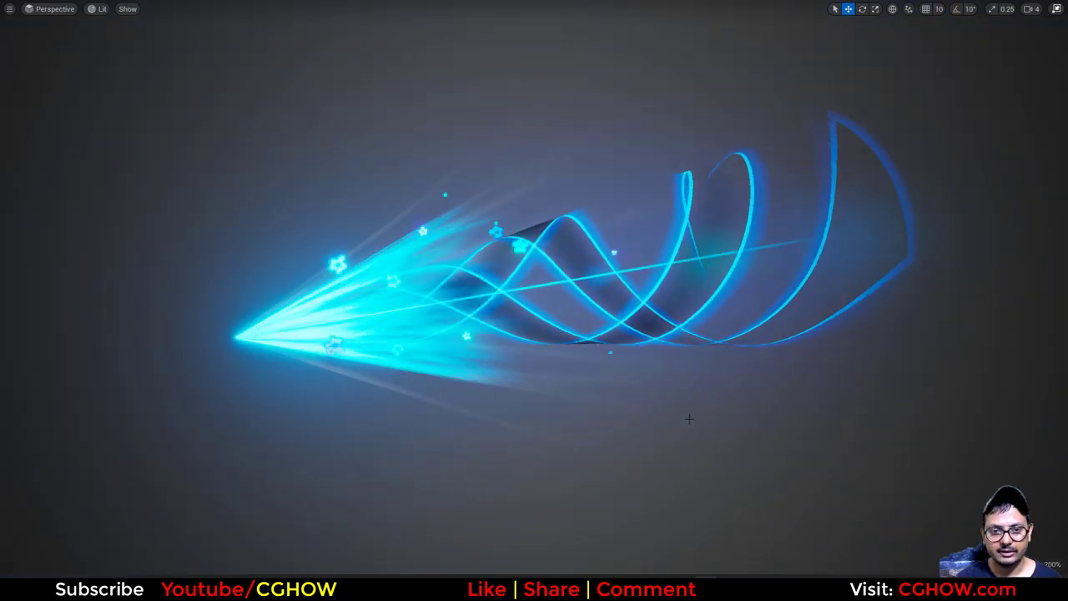
- Examine the finished glowing blue effect in the viewport from several angles and distances
{"action": "mouse_move", "coordinate": [690, 417]}
{"action": "left_mouse_down", "text": "alt"}
{"action": "mouse_move", "coordinate": [832, 376]}
{"action": "mouse_move", "coordinate": [690, 359]}
{"action": "mouse_move", "coordinate": [703, 442]}
{"action": "mouse_move", "coordinate": [740, 421]}
{"action": "mouse_move", "coordinate": [685, 356]}
{"action": "mouse_move", "coordinate": [674, 412]}
{"action": "mouse_move", "coordinate": [689, 417]}
{"action": "left_mouse_up", "text": "alt"}
{"action": "right_click_drag", "start_coordinate": [675, 406], "coordinate": [709, 420], "text": "alt"}
{"action": "left_click_drag", "start_coordinate": [686, 424], "coordinate": [689, 453], "text": "alt"}
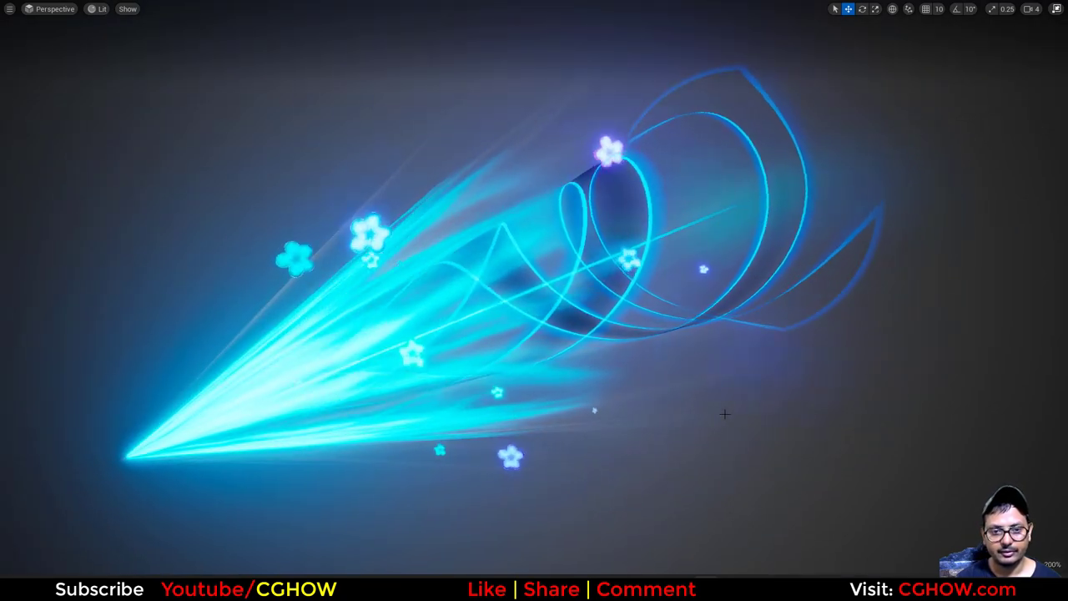
{"action": "left_click_drag", "start_coordinate": [725, 414], "coordinate": [699, 412], "text": "alt"}
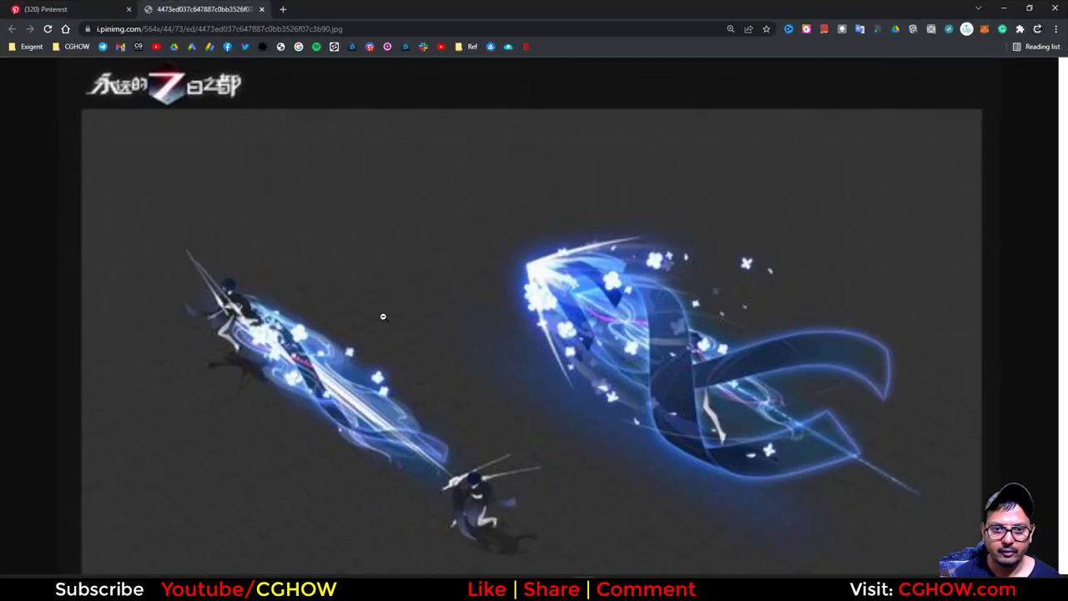
- Review the Pinterest pin and its enlarged reference image, focusing on the blue piercing effect with swirling ribbons
{"action": "left_click", "coordinate": [79, 8]}
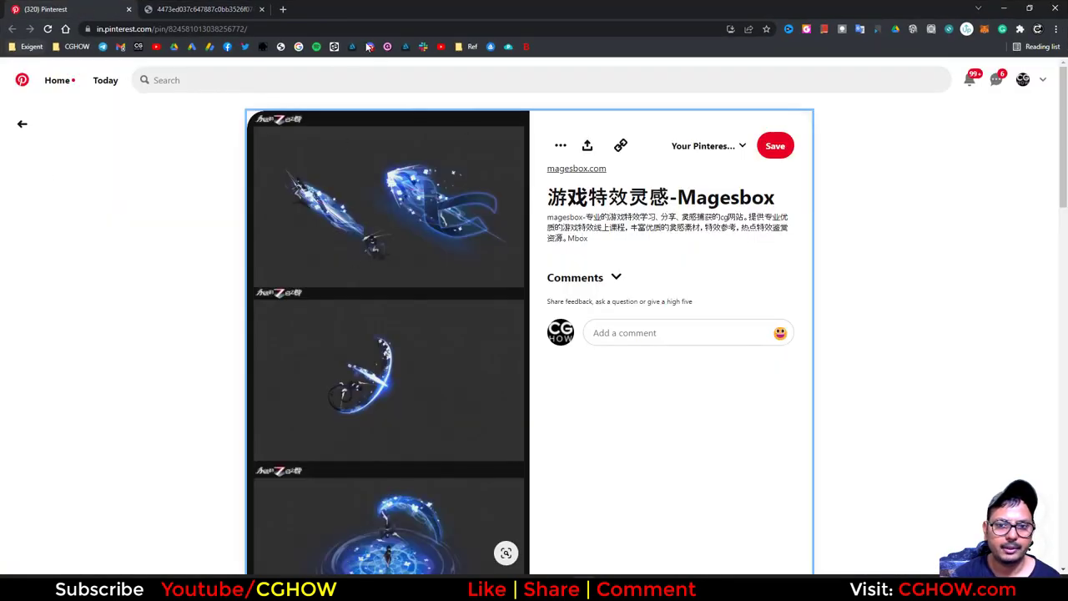
{"action": "scroll", "coordinate": [495, 187], "scroll_direction": "down", "scroll_amount": 1}
{"action": "key", "text": "ctrl+Tab"}
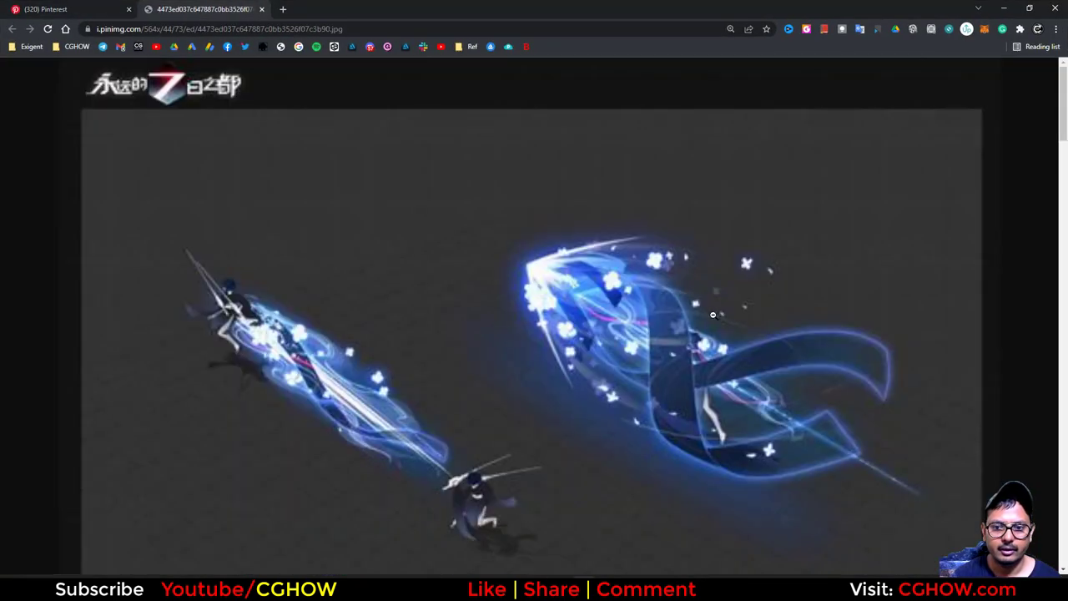
{"action": "left_click", "coordinate": [714, 346]}
{"action": "scroll", "coordinate": [714, 346], "scroll_direction": "down", "scroll_amount": 10}
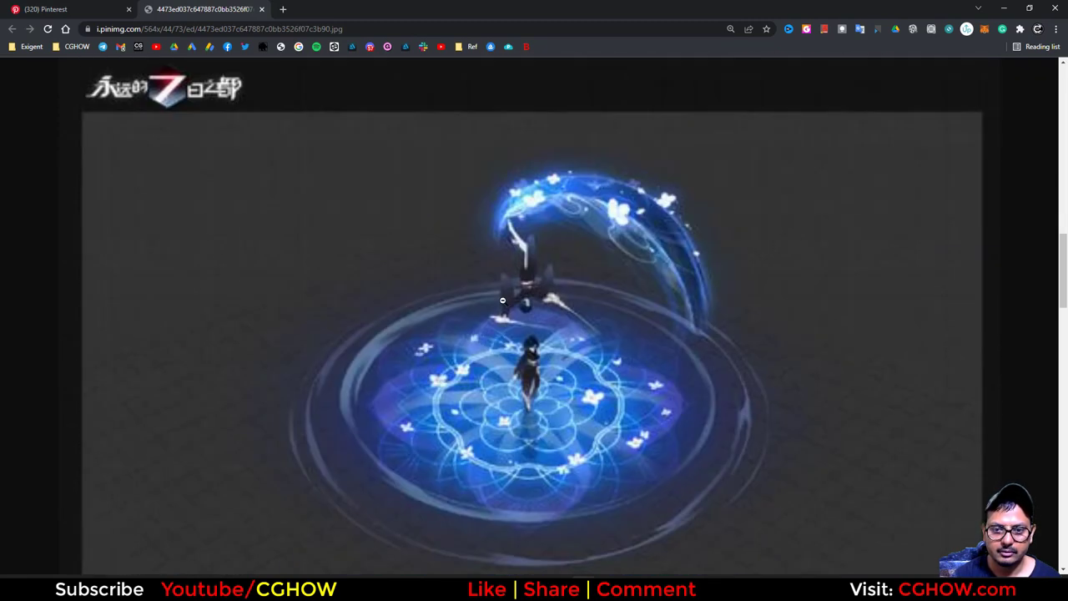
{"action": "scroll", "coordinate": [616, 409], "scroll_direction": "up", "scroll_amount": 8}
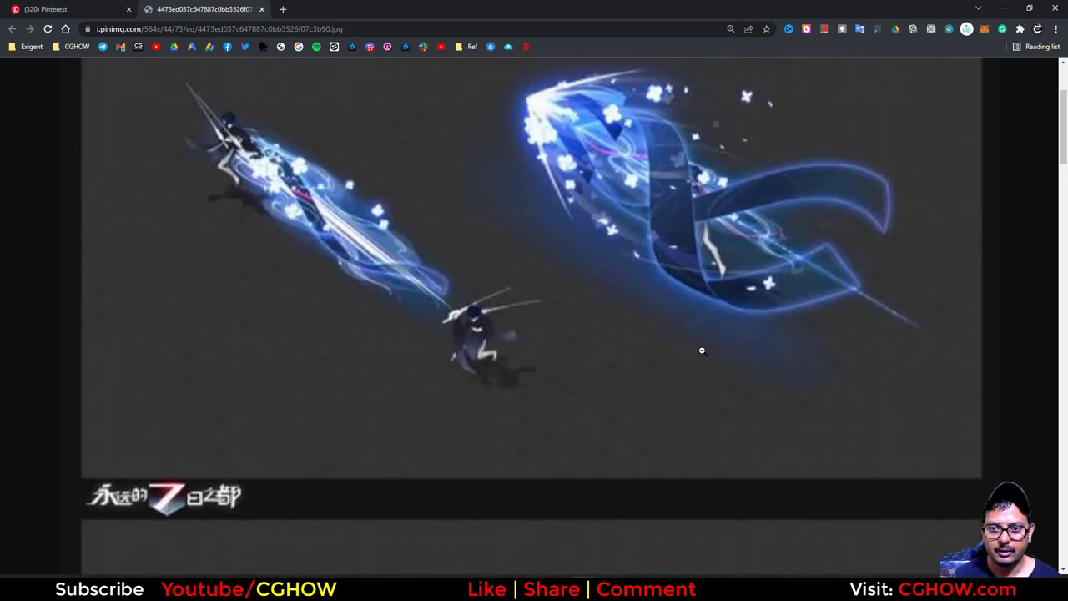
{"action": "scroll", "coordinate": [723, 127], "scroll_direction": "up", "scroll_amount": 2}
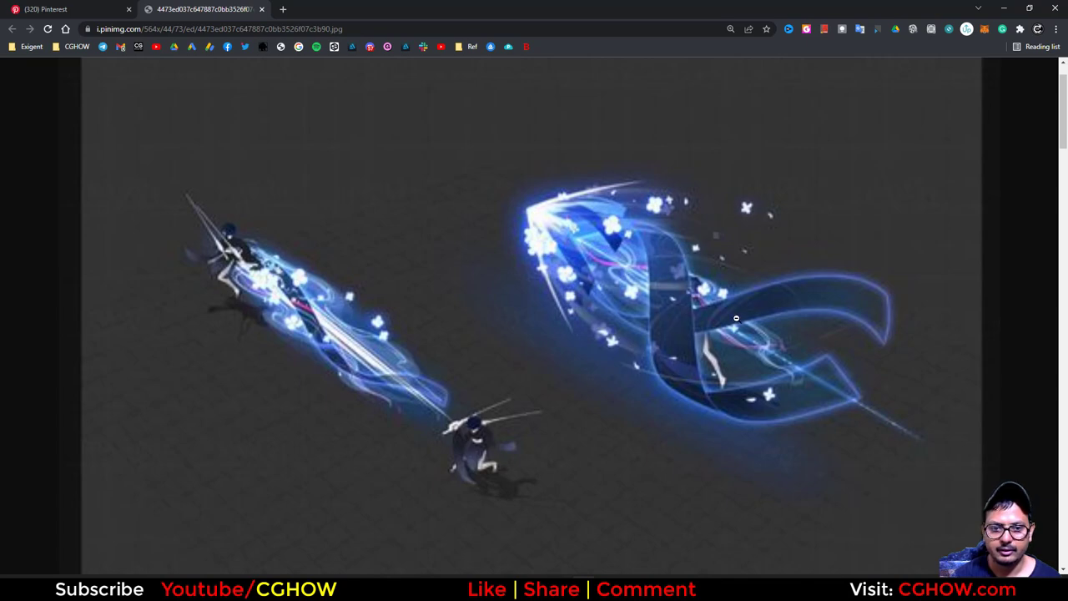
- Switch to Maya and create a polygon cylinder with radius 7.6 and height 31.9
{"action": "left_click", "coordinate": [1004, 8]}
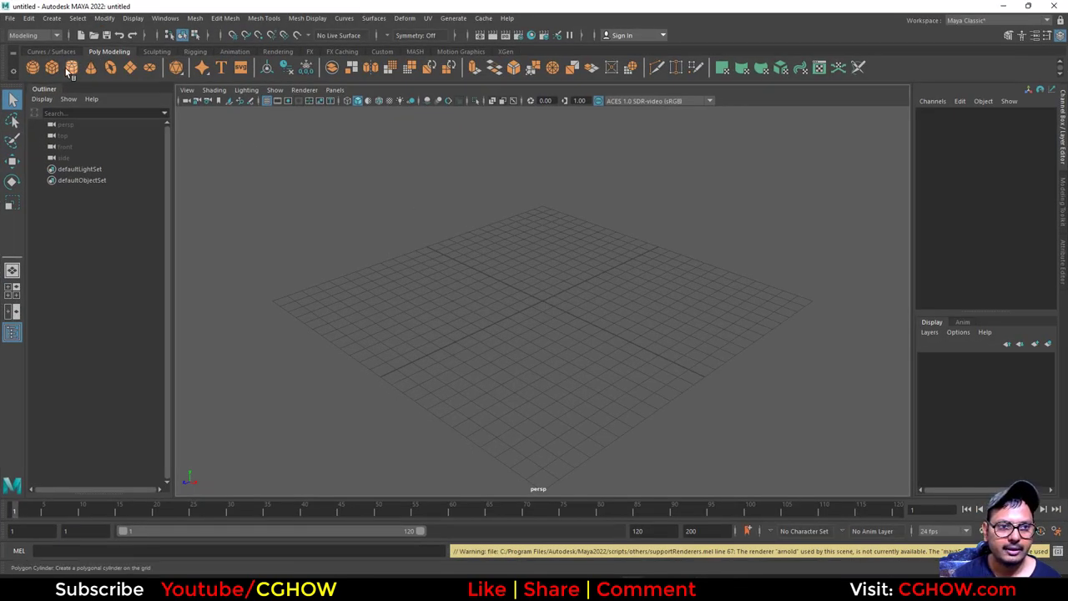
{"action": "left_click", "coordinate": [71, 68]}
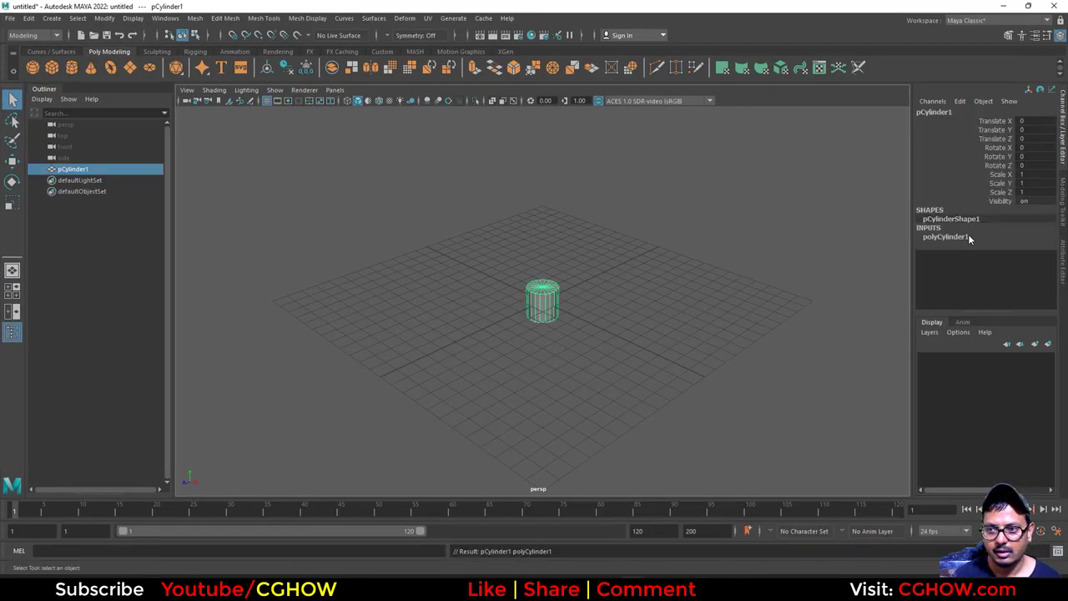
{"action": "left_click", "coordinate": [967, 238]}
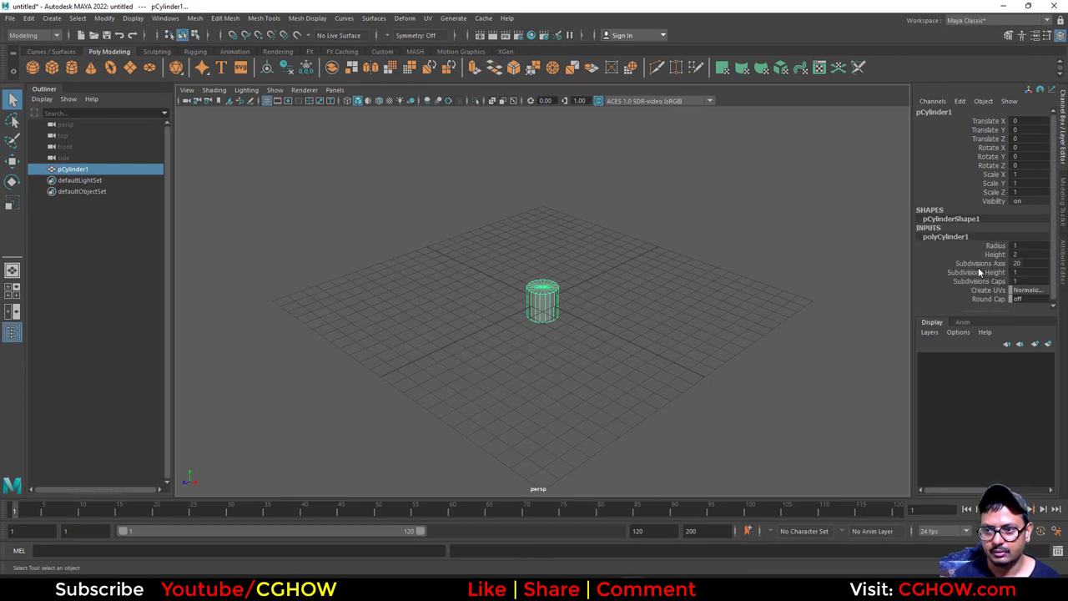
{"action": "left_click", "coordinate": [984, 255]}
{"action": "middle_click_drag", "start_coordinate": [589, 343], "coordinate": [765, 332]}
{"action": "left_click", "coordinate": [995, 246]}
{"action": "middle_click_drag", "start_coordinate": [684, 368], "coordinate": [719, 368]}
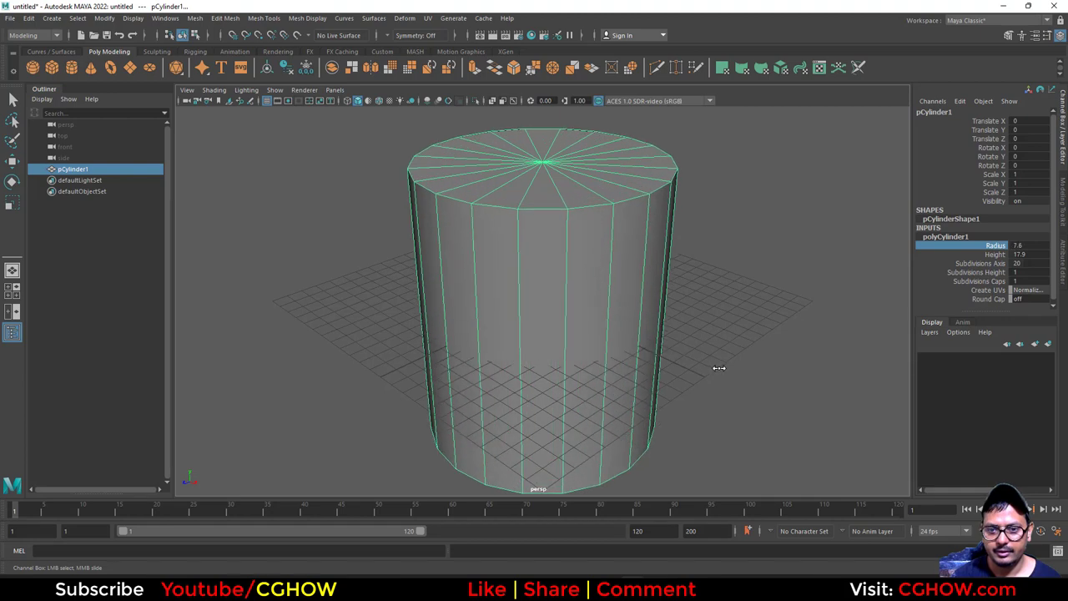
{"action": "left_click", "coordinate": [993, 254]}
{"action": "middle_click_drag", "start_coordinate": [798, 329], "coordinate": [846, 341]}
{"action": "key", "text": "f"}
{"action": "left_click_drag", "start_coordinate": [735, 374], "coordinate": [721, 346], "text": "alt"}
{"action": "middle_click_drag", "start_coordinate": [715, 332], "coordinate": [751, 331]}
- Set the cylinder's axis subdivisions to 50 and its height subdivisions to 8
{"action": "left_click", "coordinate": [988, 274]}
{"action": "middle_click_drag", "start_coordinate": [660, 394], "coordinate": [702, 401]}
{"action": "left_click", "coordinate": [981, 263]}
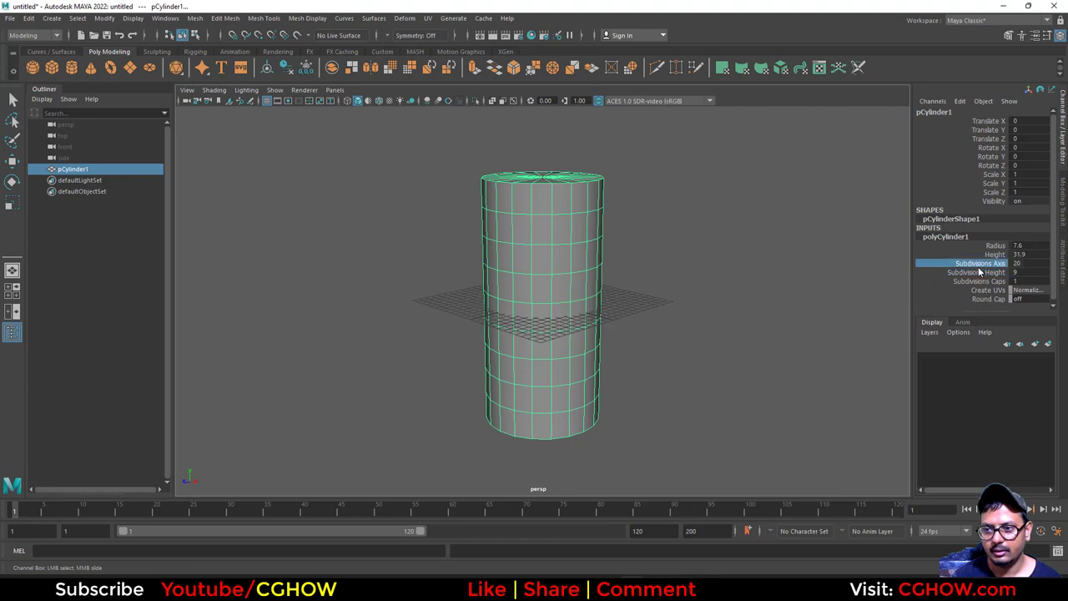
{"action": "middle_click_drag", "start_coordinate": [759, 341], "coordinate": [991, 393]}
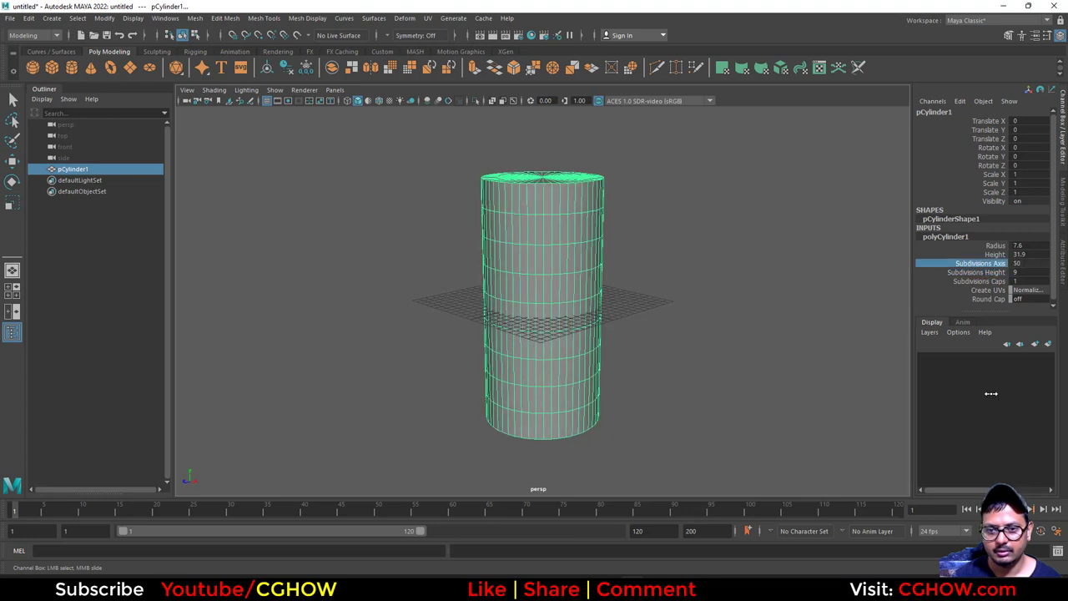
{"action": "left_click", "coordinate": [980, 273]}
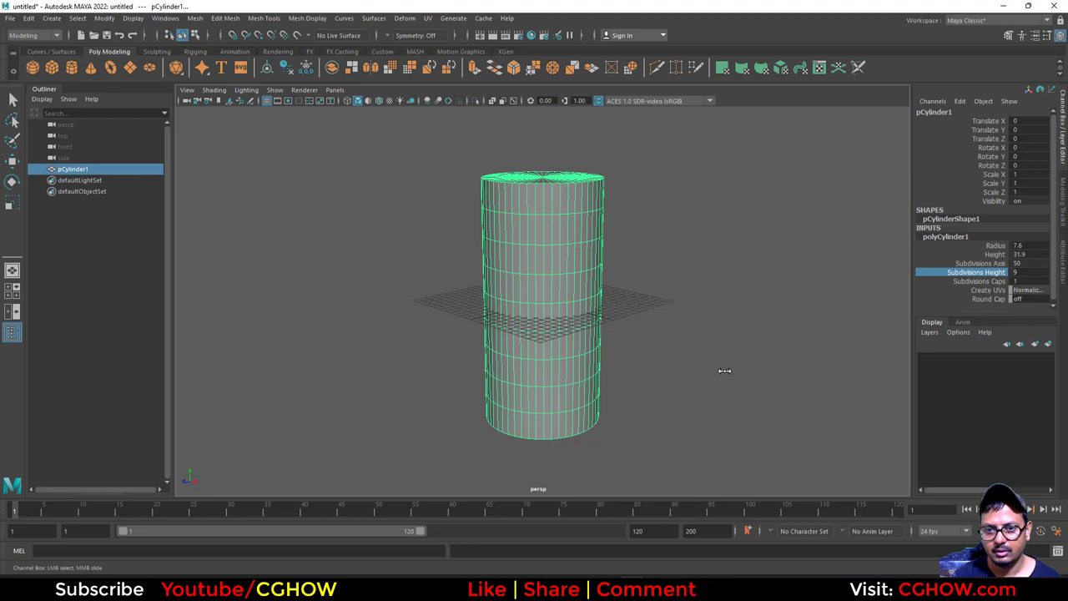
{"action": "middle_click_drag", "start_coordinate": [724, 371], "coordinate": [723, 371]}
- Select all the cylinder's faces, move them up until the base rests on the grid, and return to object mode
{"action": "left_click_drag", "start_coordinate": [546, 324], "coordinate": [551, 309], "text": "alt"}
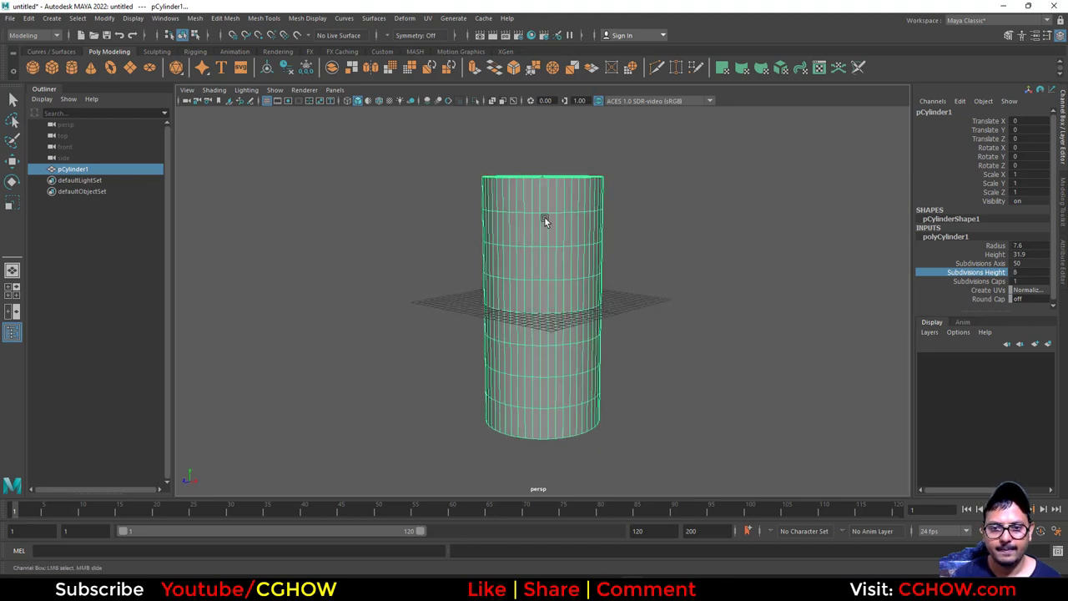
{"action": "right_click_drag", "start_coordinate": [543, 217], "coordinate": [545, 256]}
{"action": "left_click", "coordinate": [552, 260]}
{"action": "double_click", "coordinate": [553, 260]}
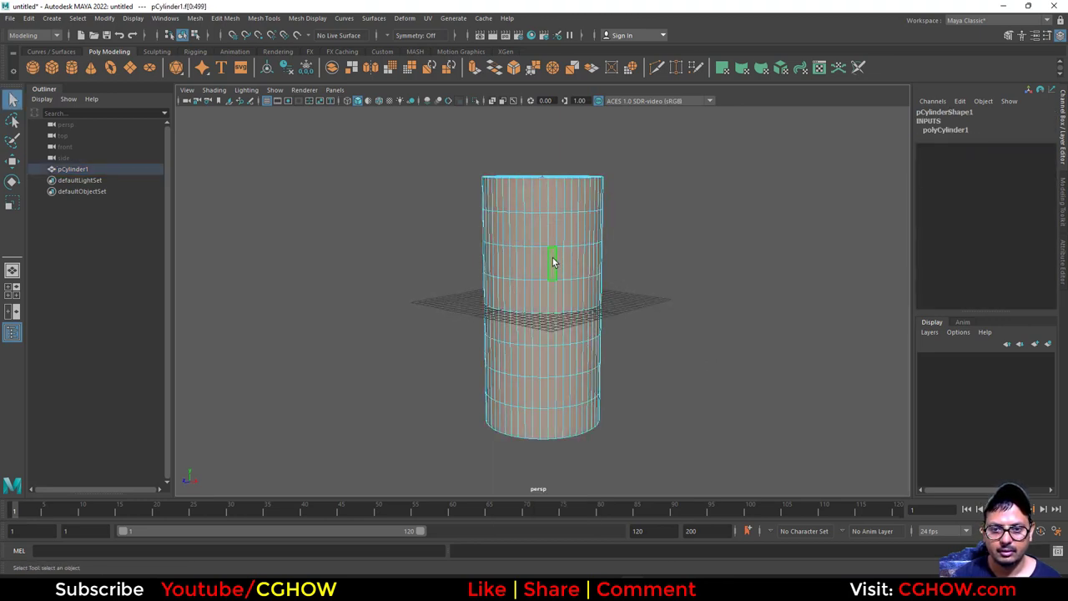
{"action": "key", "text": "w"}
{"action": "left_click_drag", "start_coordinate": [544, 241], "coordinate": [544, 122]}
{"action": "middle_click_drag", "start_coordinate": [550, 333], "coordinate": [546, 448], "text": "alt"}
{"action": "right_click_drag", "start_coordinate": [535, 119], "coordinate": [556, 118]}
{"action": "left_click", "coordinate": [577, 104]}
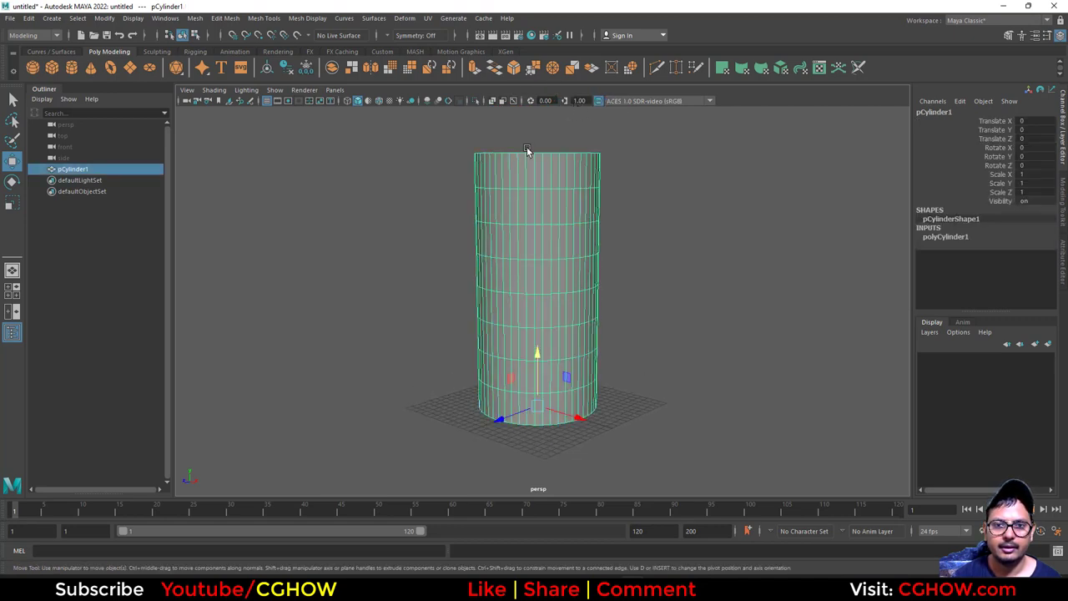
- Add a nonlinear Flare deformer to the cylinder
{"action": "left_click", "coordinate": [426, 18]}
{"action": "mouse_move", "coordinate": [405, 18]}
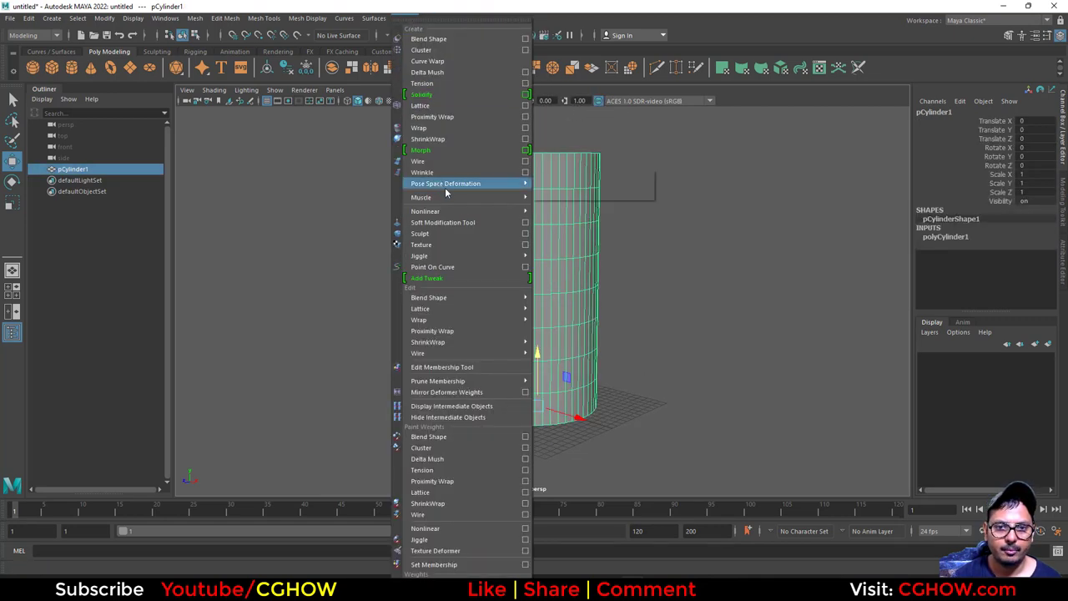
{"action": "mouse_move", "coordinate": [484, 212]}
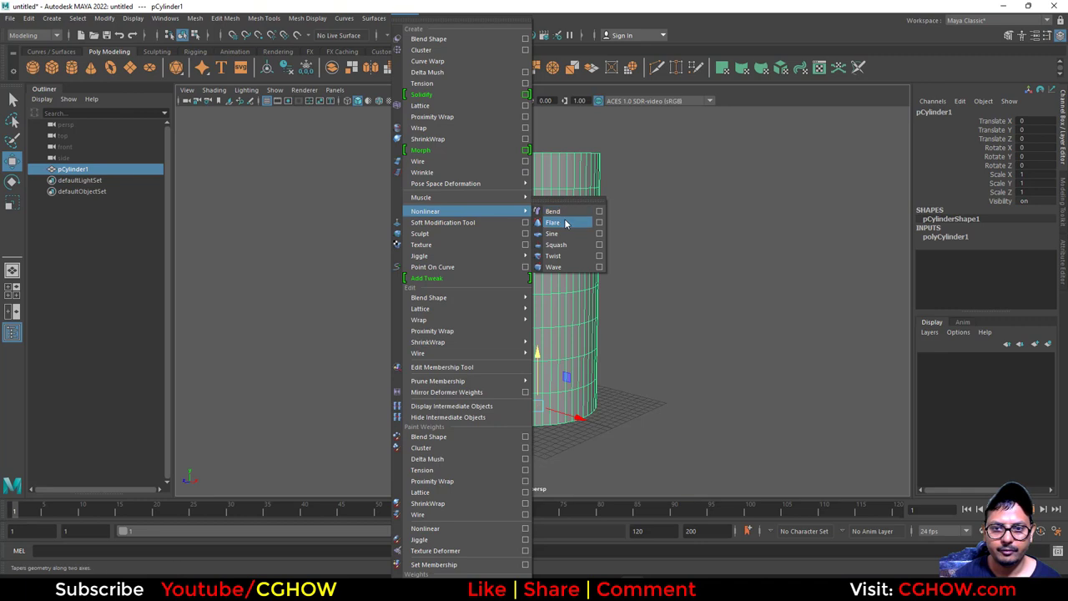
{"action": "left_click", "coordinate": [552, 222]}
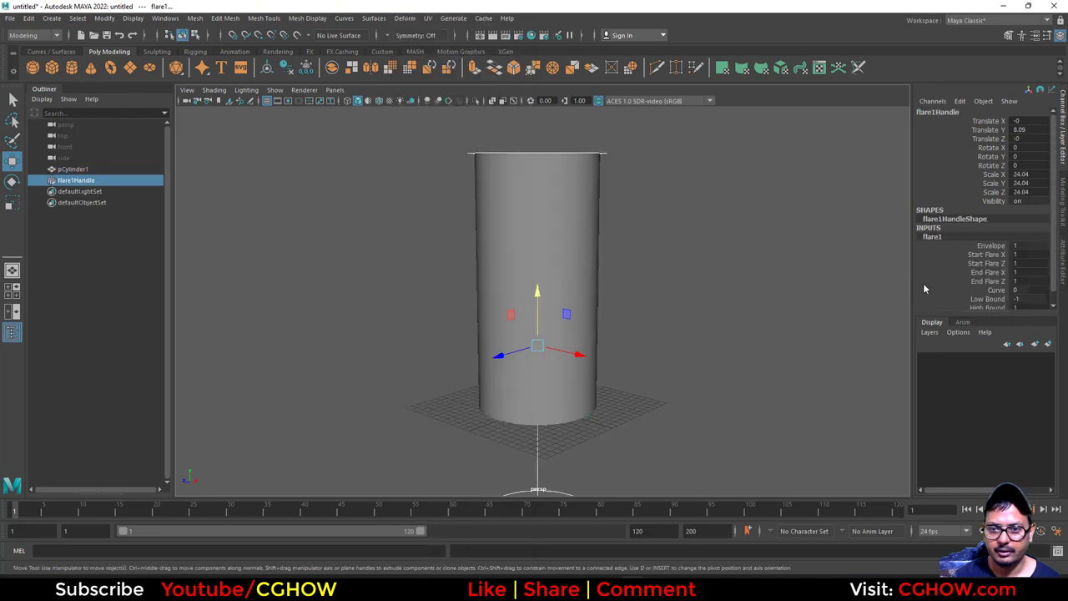
{"action": "left_click", "coordinate": [989, 265]}
{"action": "left_click", "coordinate": [989, 255]}
{"action": "middle_click_drag", "start_coordinate": [768, 314], "coordinate": [722, 316]}
{"action": "key", "text": "ctrl+z"}
- Set the flare's End Flare X and Z to 0 and its Start Flare X and Z to 2.8
{"action": "left_click", "coordinate": [989, 273]}
{"action": "left_click", "coordinate": [990, 282], "text": "shift"}
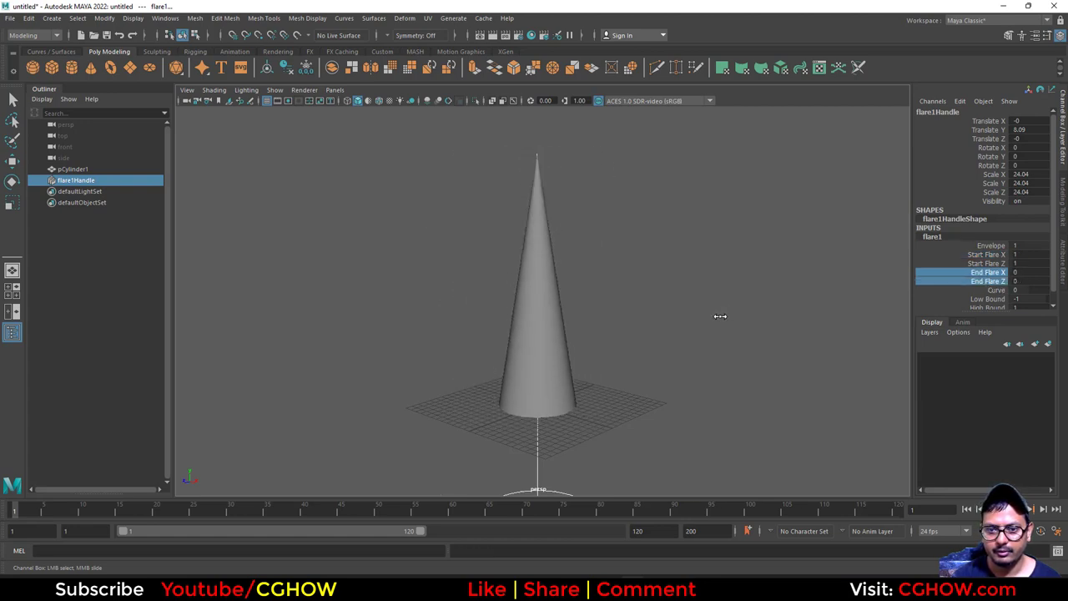
{"action": "key", "text": "f"}
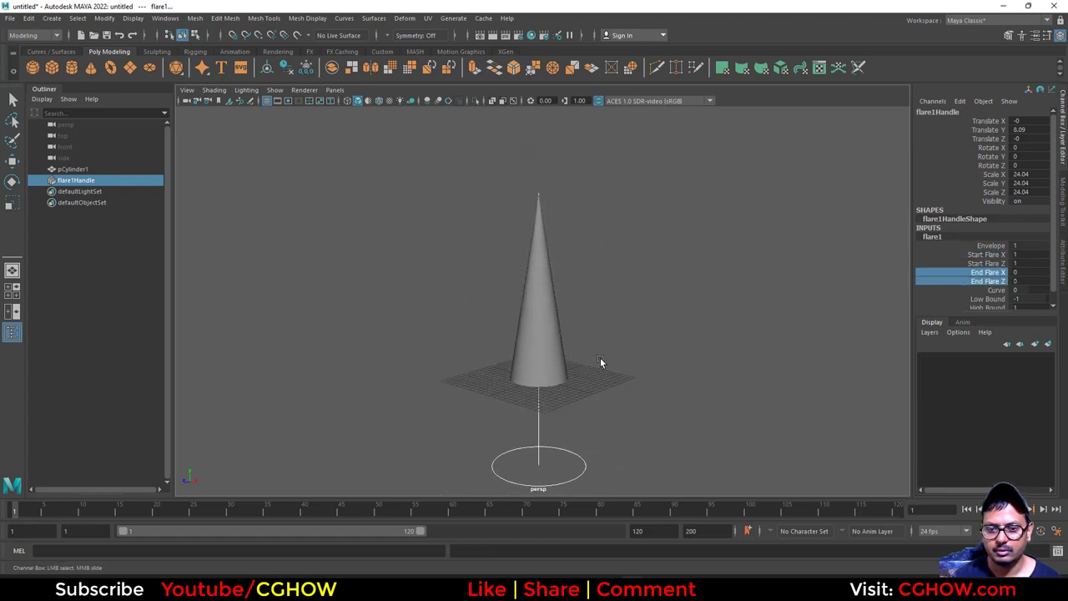
{"action": "left_click", "coordinate": [988, 255]}
{"action": "left_click", "coordinate": [978, 263], "text": "shift"}
{"action": "mouse_move", "coordinate": [740, 372]}
{"action": "middle_mouse_down"}
{"action": "mouse_move", "coordinate": [701, 375]}
{"action": "mouse_move", "coordinate": [738, 375]}
{"action": "mouse_move", "coordinate": [721, 372]}
{"action": "middle_mouse_up"}
- Compare the cone's shape with the reference image in the browser, and return to Maya
{"action": "left_click", "coordinate": [608, 584]}
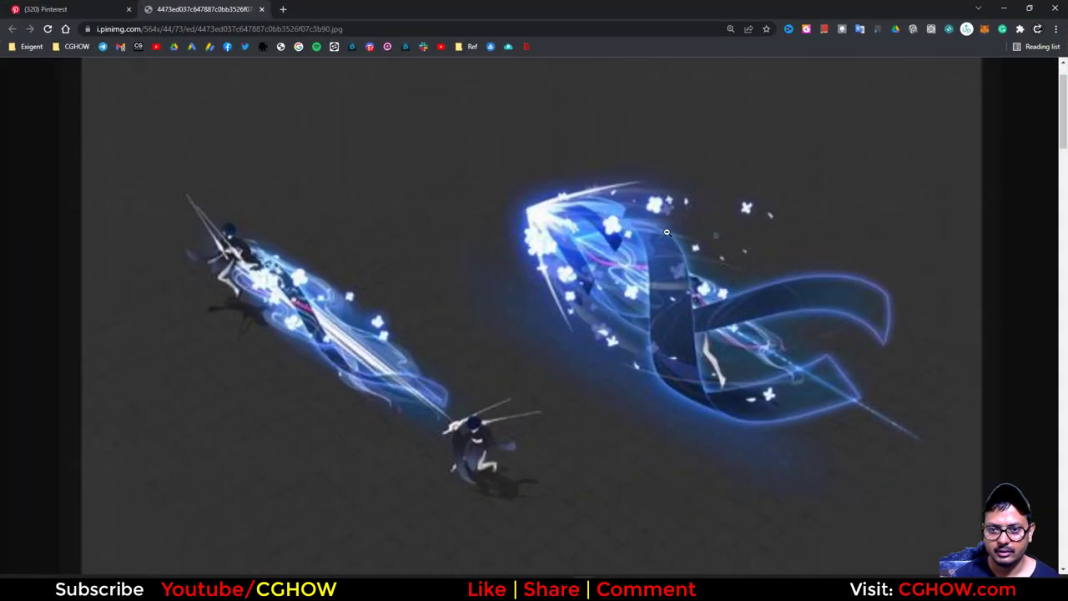
{"action": "left_click", "coordinate": [1004, 7]}
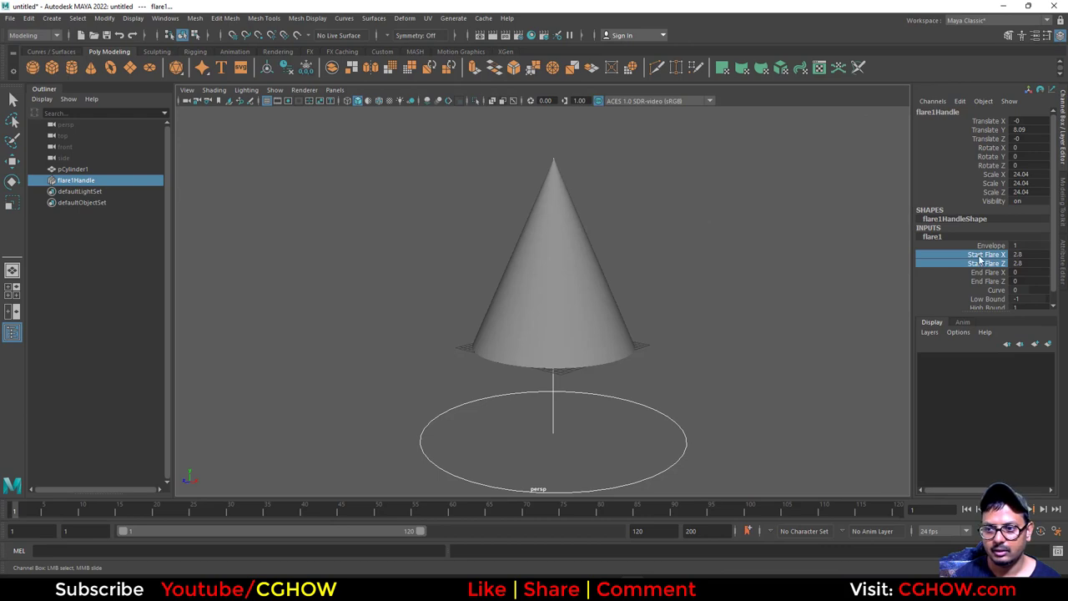
{"action": "key", "text": "alt+Tab"}
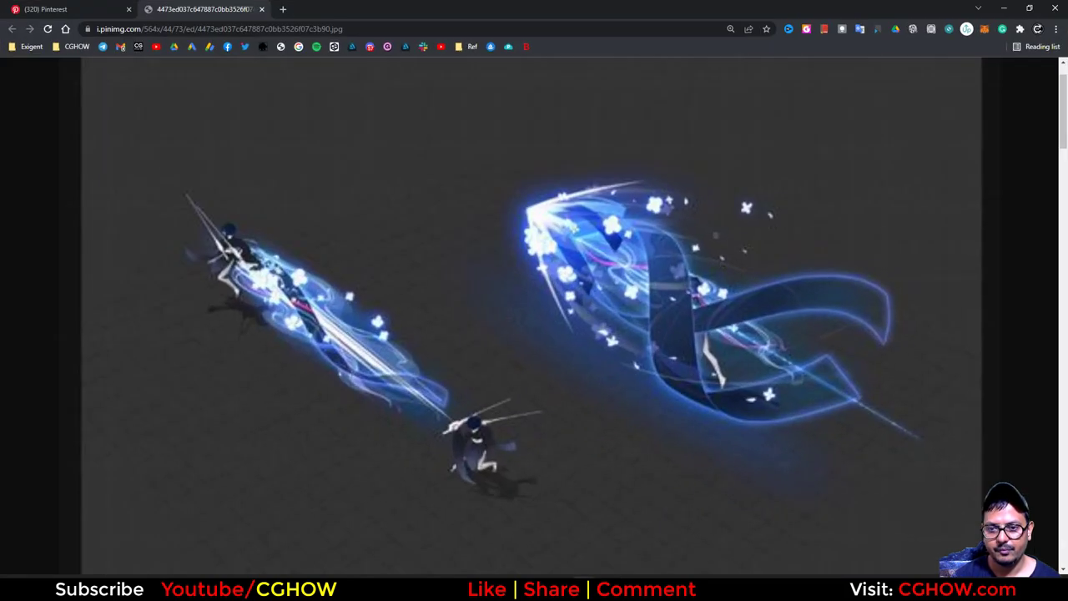
{"action": "key", "text": "alt+Tab"}
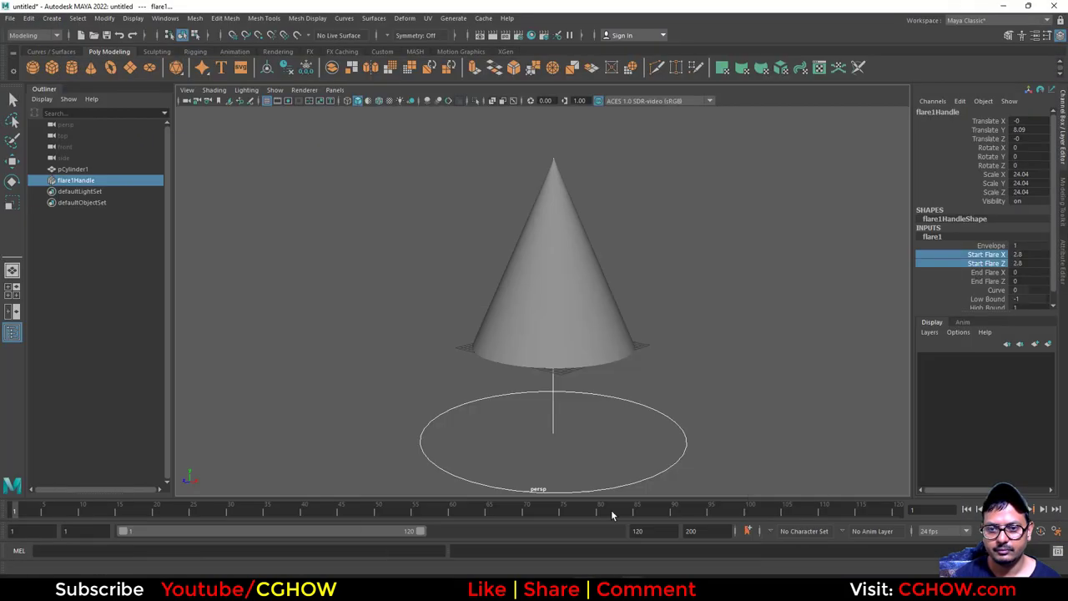
- Select the cone mesh and delete the history of all objects to bake in the flare
{"action": "left_click", "coordinate": [570, 293]}
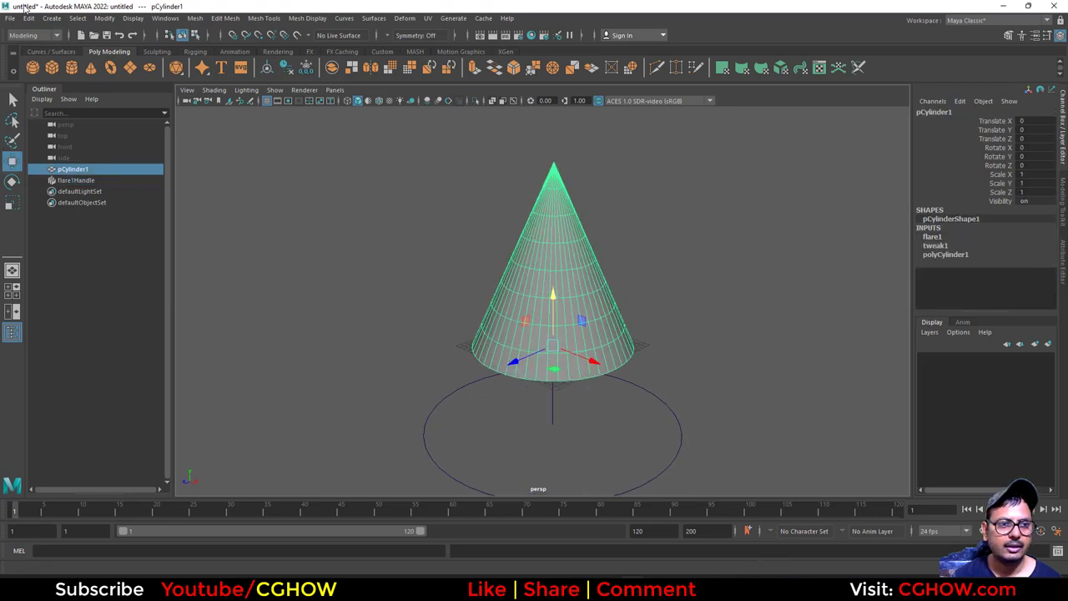
{"action": "left_click", "coordinate": [29, 18]}
{"action": "mouse_move", "coordinate": [126, 178]}
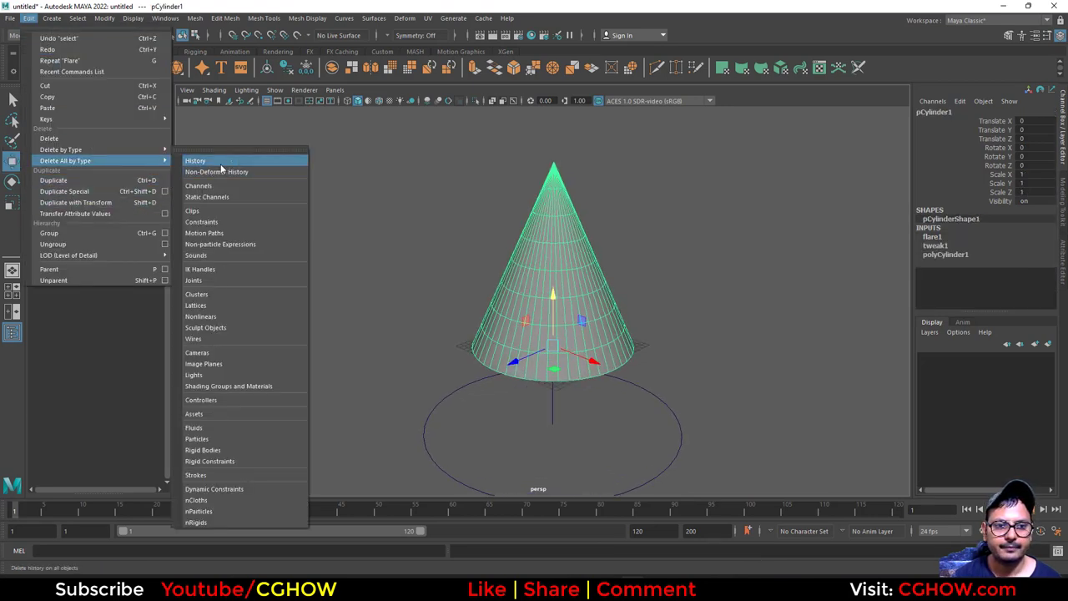
{"action": "left_click", "coordinate": [205, 160]}
- Detach the nonlinear deformer list as a floating window and add a Twist deformer to the cone
{"action": "left_click", "coordinate": [404, 18]}
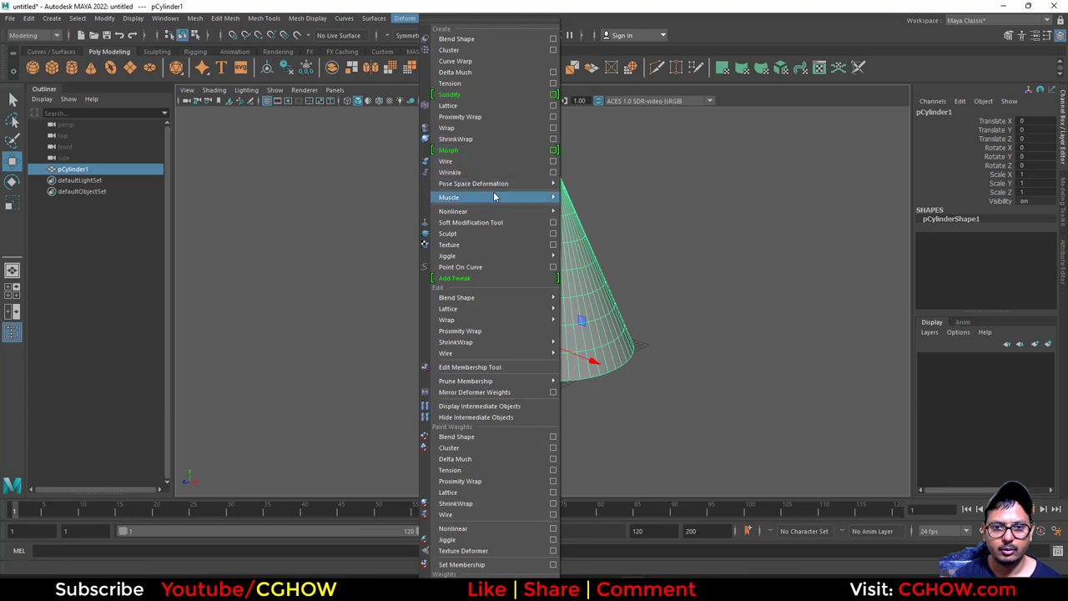
{"action": "mouse_move", "coordinate": [502, 212]}
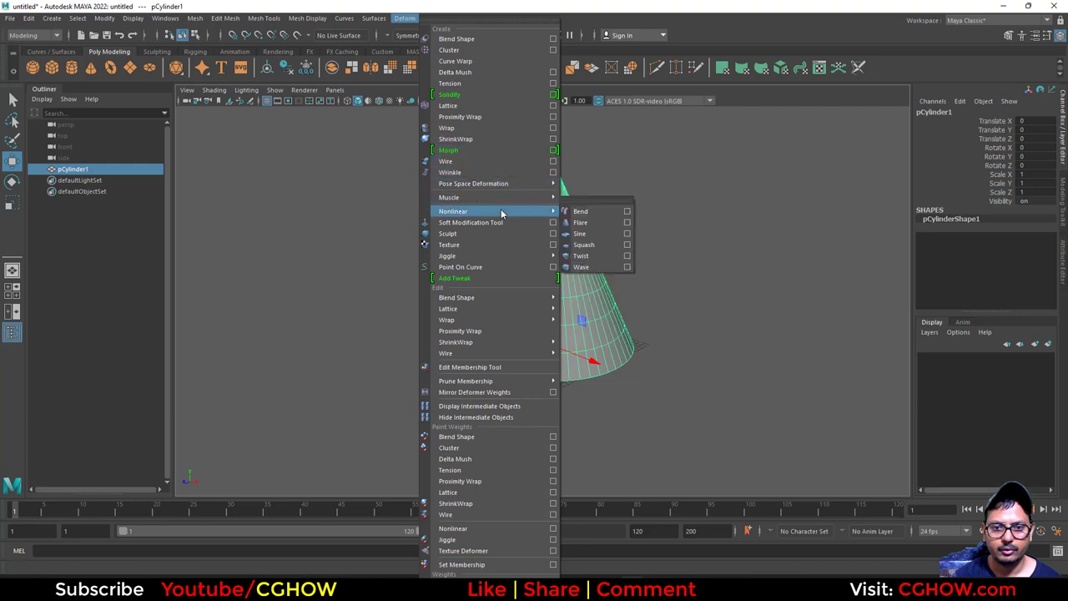
{"action": "left_click", "coordinate": [593, 202]}
{"action": "left_click_drag", "start_coordinate": [618, 185], "coordinate": [825, 108]}
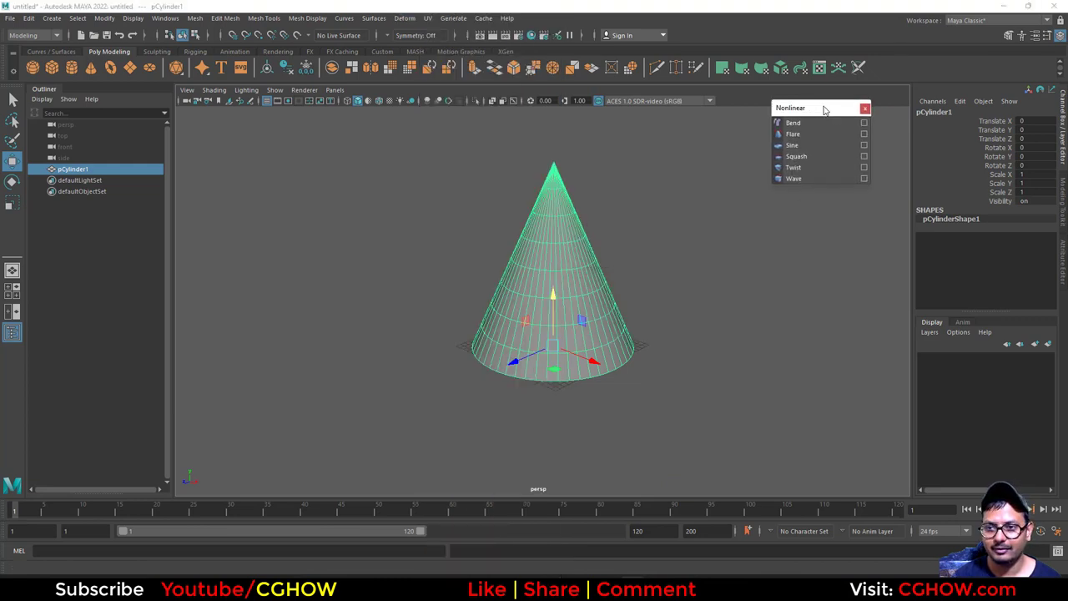
{"action": "left_click", "coordinate": [815, 170]}
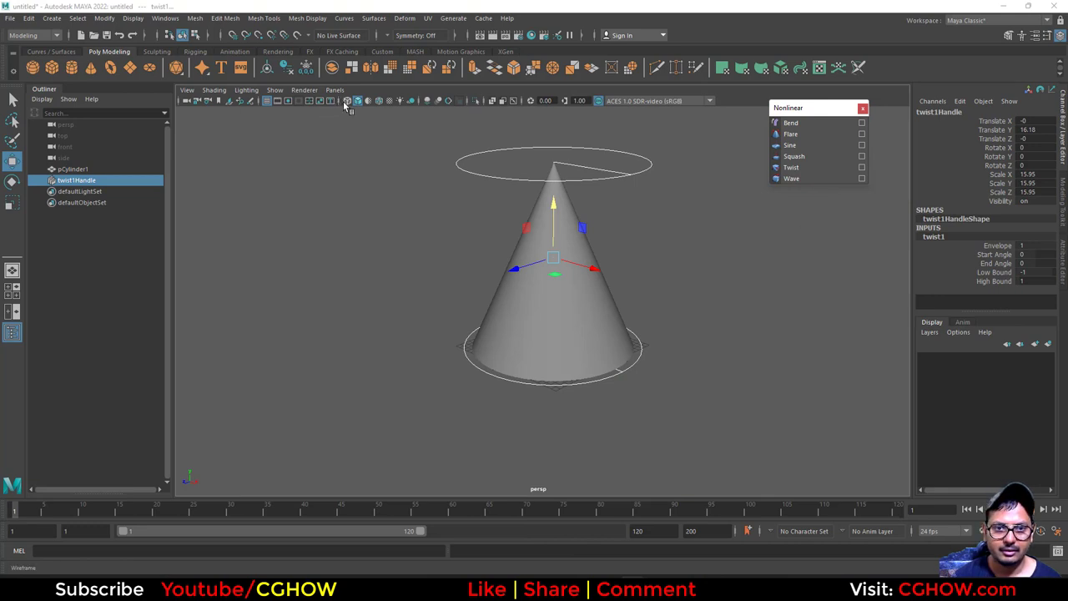
- Show wireframe over the shaded mesh and set the twist's Start Angle to about 317.4
{"action": "left_click", "coordinate": [378, 101]}
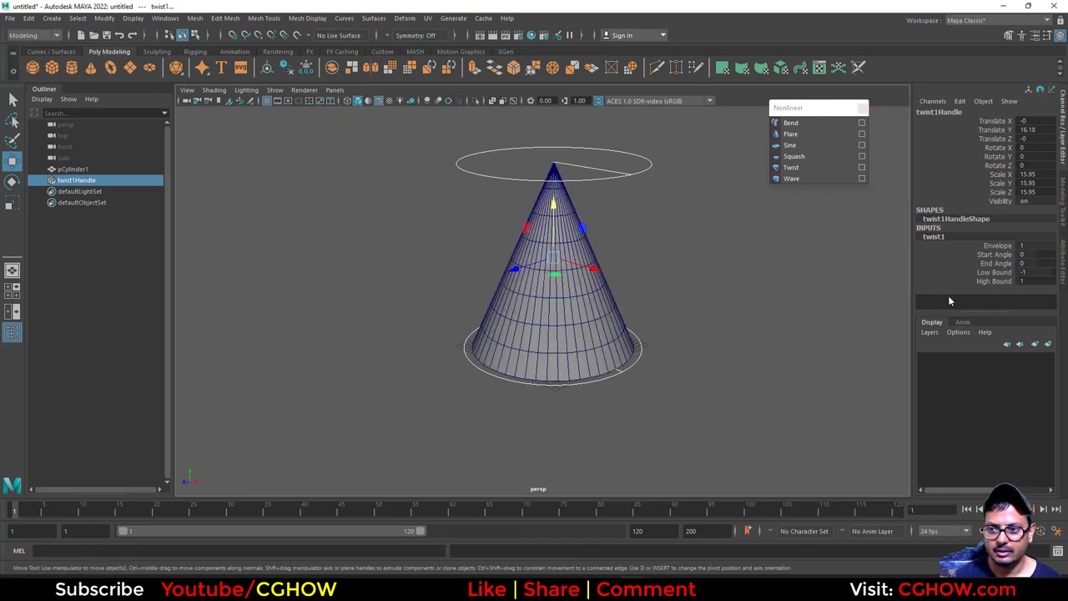
{"action": "left_click", "coordinate": [995, 255]}
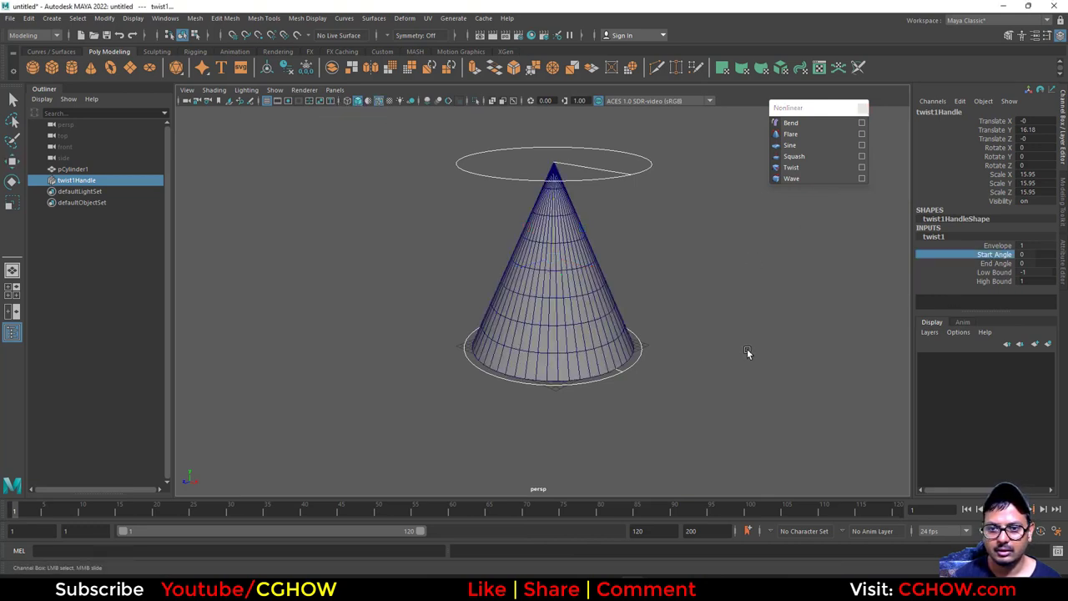
{"action": "middle_click_drag", "start_coordinate": [747, 353], "coordinate": [901, 368]}
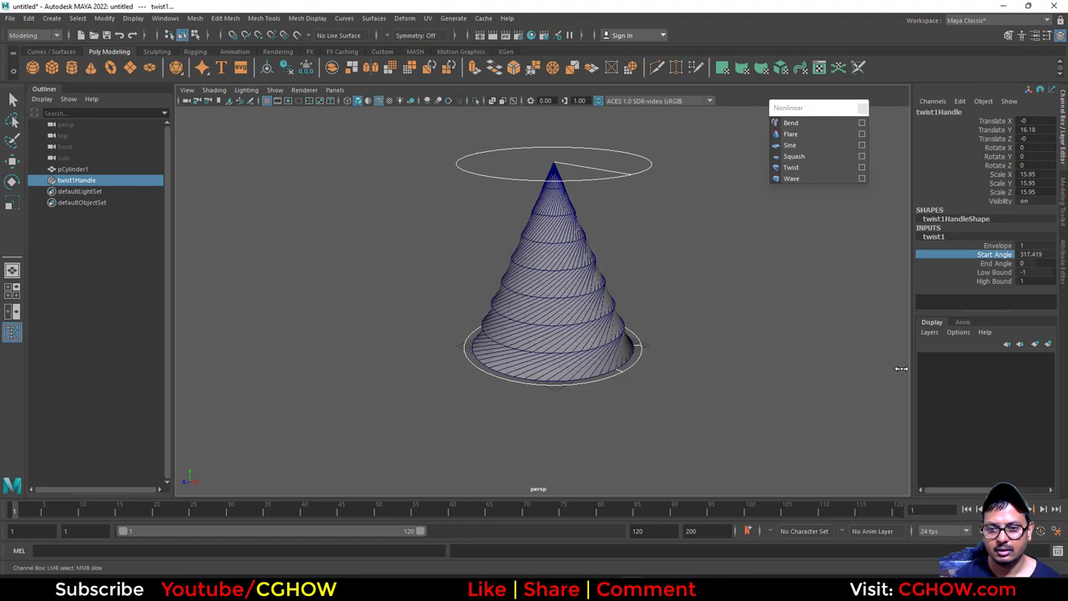
- Undo the twist, the history deletion and the flare to return to the straight cylinder
{"action": "key", "text": "ctrl+z"}
{"action": "key", "text": "ctrl+z"}
{"action": "key", "text": "ctrl+z"}
{"action": "key", "text": "ctrl+z"}
{"action": "key", "text": "ctrl+z"}
{"action": "key", "text": "ctrl+z"}
{"action": "key", "text": "ctrl+z"}
{"action": "key", "text": "ctrl+z"}
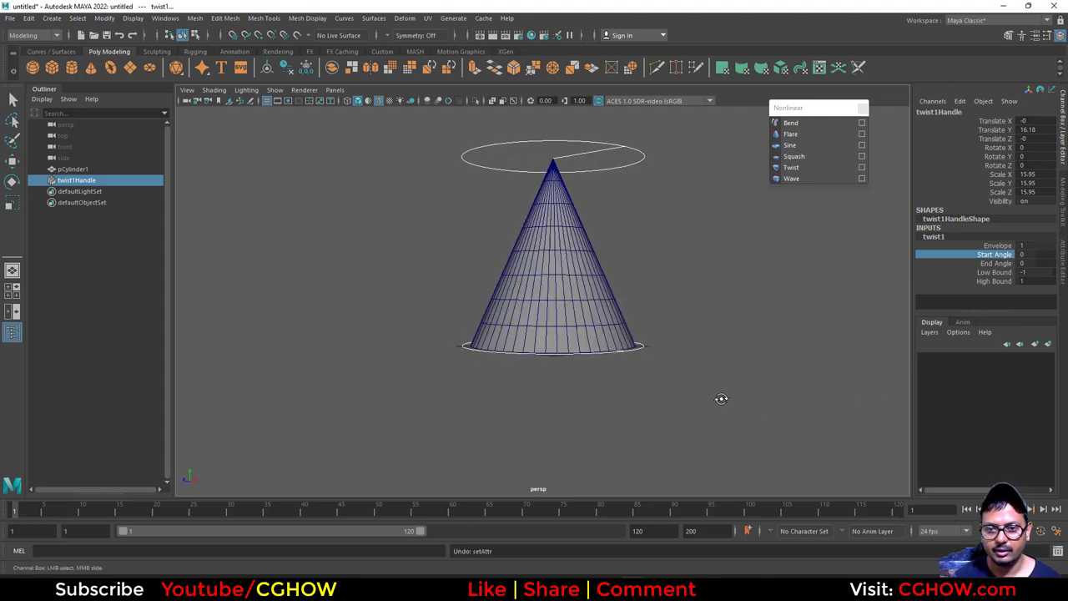
{"action": "key", "text": "ctrl+z"}
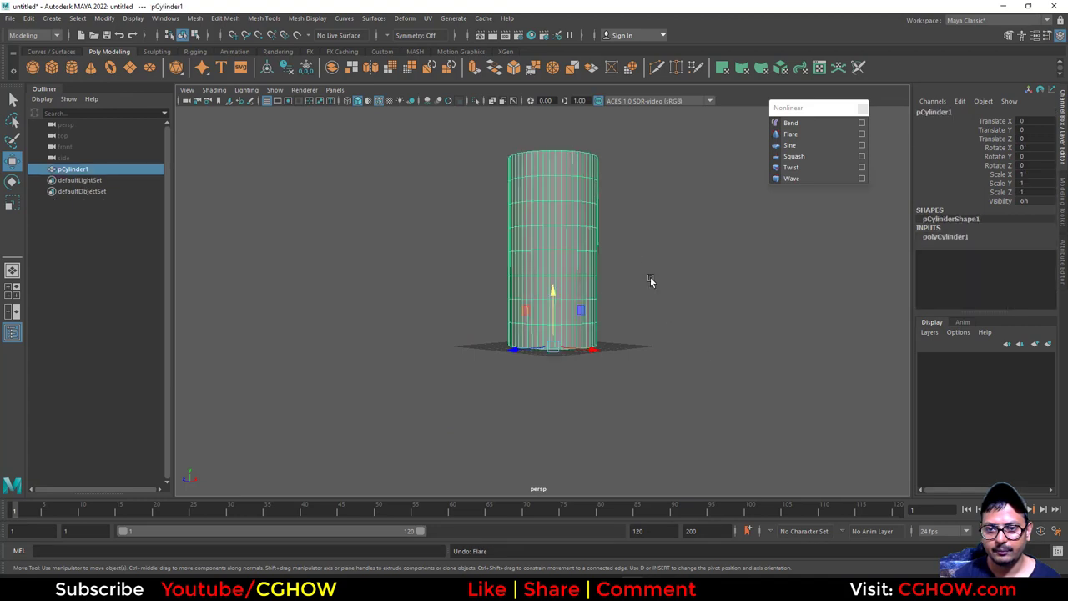
- Set the cylinder's Subdivisions Axis to 14
{"action": "left_click", "coordinate": [976, 237]}
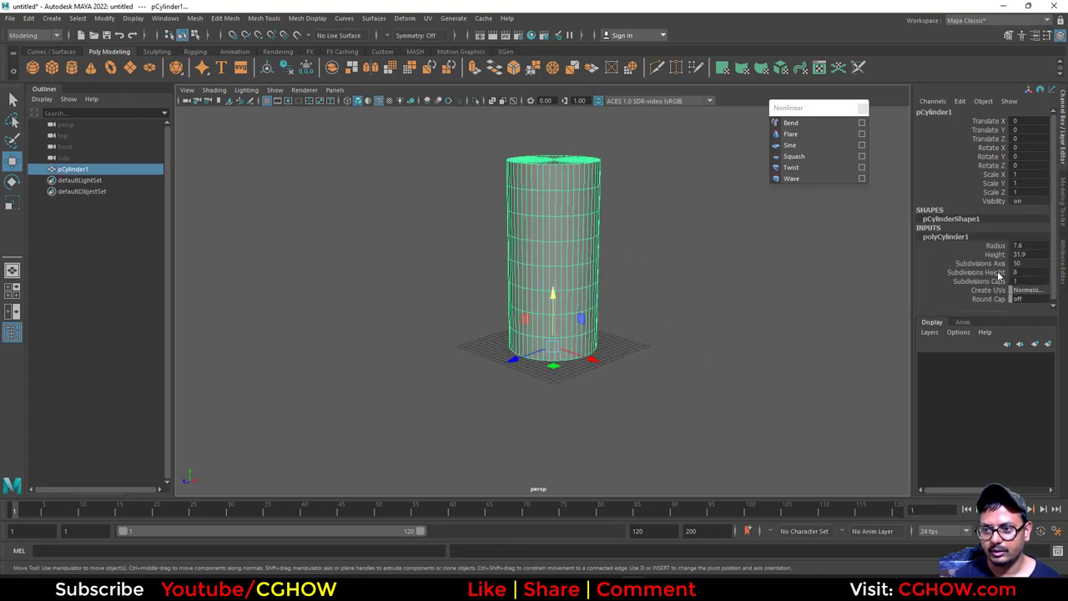
{"action": "left_click", "coordinate": [981, 263]}
{"action": "middle_click_drag", "start_coordinate": [801, 296], "coordinate": [635, 338]}
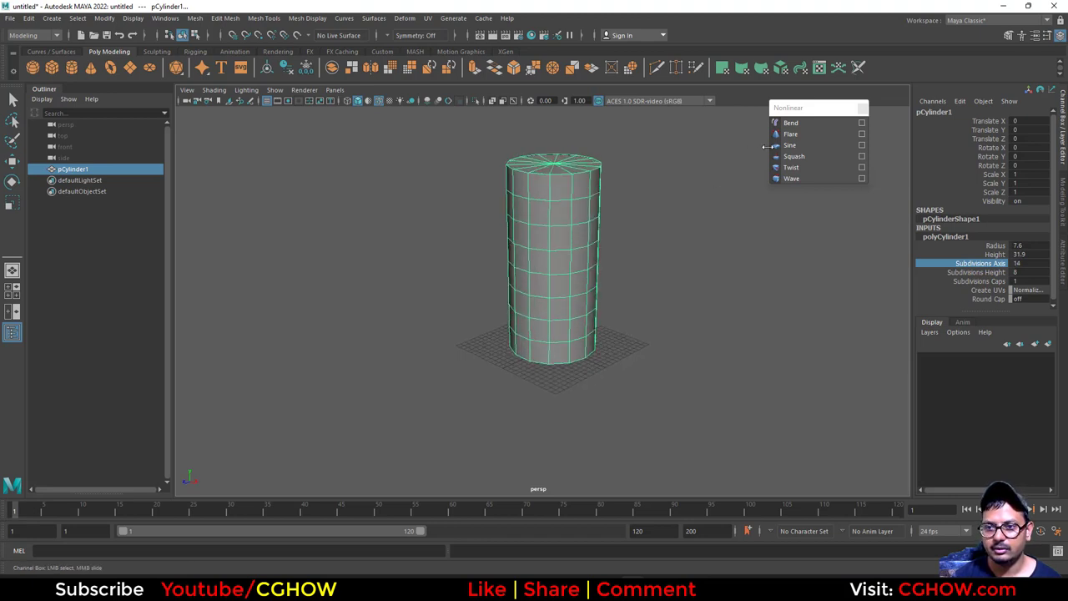
- Add a Flare deformer to the cylinder, set End Flare X and Z to 0, and increase Start Flare X and Z to widen the base
{"action": "left_click", "coordinate": [815, 136]}
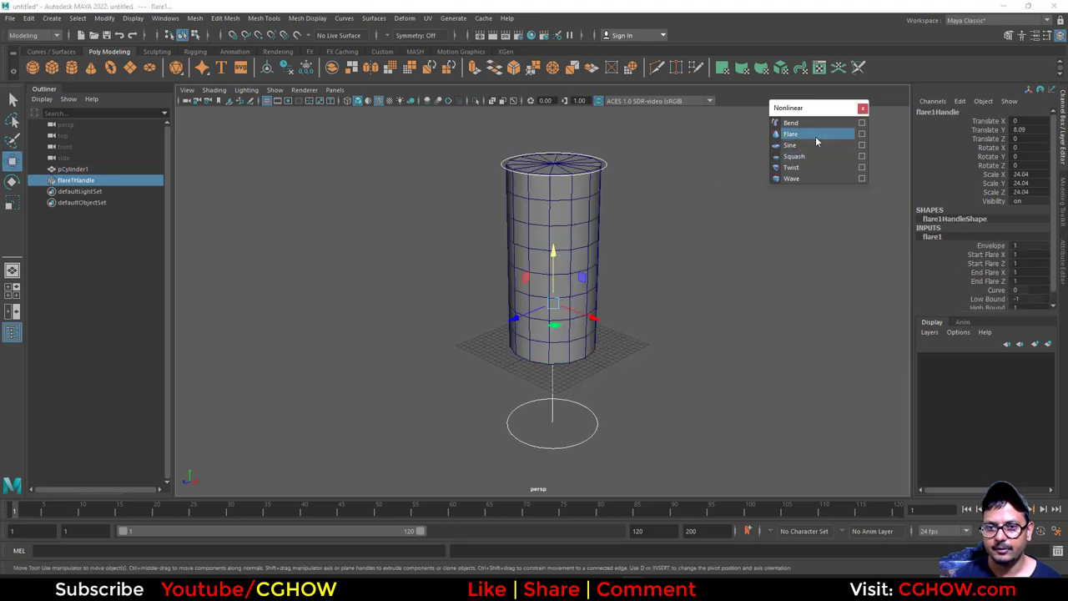
{"action": "left_click", "coordinate": [995, 272]}
{"action": "left_click", "coordinate": [987, 282], "text": "shift"}
{"action": "middle_click_drag", "start_coordinate": [698, 337], "coordinate": [686, 338]}
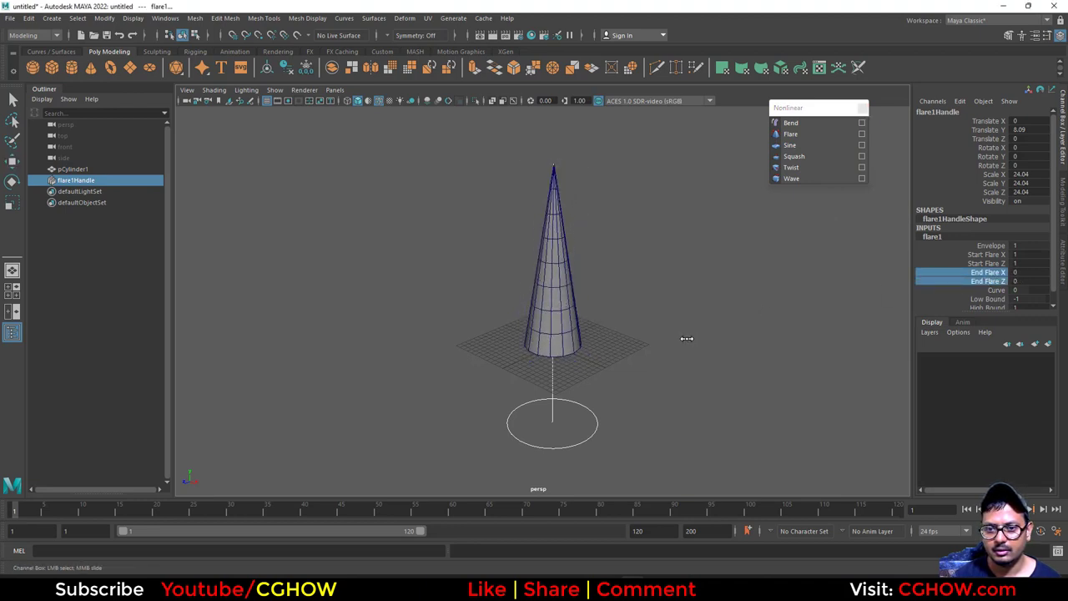
{"action": "left_click", "coordinate": [987, 255]}
{"action": "left_click", "coordinate": [987, 263], "text": "shift"}
{"action": "middle_click_drag", "start_coordinate": [739, 376], "coordinate": [750, 379]}
- Select the cone mesh and delete all history to bake in the flare
{"action": "left_click", "coordinate": [580, 314]}
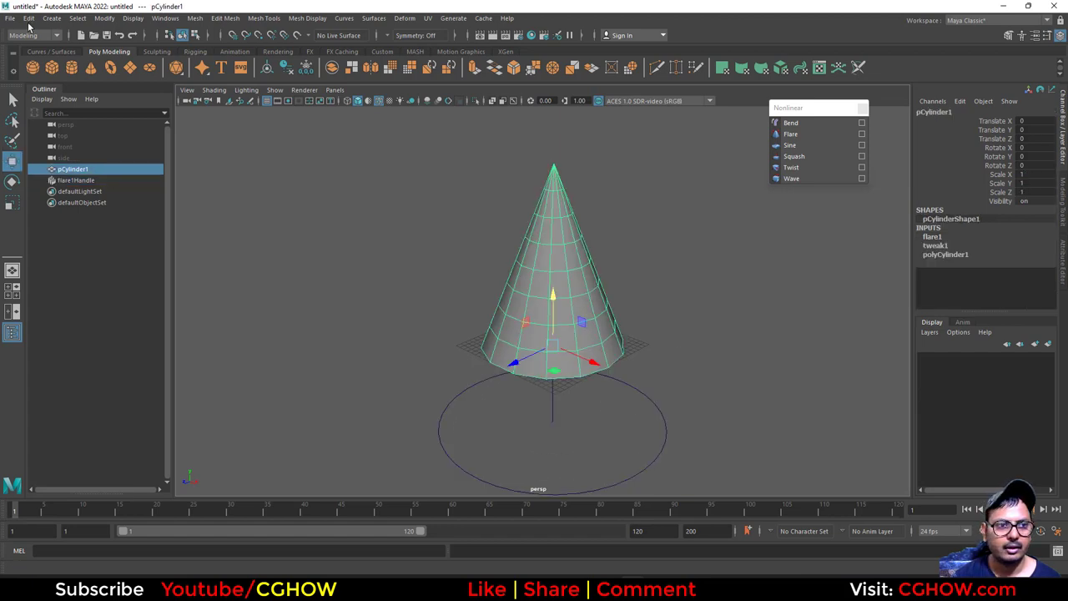
{"action": "left_click", "coordinate": [30, 18]}
{"action": "mouse_move", "coordinate": [101, 159]}
{"action": "left_click", "coordinate": [217, 163]}
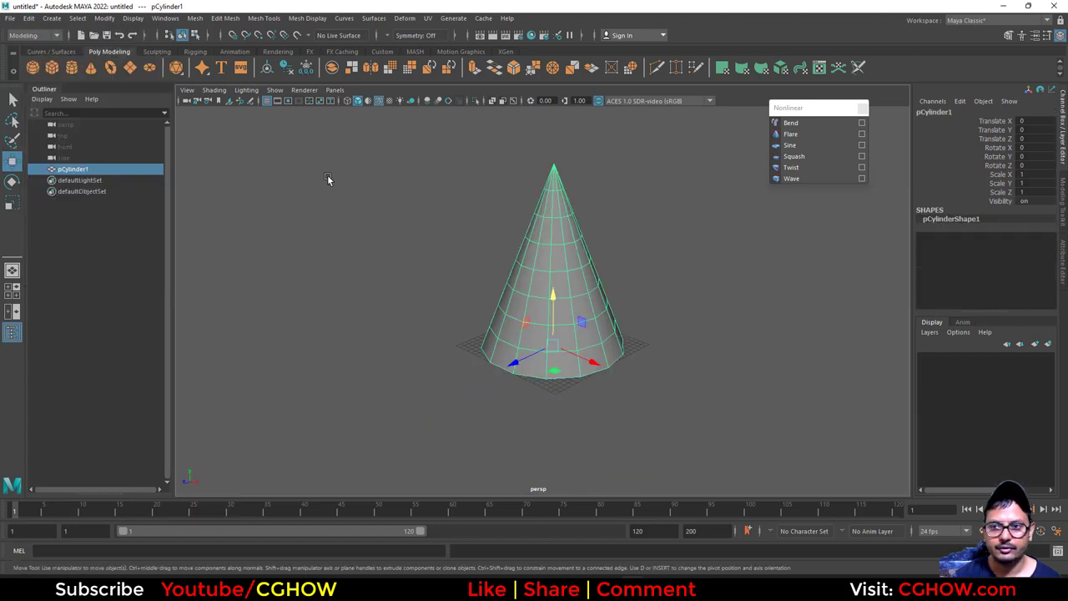
- Add a Twist deformer to the cone and set its End Angle to about 396.5
{"action": "left_click", "coordinate": [810, 169]}
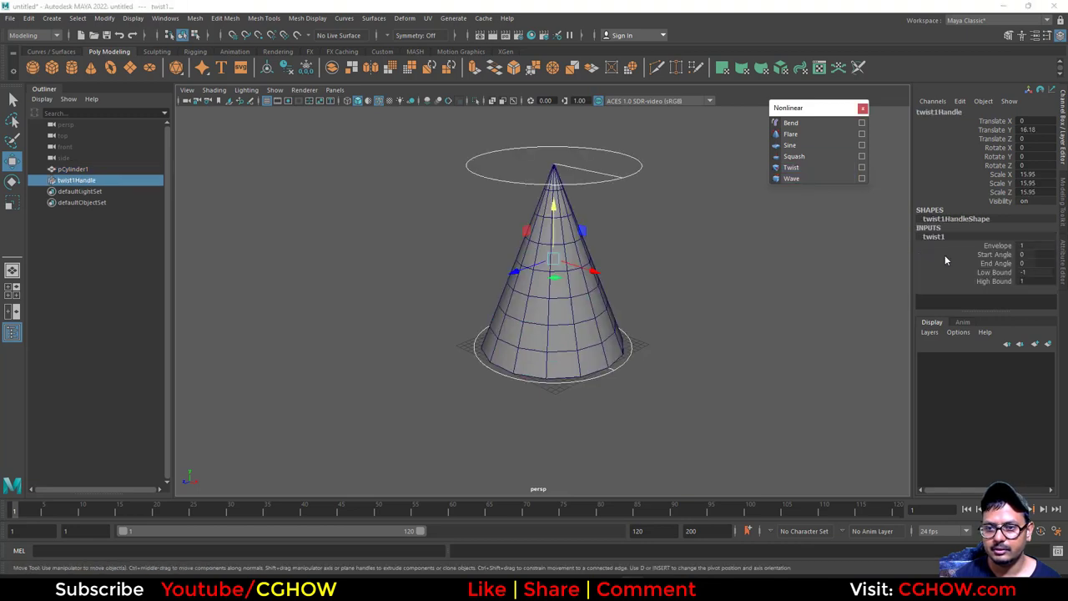
{"action": "left_click", "coordinate": [995, 264]}
{"action": "middle_click_drag", "start_coordinate": [811, 291], "coordinate": [933, 324]}
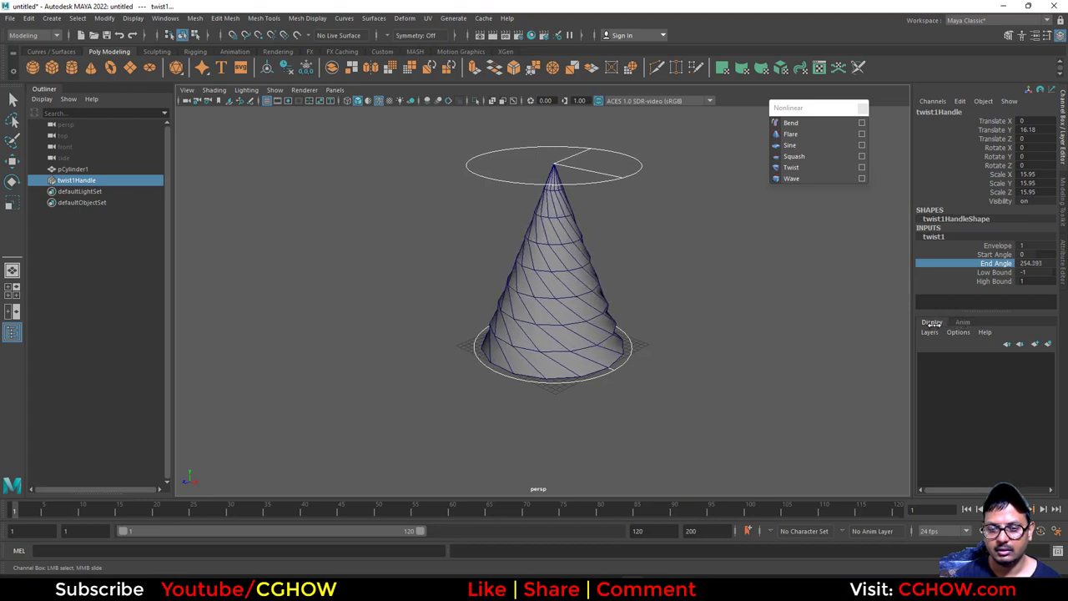
{"action": "left_click_drag", "start_coordinate": [696, 419], "coordinate": [571, 340], "text": "alt"}
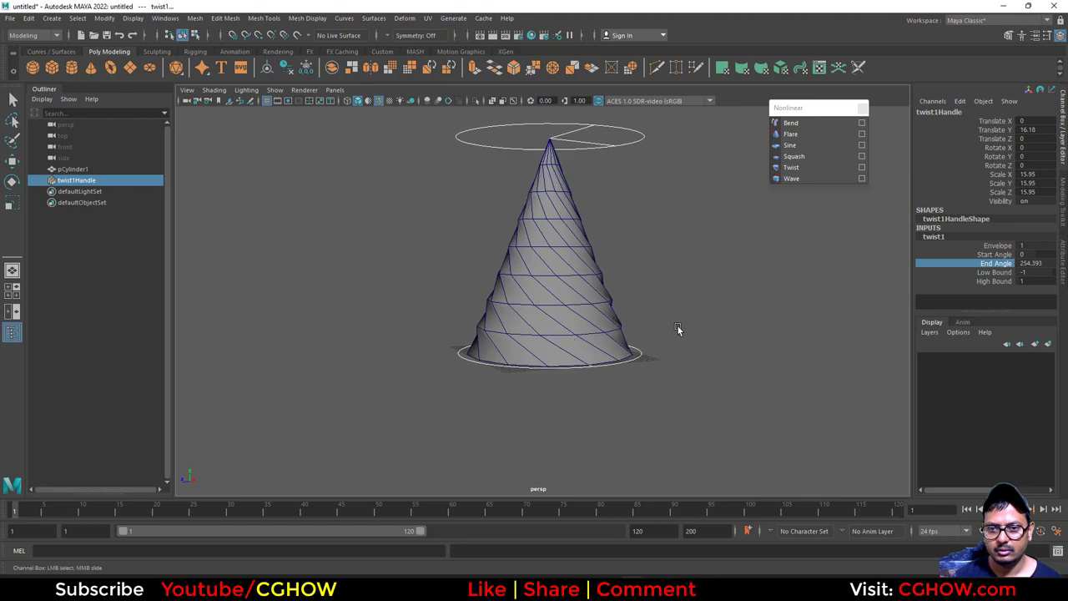
{"action": "middle_click_drag", "start_coordinate": [806, 299], "coordinate": [837, 303]}
{"action": "left_click_drag", "start_coordinate": [640, 317], "coordinate": [559, 347], "text": "alt"}
{"action": "right_click_drag", "start_coordinate": [558, 282], "coordinate": [571, 350]}
{"action": "left_click", "coordinate": [577, 359]}
{"action": "left_click_drag", "start_coordinate": [534, 333], "coordinate": [805, 223], "text": "alt"}
- Return the cone to object selection and increase the twist's End Angle to about 573
{"action": "right_click_drag", "start_coordinate": [535, 205], "coordinate": [611, 173]}
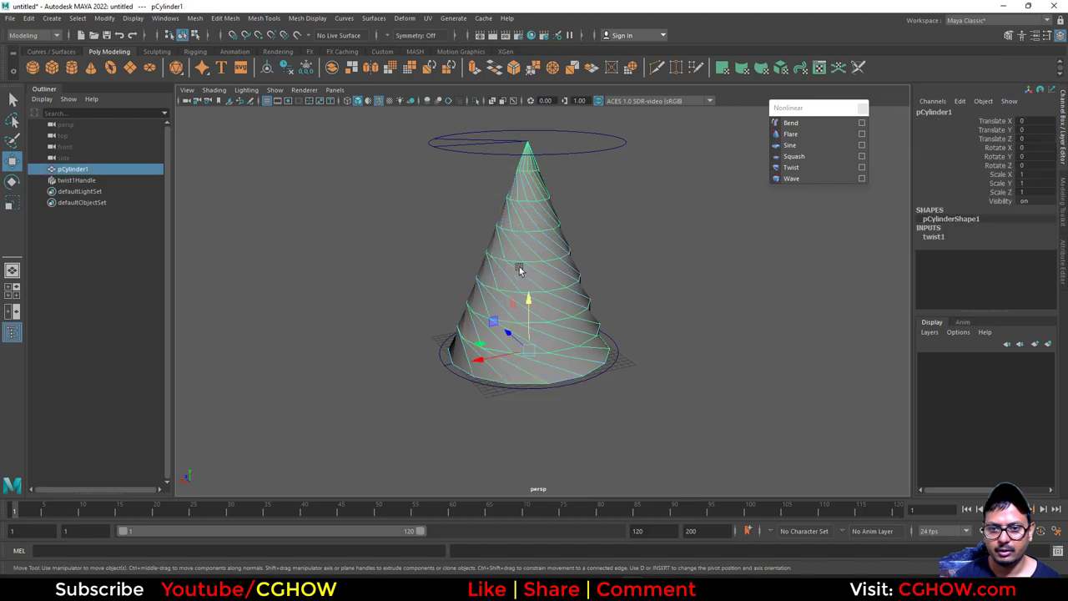
{"action": "left_click", "coordinate": [931, 237]}
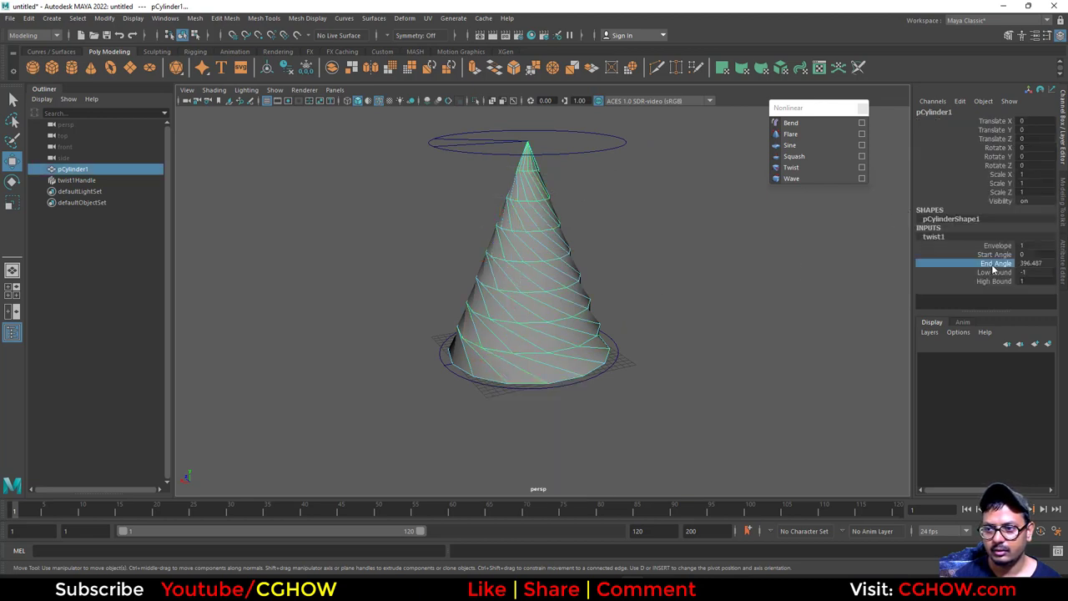
{"action": "middle_click_drag", "start_coordinate": [668, 310], "coordinate": [743, 312]}
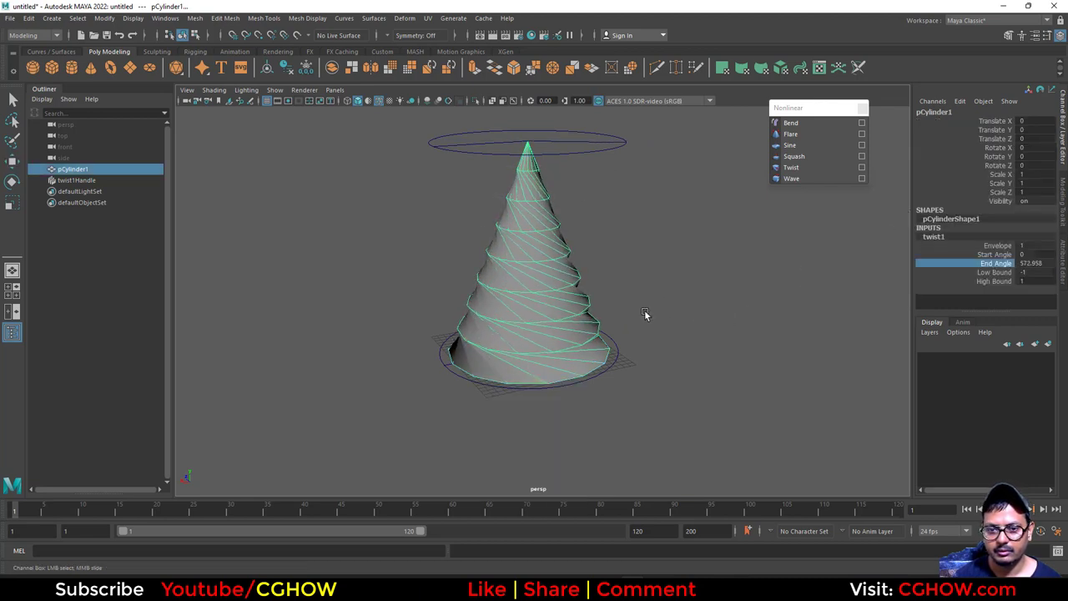
- Select one spiral strip of faces running from the cone's base to its tip and extract it as a separate mesh
{"action": "right_click_drag", "start_coordinate": [509, 266], "coordinate": [506, 291]}
{"action": "left_click", "coordinate": [543, 361]}
{"action": "key", "text": "w"}
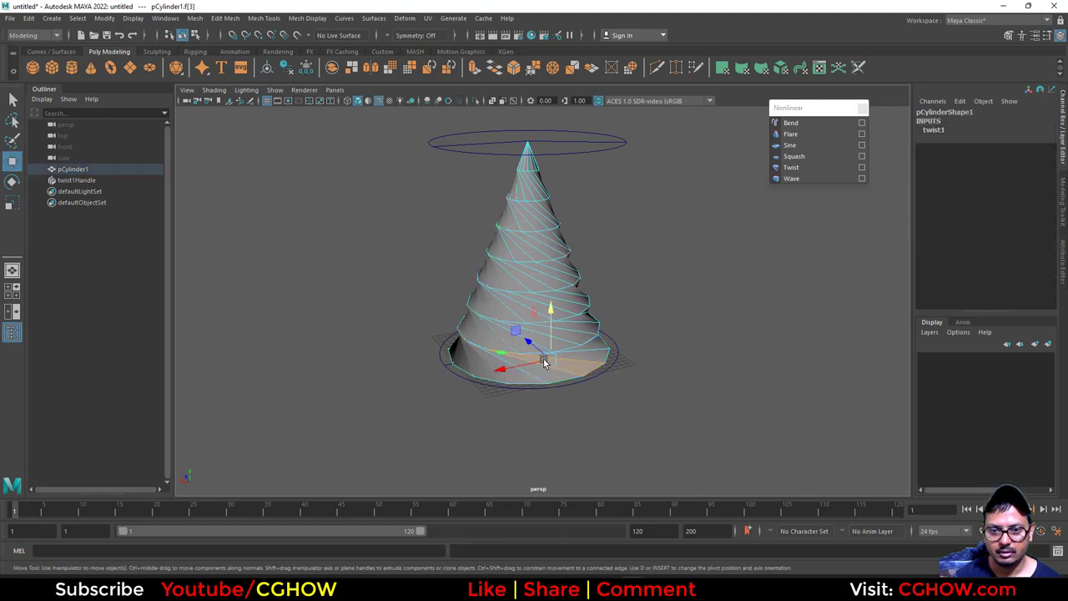
{"action": "left_click_drag", "start_coordinate": [465, 368], "coordinate": [570, 368], "text": "alt"}
{"action": "double_click", "coordinate": [538, 314], "text": "shift"}
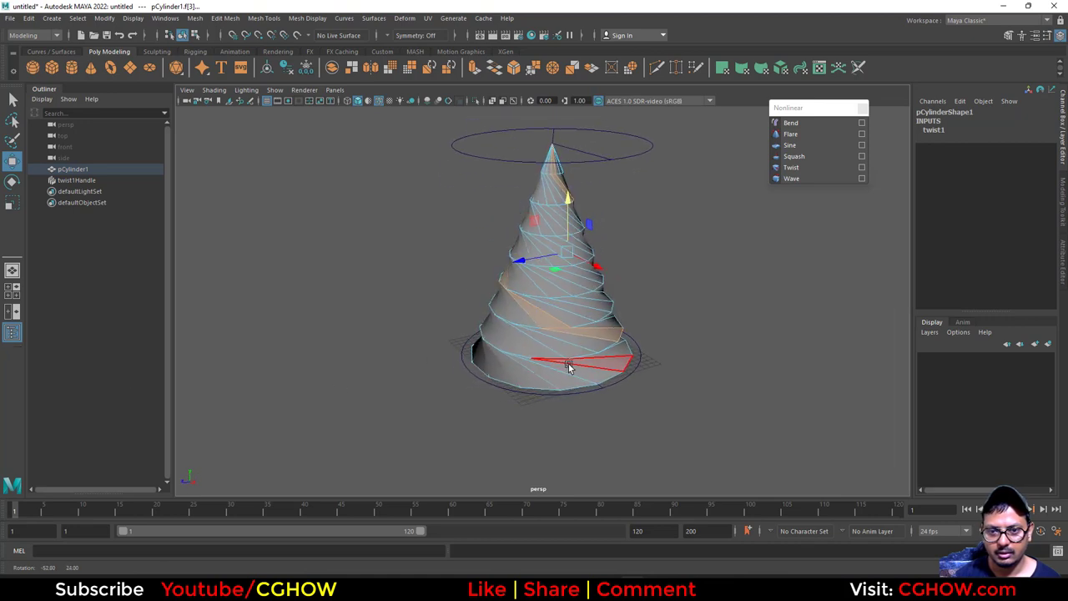
{"action": "right_click", "coordinate": [549, 315], "text": "shift"}
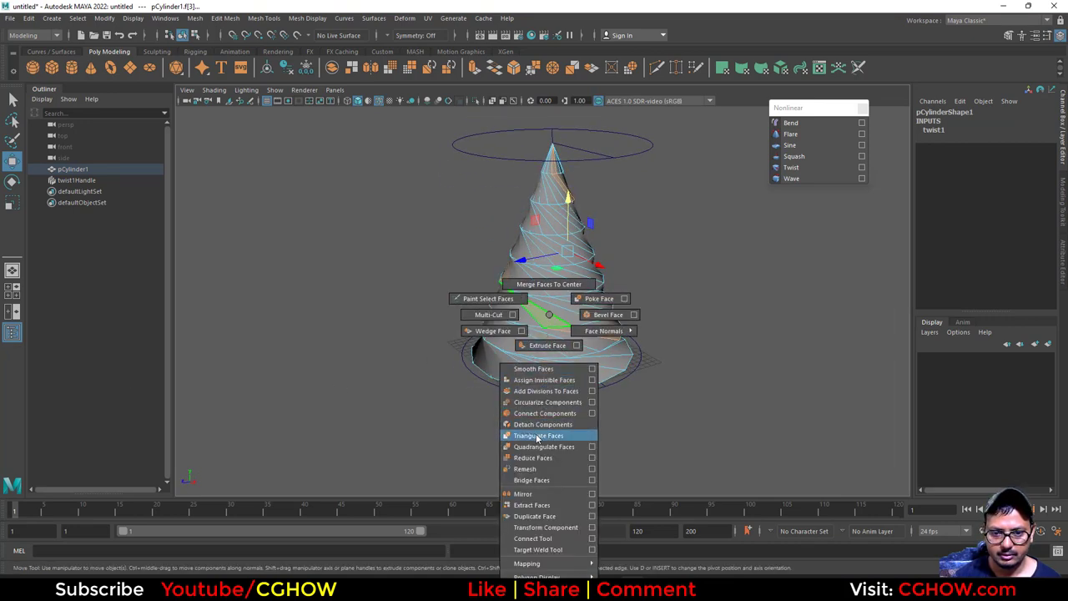
{"action": "left_click", "coordinate": [532, 505]}
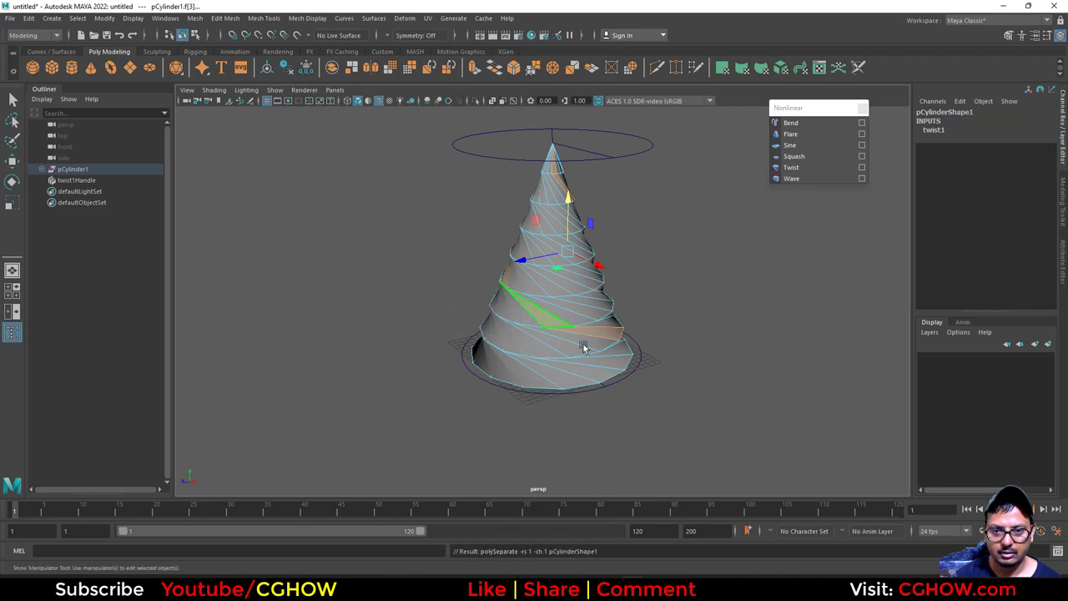
- Unparent the extracted strip polySurface2 from the pCylinder1 group
{"action": "left_click", "coordinate": [41, 169]}
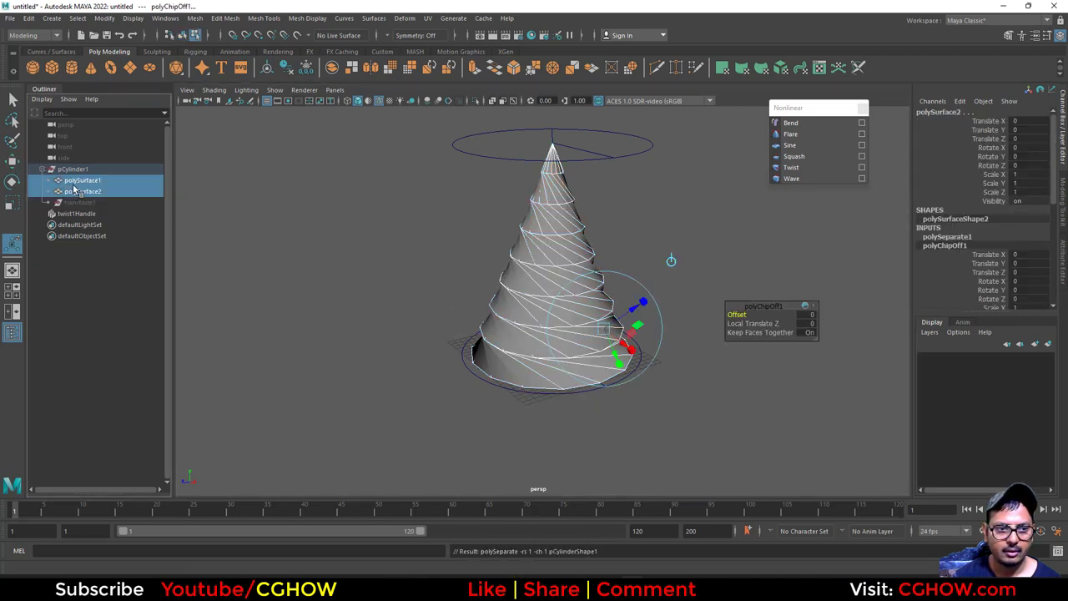
{"action": "left_click", "coordinate": [80, 192]}
{"action": "key", "text": "shift+p"}
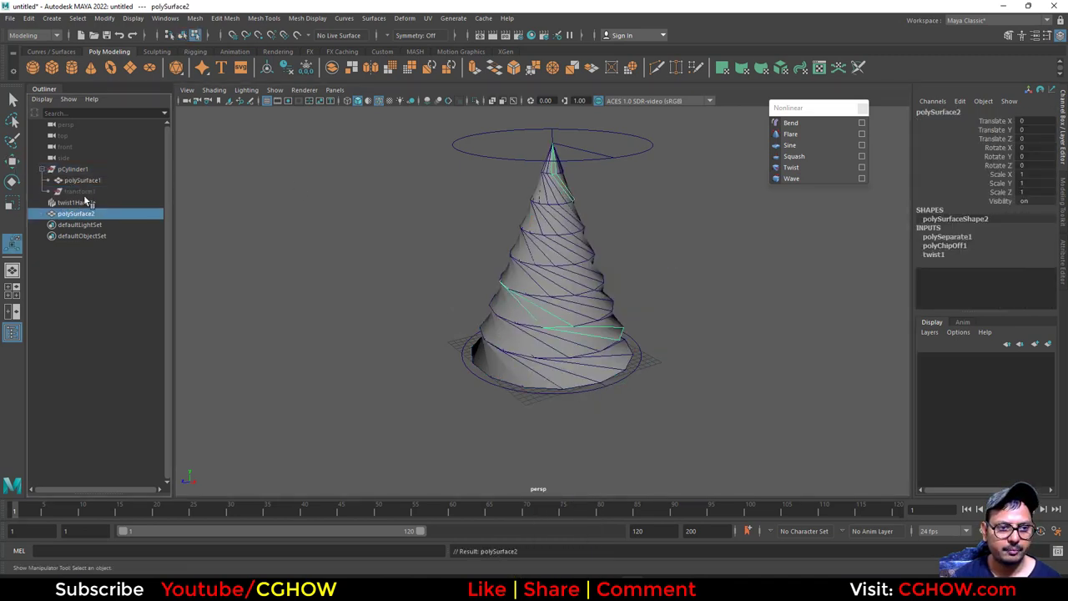
- Try to delete the pCylinder1 group and the twist handle, leaving only the extracted strip
{"action": "left_click", "coordinate": [72, 170]}
{"action": "key", "text": "Delete"}
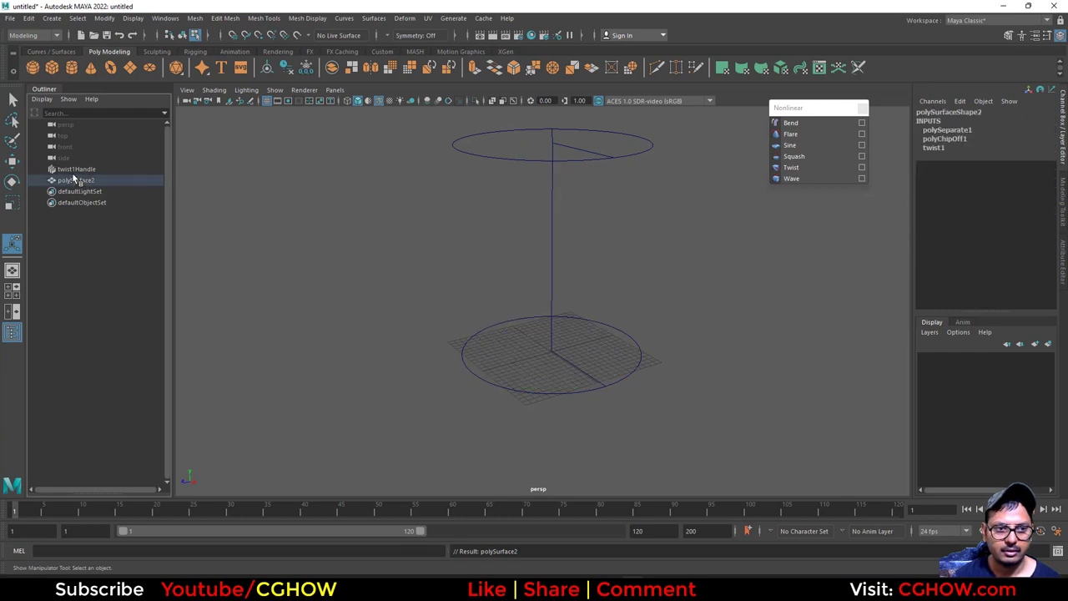
{"action": "left_click", "coordinate": [81, 171]}
{"action": "key", "text": "Delete"}
{"action": "left_click", "coordinate": [84, 170]}
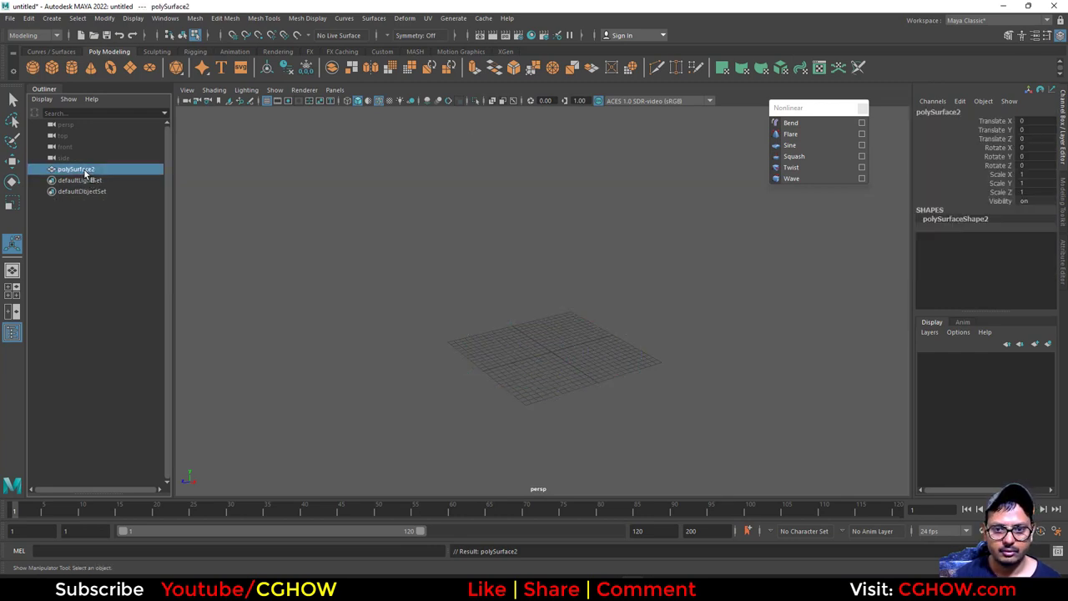
- Undo the deletion of the twist handle and the pCylinder1 group
{"action": "key", "text": "ctrl+z"}
{"action": "key", "text": "ctrl+z"}
{"action": "key", "text": "ctrl+z"}
{"action": "key", "text": "ctrl+z"}
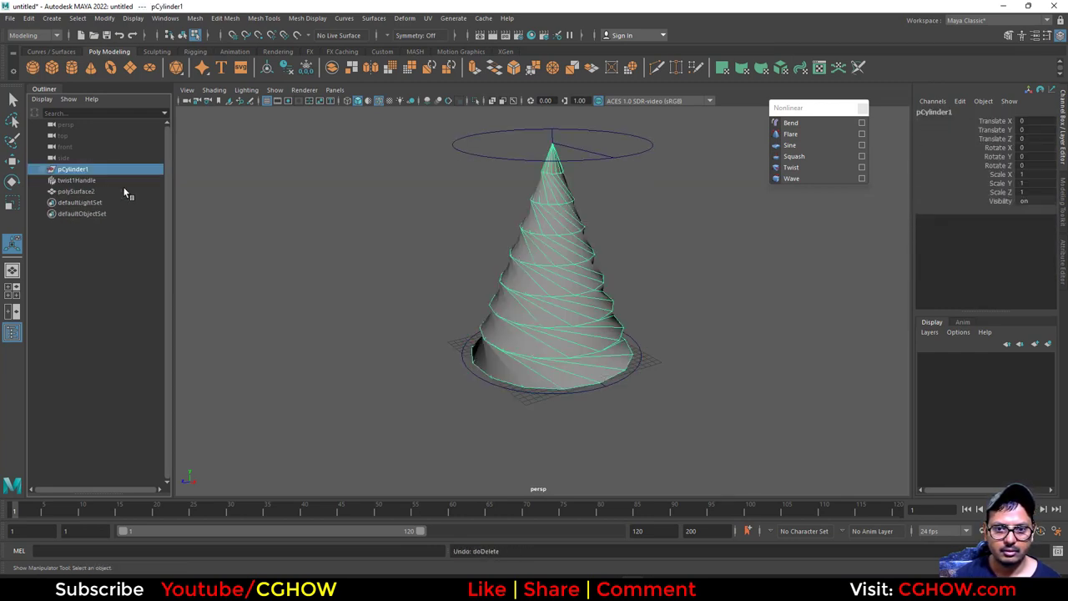
- Delete the remaining cone mesh polySurface1 inside the pCylinder1 group
{"action": "left_click", "coordinate": [81, 180]}
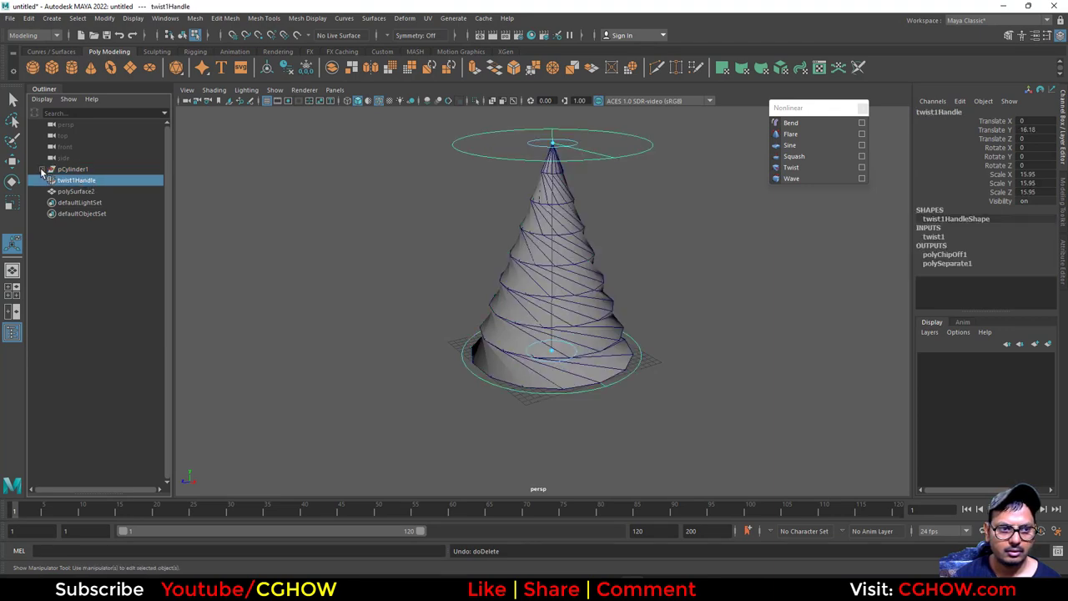
{"action": "left_click", "coordinate": [42, 170]}
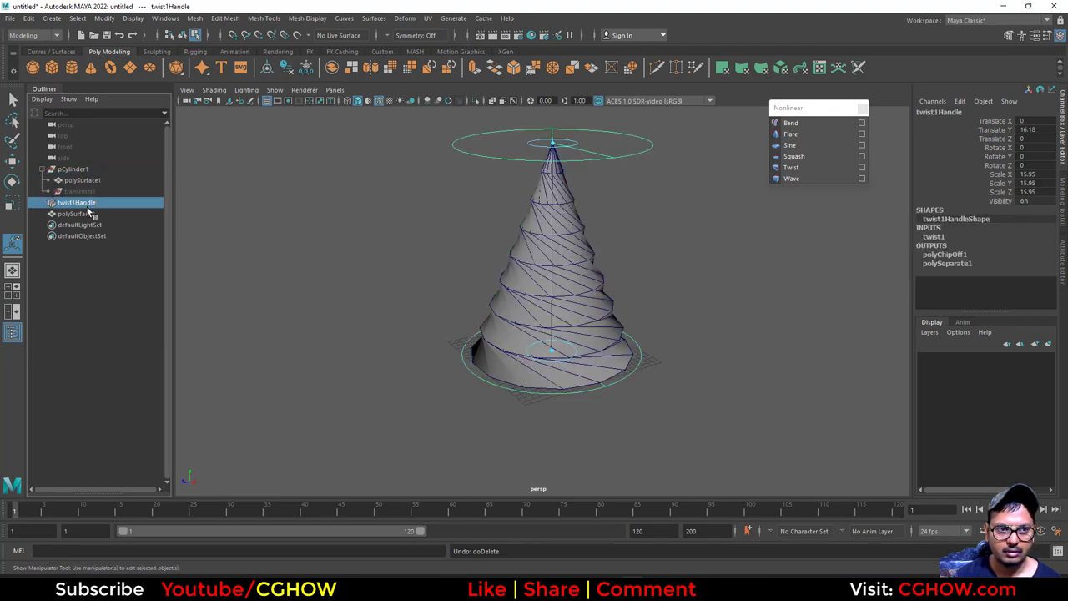
{"action": "left_click", "coordinate": [75, 213]}
{"action": "left_click", "coordinate": [81, 180]}
{"action": "key", "text": "Delete"}
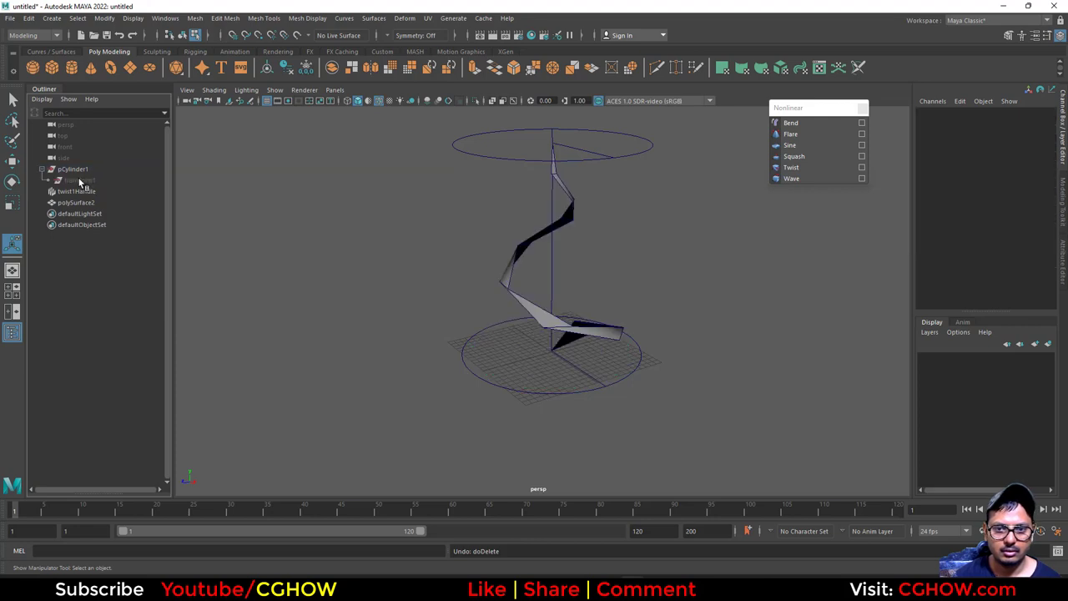
- Select the extracted spiral strip polySurface2 and apply Smooth to it
{"action": "left_click_drag", "start_coordinate": [465, 316], "coordinate": [534, 289], "text": "alt"}
{"action": "right_click_drag", "start_coordinate": [533, 290], "coordinate": [583, 265]}
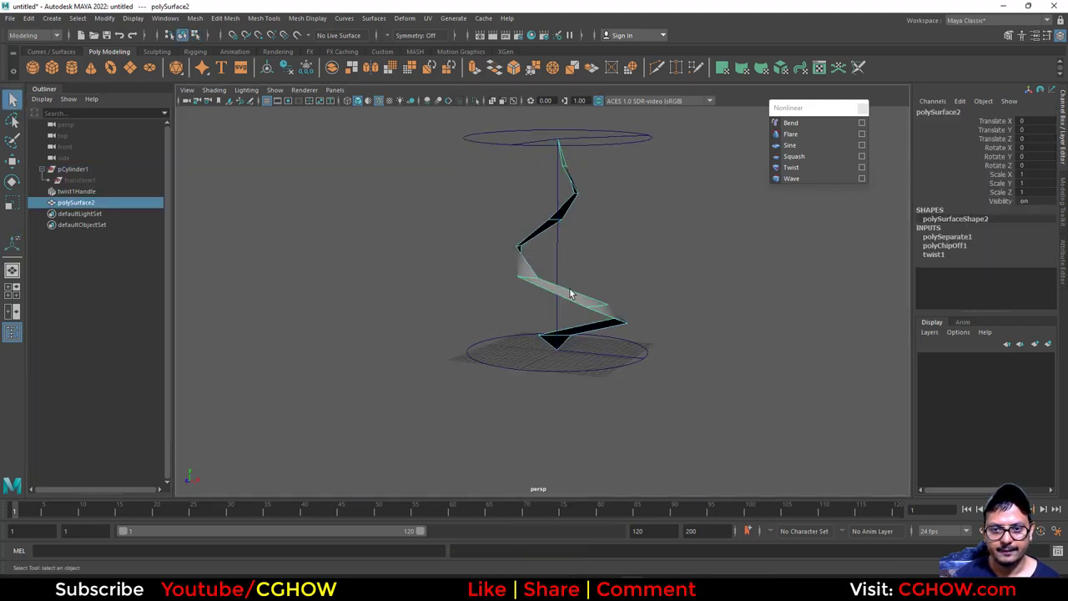
{"action": "right_click", "coordinate": [560, 290], "text": "shift"}
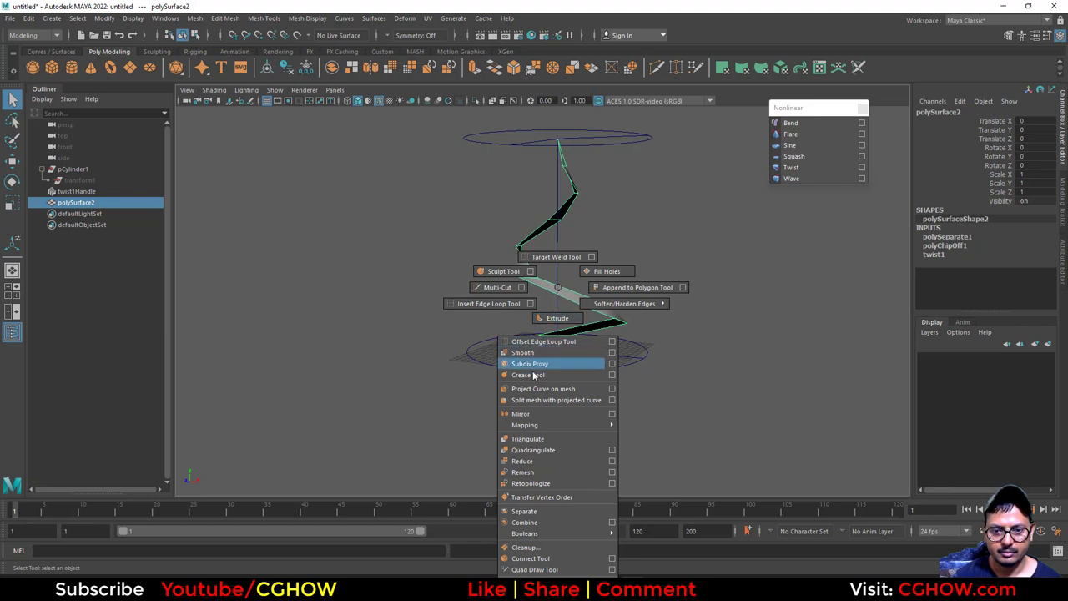
{"action": "left_click", "coordinate": [523, 352]}
{"action": "left_click", "coordinate": [667, 280]}
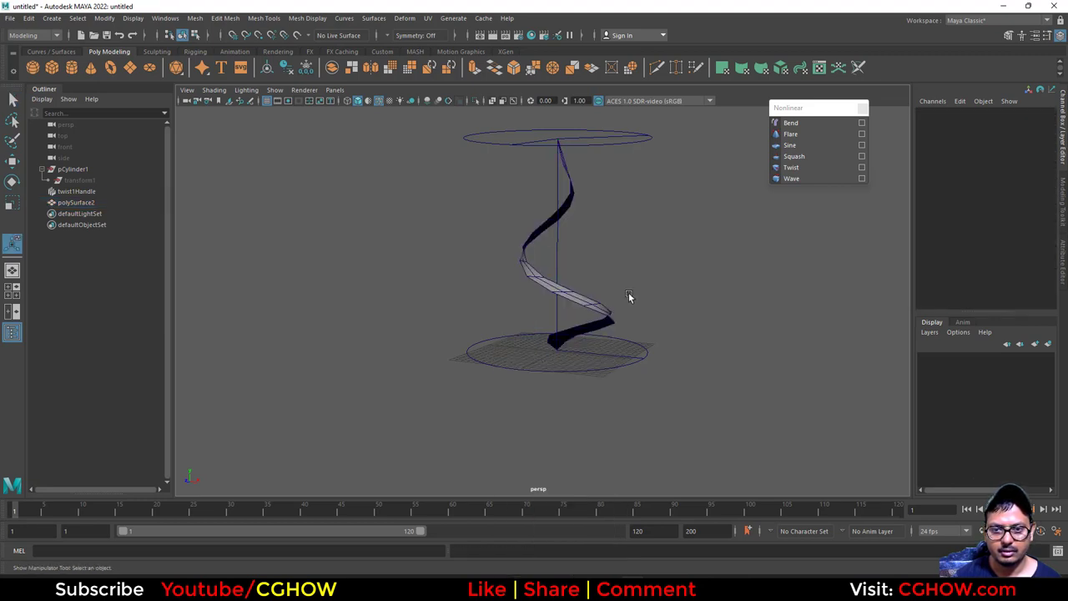
- Smooth the spiral strip further for a finer, rounder ribbon
{"action": "left_click_drag", "start_coordinate": [629, 298], "coordinate": [592, 357], "text": "alt"}
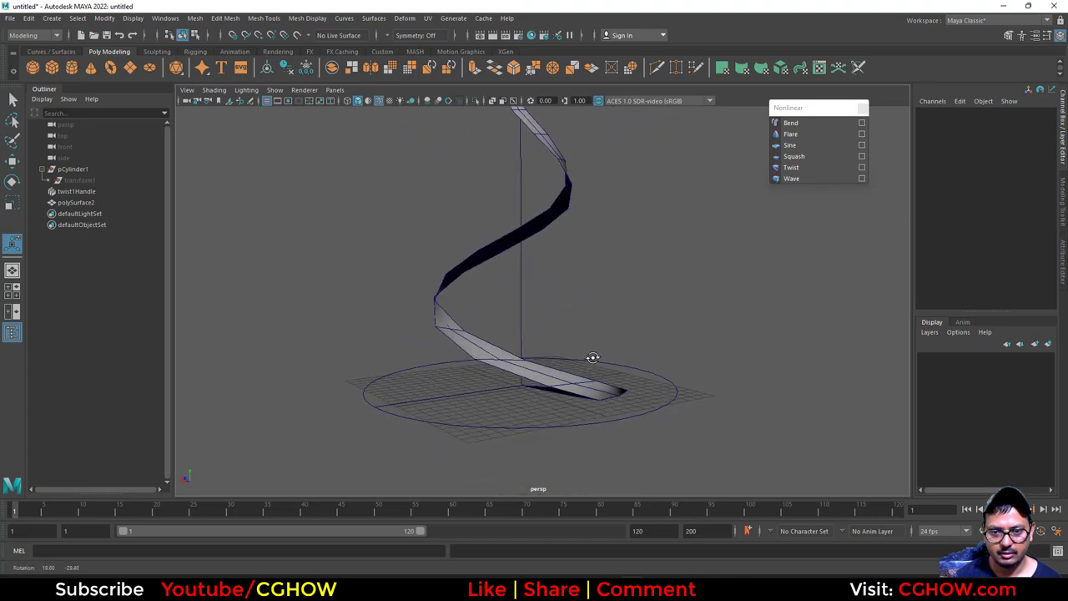
{"action": "left_click", "coordinate": [525, 367]}
{"action": "left_click", "coordinate": [559, 381]}
{"action": "left_click", "coordinate": [576, 305]}
{"action": "left_click_drag", "start_coordinate": [575, 305], "coordinate": [587, 339], "text": "alt"}
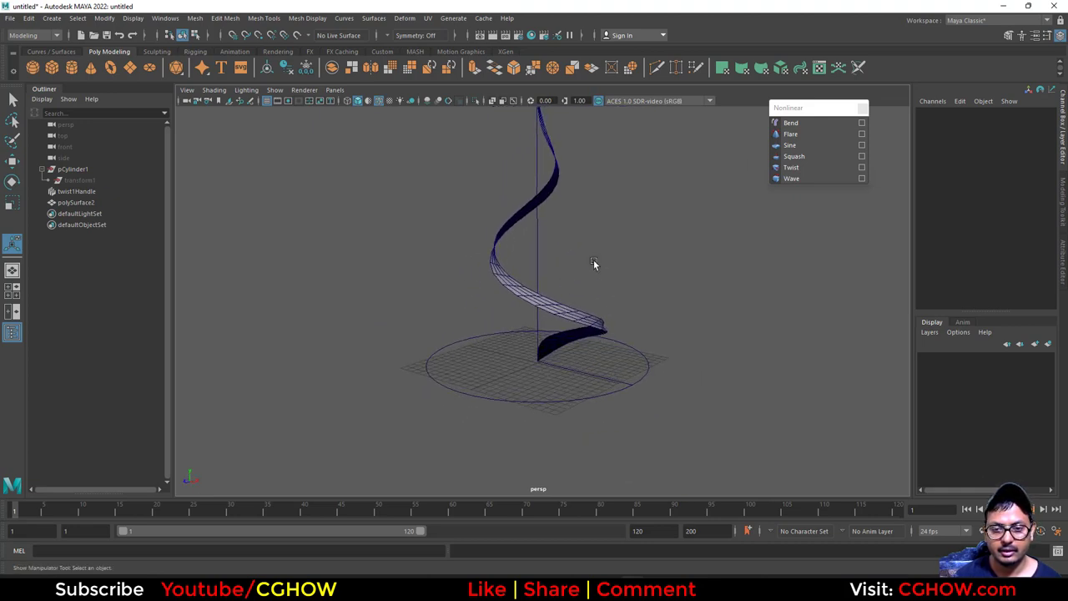
- Undo the strip's smoothing and the deletion of the cone mesh polySurface1
{"action": "left_click_drag", "start_coordinate": [592, 264], "coordinate": [525, 348], "text": "alt"}
{"action": "left_click", "coordinate": [566, 345]}
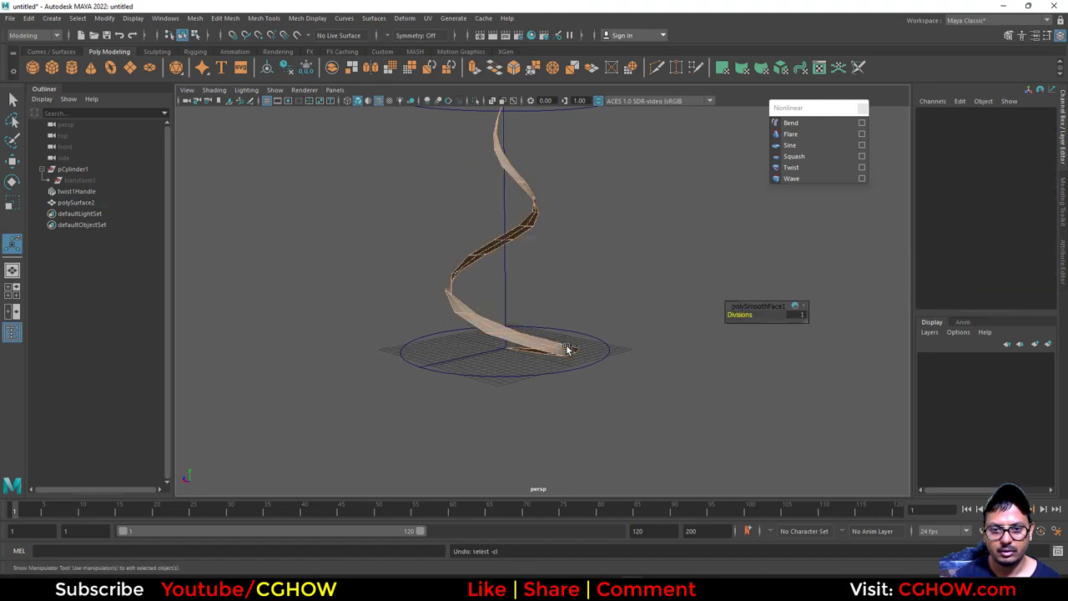
{"action": "key", "text": "Delete"}
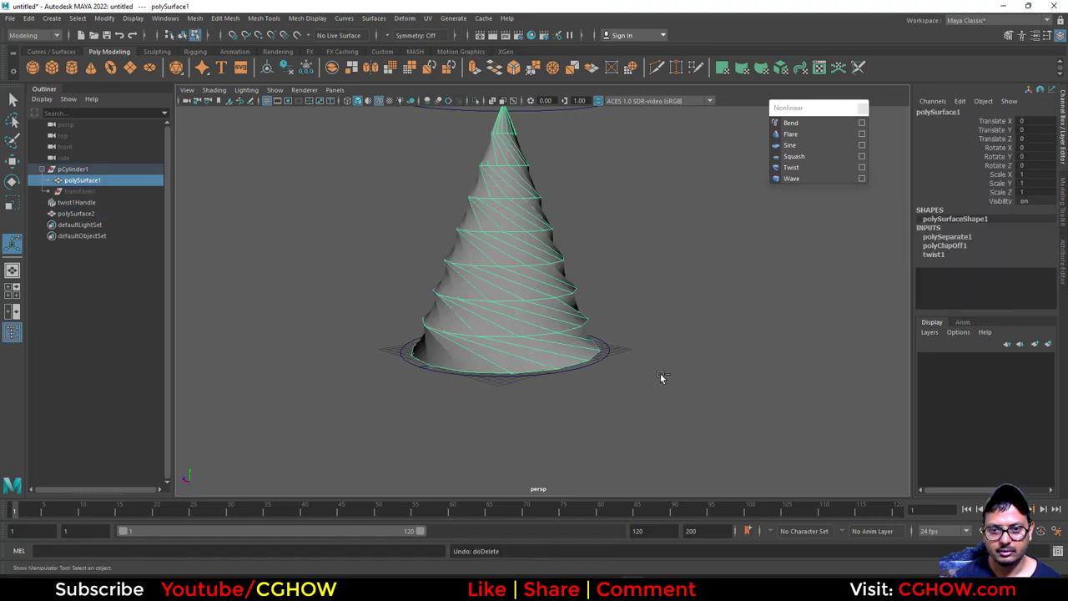
- Select several adjacent spiral face loops on the twisted cone polySurface1 and extract them as a wider strip
{"action": "right_click_drag", "start_coordinate": [520, 283], "coordinate": [520, 313]}
{"action": "left_click", "coordinate": [540, 346]}
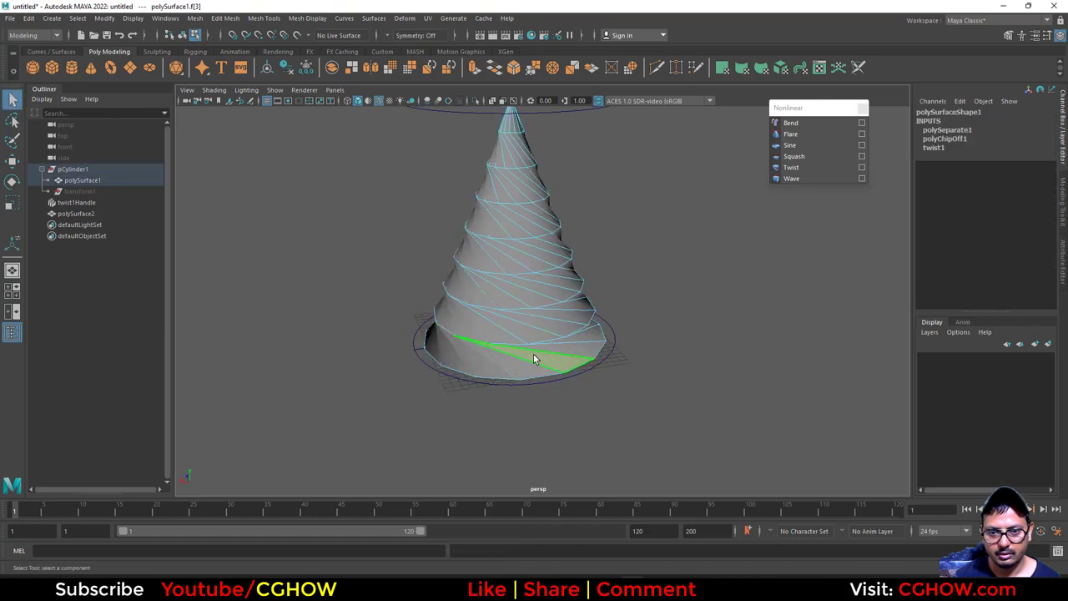
{"action": "mouse_move", "coordinate": [533, 354]}
{"action": "left_mouse_down", "text": "alt"}
{"action": "mouse_move", "coordinate": [489, 341]}
{"action": "mouse_move", "coordinate": [516, 334]}
{"action": "mouse_move", "coordinate": [529, 364]}
{"action": "left_mouse_up", "text": "alt"}
{"action": "double_click", "coordinate": [511, 323], "text": "shift"}
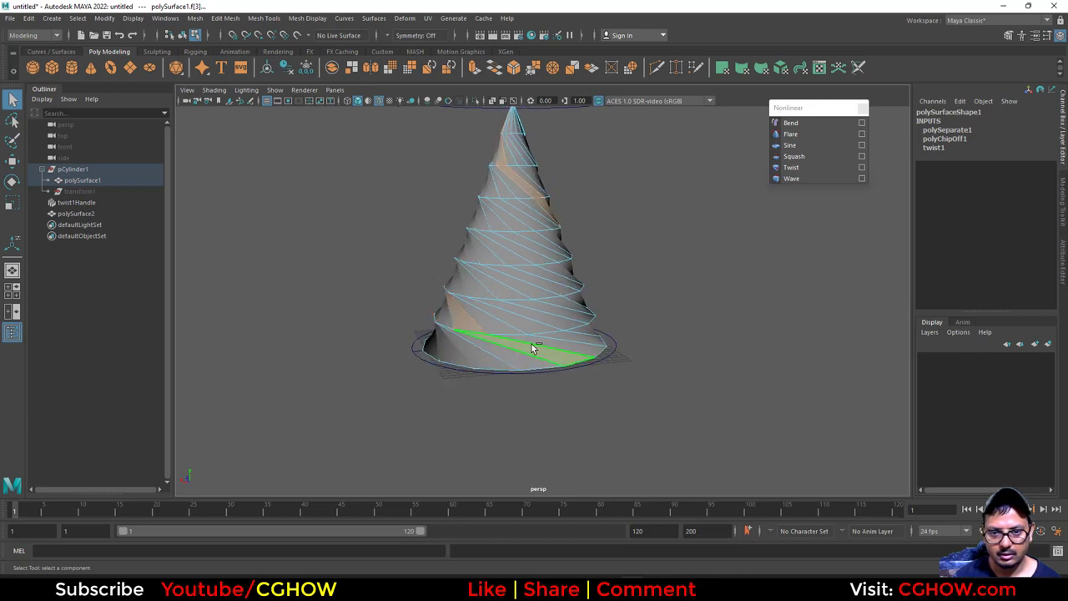
{"action": "left_click", "coordinate": [536, 342], "text": "shift"}
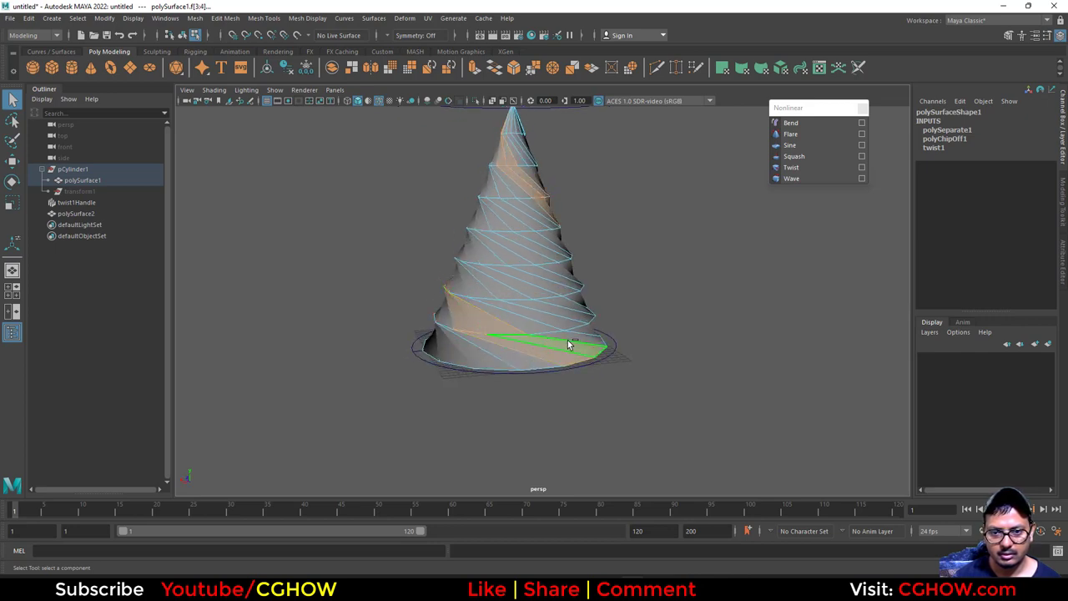
{"action": "left_click", "coordinate": [536, 328], "text": "shift"}
{"action": "left_click_drag", "start_coordinate": [543, 338], "coordinate": [519, 316], "text": "alt"}
{"action": "right_click_drag", "start_coordinate": [519, 317], "coordinate": [506, 519], "text": "shift"}
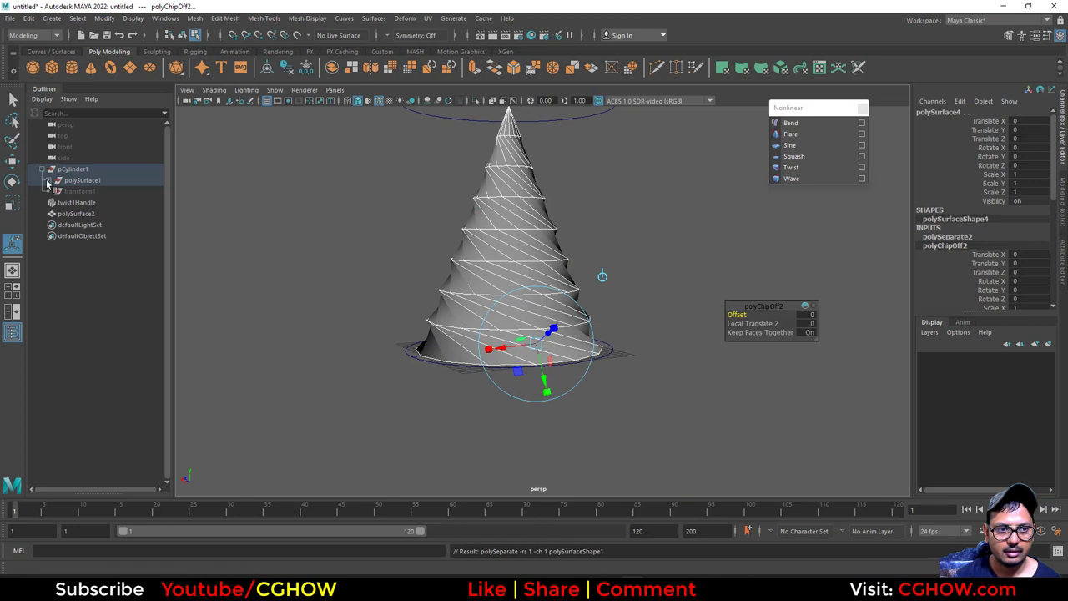
- Move the extracted strip polySurface4 out of the pCylinder1 group to the scene's top level and remove the older strip polySurface2
{"action": "left_click", "coordinate": [48, 181]}
{"action": "left_click", "coordinate": [87, 203]}
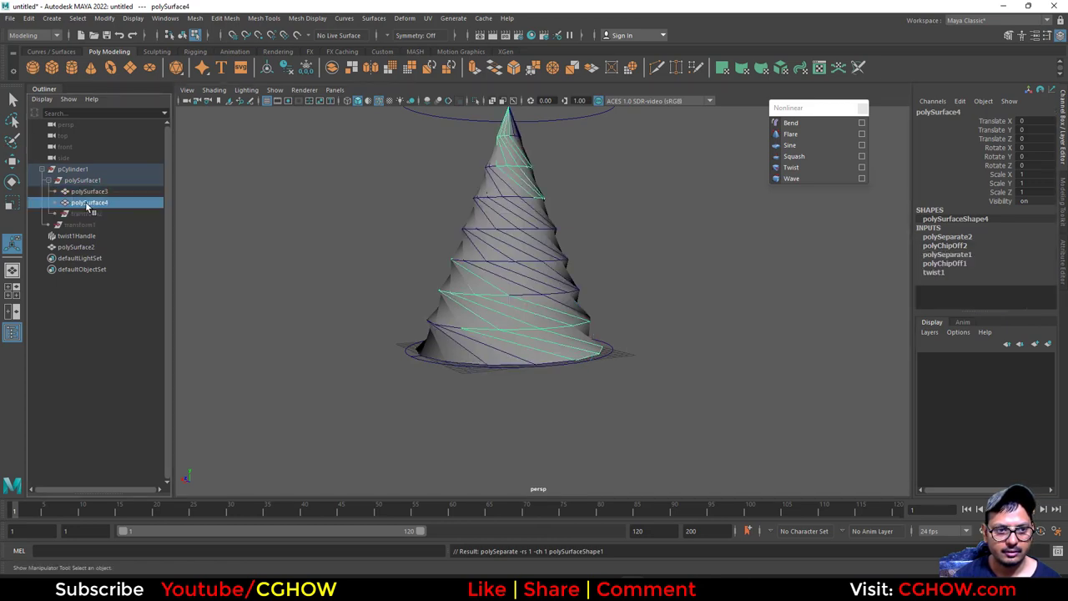
{"action": "middle_click_drag", "start_coordinate": [95, 210], "coordinate": [87, 238]}
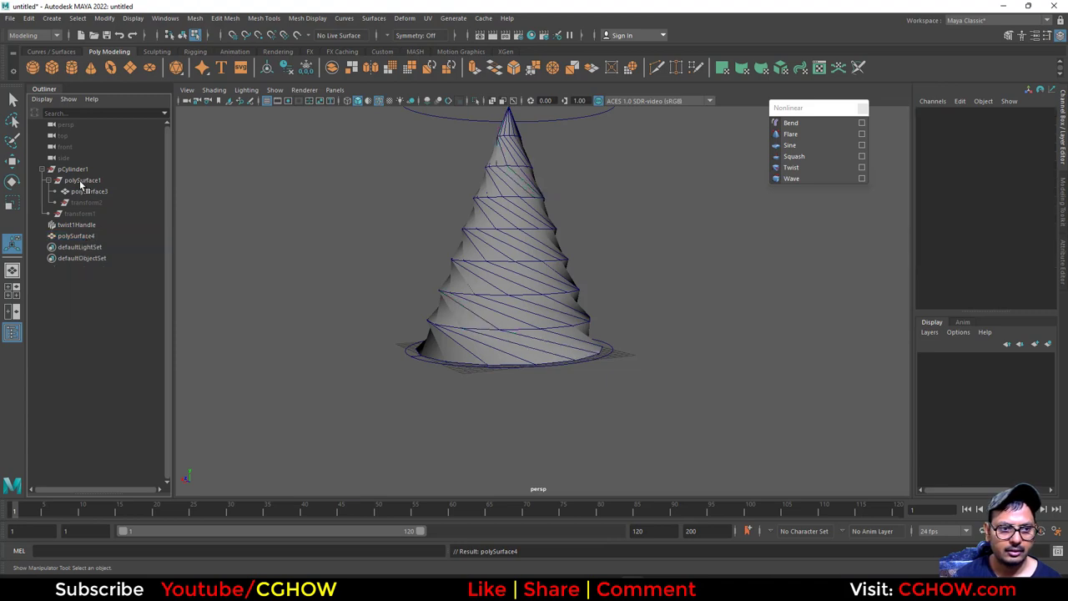
- Delete all construction history for the strip polySurface4 and the pCylinder1 group
{"action": "left_click", "coordinate": [77, 237]}
{"action": "left_click", "coordinate": [29, 18]}
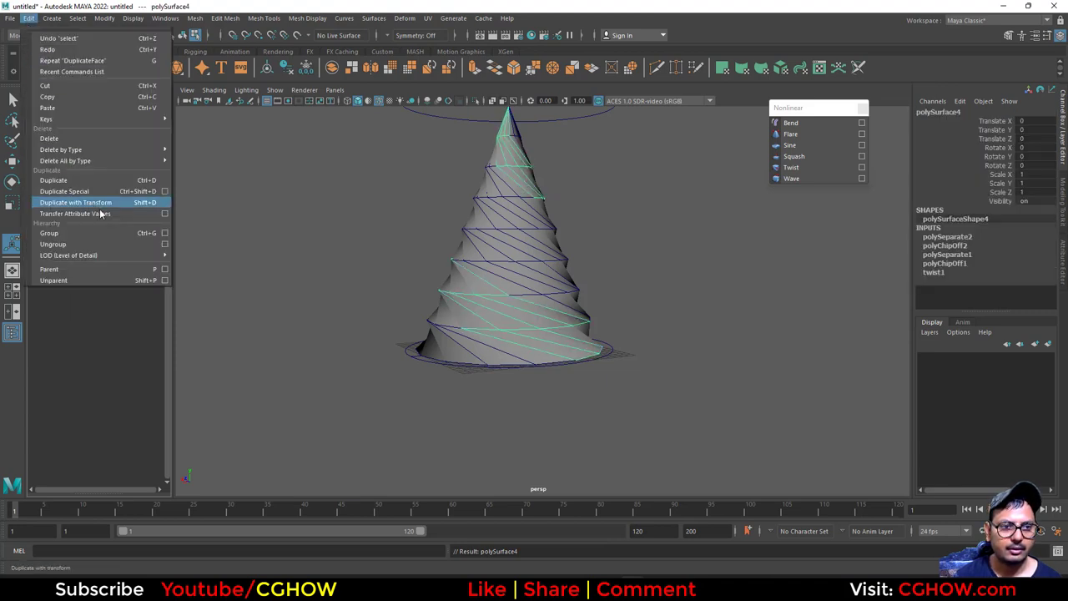
{"action": "mouse_move", "coordinate": [147, 163]}
{"action": "left_click", "coordinate": [206, 162]}
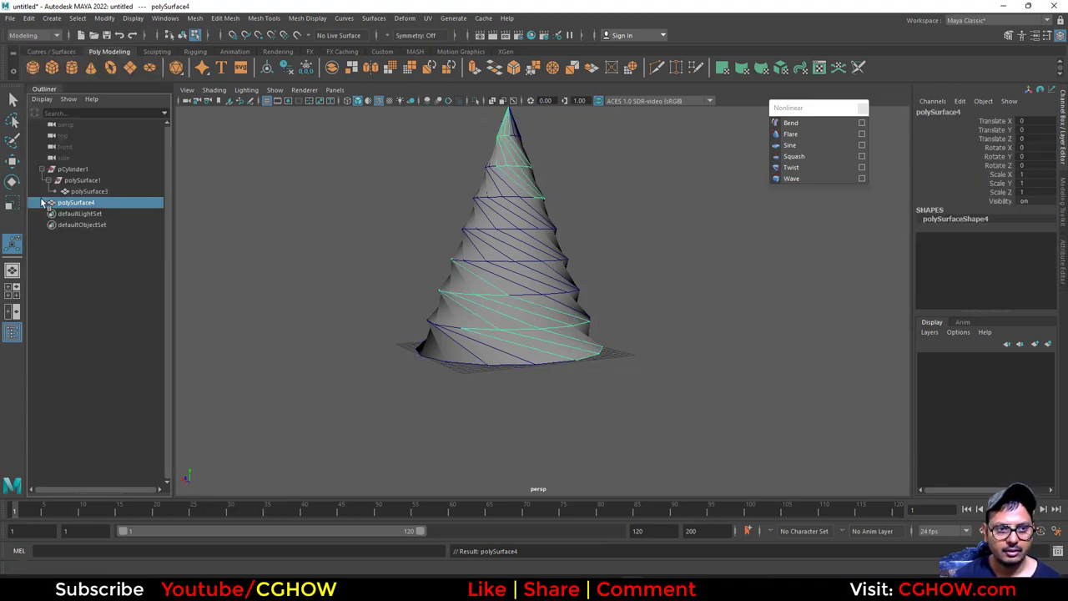
{"action": "left_click", "coordinate": [67, 169]}
{"action": "left_click", "coordinate": [28, 18]}
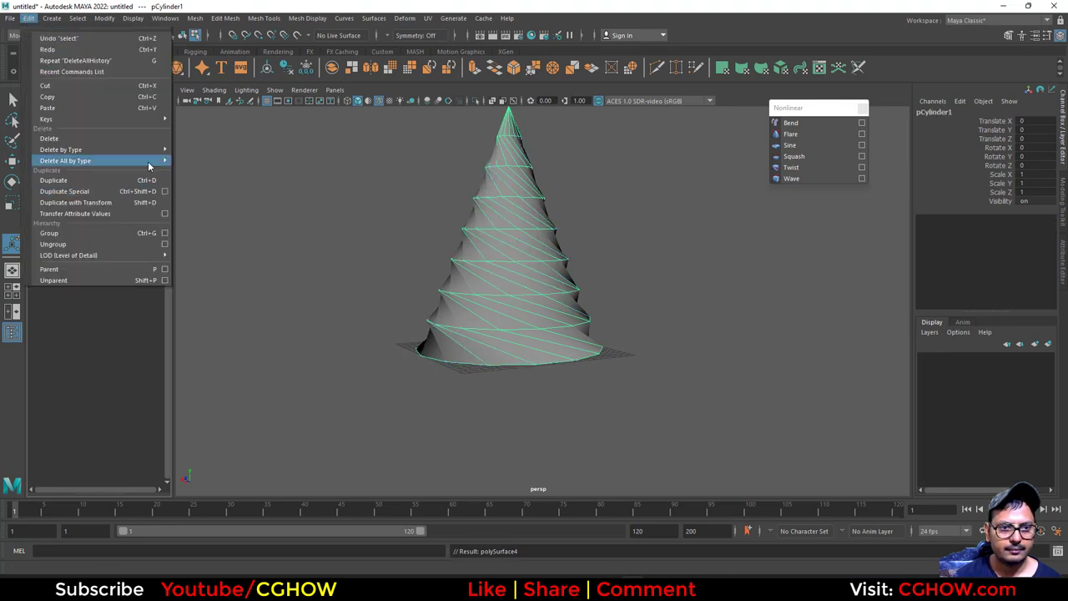
{"action": "mouse_move", "coordinate": [147, 162]}
{"action": "left_click", "coordinate": [209, 161]}
- Delete the pCylinder1 group with the rest of the cone mesh, keeping only the strip polySurface4
{"action": "left_click", "coordinate": [89, 203]}
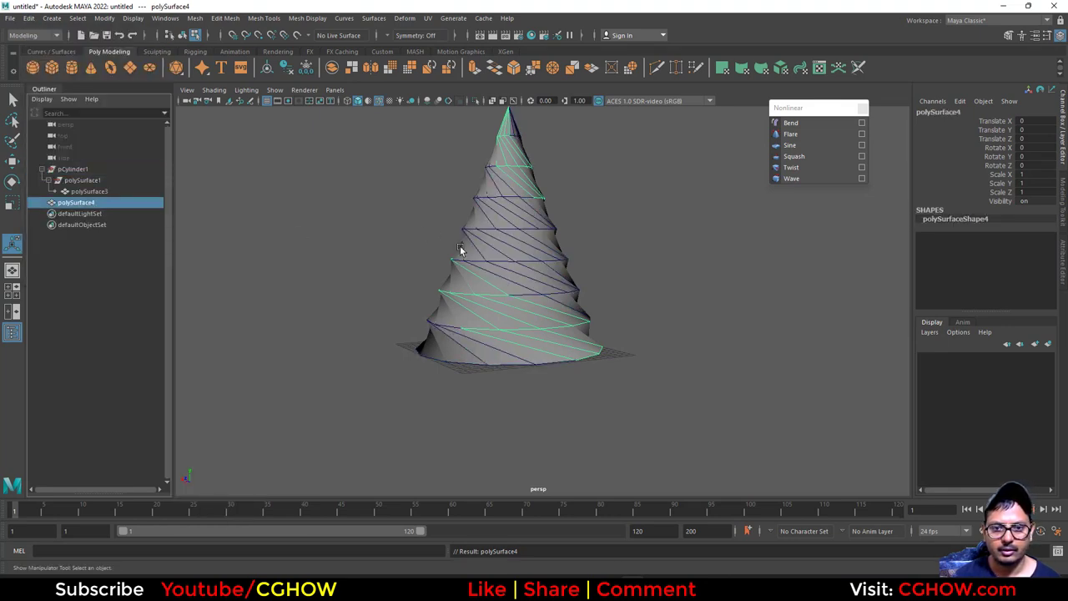
{"action": "left_click", "coordinate": [87, 170]}
{"action": "key", "text": "Delete"}
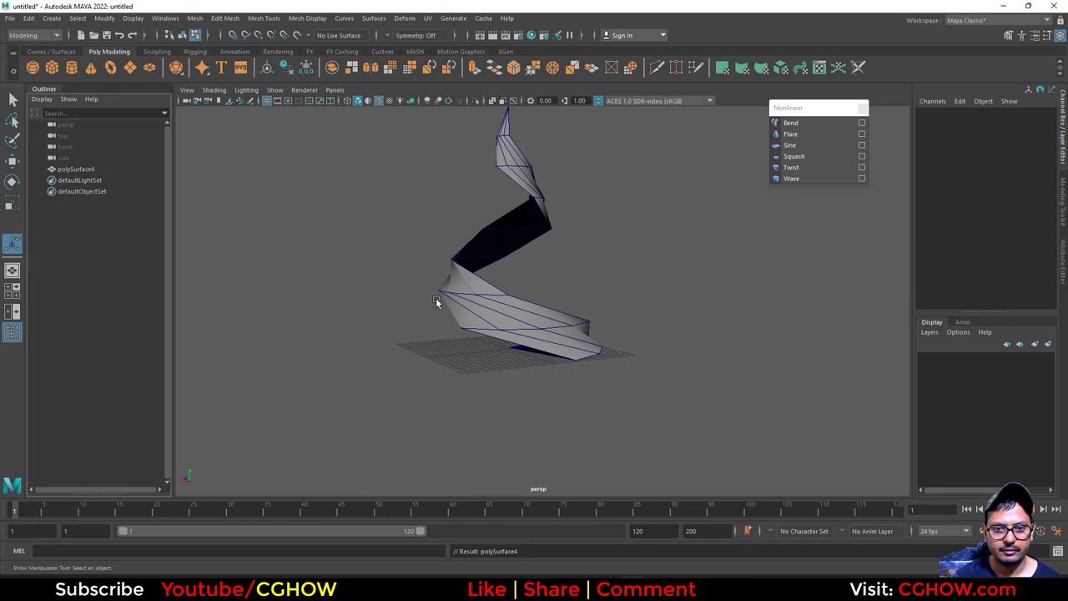
- Try repeated Smooth operations on the spiral strip polySurface4, inspect the ribbon's lower end, and undo the smoothing
{"action": "double_click", "coordinate": [483, 304]}
{"action": "left_click_drag", "start_coordinate": [483, 303], "coordinate": [590, 321], "text": "alt"}
{"action": "left_click_drag", "start_coordinate": [529, 305], "coordinate": [353, 310], "text": "alt"}
{"action": "right_click_drag", "start_coordinate": [458, 291], "coordinate": [512, 273]}
{"action": "right_click_drag", "start_coordinate": [503, 327], "coordinate": [471, 357], "text": "shift"}
{"action": "key", "text": "g"}
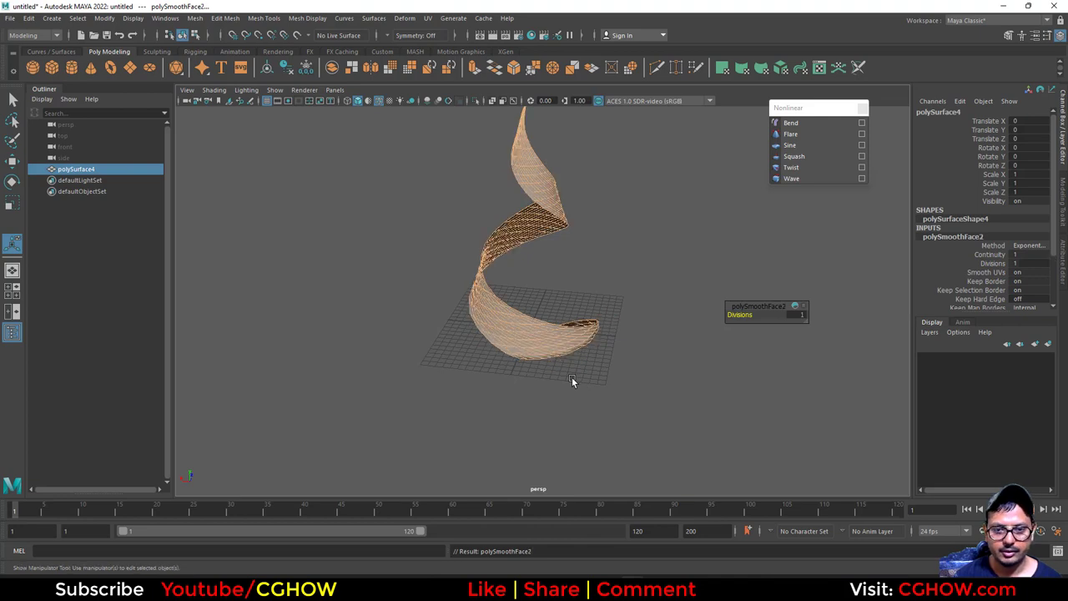
{"action": "left_click", "coordinate": [572, 379]}
{"action": "left_click_drag", "start_coordinate": [572, 380], "coordinate": [212, 373], "text": "alt"}
{"action": "left_click_drag", "start_coordinate": [445, 365], "coordinate": [481, 387], "text": "alt"}
{"action": "key", "text": "ctrl+z"}
{"action": "key", "text": "ctrl+z"}
- Delete the faces at the lower end of the spiral strip and return to object selection
{"action": "right_click_drag", "start_coordinate": [516, 283], "coordinate": [515, 314]}
{"action": "left_click_drag", "start_coordinate": [618, 303], "coordinate": [531, 429]}
{"action": "key", "text": "Delete"}
{"action": "right_click_drag", "start_coordinate": [572, 374], "coordinate": [487, 377], "text": "alt"}
{"action": "left_click_drag", "start_coordinate": [489, 378], "coordinate": [549, 326], "text": "alt"}
{"action": "right_click_drag", "start_coordinate": [549, 283], "coordinate": [610, 288]}
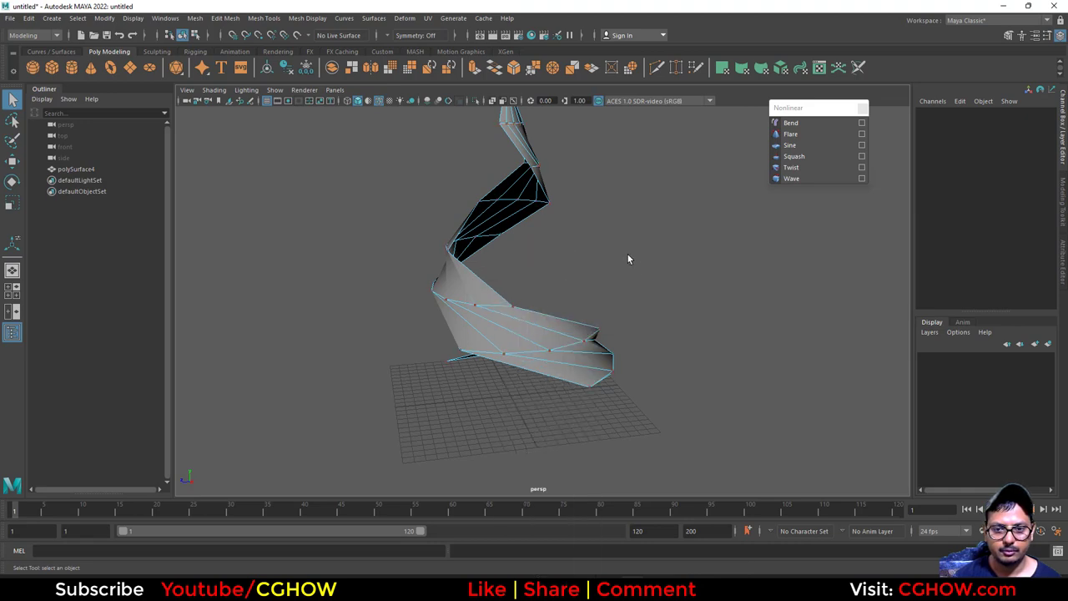
- Smooth the trimmed spiral strip polySurface4 in three passes to get a fine, rounded ribbon
{"action": "right_click_drag", "start_coordinate": [534, 283], "coordinate": [597, 268]}
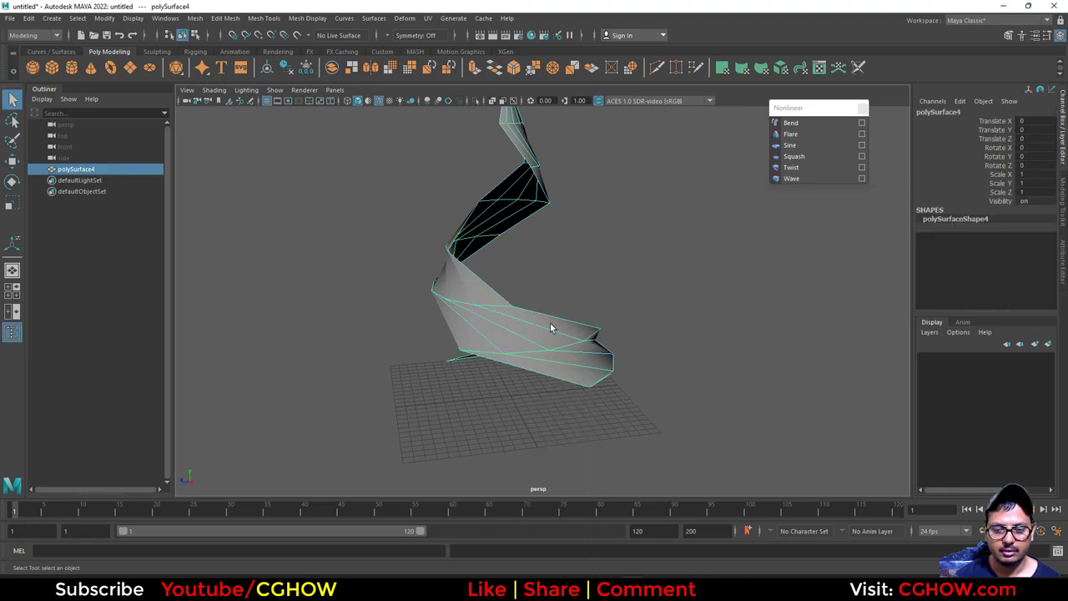
{"action": "right_click_drag", "start_coordinate": [551, 326], "coordinate": [516, 358], "text": "shift"}
{"action": "middle_click_drag", "start_coordinate": [563, 298], "coordinate": [565, 305]}
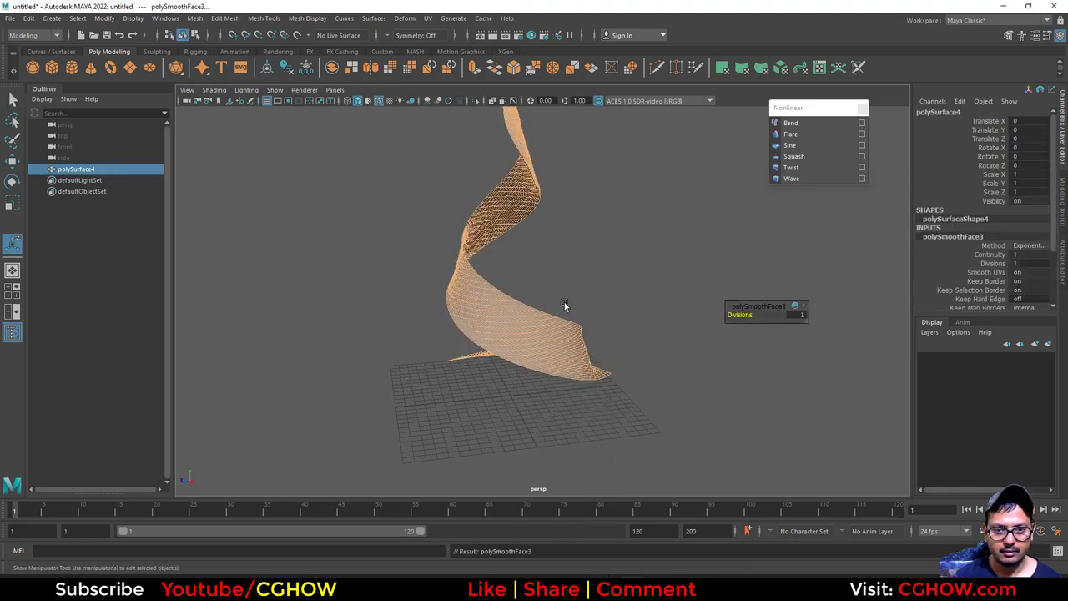
{"action": "right_click_drag", "start_coordinate": [503, 285], "coordinate": [554, 269]}
{"action": "left_click", "coordinate": [591, 256]}
{"action": "middle_click_drag", "start_coordinate": [588, 262], "coordinate": [589, 402], "text": "alt"}
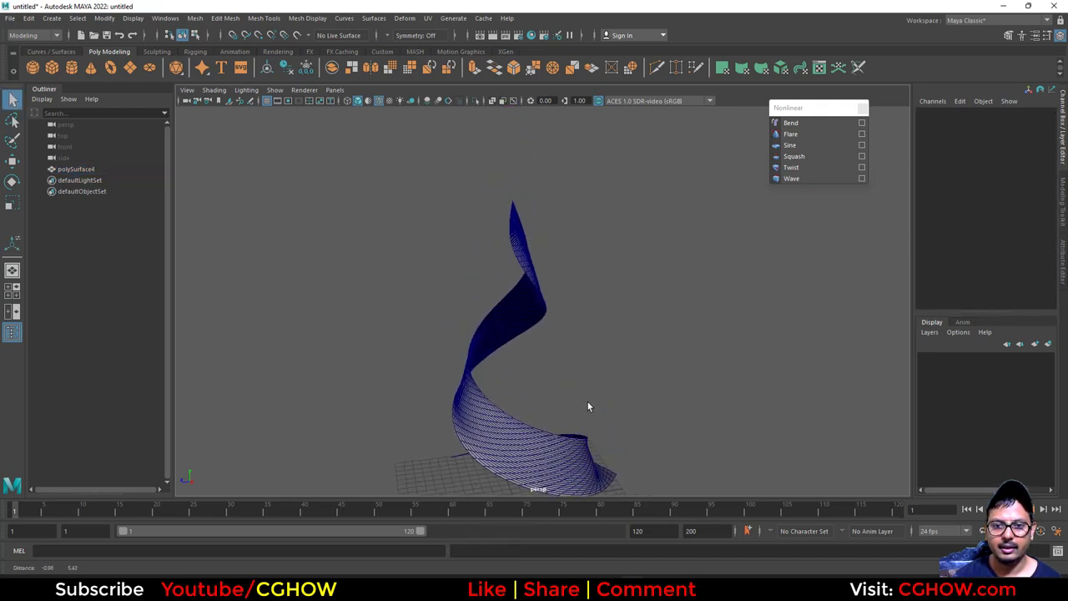
{"action": "scroll", "coordinate": [457, 385], "scroll_direction": "up", "scroll_amount": 2}
- Open the UV Editor for the ribbon and delete the tip faces that lie outside the main rectangular UV shell
{"action": "left_click", "coordinate": [485, 422]}
{"action": "left_click", "coordinate": [819, 70]}
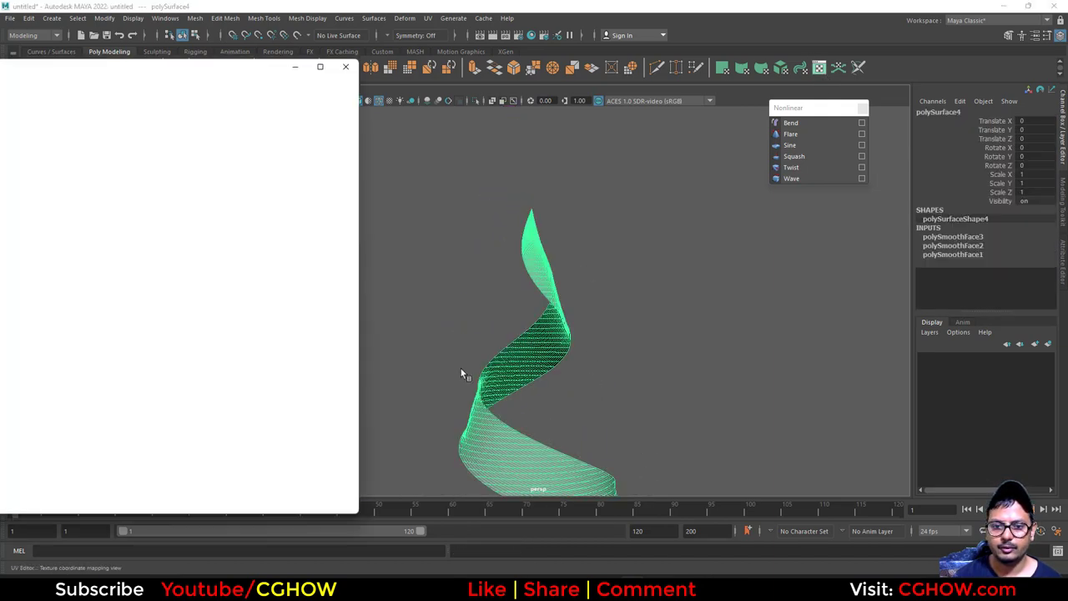
{"action": "right_click_drag", "start_coordinate": [97, 204], "coordinate": [123, 159]}
{"action": "left_click_drag", "start_coordinate": [24, 260], "coordinate": [23, 258]}
{"action": "left_click_drag", "start_coordinate": [478, 203], "coordinate": [705, 320], "text": "alt"}
{"action": "key", "text": "Delete"}
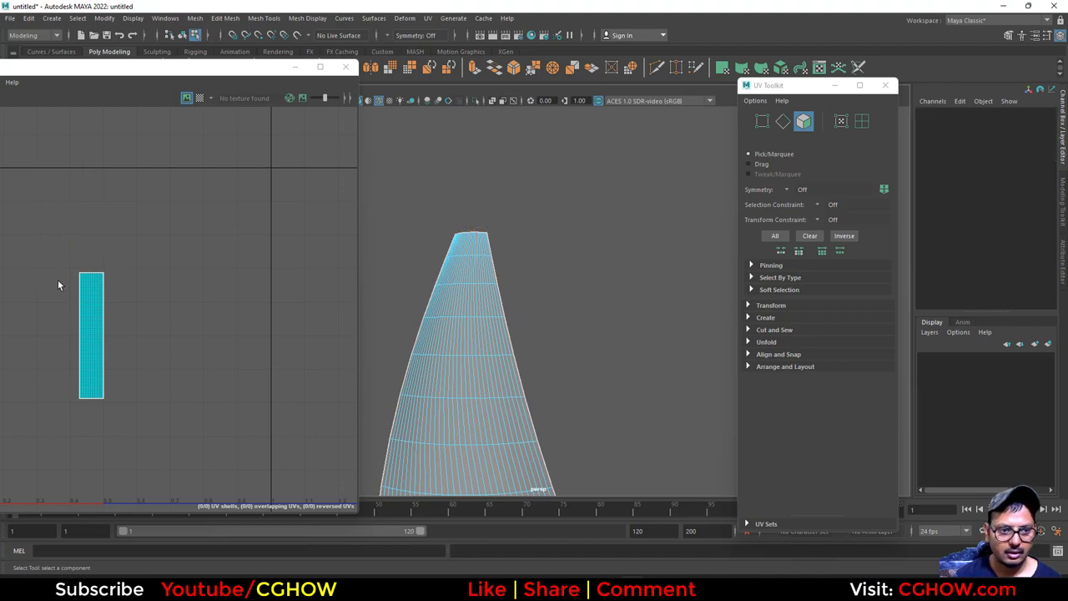
- Select the ribbon's whole UV shell and normalize it to fill the 0 to 1 UV square
{"action": "right_click_drag", "start_coordinate": [83, 280], "coordinate": [32, 292]}
{"action": "left_click", "coordinate": [80, 305]}
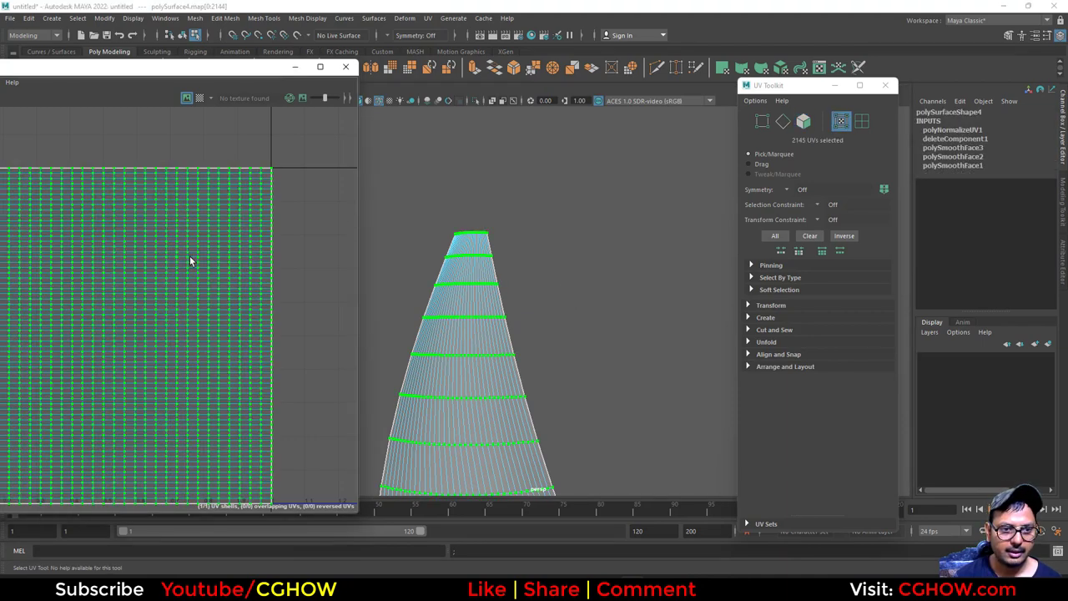
{"action": "scroll", "coordinate": [198, 260], "scroll_direction": "down", "scroll_amount": 5}
- Select the top rows of UVs to check which end of the ribbon they map to, and close the UV Editor
{"action": "left_click_drag", "start_coordinate": [31, 176], "coordinate": [271, 224]}
{"action": "scroll", "coordinate": [562, 309], "scroll_direction": "down", "scroll_amount": 4}
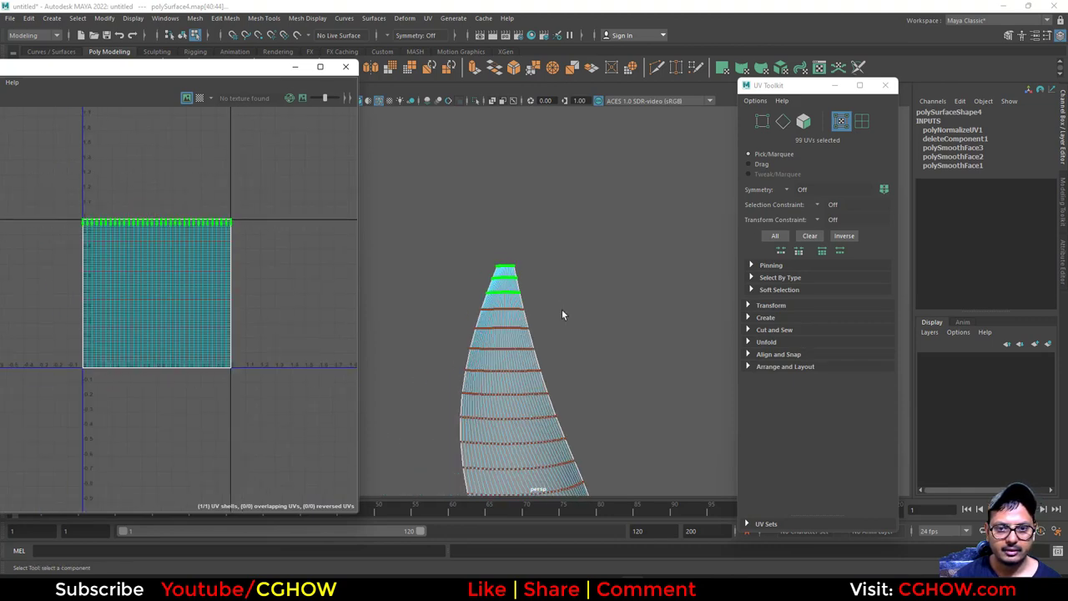
{"action": "middle_click_drag", "start_coordinate": [585, 371], "coordinate": [584, 221], "text": "alt"}
{"action": "scroll", "coordinate": [568, 313], "scroll_direction": "down", "scroll_amount": 10}
{"action": "left_click_drag", "start_coordinate": [566, 332], "coordinate": [506, 363], "text": "alt"}
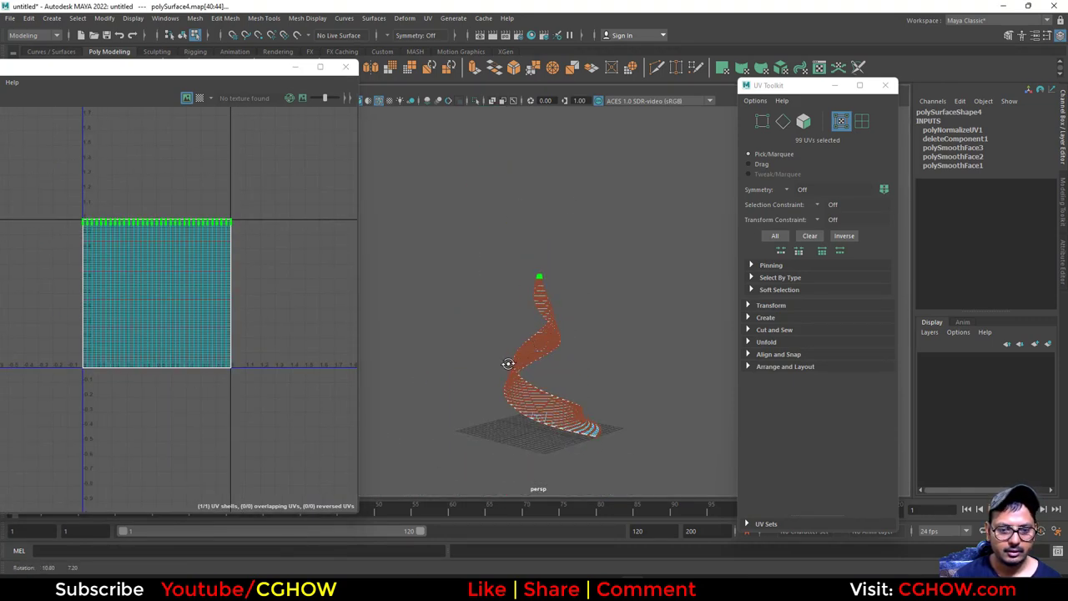
{"action": "key", "text": "b"}
{"action": "left_click_drag", "start_coordinate": [114, 262], "coordinate": [108, 287]}
{"action": "right_click_drag", "start_coordinate": [143, 241], "coordinate": [214, 215]}
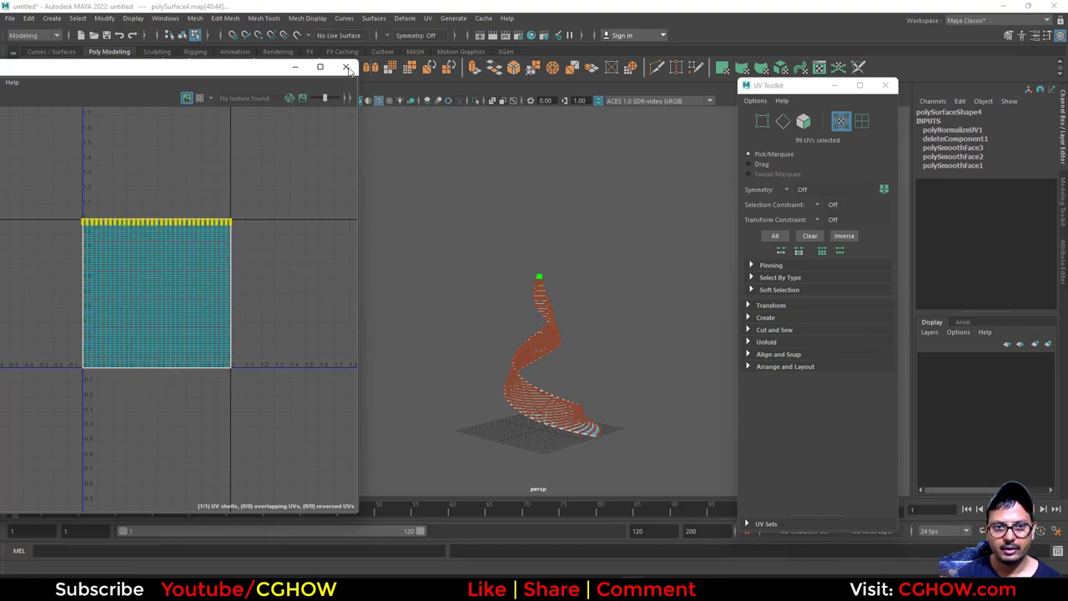
{"action": "left_click", "coordinate": [347, 66]}
- Return to object selection, turn off wireframe on shaded, and select the ribbon polySurface4
{"action": "right_click_drag", "start_coordinate": [543, 296], "coordinate": [628, 255]}
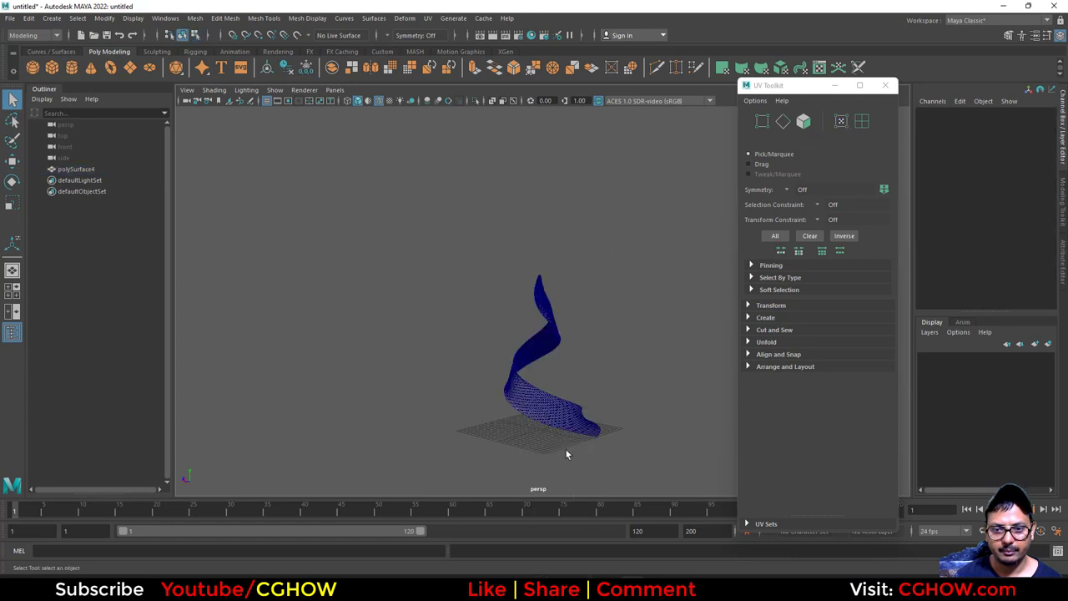
{"action": "left_click_drag", "start_coordinate": [566, 455], "coordinate": [325, 477], "text": "alt"}
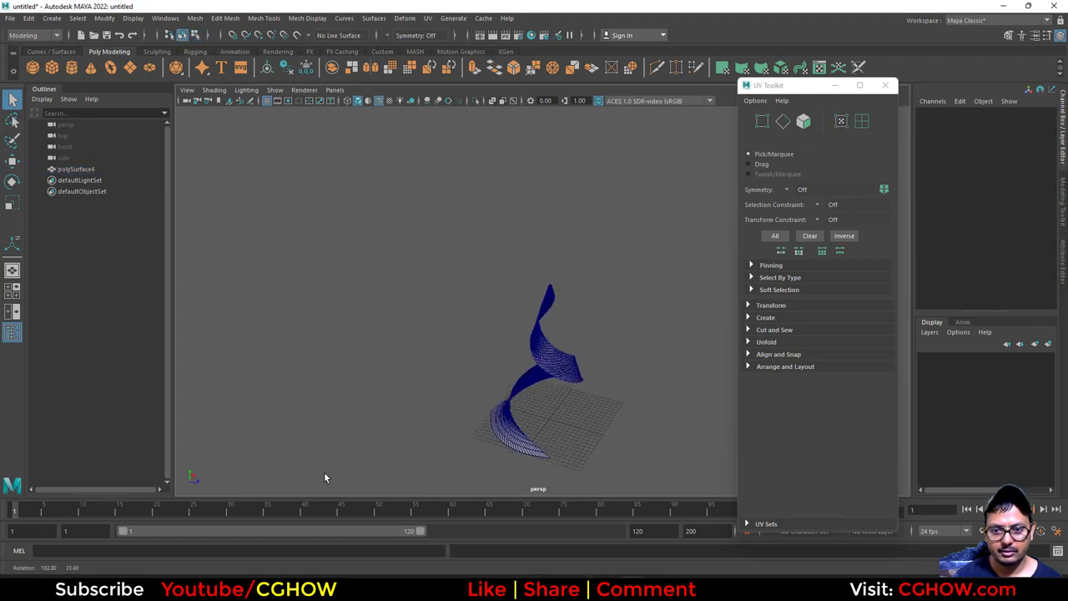
{"action": "left_click", "coordinate": [379, 101]}
{"action": "right_click_drag", "start_coordinate": [420, 323], "coordinate": [694, 442], "text": "alt"}
{"action": "middle_click_drag", "start_coordinate": [546, 420], "coordinate": [509, 236], "text": "alt"}
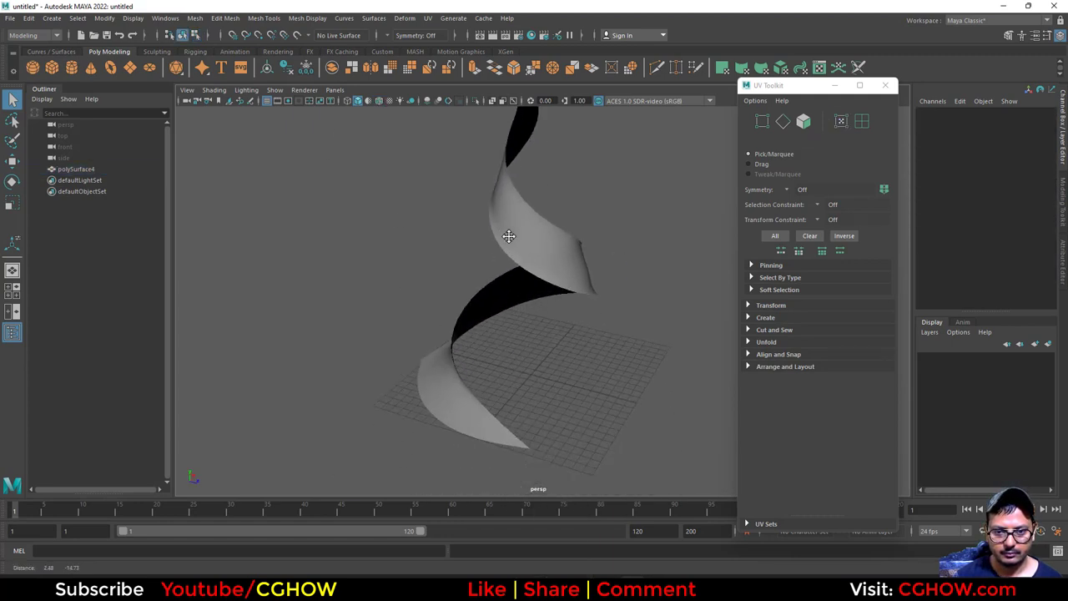
{"action": "mouse_move", "coordinate": [509, 236]}
{"action": "left_mouse_down", "text": "alt"}
{"action": "mouse_move", "coordinate": [627, 298]}
{"action": "mouse_move", "coordinate": [579, 325]}
{"action": "mouse_move", "coordinate": [696, 336]}
{"action": "mouse_move", "coordinate": [621, 334]}
{"action": "mouse_move", "coordinate": [508, 390]}
{"action": "mouse_move", "coordinate": [507, 411]}
{"action": "left_mouse_up", "text": "alt"}
{"action": "left_click", "coordinate": [507, 411]}
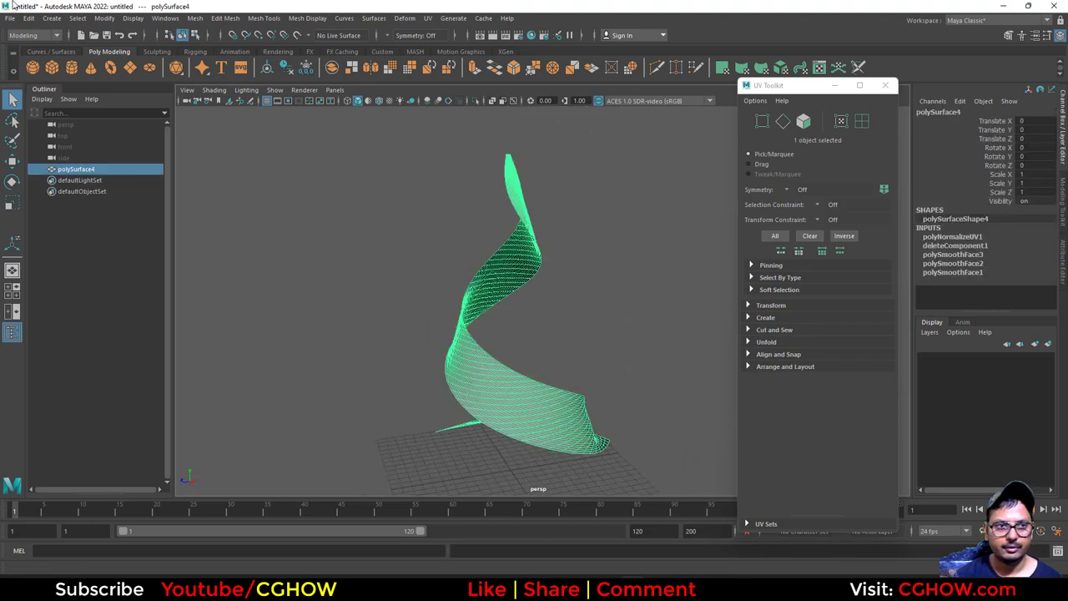
- Compare the ribbon with the blue piercing effect reference image in the browser, and return to Maya
{"action": "left_click_drag", "start_coordinate": [365, 324], "coordinate": [501, 334], "text": "alt"}
{"action": "key", "text": "w"}
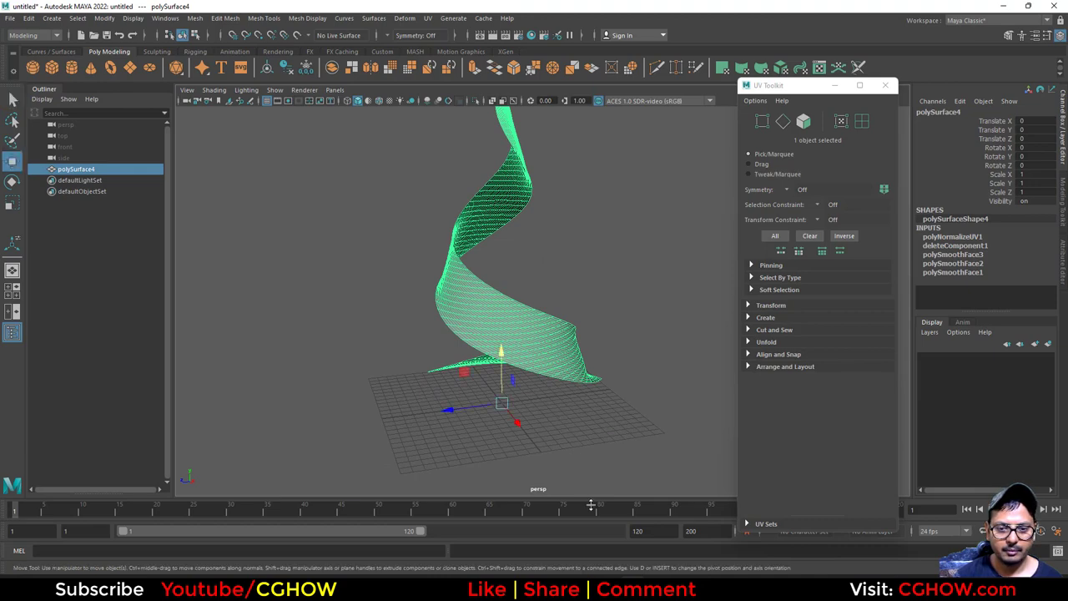
{"action": "key", "text": "alt+Tab"}
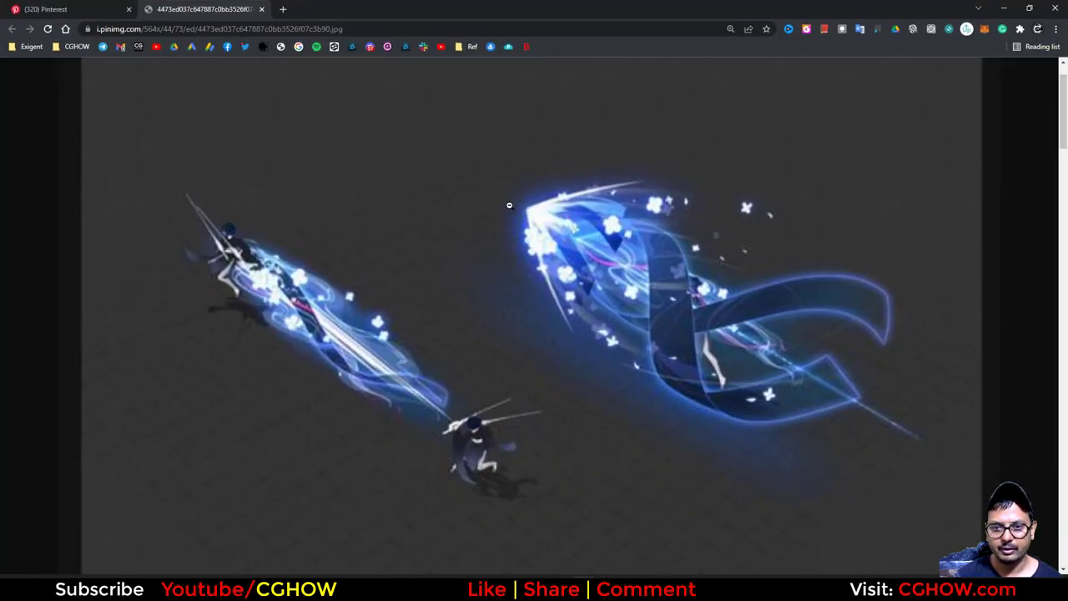
{"action": "left_click", "coordinate": [1005, 8]}
{"action": "left_click_drag", "start_coordinate": [448, 169], "coordinate": [477, 244], "text": "alt"}
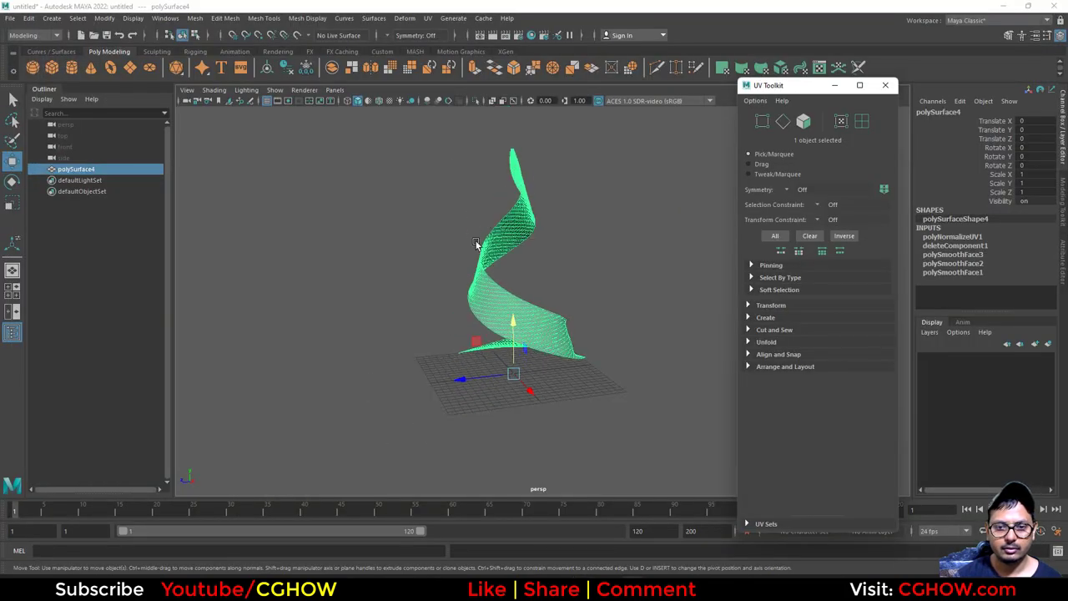
- Move all faces of the ribbon straight down until its tip sits at the grid origin
{"action": "right_click_drag", "start_coordinate": [497, 279], "coordinate": [498, 306]}
{"action": "double_click", "coordinate": [497, 304]}
{"action": "left_click_drag", "start_coordinate": [528, 203], "coordinate": [529, 415]}
{"action": "left_click_drag", "start_coordinate": [440, 377], "coordinate": [489, 326], "text": "alt"}
{"action": "right_click_drag", "start_coordinate": [498, 317], "coordinate": [548, 267]}
{"action": "scroll", "coordinate": [508, 377], "scroll_direction": "up", "scroll_amount": 5}
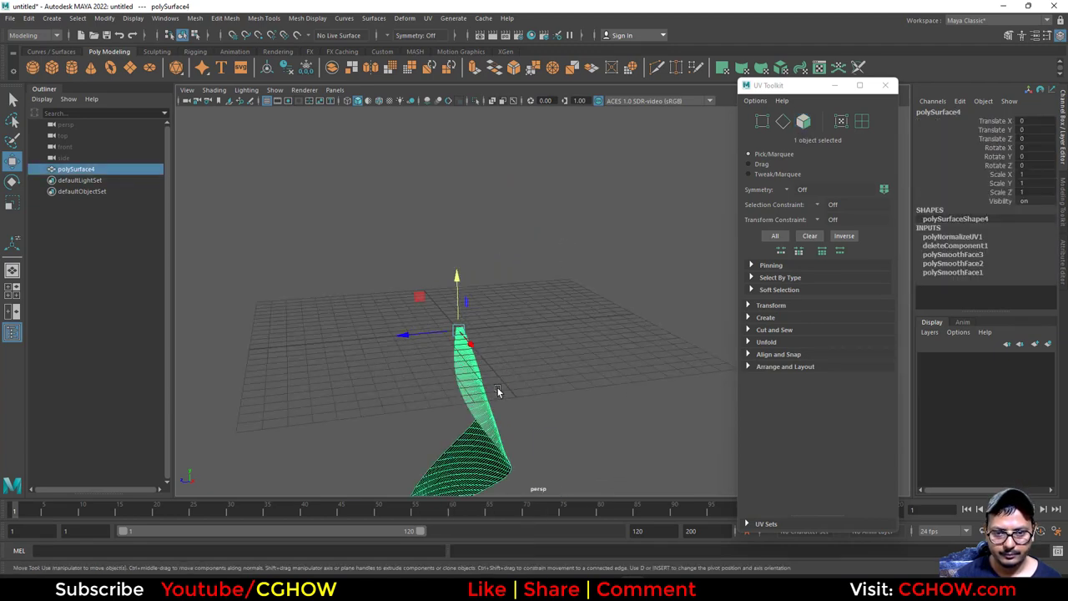
- Select all the ribbon's faces again, fine-tune the tip's alignment with the origin, and return to object selection
{"action": "middle_click_drag", "start_coordinate": [317, 417], "coordinate": [387, 349], "text": "alt"}
{"action": "right_click_drag", "start_coordinate": [387, 348], "coordinate": [637, 418], "text": "alt"}
{"action": "middle_click_drag", "start_coordinate": [637, 420], "coordinate": [428, 345], "text": "alt"}
{"action": "right_click", "coordinate": [427, 311]}
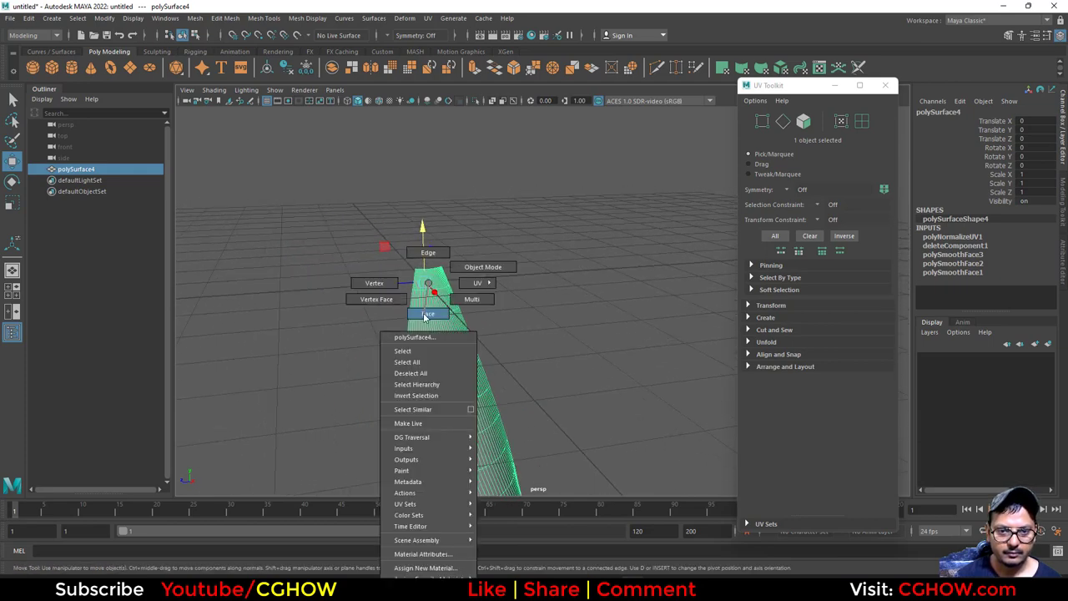
{"action": "left_click", "coordinate": [427, 313]}
{"action": "left_click_drag", "start_coordinate": [425, 255], "coordinate": [547, 443], "text": "alt"}
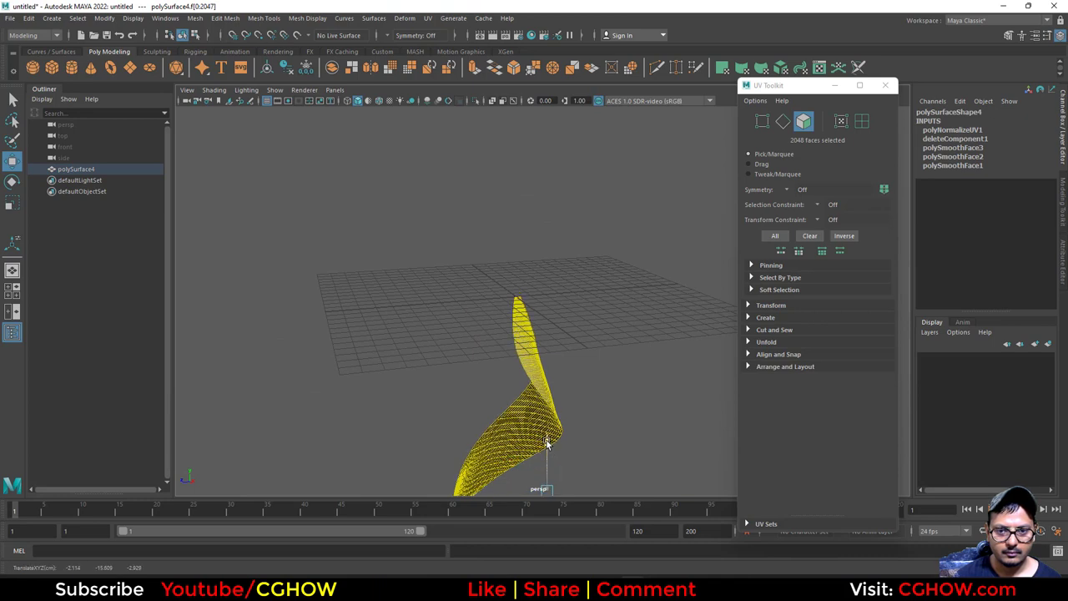
{"action": "key", "text": "ctrl+z"}
{"action": "right_click_drag", "start_coordinate": [494, 288], "coordinate": [567, 269]}
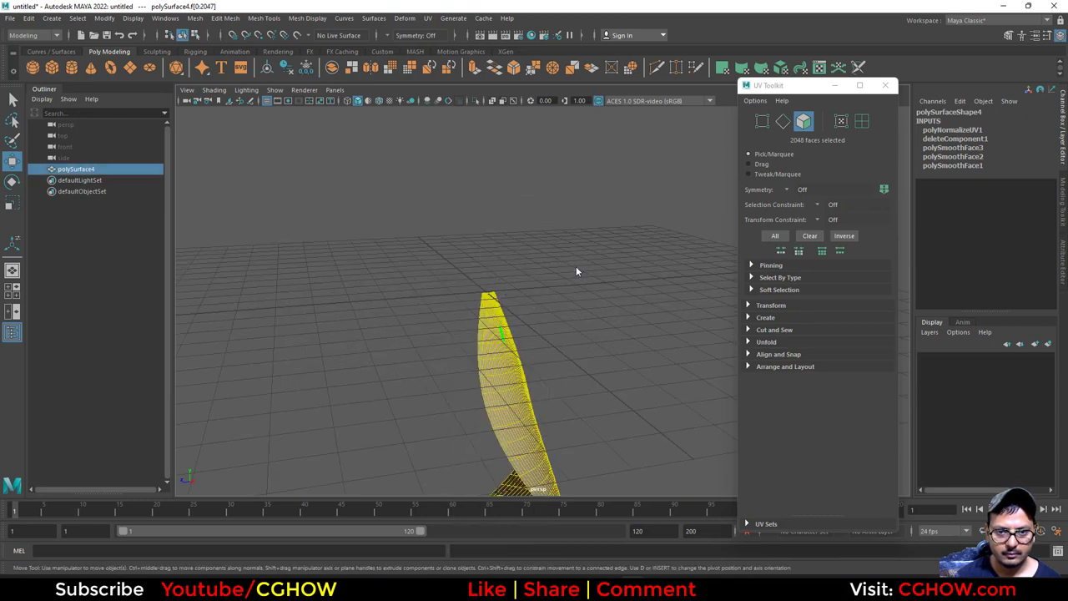
- Try shifting the pivot of polySurface4 near the ribbon's tip, and undo the pivot change
{"action": "key", "text": "d"}
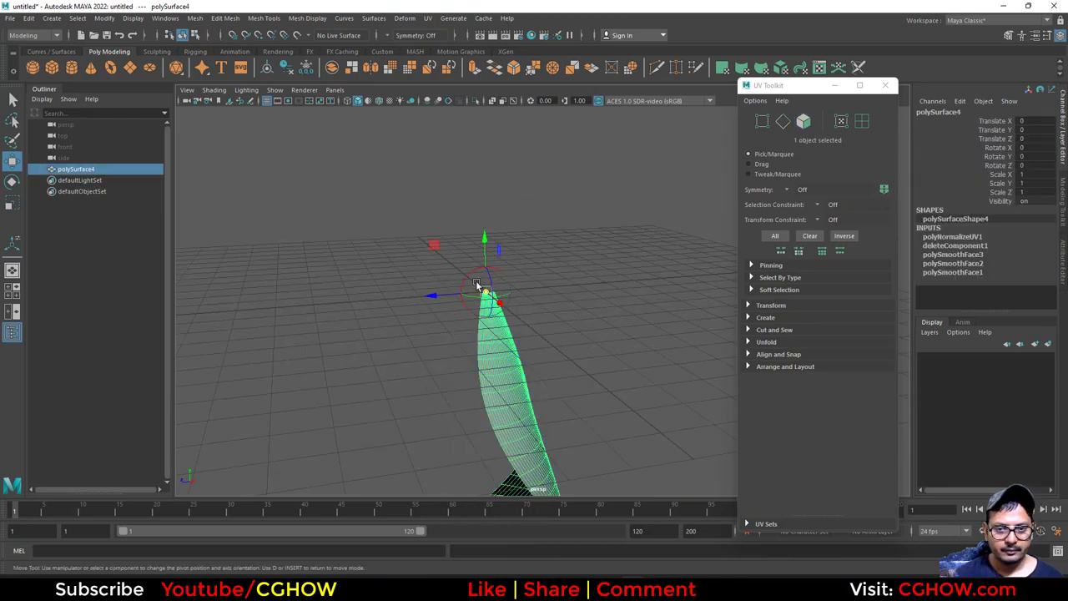
{"action": "mouse_move", "coordinate": [484, 289]}
{"action": "left_mouse_down"}
{"action": "mouse_move", "coordinate": [427, 305]}
{"action": "mouse_move", "coordinate": [474, 292]}
{"action": "left_mouse_up"}
{"action": "key", "text": "ctrl+z"}
{"action": "key", "text": "x"}
{"action": "left_click_drag", "start_coordinate": [538, 456], "coordinate": [525, 454], "text": "alt"}
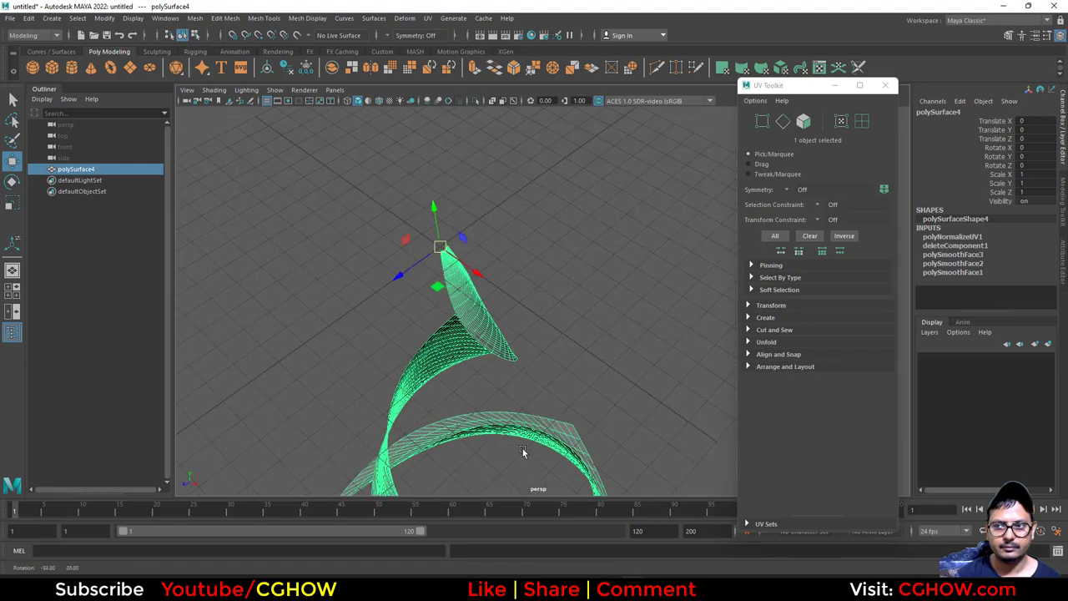
- Freeze the transformations of polySurface4
{"action": "right_click_drag", "start_coordinate": [524, 453], "coordinate": [355, 451], "text": "alt"}
{"action": "middle_click_drag", "start_coordinate": [356, 451], "coordinate": [339, 372], "text": "alt"}
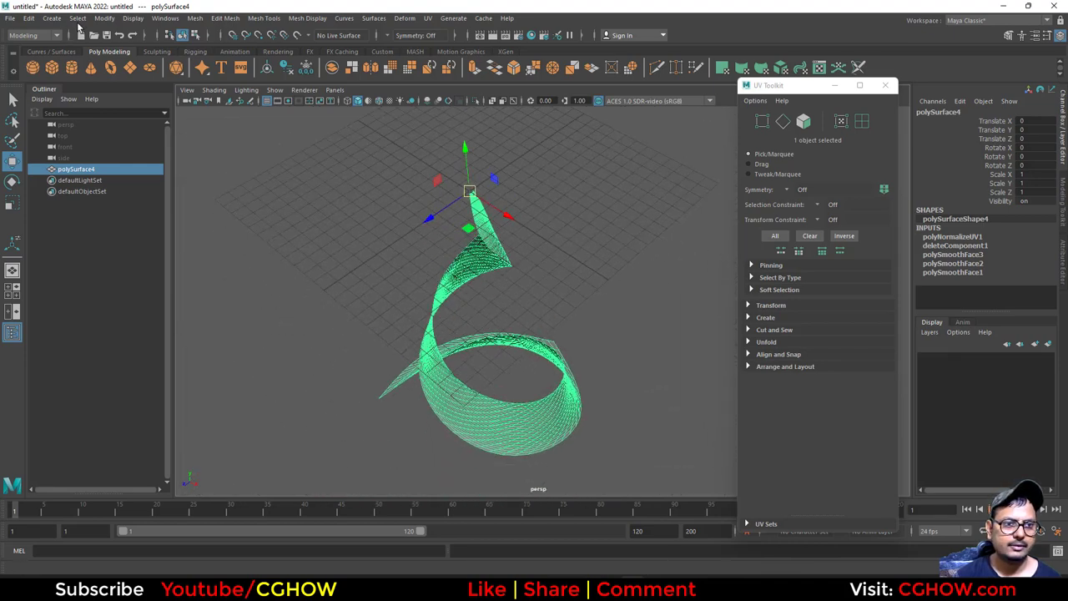
{"action": "left_click", "coordinate": [106, 19]}
{"action": "left_click", "coordinate": [134, 67]}
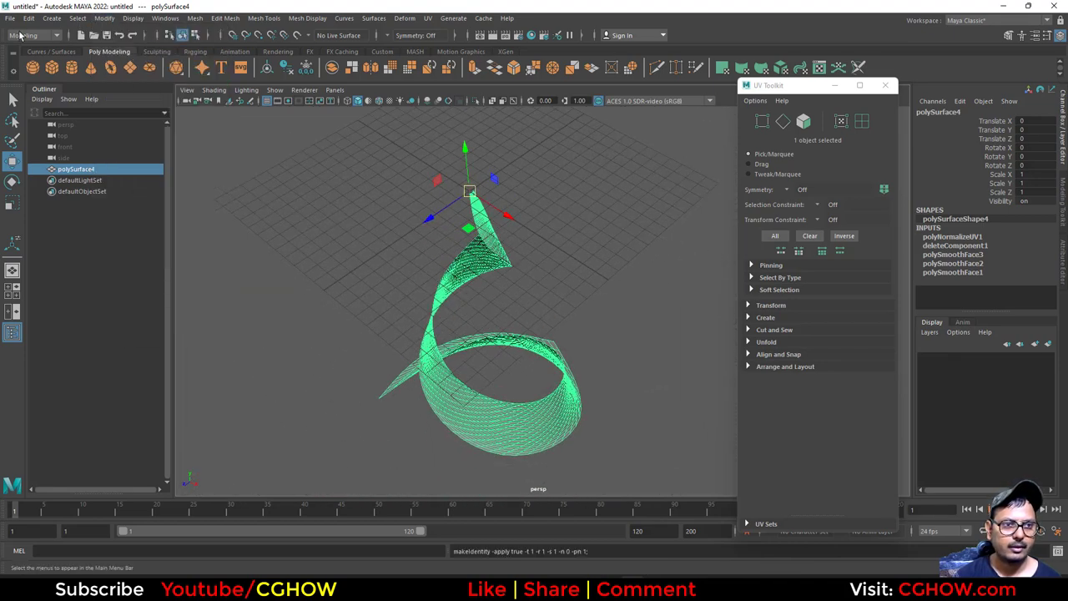
- Export the selected ribbon to the Desktop as an FBX file named SM_Spiral01
{"action": "left_click", "coordinate": [10, 18]}
{"action": "left_click", "coordinate": [65, 164]}
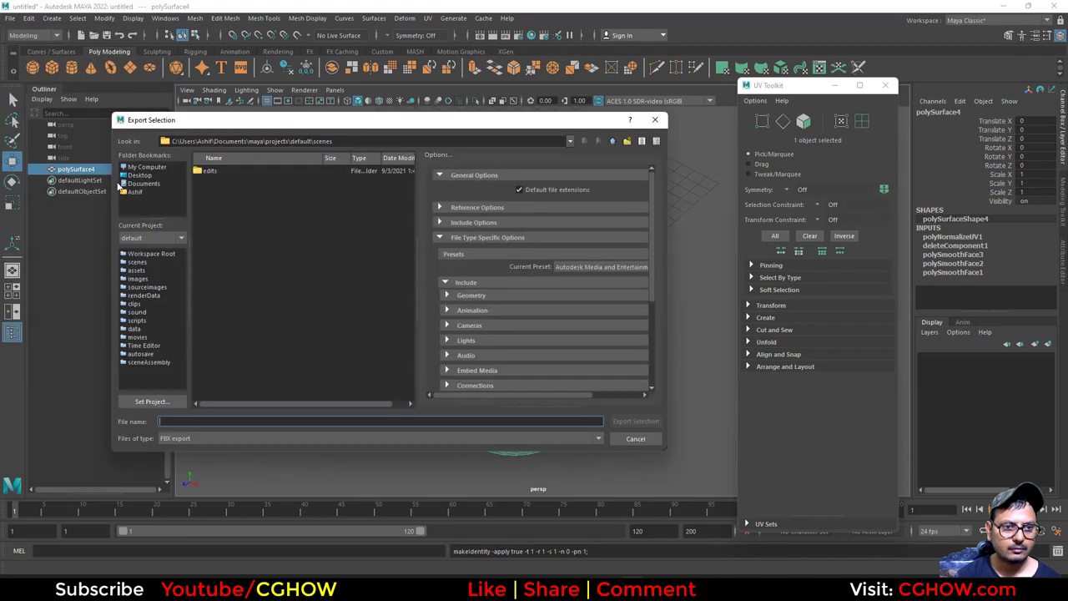
{"action": "left_click", "coordinate": [151, 177]}
{"action": "left_click", "coordinate": [206, 421]}
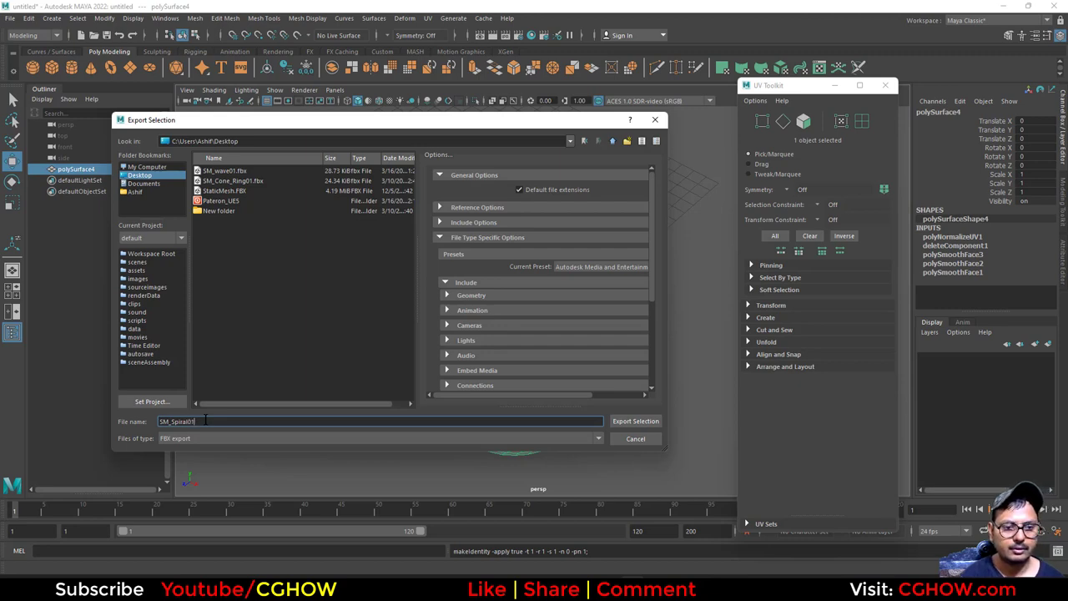
{"action": "type", "text": "SM_Spiral01"}
{"action": "key", "text": "Return"}
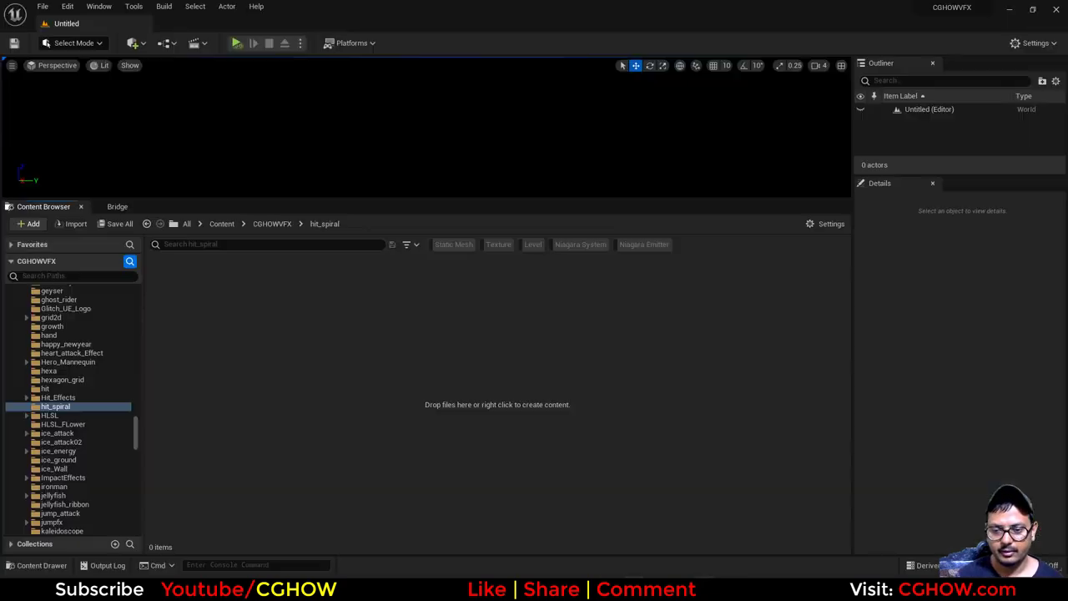
- Switch to Unreal Engine, import SM_Spiral01.fbx from the Desktop into the hit_spiral folder with default options, and dismiss the message log
{"action": "right_click", "coordinate": [302, 395]}
{"action": "left_click", "coordinate": [355, 200]}
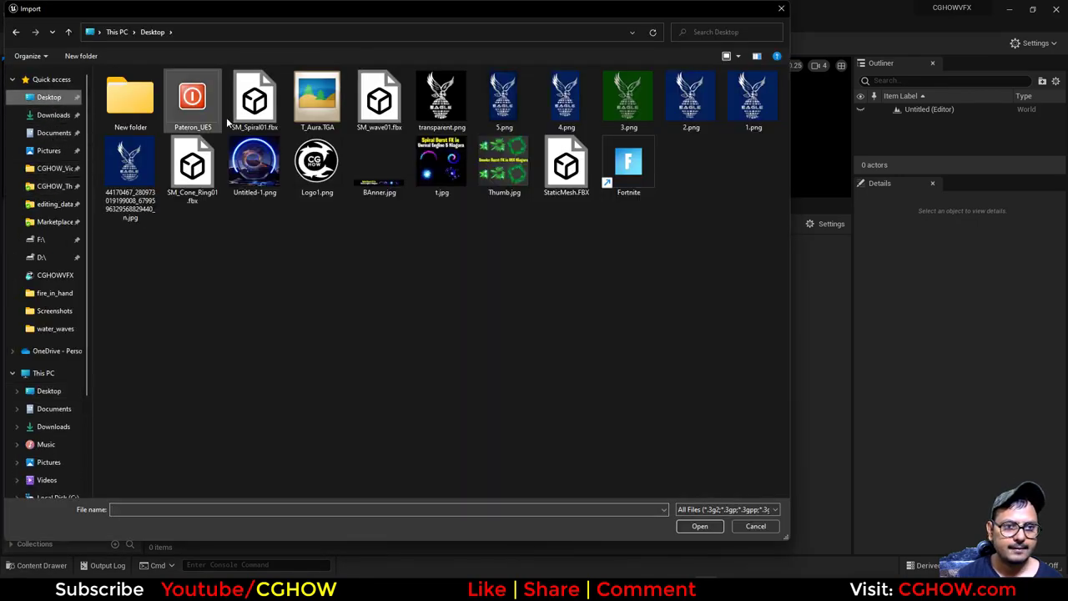
{"action": "double_click", "coordinate": [255, 101]}
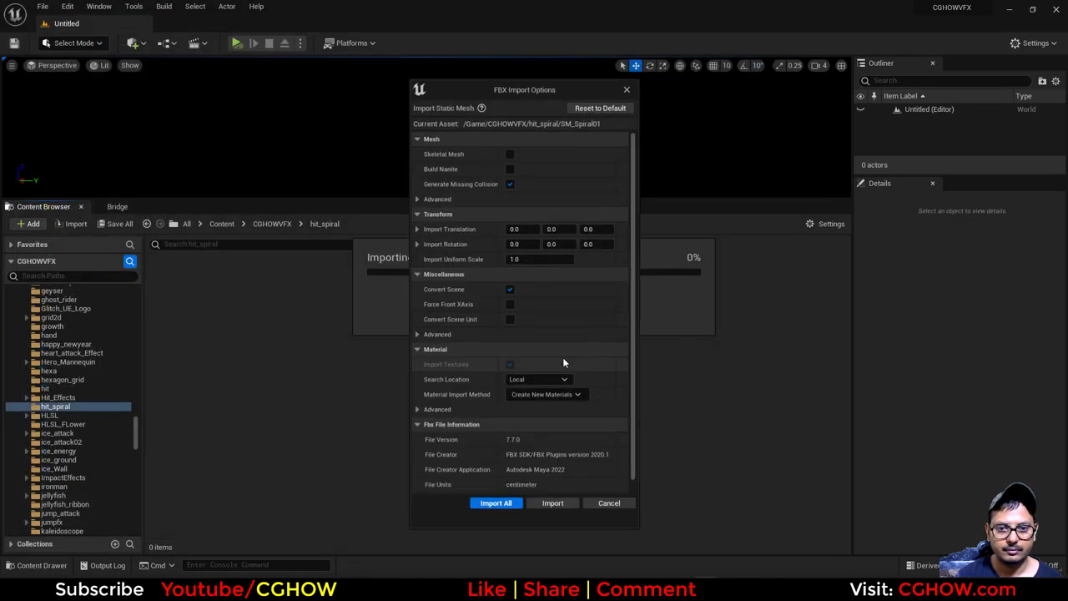
{"action": "left_click", "coordinate": [550, 504]}
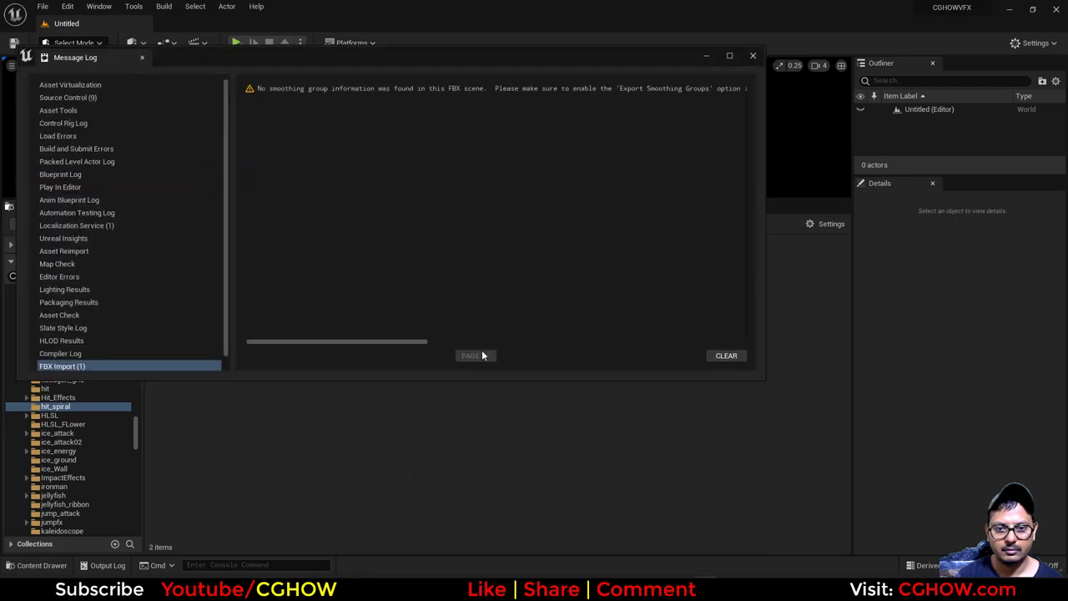
{"action": "left_click", "coordinate": [755, 57]}
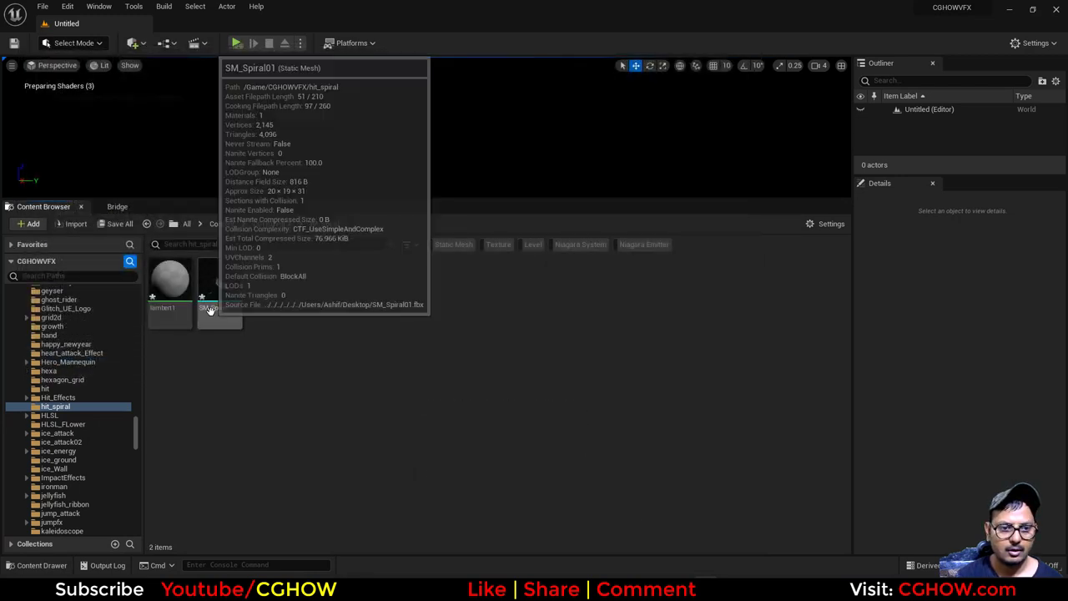
- Rename the imported lambert1 material to M_Spiral and look at the ribbon in Maya again
{"action": "left_click", "coordinate": [182, 297]}
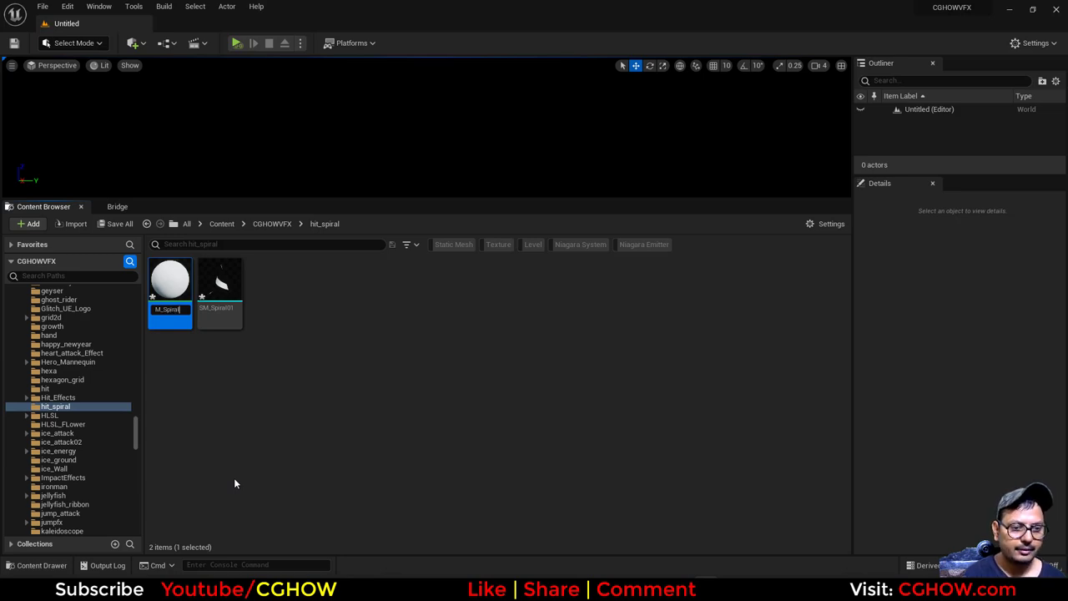
{"action": "key", "text": "Return"}
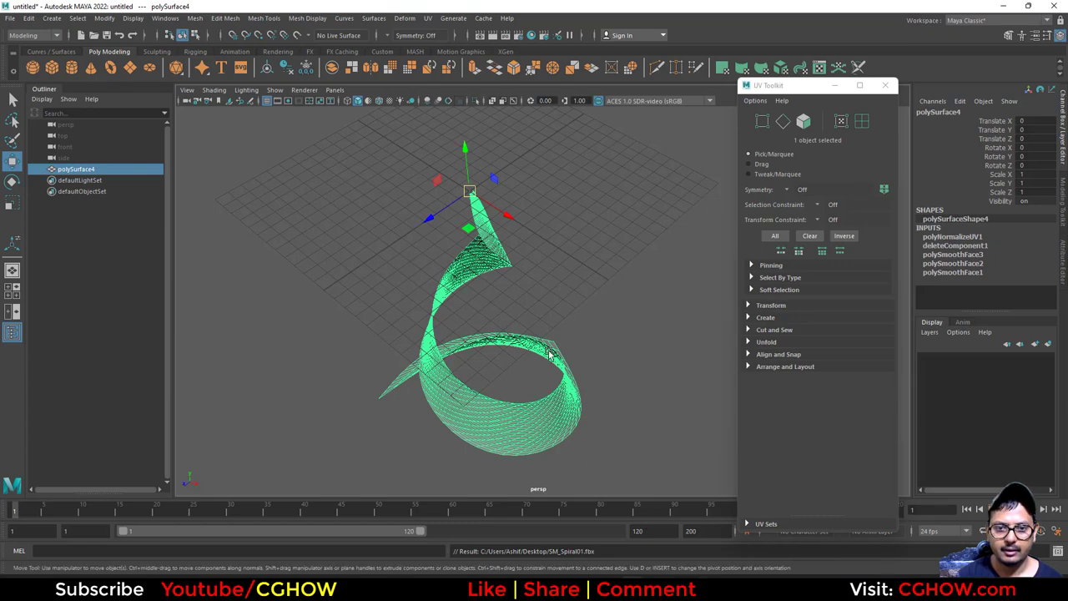
{"action": "left_click_drag", "start_coordinate": [601, 401], "coordinate": [517, 371], "text": "alt"}
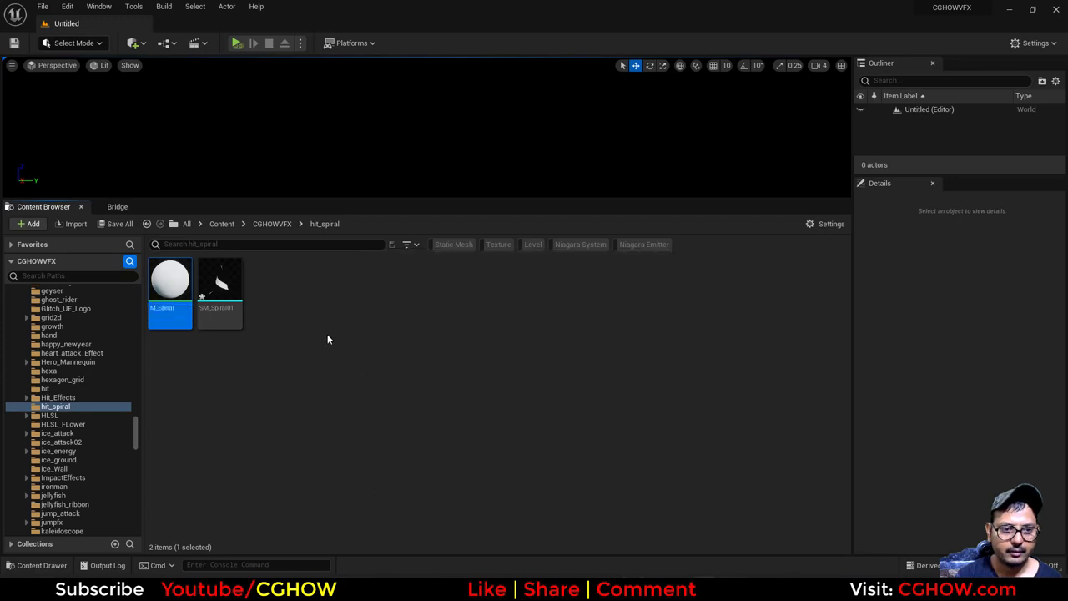
- Open the M_Spiral material, dock its editor beside the level, and use SM_Spiral01 as its preview mesh
{"action": "double_click", "coordinate": [169, 280]}
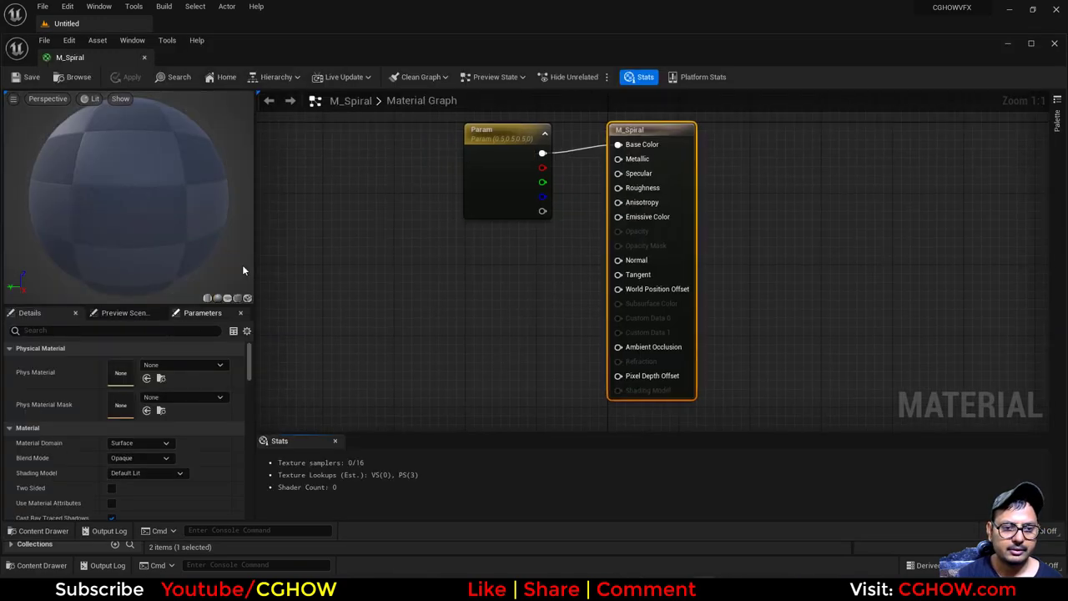
{"action": "left_click_drag", "start_coordinate": [185, 7], "coordinate": [225, 24]}
{"action": "left_click", "coordinate": [117, 24]}
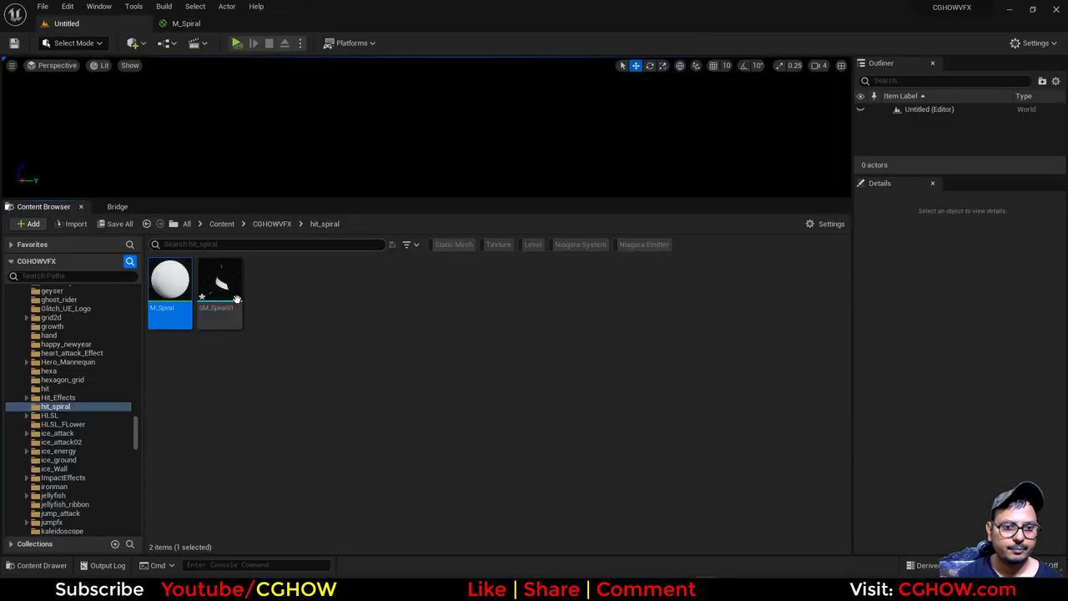
{"action": "left_click", "coordinate": [219, 291]}
{"action": "left_click", "coordinate": [200, 23]}
{"action": "left_click", "coordinate": [246, 298]}
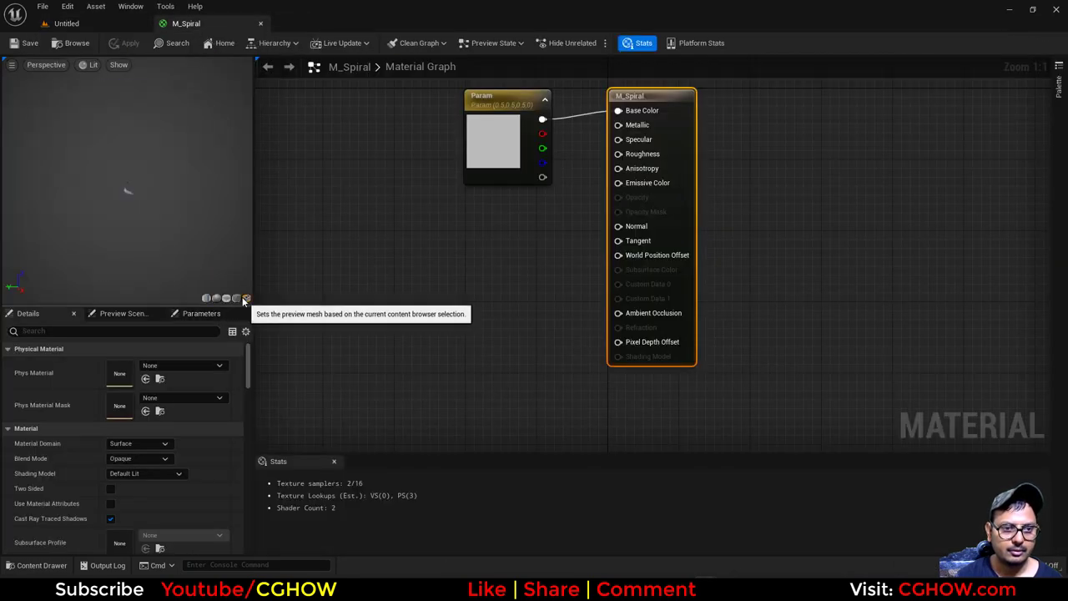
{"action": "left_click_drag", "start_coordinate": [117, 134], "coordinate": [210, 230]}
- Delete the Param color node and connect a new TexCoord node to Emissive Color
{"action": "right_click_drag", "start_coordinate": [502, 220], "coordinate": [585, 290]}
{"action": "left_click", "coordinate": [580, 222]}
{"action": "key", "text": "Delete"}
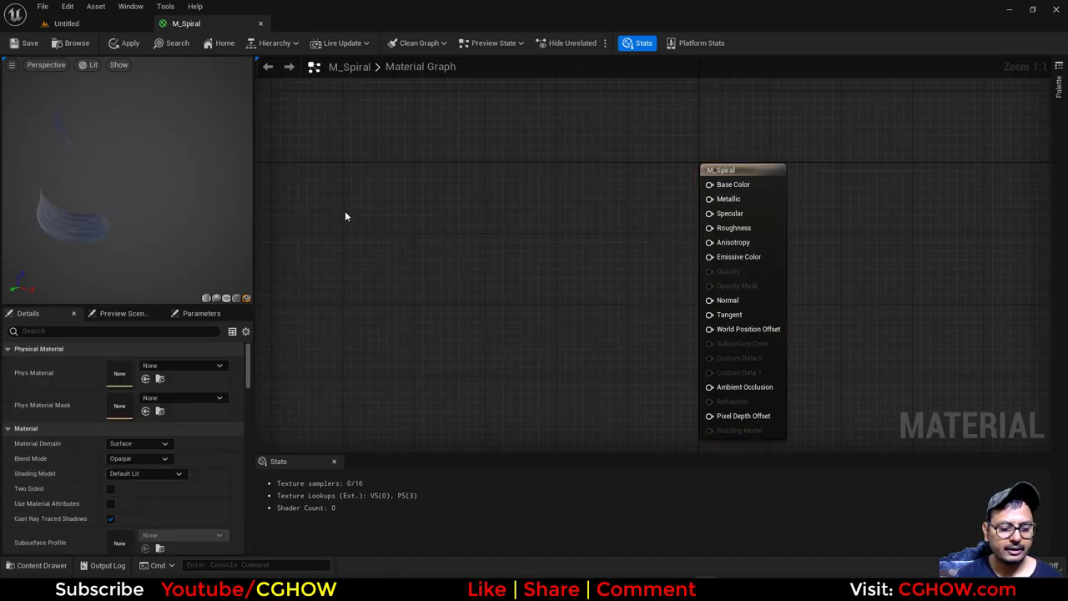
{"action": "left_click", "coordinate": [345, 216]}
{"action": "left_click_drag", "start_coordinate": [378, 206], "coordinate": [747, 257]}
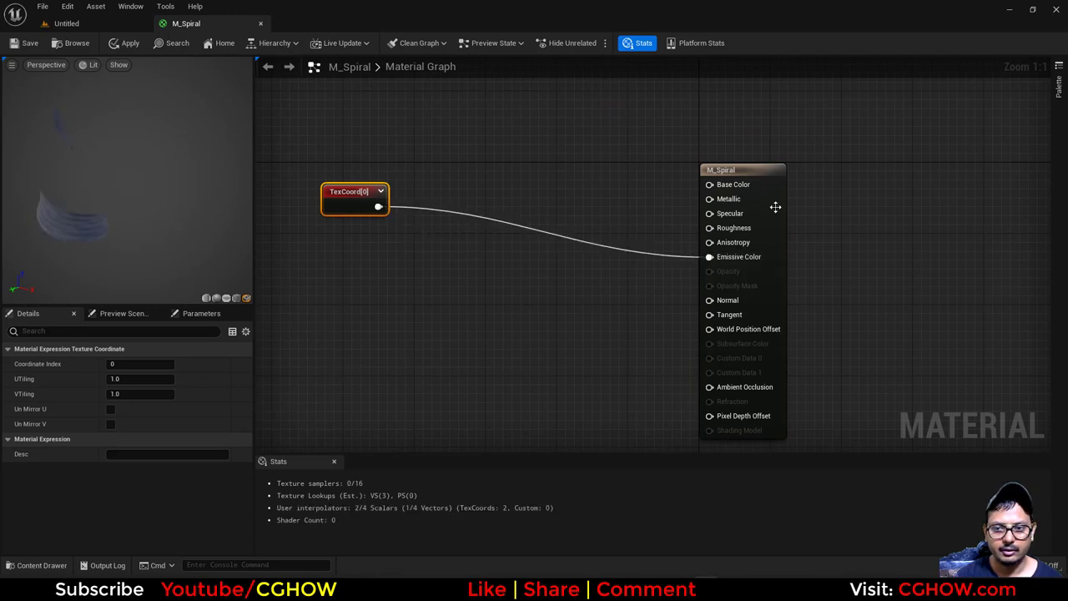
- Set the material's blend mode to Translucent and shading model to Unlit, and make it two-sided
{"action": "left_click", "coordinate": [775, 207]}
{"action": "scroll", "coordinate": [137, 420], "scroll_direction": "down", "scroll_amount": 1}
{"action": "left_click", "coordinate": [138, 422]}
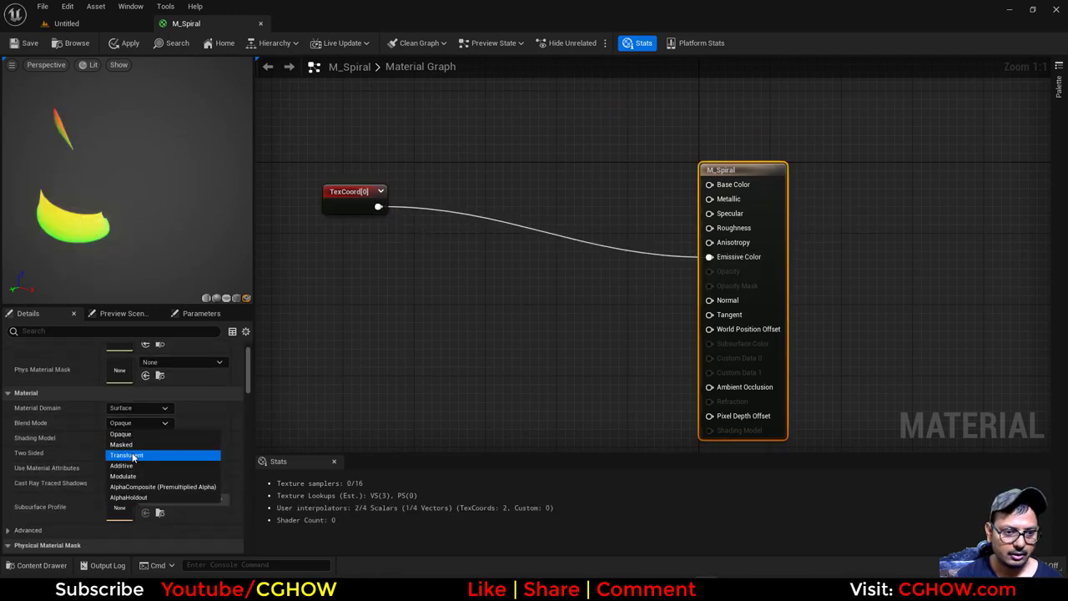
{"action": "left_click", "coordinate": [134, 456]}
{"action": "left_click", "coordinate": [144, 438]}
{"action": "left_click", "coordinate": [124, 298]}
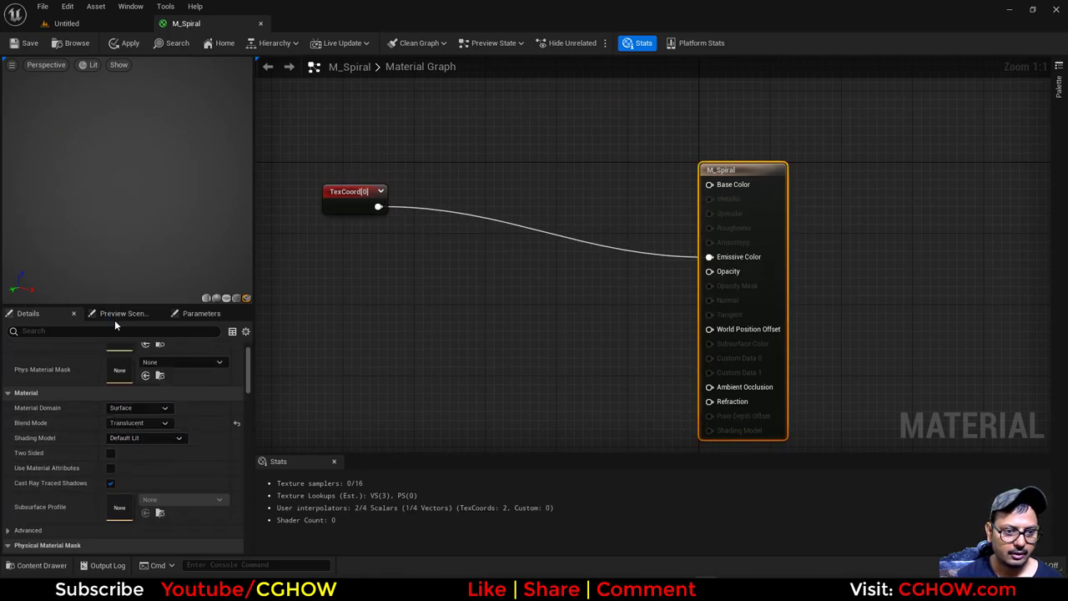
{"action": "left_click", "coordinate": [111, 454]}
- Insert a Component Mask limited to the R channel between TexCoord and Emissive Color
{"action": "left_click_drag", "start_coordinate": [334, 191], "coordinate": [710, 256]}
{"action": "left_click", "coordinate": [398, 209]}
{"action": "key", "text": "shift+c"}
{"action": "left_click", "coordinate": [398, 208]}
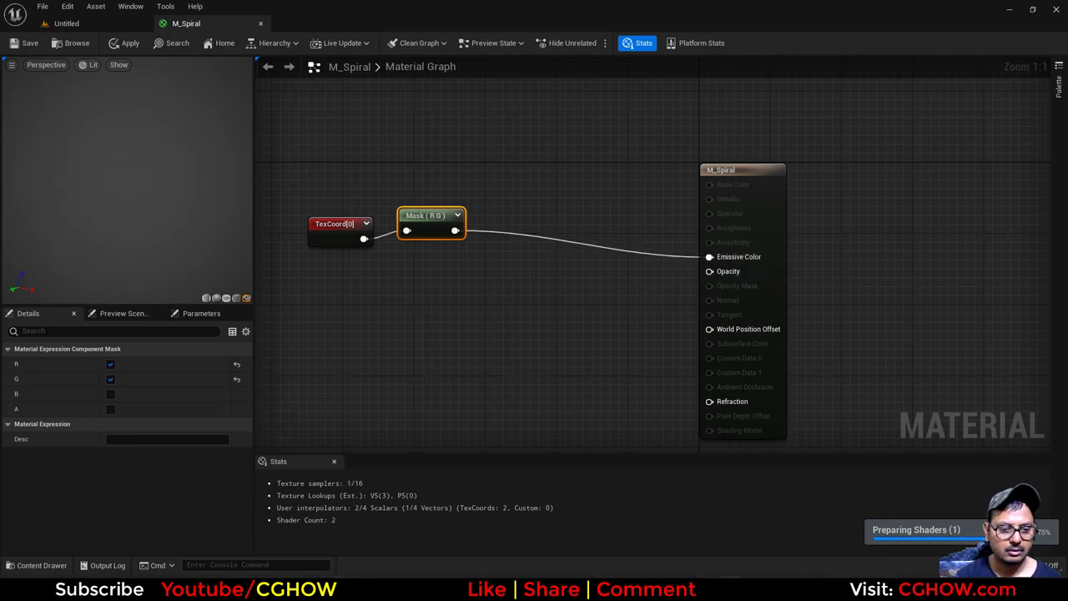
{"action": "left_click", "coordinate": [418, 321]}
{"action": "left_click", "coordinate": [429, 232]}
{"action": "left_click", "coordinate": [111, 379]}
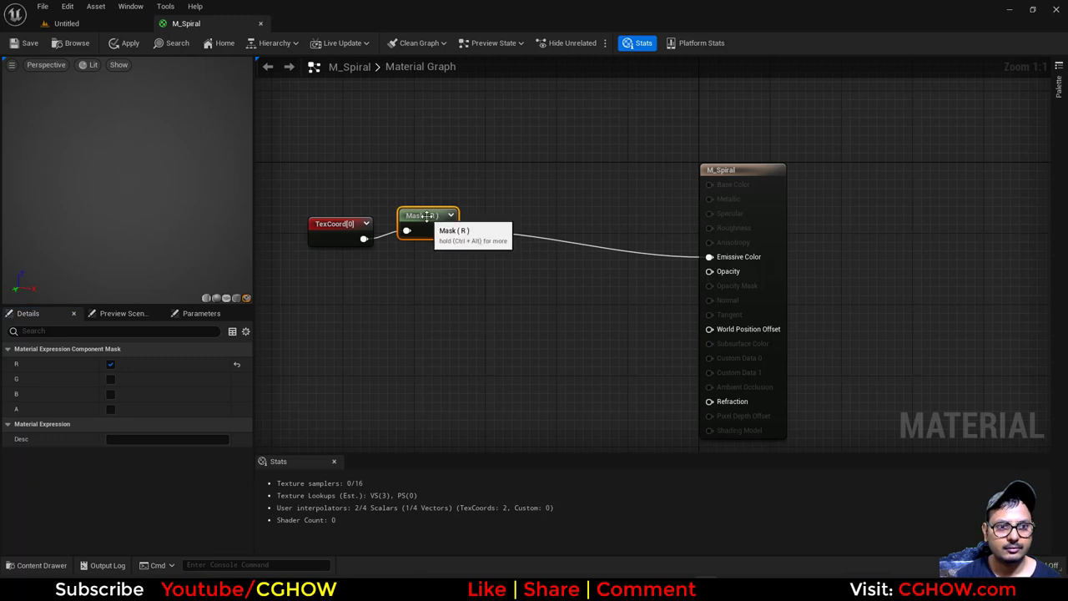
{"action": "left_click_drag", "start_coordinate": [425, 219], "coordinate": [406, 227]}
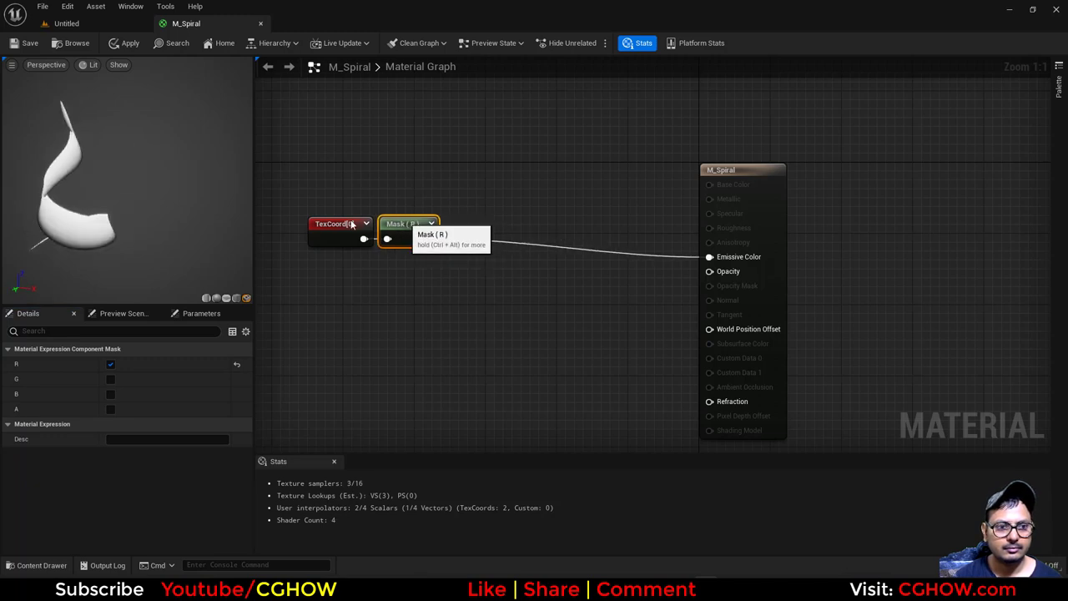
- Add a Sine node with a period of 2 after the R mask and feed it into Emissive Color
{"action": "right_click", "coordinate": [451, 219]}
{"action": "type", "text": "sin"}
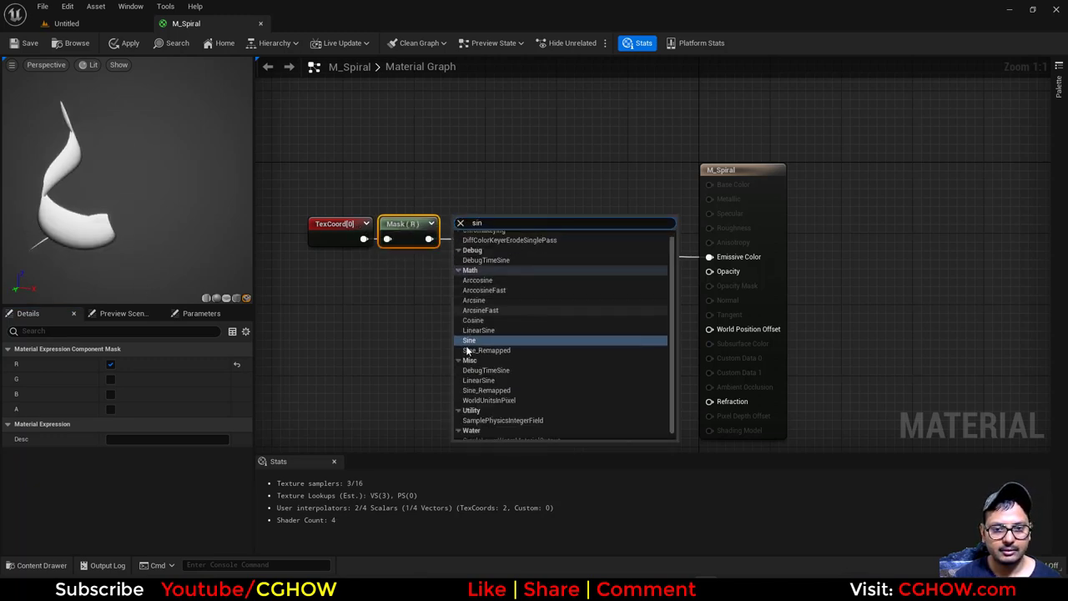
{"action": "left_click", "coordinate": [470, 342]}
{"action": "left_click_drag", "start_coordinate": [429, 238], "coordinate": [460, 237]}
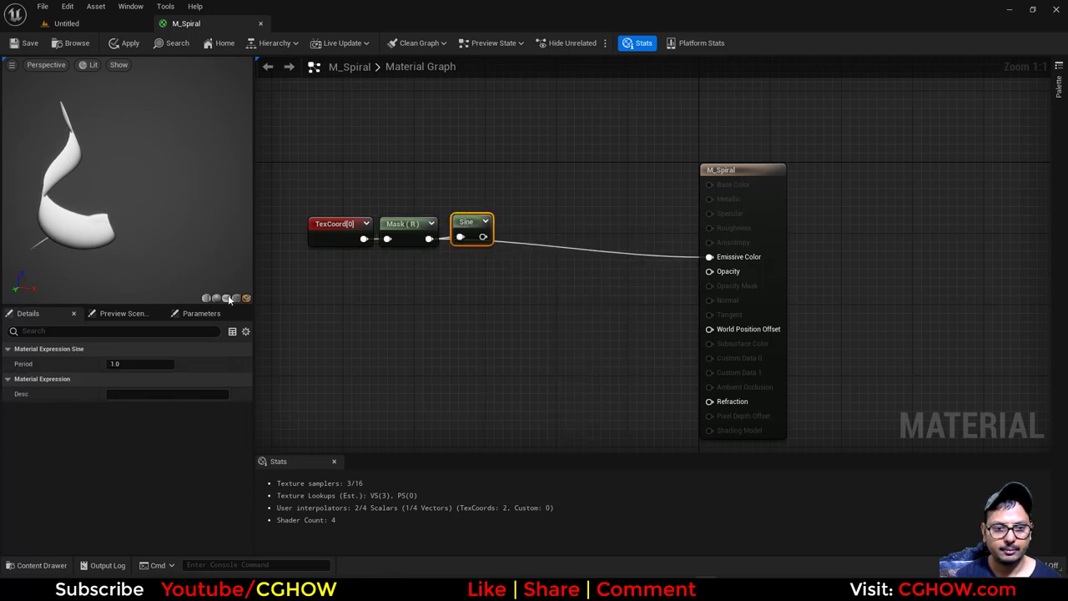
{"action": "left_click", "coordinate": [440, 263]}
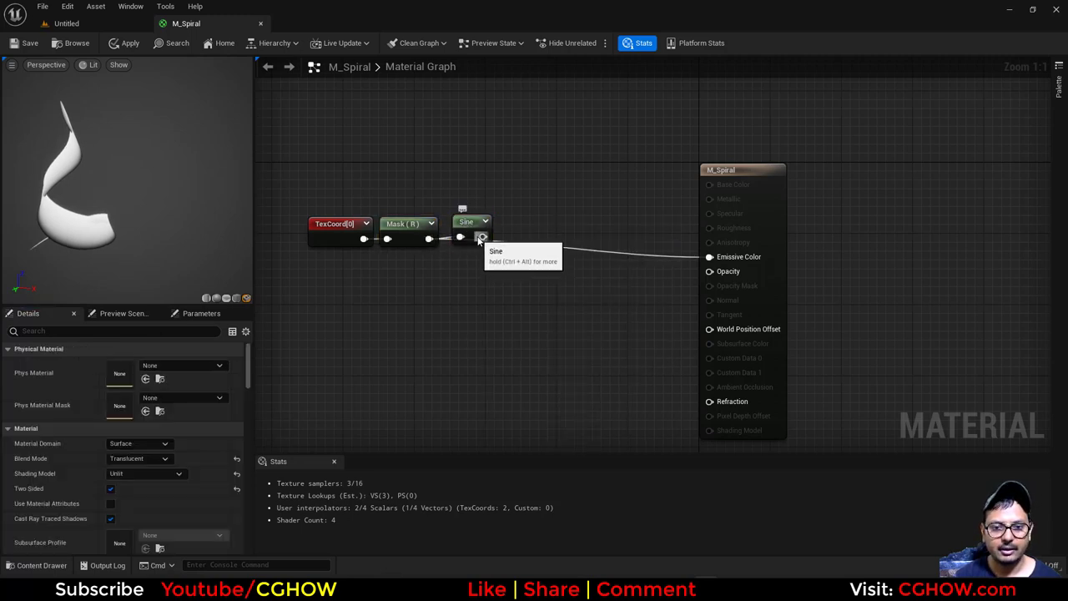
- Duplicate the R mask below the original and connect TexCoord to the copy
{"action": "left_click", "coordinate": [404, 244]}
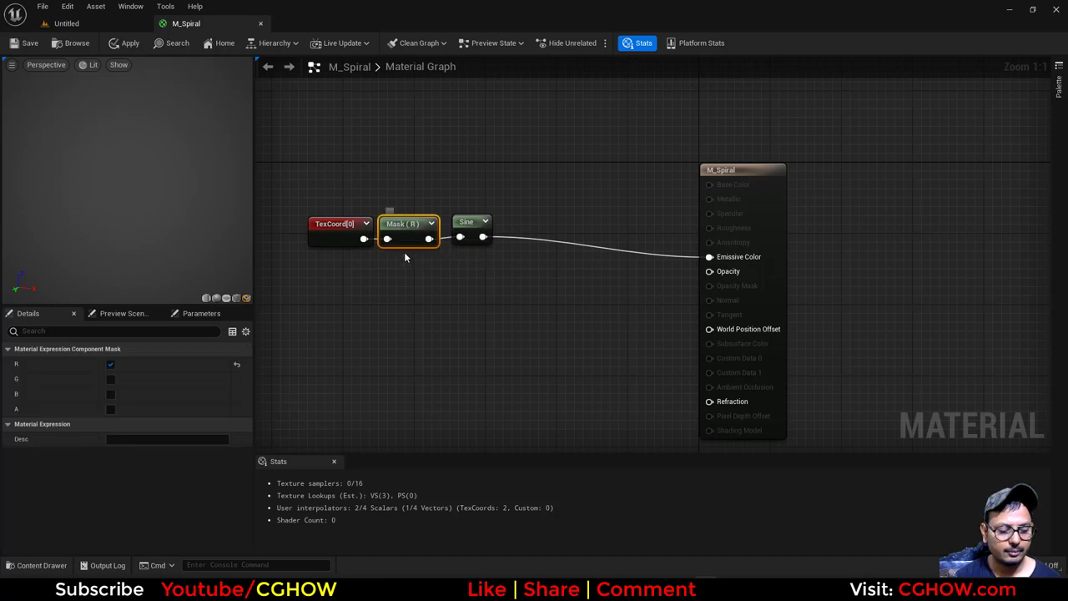
{"action": "key", "text": "ctrl+d"}
{"action": "mouse_move", "coordinate": [364, 239]}
{"action": "left_mouse_down"}
{"action": "mouse_move", "coordinate": [395, 284]}
{"action": "mouse_move", "coordinate": [401, 266]}
{"action": "mouse_move", "coordinate": [349, 254]}
{"action": "left_mouse_up"}
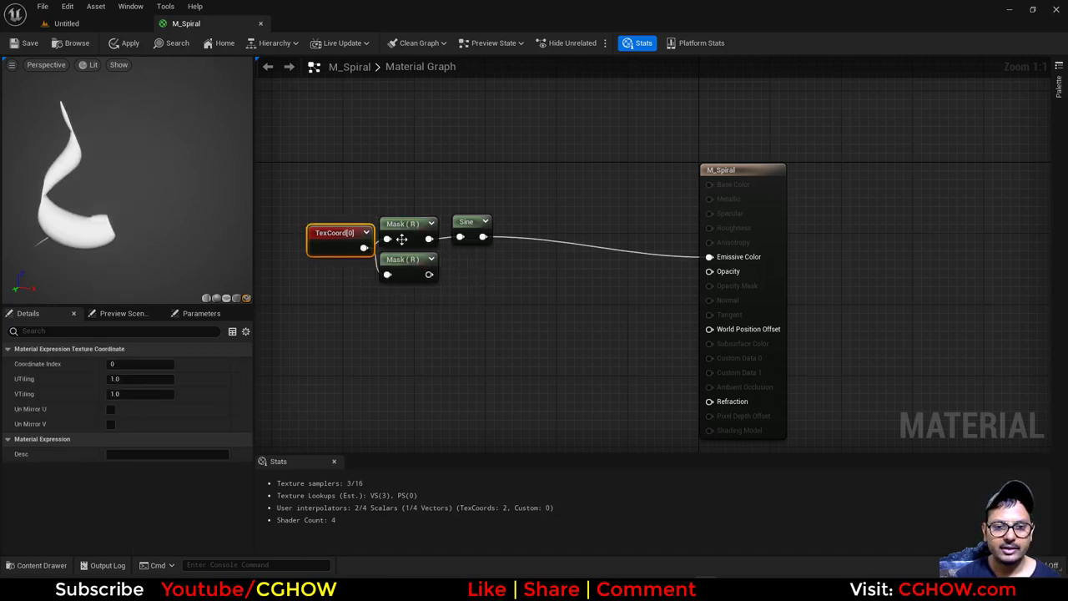
{"action": "left_click", "coordinate": [404, 240]}
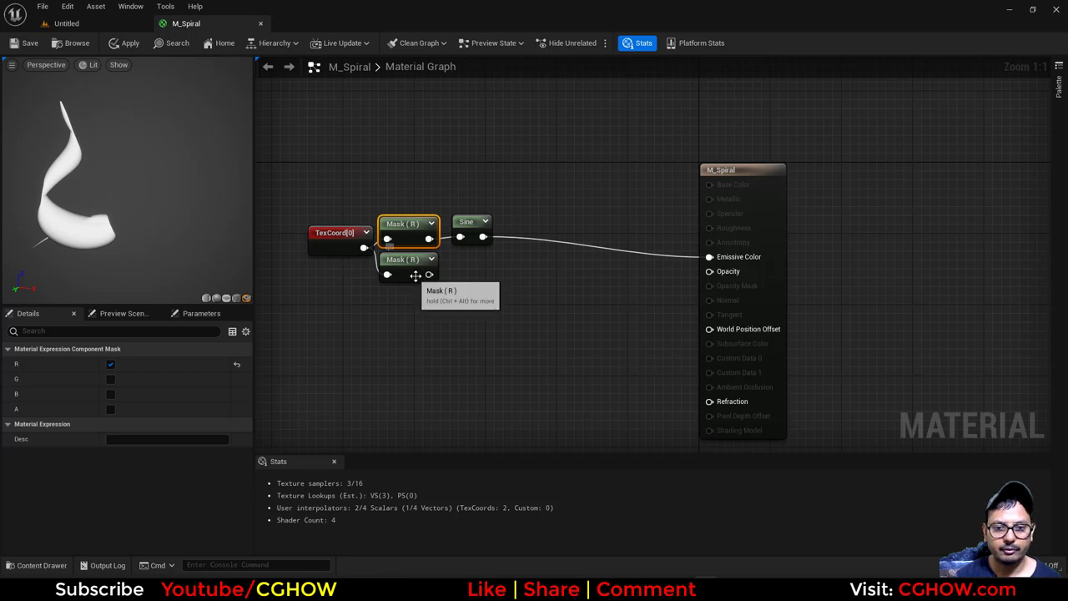
{"action": "left_click", "coordinate": [453, 268]}
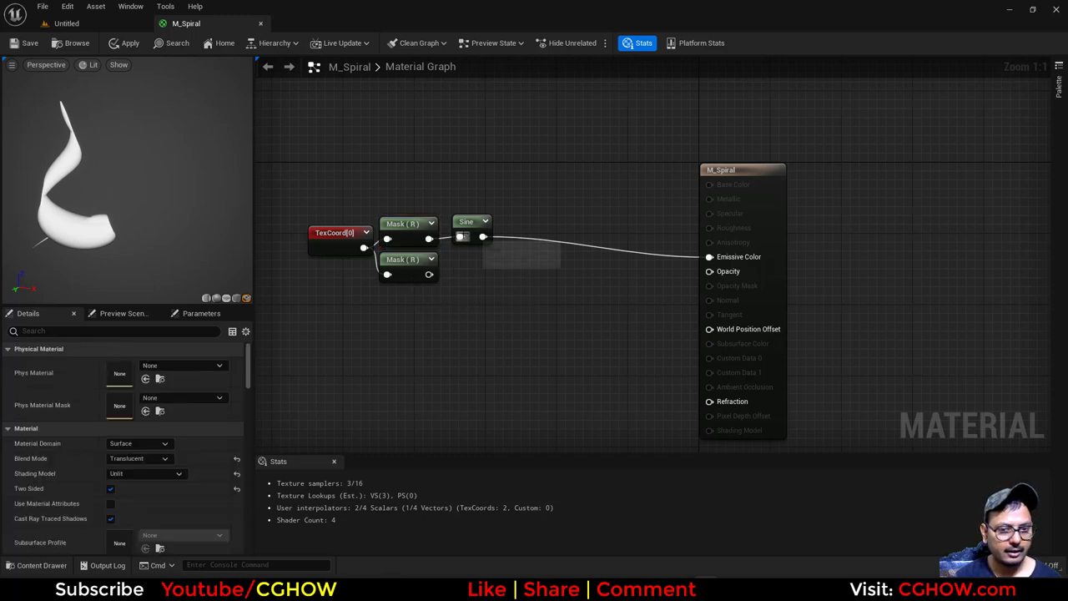
- Copy the Sine node, feed it from the second mask, and preview the copy on the spiral mesh
{"action": "left_click", "coordinate": [472, 227]}
{"action": "key", "text": "ctrl+c"}
{"action": "key", "text": "ctrl+v"}
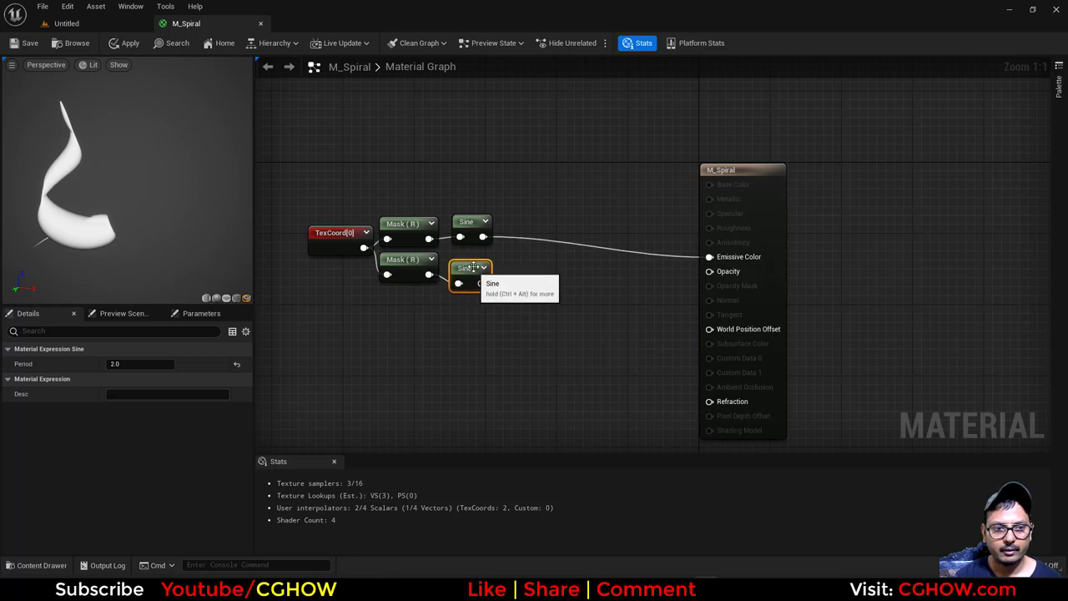
{"action": "right_click", "coordinate": [474, 282]}
{"action": "left_click", "coordinate": [511, 290]}
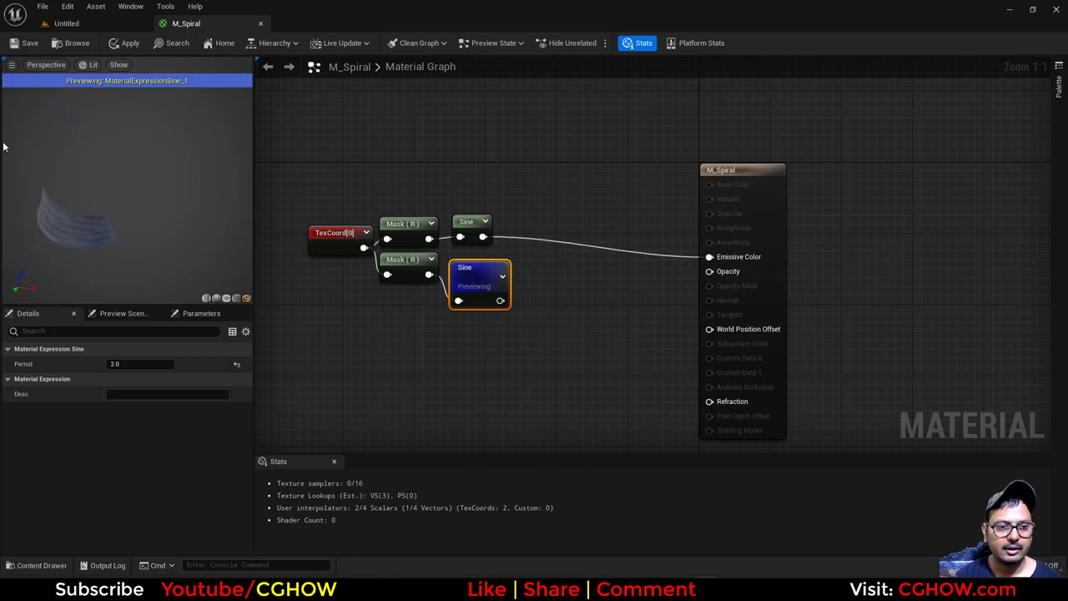
{"action": "left_click_drag", "start_coordinate": [79, 221], "coordinate": [353, 283]}
- Switch the second mask from the R to the G channel and place its Sine node right beside it
{"action": "left_click", "coordinate": [401, 260]}
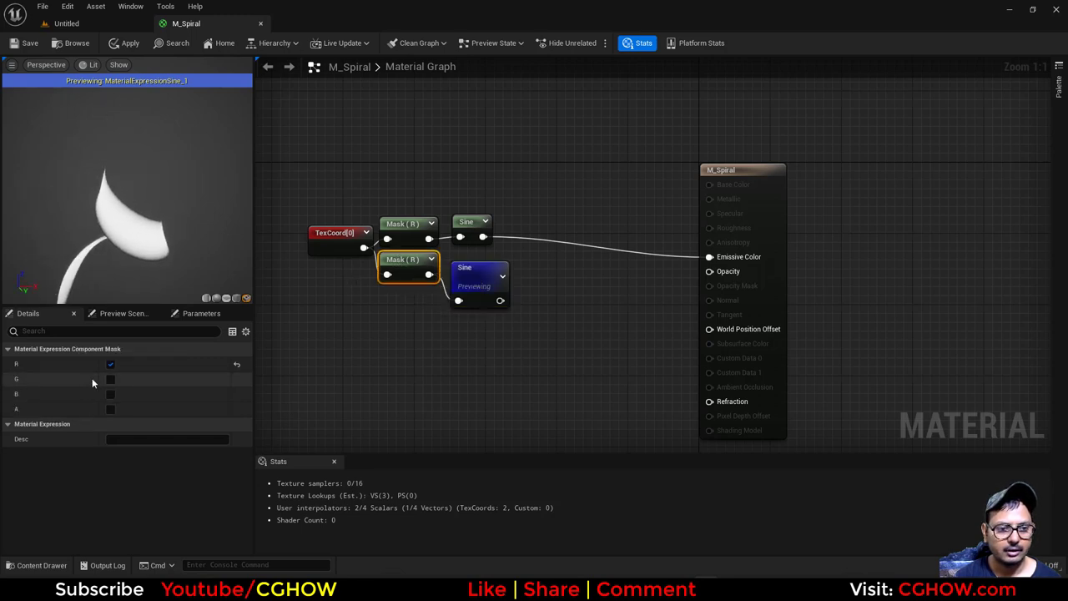
{"action": "left_click", "coordinate": [110, 379]}
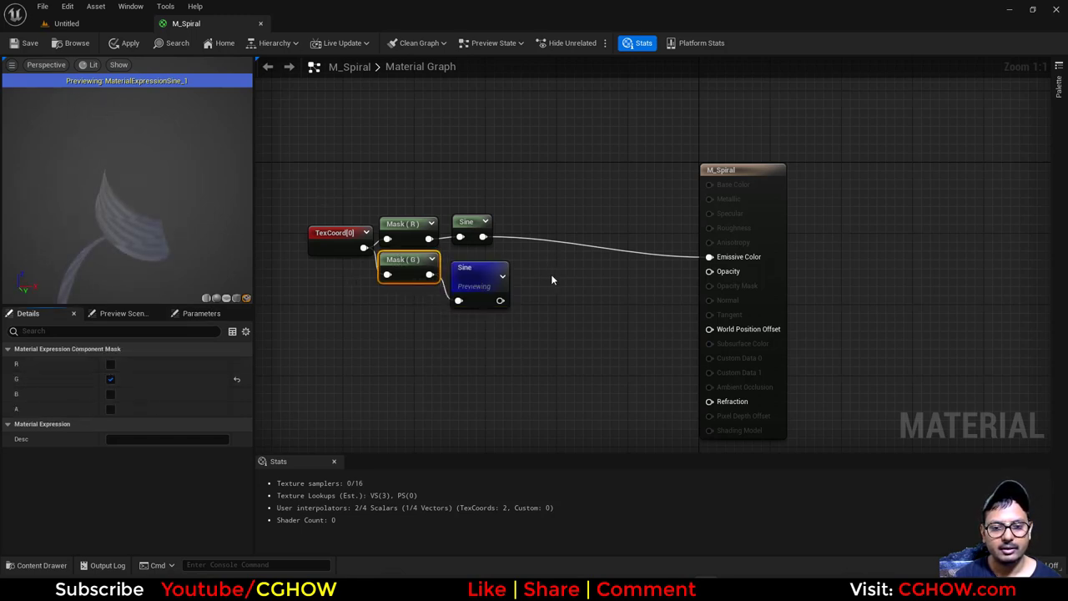
{"action": "left_click_drag", "start_coordinate": [485, 276], "coordinate": [474, 266]}
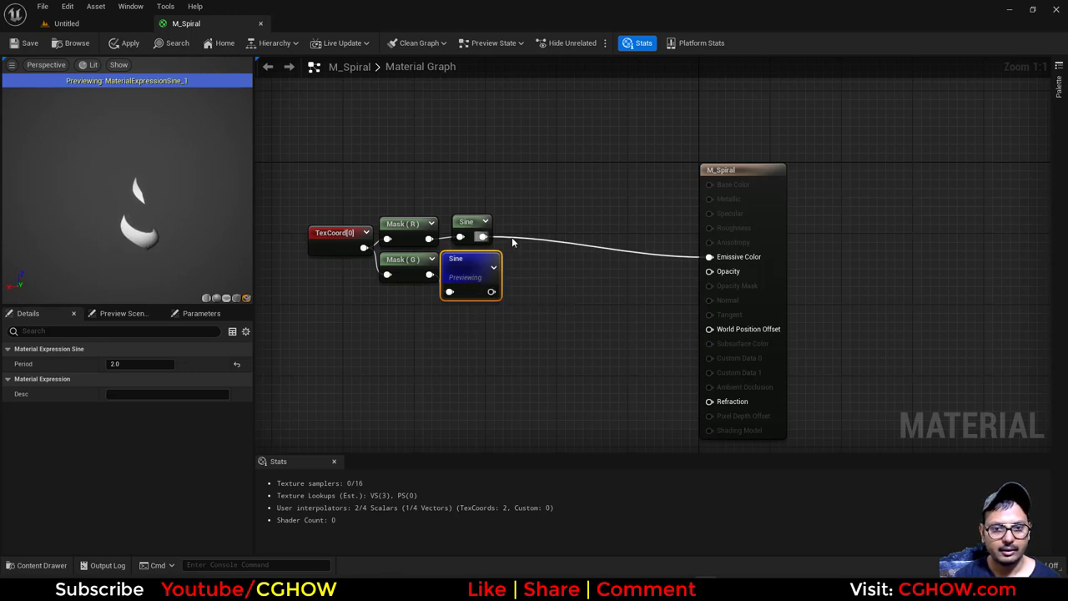
- Multiply the two Sine outputs, connect the product to Emissive Color, and stop previewing the second Sine node
{"action": "left_click", "coordinate": [521, 216]}
{"action": "key", "text": "m"}
{"action": "left_click", "coordinate": [515, 211]}
{"action": "left_click_drag", "start_coordinate": [492, 291], "coordinate": [710, 257]}
{"action": "right_click", "coordinate": [467, 271]}
{"action": "left_click", "coordinate": [500, 294]}
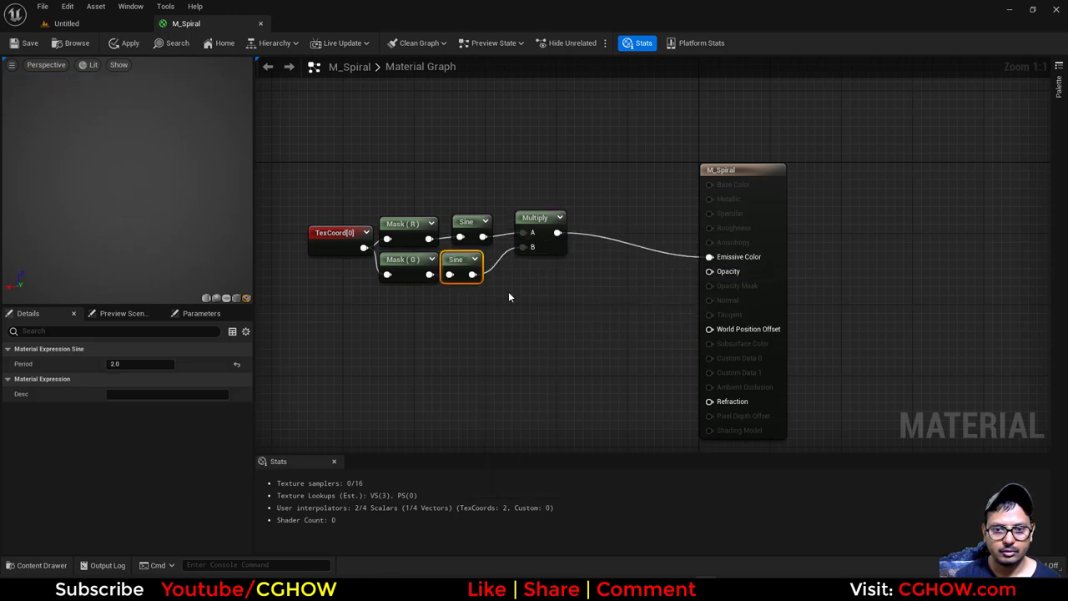
- Align the Sine and Multiply nodes beside the masks and inspect the spiral in the preview from another angle
{"action": "left_click_drag", "start_coordinate": [531, 225], "coordinate": [457, 219]}
{"action": "left_click_drag", "start_coordinate": [122, 247], "coordinate": [34, 250]}
{"action": "mouse_move", "coordinate": [148, 248]}
{"action": "right_mouse_down"}
{"action": "mouse_move", "coordinate": [148, 192]}
{"action": "mouse_move", "coordinate": [148, 238]}
{"action": "right_mouse_up"}
{"action": "middle_click_drag", "start_coordinate": [148, 248], "coordinate": [234, 167]}
{"action": "middle_click_drag", "start_coordinate": [148, 179], "coordinate": [133, 113]}
{"action": "right_click_drag", "start_coordinate": [133, 167], "coordinate": [134, 242]}
{"action": "left_click_drag", "start_coordinate": [139, 289], "coordinate": [178, 284]}
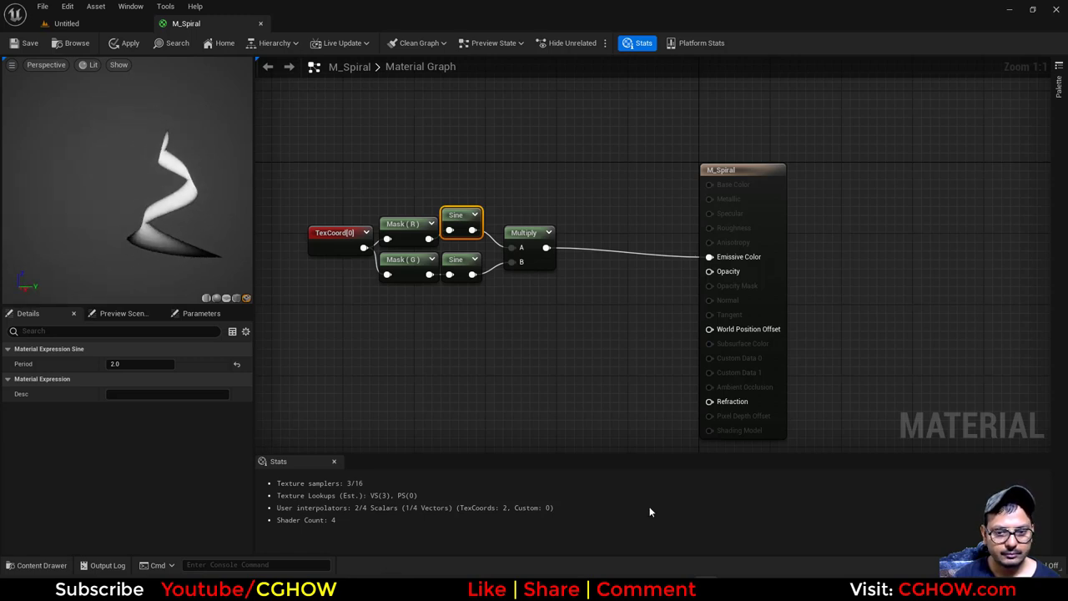
- Check the reference image, then move the Multiply output from Emissive Color to the material's Opacity input
{"action": "left_click", "coordinate": [601, 575]}
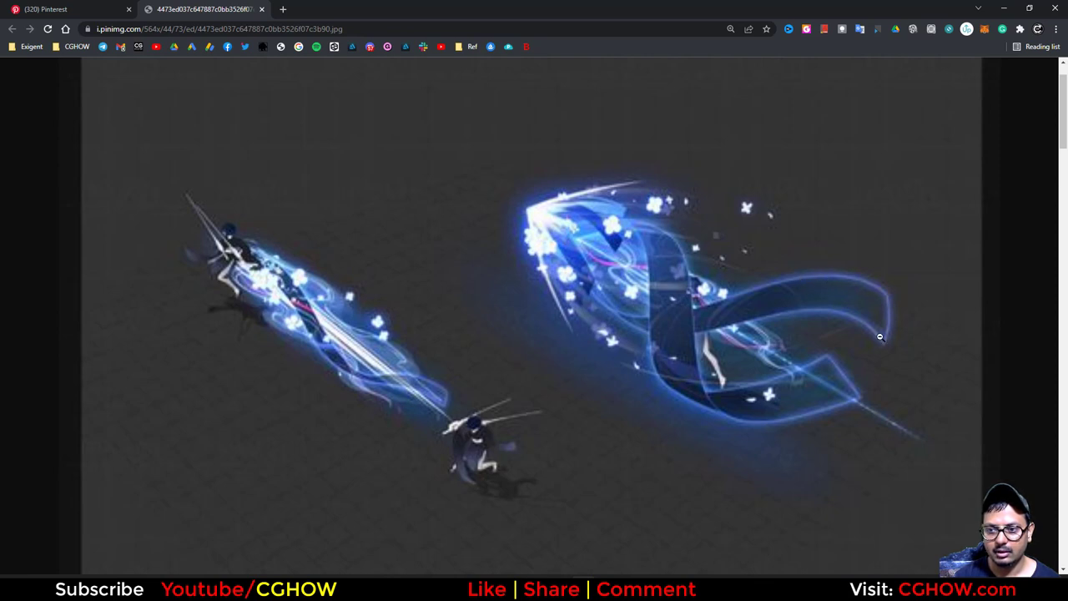
{"action": "left_click", "coordinate": [1008, 7]}
{"action": "right_click_drag", "start_coordinate": [576, 295], "coordinate": [610, 353]}
{"action": "left_click_drag", "start_coordinate": [582, 307], "coordinate": [746, 330]}
{"action": "left_click", "coordinate": [750, 316], "text": "alt"}
{"action": "left_click_drag", "start_coordinate": [797, 261], "coordinate": [834, 223]}
- Feed Emissive Color from a new bright blue Constant3Vector (0, 0.245, 0.781) and compare the previewed spiral with the reference image
{"action": "left_click", "coordinate": [646, 168]}
{"action": "left_click_drag", "start_coordinate": [655, 188], "coordinate": [593, 221]}
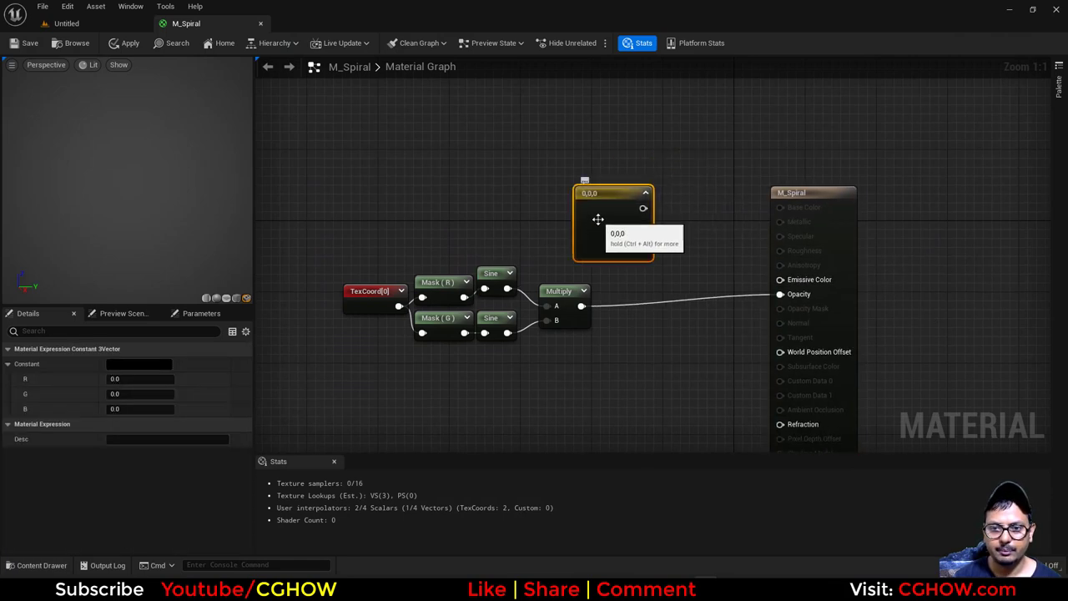
{"action": "double_click", "coordinate": [597, 221]}
{"action": "left_click", "coordinate": [627, 282]}
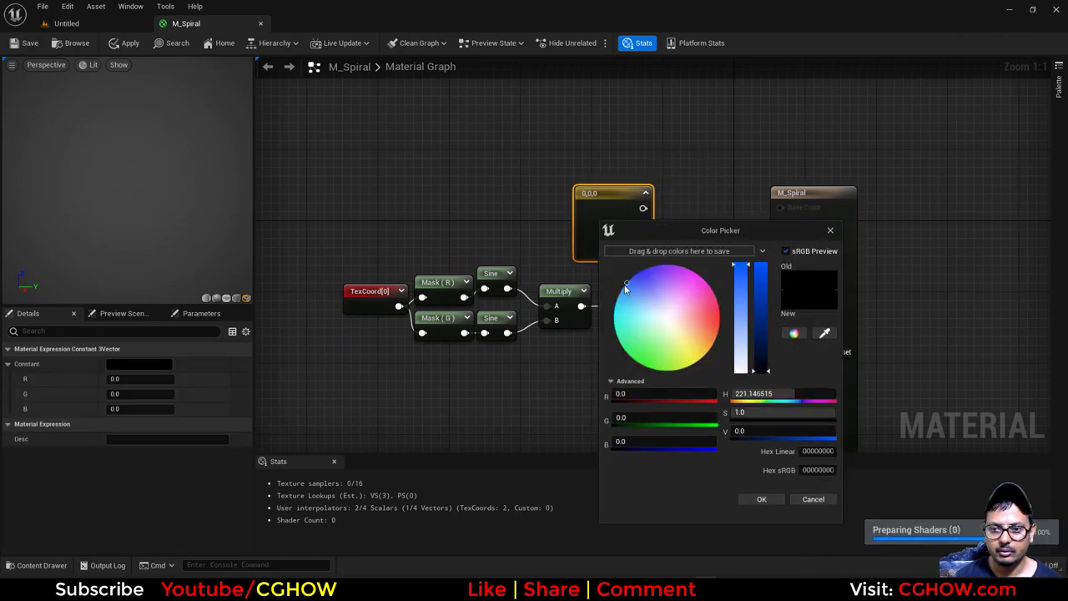
{"action": "left_click", "coordinate": [761, 287]}
{"action": "left_click", "coordinate": [762, 499]}
{"action": "left_click_drag", "start_coordinate": [643, 208], "coordinate": [780, 284]}
{"action": "left_click_drag", "start_coordinate": [617, 235], "coordinate": [581, 226]}
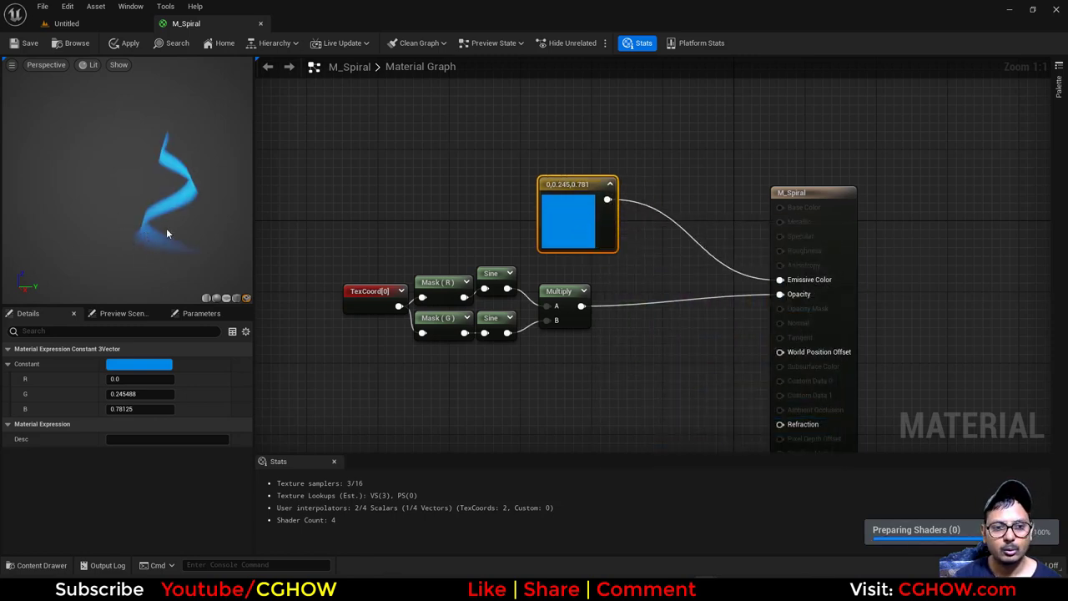
{"action": "left_click_drag", "start_coordinate": [166, 229], "coordinate": [91, 225]}
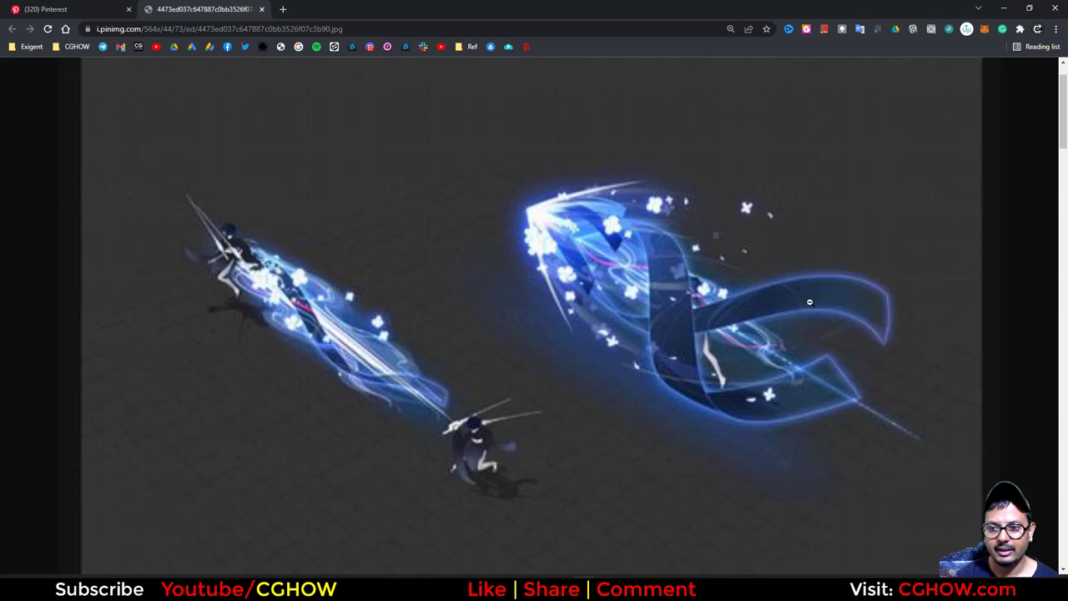
{"action": "left_click", "coordinate": [1008, 9]}
- Add a Step node below the Multiply node and connect the Multiply output to its Y input
{"action": "right_click_drag", "start_coordinate": [493, 359], "coordinate": [490, 312]}
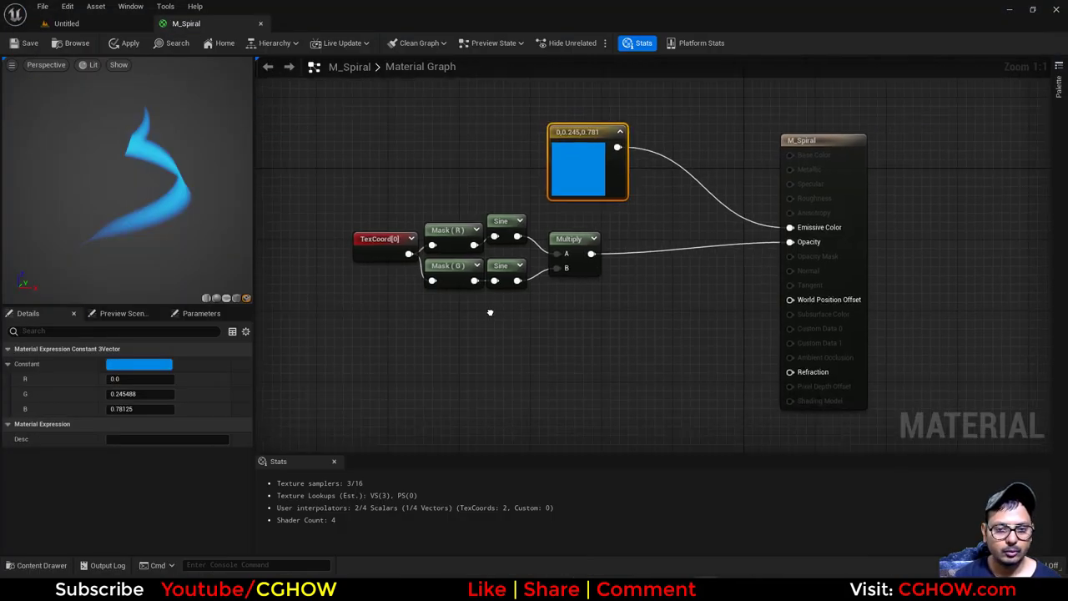
{"action": "left_click", "coordinate": [577, 263]}
{"action": "right_click", "coordinate": [514, 347]}
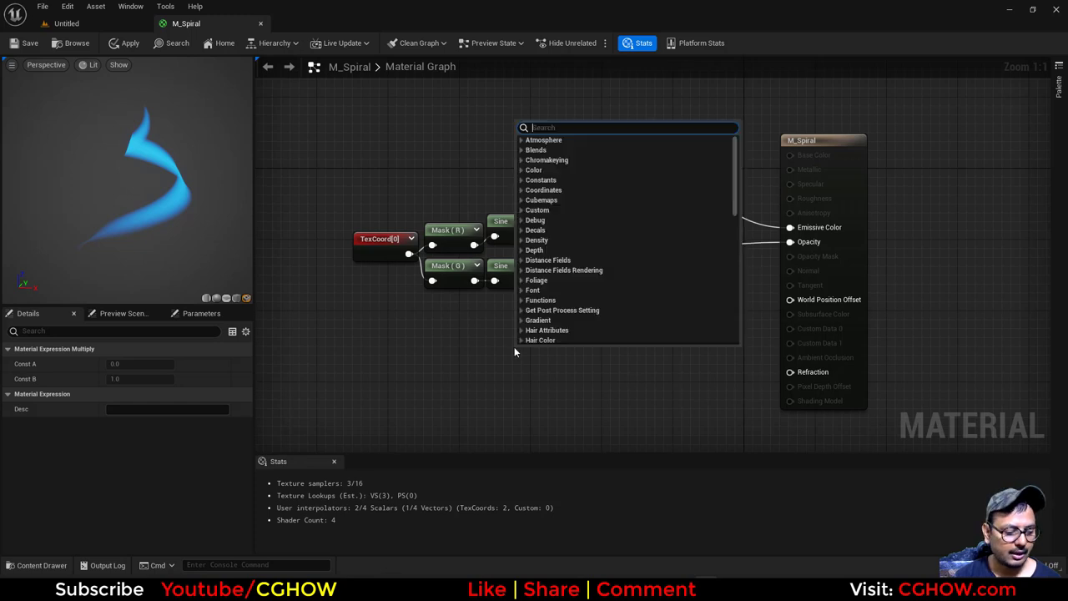
{"action": "type", "text": "sye"}
{"action": "right_click", "coordinate": [451, 352]}
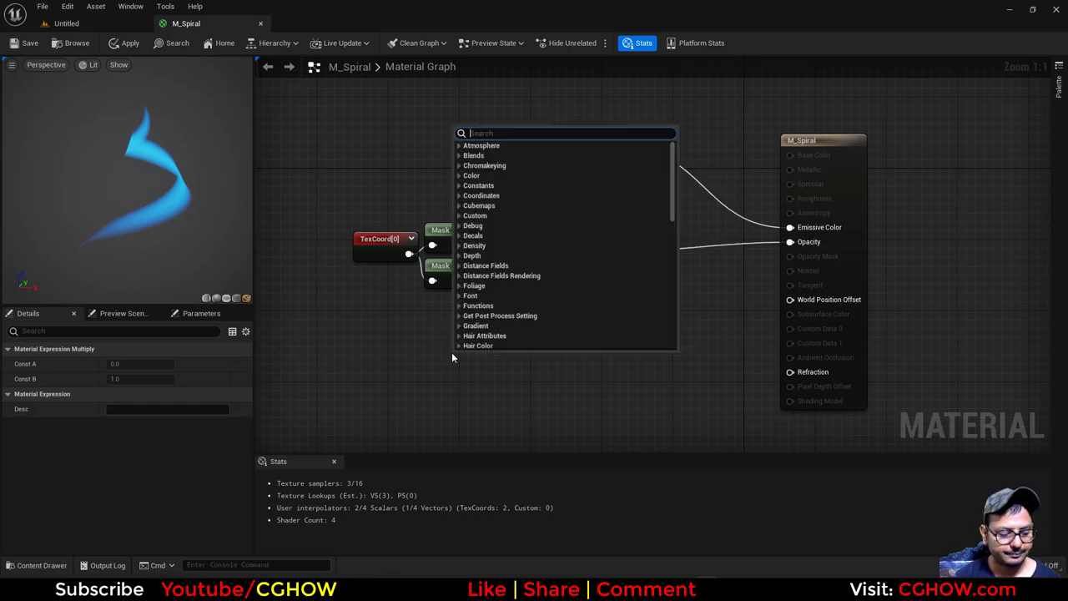
{"action": "type", "text": "ste"}
{"action": "left_click", "coordinate": [503, 215]}
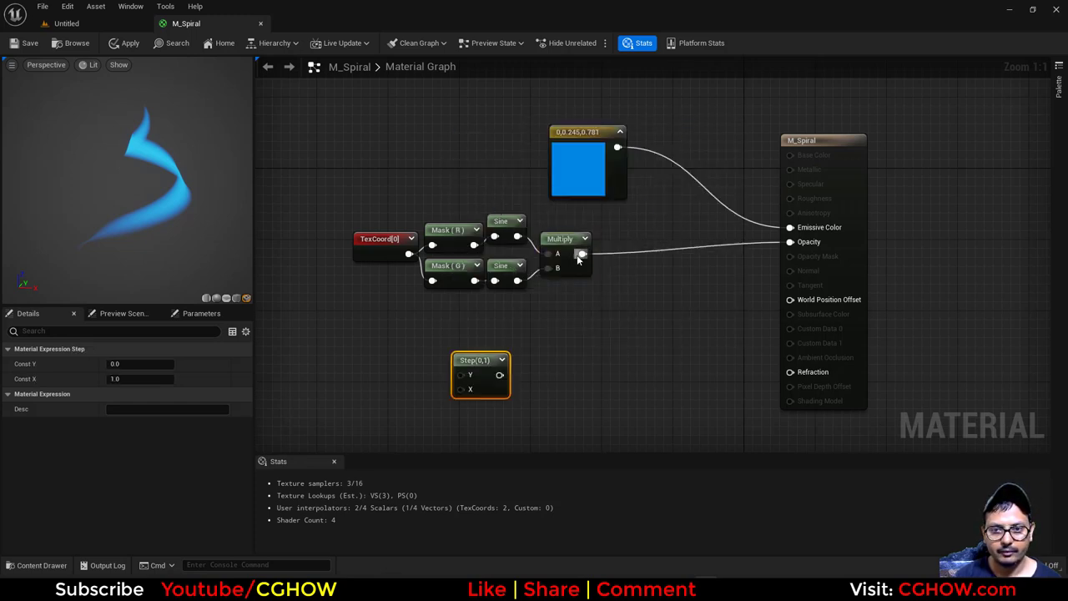
{"action": "left_click_drag", "start_coordinate": [580, 255], "coordinate": [539, 336]}
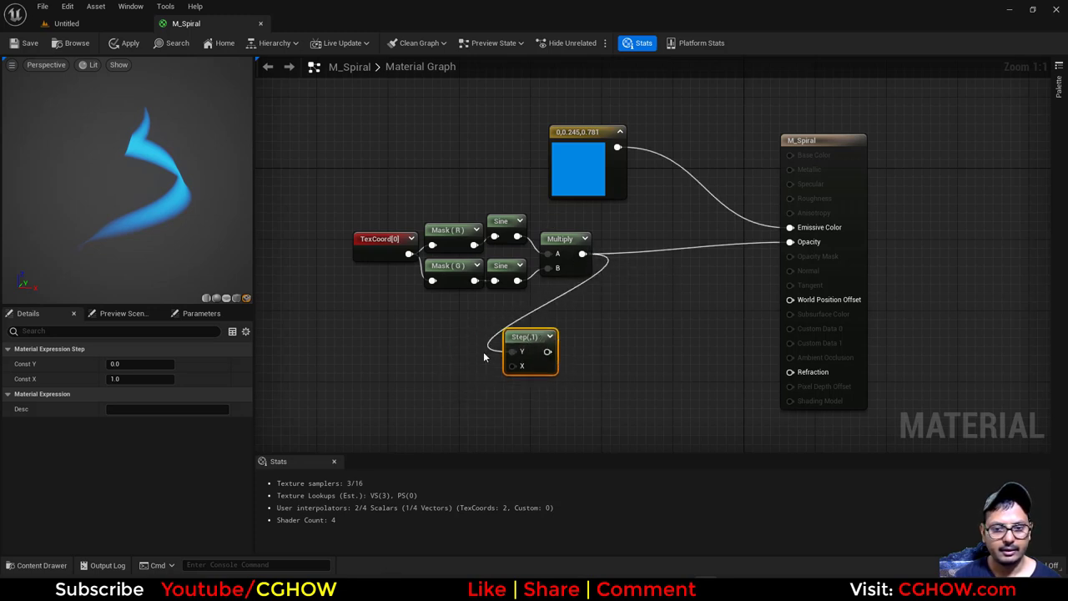
- Add a Constant of 0.5 to Step's X input and preview the Step node on the spiral mesh
{"action": "left_click", "coordinate": [459, 356]}
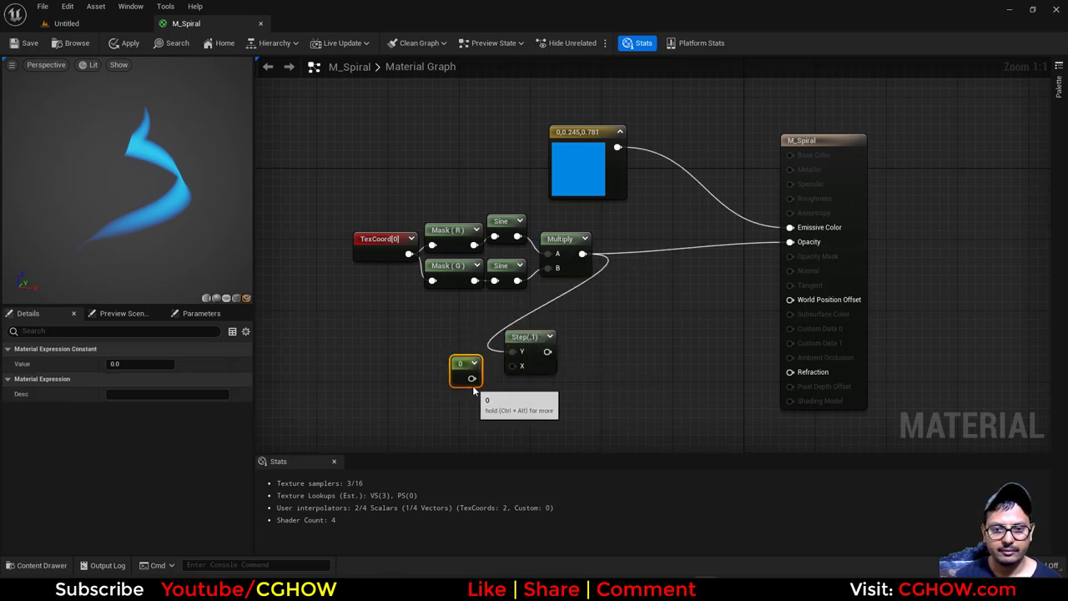
{"action": "mouse_move", "coordinate": [472, 380]}
{"action": "left_mouse_down"}
{"action": "mouse_move", "coordinate": [507, 382]}
{"action": "mouse_move", "coordinate": [513, 365]}
{"action": "mouse_move", "coordinate": [453, 373]}
{"action": "left_mouse_up"}
{"action": "right_click", "coordinate": [520, 346]}
{"action": "left_click", "coordinate": [555, 368]}
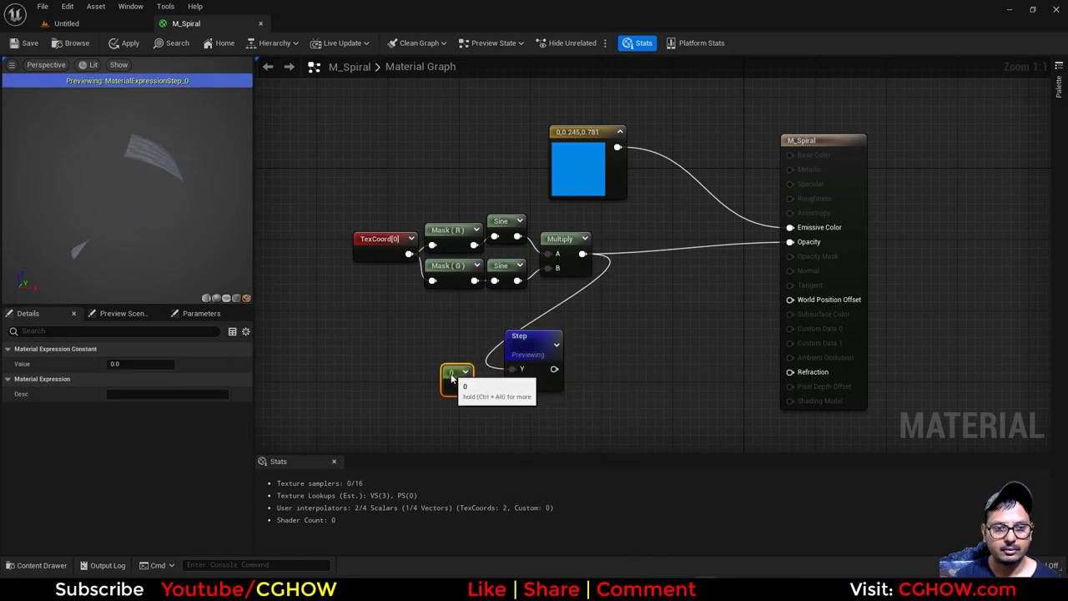
{"action": "left_click", "coordinate": [121, 365]}
{"action": "type", "text": ".5"}
{"action": "key", "text": "Return"}
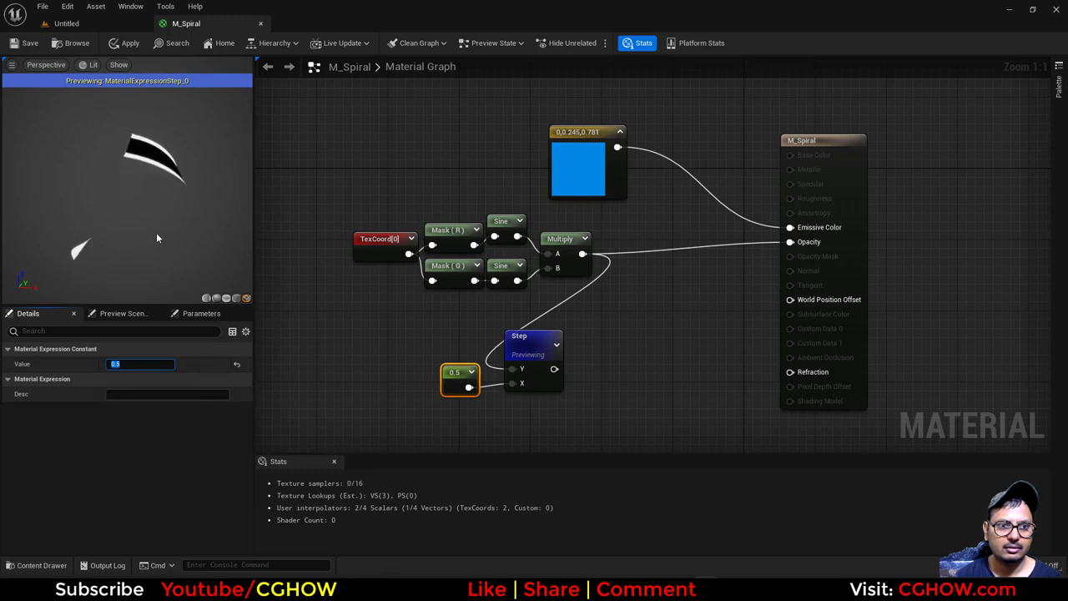
{"action": "left_click_drag", "start_coordinate": [156, 232], "coordinate": [232, 244]}
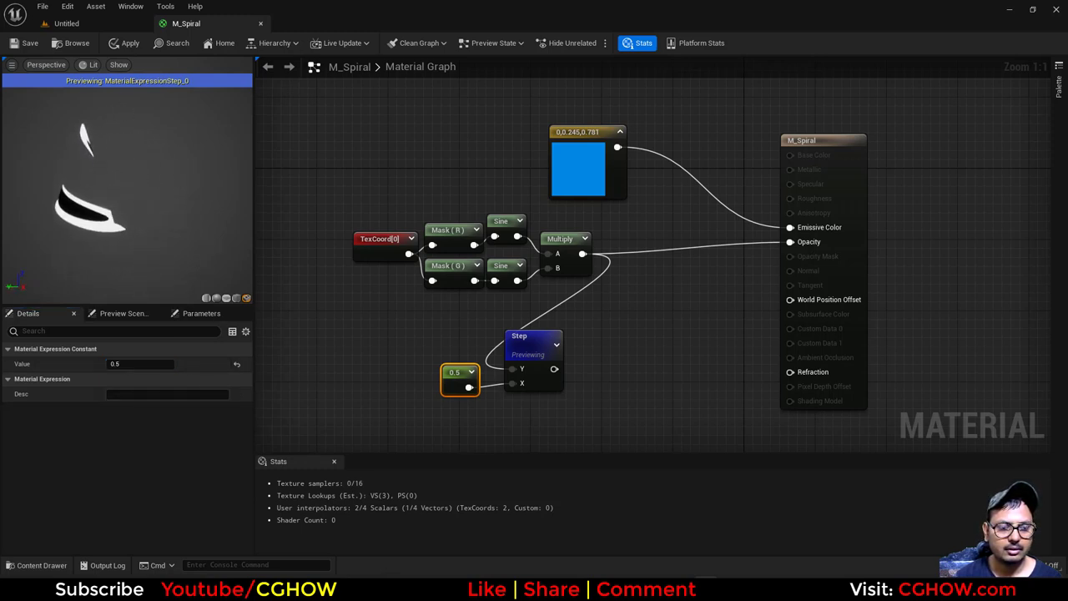
{"action": "left_click_drag", "start_coordinate": [137, 237], "coordinate": [128, 237]}
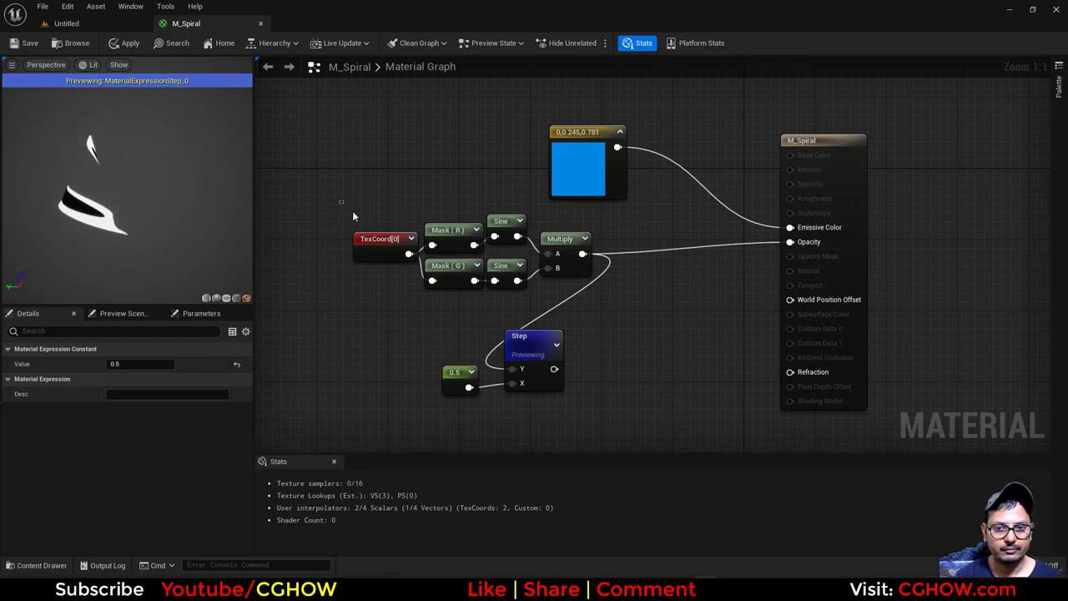
- Move the TexCoord, mask and Sine nodes farther from Multiply and check the reference image again
{"action": "left_click_drag", "start_coordinate": [352, 216], "coordinate": [595, 290]}
{"action": "left_click_drag", "start_coordinate": [507, 281], "coordinate": [463, 272]}
{"action": "left_click", "coordinate": [371, 301]}
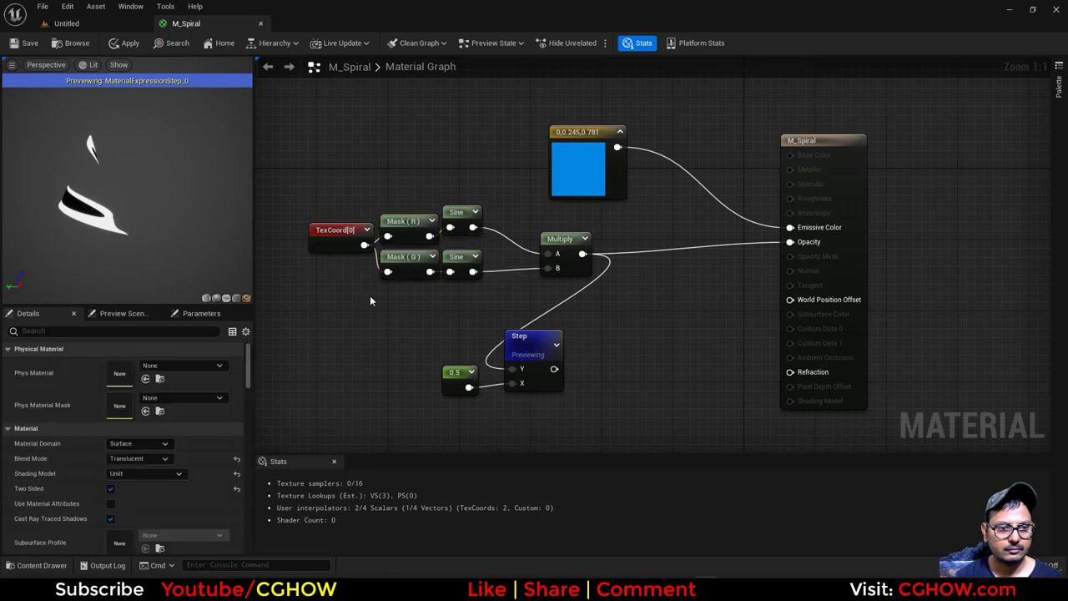
{"action": "left_click_drag", "start_coordinate": [343, 243], "coordinate": [333, 242]}
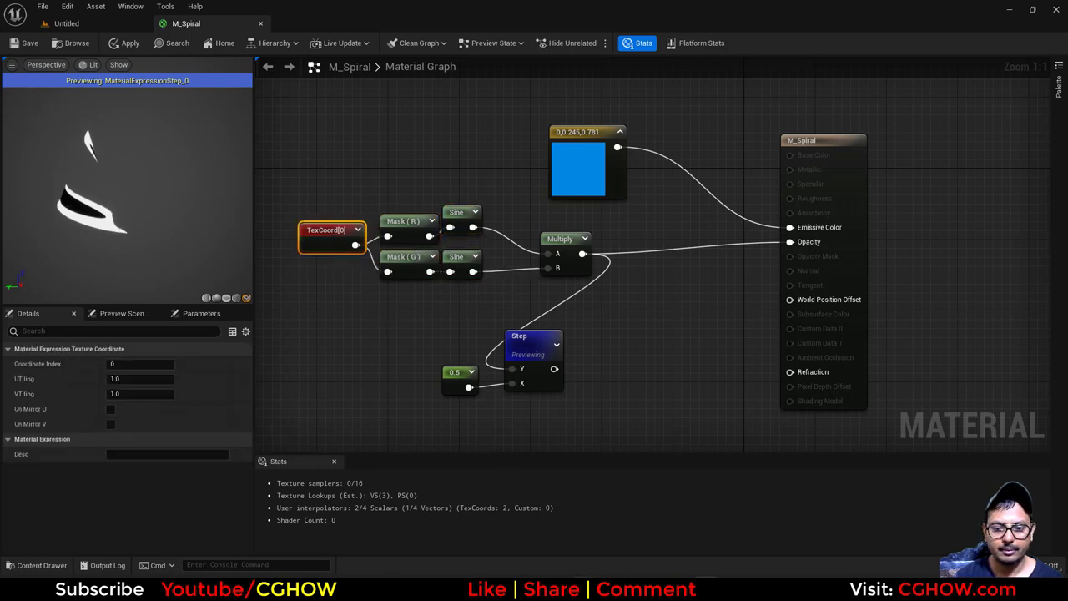
{"action": "key", "text": "alt+Tab"}
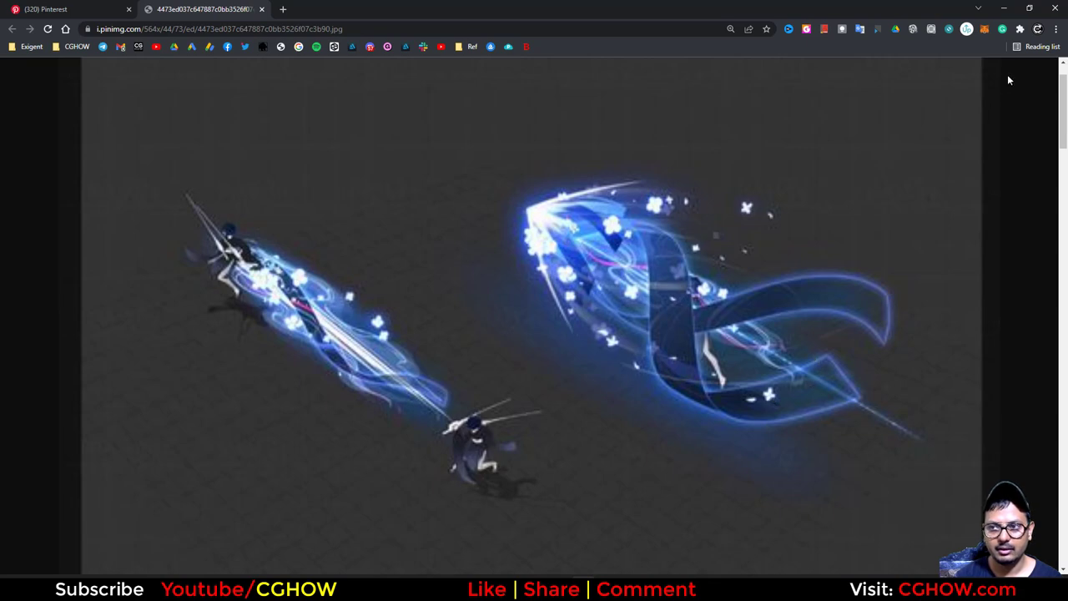
{"action": "left_click", "coordinate": [1007, 7]}
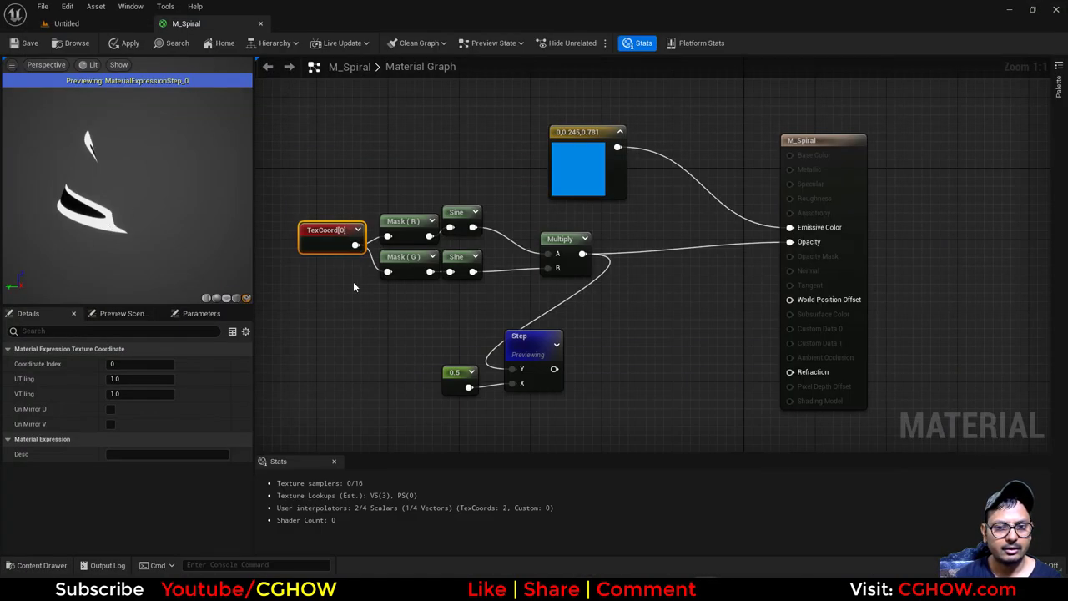
{"action": "right_click_drag", "start_coordinate": [441, 312], "coordinate": [487, 298]}
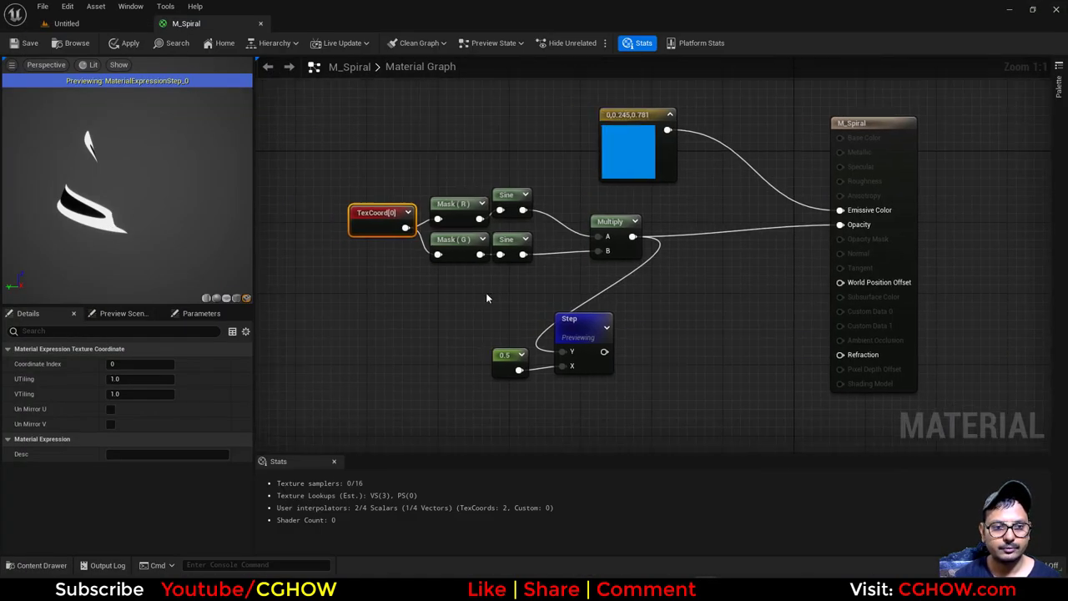
- Try a Max node that combines both Sine outputs and feeds Step's Y input
{"action": "left_click", "coordinate": [407, 296]}
{"action": "right_click", "coordinate": [408, 293]}
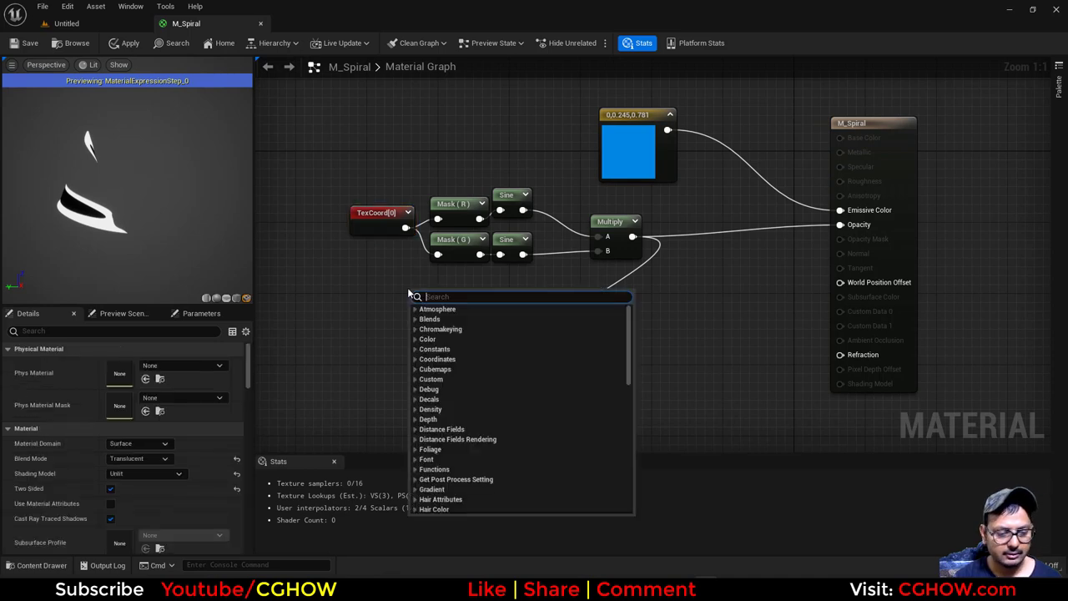
{"action": "type", "text": "max"}
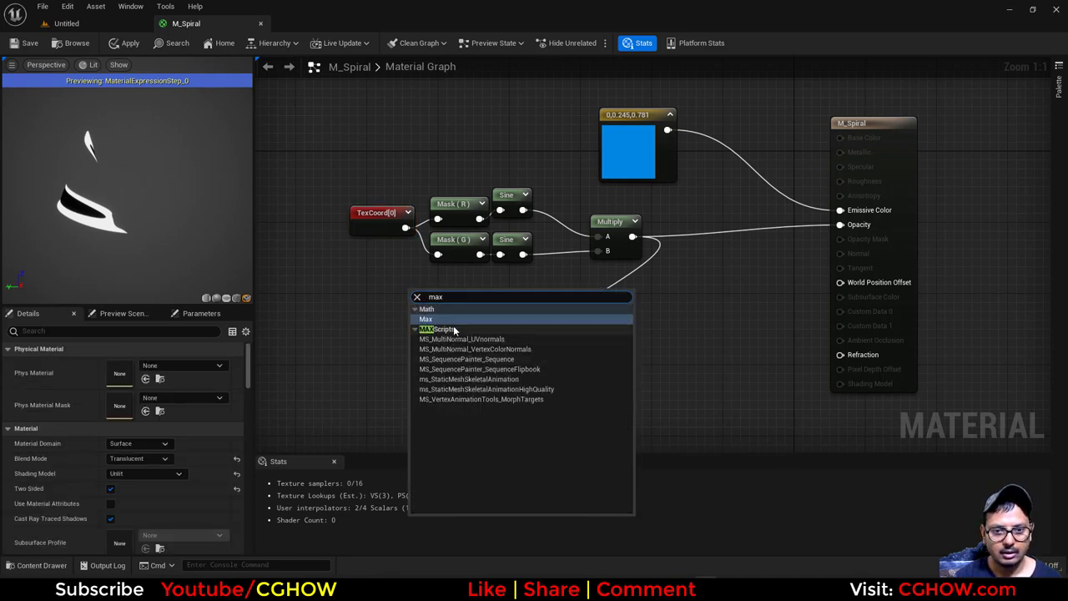
{"action": "left_click", "coordinate": [425, 319]}
{"action": "left_click_drag", "start_coordinate": [523, 210], "coordinate": [424, 311]}
{"action": "left_click_drag", "start_coordinate": [523, 254], "coordinate": [417, 324]}
{"action": "left_click_drag", "start_coordinate": [440, 311], "coordinate": [572, 352]}
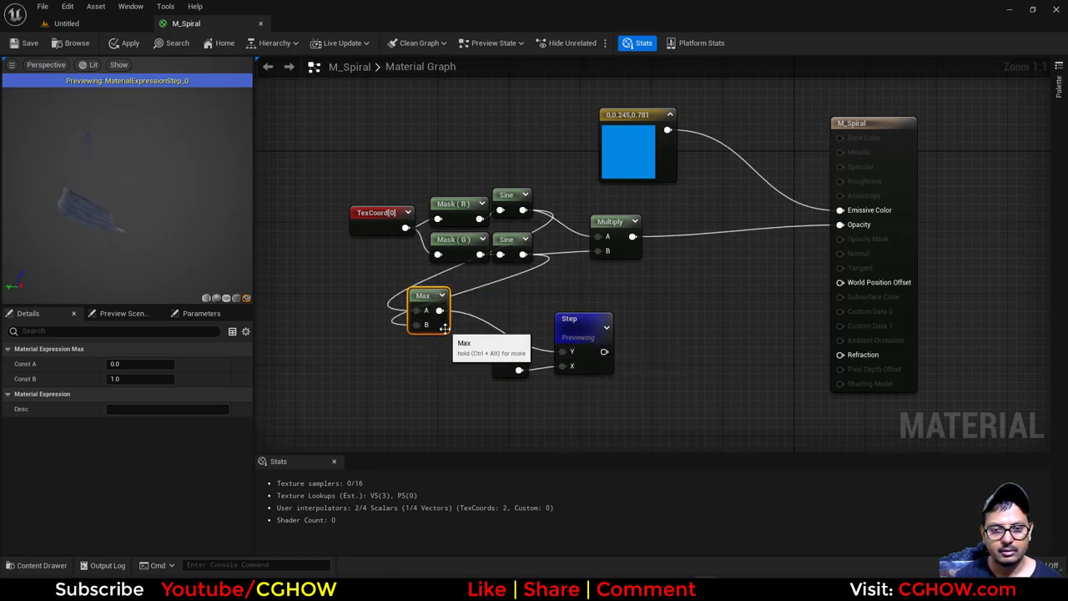
{"action": "left_click_drag", "start_coordinate": [421, 297], "coordinate": [496, 295]}
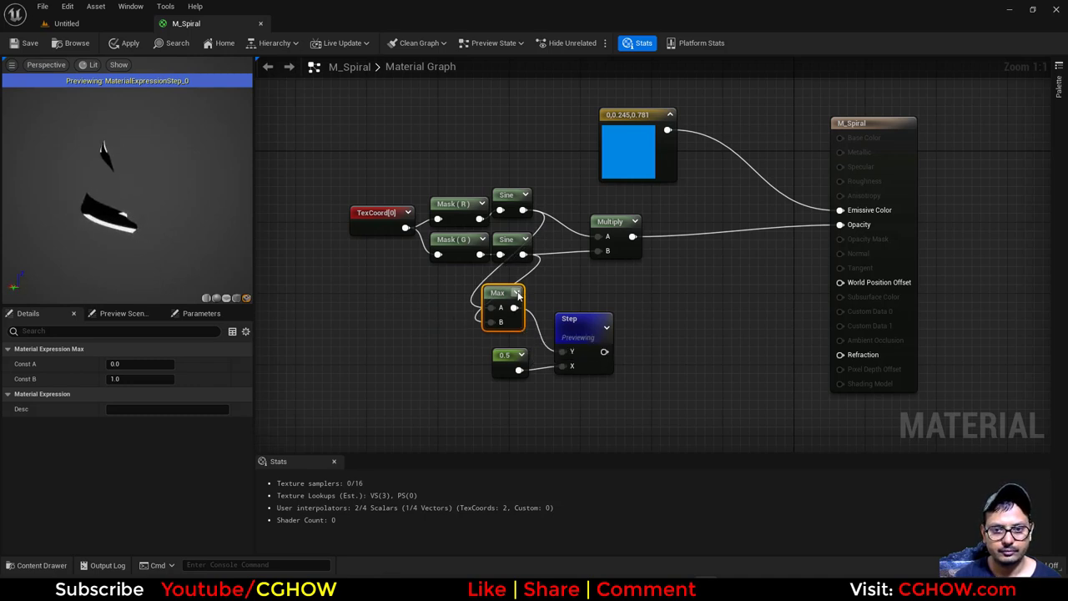
{"action": "left_click_drag", "start_coordinate": [508, 288], "coordinate": [474, 297]}
{"action": "left_click", "coordinate": [469, 291]}
{"action": "right_click", "coordinate": [469, 292]}
{"action": "type", "text": "mo"}
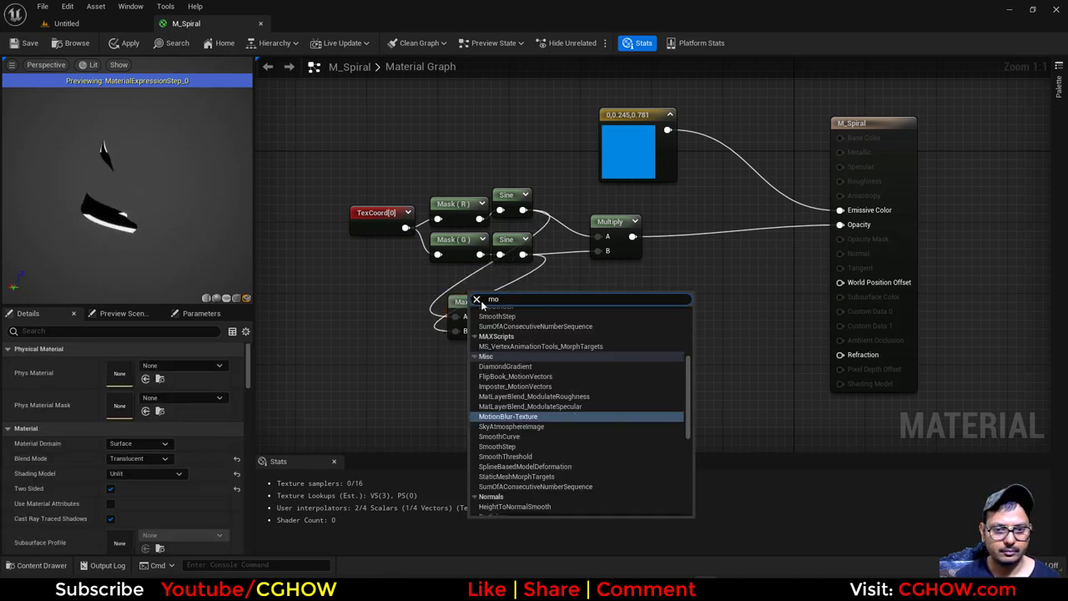
{"action": "type", "text": "nd"}
{"action": "left_click", "coordinate": [420, 343]}
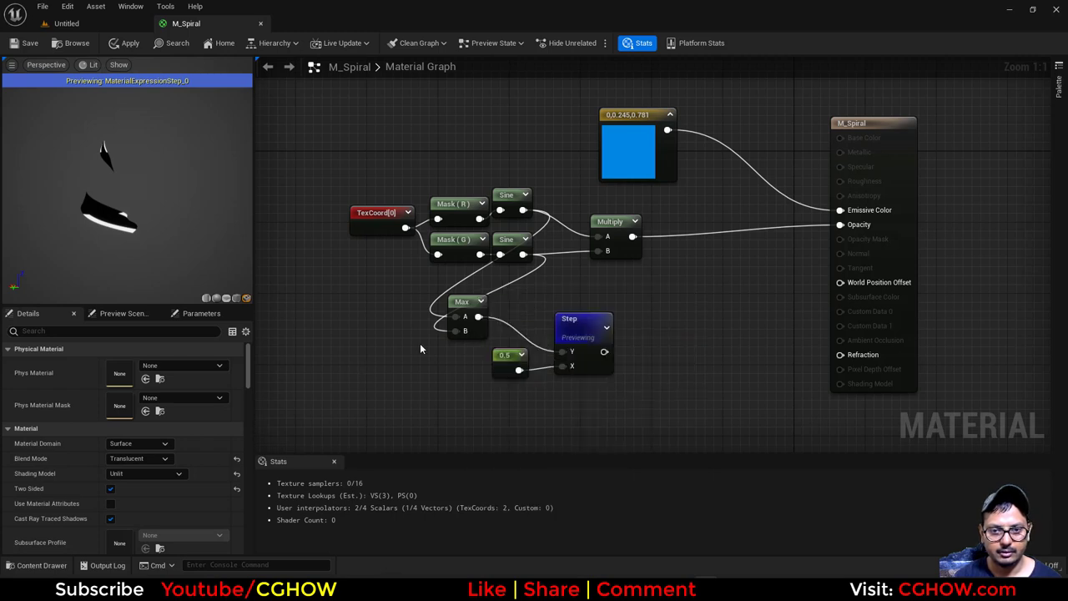
- Replace the Max node with a Min node fed by both Sine outputs, and connect it to Step's Y input
{"action": "left_click", "coordinate": [462, 302]}
{"action": "key", "text": "Delete"}
{"action": "right_click", "coordinate": [449, 294]}
{"action": "type", "text": "min"}
{"action": "left_click", "coordinate": [499, 334]}
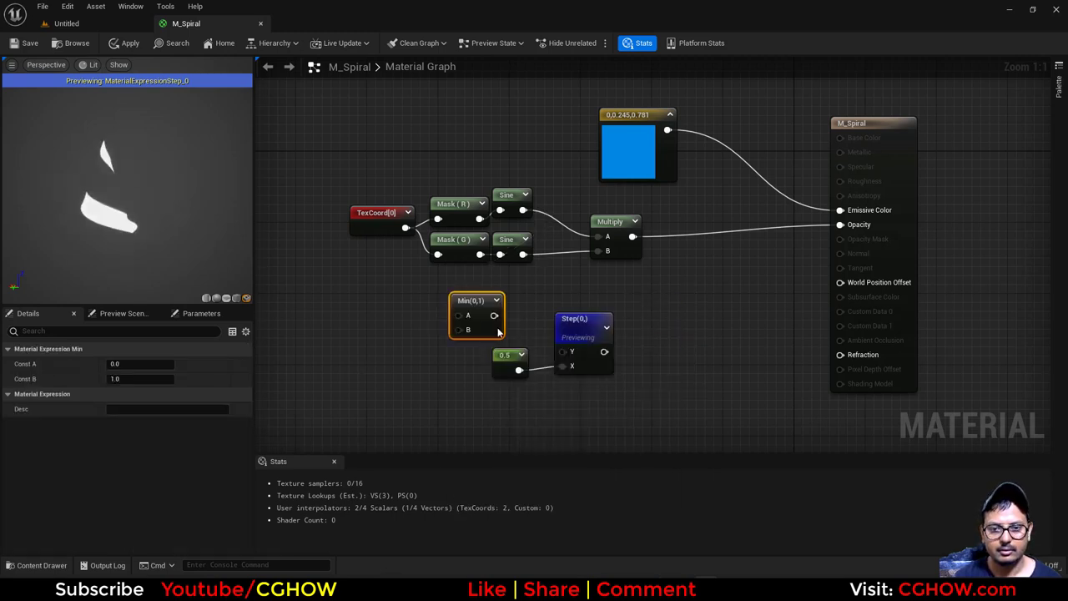
{"action": "left_click_drag", "start_coordinate": [522, 254], "coordinate": [458, 316]}
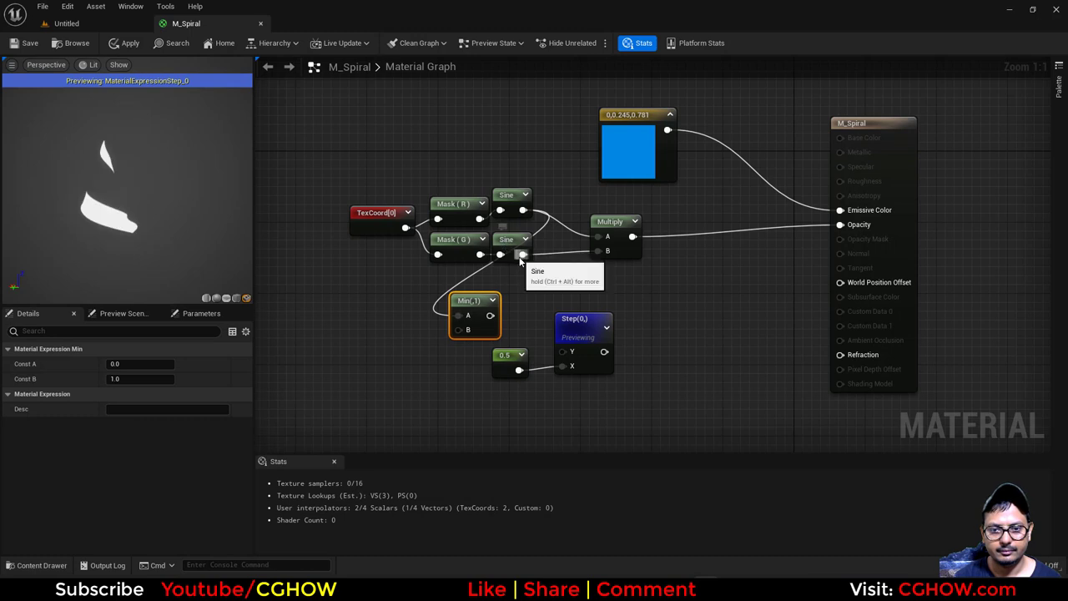
{"action": "left_click_drag", "start_coordinate": [523, 253], "coordinate": [564, 347]}
{"action": "left_click_drag", "start_coordinate": [480, 316], "coordinate": [565, 352]}
{"action": "left_click_drag", "start_coordinate": [502, 379], "coordinate": [499, 389]}
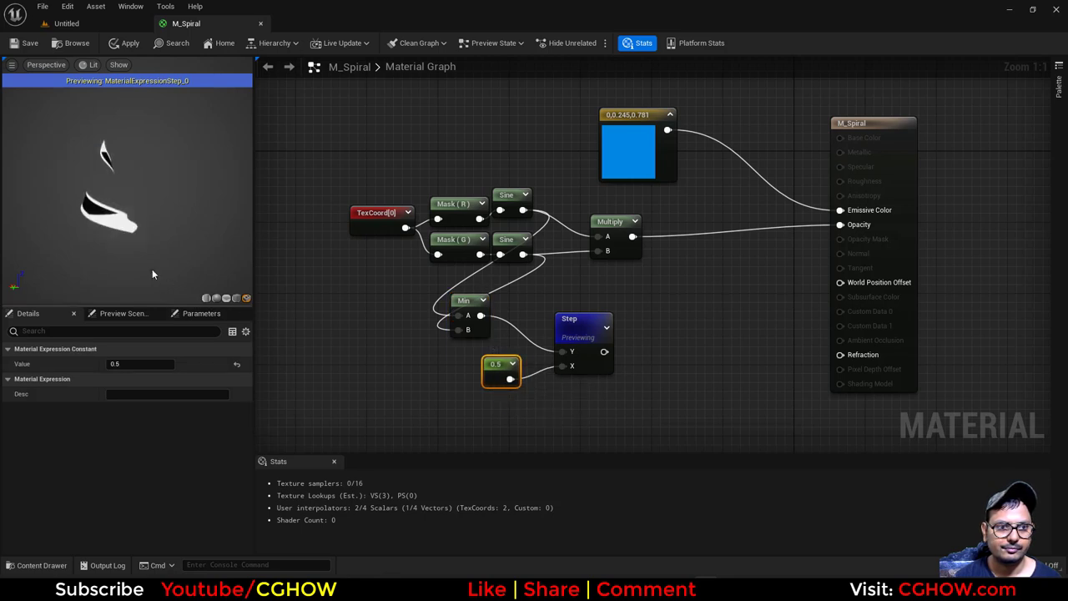
{"action": "left_click_drag", "start_coordinate": [152, 274], "coordinate": [223, 269]}
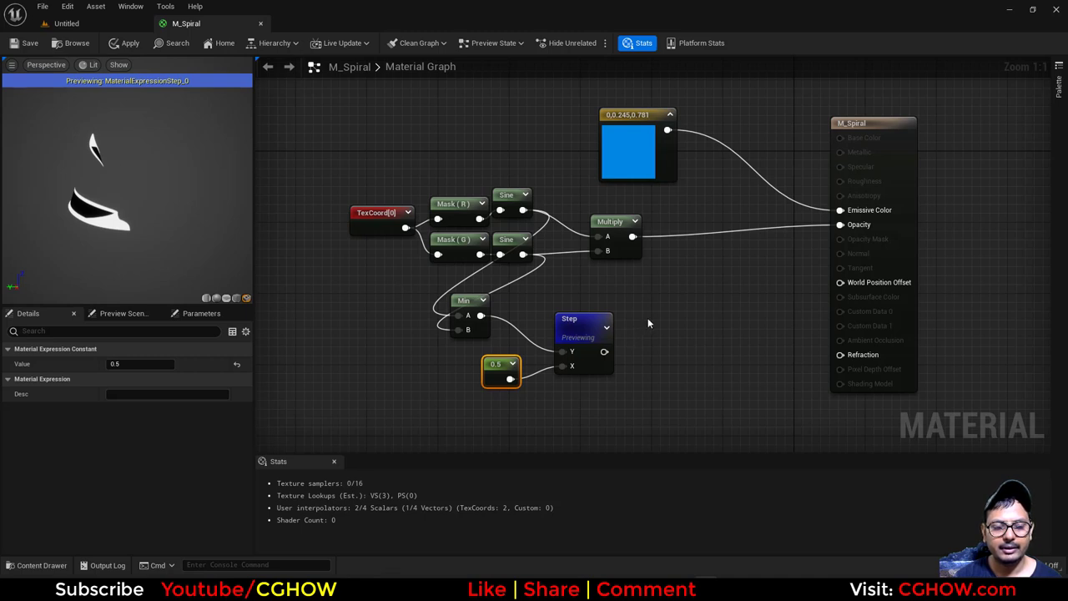
- Invert the Step output with a OneMinus node and preview that node on the spiral mesh
{"action": "right_click_drag", "start_coordinate": [647, 318], "coordinate": [608, 335]}
{"action": "left_click", "coordinate": [605, 352]}
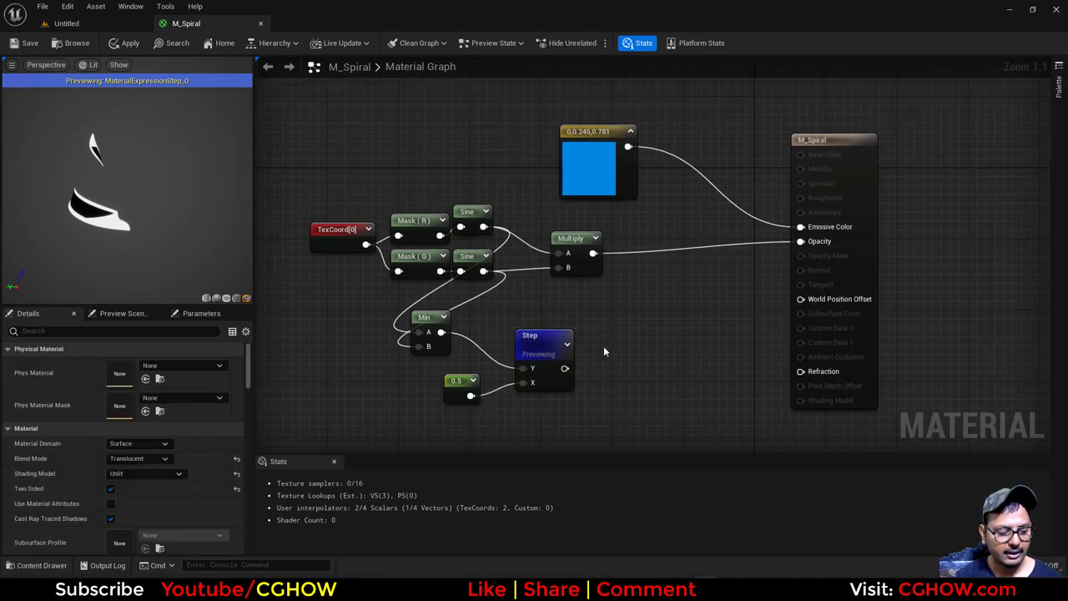
{"action": "key", "text": "o"}
{"action": "left_click", "coordinate": [586, 343]}
{"action": "left_click_drag", "start_coordinate": [565, 368], "coordinate": [595, 366]}
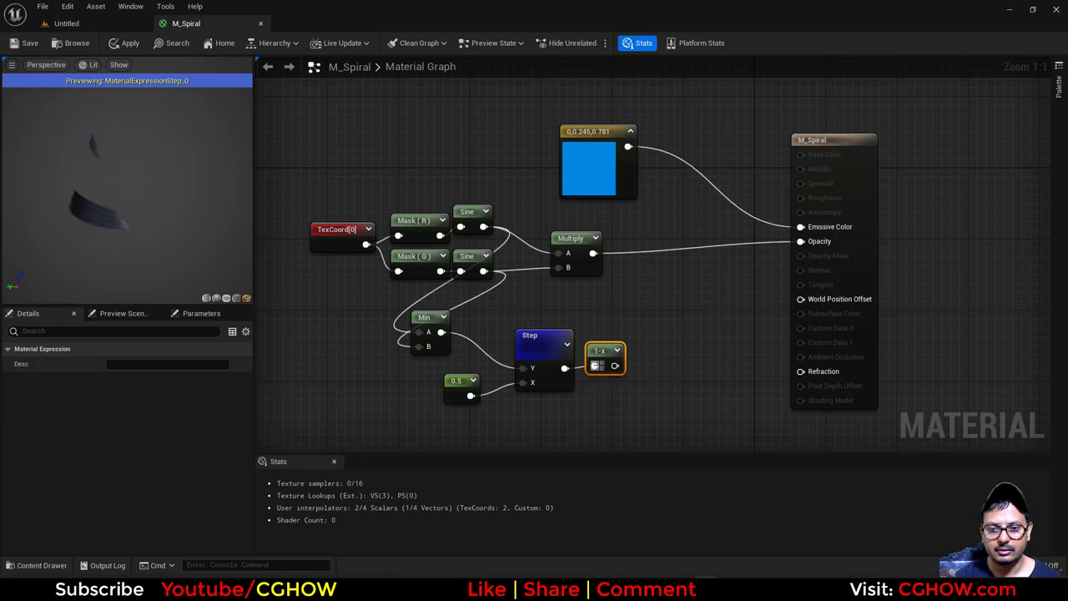
{"action": "right_click", "coordinate": [600, 353]}
{"action": "left_click", "coordinate": [631, 152]}
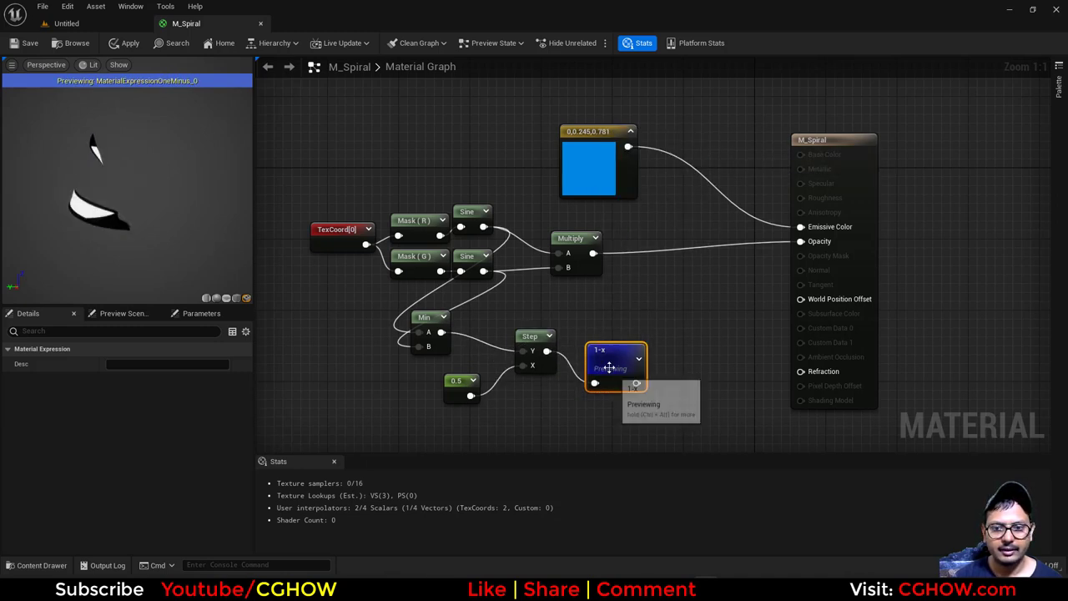
- Add a Multiply node after the OneMinus node and set its Const B to 0.5
{"action": "left_click_drag", "start_coordinate": [622, 377], "coordinate": [660, 366]}
{"action": "left_click", "coordinate": [652, 351]}
{"action": "left_click", "coordinate": [652, 351]}
{"action": "left_click", "coordinate": [142, 378]}
{"action": "type", "text": "0.5"}
{"action": "key", "text": "Return"}
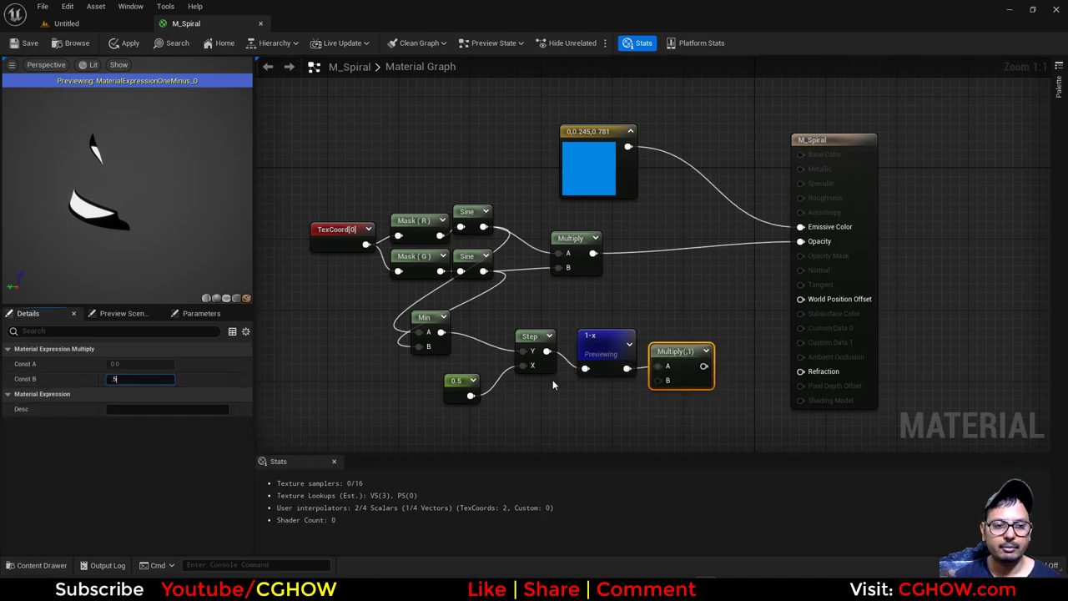
- Preview the Multiply node on the spiral, place it beside the OneMinus node, and set its Const B to 0.2
{"action": "right_click", "coordinate": [668, 355]}
{"action": "left_click", "coordinate": [692, 153]}
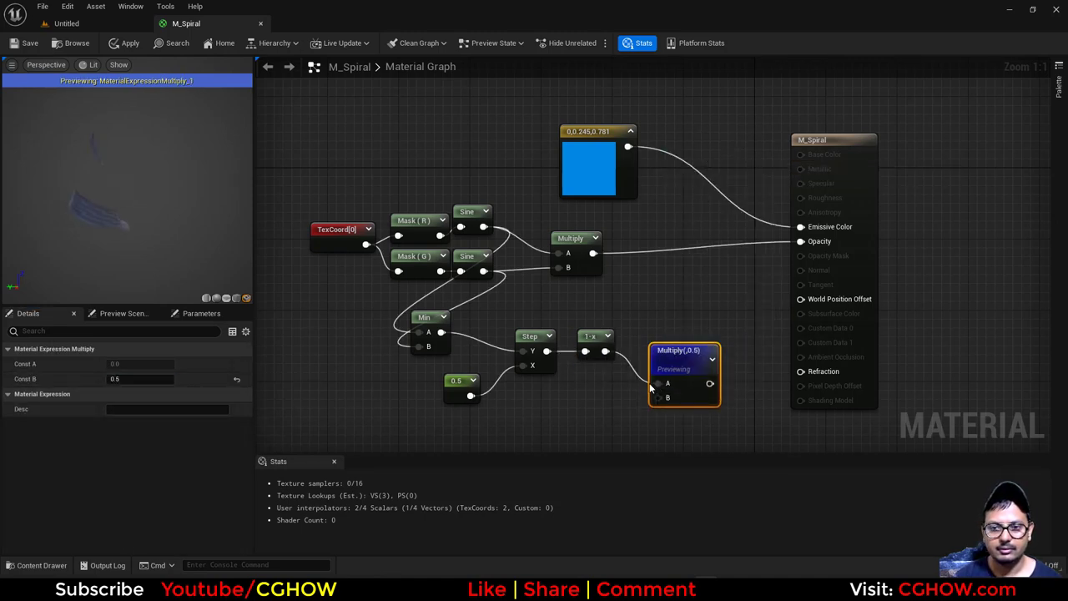
{"action": "left_click_drag", "start_coordinate": [668, 351], "coordinate": [585, 347]}
{"action": "left_click", "coordinate": [643, 336]}
{"action": "left_click", "coordinate": [142, 378]}
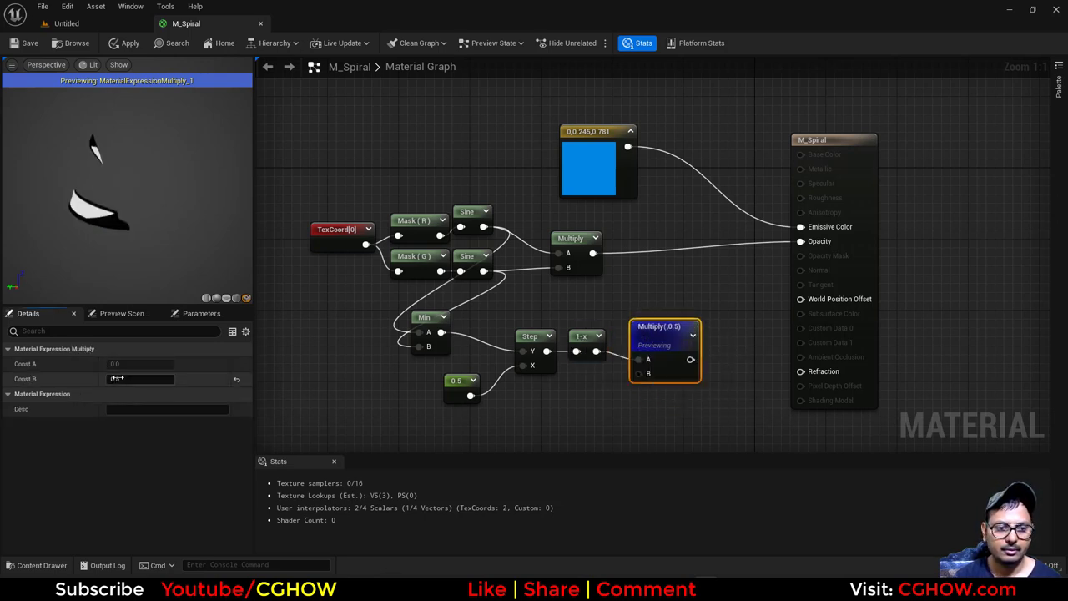
{"action": "type", "text": "0.2"}
{"action": "key", "text": "Return"}
- Add a Subtract node taking the Sine product in A and the 0.2 Multiply in B, and feed its result to Opacity
{"action": "right_click", "coordinate": [650, 269]}
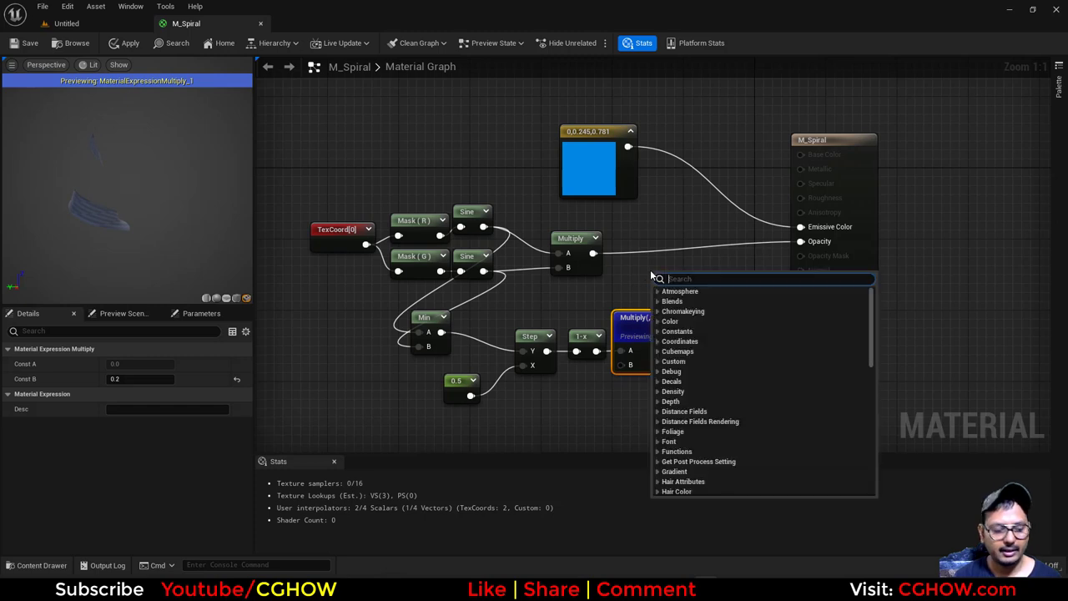
{"action": "type", "text": "sub"}
{"action": "left_click", "coordinate": [668, 360]}
{"action": "left_click_drag", "start_coordinate": [592, 253], "coordinate": [686, 266]}
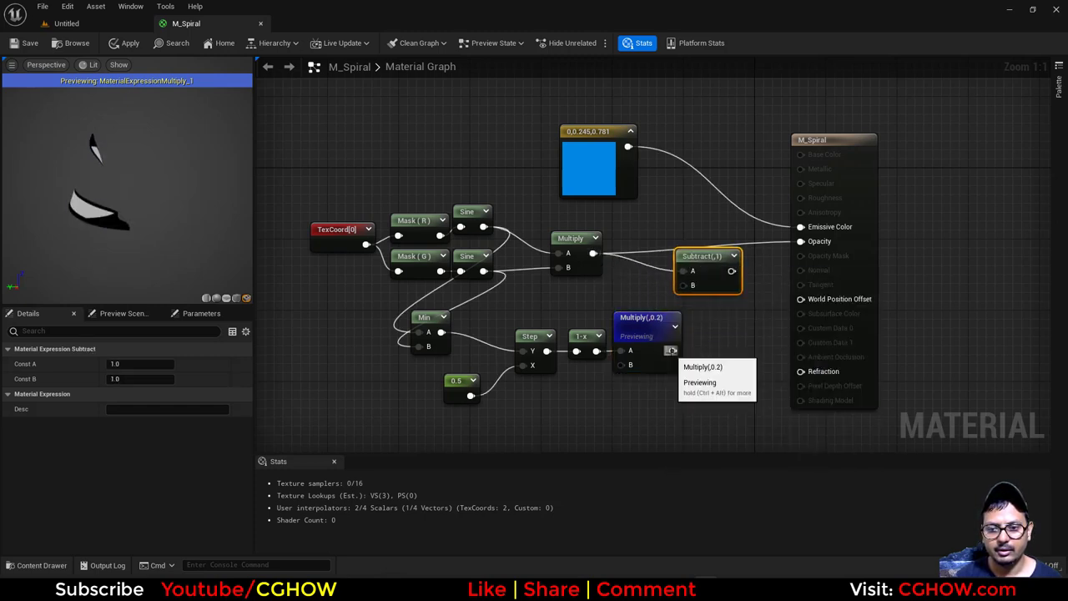
{"action": "left_click_drag", "start_coordinate": [672, 350], "coordinate": [803, 241]}
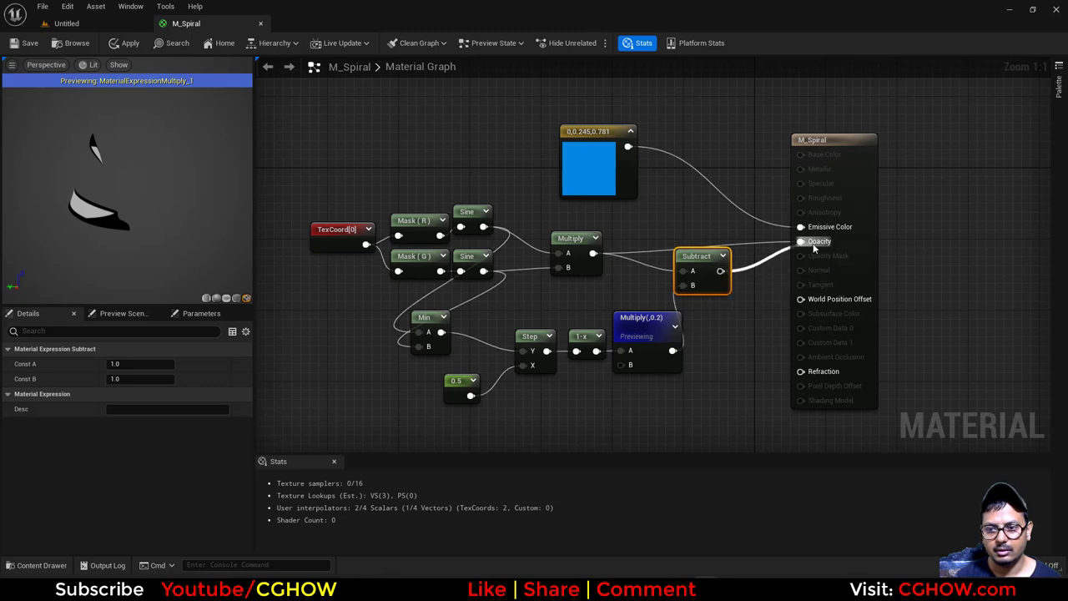
- Stop previewing the 0.2 Multiply node, space out the Subtract and M_Spiral nodes, and inspect the full material on the spiral
{"action": "right_click", "coordinate": [636, 335]}
{"action": "left_click", "coordinate": [677, 354]}
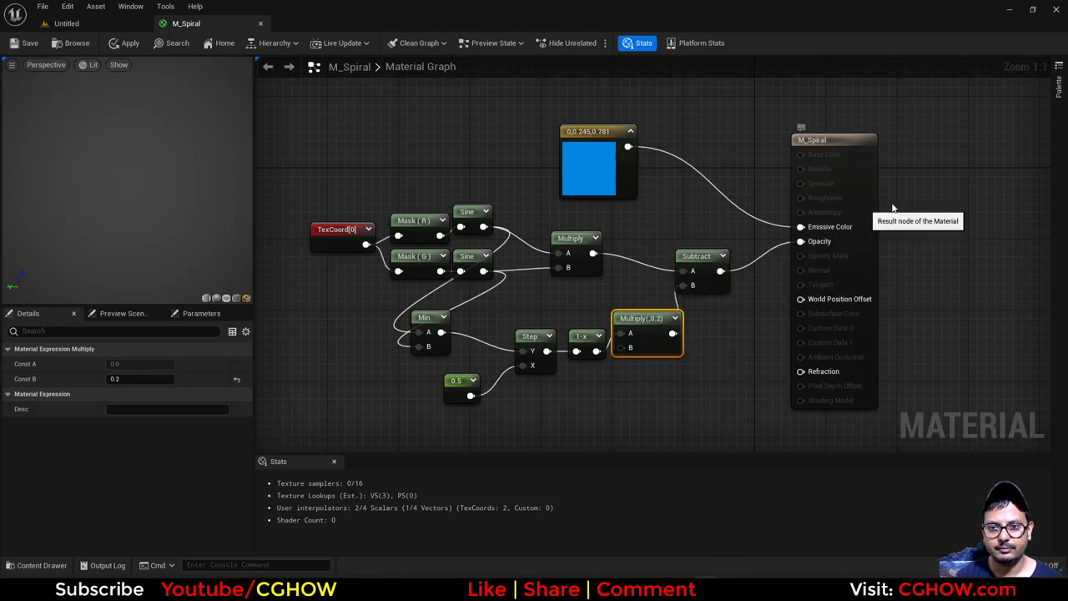
{"action": "left_click_drag", "start_coordinate": [864, 208], "coordinate": [936, 200]}
{"action": "left_click", "coordinate": [718, 288]}
{"action": "left_click_drag", "start_coordinate": [718, 289], "coordinate": [744, 289]}
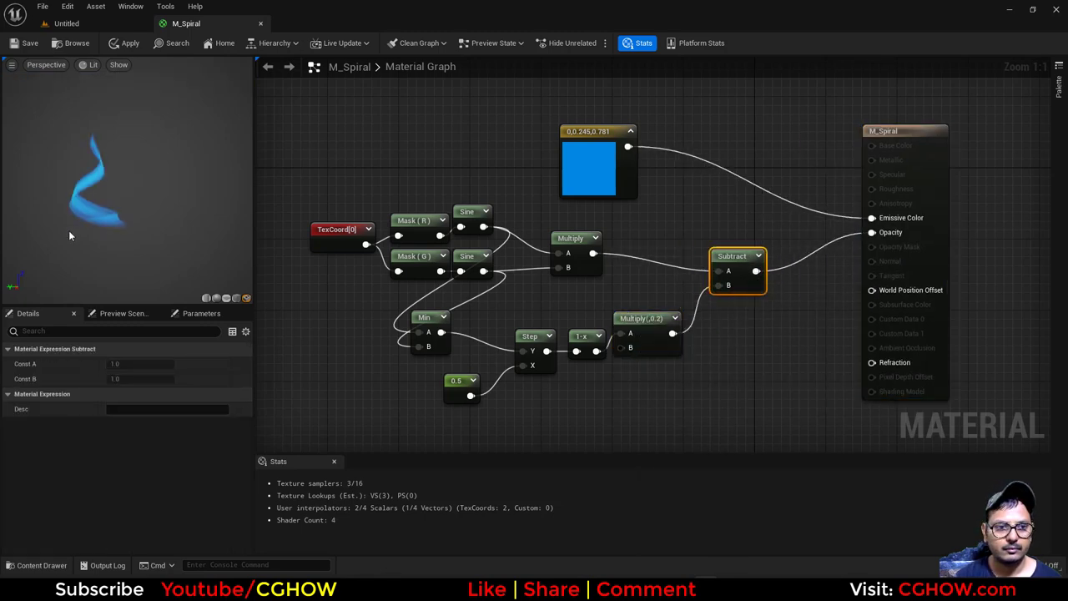
{"action": "left_click_drag", "start_coordinate": [70, 236], "coordinate": [137, 236]}
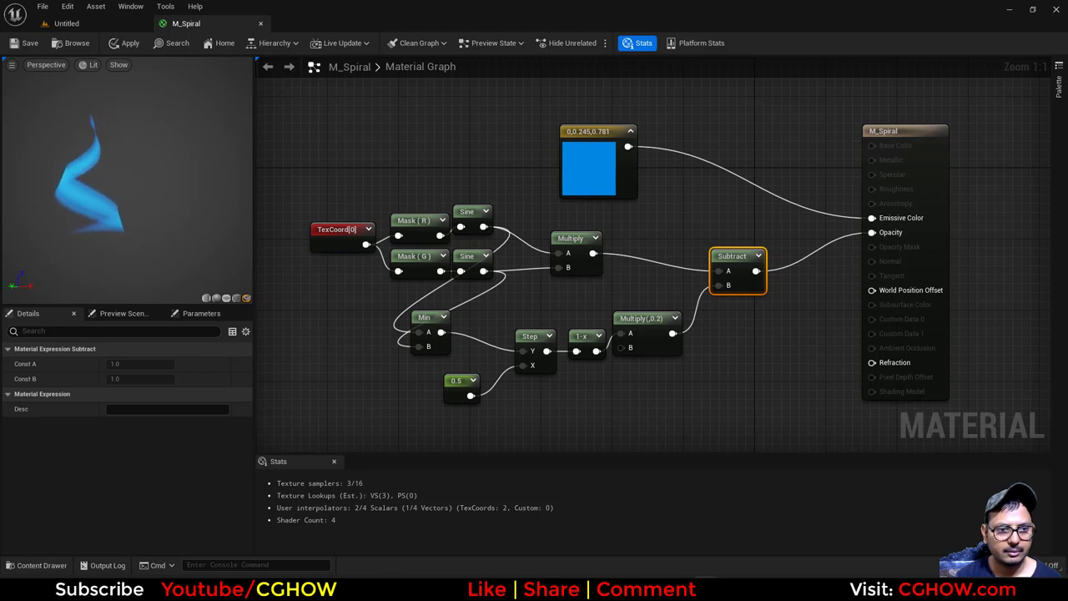
- Add a Lerp node with the blue color in A and the 0.2 Multiply as Alpha, and feed it to Emissive Color
{"action": "right_click_drag", "start_coordinate": [655, 284], "coordinate": [649, 329]}
{"action": "left_click_drag", "start_coordinate": [592, 221], "coordinate": [655, 189]}
{"action": "left_click", "coordinate": [627, 201]}
{"action": "left_click", "coordinate": [639, 172]}
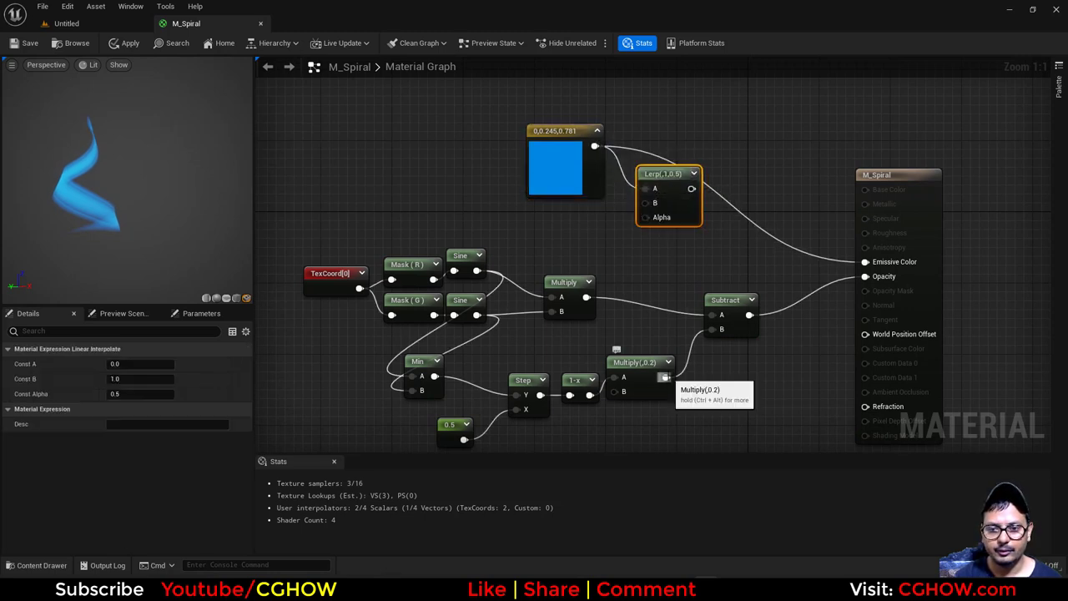
{"action": "left_click_drag", "start_coordinate": [666, 377], "coordinate": [895, 276]}
{"action": "left_click_drag", "start_coordinate": [677, 207], "coordinate": [699, 209]}
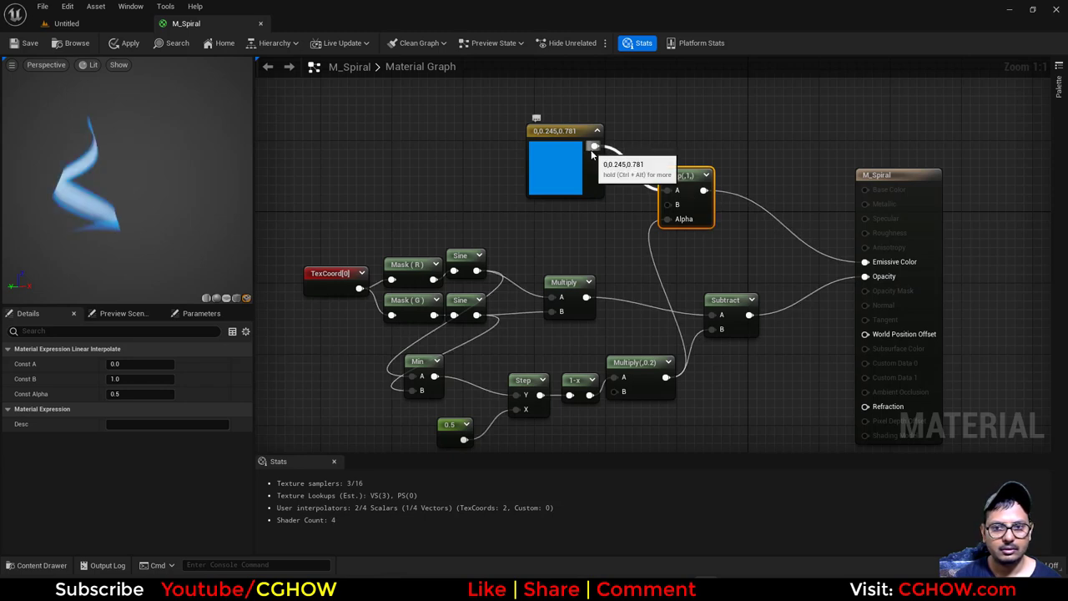
- Add a Constant of 0 below the blue color and connect it to the Lerp's B input
{"action": "left_click", "coordinate": [600, 221]}
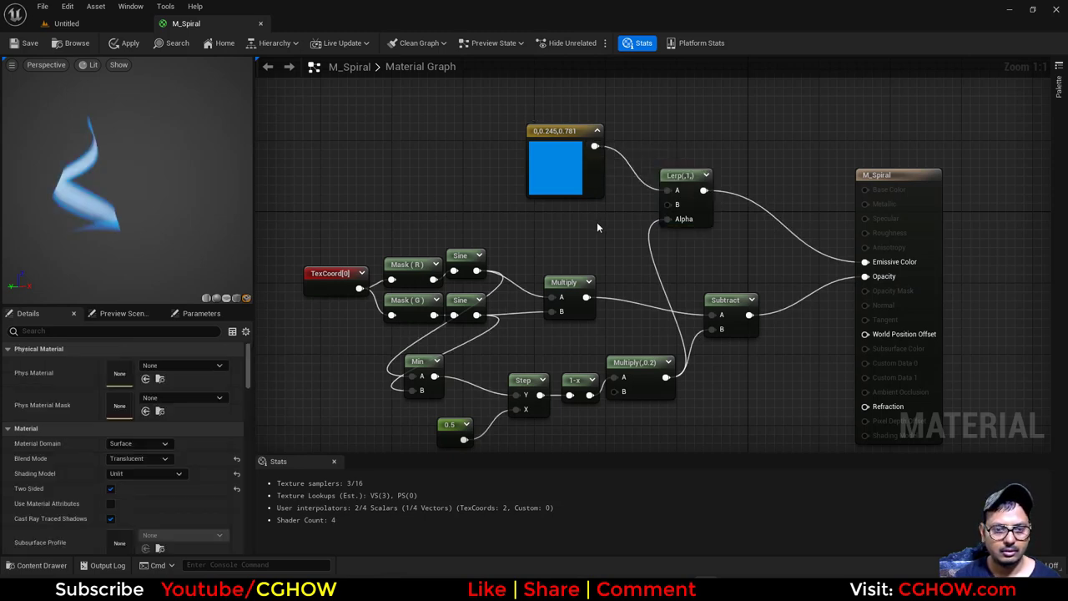
{"action": "left_click", "coordinate": [587, 212]}
{"action": "left_click_drag", "start_coordinate": [608, 235], "coordinate": [668, 218]}
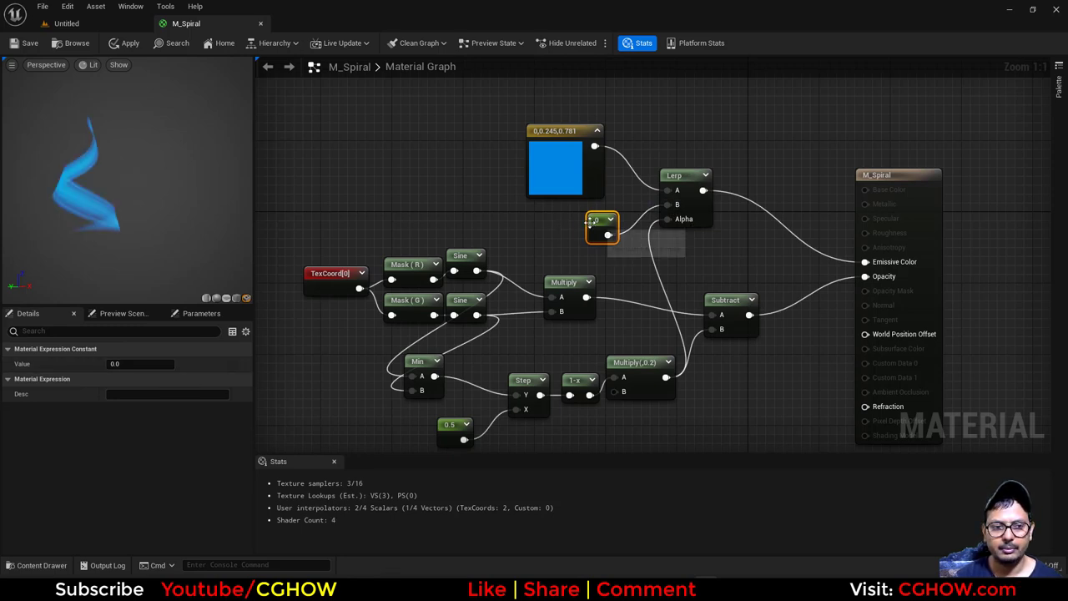
{"action": "left_click_drag", "start_coordinate": [594, 223], "coordinate": [569, 224]}
- Preview the 0.2 Multiply node and tune the Step's X constant, trying 0.2 and 0.8 before setting it to 0.6
{"action": "right_click", "coordinate": [653, 363]}
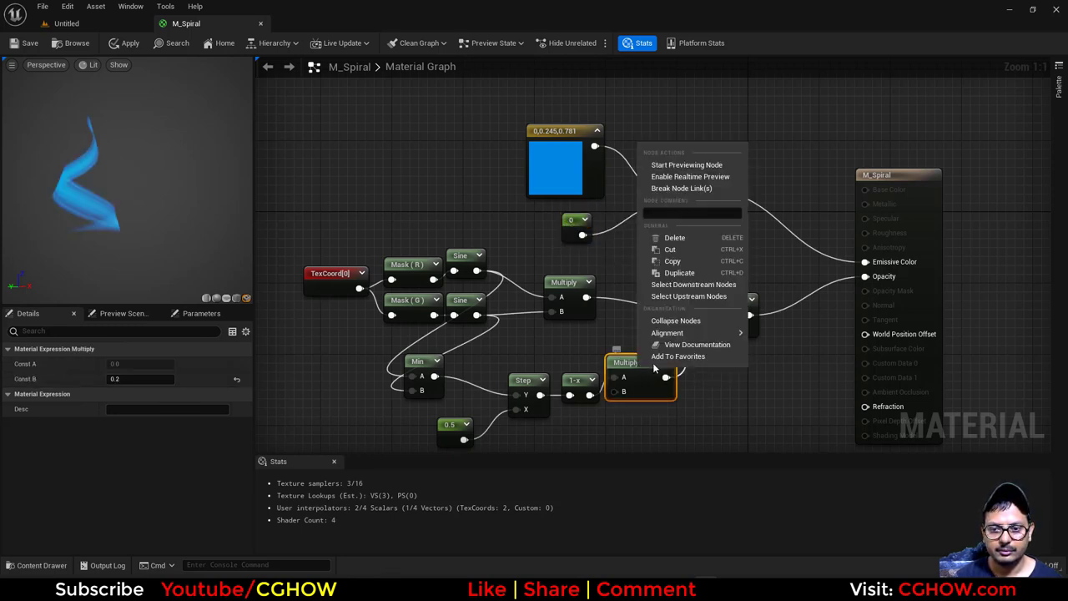
{"action": "left_click", "coordinate": [672, 164]}
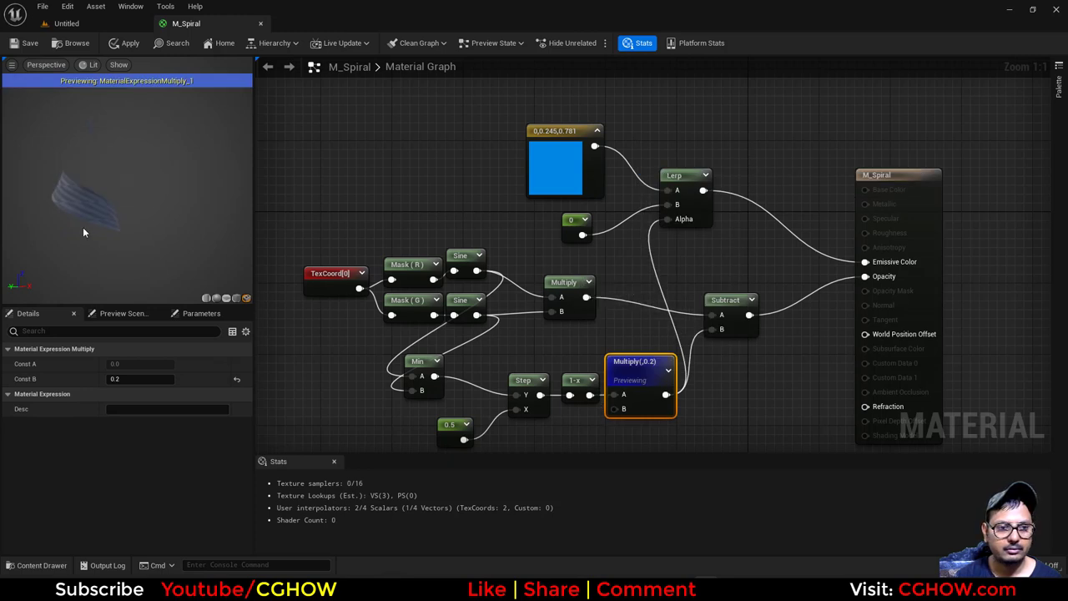
{"action": "left_click_drag", "start_coordinate": [90, 232], "coordinate": [126, 236]}
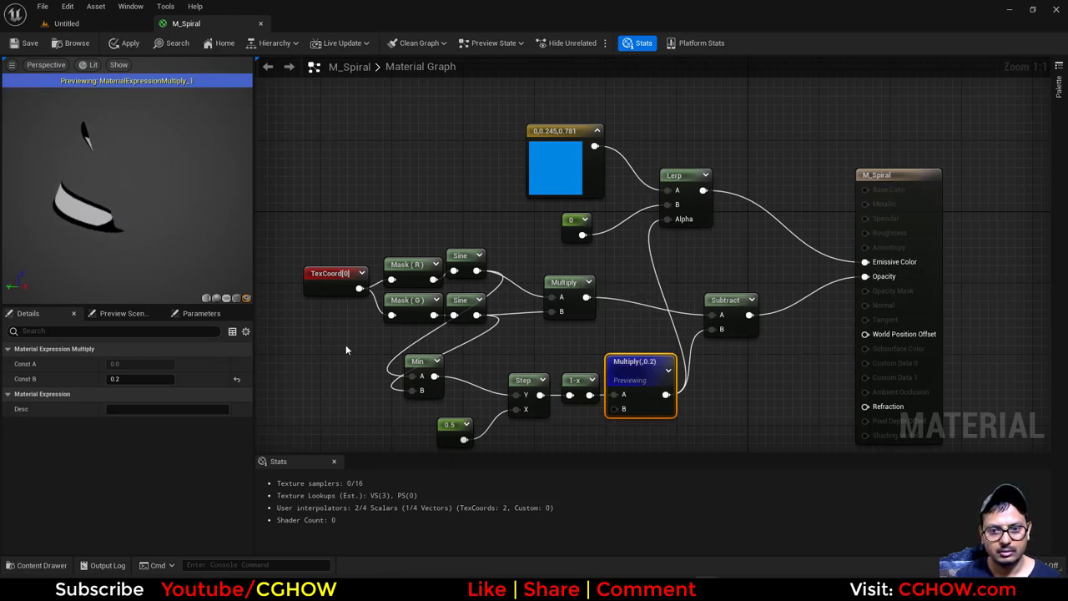
{"action": "left_click", "coordinate": [452, 428]}
{"action": "left_click", "coordinate": [117, 364]}
{"action": "type", "text": "2"}
{"action": "key", "text": "Return"}
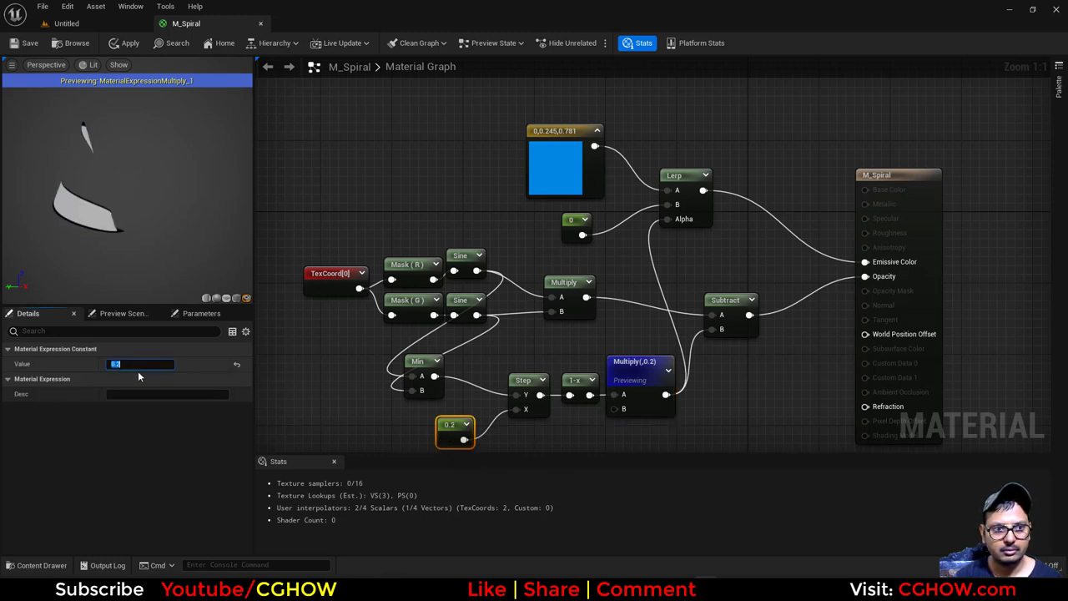
{"action": "type", "text": "0.8"}
{"action": "key", "text": "Return"}
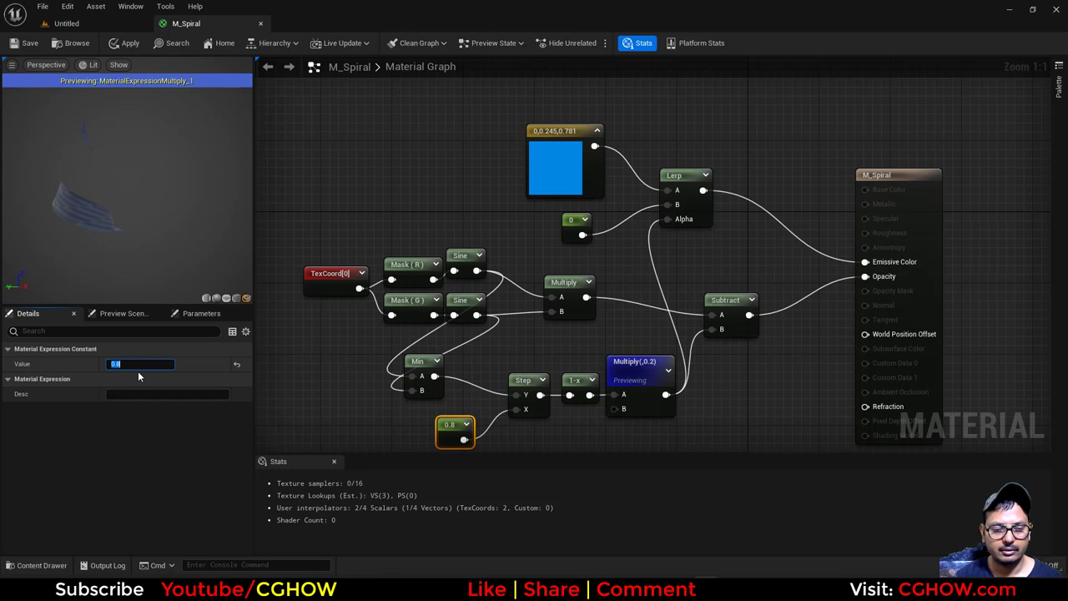
{"action": "type", "text": "0.6"}
{"action": "key", "text": "Return"}
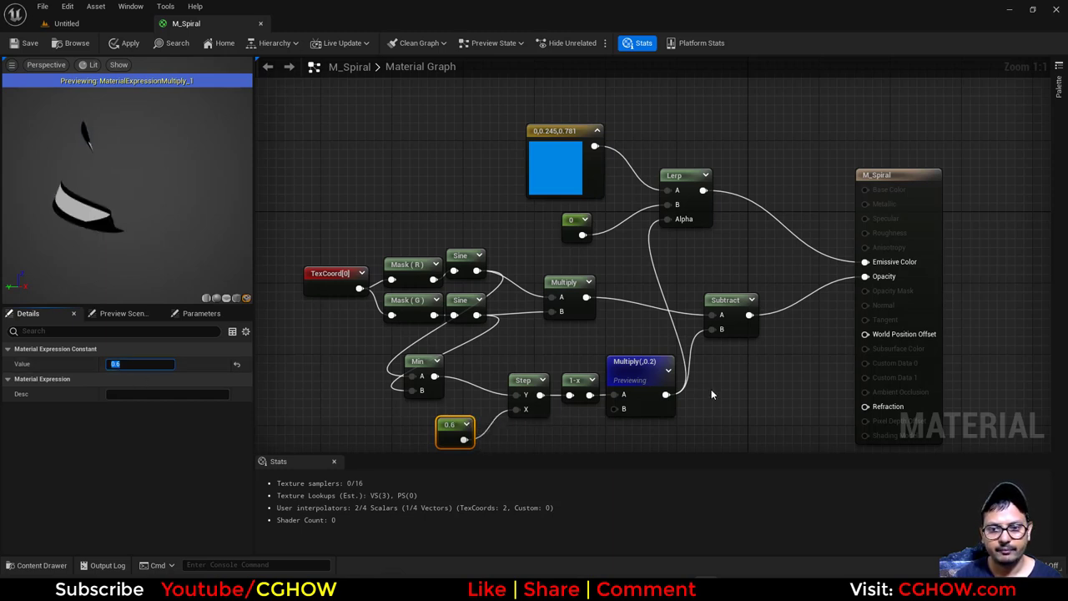
- Preview the Lerp node on the spiral and try 0.1 as Const B of the Multiply feeding its Alpha
{"action": "right_click", "coordinate": [692, 196]}
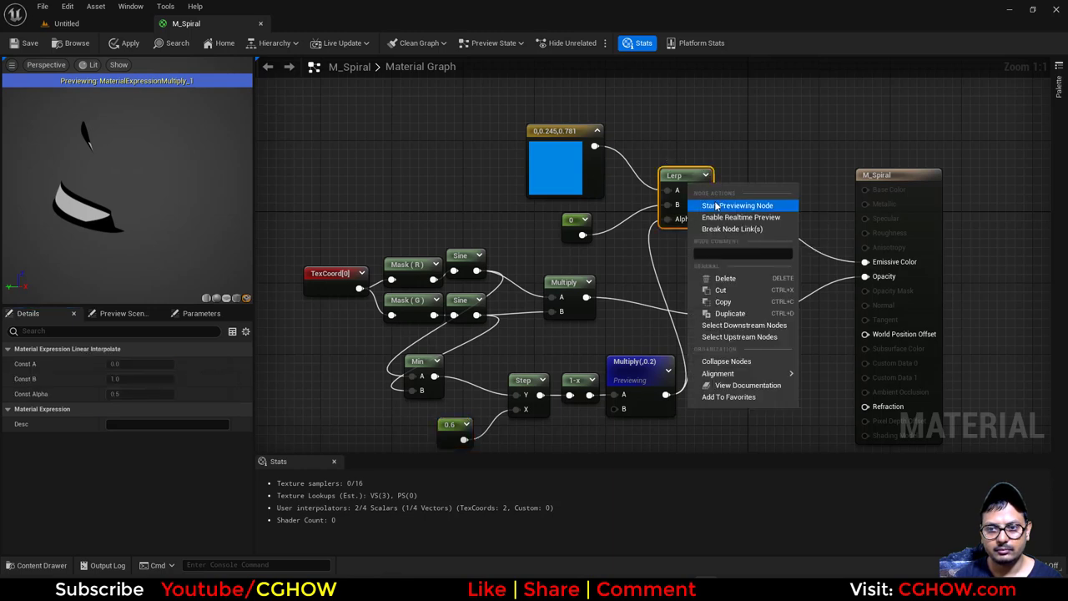
{"action": "left_click", "coordinate": [722, 207]}
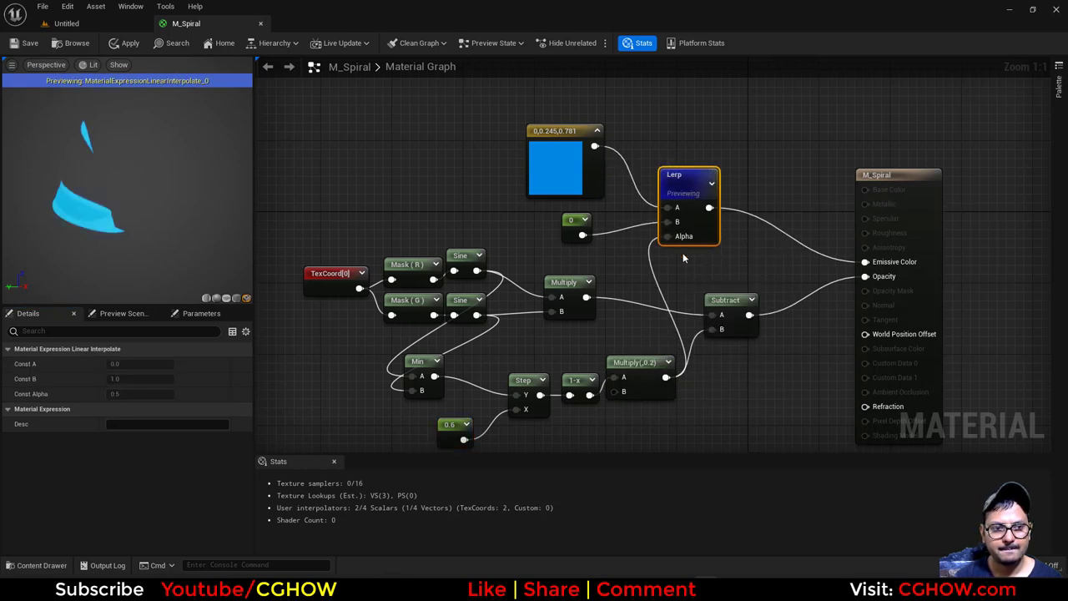
{"action": "left_click_drag", "start_coordinate": [213, 272], "coordinate": [249, 272]}
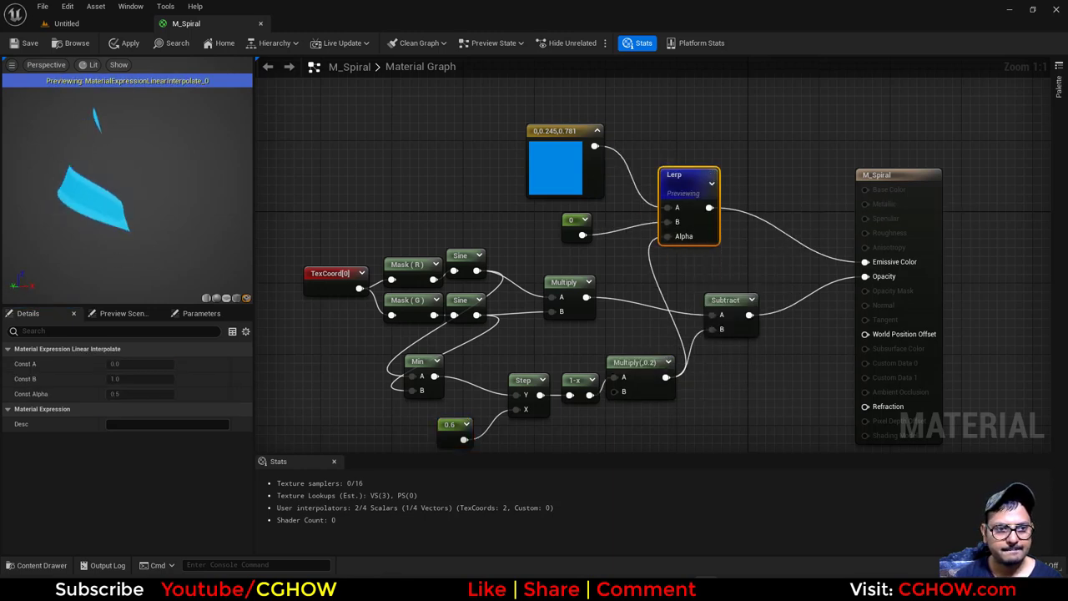
{"action": "left_click", "coordinate": [650, 393]}
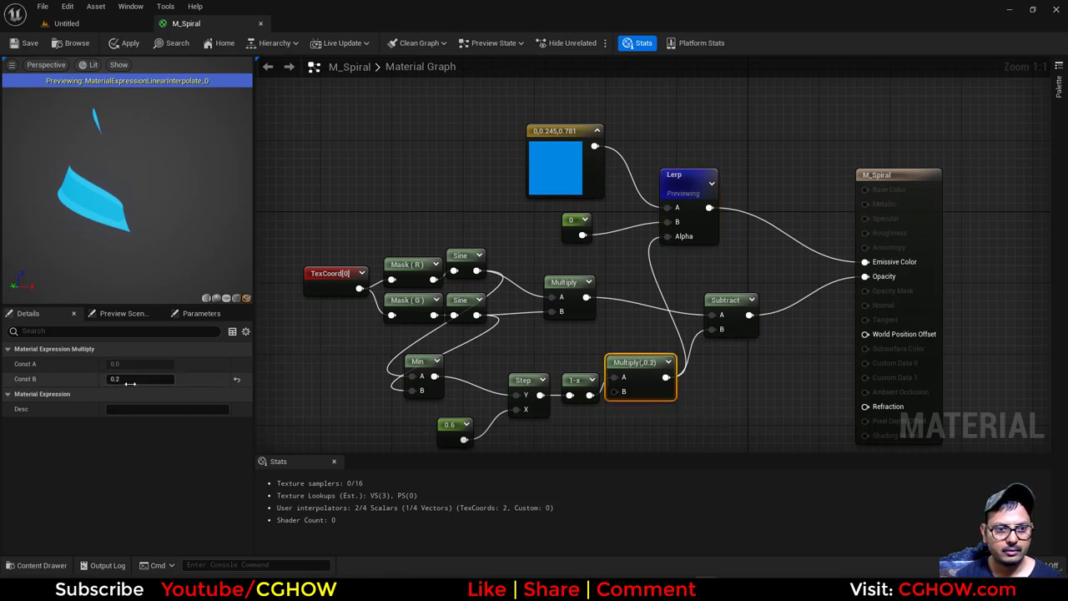
{"action": "type", "text": "0.1"}
{"action": "key", "text": "Return"}
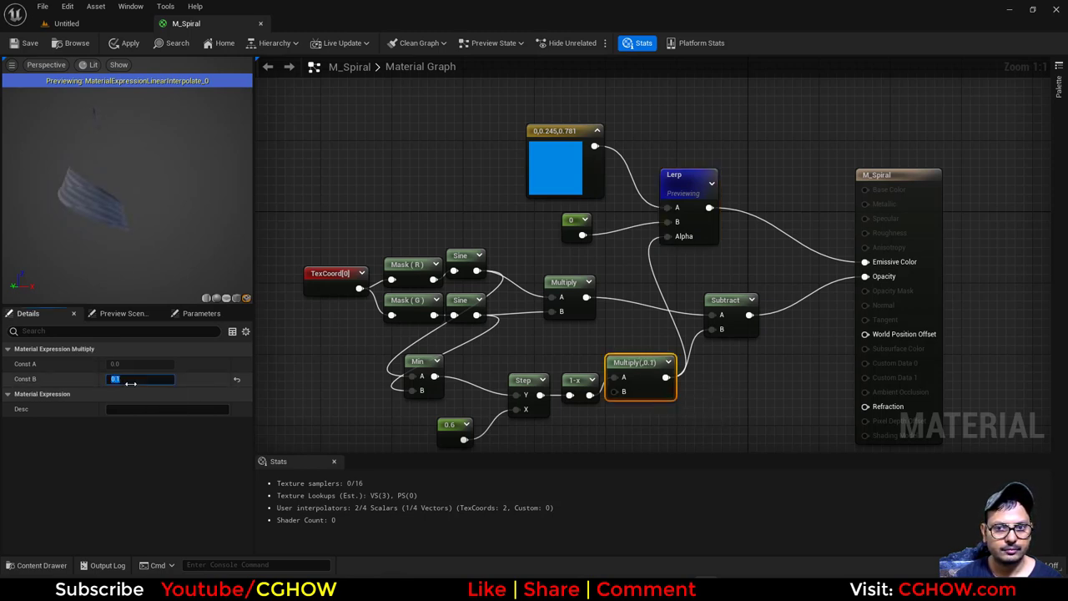
- Replace the Lerp's B constant with a black Constant3Vector placed under the blue color node
{"action": "left_click_drag", "start_coordinate": [550, 161], "coordinate": [559, 134]}
{"action": "left_click", "coordinate": [480, 193]}
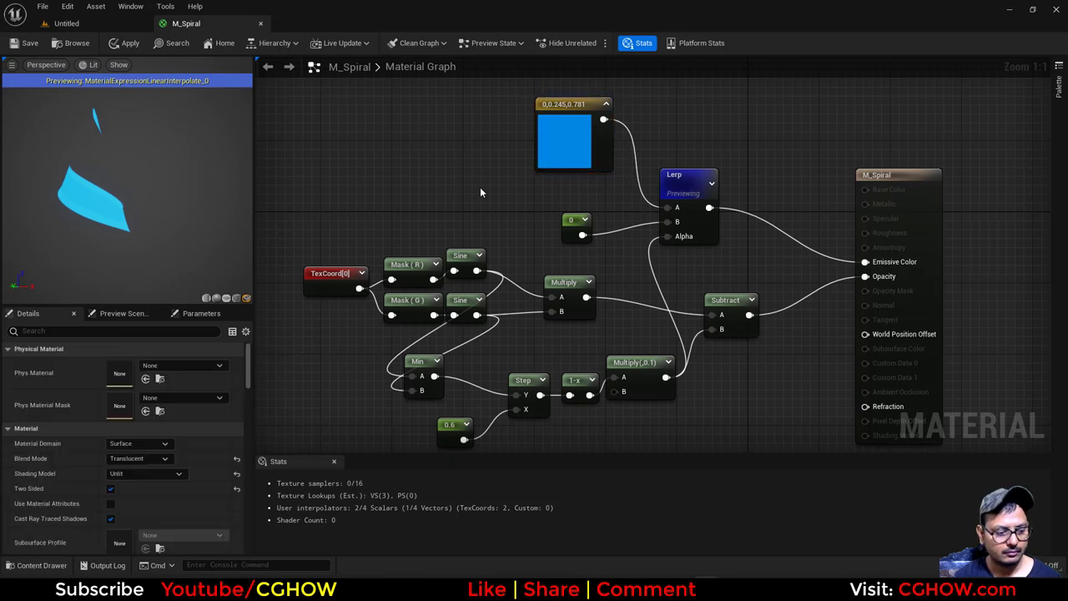
{"action": "left_click", "coordinate": [473, 182]}
{"action": "left_click_drag", "start_coordinate": [538, 204], "coordinate": [666, 222]}
{"action": "left_click", "coordinate": [574, 224]}
{"action": "key", "text": "Delete"}
{"action": "left_click_drag", "start_coordinate": [512, 233], "coordinate": [571, 230]}
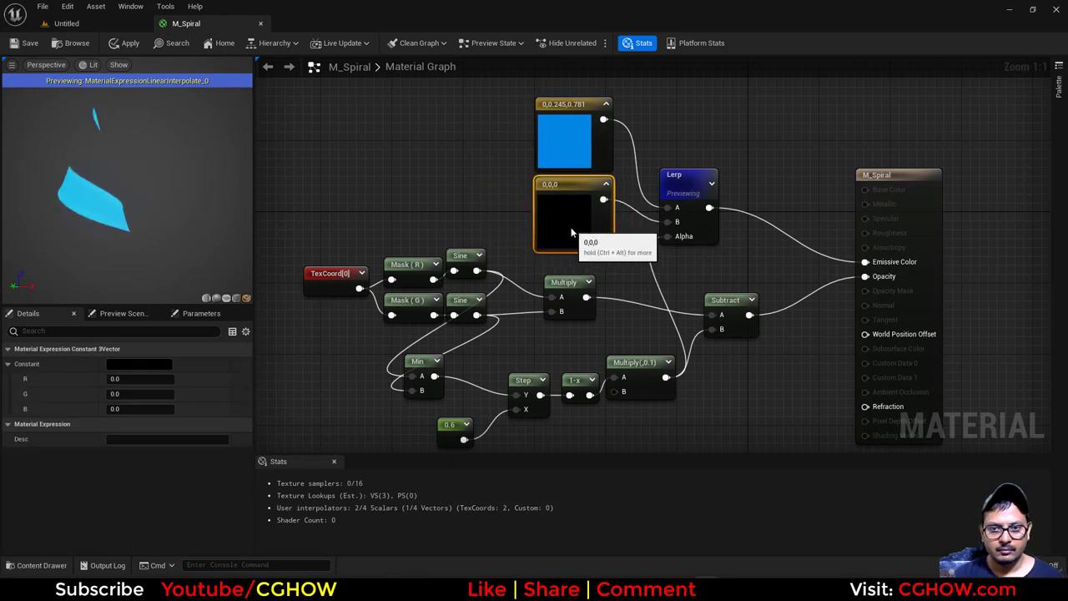
- Try 0.01 for the Const B of the Multiply driving the Lerp's Alpha, set it to 1, and stop previewing the Lerp
{"action": "left_click", "coordinate": [651, 389]}
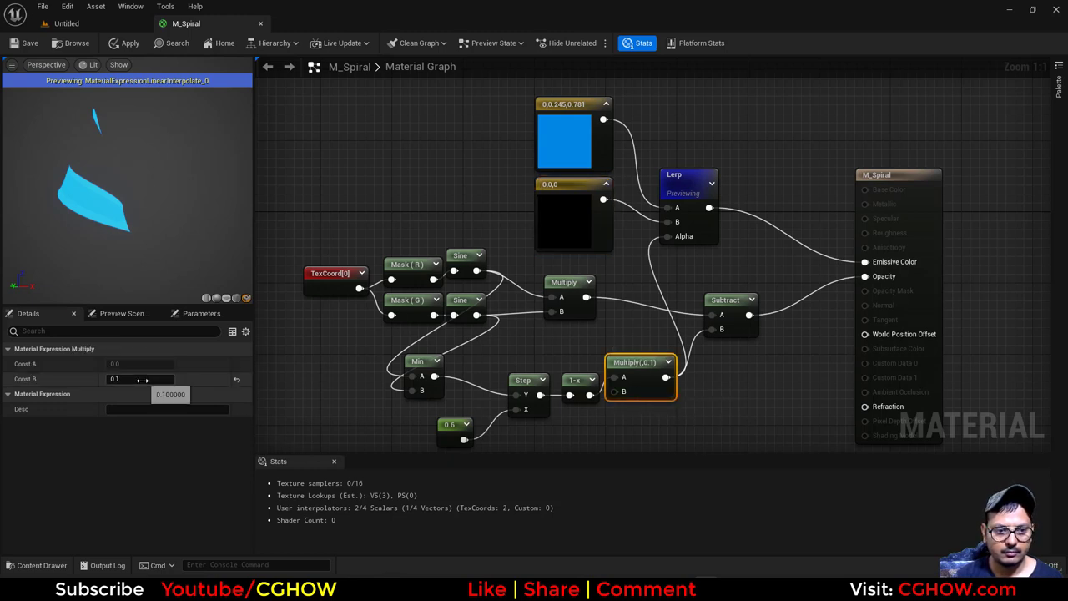
{"action": "left_click", "coordinate": [143, 381]}
{"action": "type", "text": "0.01"}
{"action": "key", "text": "Return"}
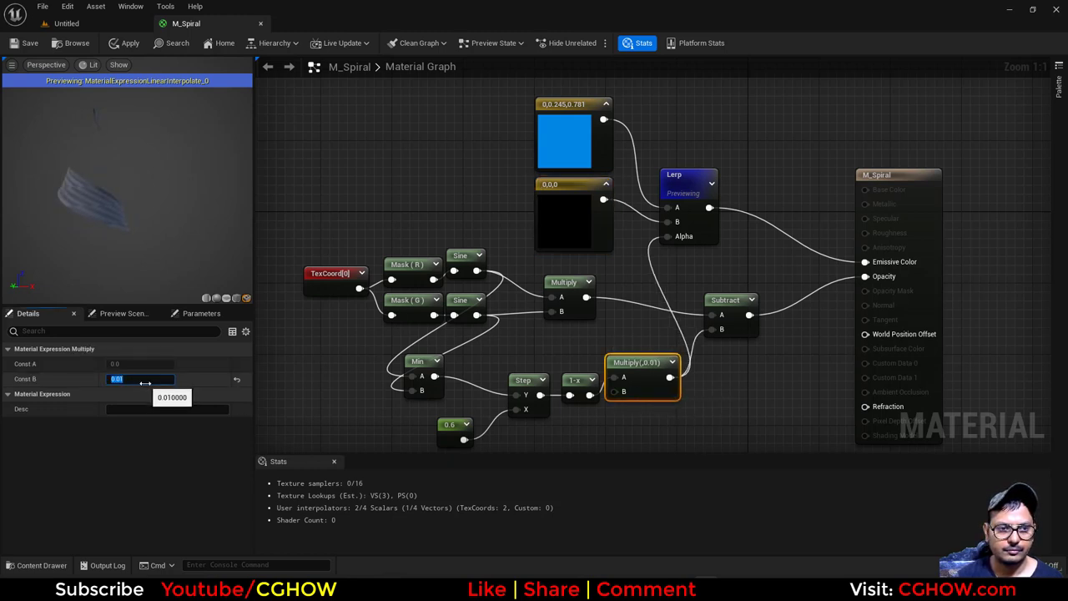
{"action": "type", "text": "1"}
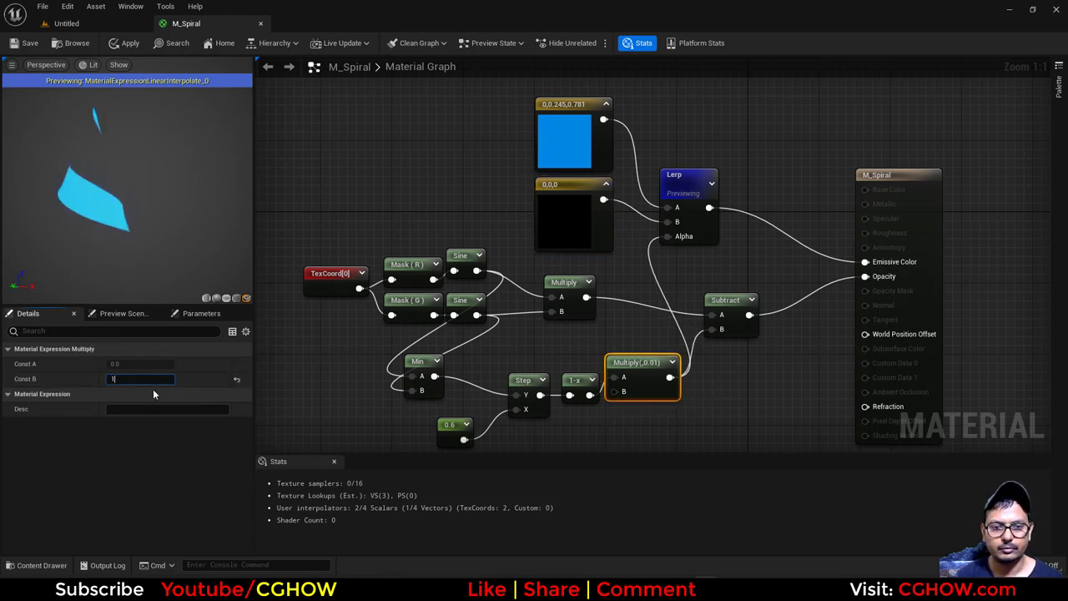
{"action": "key", "text": "Return"}
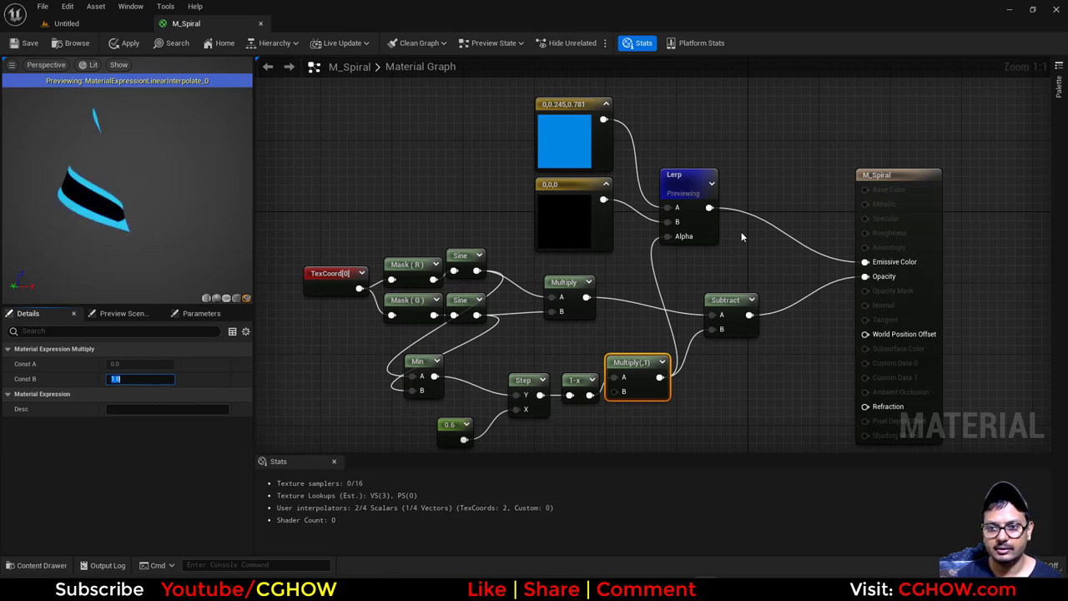
{"action": "right_click", "coordinate": [684, 207]}
{"action": "left_click", "coordinate": [709, 196]}
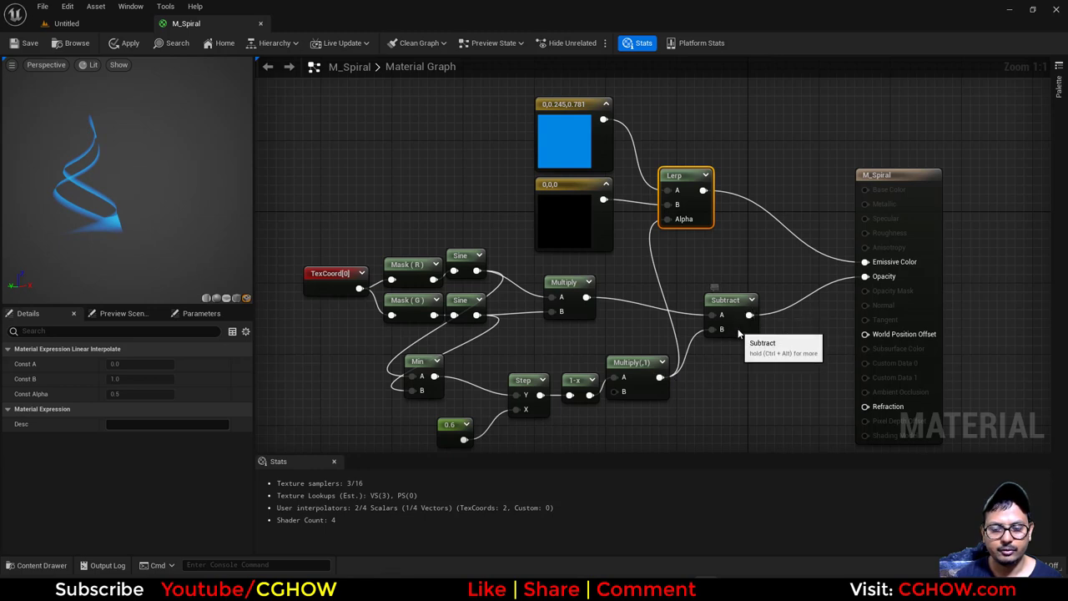
- Add a separate Multiply node with Const B 0.5 between the OneMinus output and the Subtract's B input
{"action": "left_click_drag", "start_coordinate": [734, 334], "coordinate": [762, 324]}
{"action": "left_click", "coordinate": [702, 372]}
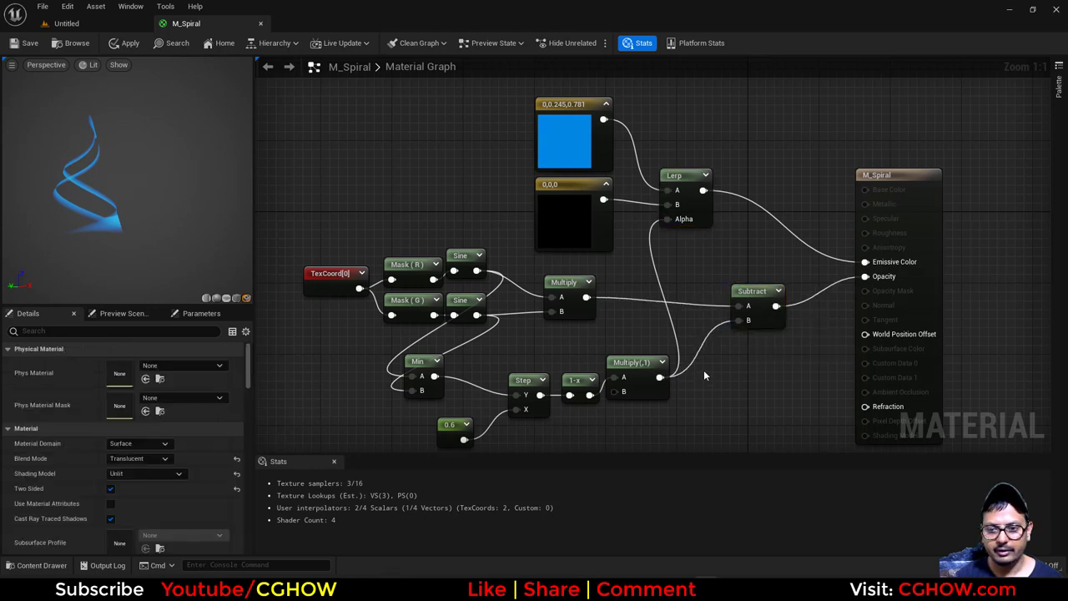
{"action": "key", "text": "m"}
{"action": "left_click", "coordinate": [704, 370]}
{"action": "left_click_drag", "start_coordinate": [590, 395], "coordinate": [741, 322]}
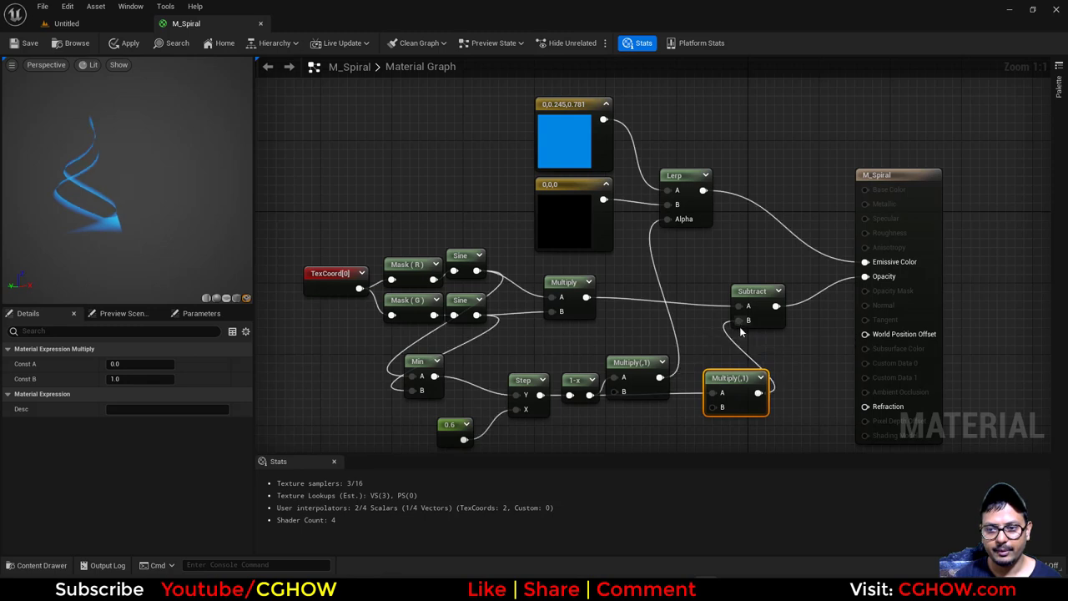
{"action": "left_click", "coordinate": [132, 378]}
{"action": "type", "text": ".5"}
{"action": "key", "text": "Return"}
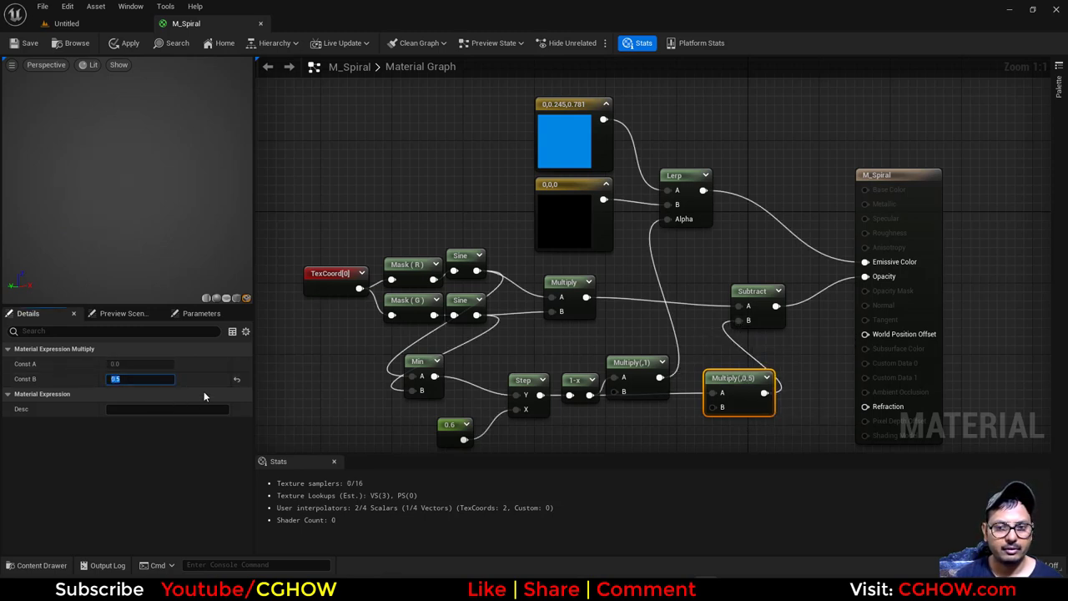
- Examine the spiral's ribbon edges and darker center up close in the material preview
{"action": "mouse_move", "coordinate": [125, 209]}
{"action": "left_mouse_down"}
{"action": "mouse_move", "coordinate": [209, 209]}
{"action": "mouse_move", "coordinate": [94, 212]}
{"action": "mouse_move", "coordinate": [103, 222]}
{"action": "mouse_move", "coordinate": [125, 222]}
{"action": "mouse_move", "coordinate": [129, 196]}
{"action": "mouse_move", "coordinate": [109, 201]}
{"action": "left_mouse_up"}
{"action": "right_click_drag", "start_coordinate": [529, 382], "coordinate": [493, 383]}
{"action": "right_click_drag", "start_coordinate": [417, 447], "coordinate": [456, 393]}
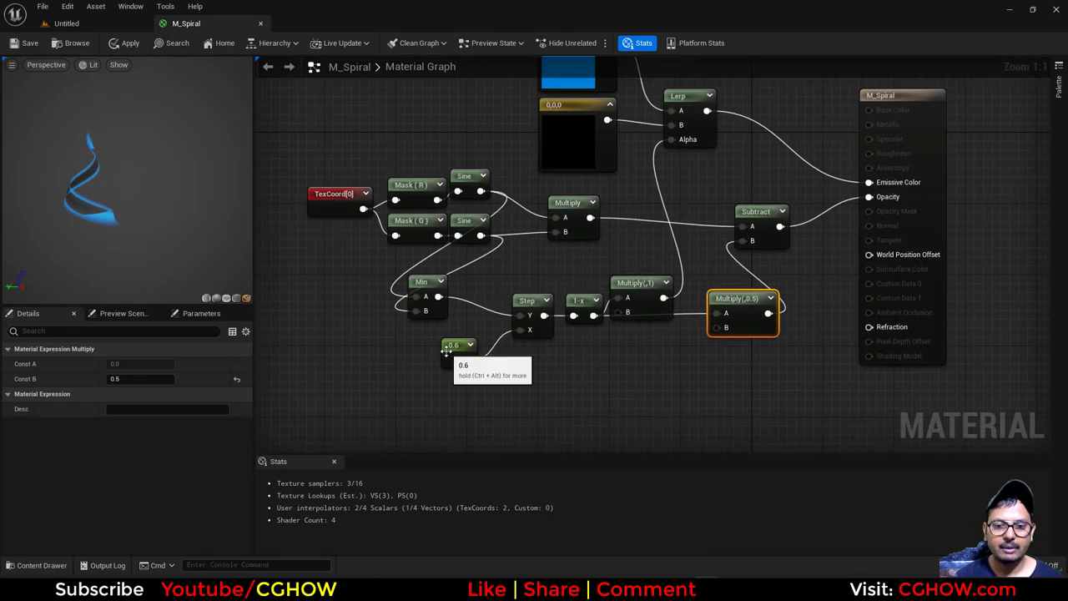
{"action": "left_click_drag", "start_coordinate": [134, 232], "coordinate": [125, 228]}
{"action": "scroll", "coordinate": [59, 249], "scroll_direction": "up", "scroll_amount": 5}
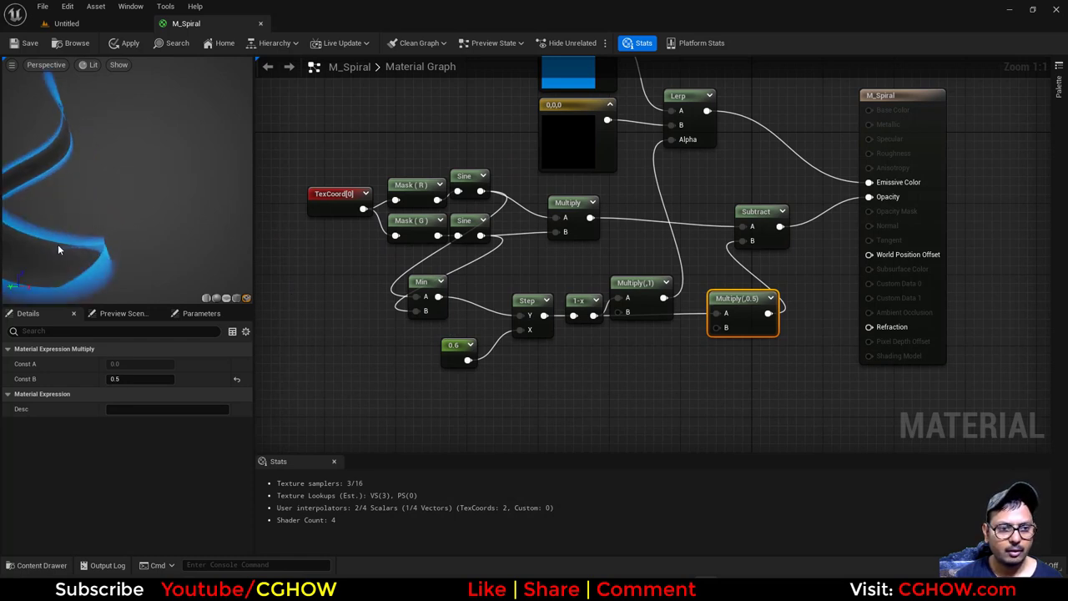
- Move the Multiply that drives the Lerp's Alpha up and away from the wire between OneMinus and the 0.5 Multiply
{"action": "scroll", "coordinate": [72, 289], "scroll_direction": "down", "scroll_amount": 5}
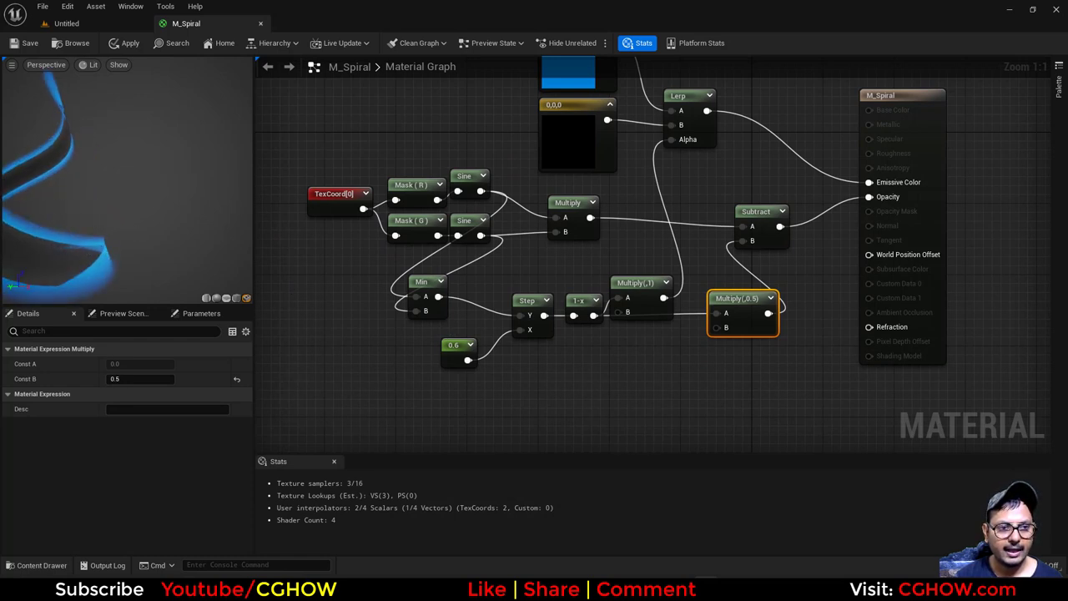
{"action": "right_click_drag", "start_coordinate": [551, 377], "coordinate": [551, 347]}
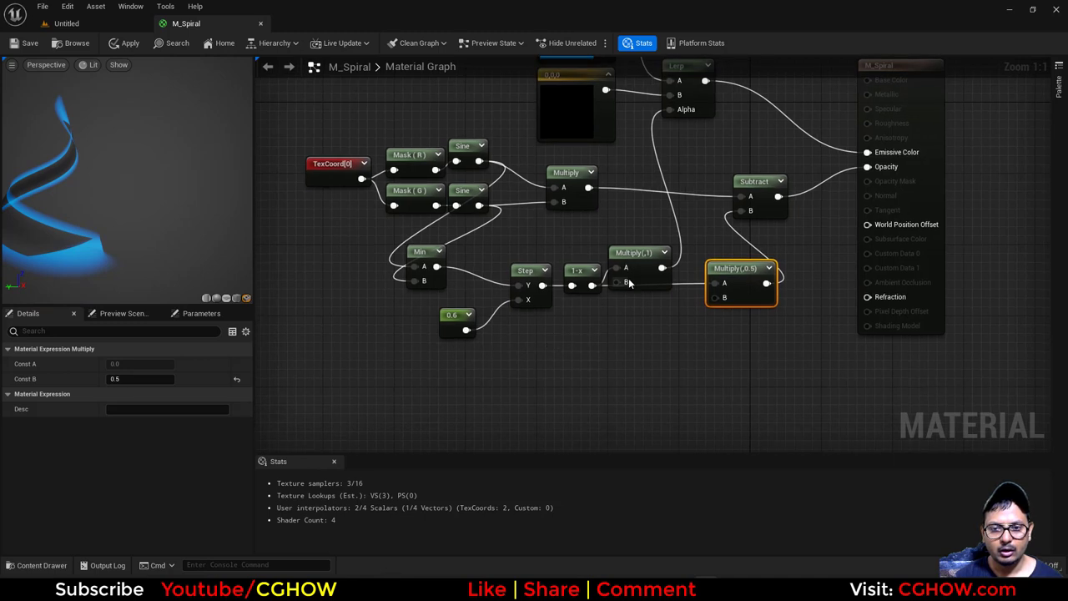
{"action": "left_click", "coordinate": [634, 272]}
{"action": "left_click_drag", "start_coordinate": [634, 272], "coordinate": [652, 254]}
{"action": "left_click_drag", "start_coordinate": [585, 348], "coordinate": [483, 287]}
{"action": "left_click", "coordinate": [572, 346]}
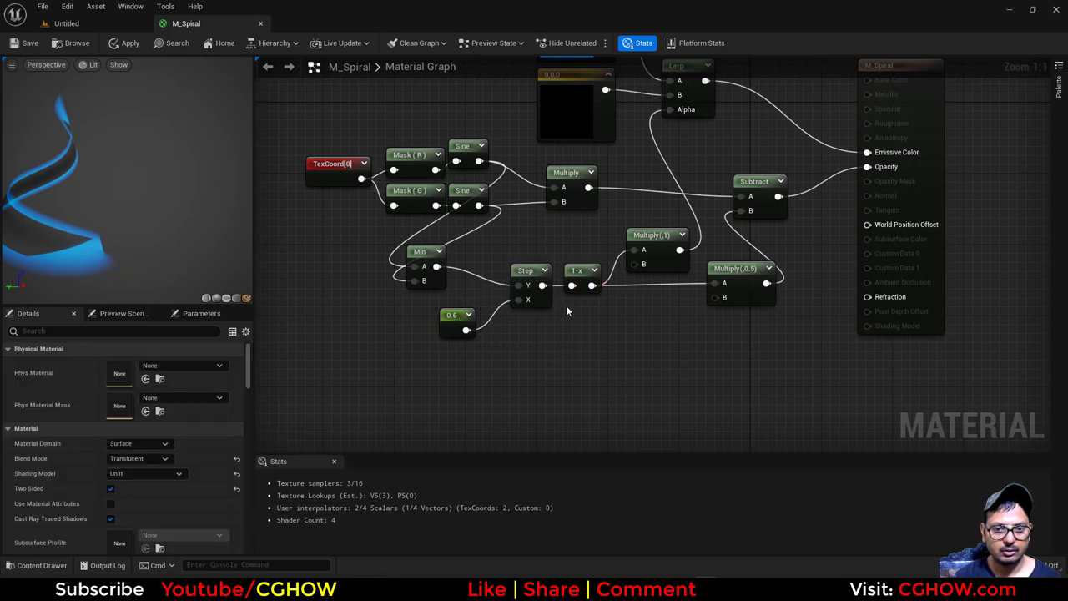
- Preview the OneMinus node on the spiral mesh to inspect the black-center mask
{"action": "right_click", "coordinate": [576, 277]}
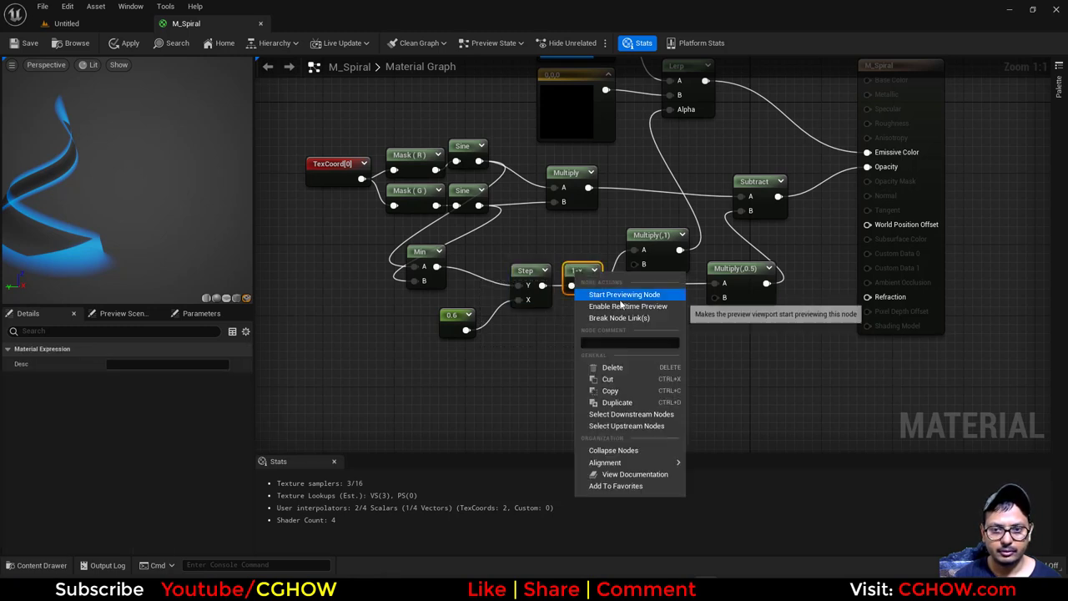
{"action": "left_click", "coordinate": [614, 286]}
{"action": "left_click_drag", "start_coordinate": [582, 279], "coordinate": [572, 261]}
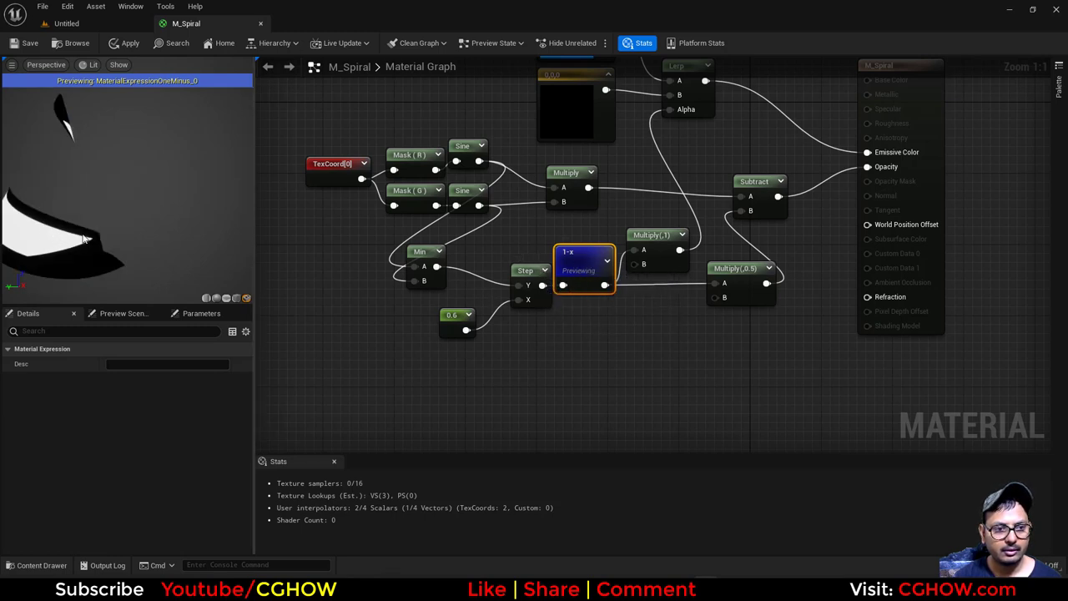
{"action": "left_click", "coordinate": [584, 337]}
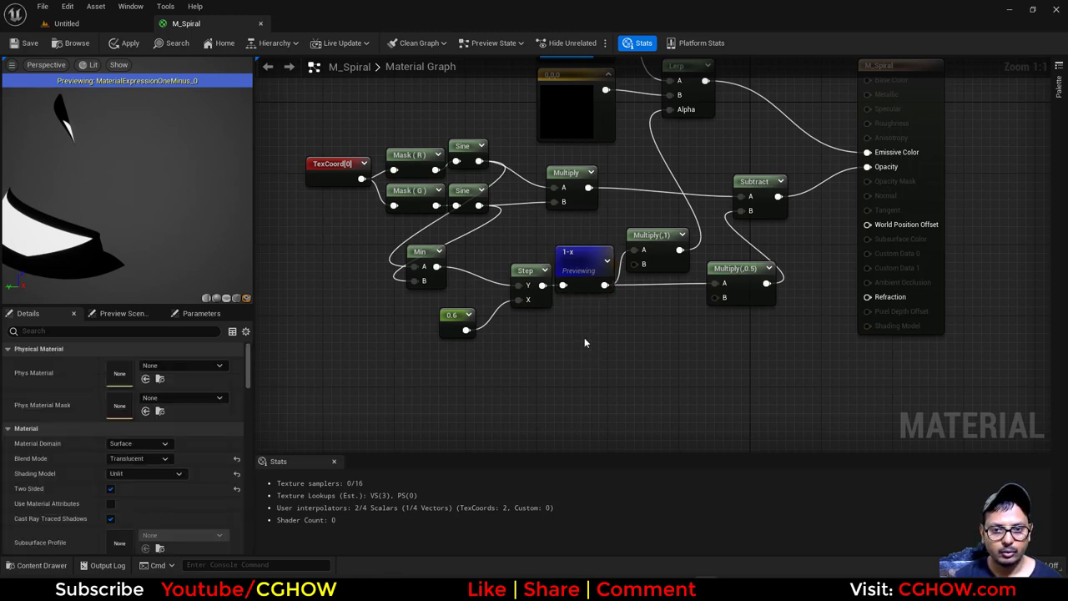
- Duplicate the Step and OneMinus nodes below the originals and feed the Min output into the copied Step's Y input
{"action": "left_click_drag", "start_coordinate": [584, 337], "coordinate": [531, 289]}
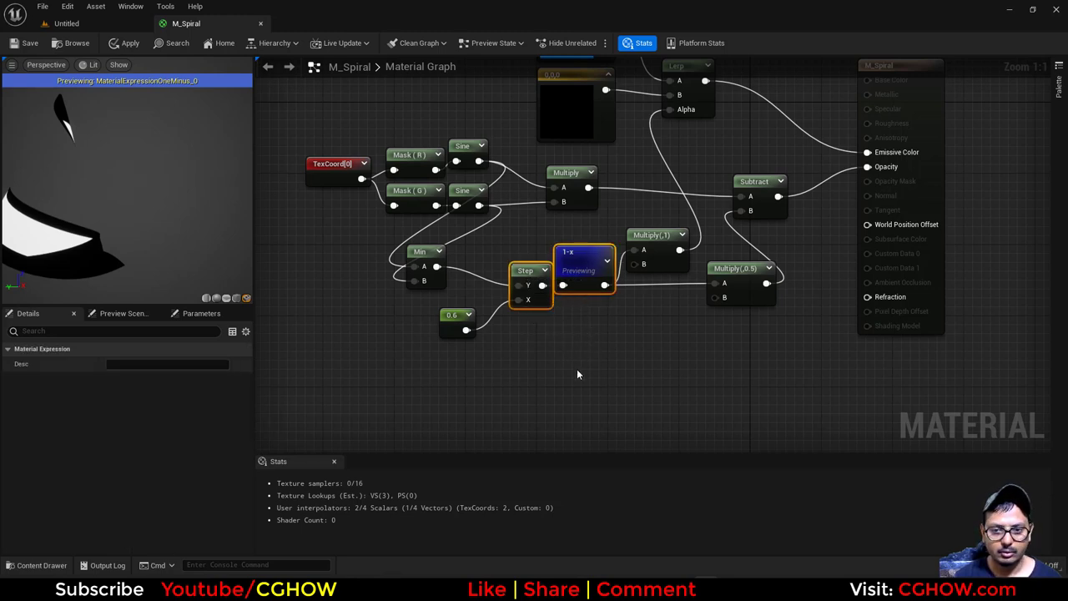
{"action": "key", "text": "ctrl+w"}
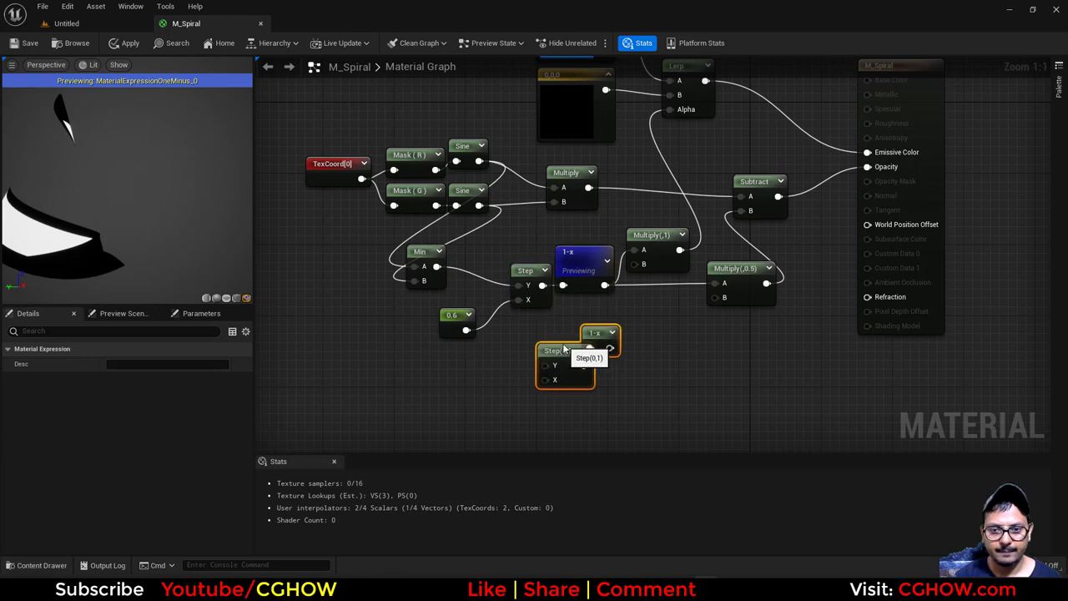
{"action": "left_click_drag", "start_coordinate": [437, 266], "coordinate": [558, 386]}
{"action": "left_click", "coordinate": [581, 393]}
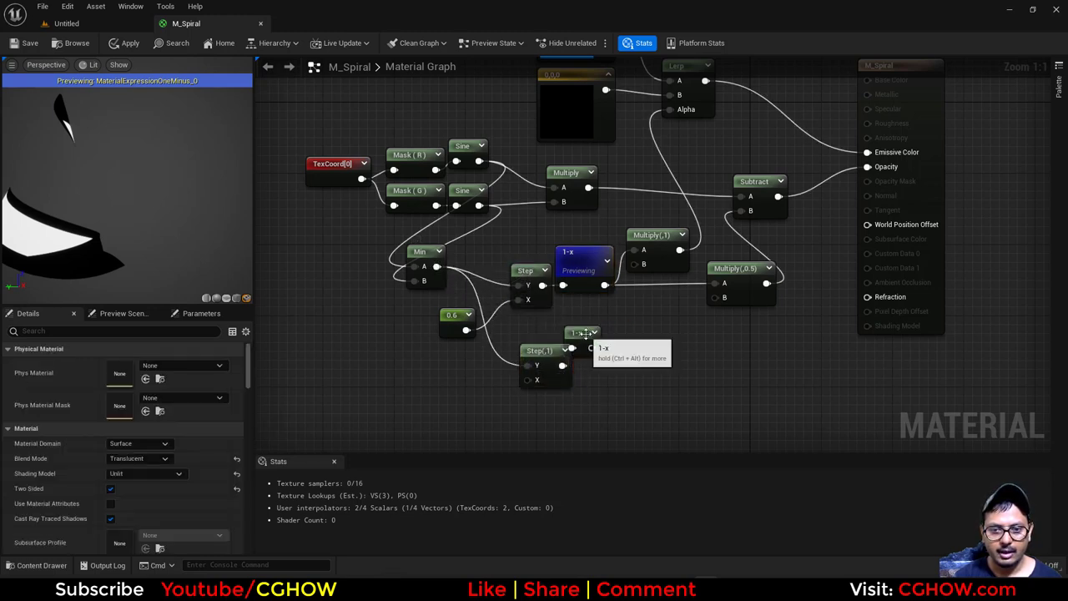
{"action": "left_click_drag", "start_coordinate": [585, 333], "coordinate": [602, 342]}
{"action": "left_click", "coordinate": [549, 380]}
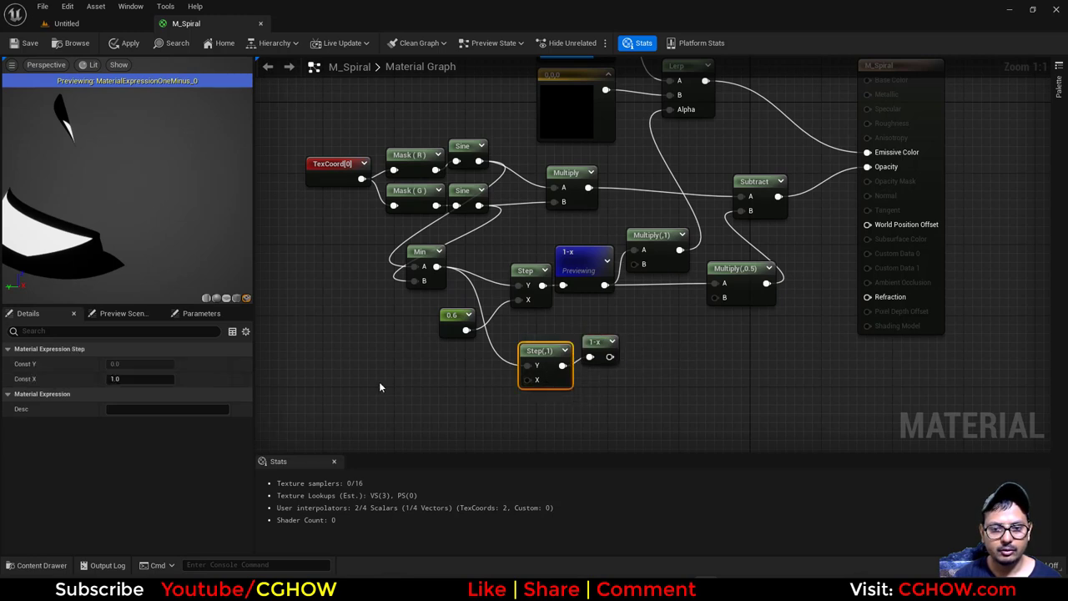
- Convert the 0.6 constant feeding the original Step into a scalar parameter named black_center
{"action": "right_click", "coordinate": [451, 324]}
{"action": "left_click", "coordinate": [493, 356]}
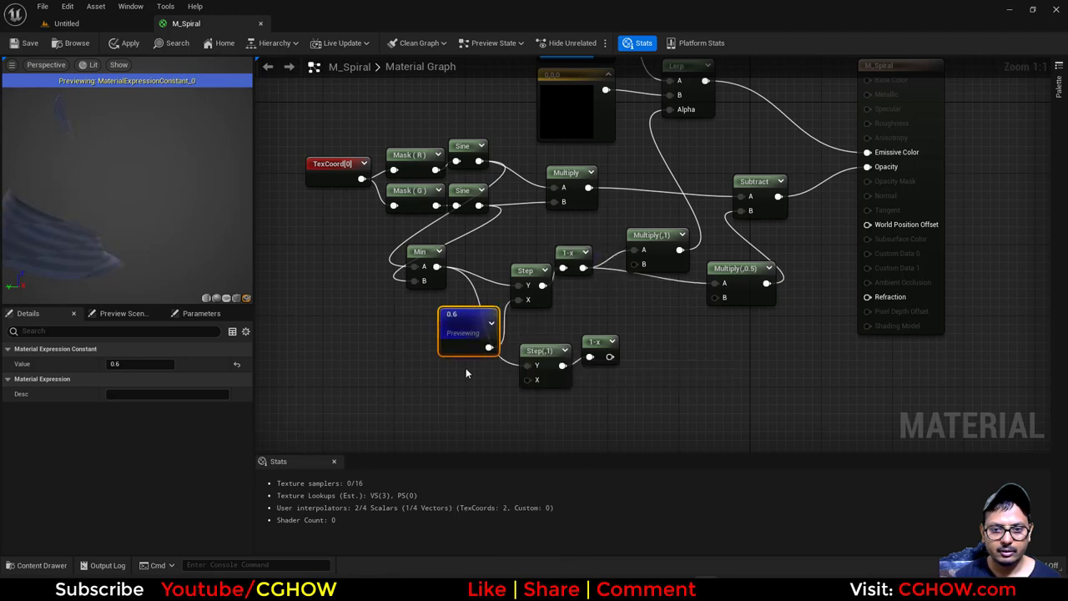
{"action": "right_click", "coordinate": [461, 315]}
{"action": "left_click", "coordinate": [502, 336]}
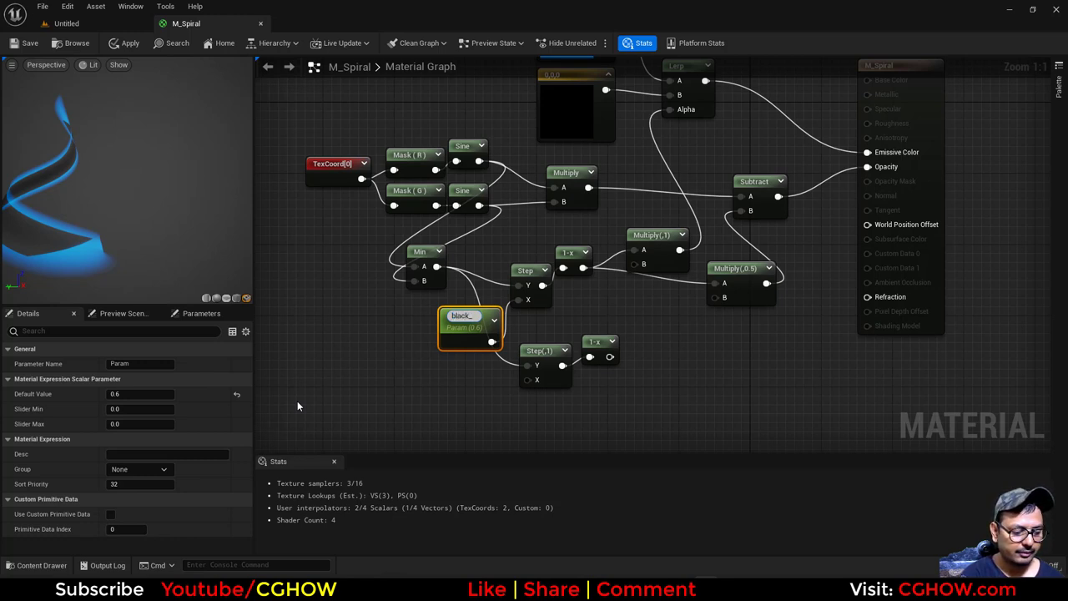
{"action": "type", "text": "r"}
{"action": "key", "text": "Return"}
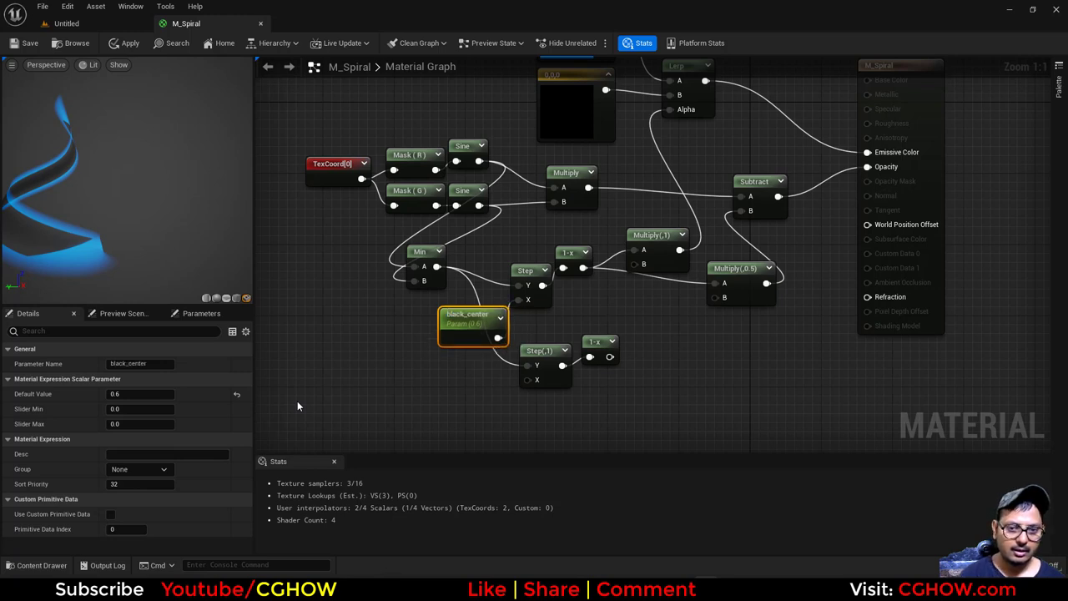
- Add a scalar parameter named glow_edge and connect it to the duplicated Step's X input
{"action": "left_click", "coordinate": [445, 380]}
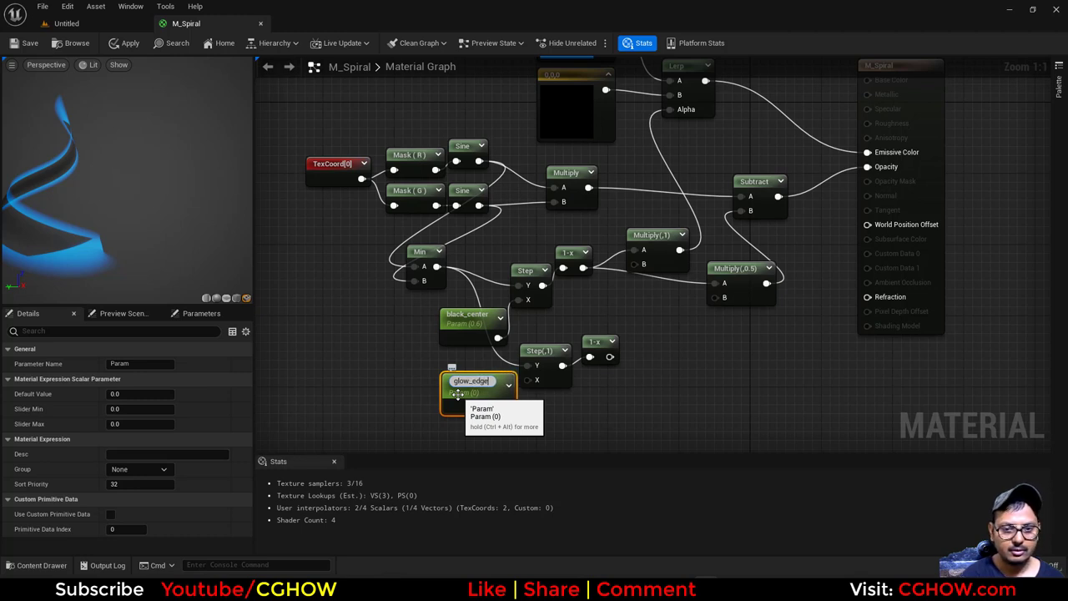
{"action": "key", "text": "Return"}
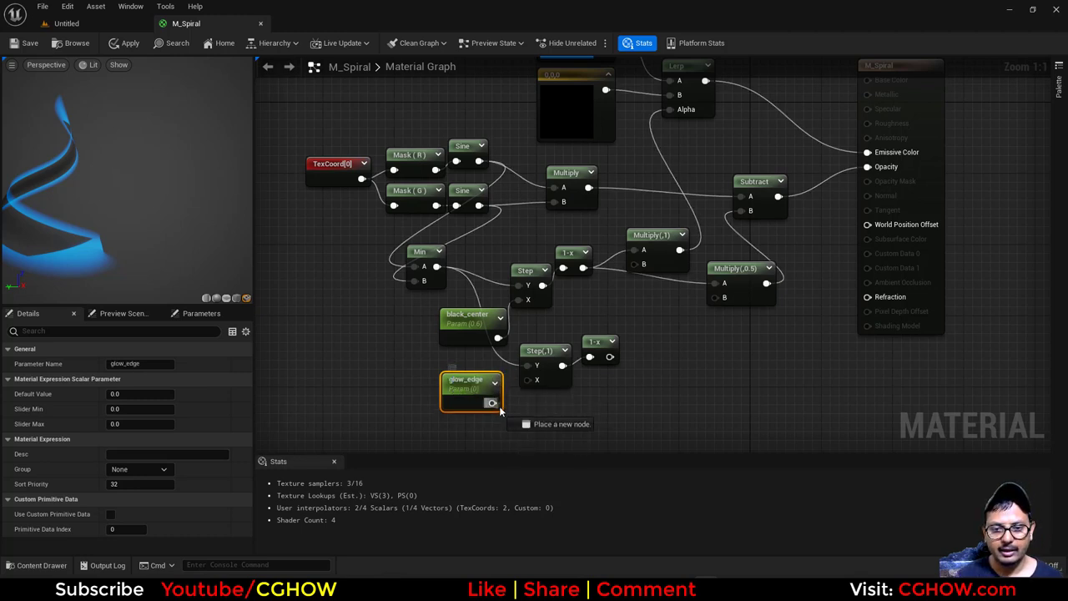
{"action": "left_click_drag", "start_coordinate": [500, 411], "coordinate": [528, 380]}
- Add a Subtract node with the duplicated OneMinus in A and the original OneMinus in B
{"action": "right_click", "coordinate": [642, 327]}
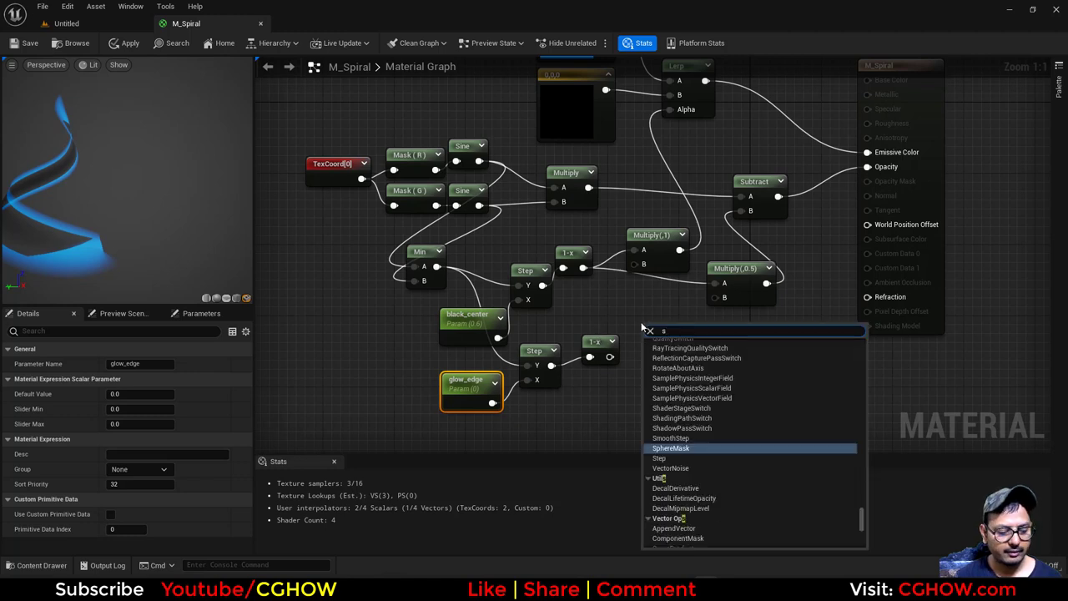
{"action": "type", "text": "sub"}
{"action": "left_click", "coordinate": [667, 411]}
{"action": "left_click_drag", "start_coordinate": [607, 356], "coordinate": [650, 344]}
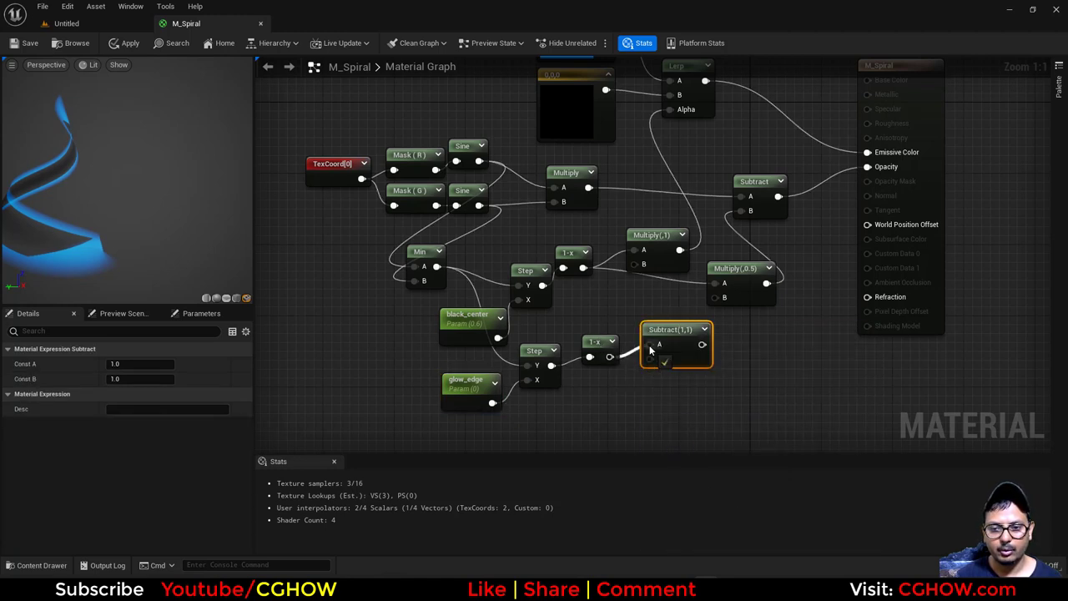
{"action": "left_click_drag", "start_coordinate": [583, 267], "coordinate": [660, 359]}
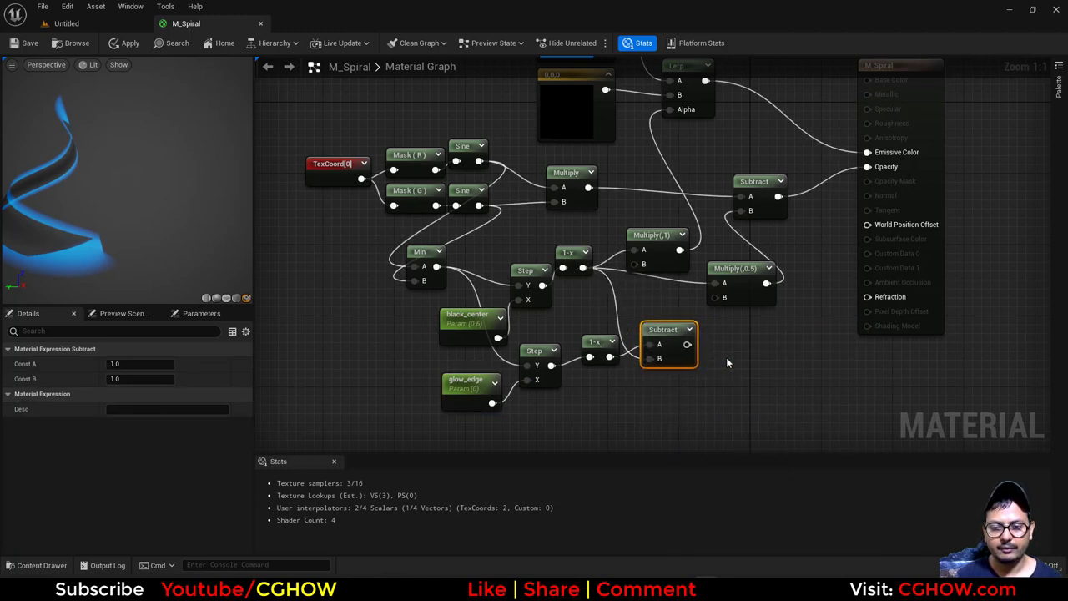
- Move the material output node farther out and sum both Subtract results in an Add node feeding Opacity
{"action": "right_click_drag", "start_coordinate": [889, 236], "coordinate": [821, 320]}
{"action": "left_click_drag", "start_coordinate": [867, 235], "coordinate": [971, 223]}
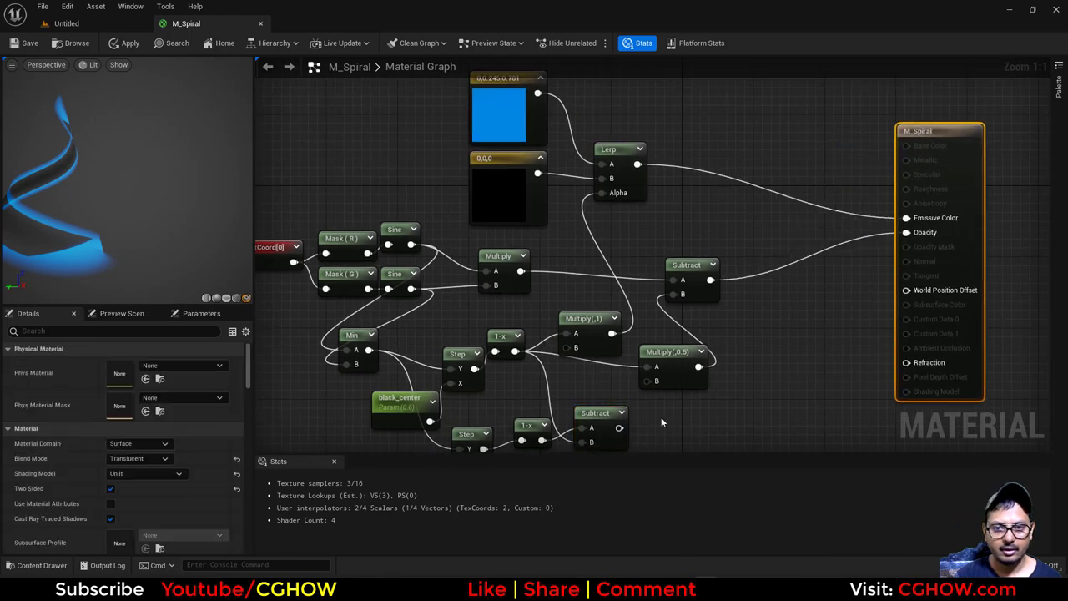
{"action": "right_click_drag", "start_coordinate": [661, 422], "coordinate": [657, 394]}
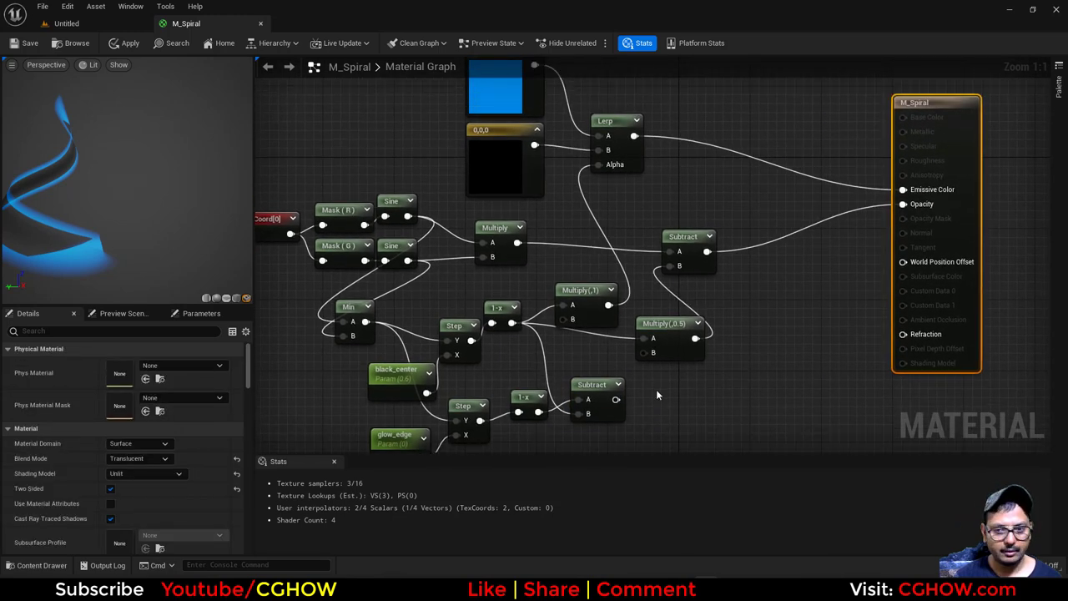
{"action": "left_click", "coordinate": [741, 228]}
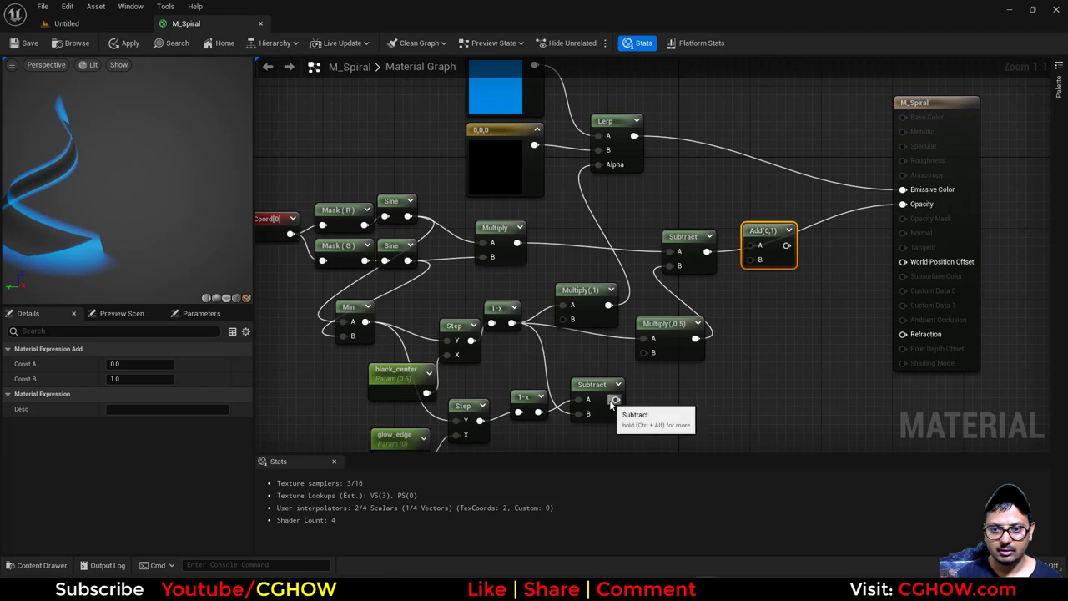
{"action": "left_click_drag", "start_coordinate": [616, 399], "coordinate": [920, 205]}
{"action": "right_click_drag", "start_coordinate": [717, 245], "coordinate": [705, 309]}
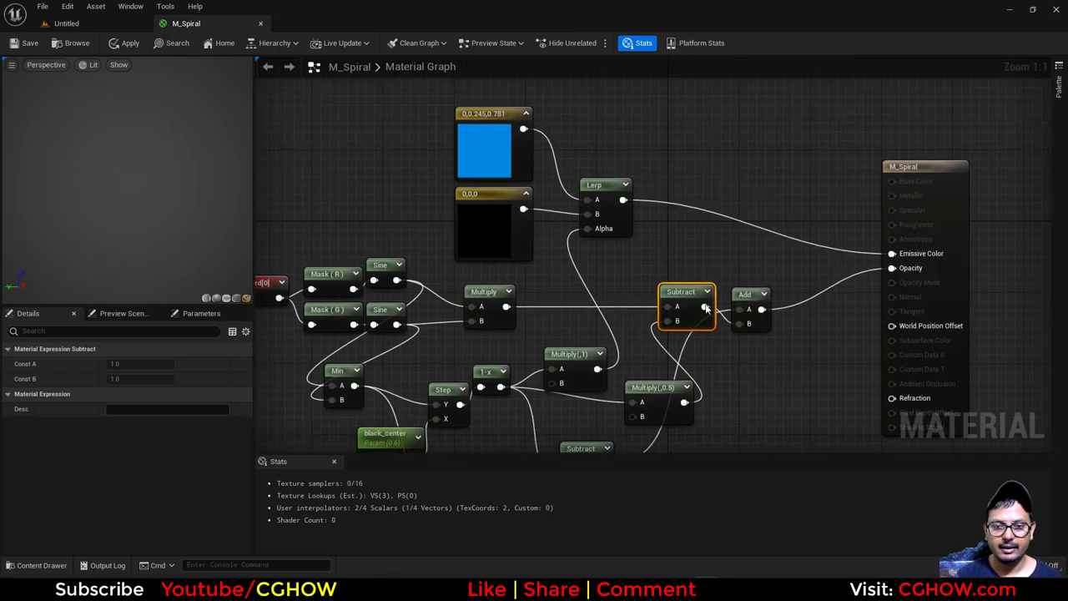
- Add a Multiply node with the blue color in A and the new edge-mask Subtract in B
{"action": "key", "text": "m"}
{"action": "left_click", "coordinate": [628, 128]}
{"action": "left_click_drag", "start_coordinate": [523, 129], "coordinate": [645, 144]}
{"action": "right_click_drag", "start_coordinate": [660, 242], "coordinate": [668, 171]}
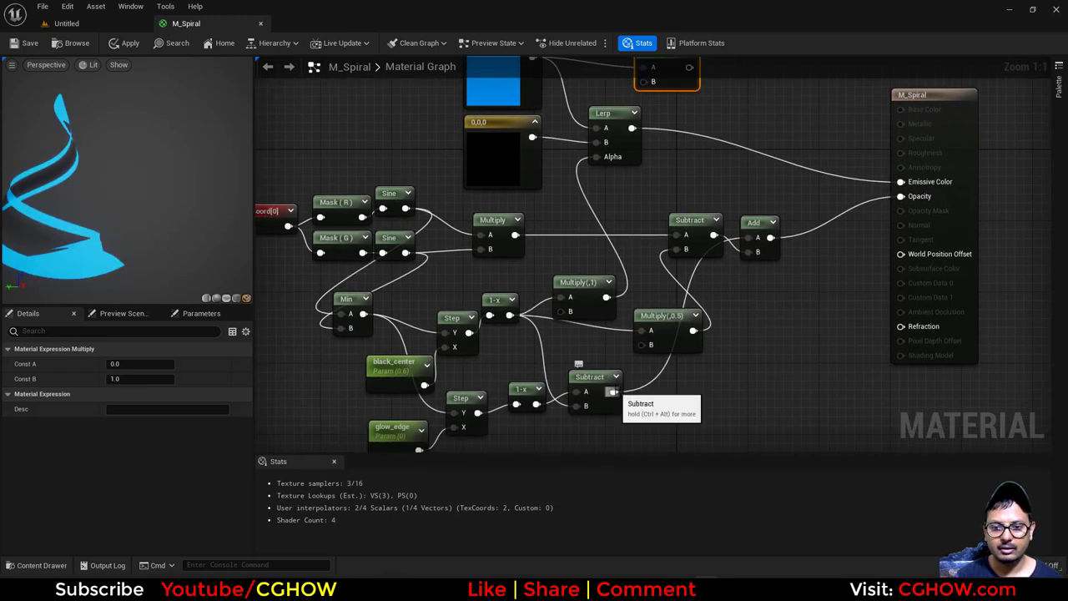
{"action": "left_click_drag", "start_coordinate": [614, 391], "coordinate": [644, 81]}
- Multiply the colored edge result by a new scalar parameter named edge_boost using a second Multiply node
{"action": "right_click_drag", "start_coordinate": [697, 77], "coordinate": [664, 207]}
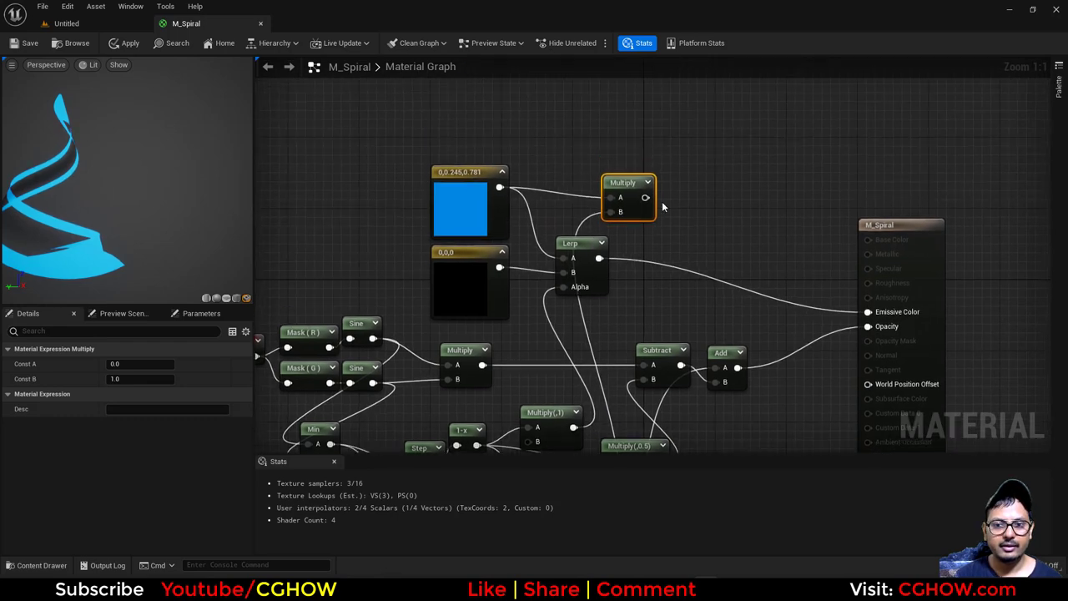
{"action": "key", "text": "m"}
{"action": "left_click", "coordinate": [673, 171]}
{"action": "left_click_drag", "start_coordinate": [646, 197], "coordinate": [682, 191]}
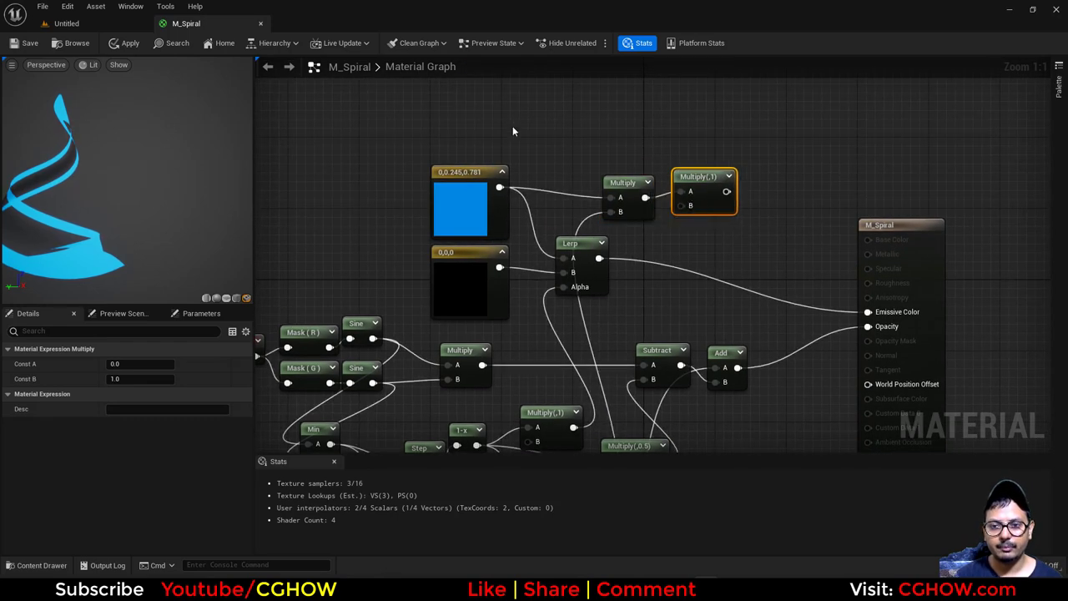
{"action": "key", "text": "s"}
{"action": "left_click", "coordinate": [511, 125]}
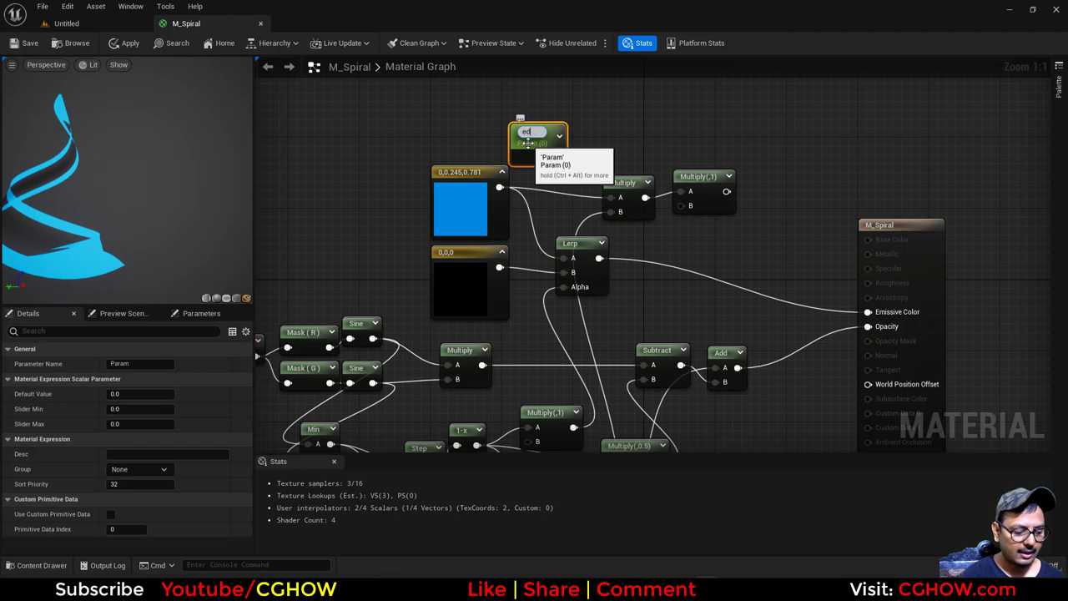
{"action": "type", "text": "edge_boost"}
{"action": "key", "text": "Return"}
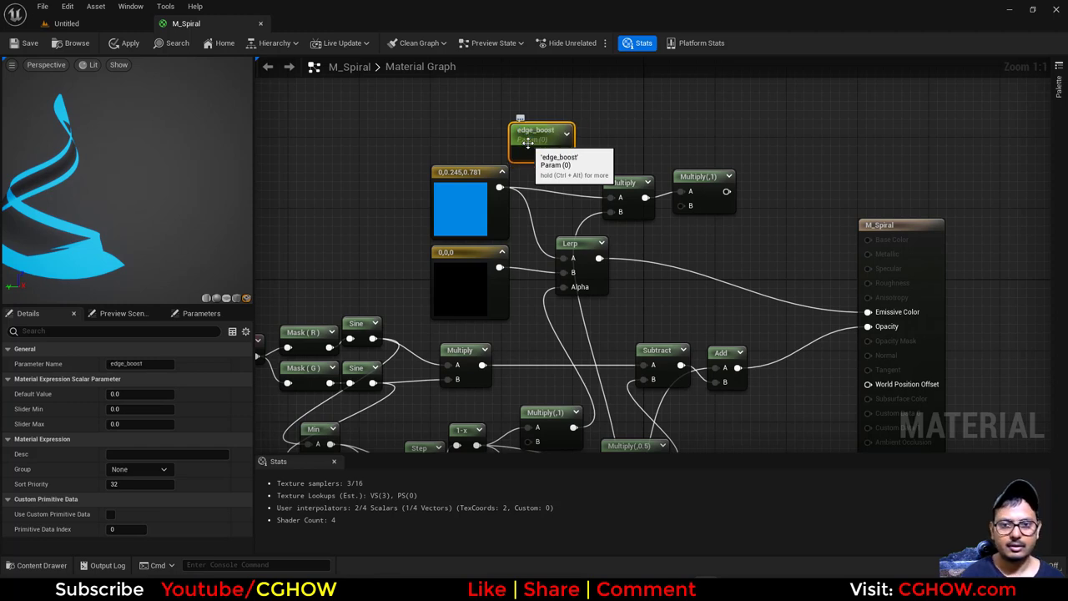
{"action": "left_click_drag", "start_coordinate": [565, 154], "coordinate": [690, 206]}
- Add the boosted edge Multiply and the Lerp together in an Add node feeding Emissive Color, and save the material
{"action": "left_click", "coordinate": [746, 250]}
{"action": "left_click_drag", "start_coordinate": [599, 259], "coordinate": [738, 276]}
{"action": "left_click_drag", "start_coordinate": [716, 191], "coordinate": [868, 311]}
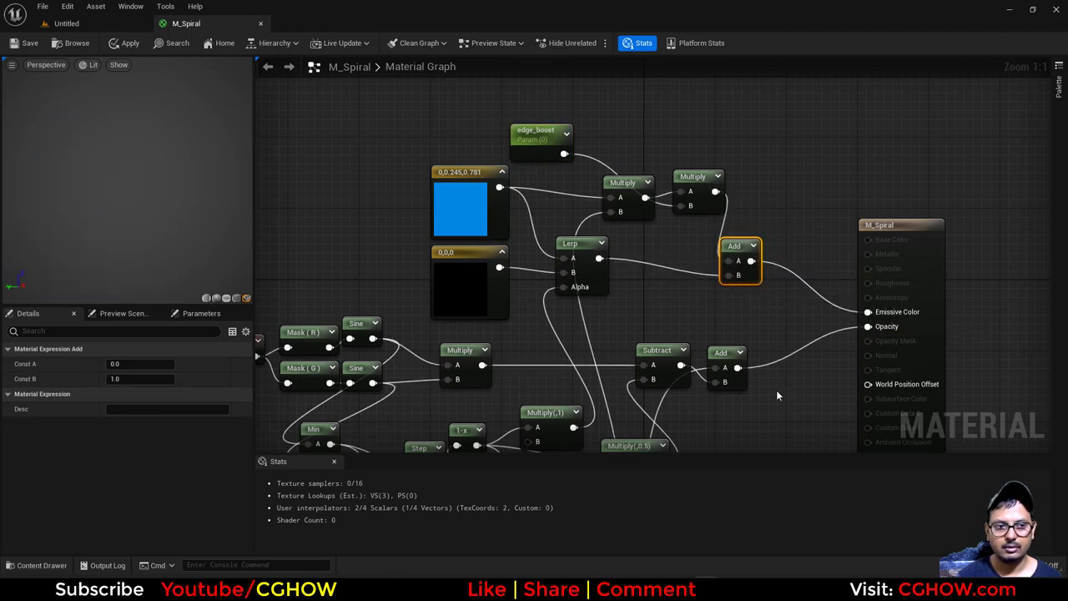
{"action": "right_click_drag", "start_coordinate": [779, 397], "coordinate": [815, 263]}
{"action": "scroll", "coordinate": [815, 263], "scroll_direction": "down", "scroll_amount": 2}
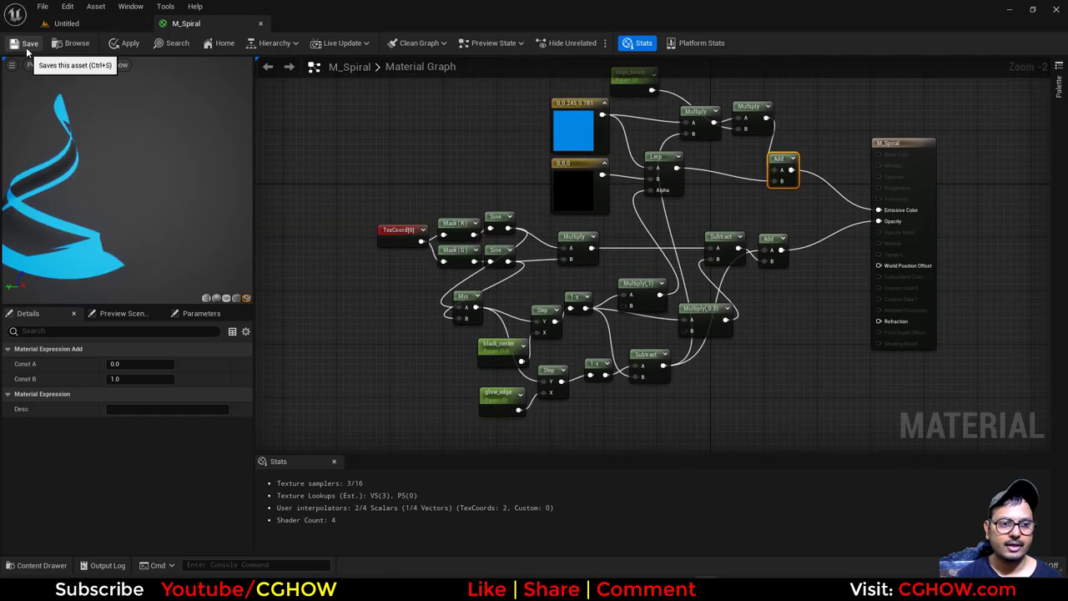
{"action": "key", "text": "ctrl+s"}
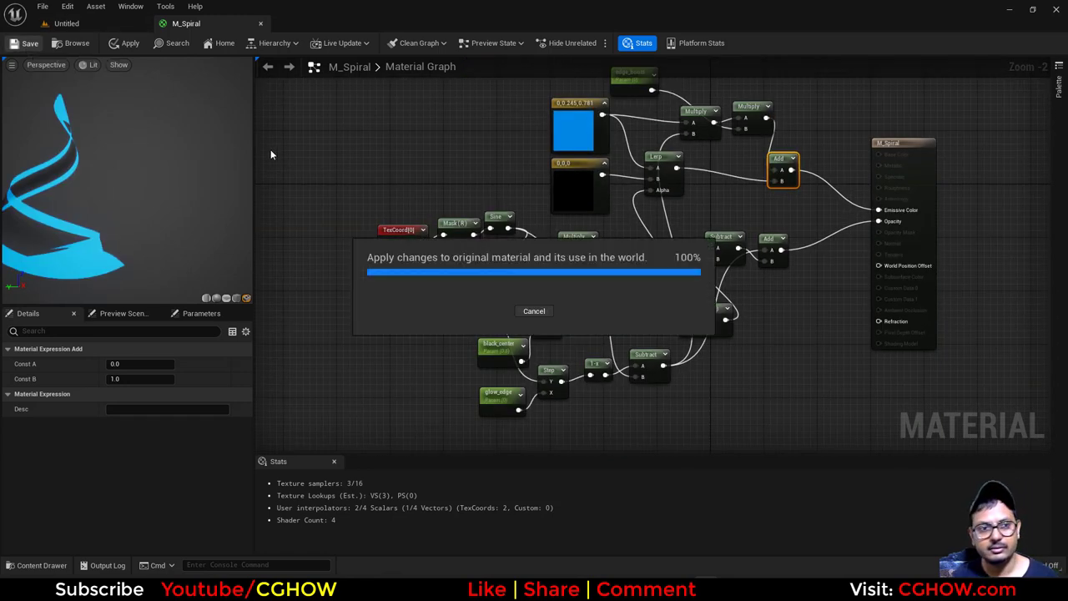
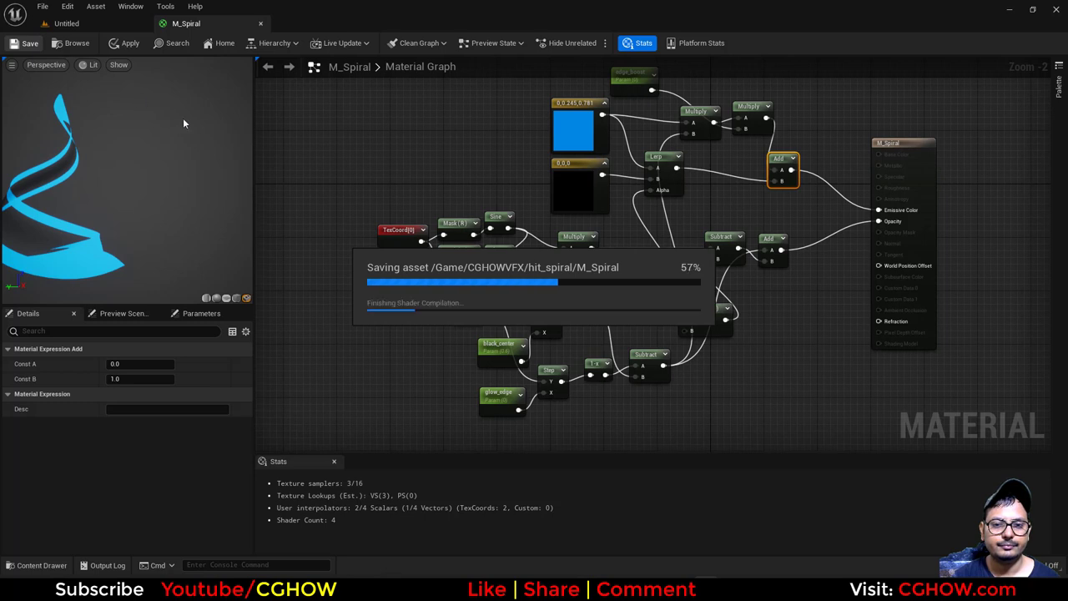
- Locate M_Spiral in the hit_spiral folder, create a material instance from it, and open the instance
{"action": "left_click", "coordinate": [68, 42]}
{"action": "right_click", "coordinate": [172, 294]}
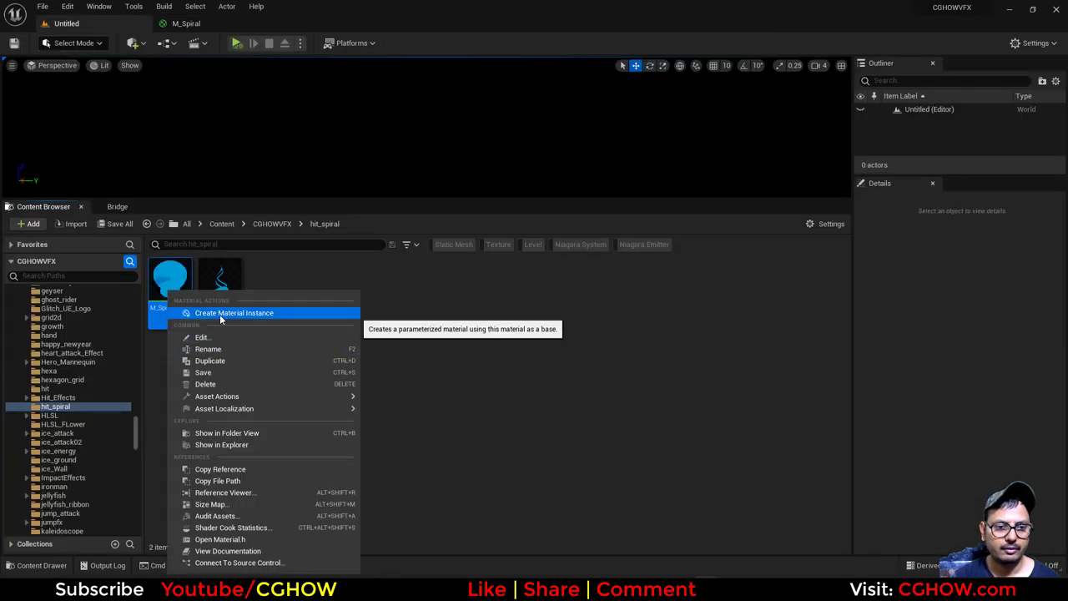
{"action": "left_click", "coordinate": [247, 312]}
{"action": "key", "text": "Return"}
{"action": "double_click", "coordinate": [227, 300]}
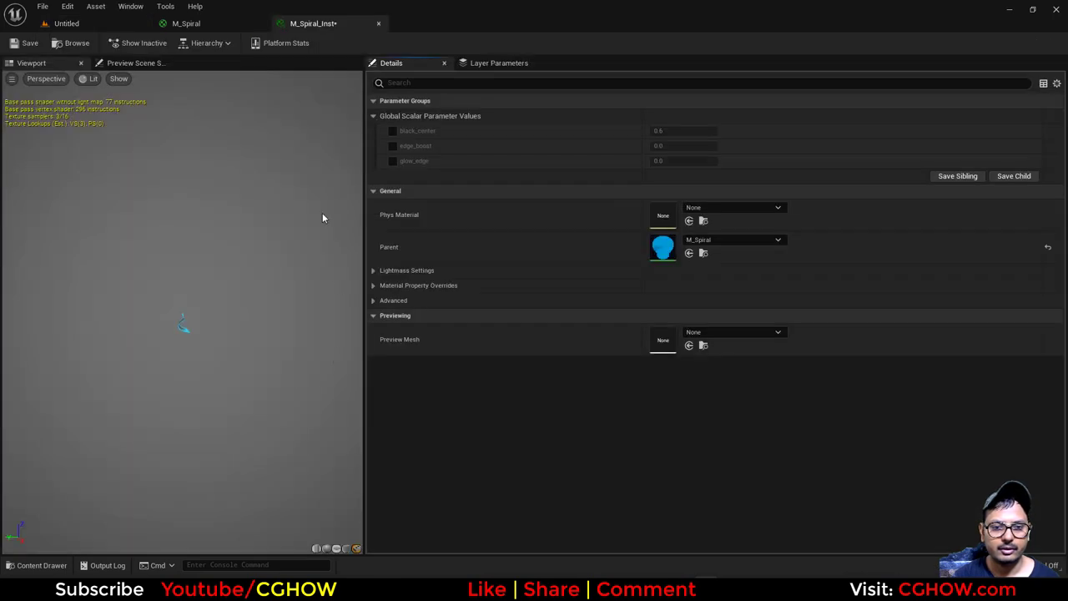
{"action": "left_click", "coordinate": [73, 43]}
{"action": "left_click", "coordinate": [313, 24]}
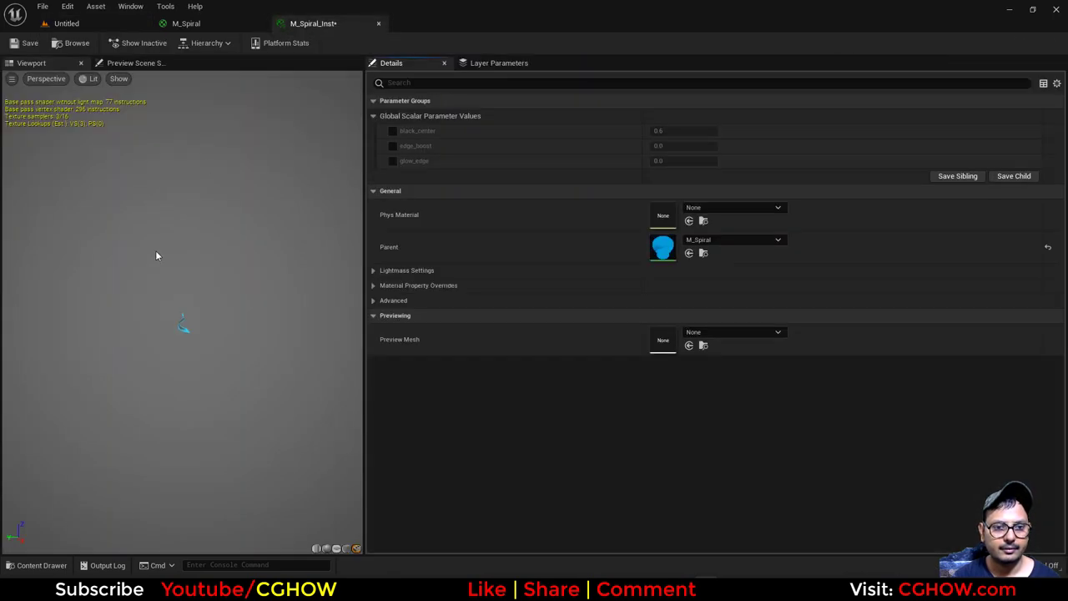
- Frame the spiral in the instance preview and enable overrides for glow_edge, edge_boost and black_center
{"action": "right_click_drag", "start_coordinate": [153, 289], "coordinate": [153, 334]}
{"action": "left_click_drag", "start_coordinate": [152, 289], "coordinate": [158, 310]}
{"action": "middle_click_drag", "start_coordinate": [158, 310], "coordinate": [158, 125]}
{"action": "left_click", "coordinate": [392, 160]}
{"action": "left_click", "coordinate": [393, 146]}
{"action": "left_click", "coordinate": [392, 130]}
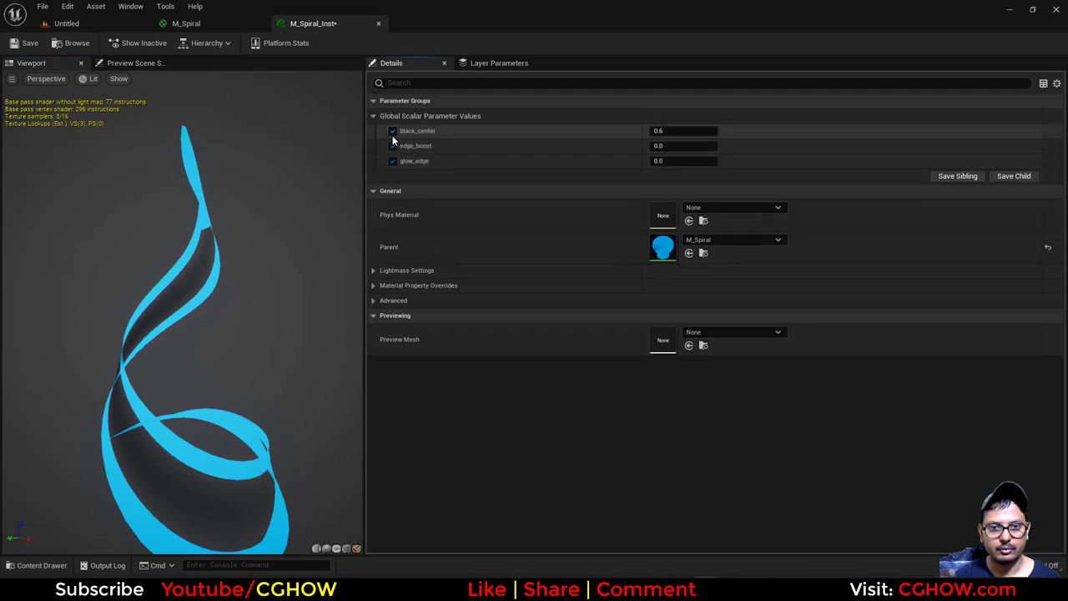
- Set edge_boost to 5 and adjust glow_edge to about 0.576 in the M_Spiral instance
{"action": "left_click", "coordinate": [676, 145]}
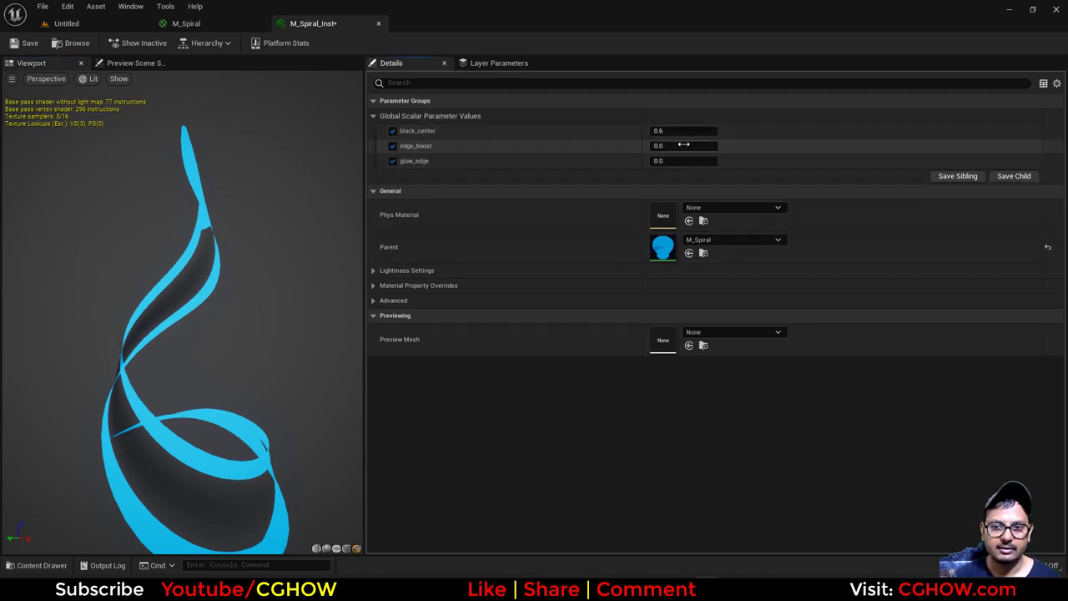
{"action": "type", "text": "5"}
{"action": "key", "text": "Return"}
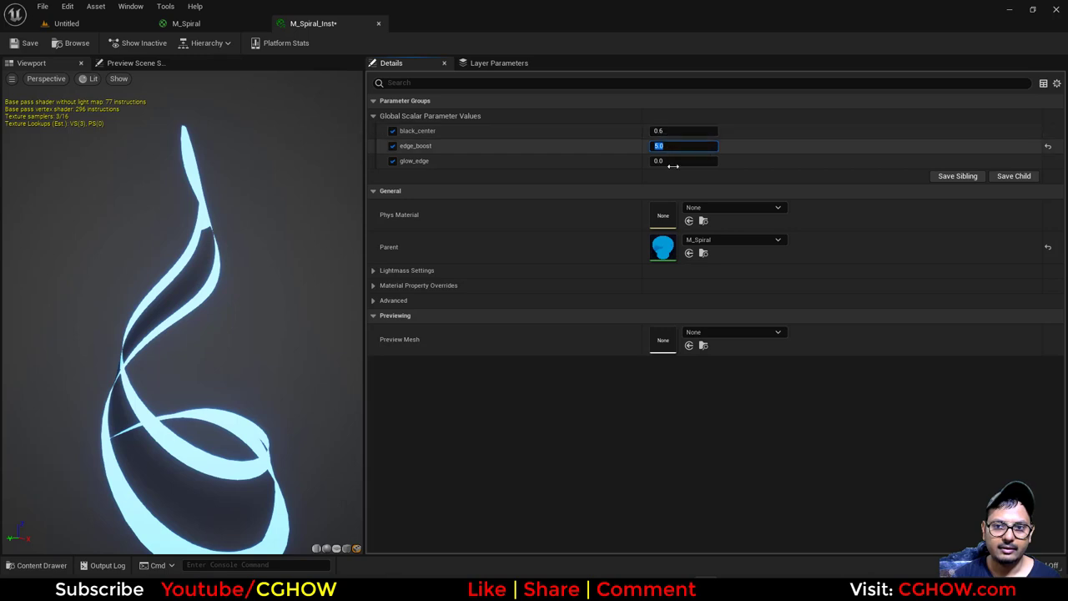
{"action": "type", "text": "0.6"}
{"action": "key", "text": "Return"}
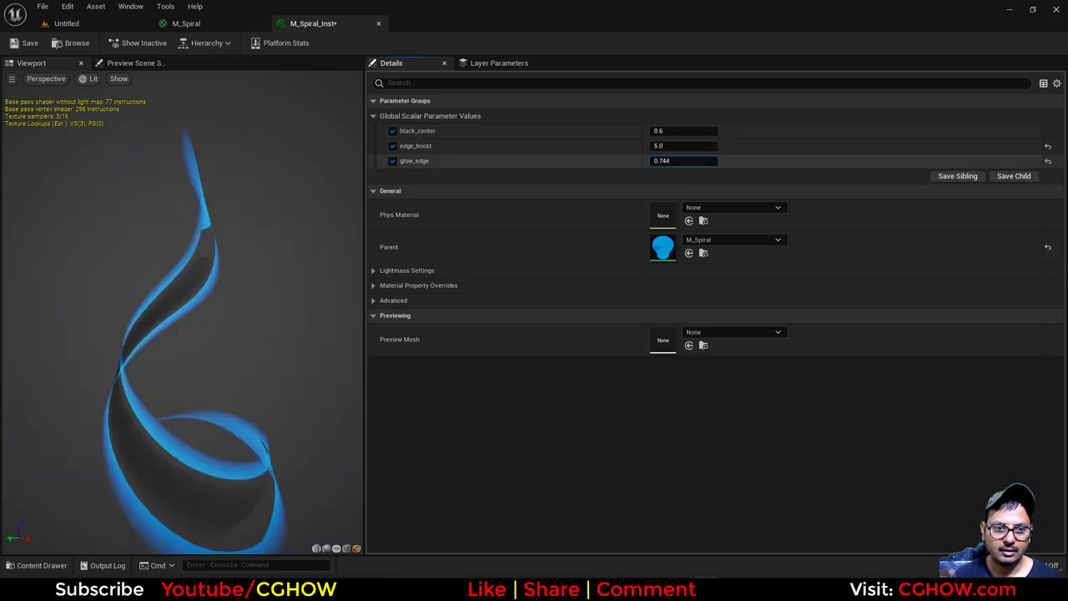
{"action": "left_click_drag", "start_coordinate": [684, 160], "coordinate": [669, 160]}
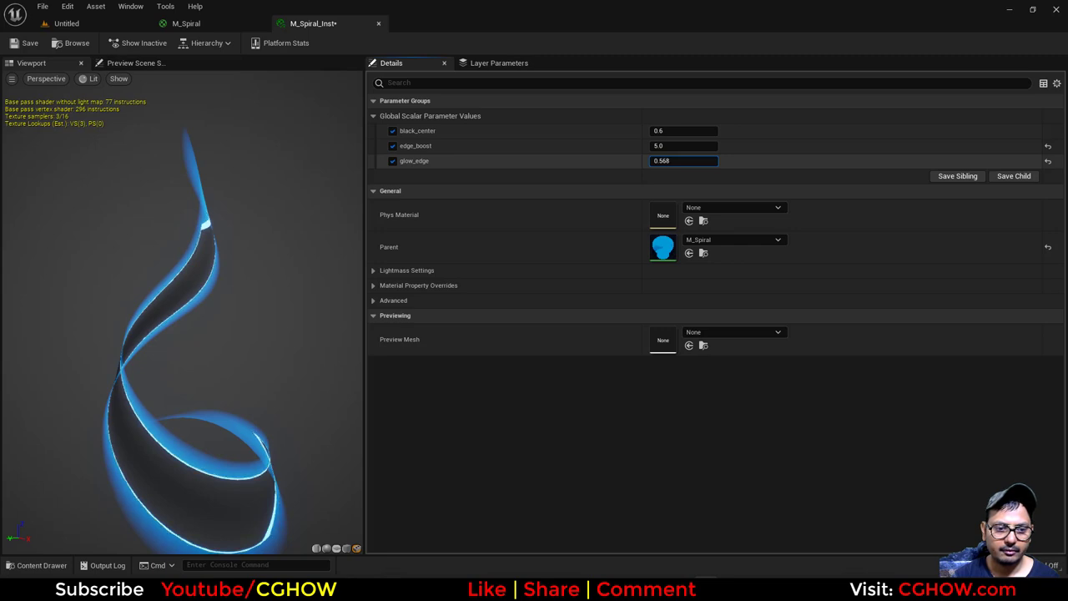
{"action": "left_click_drag", "start_coordinate": [200, 358], "coordinate": [382, 308]}
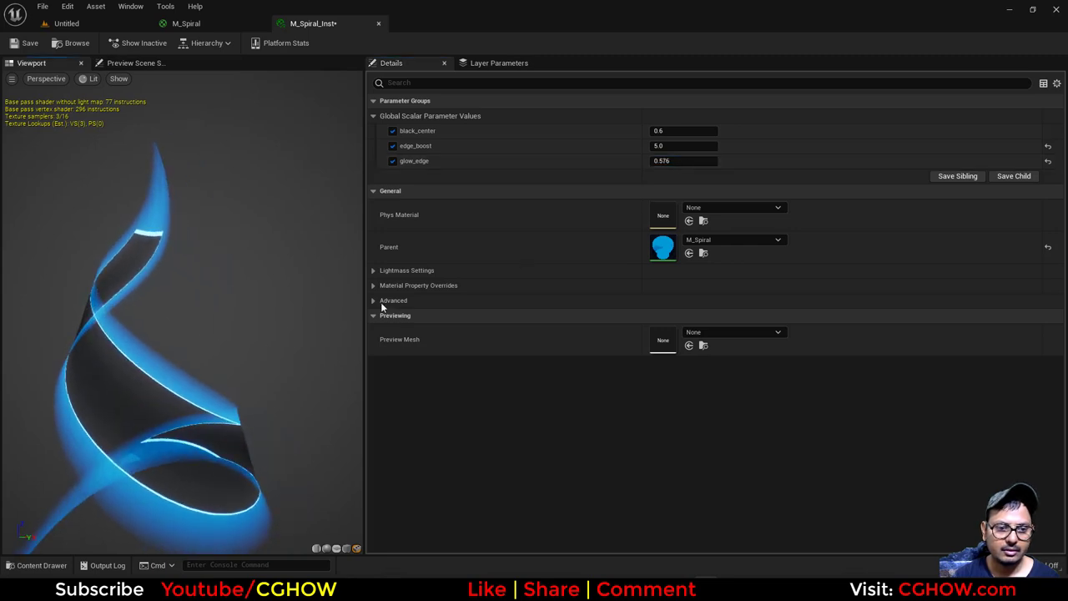
- Raise edge_boost to about 89.94 and inspect the glowing spiral from several sides and distances
{"action": "left_click_drag", "start_coordinate": [684, 146], "coordinate": [897, 146]}
{"action": "left_click_drag", "start_coordinate": [182, 334], "coordinate": [267, 334]}
{"action": "mouse_move", "coordinate": [182, 334]}
{"action": "right_mouse_down"}
{"action": "mouse_move", "coordinate": [182, 401]}
{"action": "mouse_move", "coordinate": [183, 325]}
{"action": "right_mouse_up"}
{"action": "left_click_drag", "start_coordinate": [183, 390], "coordinate": [267, 368]}
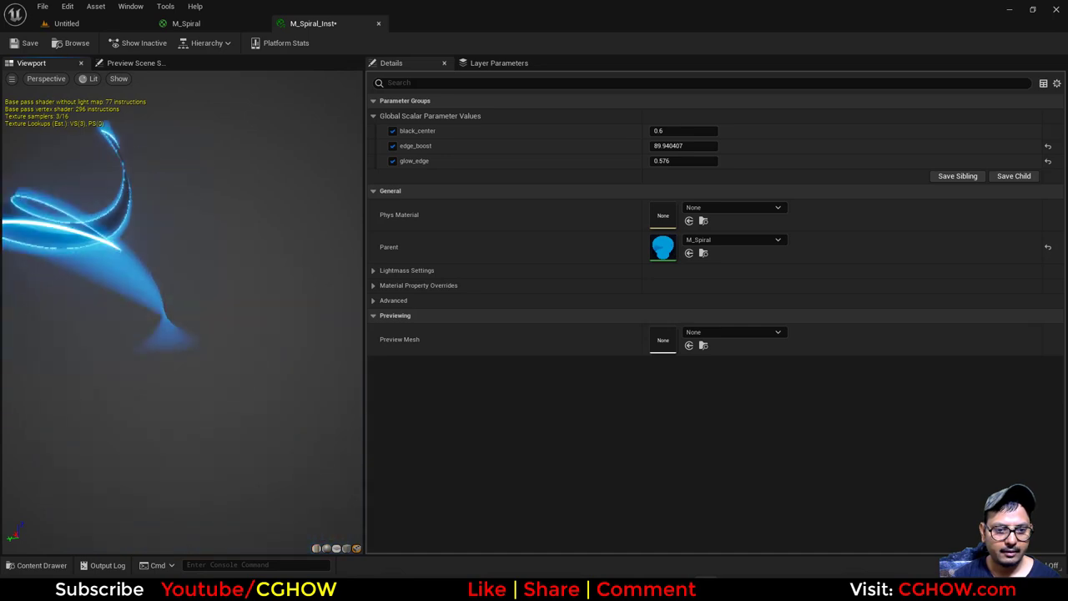
{"action": "left_click_drag", "start_coordinate": [101, 332], "coordinate": [184, 356]}
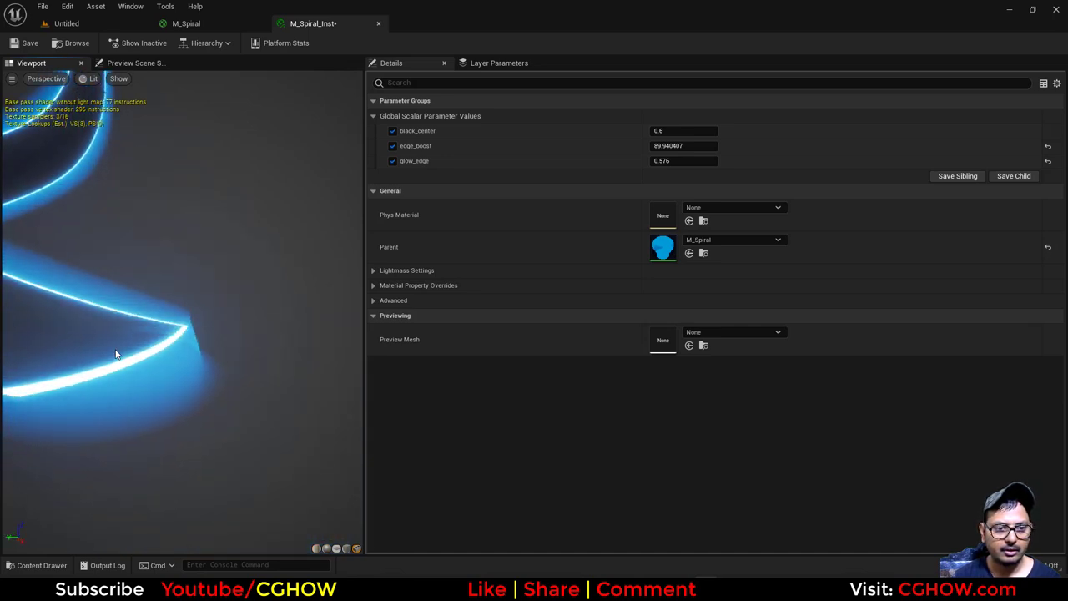
{"action": "scroll", "coordinate": [114, 356], "scroll_direction": "down", "scroll_amount": 4}
{"action": "middle_click_drag", "start_coordinate": [107, 299], "coordinate": [157, 449]}
{"action": "left_click_drag", "start_coordinate": [157, 449], "coordinate": [191, 436]}
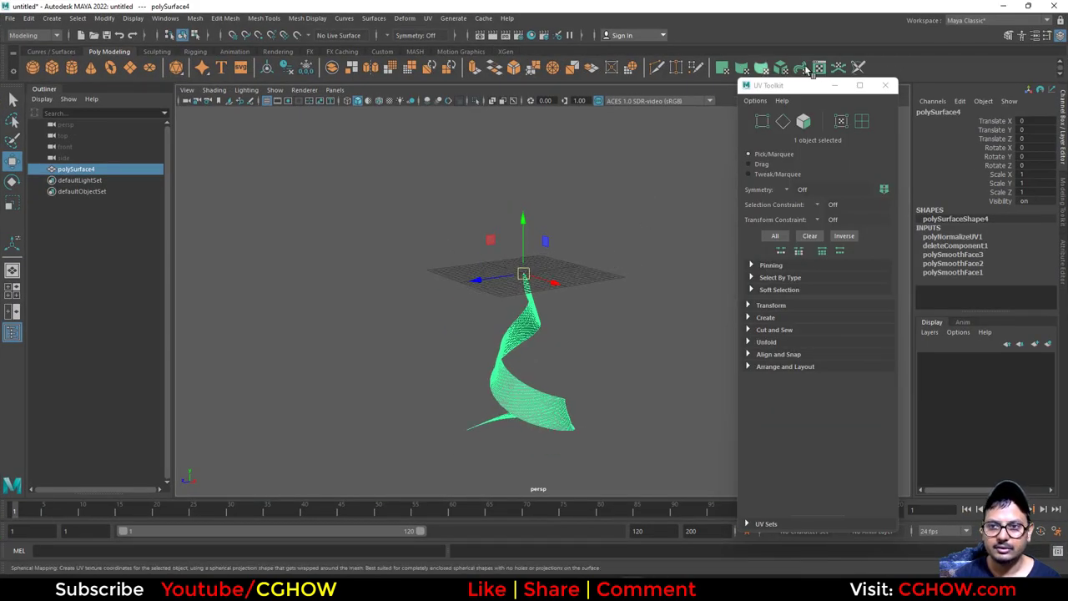
- In Maya, open the UV layout of polySurface4 and select its lower rows of UVs to locate them on the spiral, then close the layout
{"action": "left_click", "coordinate": [820, 67]}
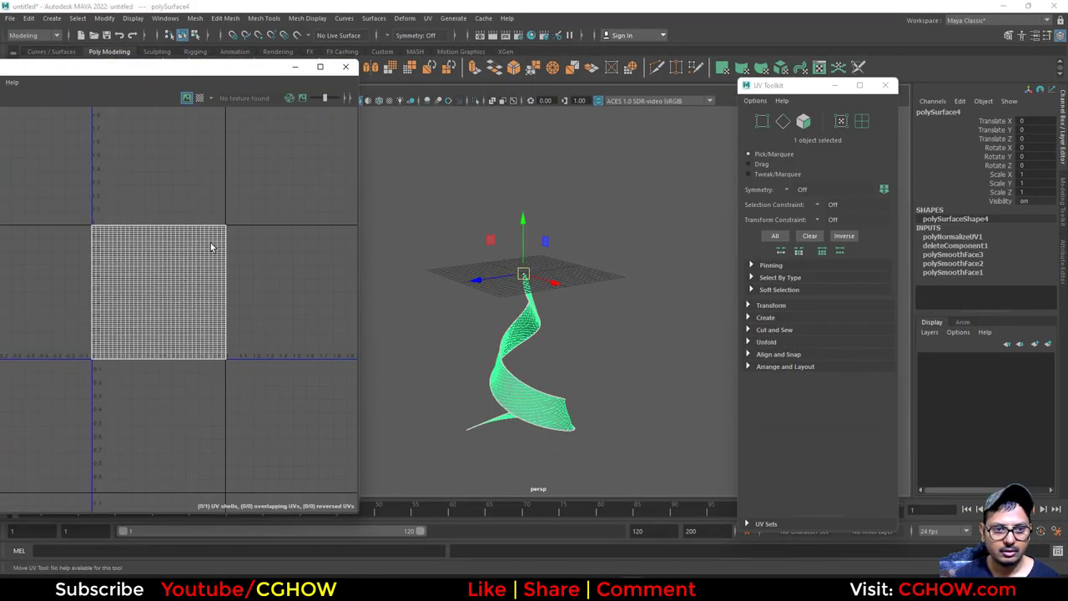
{"action": "left_click_drag", "start_coordinate": [589, 410], "coordinate": [435, 432], "text": "alt"}
{"action": "middle_click_drag", "start_coordinate": [435, 433], "coordinate": [392, 276], "text": "alt"}
{"action": "right_click_drag", "start_coordinate": [393, 276], "coordinate": [567, 374], "text": "alt"}
{"action": "left_click_drag", "start_coordinate": [567, 378], "coordinate": [613, 363], "text": "alt"}
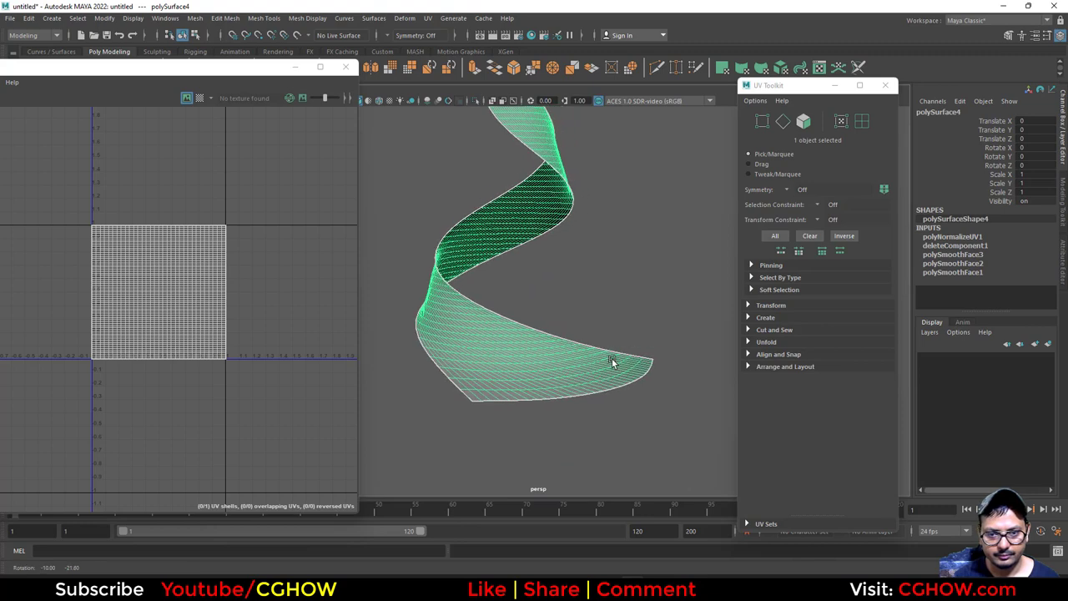
{"action": "scroll", "coordinate": [231, 381], "scroll_direction": "up", "scroll_amount": 1}
{"action": "right_click_drag", "start_coordinate": [150, 220], "coordinate": [146, 177]}
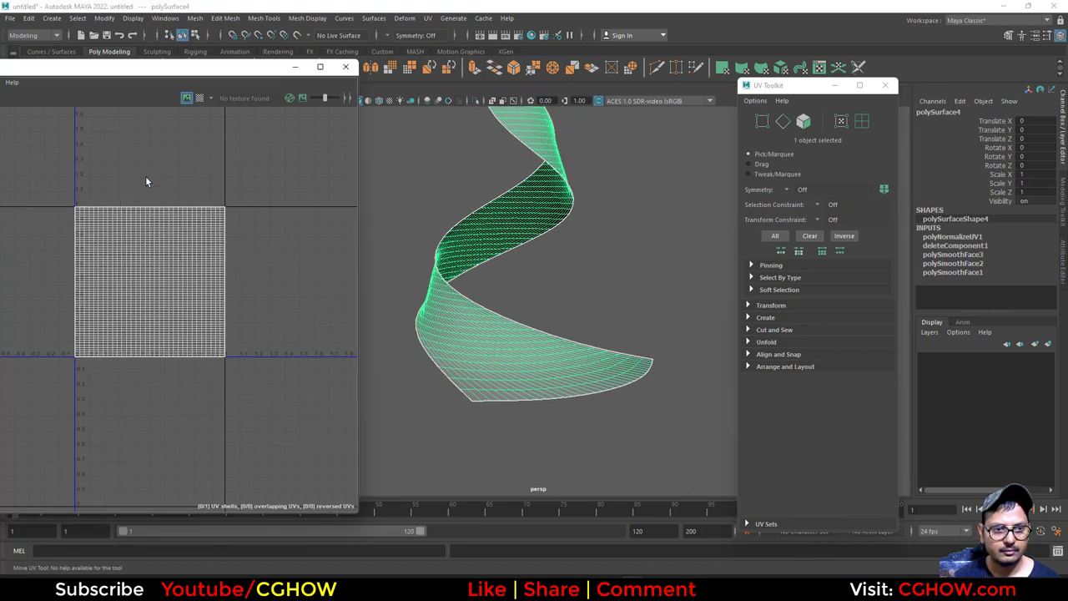
{"action": "right_click_drag", "start_coordinate": [209, 333], "coordinate": [209, 336]}
{"action": "left_click", "coordinate": [254, 334]}
{"action": "left_click_drag", "start_coordinate": [251, 335], "coordinate": [4, 424]}
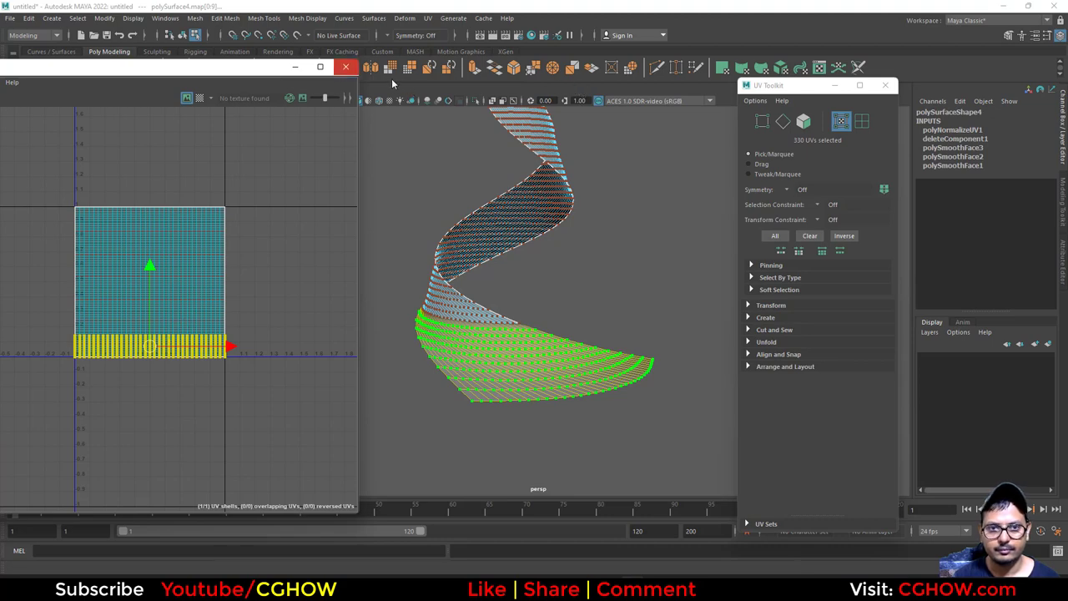
{"action": "left_click", "coordinate": [346, 66]}
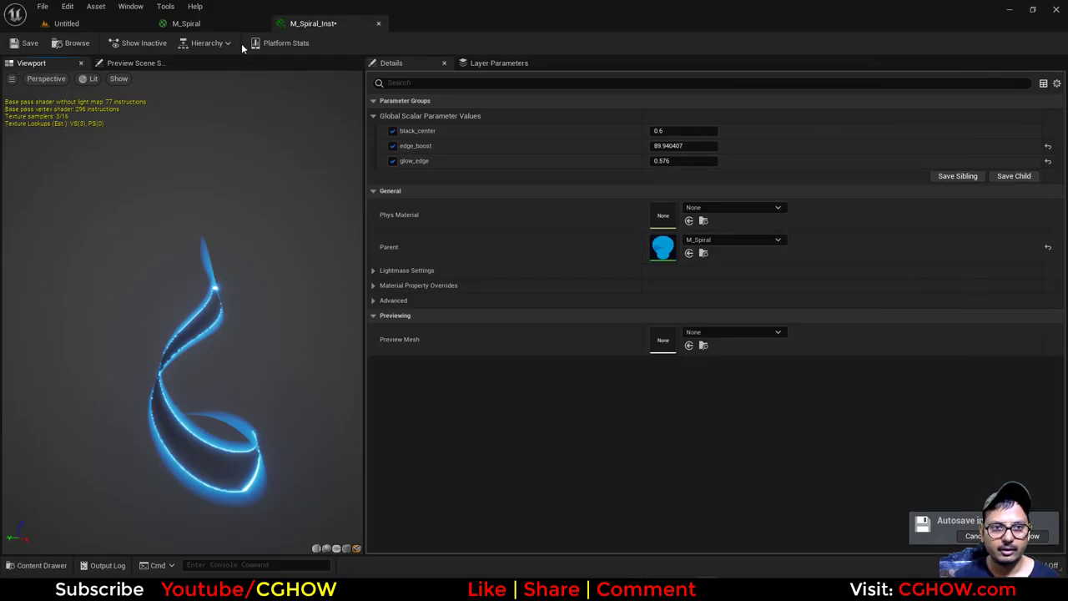
- Rearrange the TexCoord, Mask, Sine and Min nodes in the M_Spiral graph to make room between Sine and Min
{"action": "left_click", "coordinate": [182, 24]}
{"action": "scroll", "coordinate": [440, 322], "scroll_direction": "up", "scroll_amount": 1}
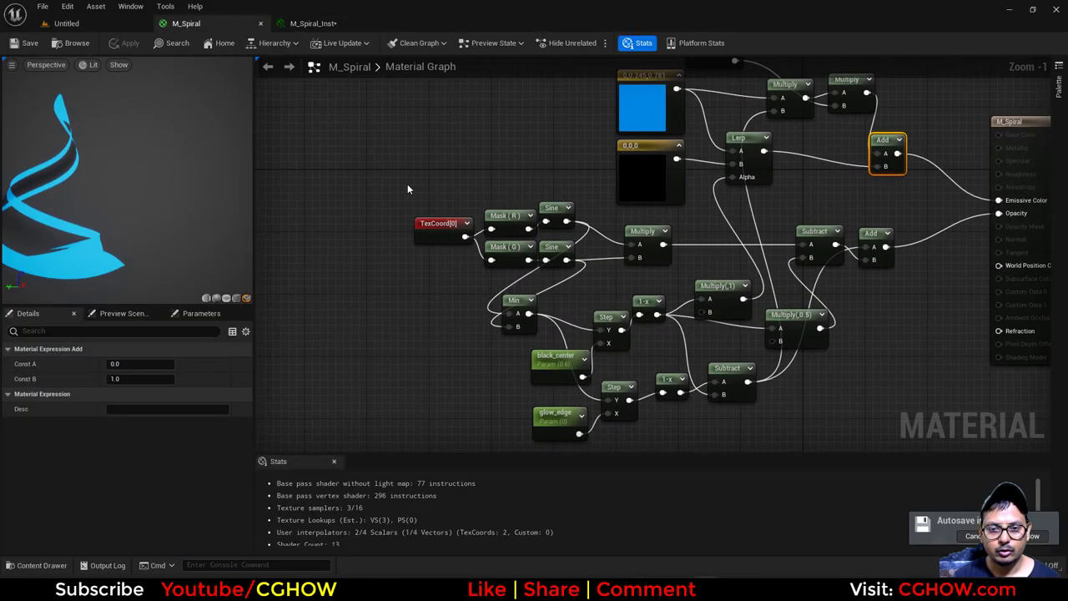
{"action": "left_click_drag", "start_coordinate": [407, 185], "coordinate": [465, 192]}
{"action": "left_click", "coordinate": [457, 257]}
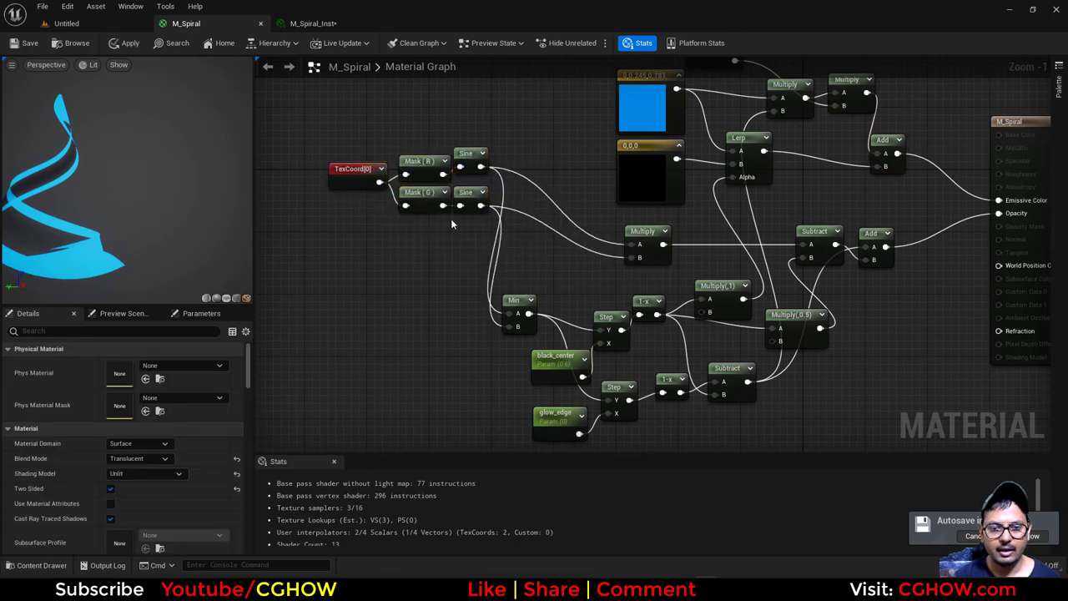
{"action": "left_click_drag", "start_coordinate": [472, 199], "coordinate": [463, 234]}
{"action": "left_click", "coordinate": [444, 315]}
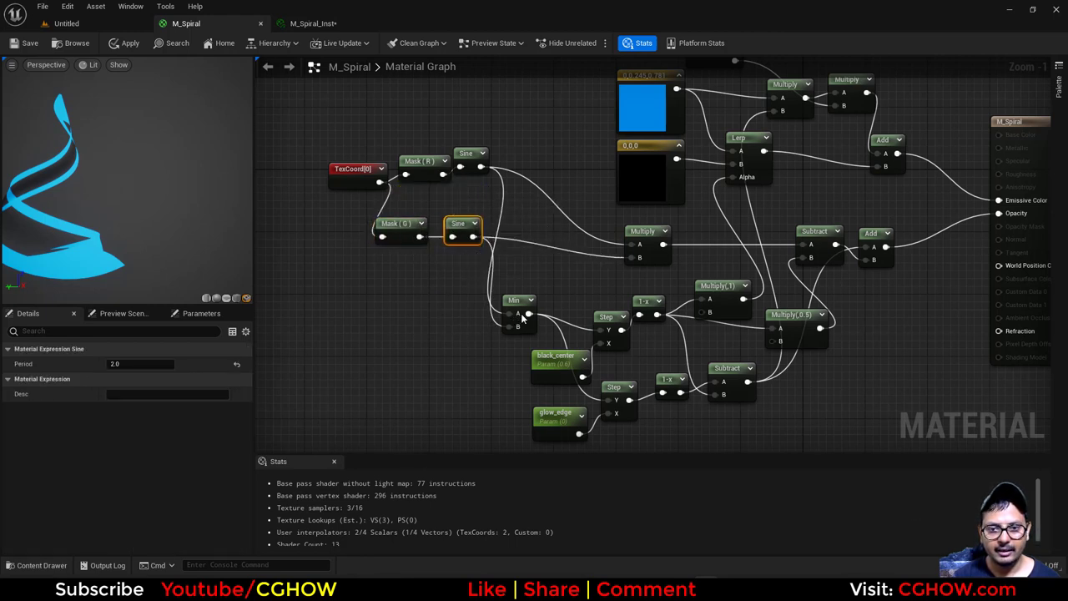
{"action": "left_click_drag", "start_coordinate": [523, 317], "coordinate": [537, 310]}
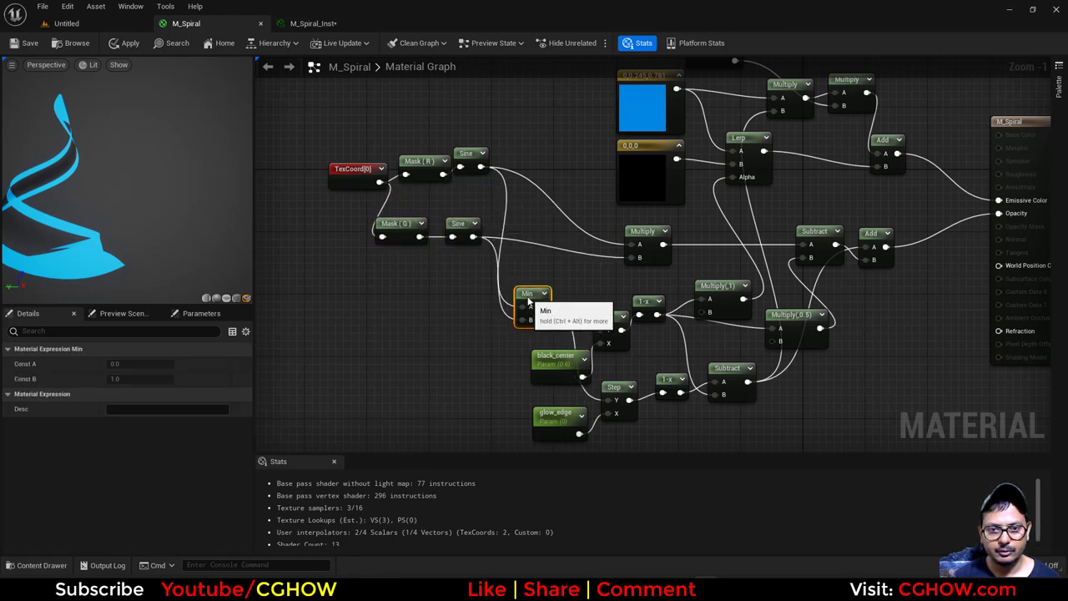
- Insert a Power node between the green-channel Sine and the Min node's B input
{"action": "key", "text": "e"}
{"action": "left_click", "coordinate": [462, 286]}
{"action": "left_click_drag", "start_coordinate": [473, 236], "coordinate": [522, 319]}
{"action": "left_click_drag", "start_coordinate": [468, 347], "coordinate": [476, 339]}
- Create a scalar parameter named pow, connect it to the Power node's Exp input, and save the material
{"action": "key", "text": "s"}
{"action": "left_click", "coordinate": [332, 344]}
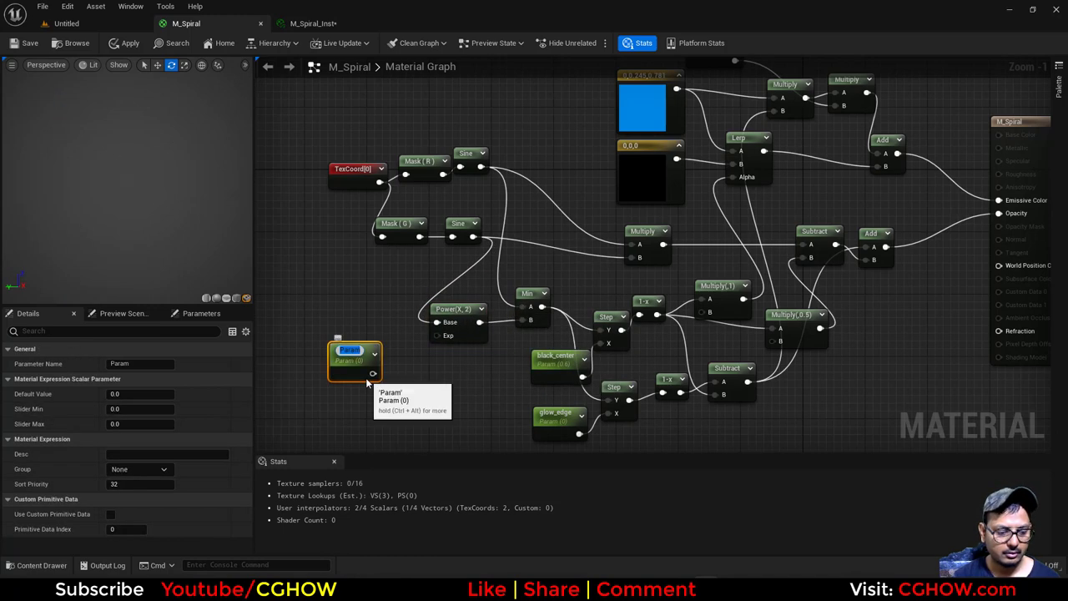
{"action": "type", "text": "pow"}
{"action": "key", "text": "Return"}
{"action": "left_click_drag", "start_coordinate": [371, 374], "coordinate": [437, 336]}
{"action": "left_click", "coordinate": [23, 44]}
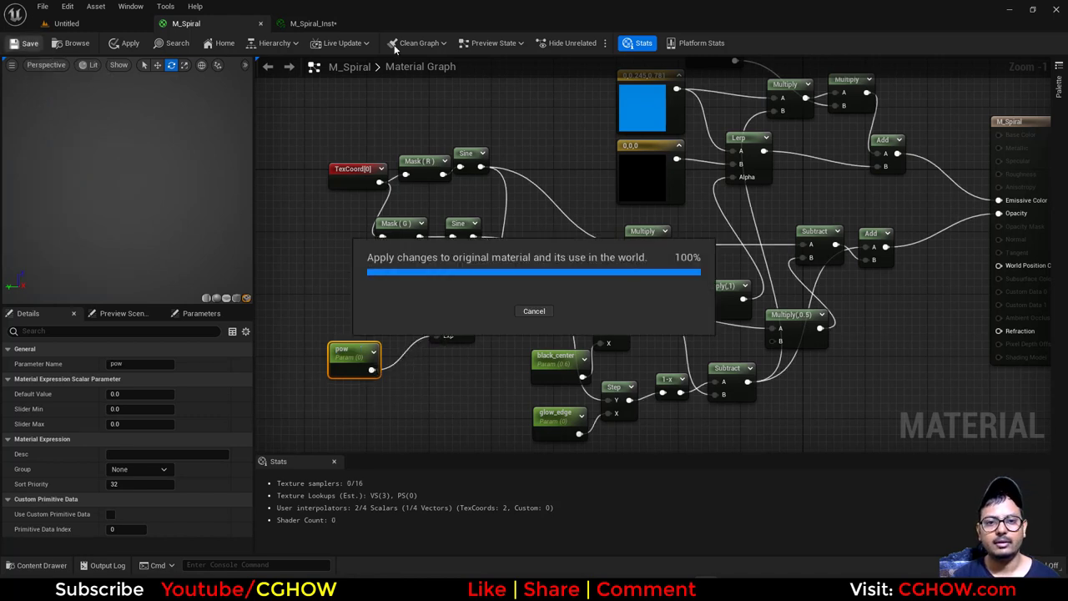
- Enable the pow override in M_Spiral_Inst, set it to about 0.27, check the spiral's ends, and save the instance
{"action": "left_click", "coordinate": [338, 23]}
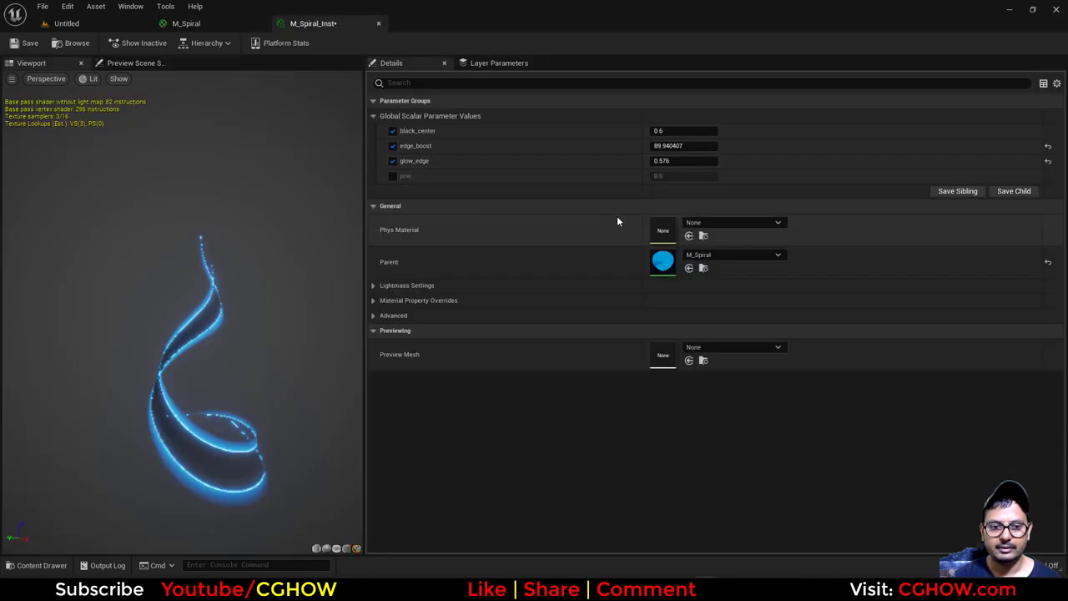
{"action": "left_click_drag", "start_coordinate": [326, 371], "coordinate": [225, 366]}
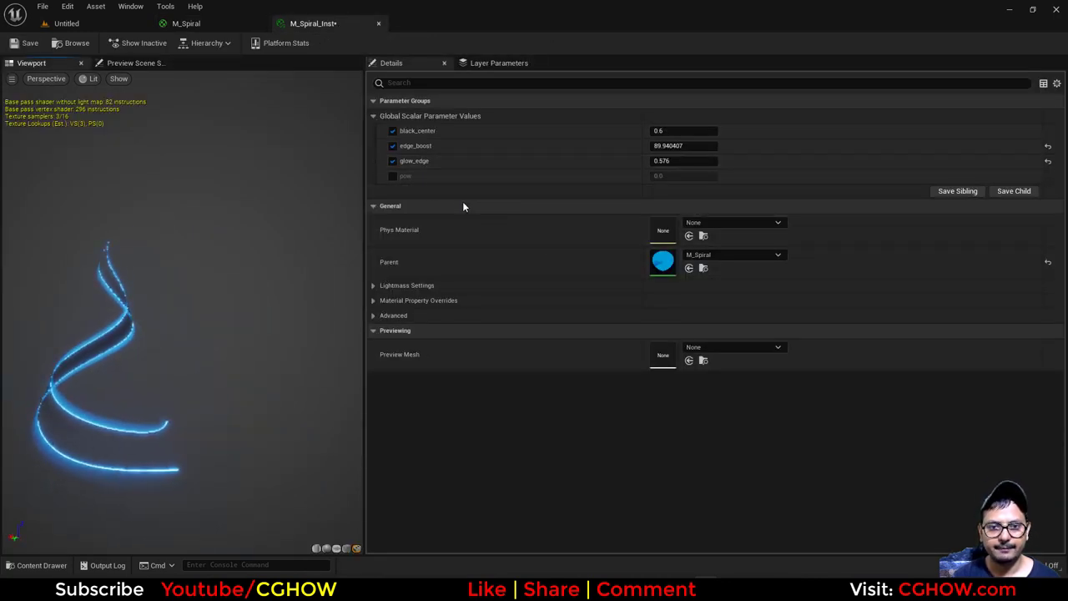
{"action": "left_click", "coordinate": [393, 176]}
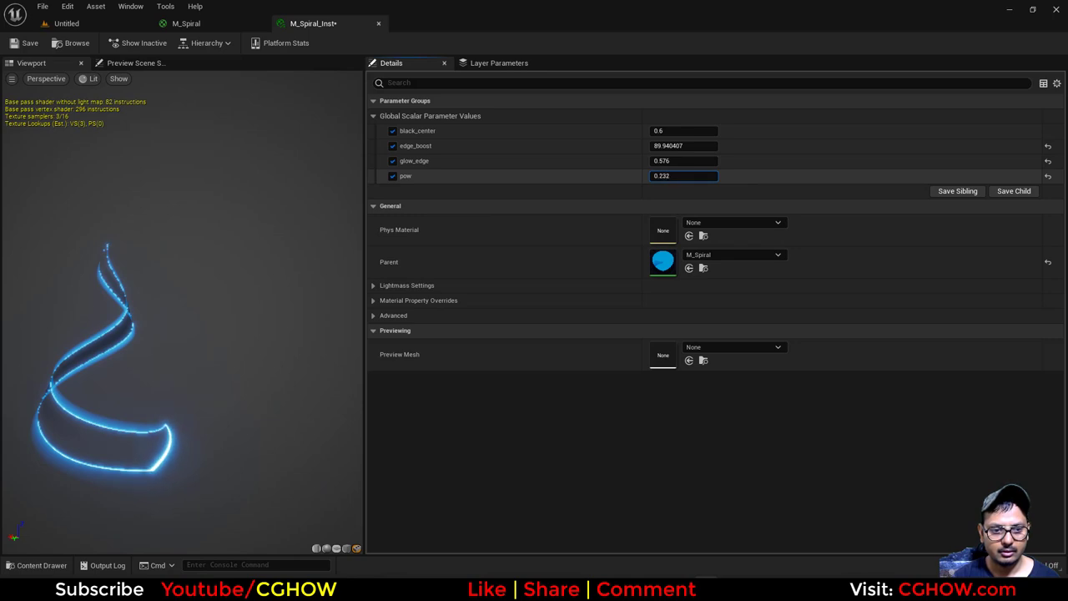
{"action": "left_click_drag", "start_coordinate": [684, 176], "coordinate": [651, 176]}
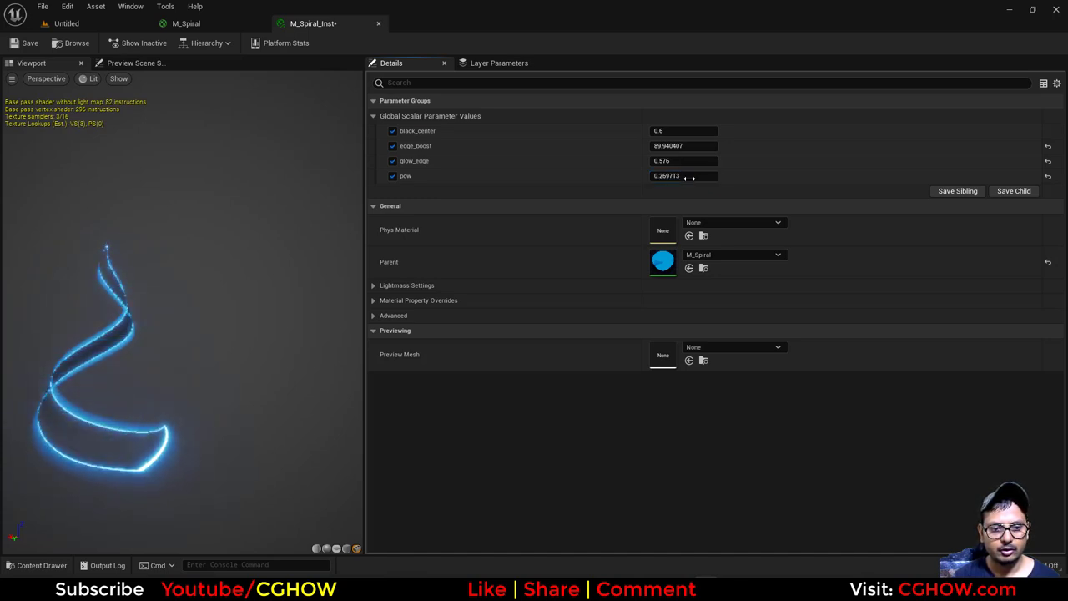
{"action": "left_click_drag", "start_coordinate": [186, 427], "coordinate": [263, 421]}
{"action": "left_click_drag", "start_coordinate": [120, 389], "coordinate": [217, 375]}
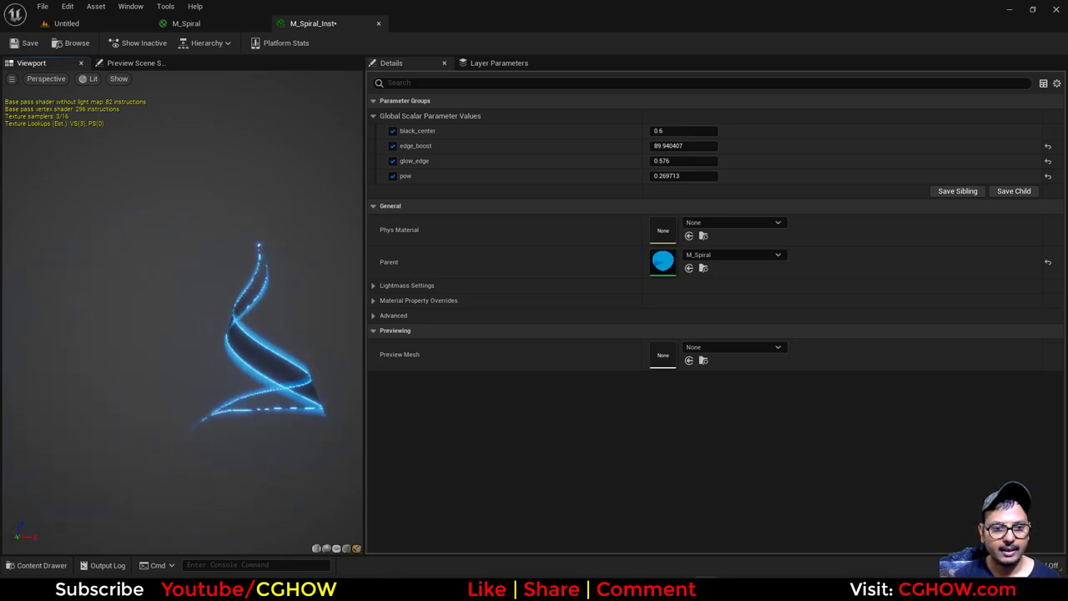
{"action": "left_click_drag", "start_coordinate": [267, 422], "coordinate": [276, 421]}
{"action": "left_click", "coordinate": [25, 43]}
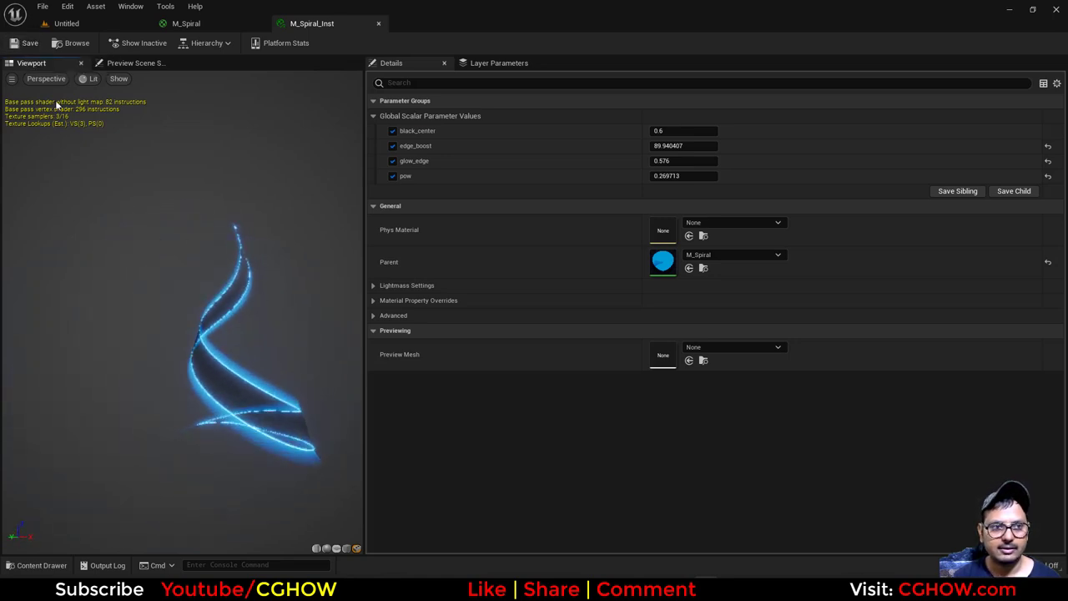
{"action": "left_click", "coordinate": [25, 42]}
- Locate M_Spiral_Inst in its hit_spiral folder, save all modified assets, and enlarge the level viewport
{"action": "left_click", "coordinate": [73, 43]}
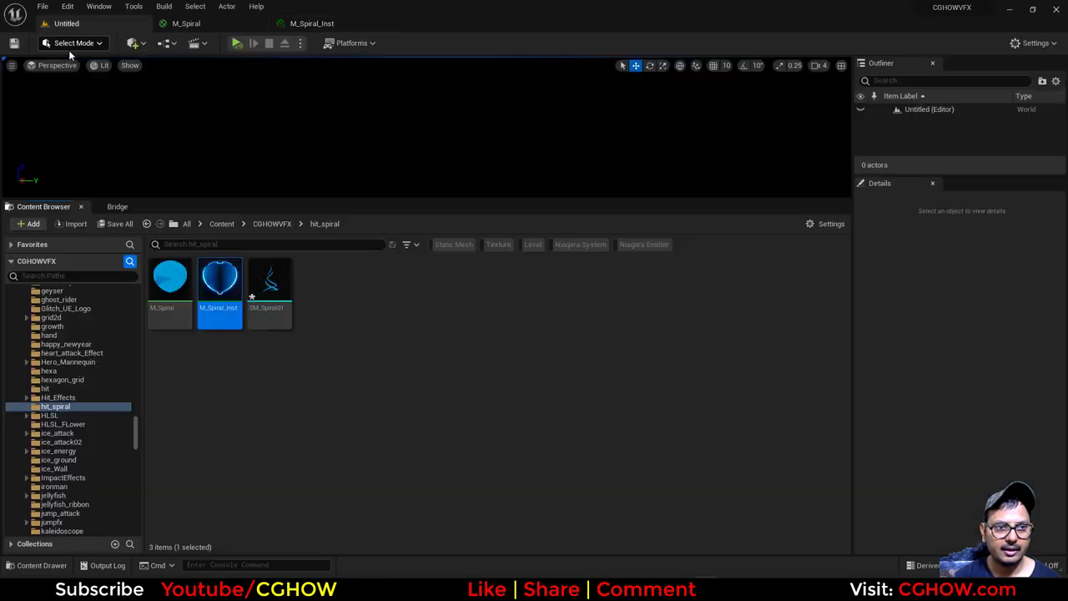
{"action": "left_click", "coordinate": [117, 224]}
{"action": "left_click", "coordinate": [626, 417]}
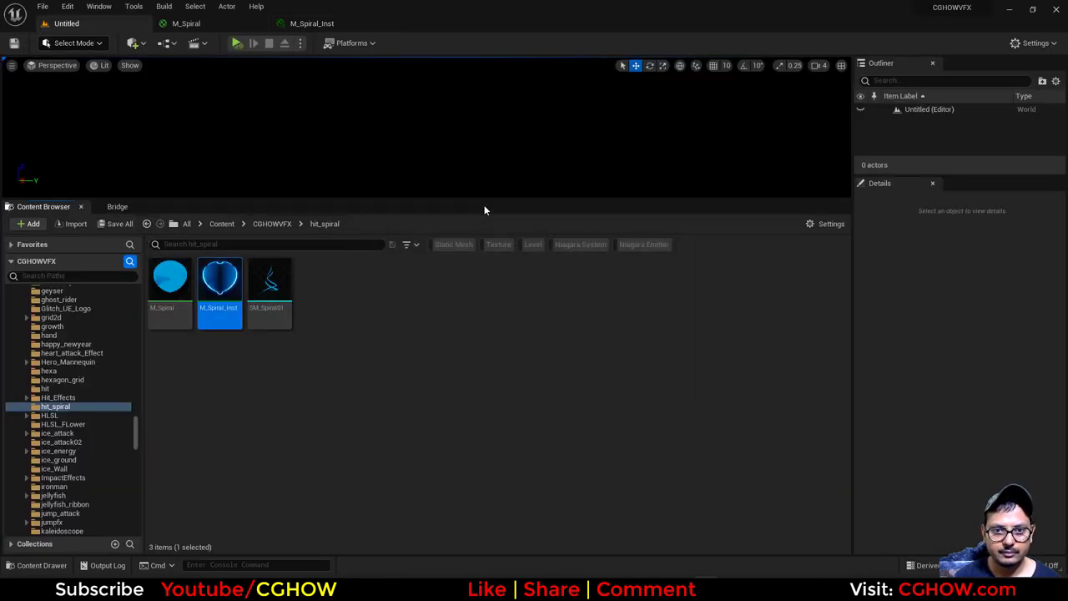
{"action": "left_click_drag", "start_coordinate": [484, 200], "coordinate": [467, 281]}
- Create a Niagara system in the hit_spiral folder from the Fountain emitter template and name it FX
{"action": "right_click", "coordinate": [417, 386]}
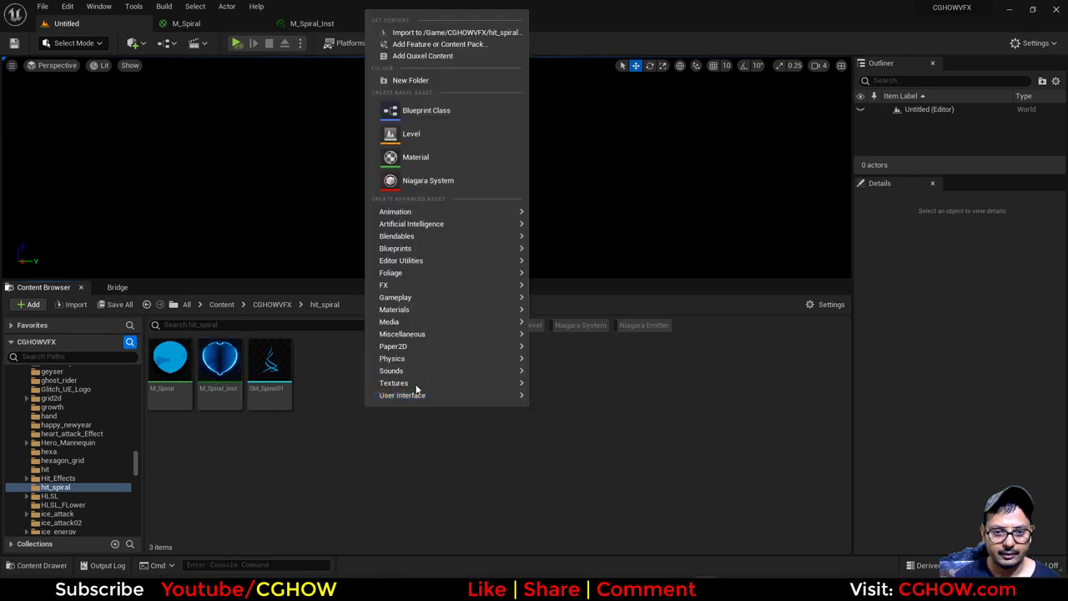
{"action": "mouse_move", "coordinate": [465, 280]}
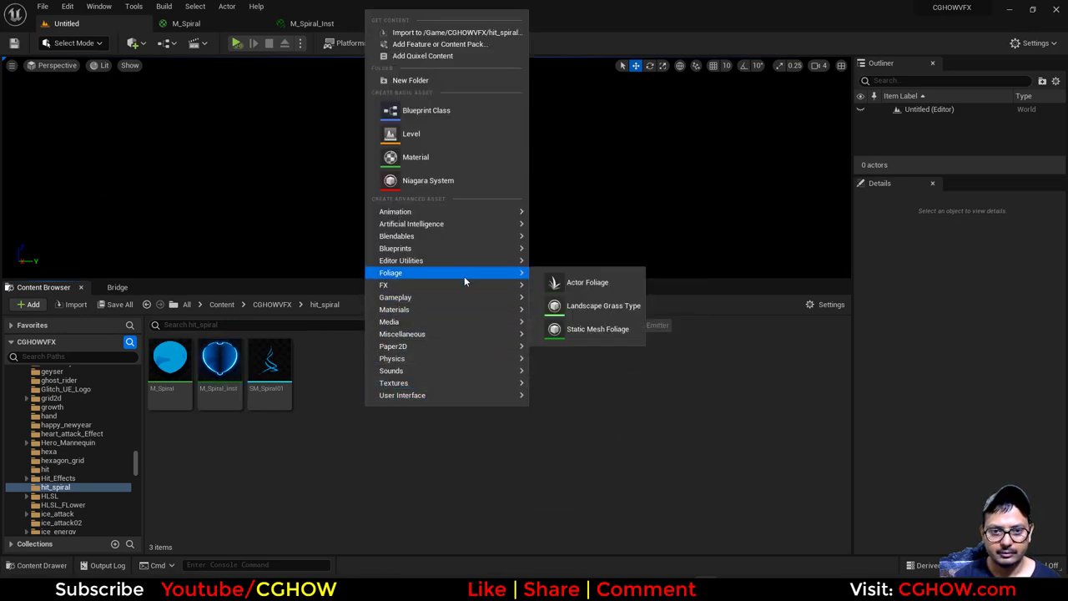
{"action": "left_click", "coordinate": [598, 480]}
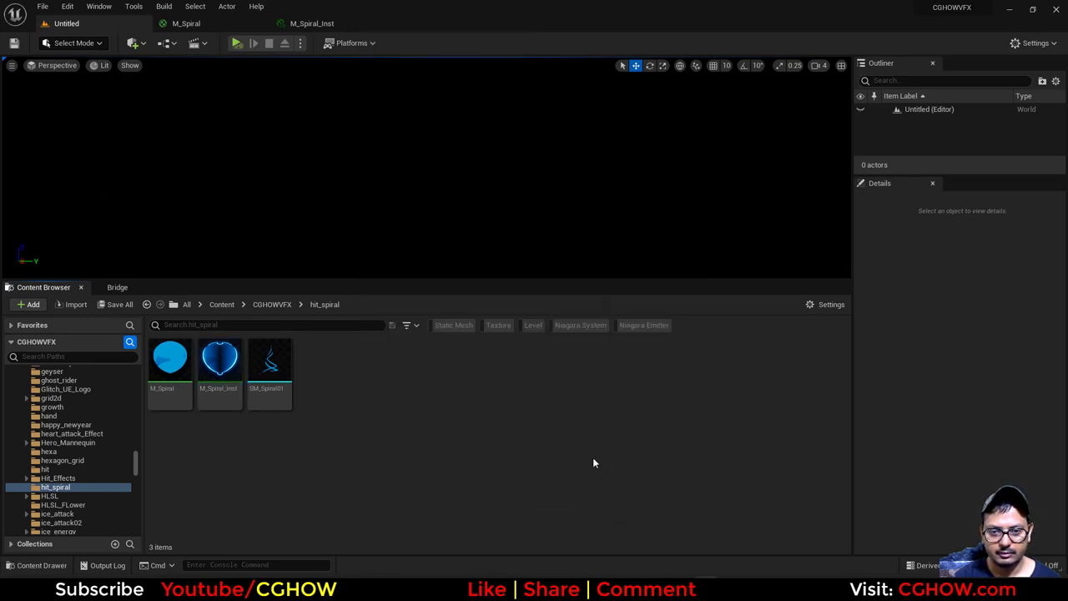
{"action": "left_click", "coordinate": [525, 450]}
{"action": "left_click", "coordinate": [535, 384]}
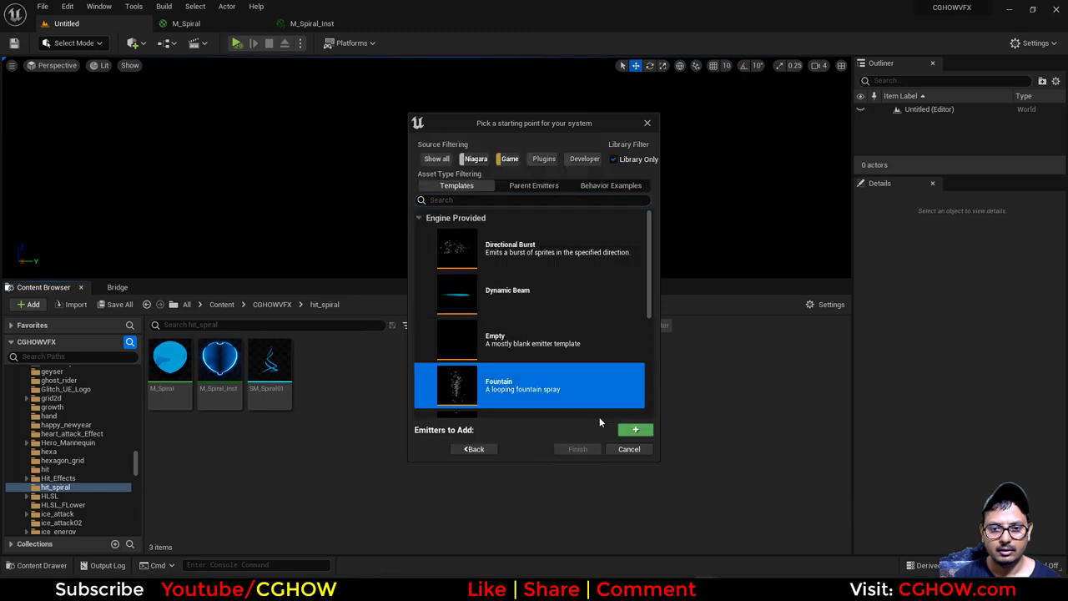
{"action": "left_click", "coordinate": [635, 417]}
{"action": "left_click", "coordinate": [576, 450]}
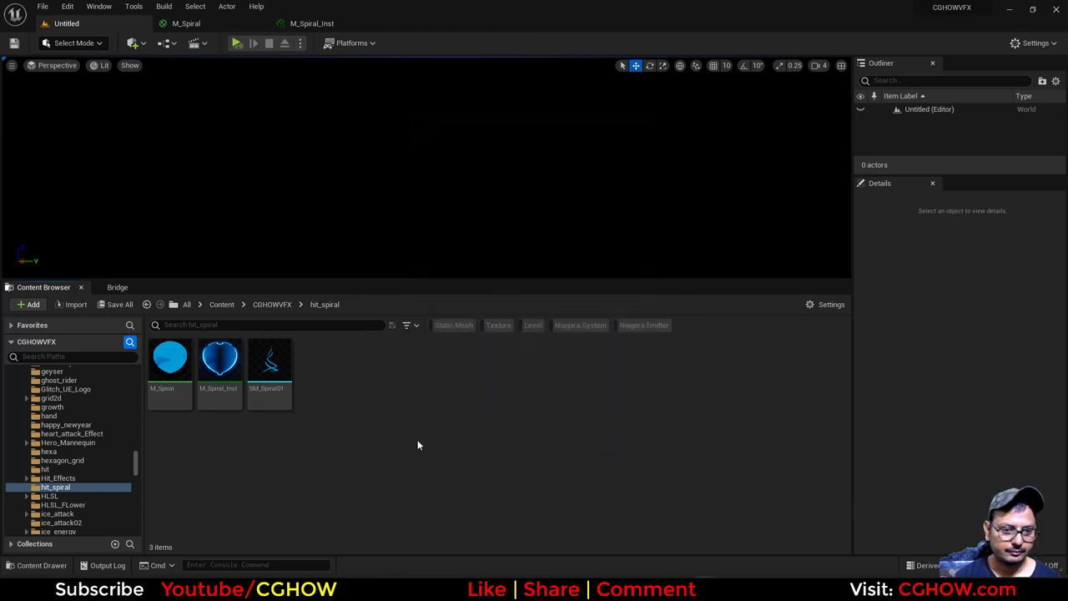
{"action": "type", "text": "fX"}
{"action": "key", "text": "Return"}
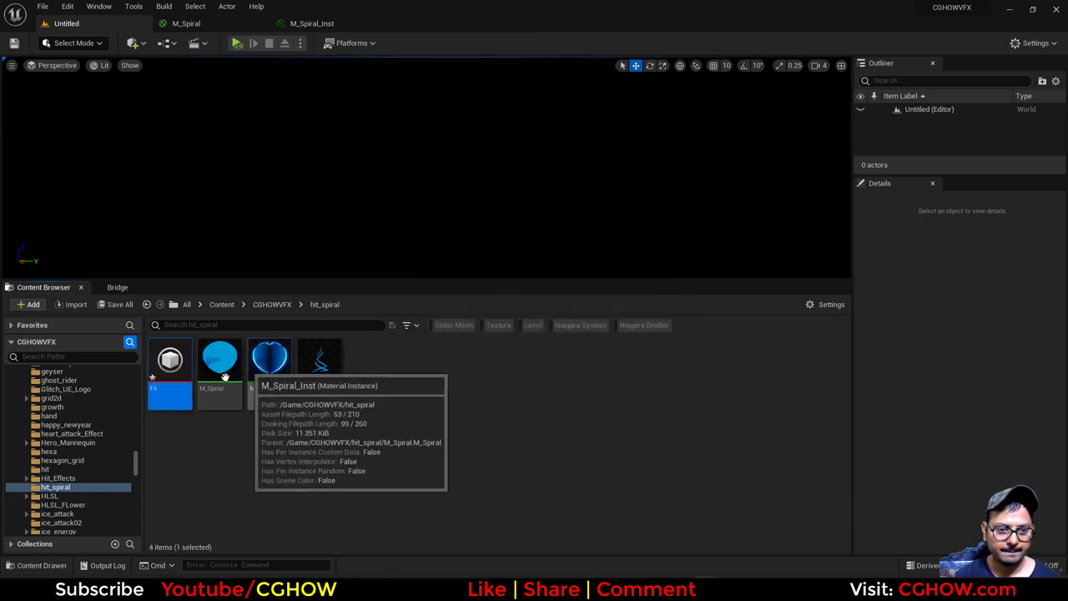
- Open the FX system and delete the Sprite Renderer from its Fountain emitter
{"action": "double_click", "coordinate": [186, 406]}
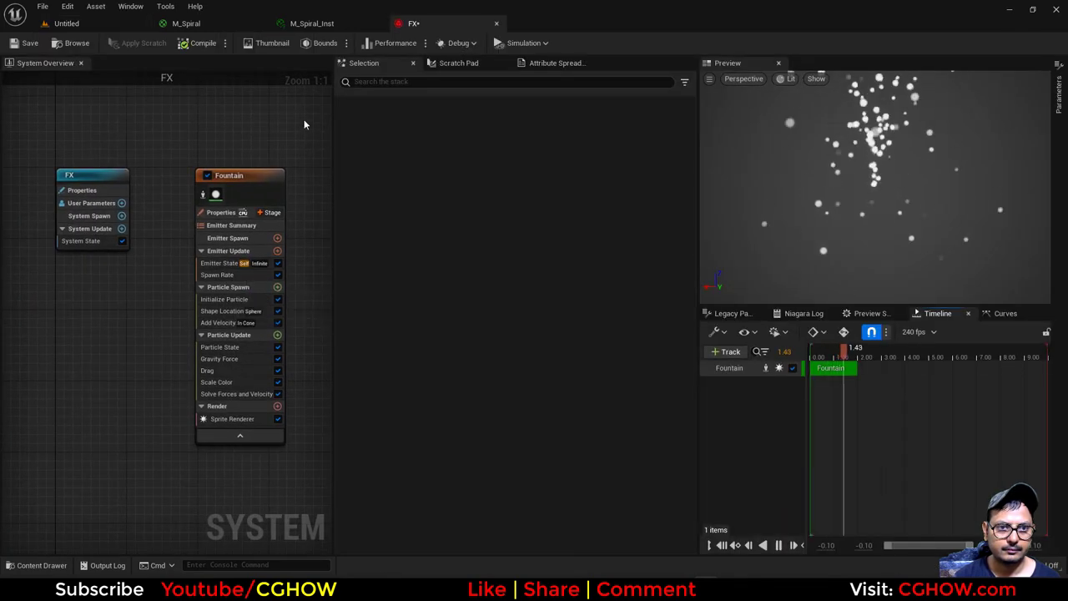
{"action": "left_click", "coordinate": [225, 419]}
{"action": "key", "text": "Delete"}
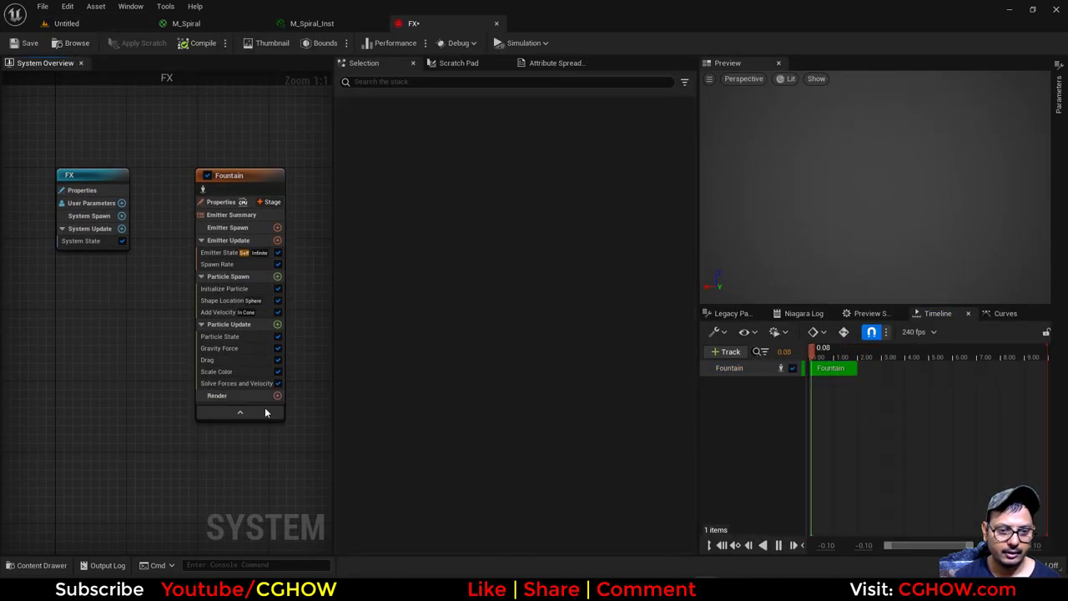
- Add a Mesh Renderer to the Fountain emitter and assign SM_Spiral01 from the hit_spiral folder as its mesh
{"action": "left_click", "coordinate": [277, 395]}
{"action": "left_click", "coordinate": [307, 215]}
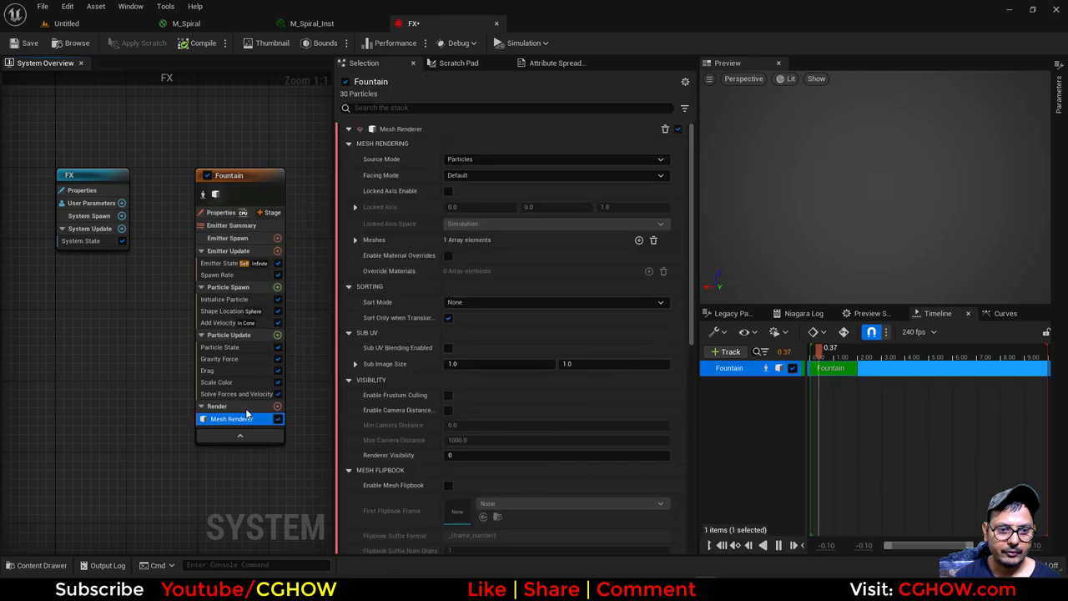
{"action": "left_click", "coordinate": [101, 26]}
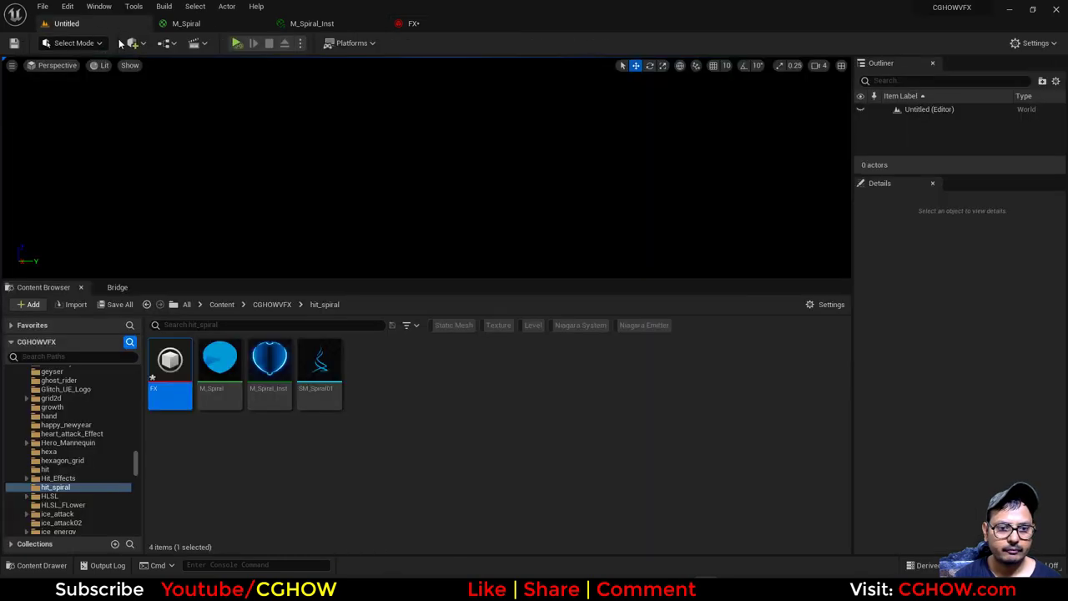
{"action": "left_click", "coordinate": [319, 365]}
{"action": "left_click", "coordinate": [411, 24]}
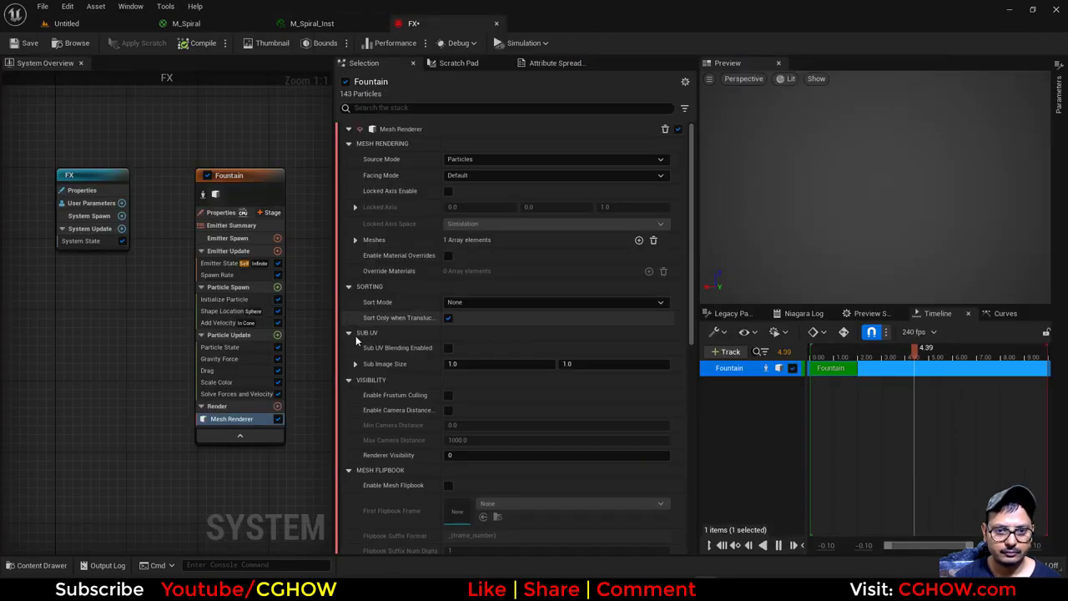
{"action": "left_click", "coordinate": [356, 240]}
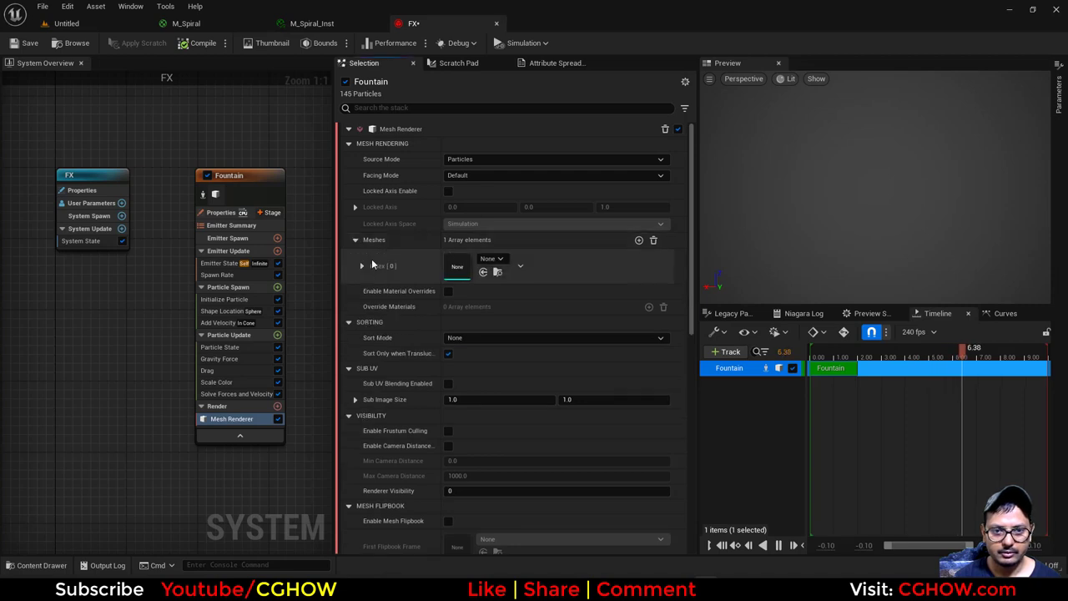
{"action": "left_click", "coordinate": [362, 266]}
{"action": "left_click", "coordinate": [484, 272]}
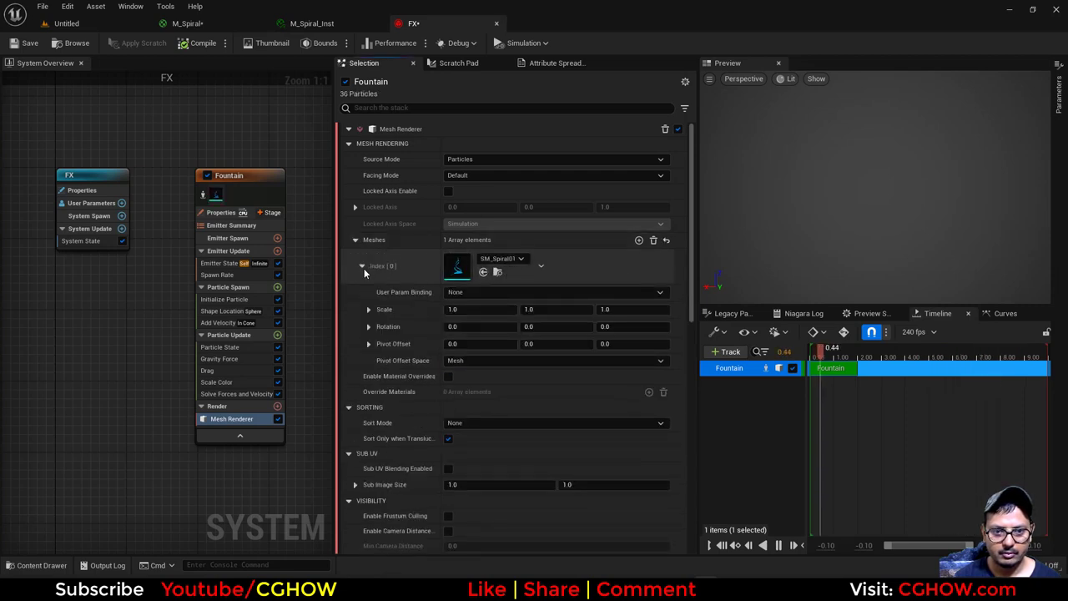
- Enable material overrides on the Mesh Renderer and add one override material using M_Spiral_Inst from the hit_spiral folder
{"action": "left_click", "coordinate": [448, 290]}
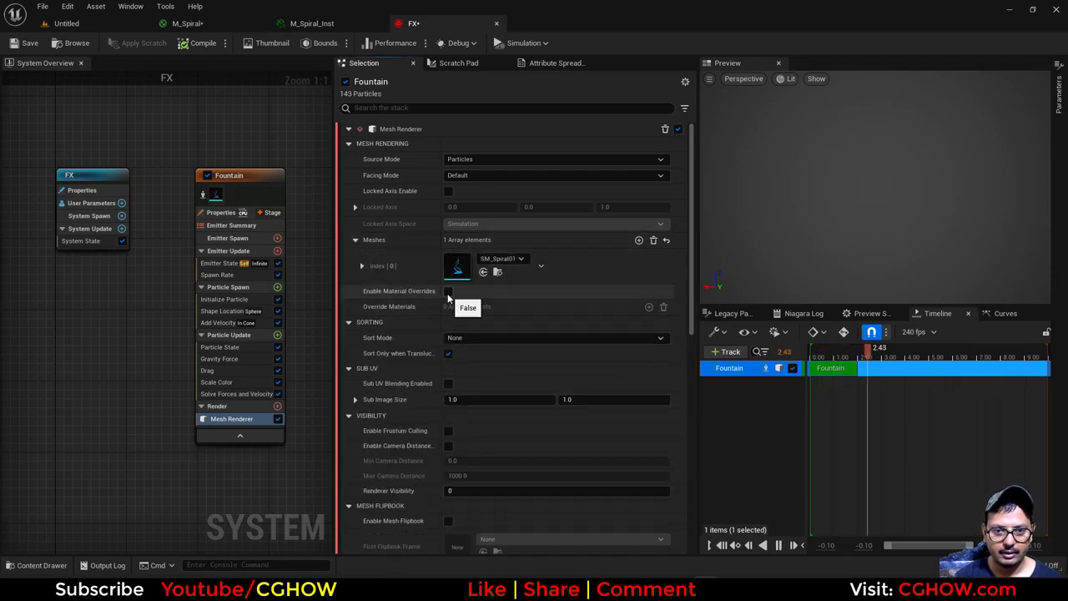
{"action": "left_click", "coordinate": [639, 307]}
{"action": "left_click", "coordinate": [67, 23]}
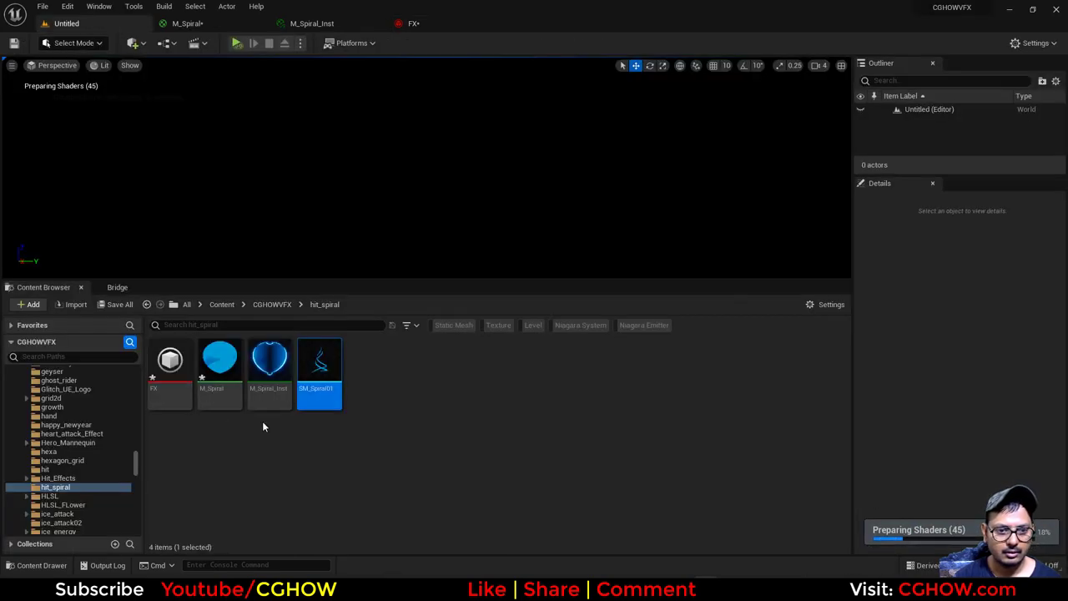
{"action": "left_click", "coordinate": [268, 372]}
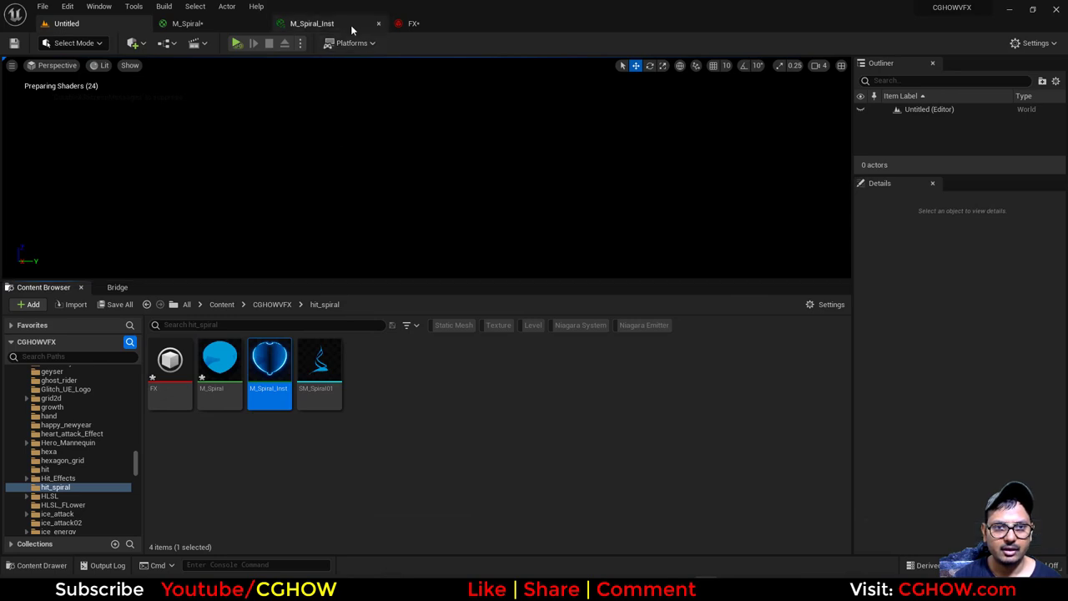
{"action": "left_click", "coordinate": [409, 23]}
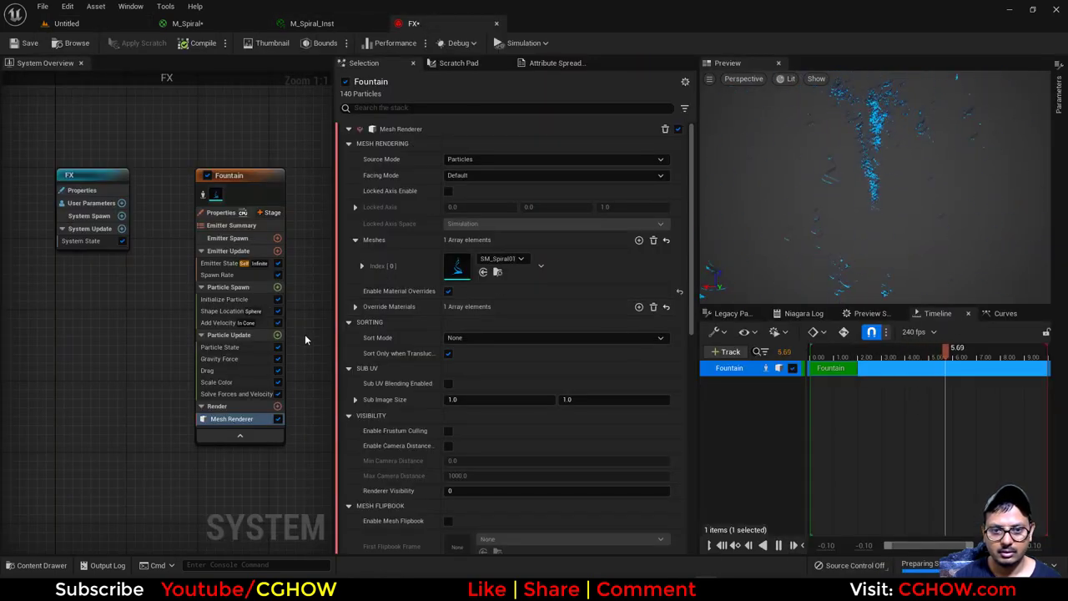
{"action": "left_click", "coordinate": [355, 306]}
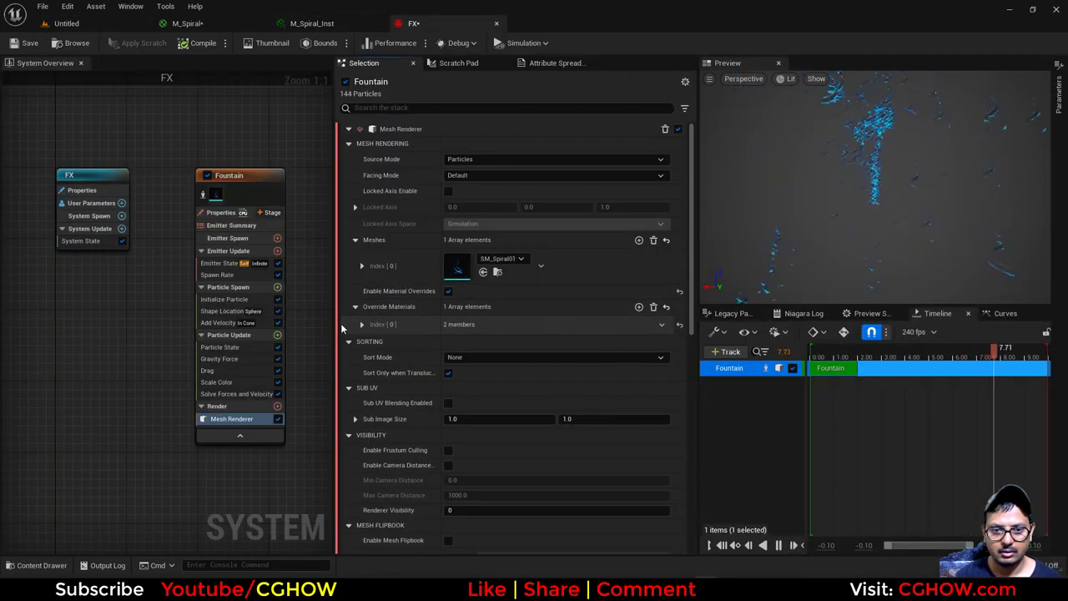
{"action": "left_click", "coordinate": [362, 324]}
{"action": "left_click", "coordinate": [484, 358]}
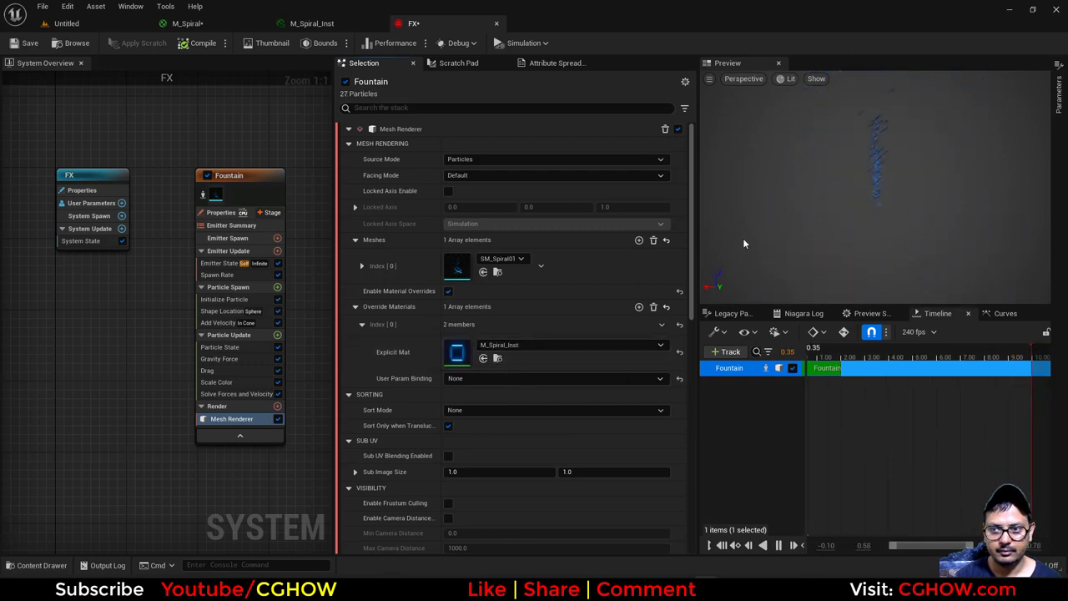
- Delete the Drag, Scale Color, Gravity Force, Add Velocity, Shape Location and Spawn Rate modules from the Fountain emitter
{"action": "key", "text": "Delete"}
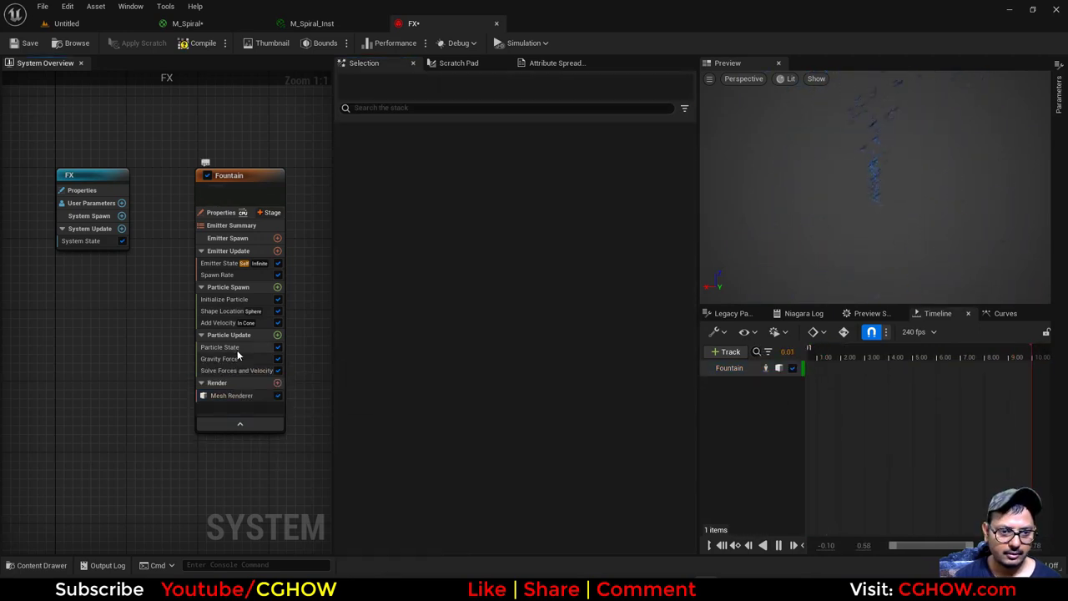
{"action": "left_click", "coordinate": [219, 359]}
{"action": "key", "text": "Delete"}
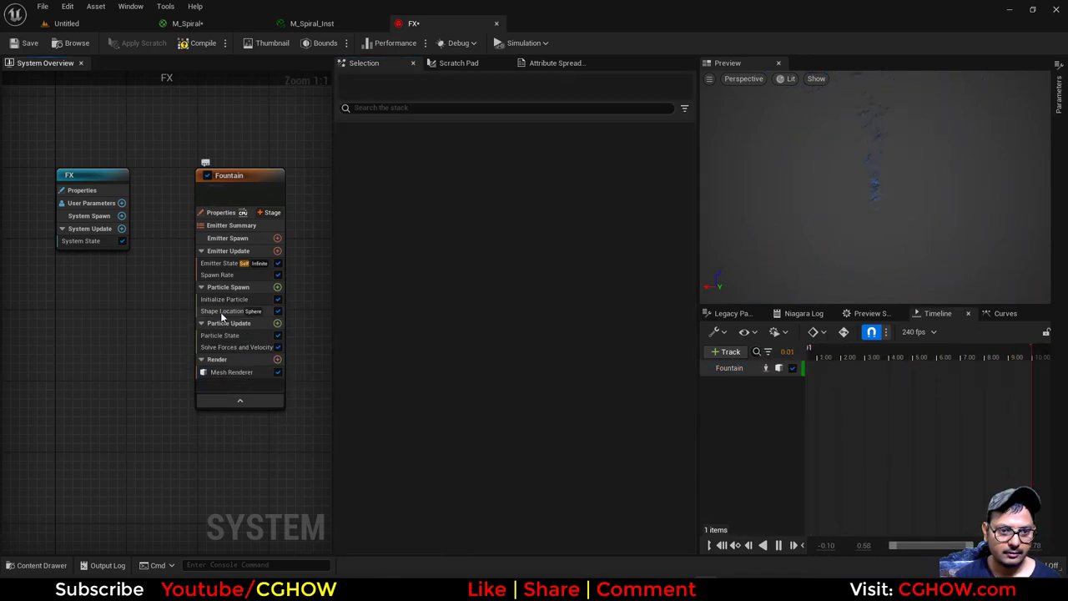
{"action": "left_click", "coordinate": [234, 311]}
{"action": "key", "text": "Delete"}
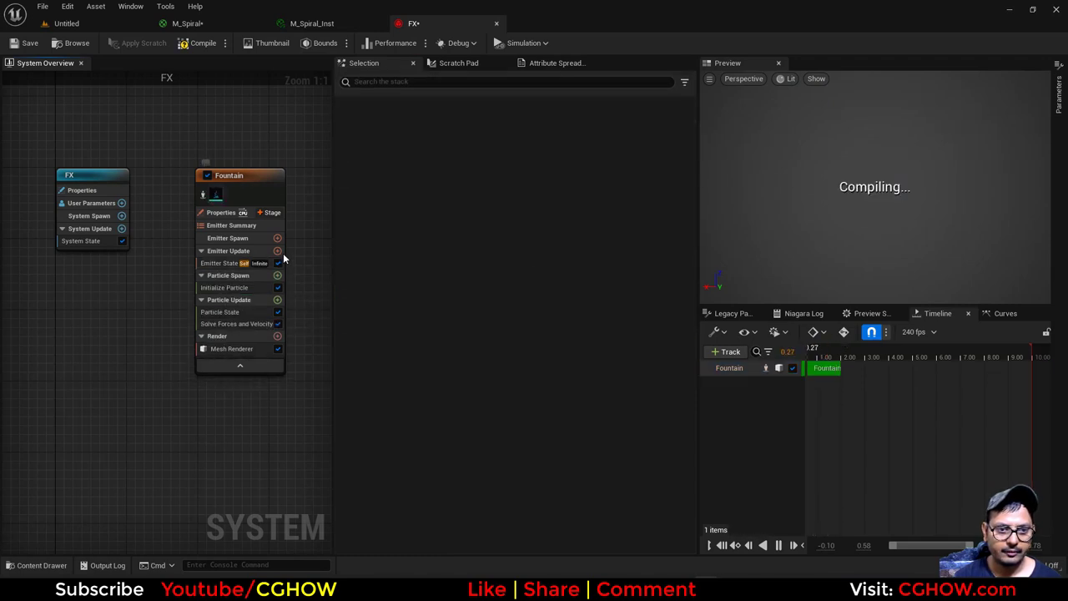
{"action": "left_click", "coordinate": [278, 251]}
{"action": "left_click", "coordinate": [68, 329]}
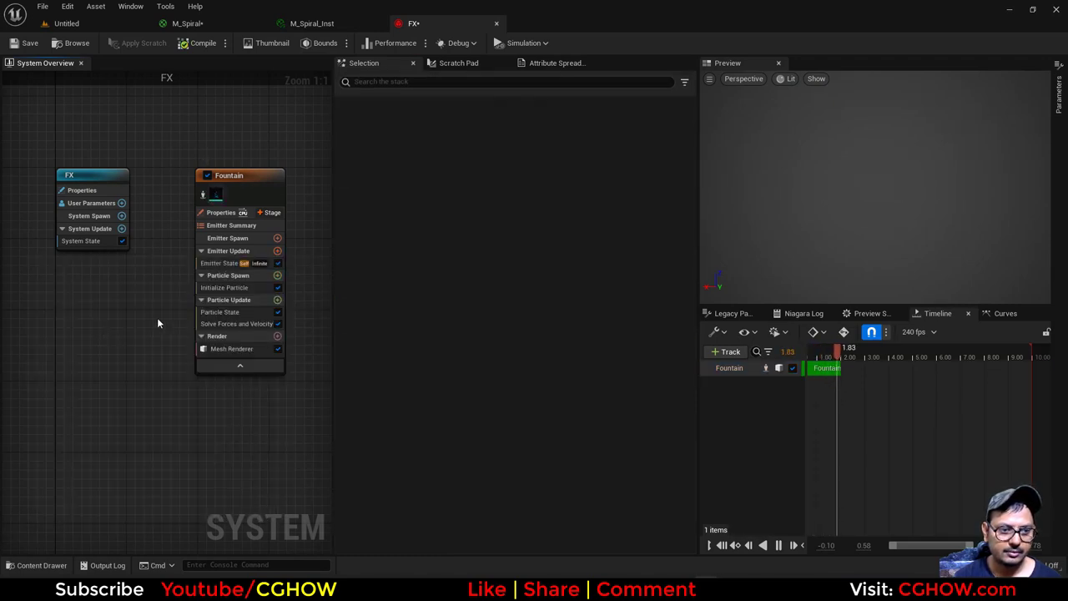
{"action": "key", "text": "Delete"}
- Add Spawn Burst Instantaneous to Emitter Update with a spawn count of 1, and set Emitter State's loop behavior to Once
{"action": "left_click", "coordinate": [278, 251]}
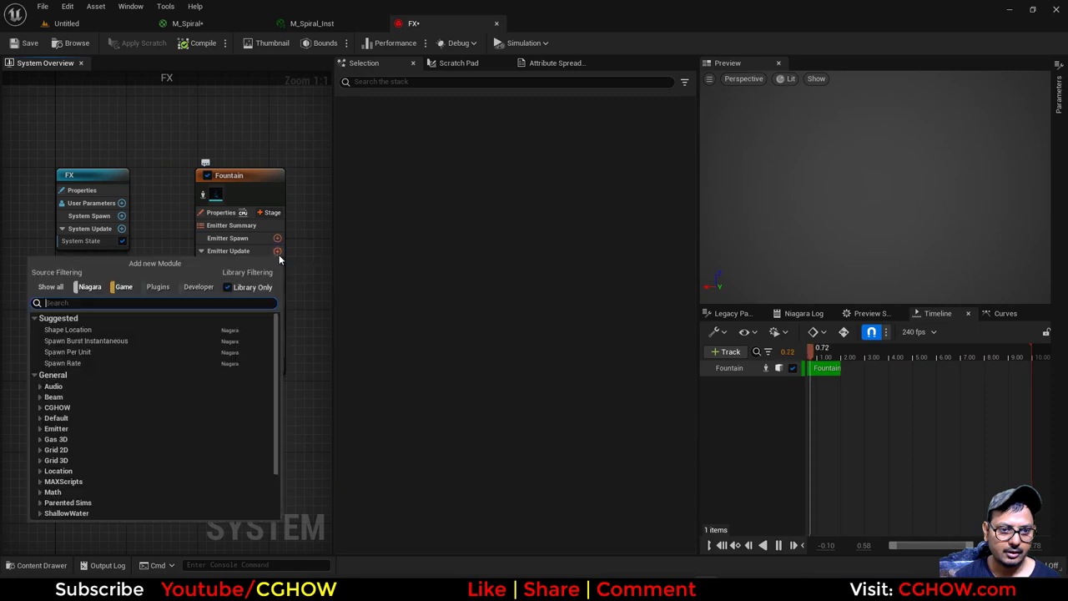
{"action": "left_click", "coordinate": [106, 341]}
{"action": "left_click", "coordinate": [480, 145]}
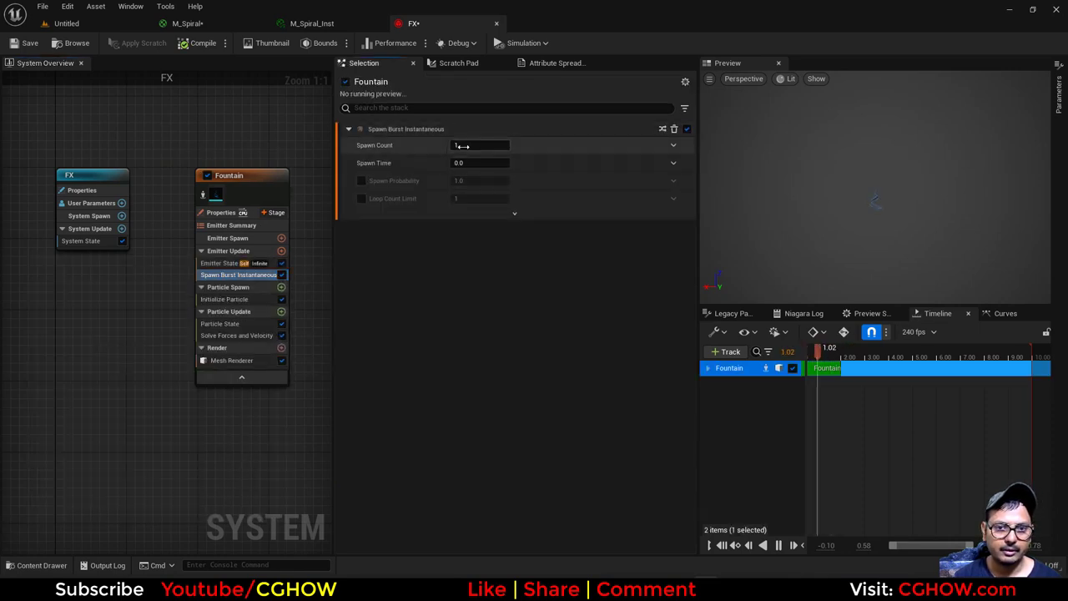
{"action": "left_click", "coordinate": [213, 264]}
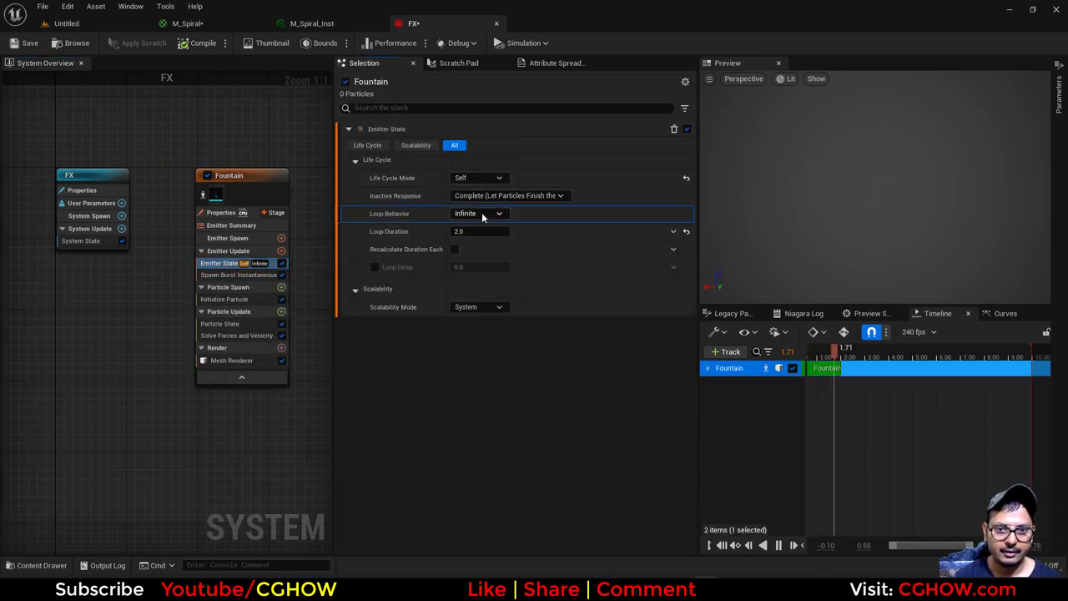
{"action": "left_click", "coordinate": [481, 214]}
{"action": "left_click", "coordinate": [472, 242]}
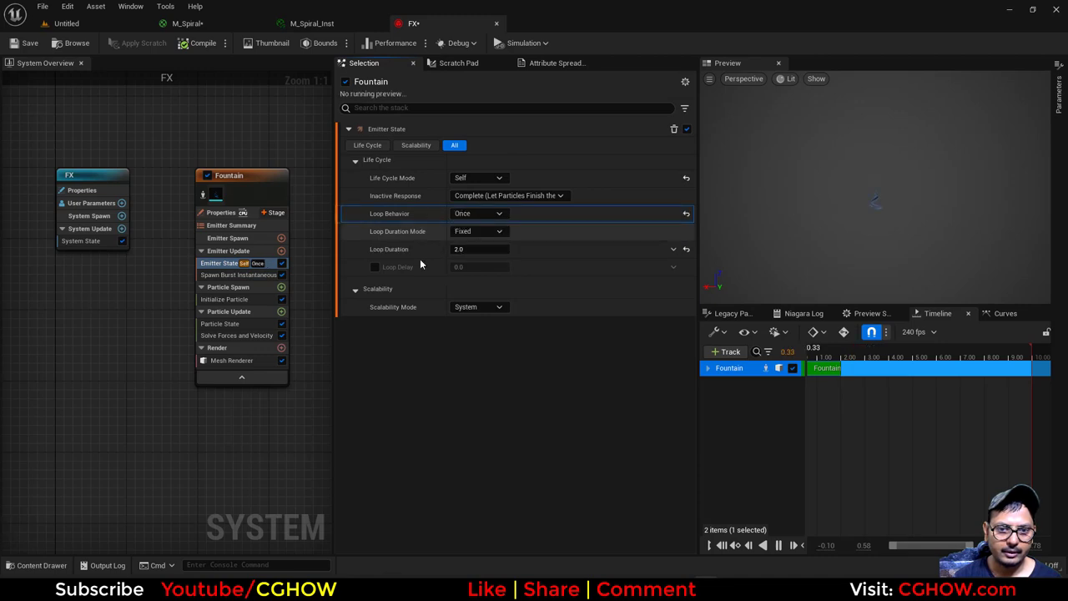
- Turn off killing particles when their lifetime has elapsed in the Fountain emitter's Particle State module
{"action": "left_click", "coordinate": [240, 299]}
{"action": "left_click", "coordinate": [221, 323]}
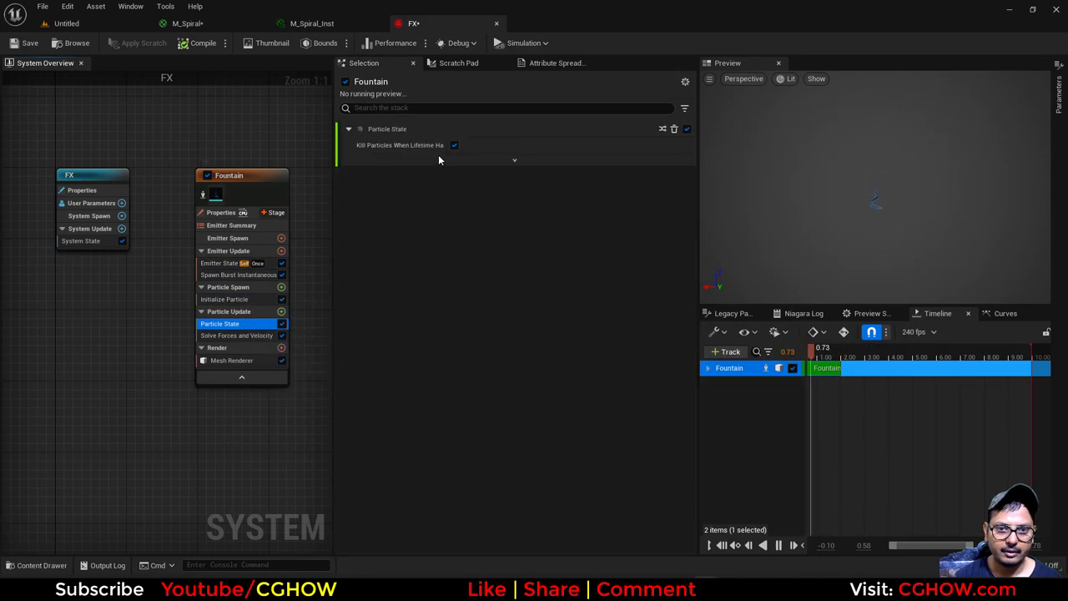
{"action": "left_click", "coordinate": [454, 145]}
- Open the mesh attributes in the Fountain emitter's Initialize Particle module
{"action": "left_click", "coordinate": [239, 299]}
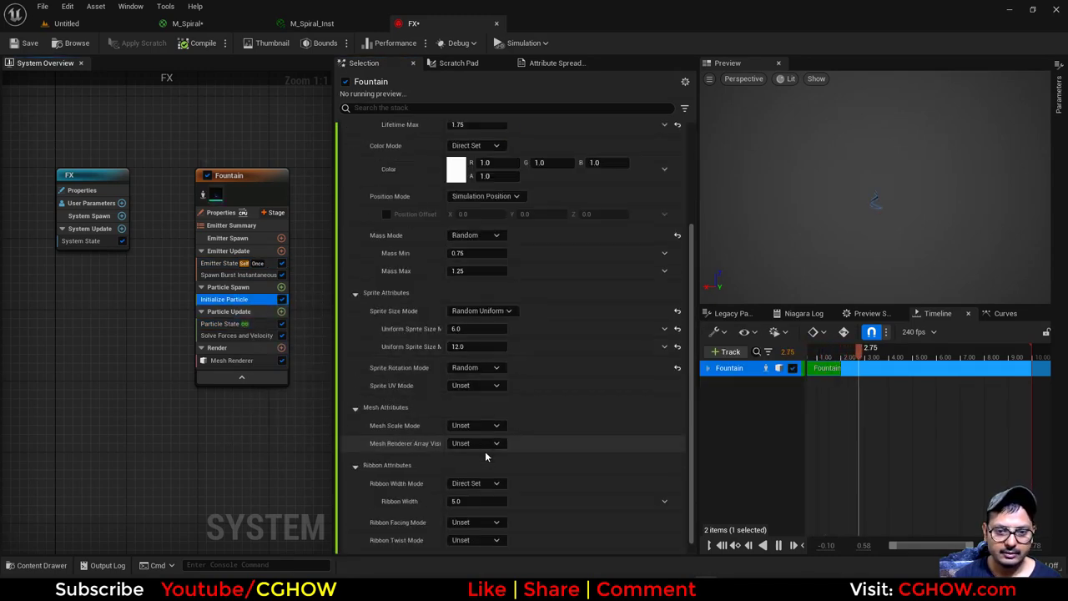
- Set the Initialize Particle mesh scale mode to Uniform with a mesh uniform scale of 5
{"action": "left_click", "coordinate": [478, 426]}
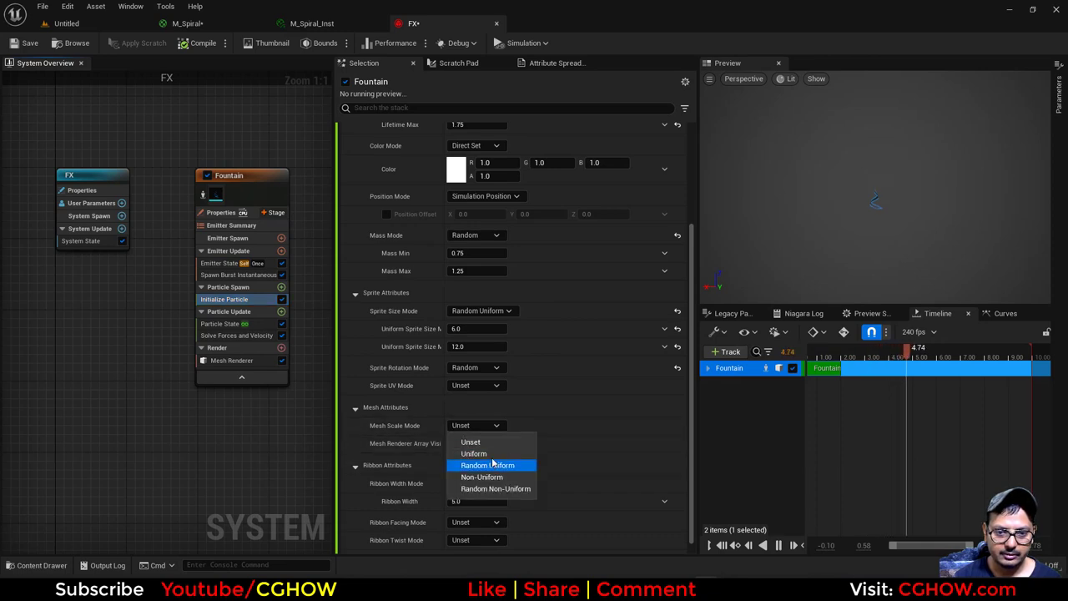
{"action": "left_click", "coordinate": [492, 454]}
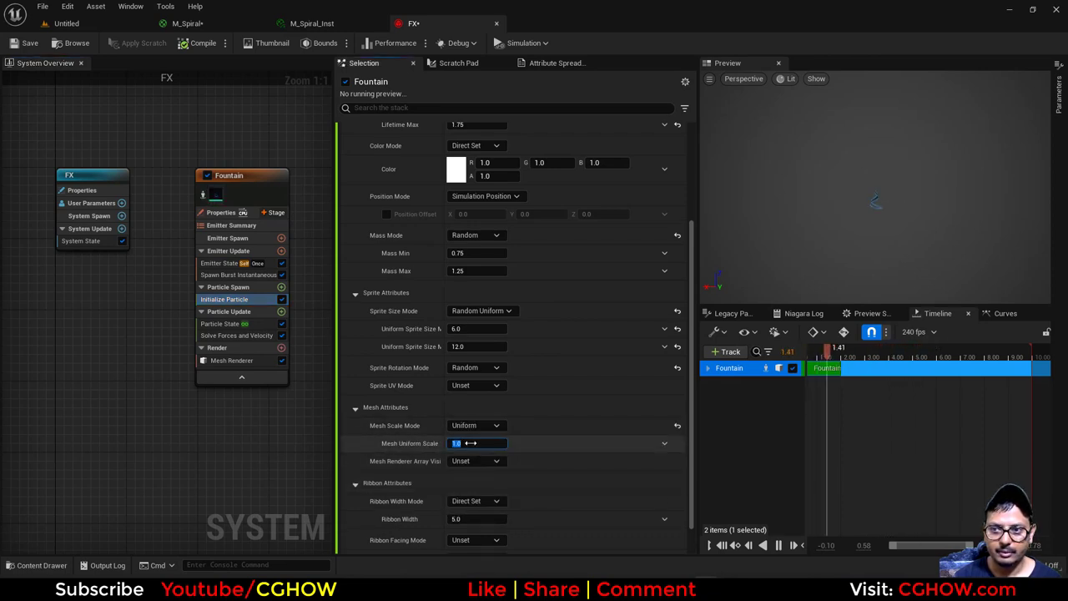
{"action": "type", "text": "5"}
{"action": "key", "text": "Return"}
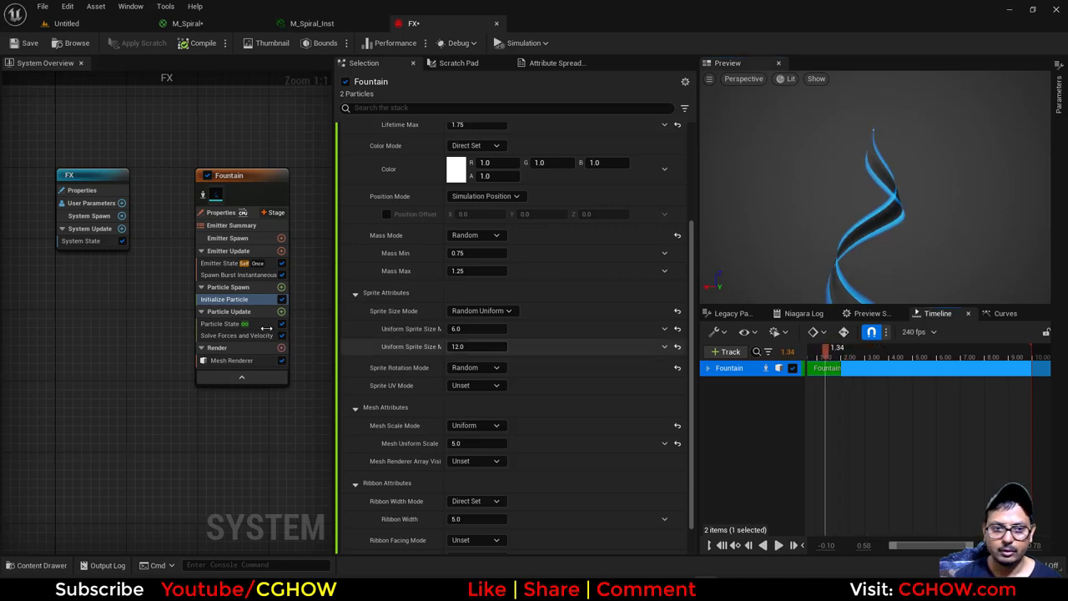
- Add an Initial Mesh Orientation module to Particle Spawn and set its mesh orientation mode to System
{"action": "left_click", "coordinate": [281, 287]}
{"action": "type", "text": "ini"}
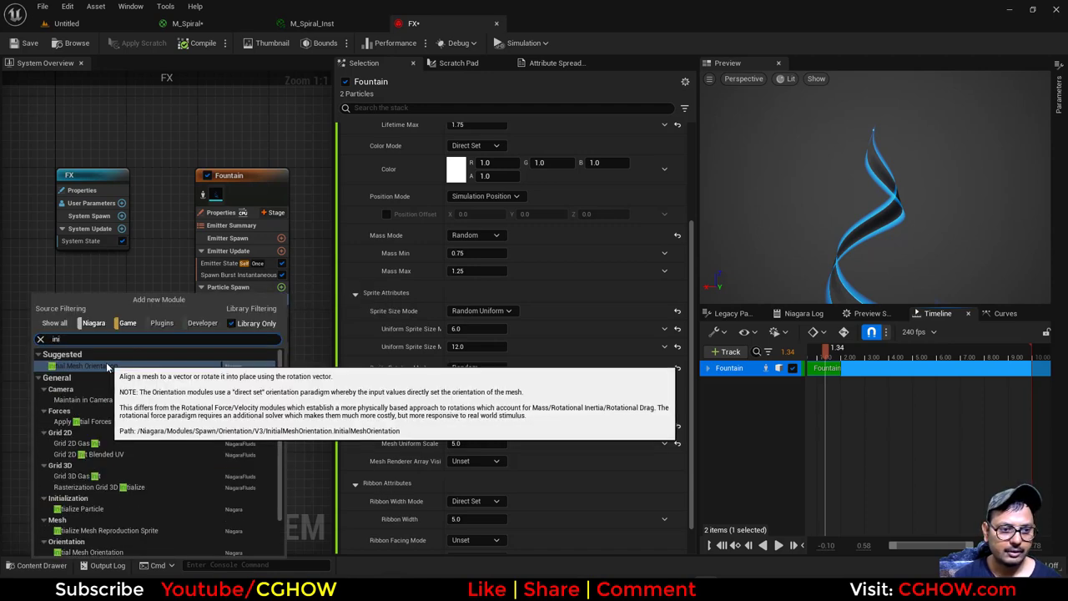
{"action": "left_click", "coordinate": [107, 368]}
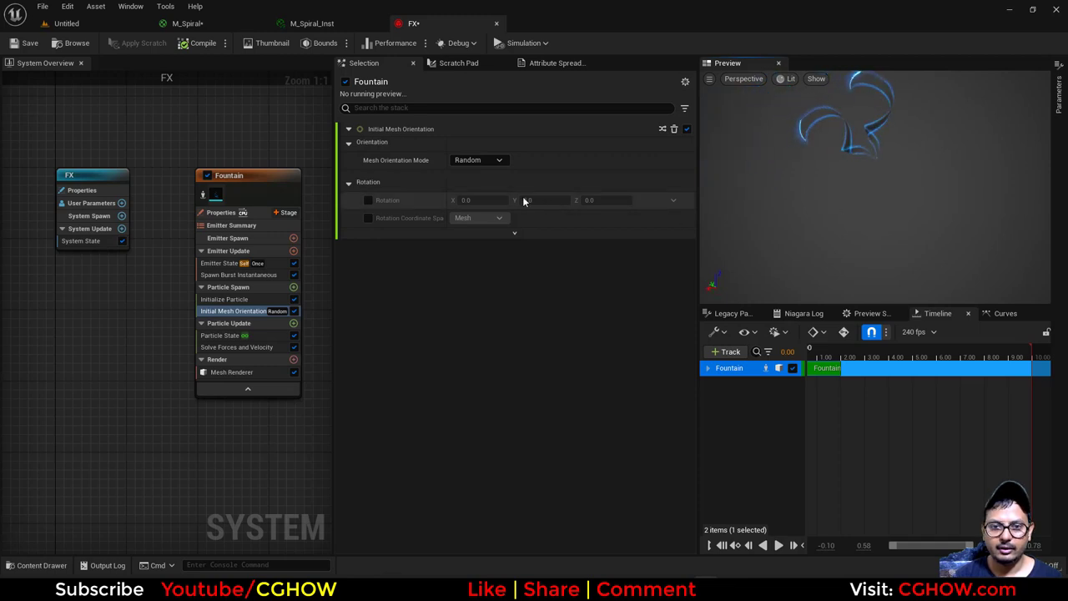
{"action": "left_click", "coordinate": [495, 160]}
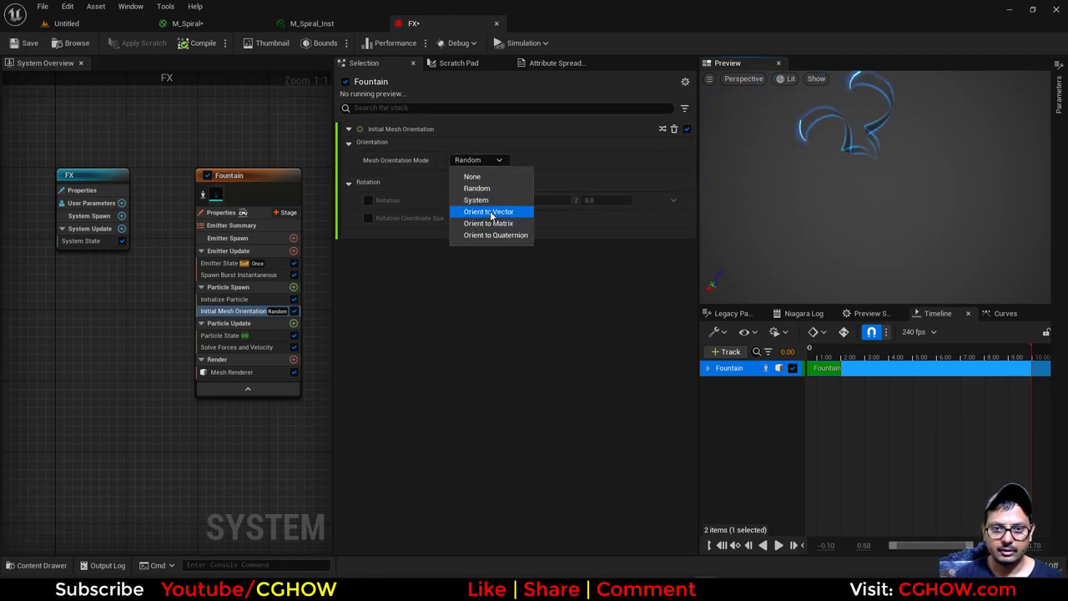
{"action": "left_click", "coordinate": [489, 200]}
- Enable rotation in the Initial Mesh Orientation module and set it to X 0.25 and Z 0
{"action": "left_click", "coordinate": [369, 201]}
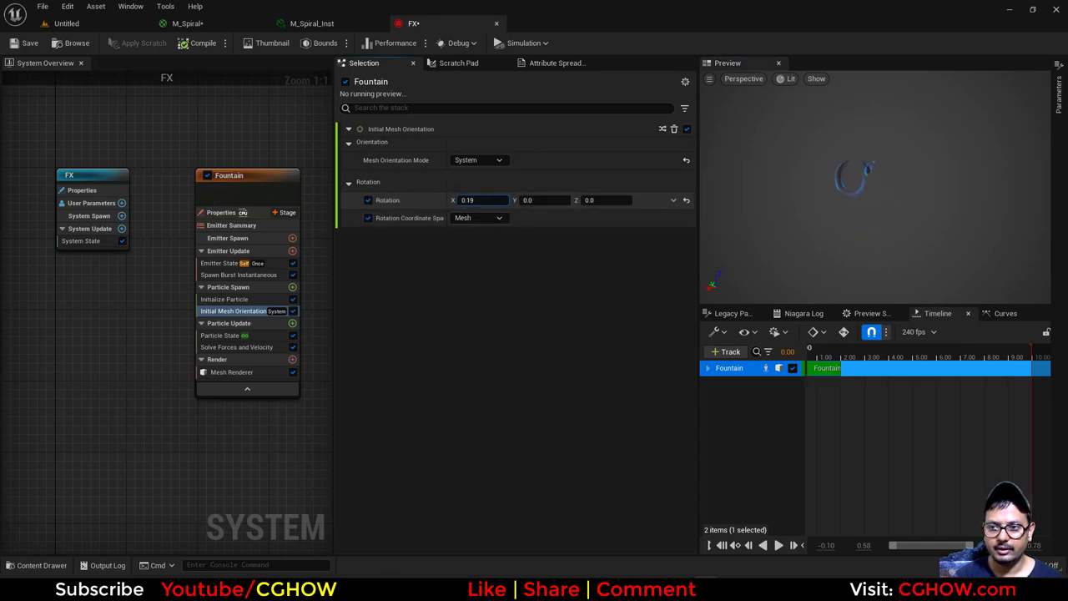
{"action": "left_click", "coordinate": [500, 201]}
{"action": "type", "text": ".25"}
{"action": "key", "text": "Return"}
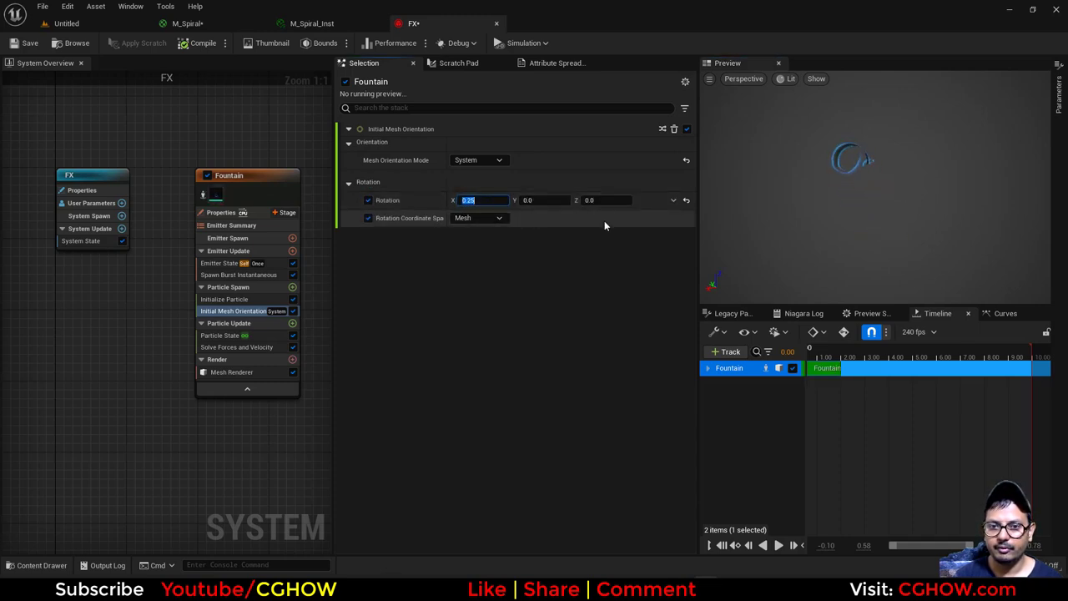
{"action": "left_click_drag", "start_coordinate": [875, 184], "coordinate": [808, 226]}
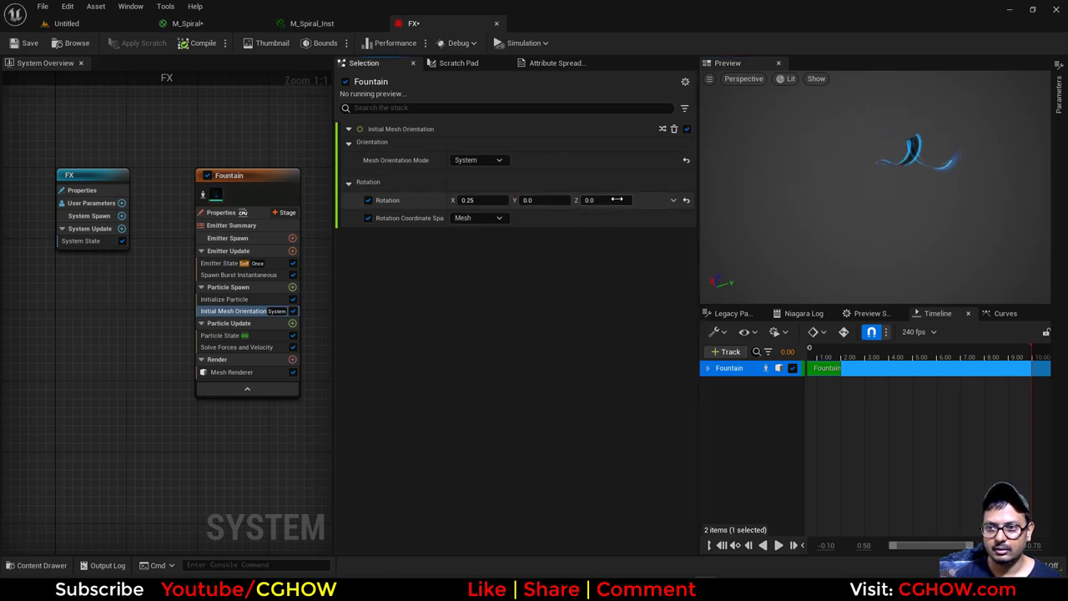
{"action": "left_click", "coordinate": [618, 200]}
{"action": "type", "text": "0"}
{"action": "key", "text": "Return"}
- Duplicate the Initial Mesh Orientation module, set the copy's X rotation to 0 and try different Y rotation values
{"action": "left_click", "coordinate": [240, 311]}
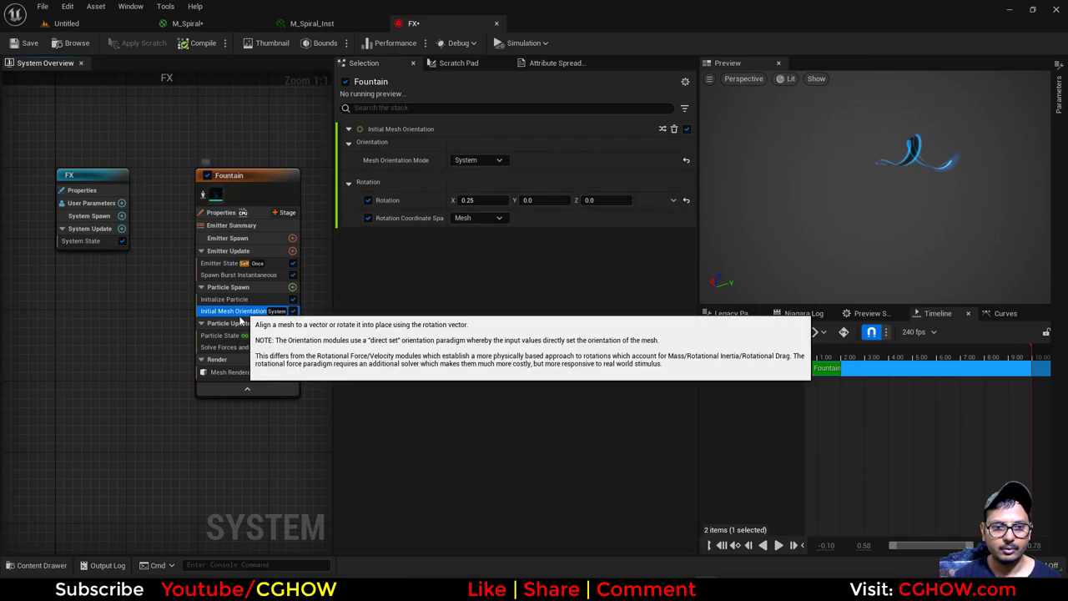
{"action": "key", "text": "ctrl+d"}
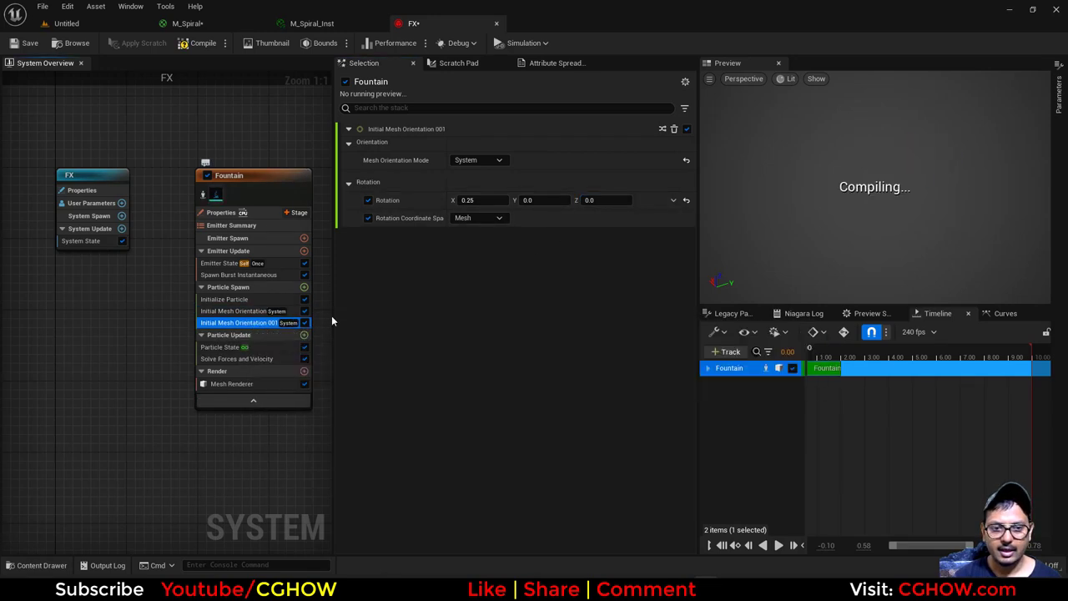
{"action": "key", "text": "Return"}
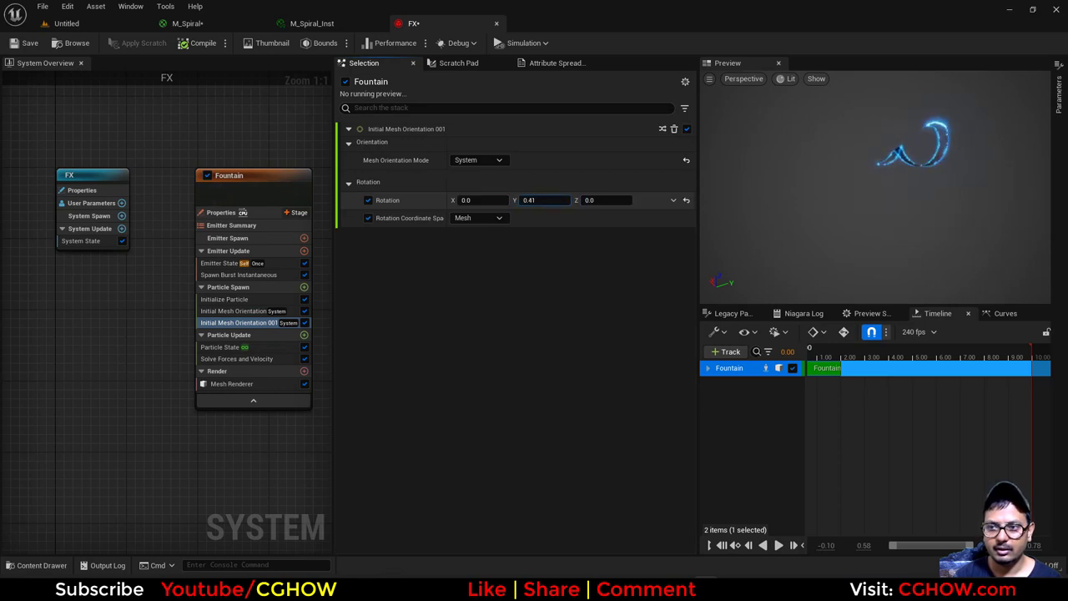
{"action": "left_click_drag", "start_coordinate": [546, 201], "coordinate": [706, 200]}
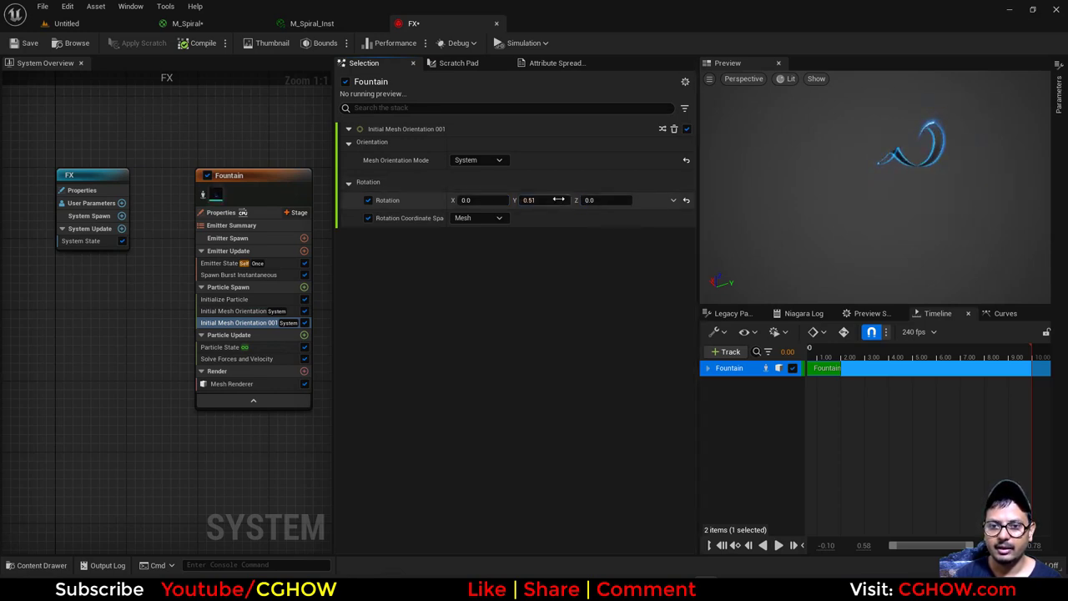
{"action": "left_click_drag", "start_coordinate": [544, 200], "coordinate": [561, 200]}
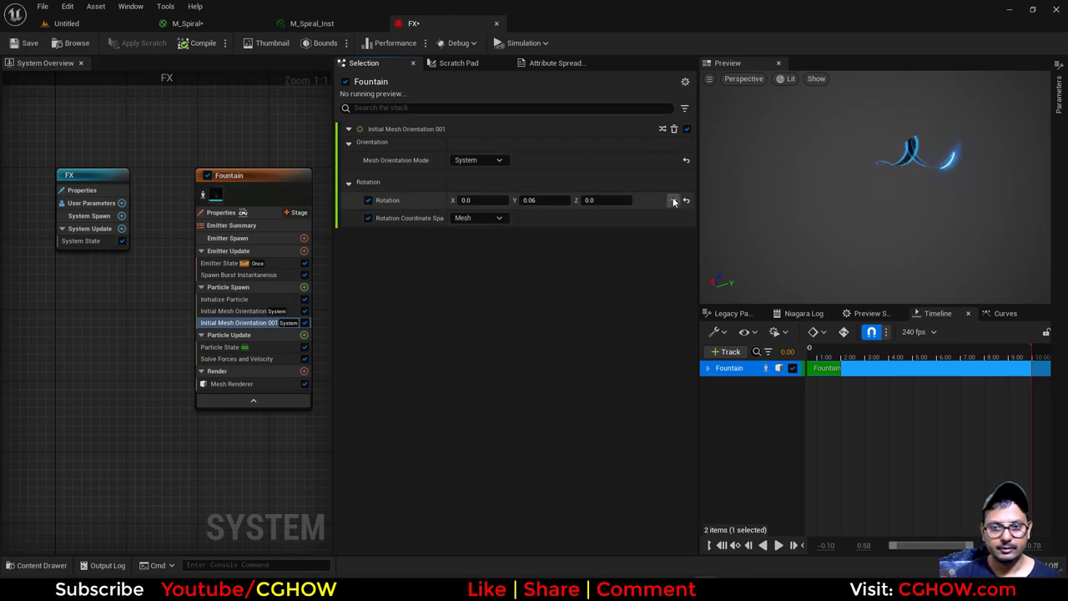
- Drive the duplicated module's rotation with Make Vector and its Y component with Uniform A Or B Float
{"action": "left_click", "coordinate": [674, 201]}
{"action": "type", "text": "make"}
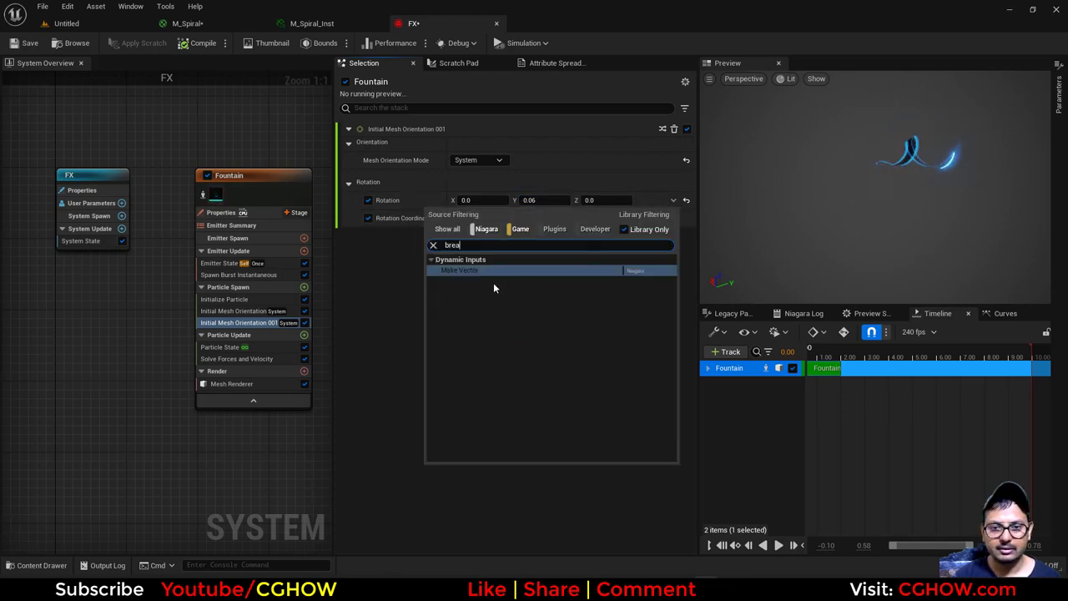
{"action": "left_click", "coordinate": [493, 275]}
{"action": "left_click", "coordinate": [675, 253]}
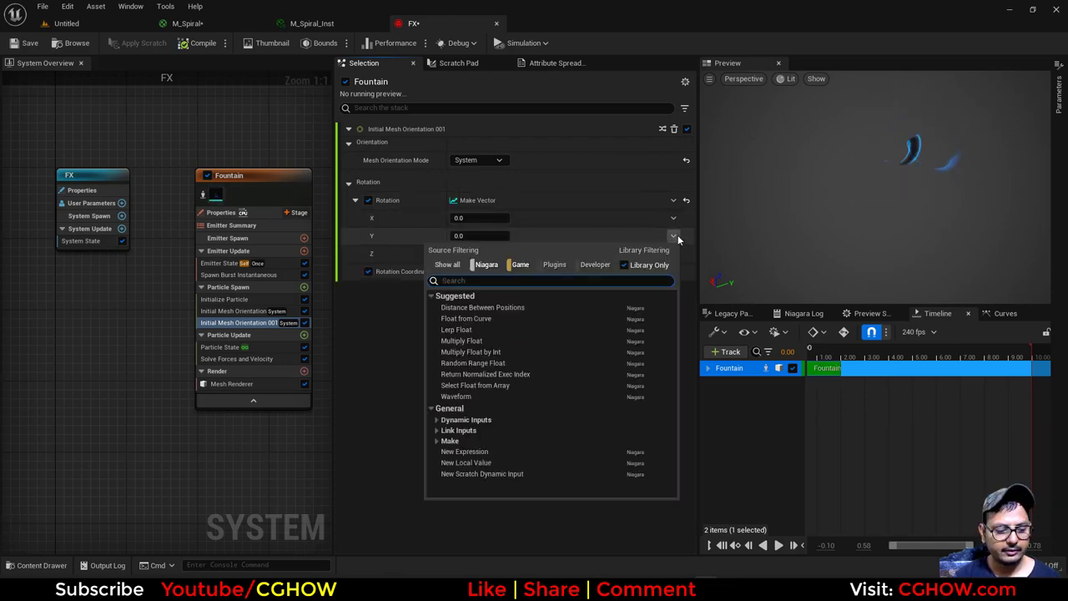
{"action": "type", "text": "uni"}
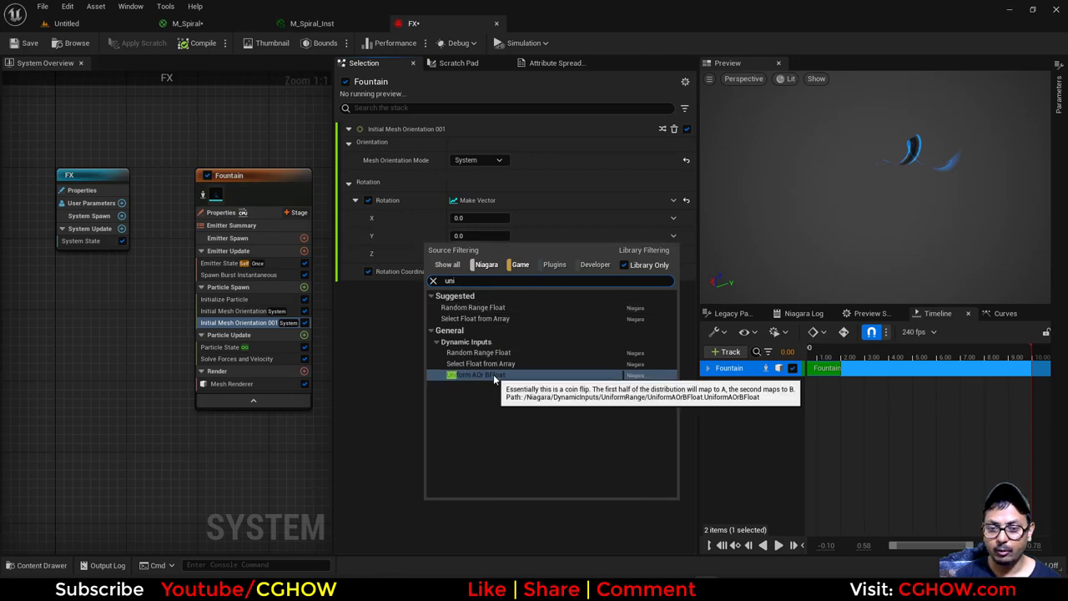
{"action": "left_click", "coordinate": [494, 377]}
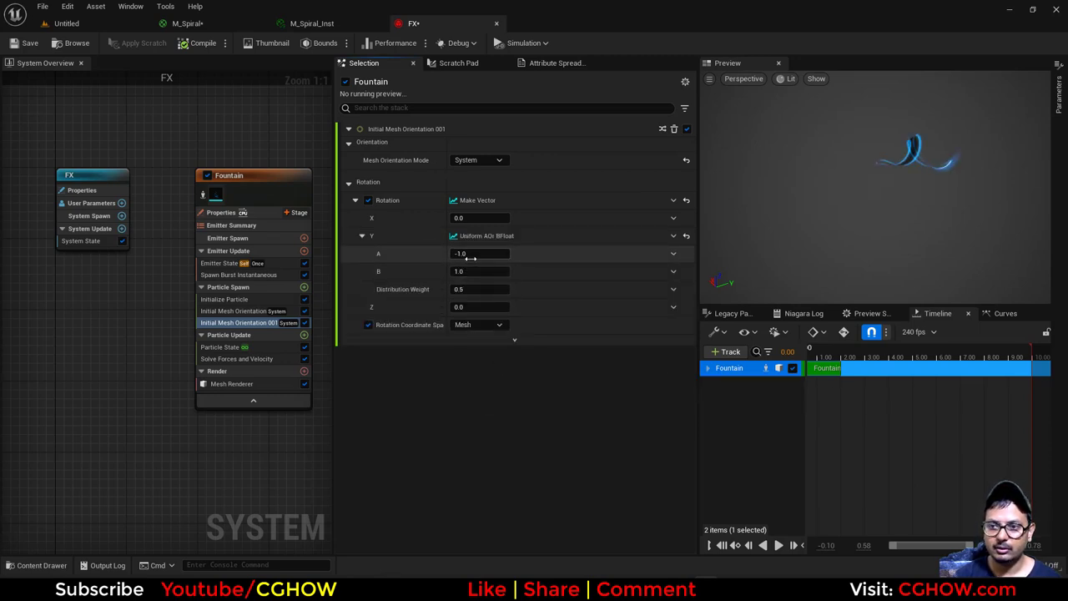
- Try B 0.2 and A -0.25 for the Y rotation, settle on A 0.0 and B 0.527273, and check the preview
{"action": "left_click", "coordinate": [472, 271]}
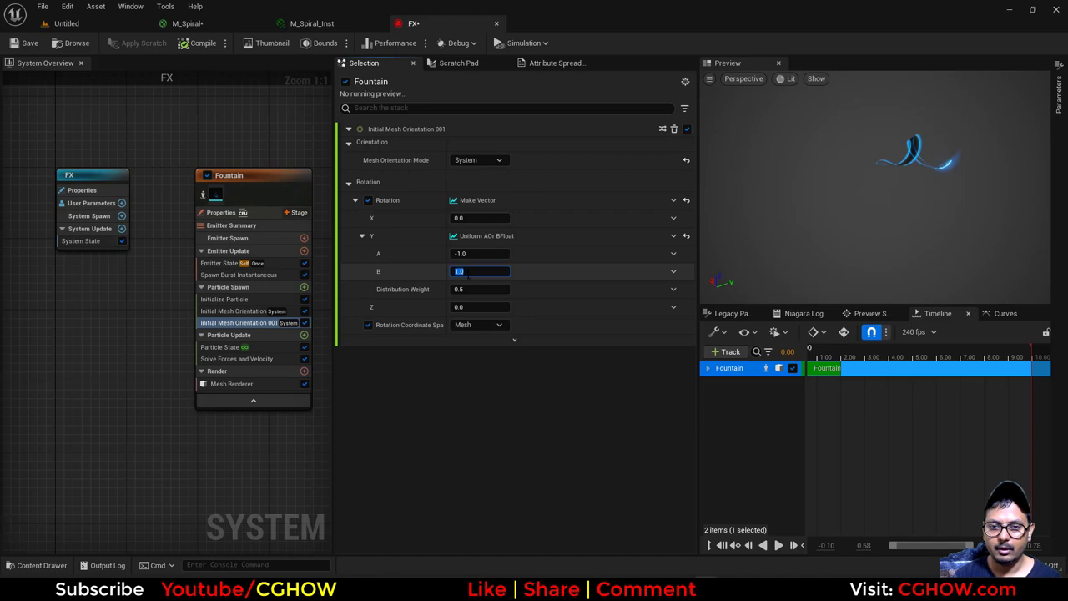
{"action": "type", "text": "2"}
{"action": "left_click", "coordinate": [467, 256]}
{"action": "type", "text": "-0.25"}
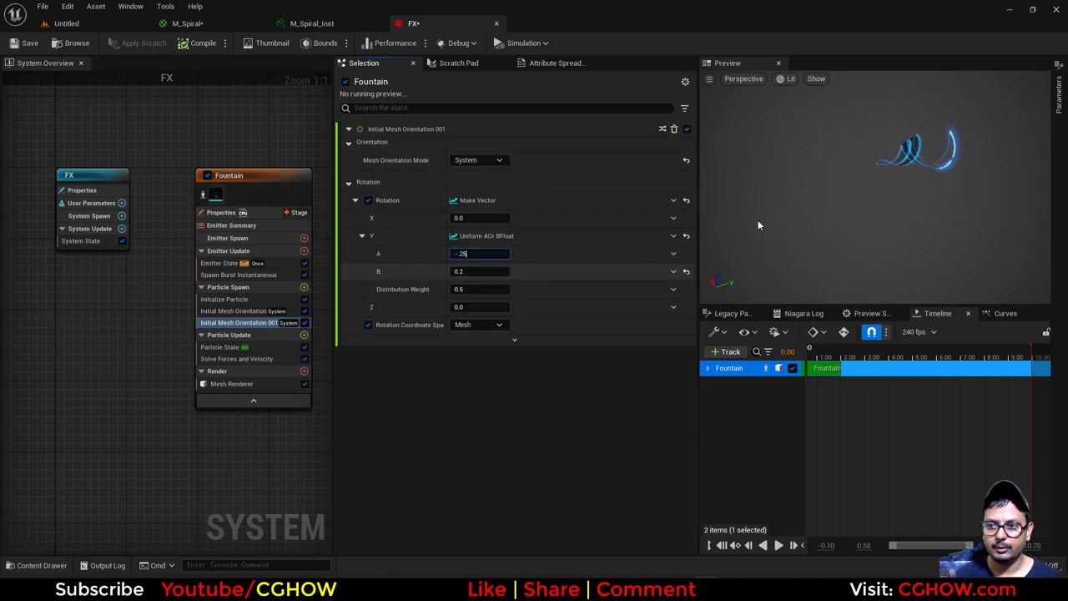
{"action": "left_click", "coordinate": [758, 219]}
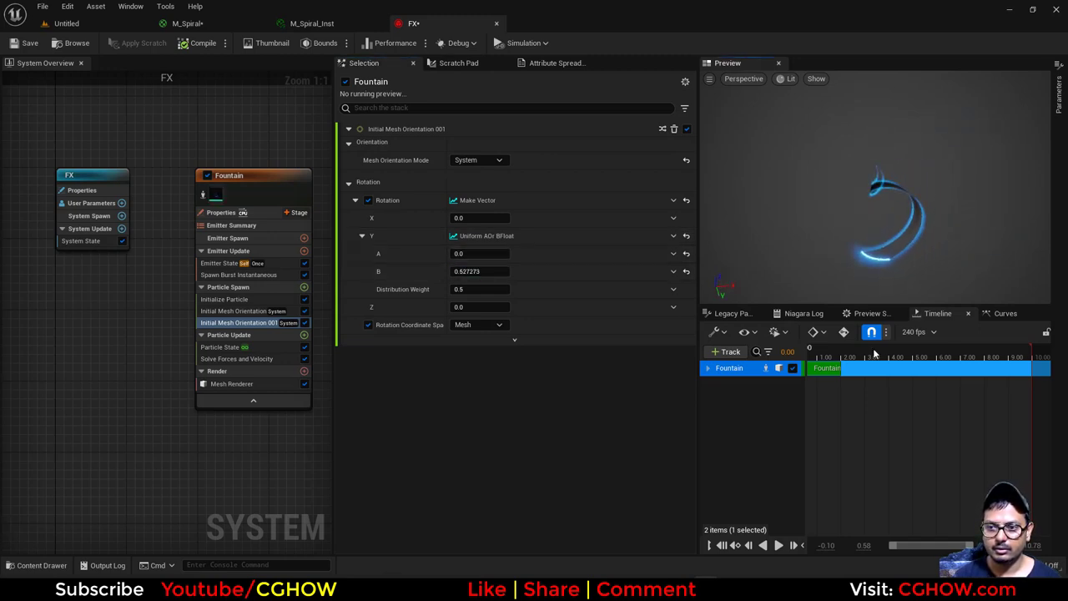
{"action": "left_click_drag", "start_coordinate": [875, 354], "coordinate": [800, 360]}
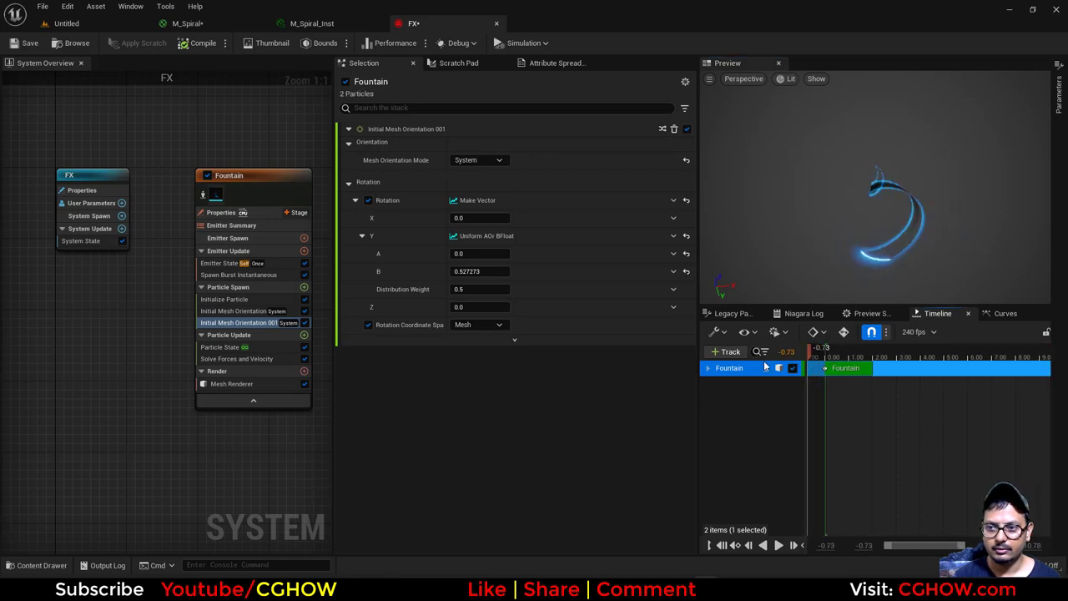
{"action": "left_click_drag", "start_coordinate": [877, 251], "coordinate": [885, 184]}
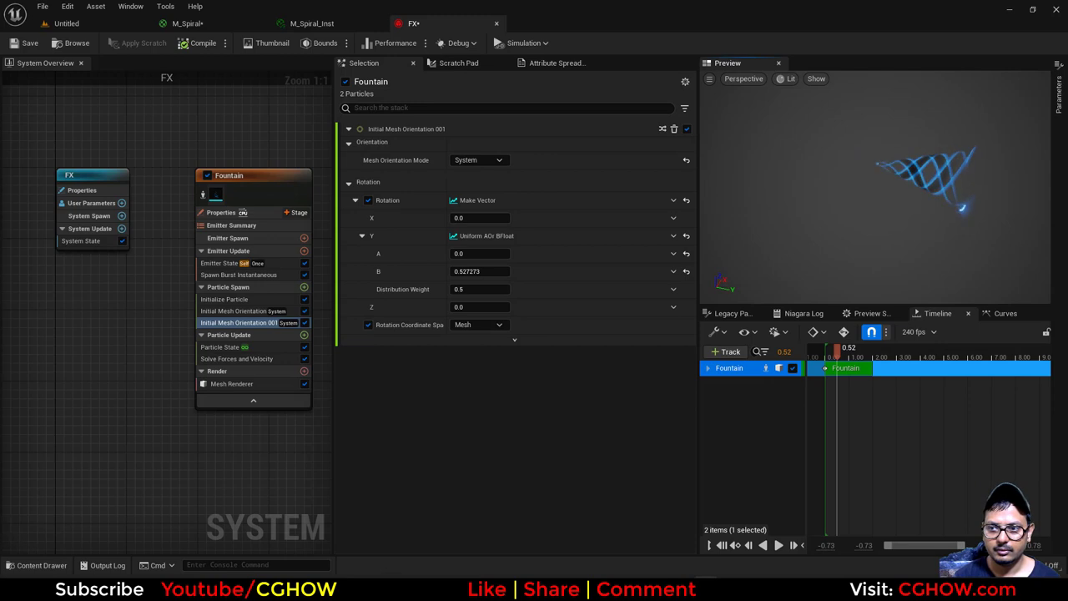
- Add an Update Mesh Orientation module to the Fountain emitter's Particle Update stage
{"action": "left_click", "coordinate": [304, 334]}
{"action": "type", "text": "up"}
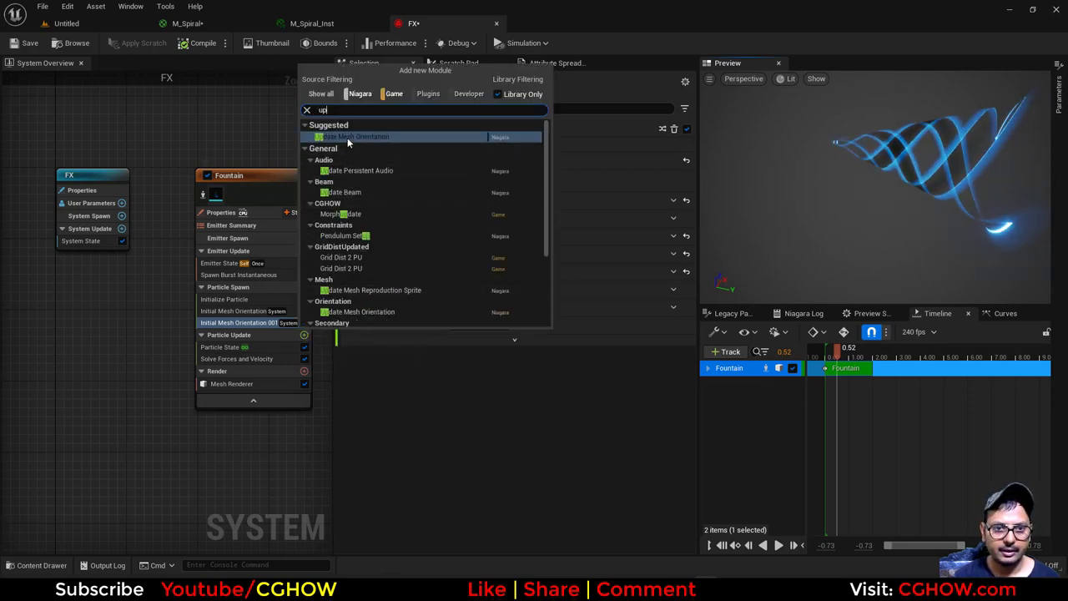
{"action": "left_click", "coordinate": [347, 137]}
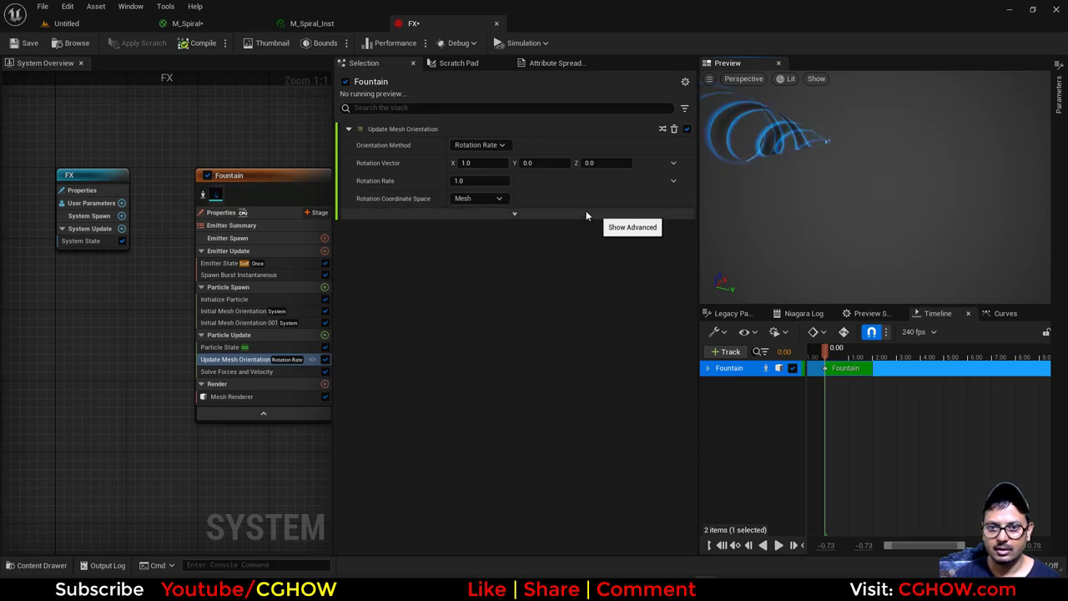
- Set the Update Mesh Orientation rotation vector to X 0, Y 0, Z 1 and play the simulation
{"action": "left_click", "coordinate": [492, 165]}
{"action": "type", "text": "0"}
{"action": "key", "text": "Return"}
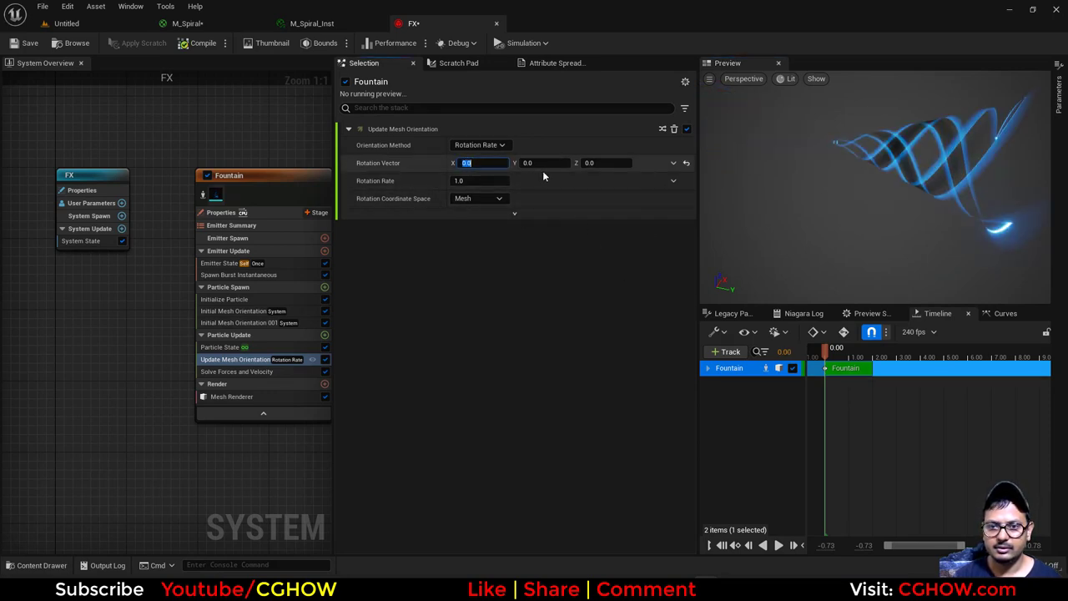
{"action": "left_click", "coordinate": [544, 169]}
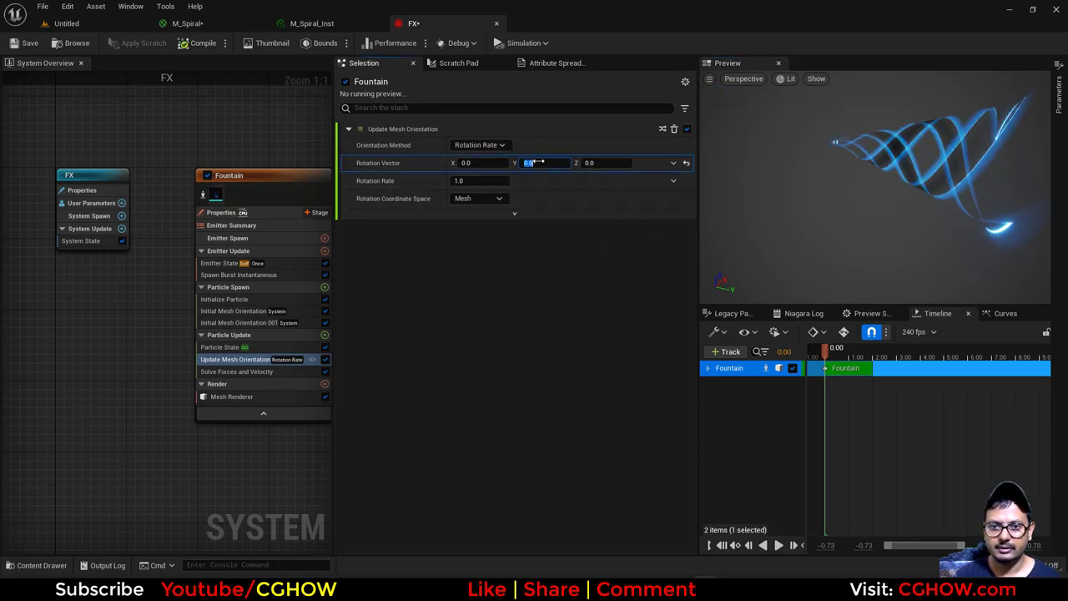
{"action": "type", "text": "1"}
{"action": "key", "text": "Return"}
{"action": "type", "text": "0"}
{"action": "left_click", "coordinate": [603, 165]}
{"action": "type", "text": "1"}
{"action": "key", "text": "Return"}
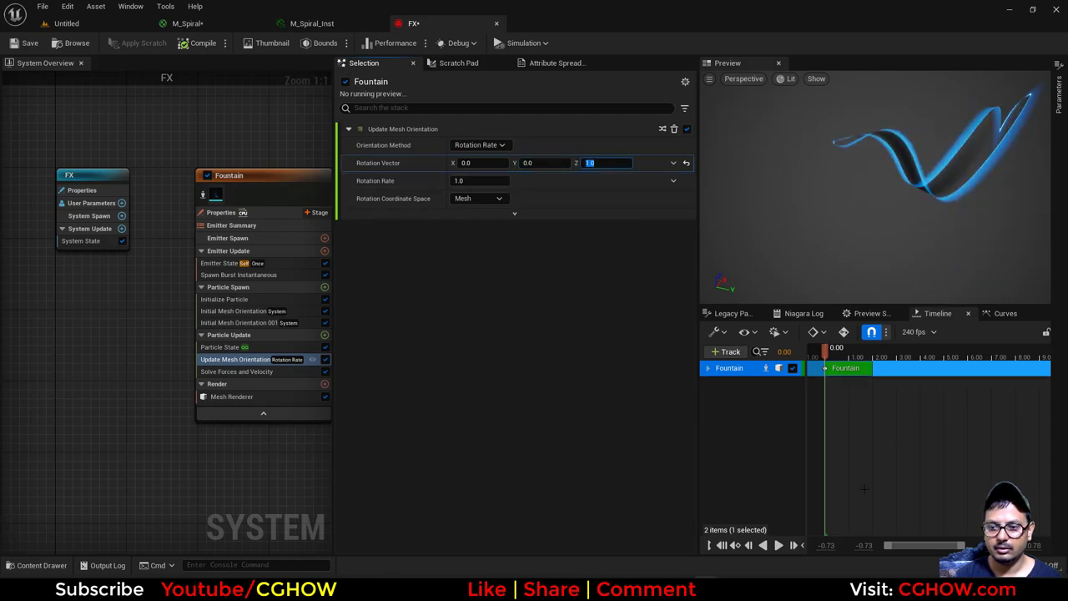
{"action": "left_click", "coordinate": [779, 545]}
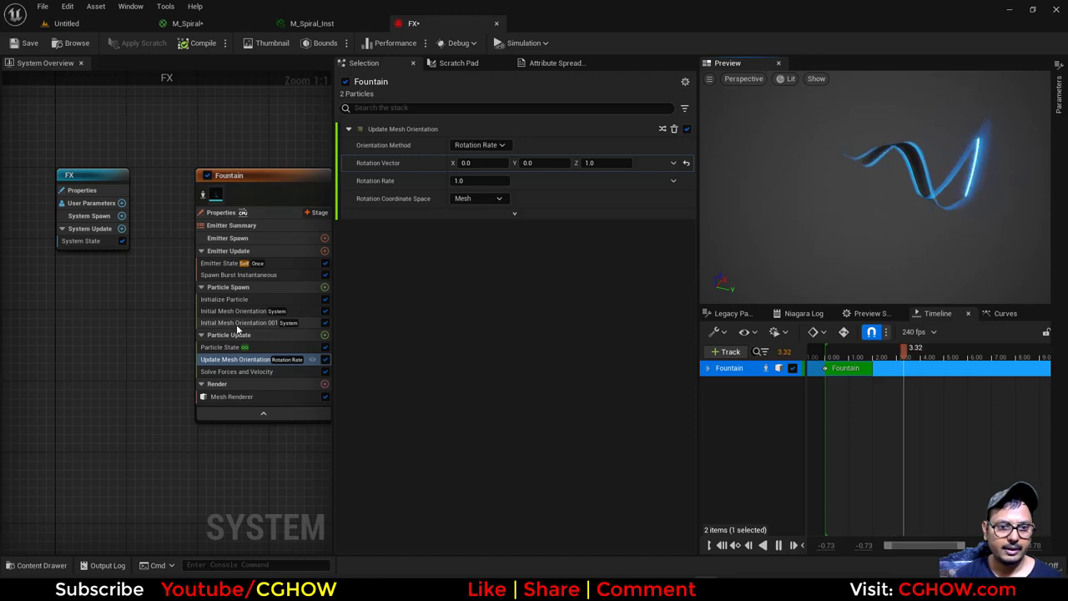
- Set the Y rotation's B value to 0.5 in Initial Mesh Orientation 001 and inspect the effect from another angle
{"action": "left_click", "coordinate": [247, 322]}
{"action": "right_click_drag", "start_coordinate": [147, 335], "coordinate": [87, 330]}
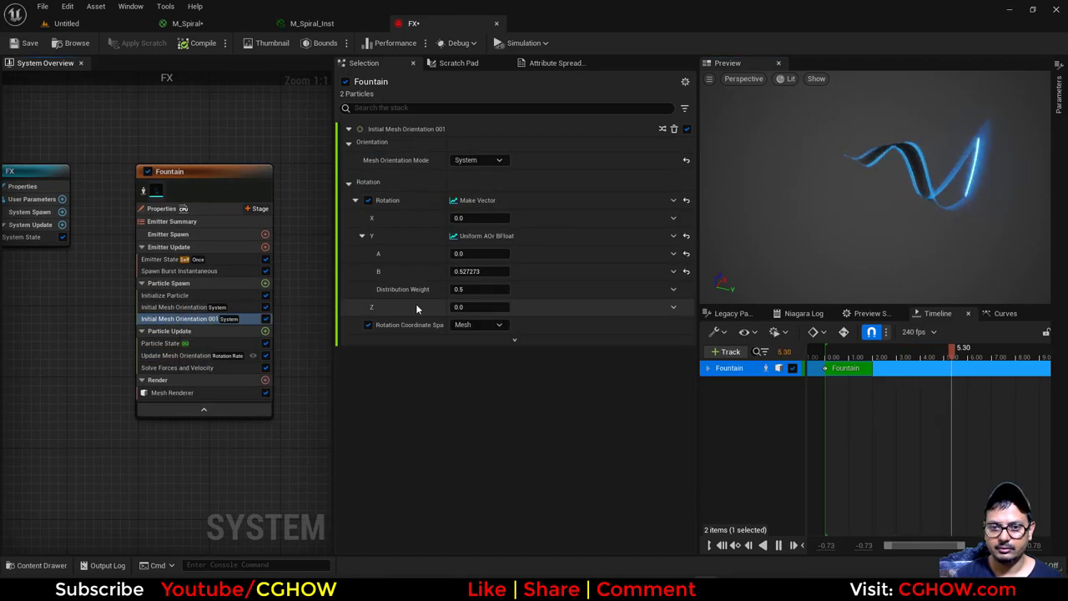
{"action": "left_click", "coordinate": [475, 271]}
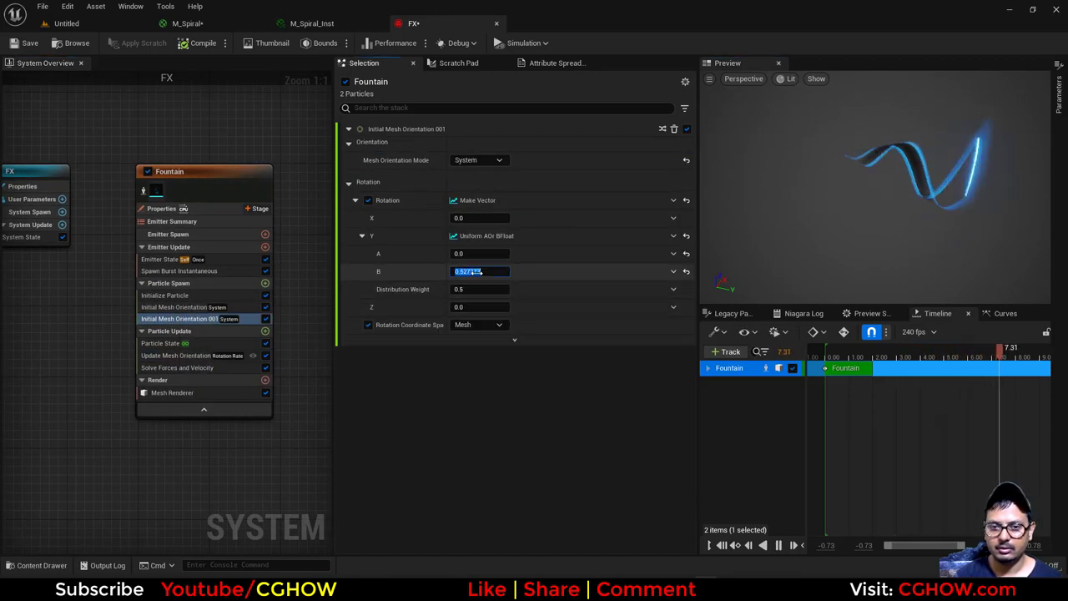
{"action": "type", "text": "0.5"}
{"action": "key", "text": "Return"}
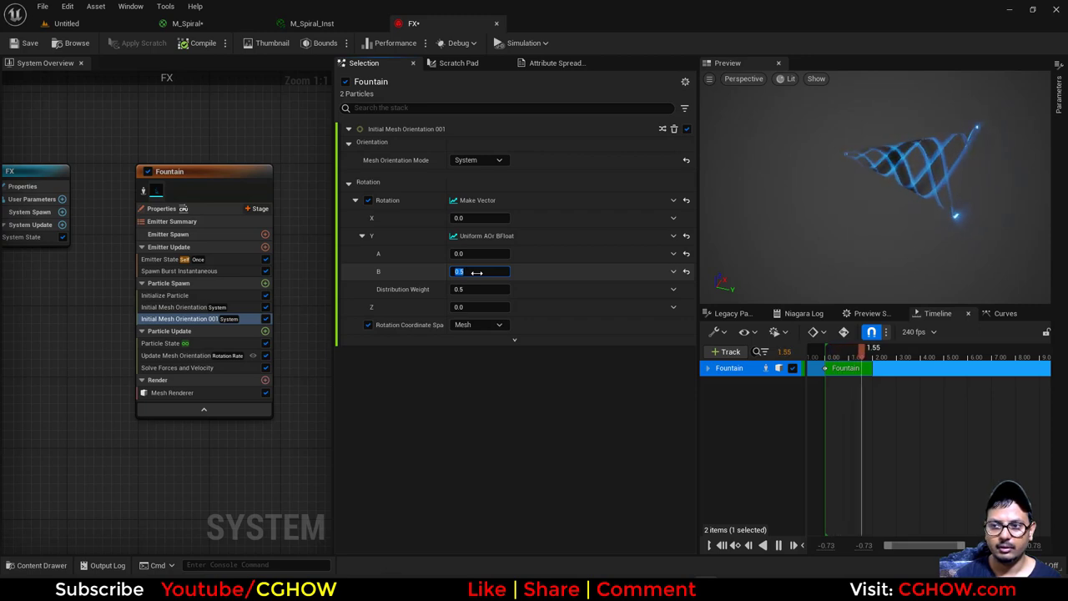
{"action": "left_click_drag", "start_coordinate": [1001, 216], "coordinate": [751, 216]}
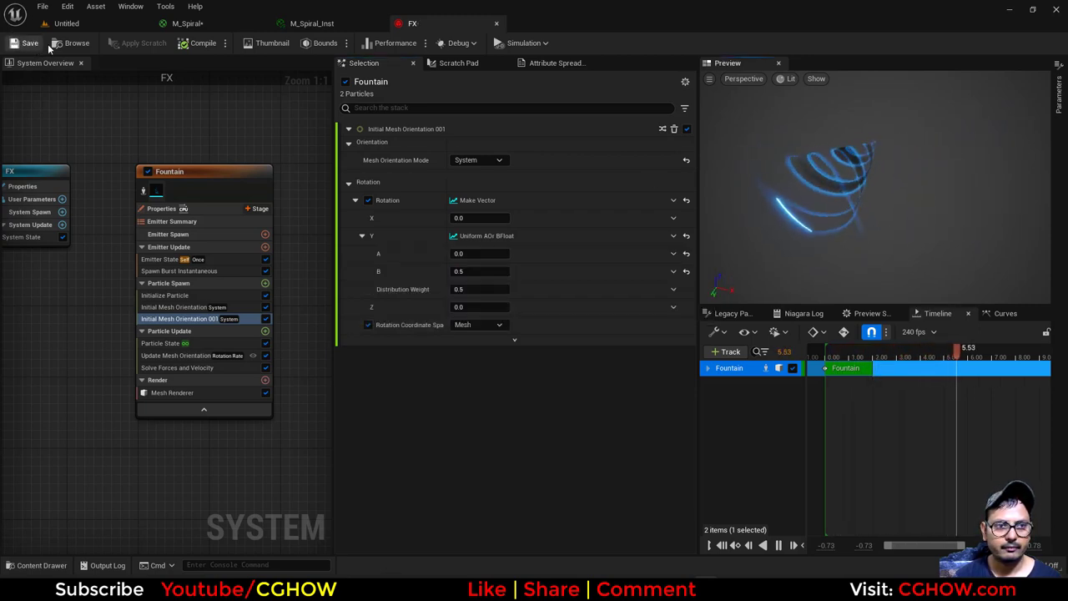
- Enable Local Space in the Fountain emitter's properties
{"action": "left_click", "coordinate": [158, 208]}
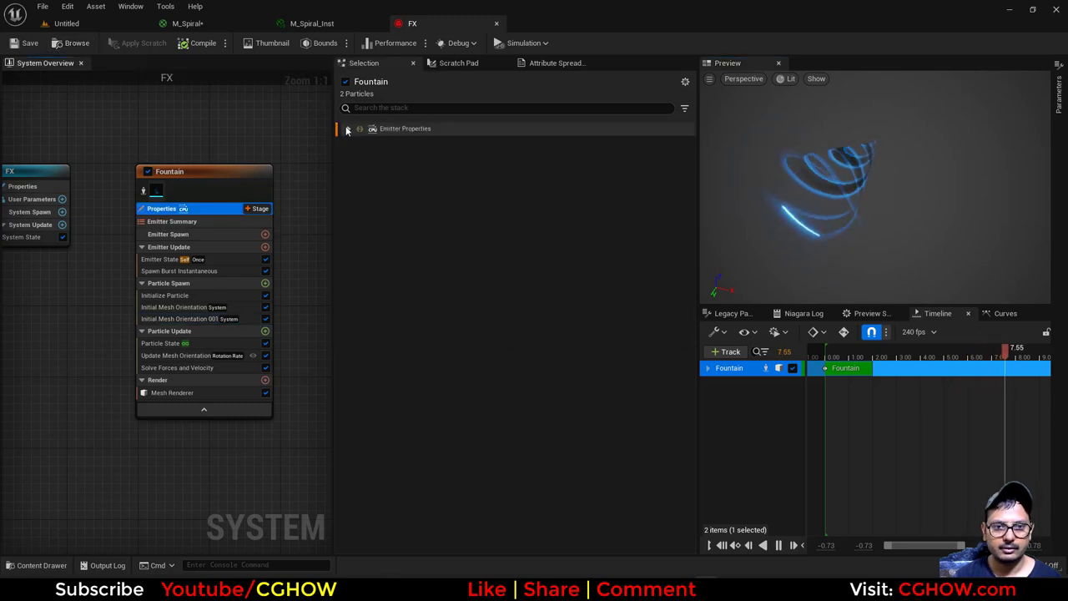
{"action": "left_click", "coordinate": [451, 158]}
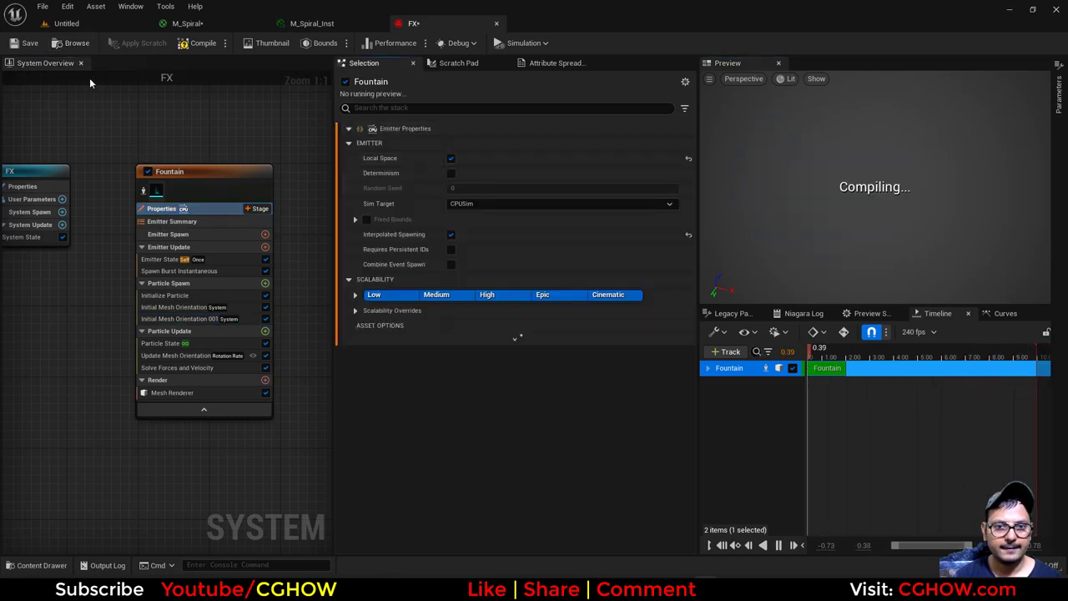
- Save the FX system, place an instance of it in the Untitled level and inspect the spiral in an enlarged viewport
{"action": "left_click", "coordinate": [25, 47]}
{"action": "left_click", "coordinate": [60, 47]}
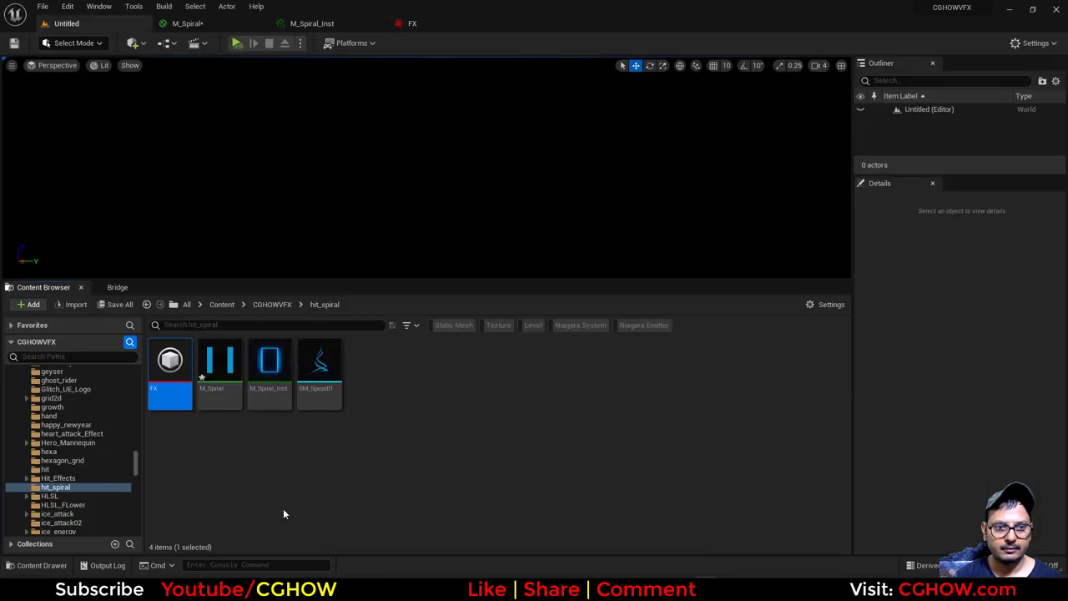
{"action": "left_click_drag", "start_coordinate": [170, 372], "coordinate": [420, 183]}
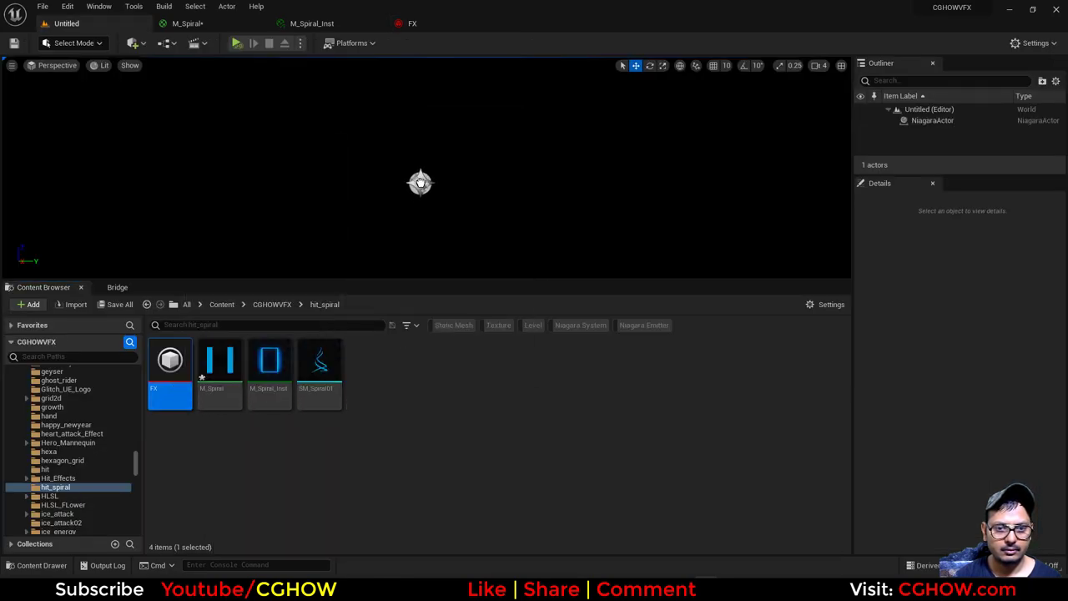
{"action": "left_click_drag", "start_coordinate": [450, 281], "coordinate": [451, 430]}
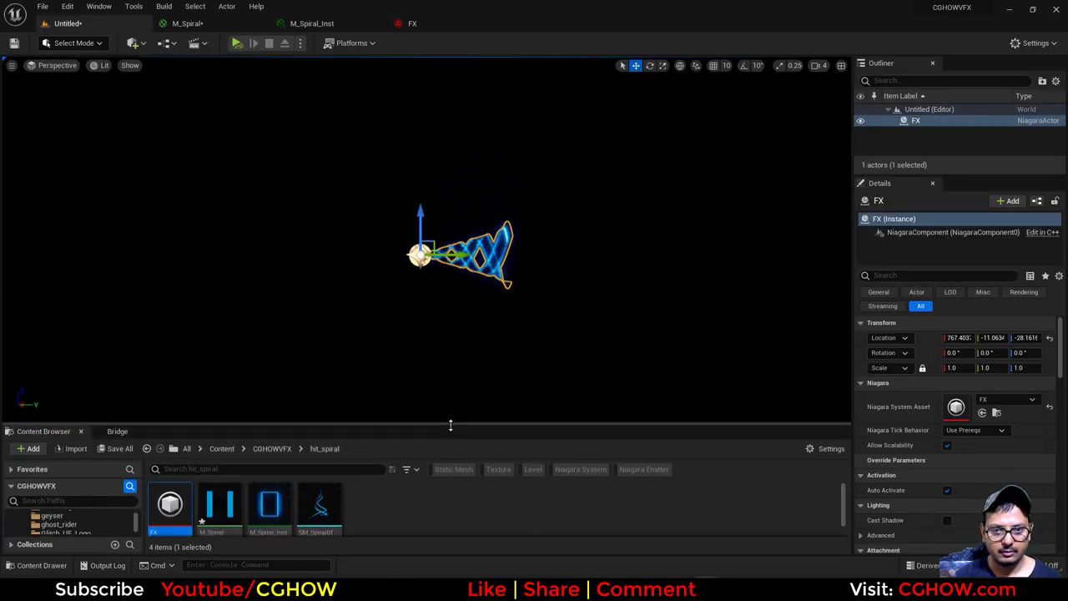
{"action": "scroll", "coordinate": [442, 399], "scroll_direction": "up", "scroll_amount": 8}
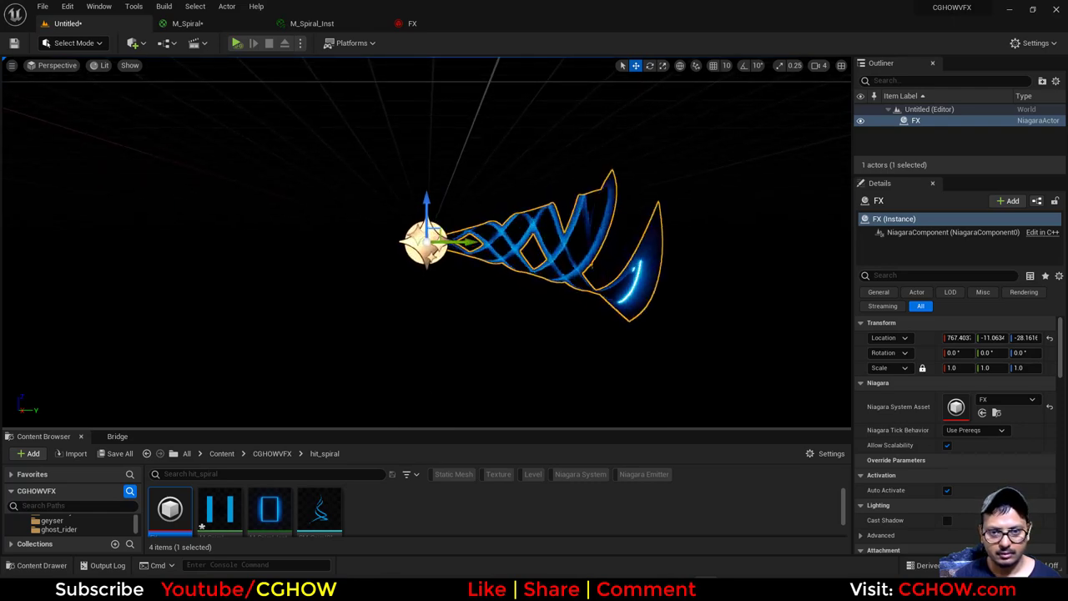
{"action": "left_click_drag", "start_coordinate": [426, 348], "coordinate": [376, 392], "text": "alt"}
{"action": "right_click_drag", "start_coordinate": [394, 202], "coordinate": [426, 203], "text": "alt"}
{"action": "left_click", "coordinate": [396, 209]}
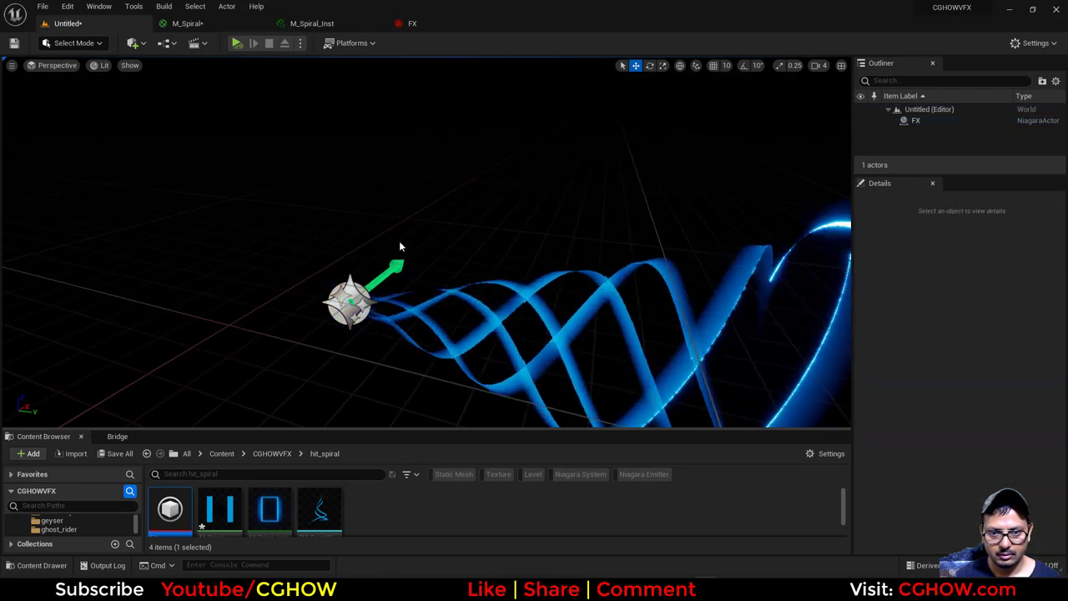
{"action": "left_click_drag", "start_coordinate": [399, 240], "coordinate": [326, 288], "text": "alt"}
{"action": "scroll", "coordinate": [634, 270], "scroll_direction": "down", "scroll_amount": 3}
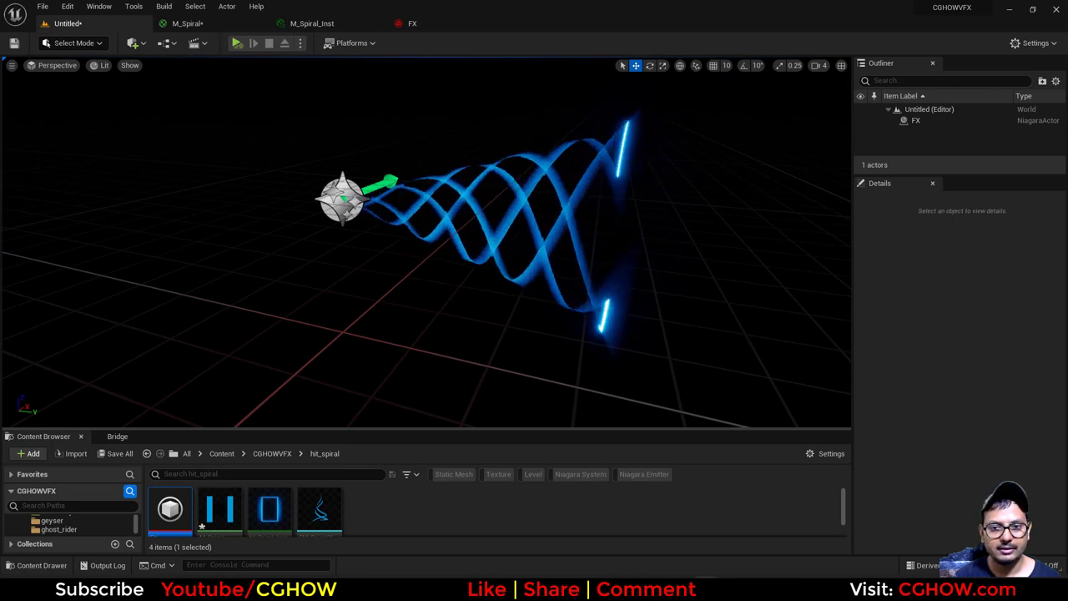
- Set the Rotation Rate to 0.1 in the Fountain emitter's Update Mesh Orientation module of the FX system
{"action": "left_click", "coordinate": [412, 23]}
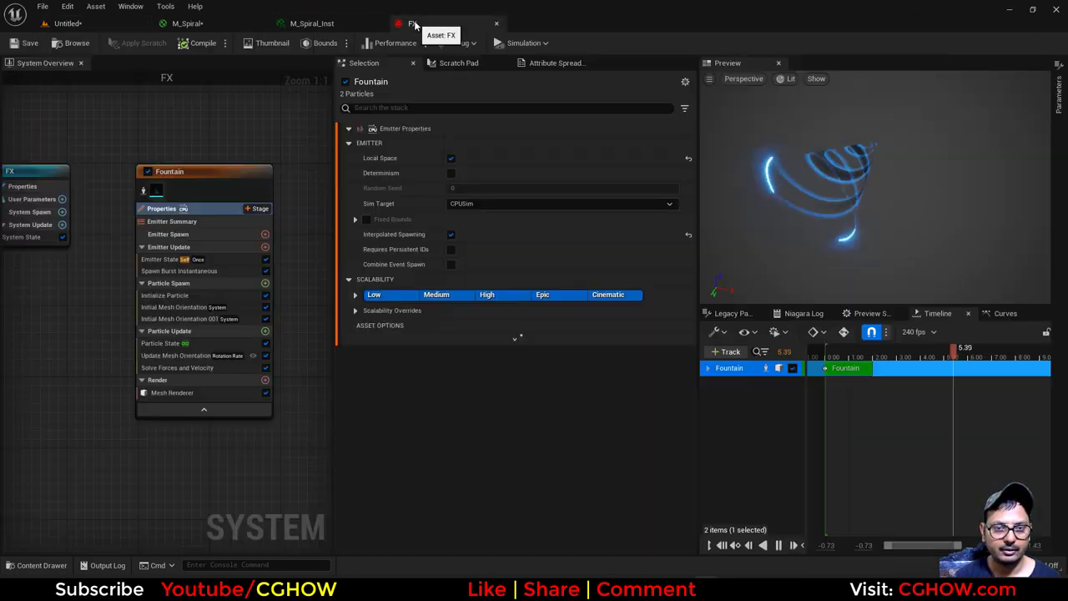
{"action": "left_click", "coordinate": [176, 356]}
{"action": "left_click", "coordinate": [470, 181]}
{"action": "type", "text": "0.1"}
{"action": "key", "text": "Return"}
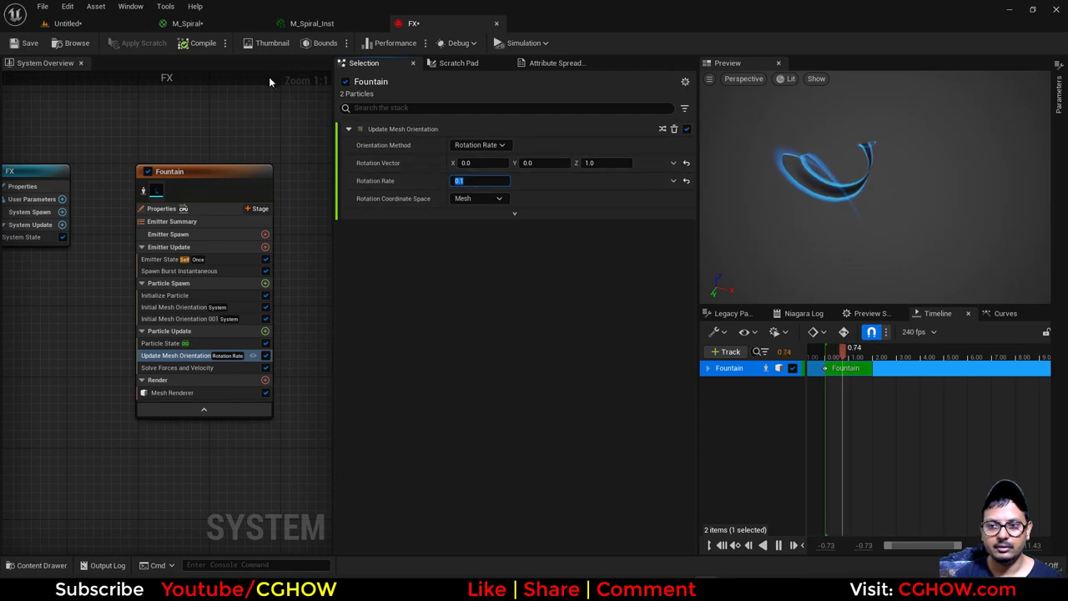
- Return to the level and save all modified content, including FX and M_Spiral
{"action": "left_click", "coordinate": [106, 24]}
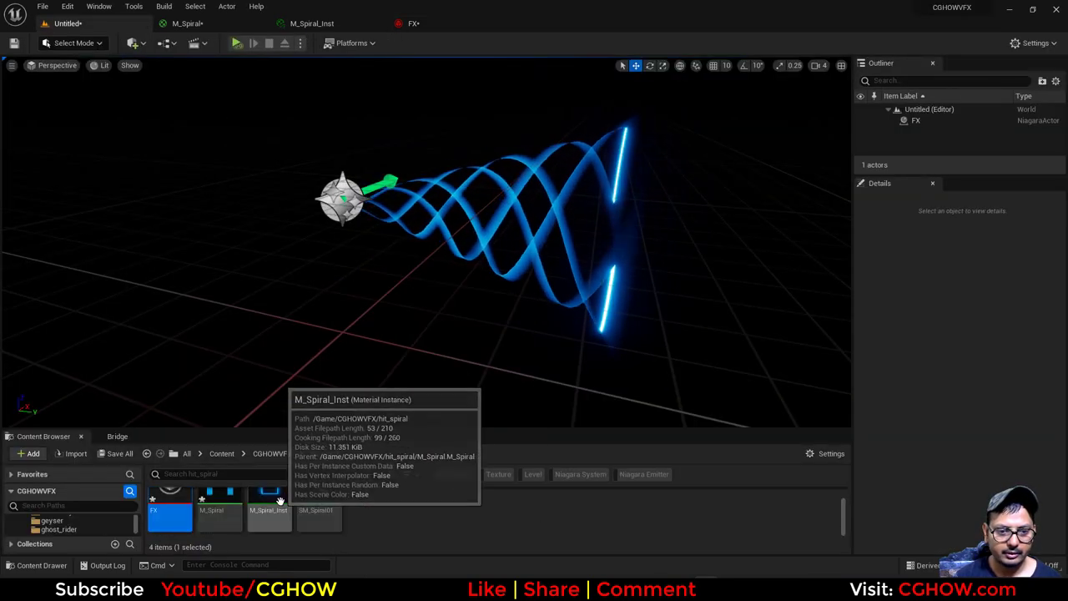
{"action": "left_click", "coordinate": [112, 454]}
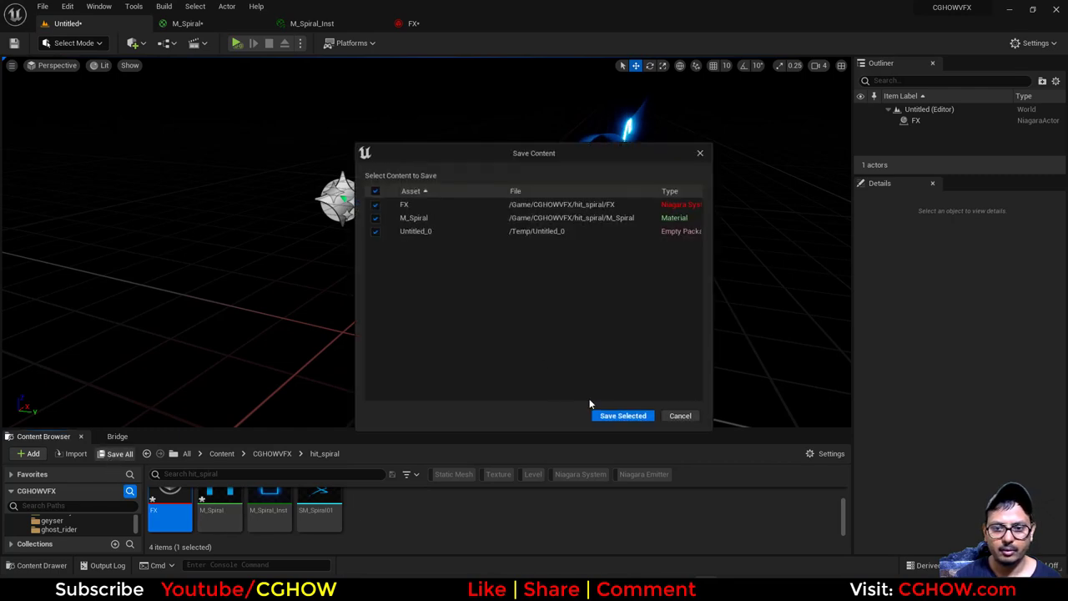
{"action": "left_click", "coordinate": [622, 416]}
- Open the M_Spiral_Inst material instance in a floating window beside the spiral in the level viewport
{"action": "double_click", "coordinate": [265, 511]}
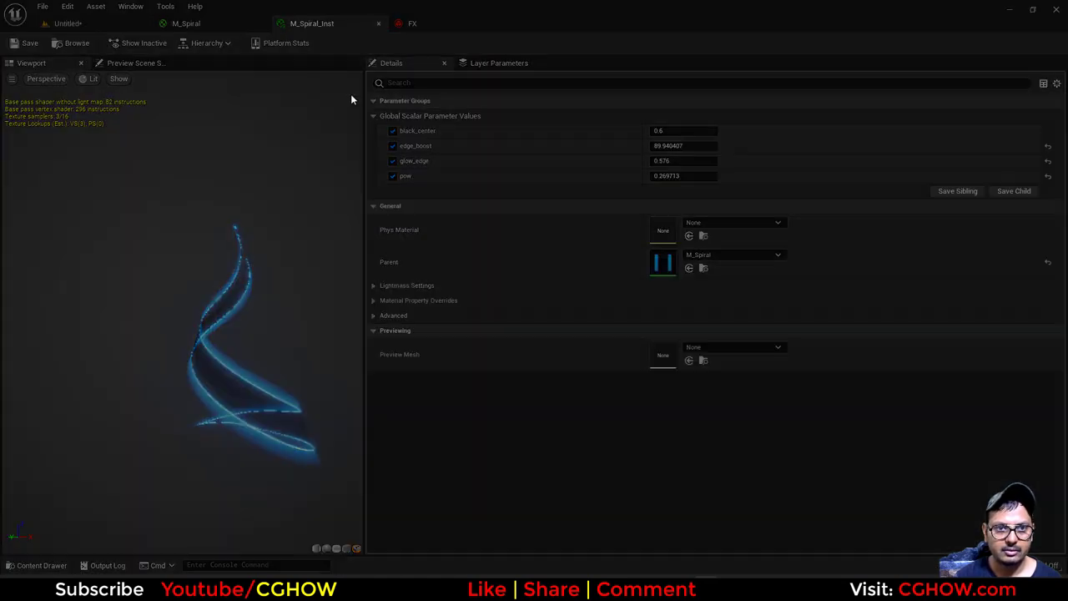
{"action": "left_click_drag", "start_coordinate": [312, 23], "coordinate": [481, 239]}
{"action": "left_click", "coordinate": [72, 25]}
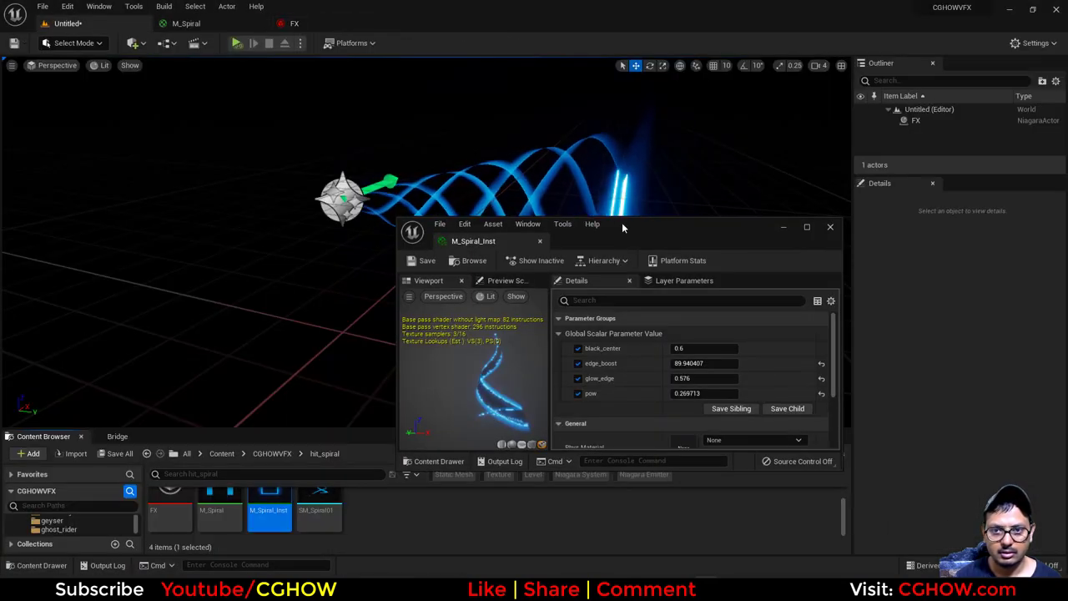
{"action": "left_click_drag", "start_coordinate": [652, 230], "coordinate": [775, 259]}
- Try different pow values for M_Spiral_Inst, such as 0.328, 0.1 and 0.5, comparing the glow in the level
{"action": "left_click", "coordinate": [822, 426]}
{"action": "type", "text": "0"}
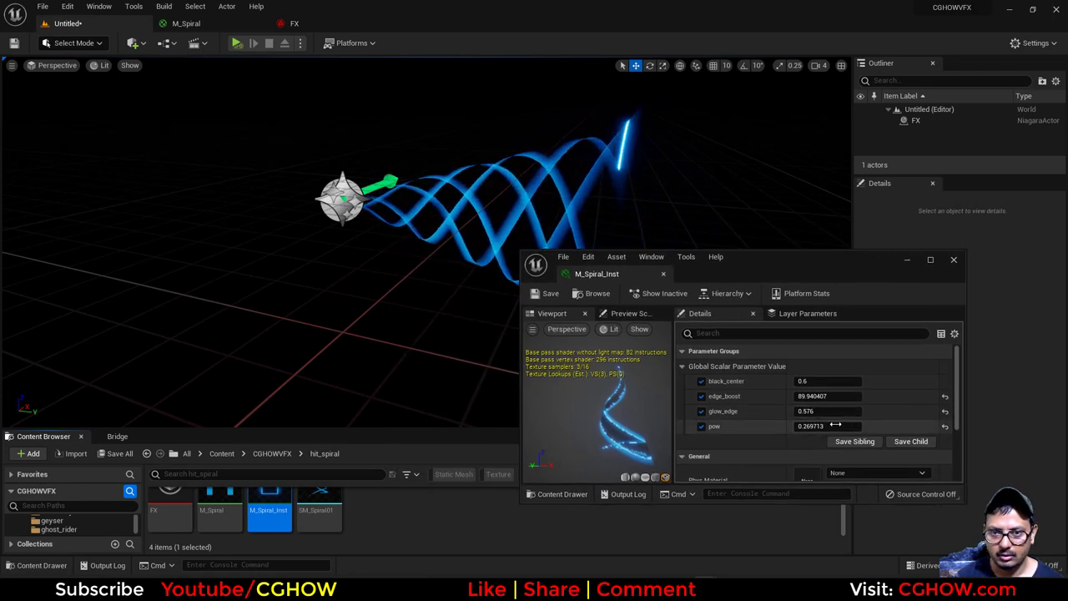
{"action": "type", "text": ".592"}
{"action": "key", "text": "Return"}
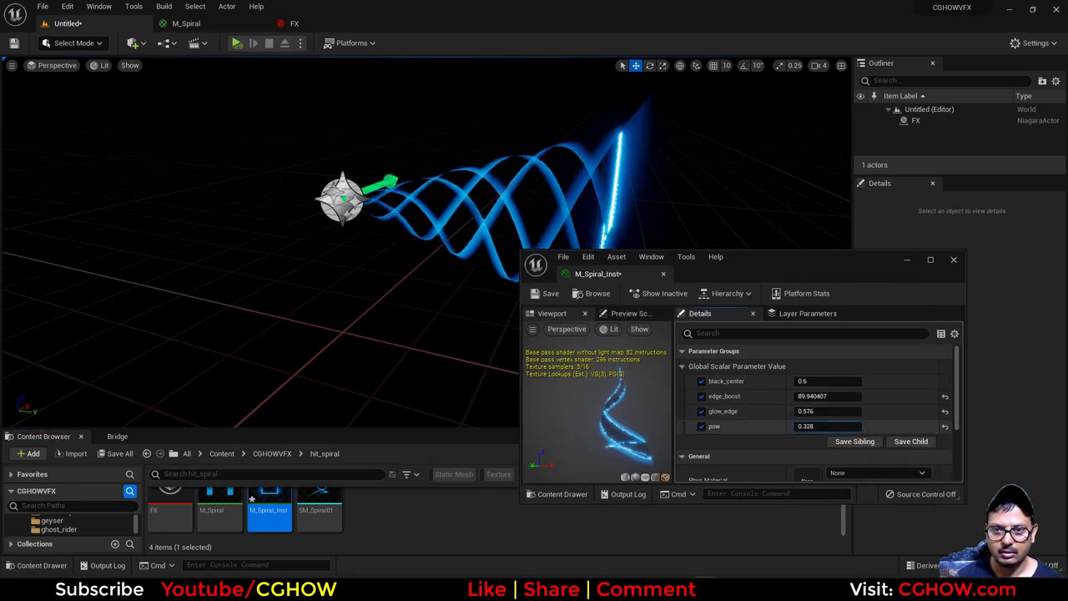
{"action": "left_click_drag", "start_coordinate": [822, 426], "coordinate": [862, 427]}
{"action": "left_click", "coordinate": [844, 429]}
{"action": "type", "text": "049"}
{"action": "key", "text": "Return"}
{"action": "type", "text": ".1"}
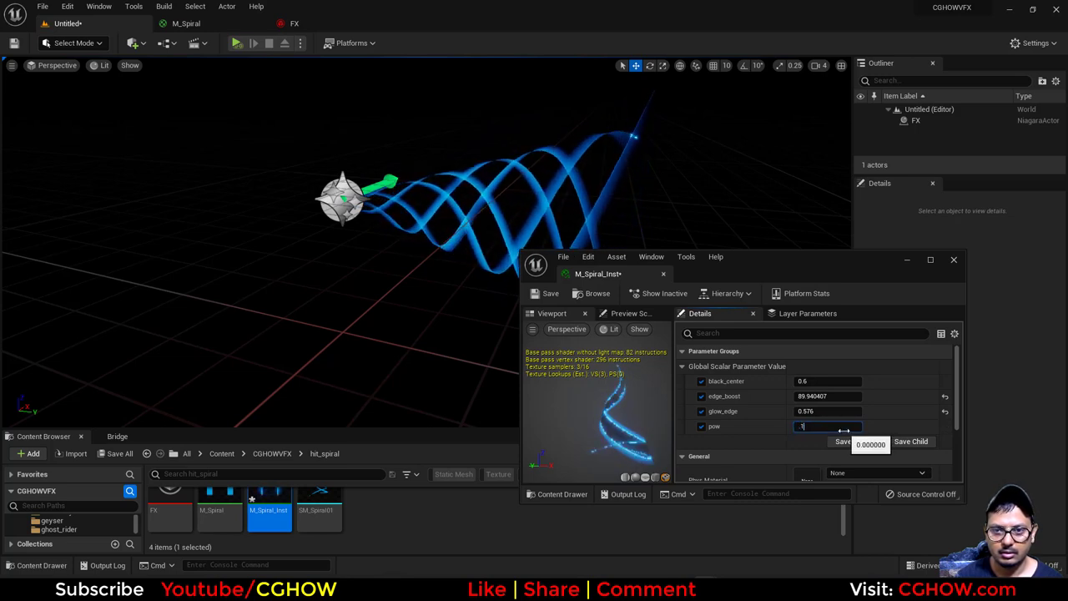
{"action": "key", "text": "Return"}
{"action": "type", "text": "0.5"}
{"action": "key", "text": "Return"}
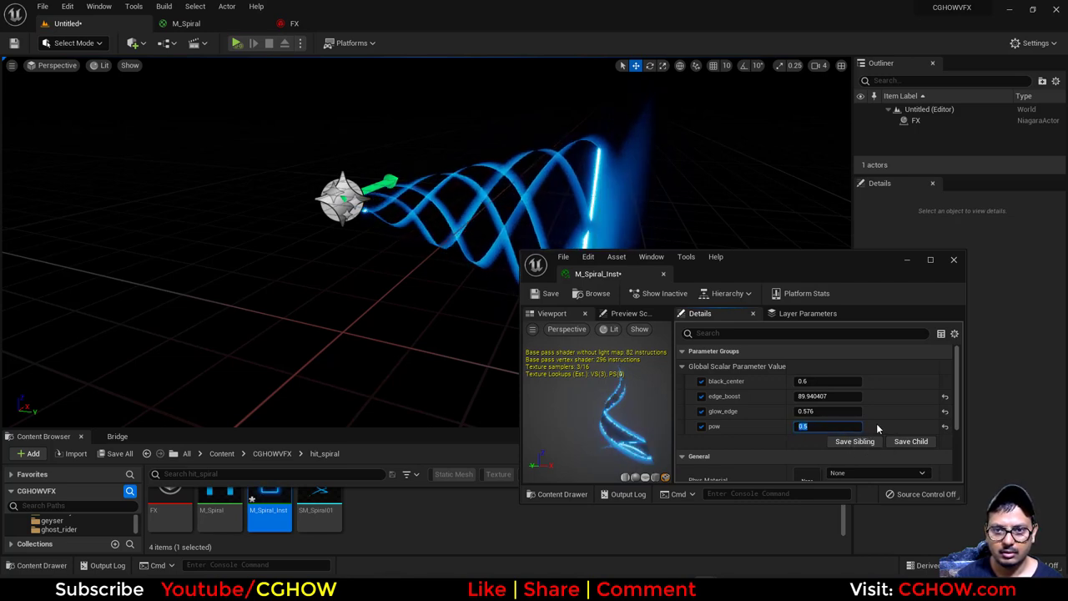
- Set M_Spiral_Inst's pow parameter to 0.2 and inspect the spiral in the material preview and the level
{"action": "type", "text": "0.2"}
{"action": "key", "text": "Return"}
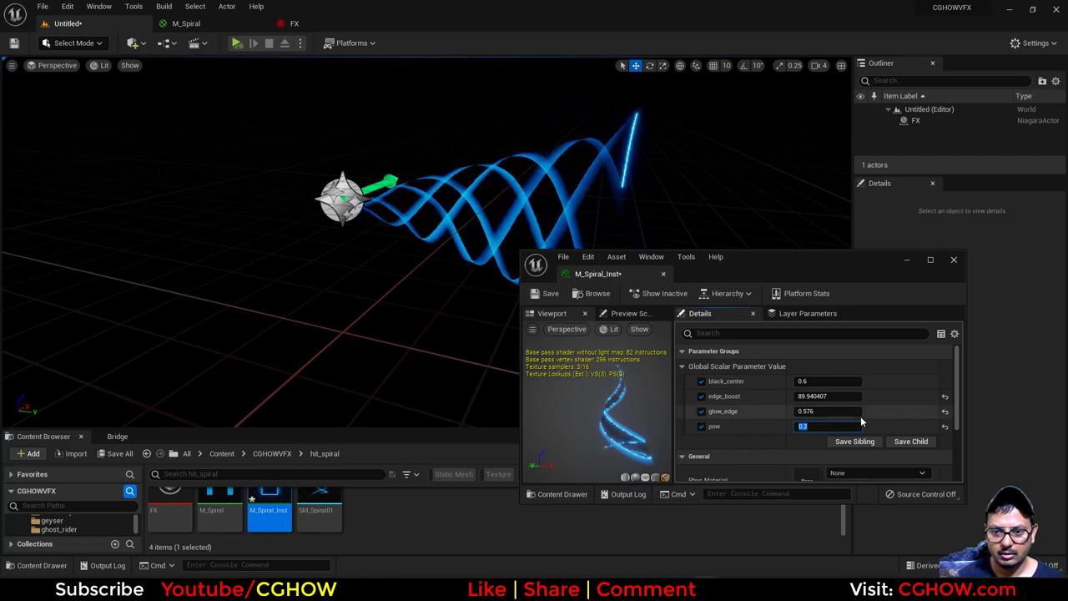
{"action": "left_click_drag", "start_coordinate": [615, 446], "coordinate": [581, 442]}
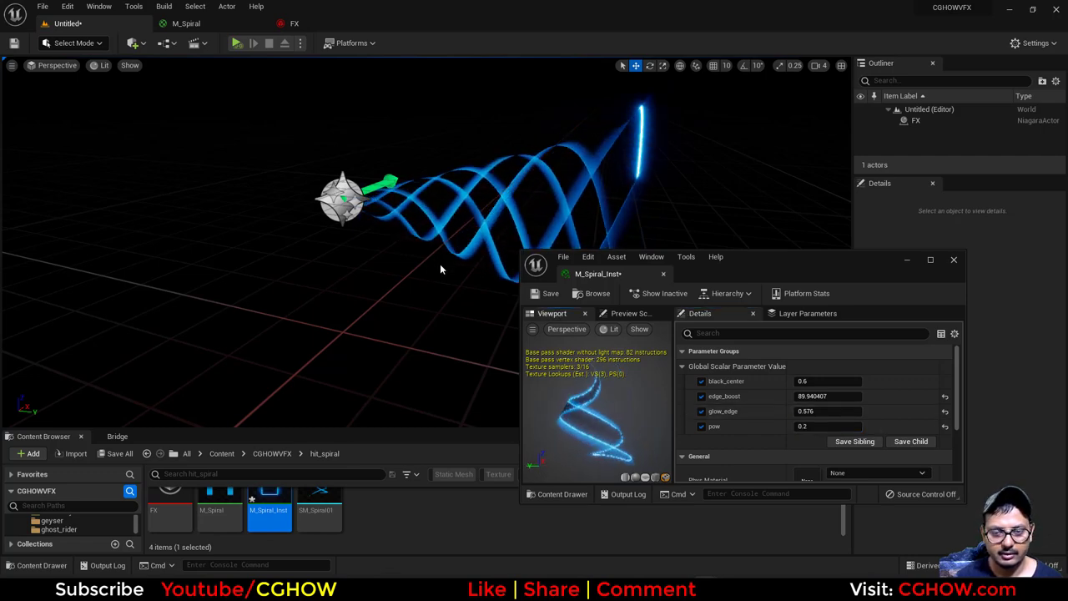
{"action": "right_click_drag", "start_coordinate": [440, 264], "coordinate": [476, 290]}
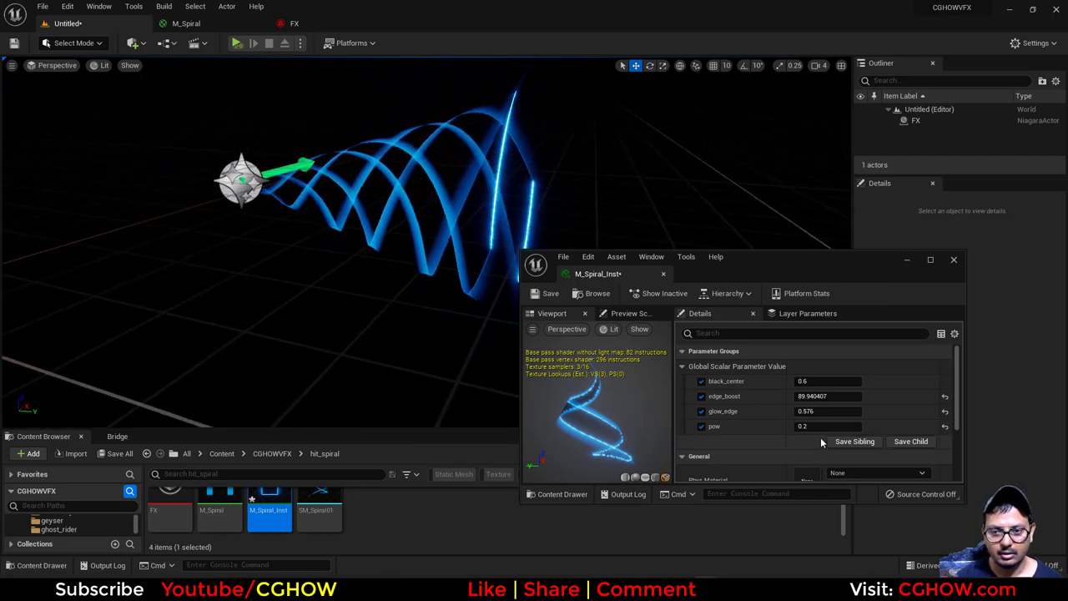
- Disable the Update Mesh Orientation module in the FX system's Fountain emitter and return to the level
{"action": "left_click", "coordinate": [342, 25]}
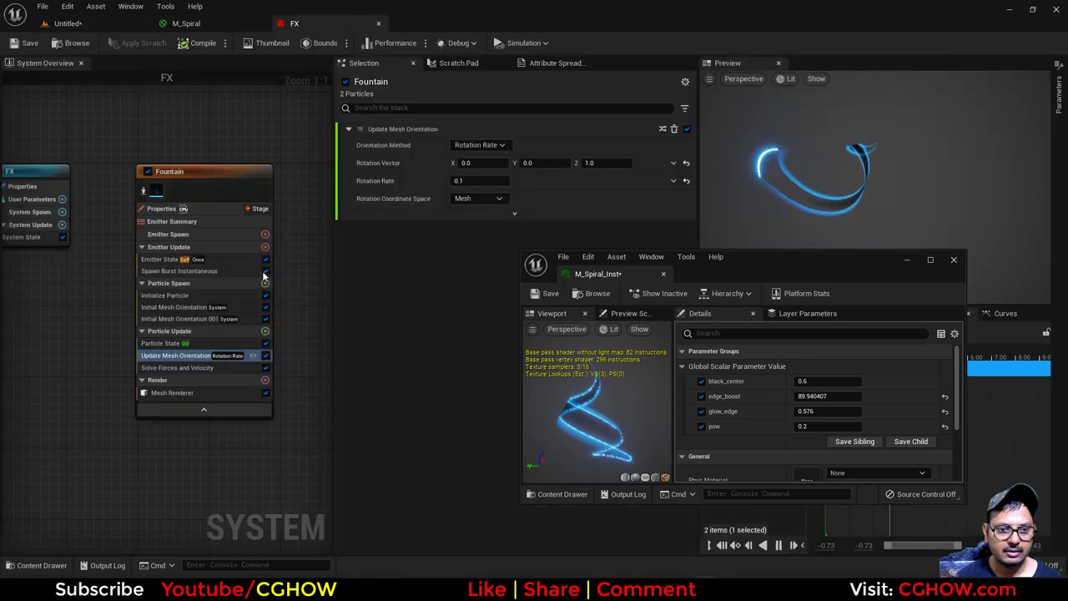
{"action": "left_click", "coordinate": [265, 355]}
{"action": "left_click", "coordinate": [66, 24]}
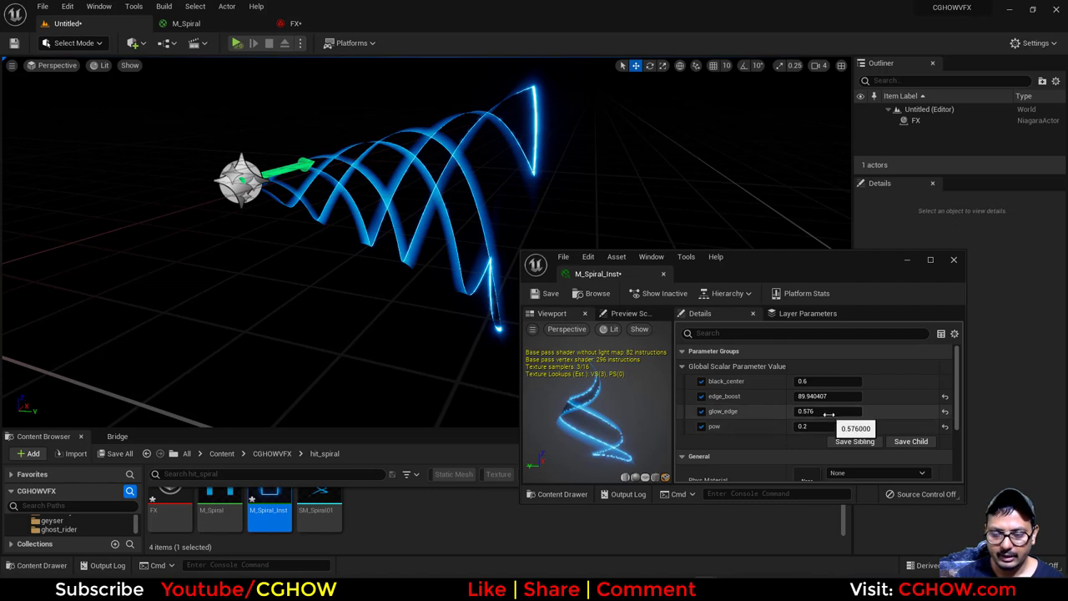
- Try raising M_Spiral_Inst's glow_edge parameter to about 27.8, inspect the spiral and save the material instance
{"action": "left_click_drag", "start_coordinate": [829, 415], "coordinate": [839, 415]}
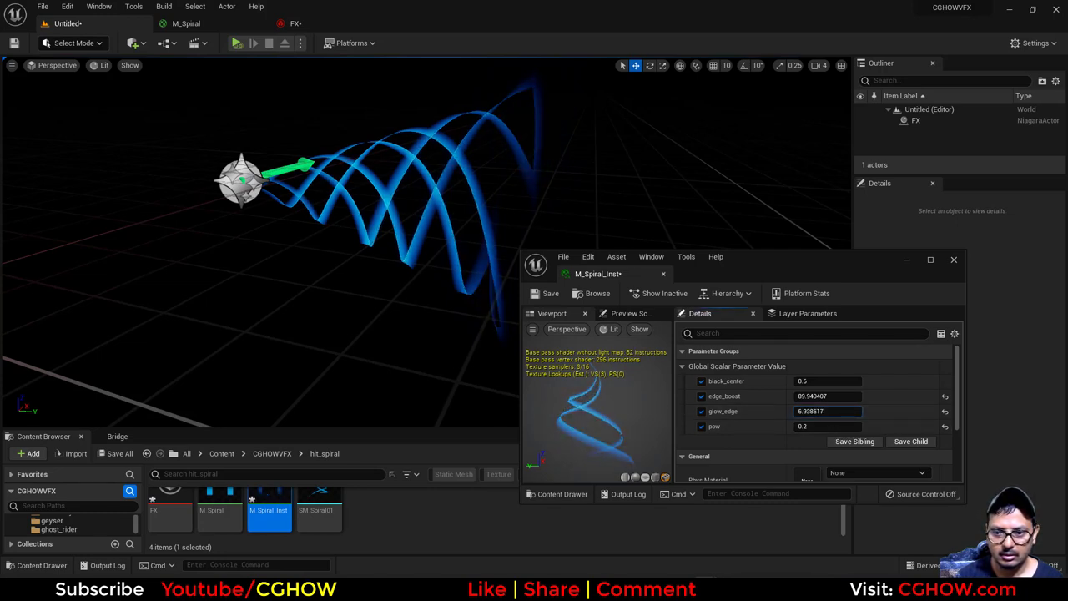
{"action": "left_click_drag", "start_coordinate": [397, 294], "coordinate": [393, 325]}
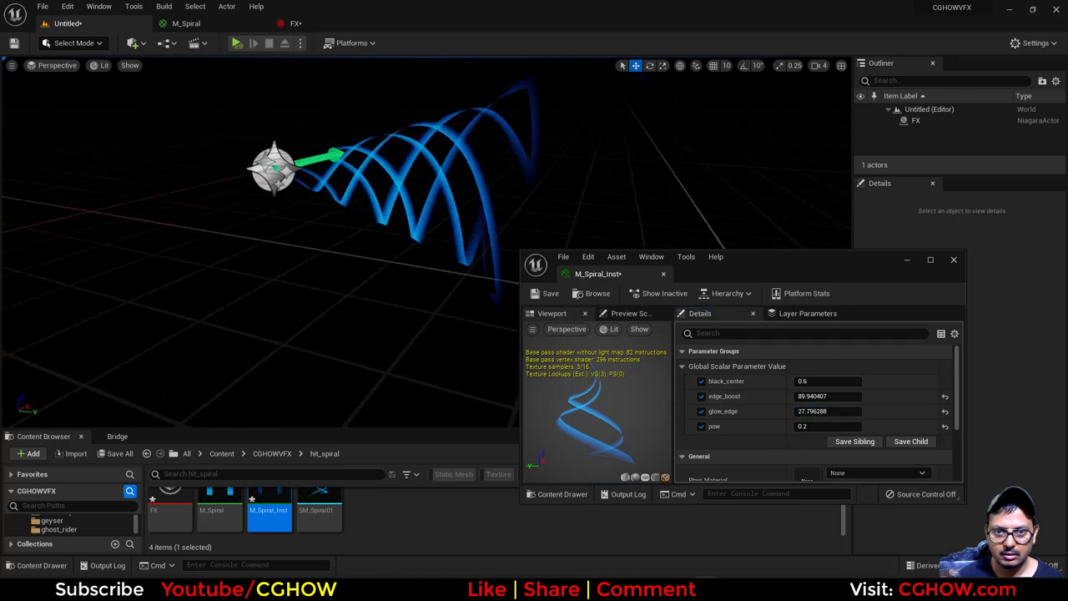
{"action": "left_click", "coordinate": [539, 294]}
- Set M_Spiral_Inst's glow_edge to about 0.53 and pow to 0.12, check the spiral in the level and close the instance window
{"action": "left_click_drag", "start_coordinate": [826, 411], "coordinate": [810, 411]}
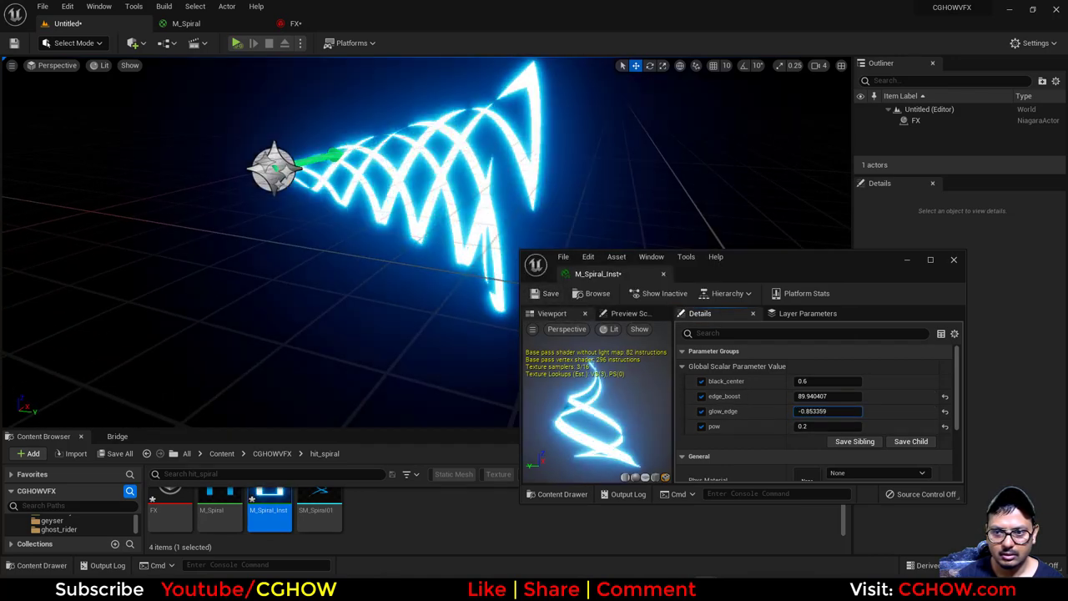
{"action": "left_click_drag", "start_coordinate": [827, 410], "coordinate": [854, 411]}
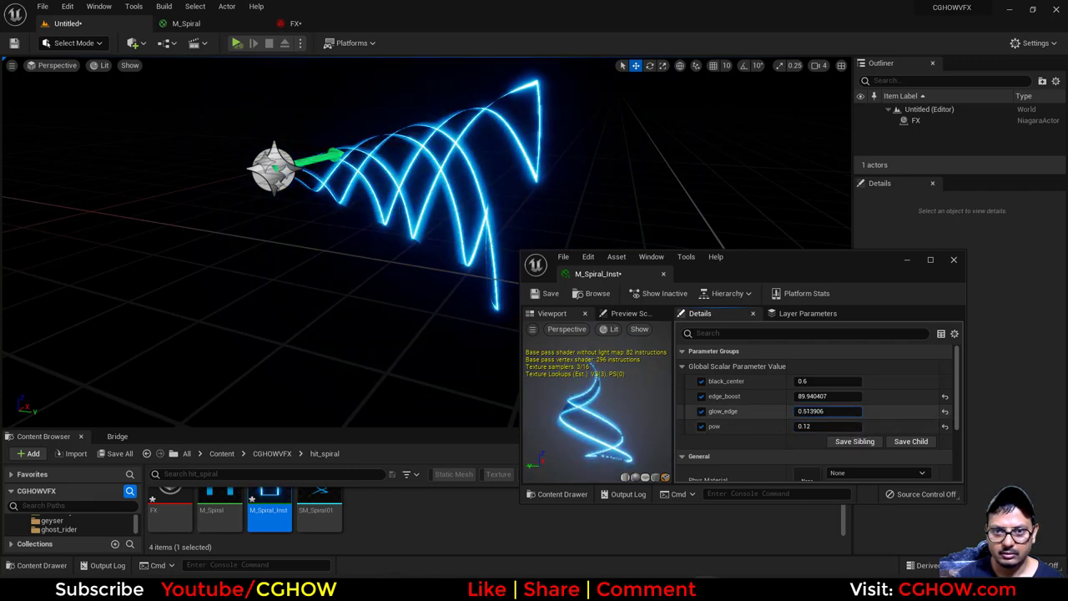
{"action": "mouse_move", "coordinate": [410, 274]}
{"action": "left_mouse_down", "text": "alt"}
{"action": "mouse_move", "coordinate": [576, 292]}
{"action": "mouse_move", "coordinate": [597, 317]}
{"action": "mouse_move", "coordinate": [405, 258]}
{"action": "mouse_move", "coordinate": [393, 267]}
{"action": "left_mouse_up", "text": "alt"}
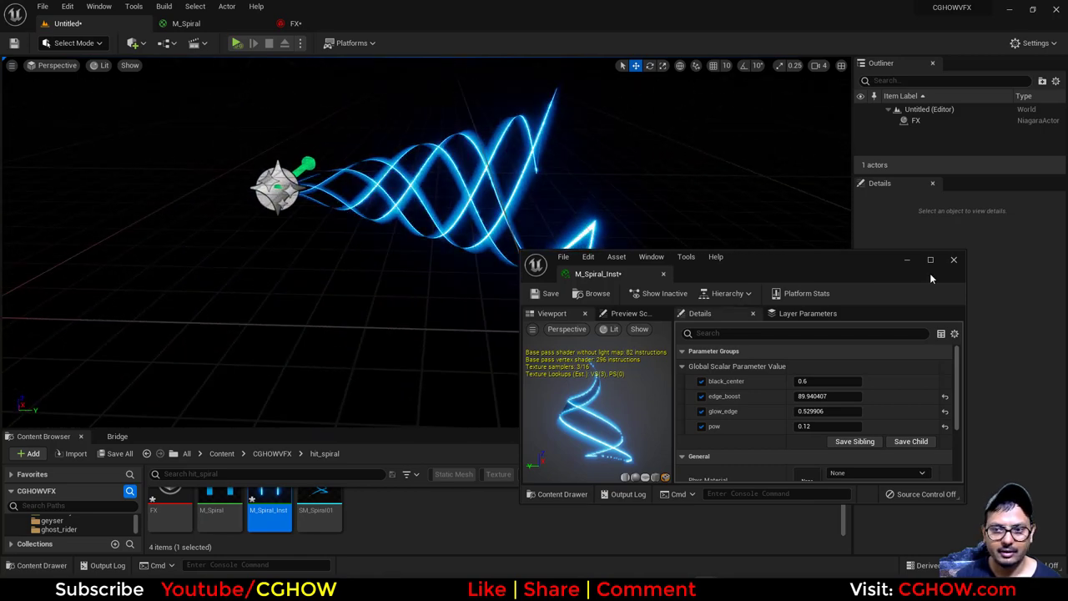
{"action": "left_click", "coordinate": [955, 262]}
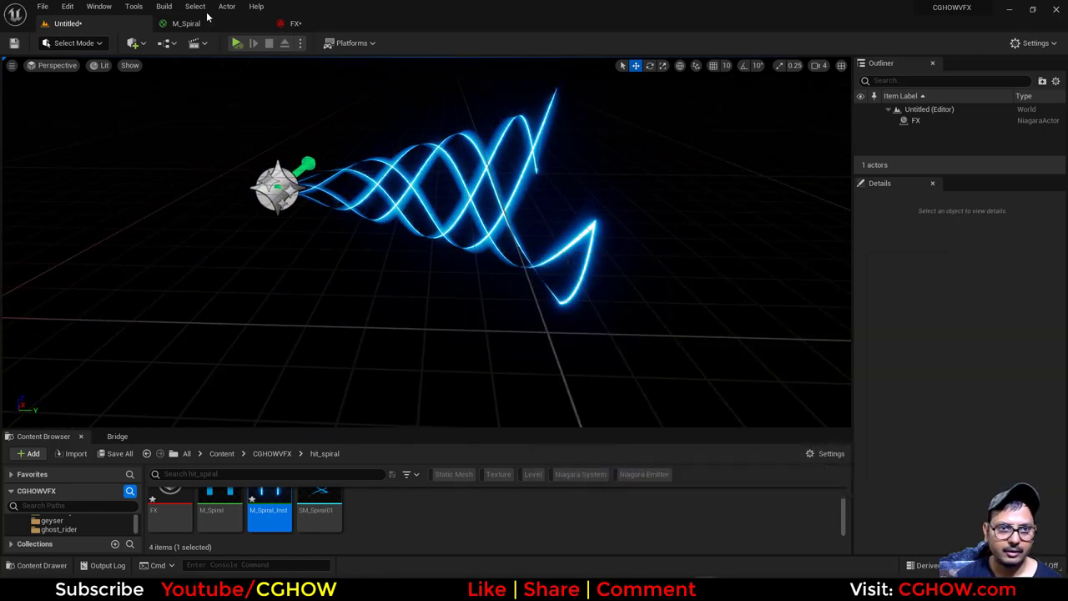
- Re-enable the Update Mesh Orientation module in the FX system's Fountain emitter and return to the level
{"action": "left_click", "coordinate": [294, 24]}
{"action": "left_click", "coordinate": [266, 355]}
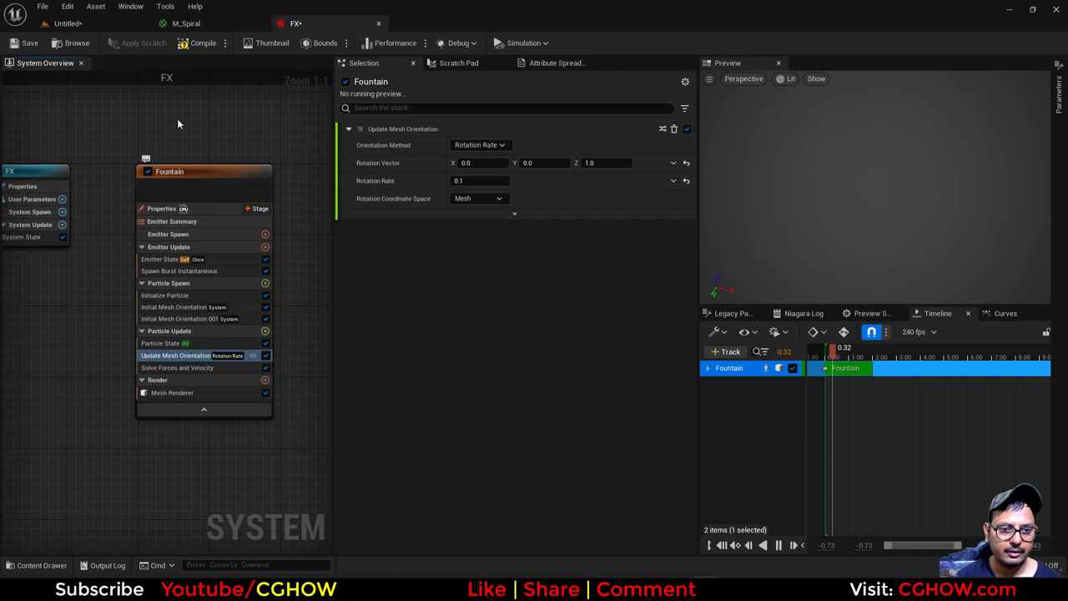
{"action": "left_click", "coordinate": [73, 24]}
- Add an Exponential Height Fog actor to the level
{"action": "left_click", "coordinate": [134, 42]}
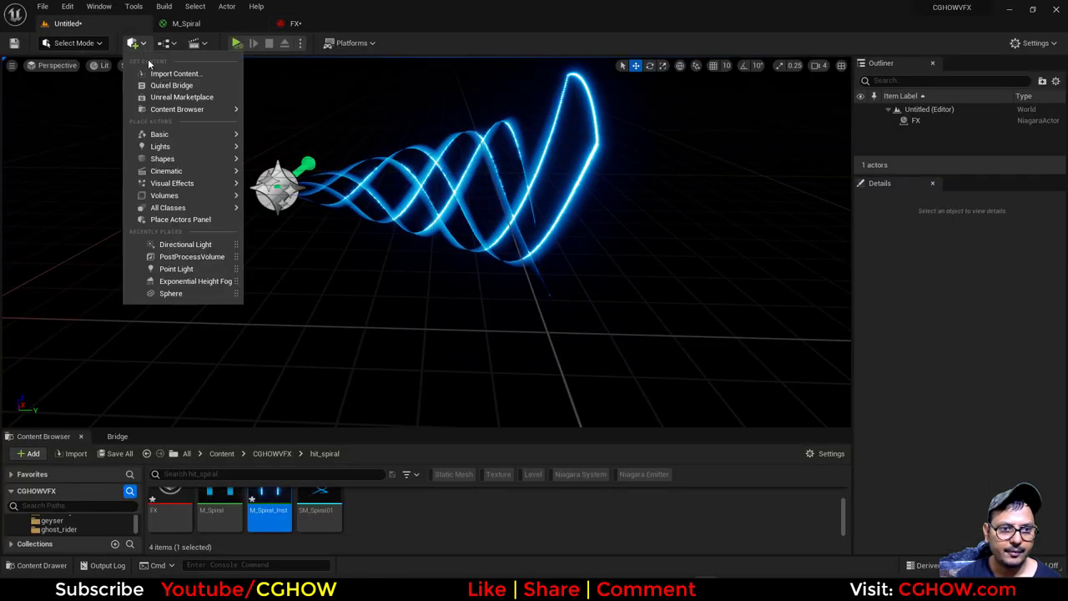
{"action": "mouse_move", "coordinate": [207, 182]}
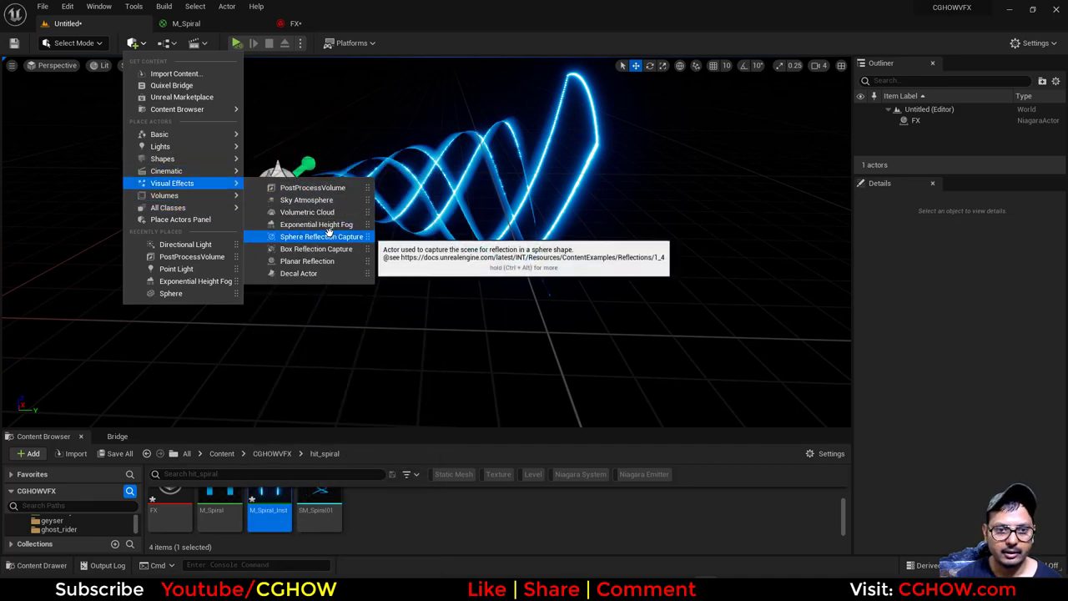
{"action": "left_click", "coordinate": [317, 224]}
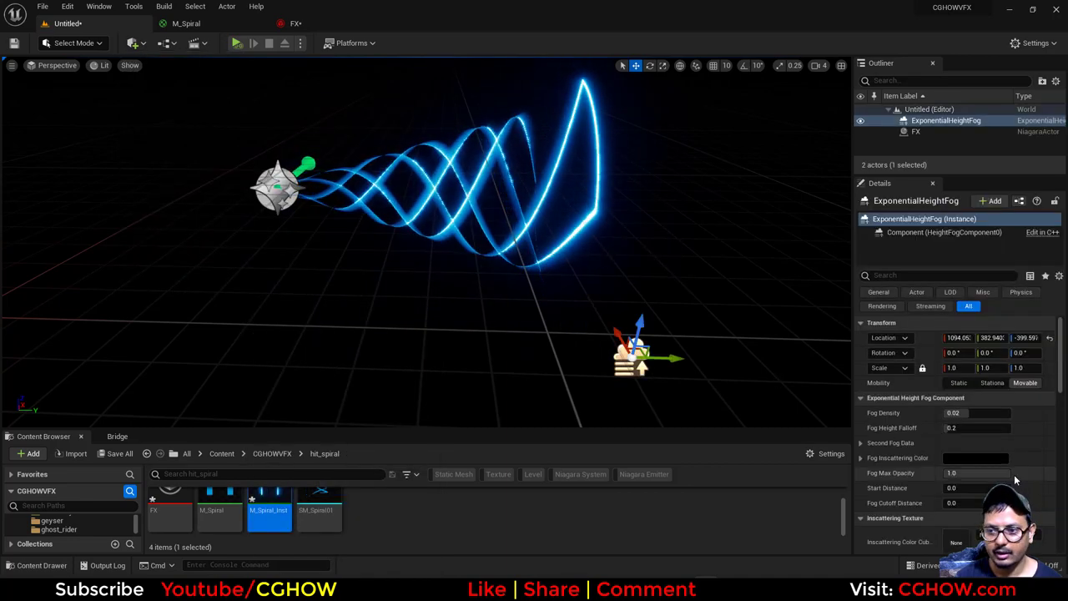
- Set the height fog's Fog Inscattering Color to a dark grey with a value of 0.041667
{"action": "left_click", "coordinate": [975, 457]}
{"action": "left_click", "coordinate": [901, 406]}
{"action": "left_click_drag", "start_coordinate": [900, 414], "coordinate": [902, 423]}
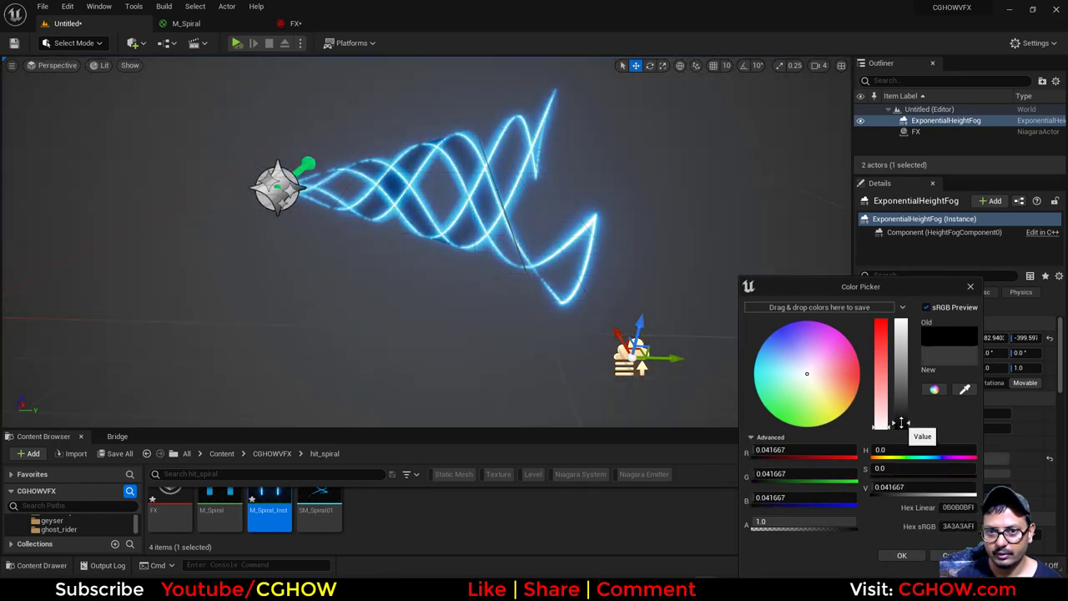
{"action": "left_click", "coordinate": [895, 555]}
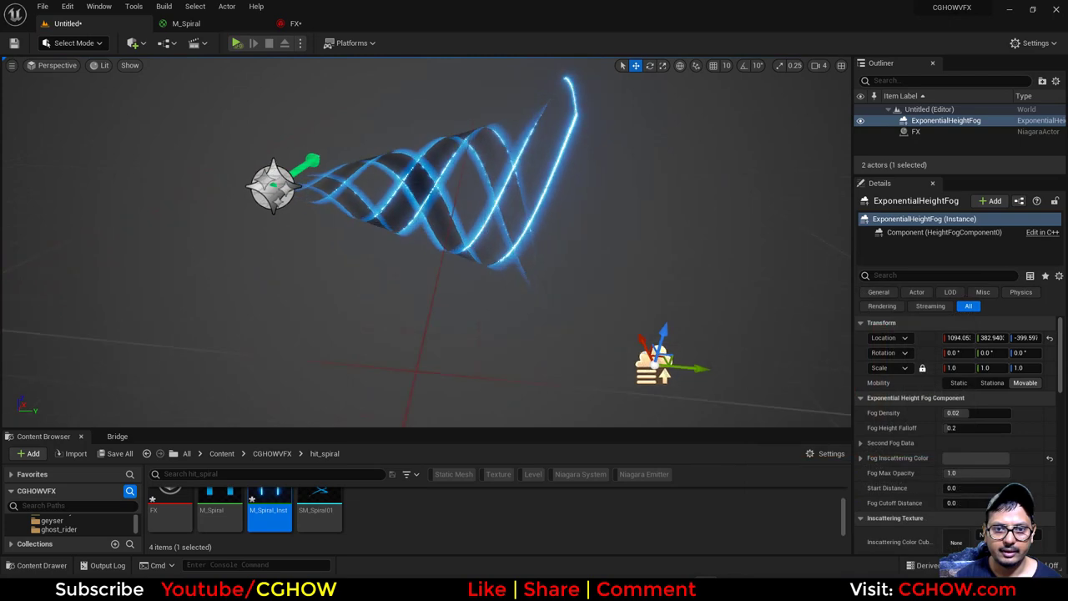
- Hide the editor icons in the level viewport and switch to the web browser to compare the effect with the reference image
{"action": "key", "text": "g"}
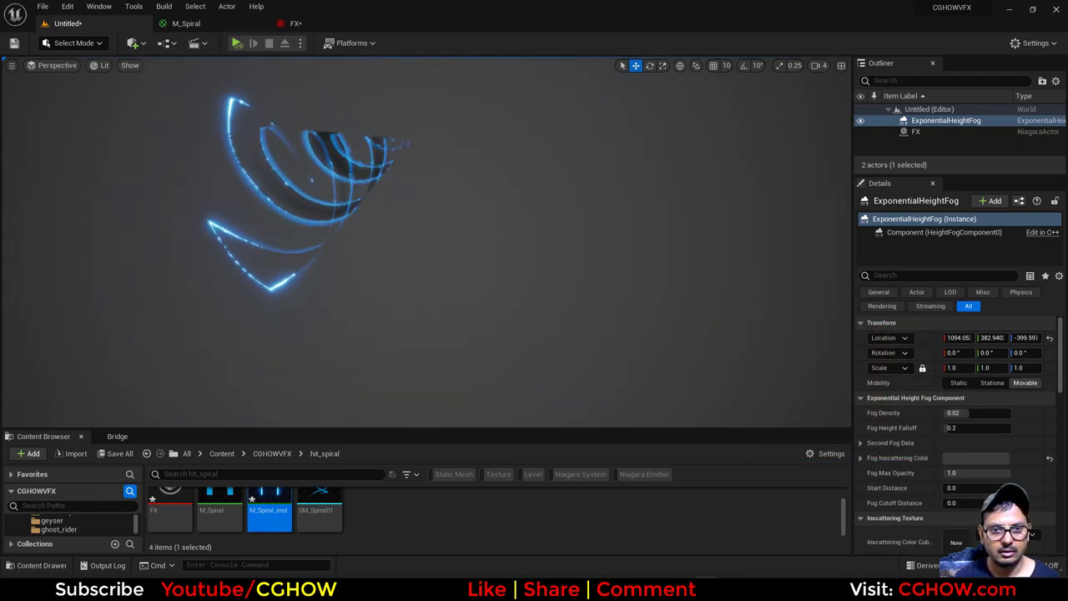
{"action": "key", "text": "alt+Tab"}
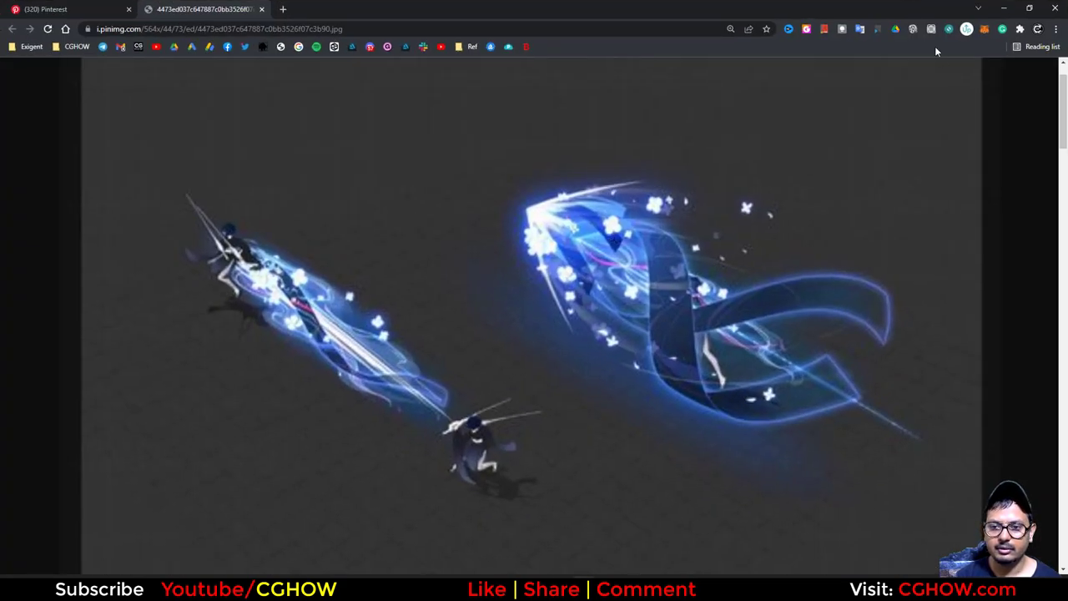
- Return to the FX system and set the Fountain's Initialize Particle Mesh Scale Mode to Non-Uniform with scale 5, 5, 10
{"action": "left_click", "coordinate": [1002, 9]}
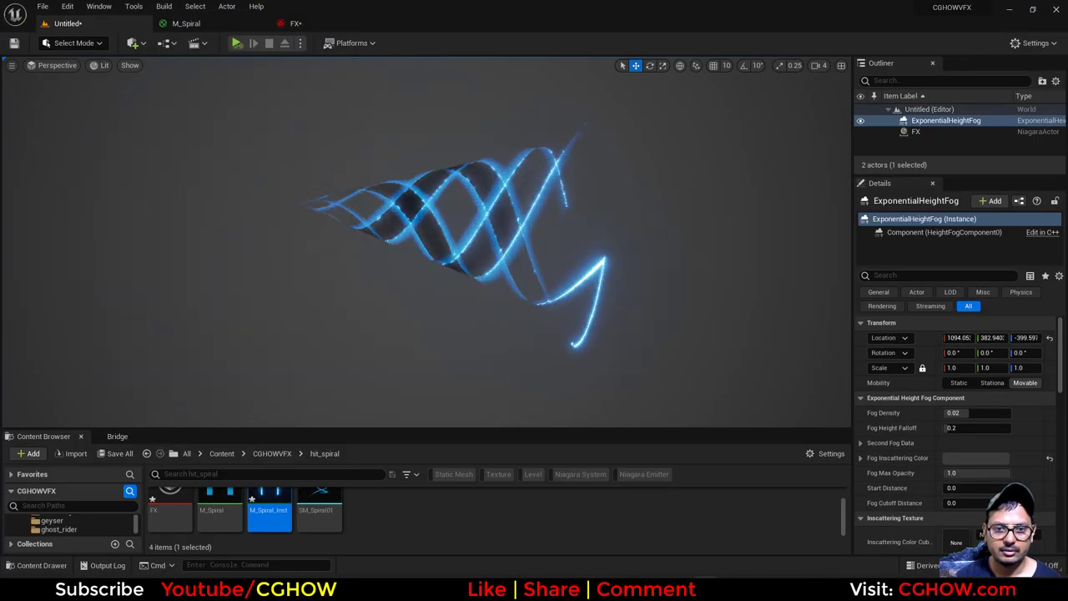
{"action": "left_click", "coordinate": [292, 25]}
{"action": "left_click", "coordinate": [164, 298]}
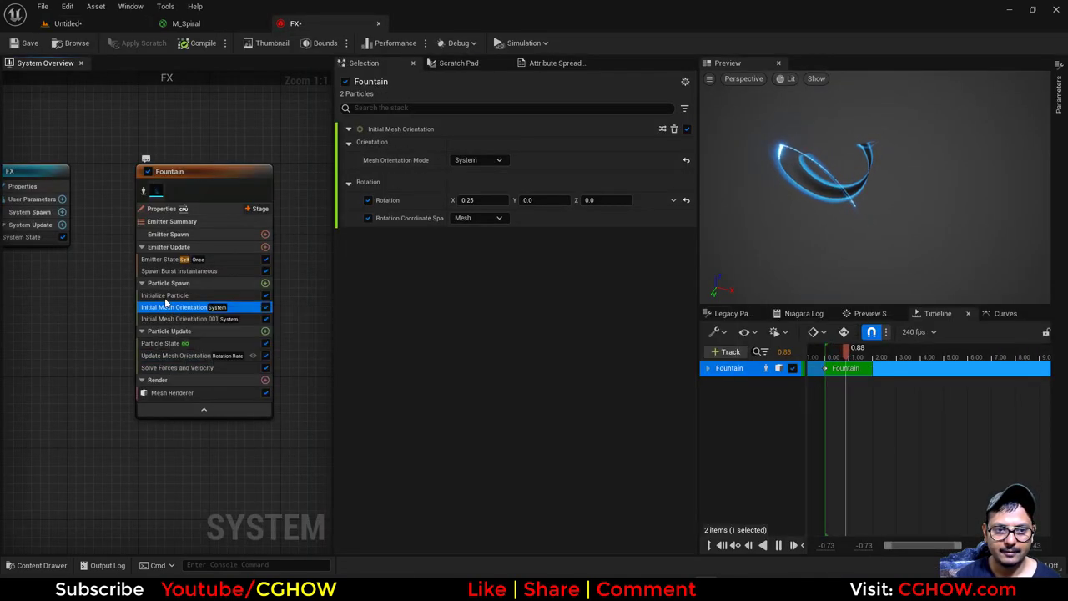
{"action": "left_click_drag", "start_coordinate": [933, 174], "coordinate": [877, 226]}
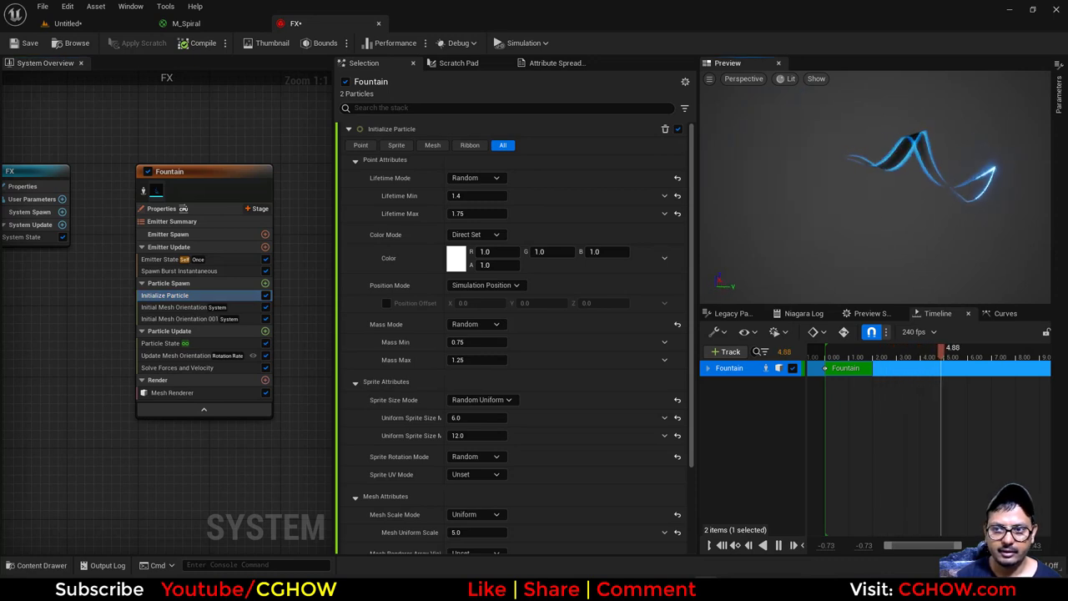
{"action": "scroll", "coordinate": [459, 409], "scroll_direction": "down", "scroll_amount": 3}
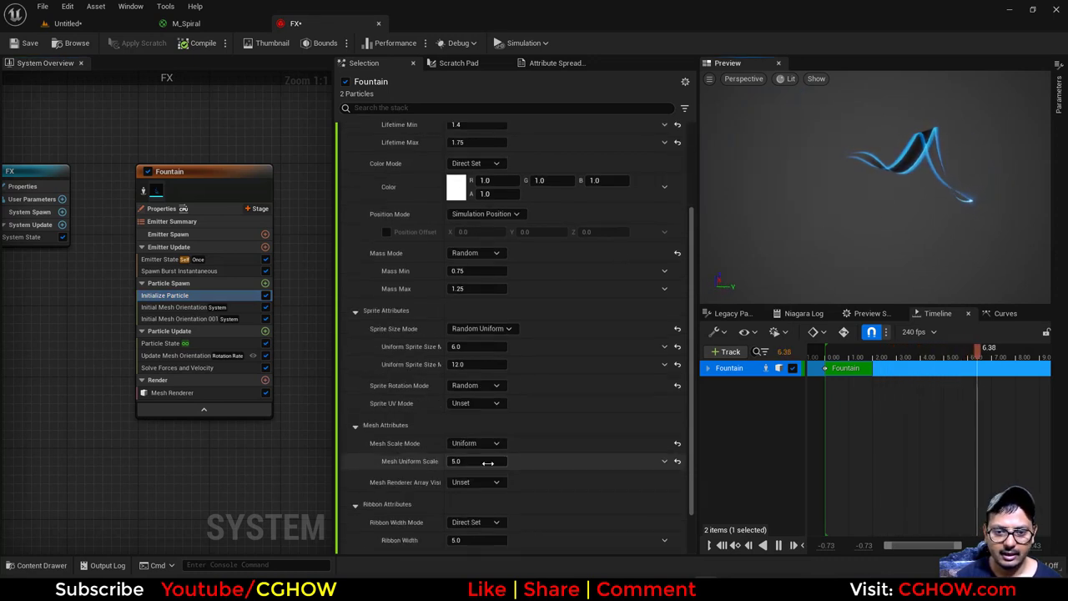
{"action": "left_click", "coordinate": [474, 443]}
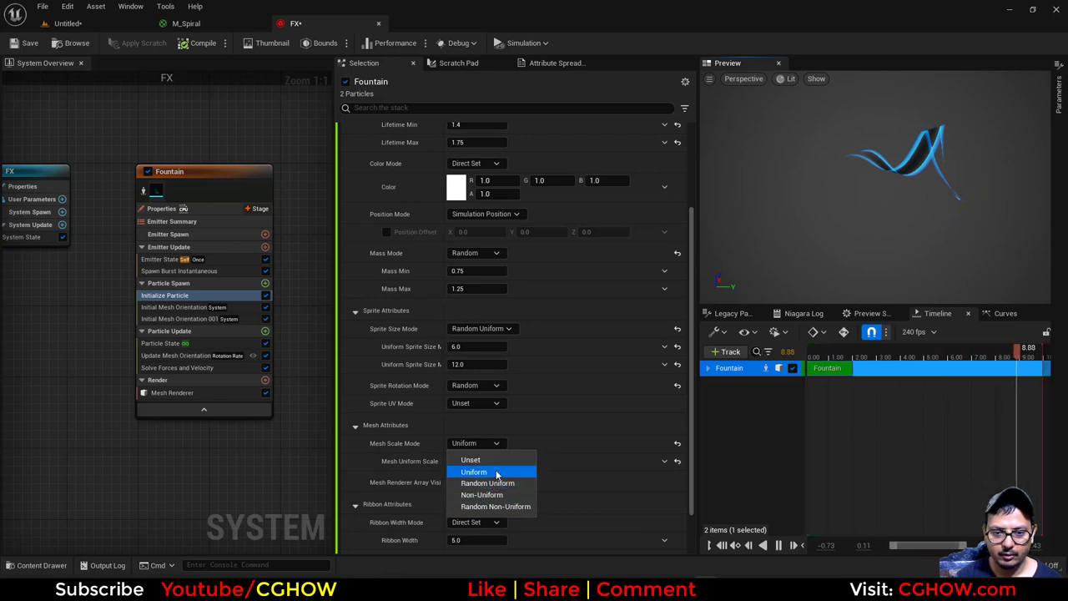
{"action": "left_click", "coordinate": [474, 471]}
{"action": "left_click", "coordinate": [471, 444]}
{"action": "left_click", "coordinate": [482, 494]}
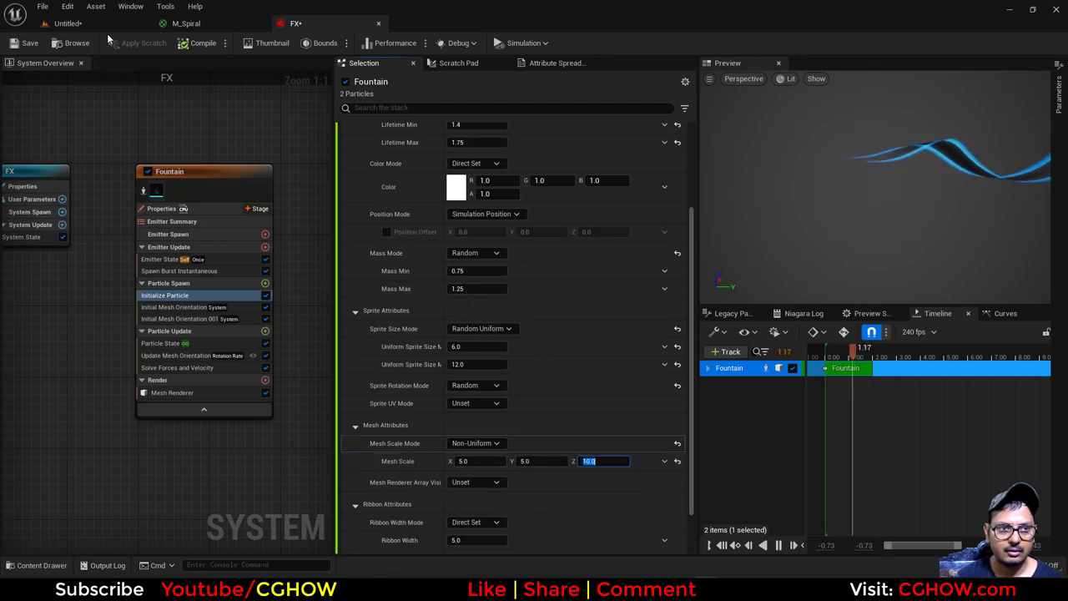
- Check the stretched spiral in the level and save the FX system
{"action": "left_click", "coordinate": [67, 23]}
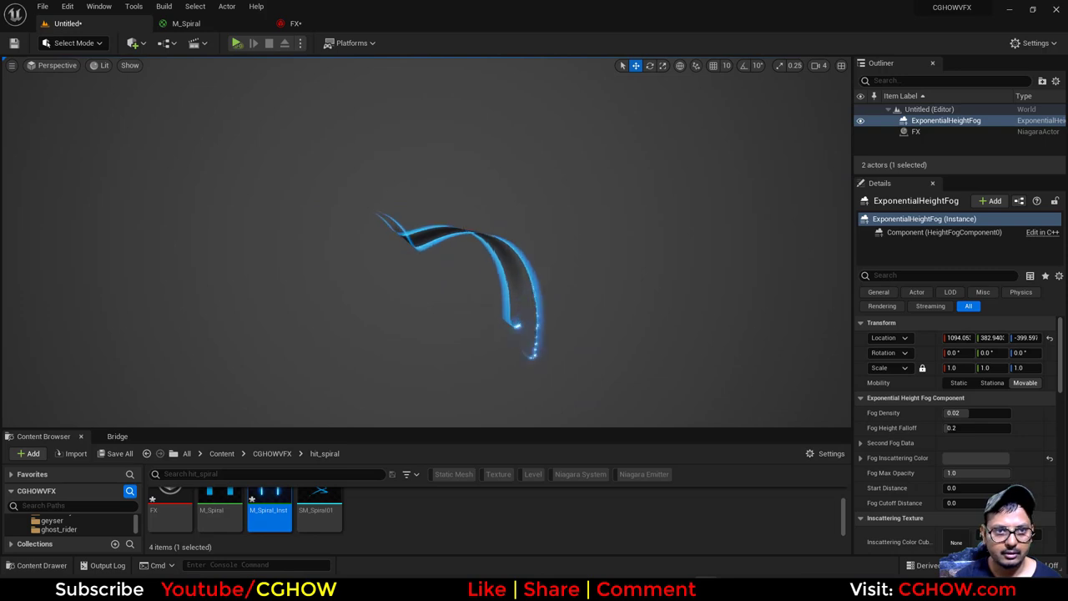
{"action": "left_click", "coordinate": [296, 23]}
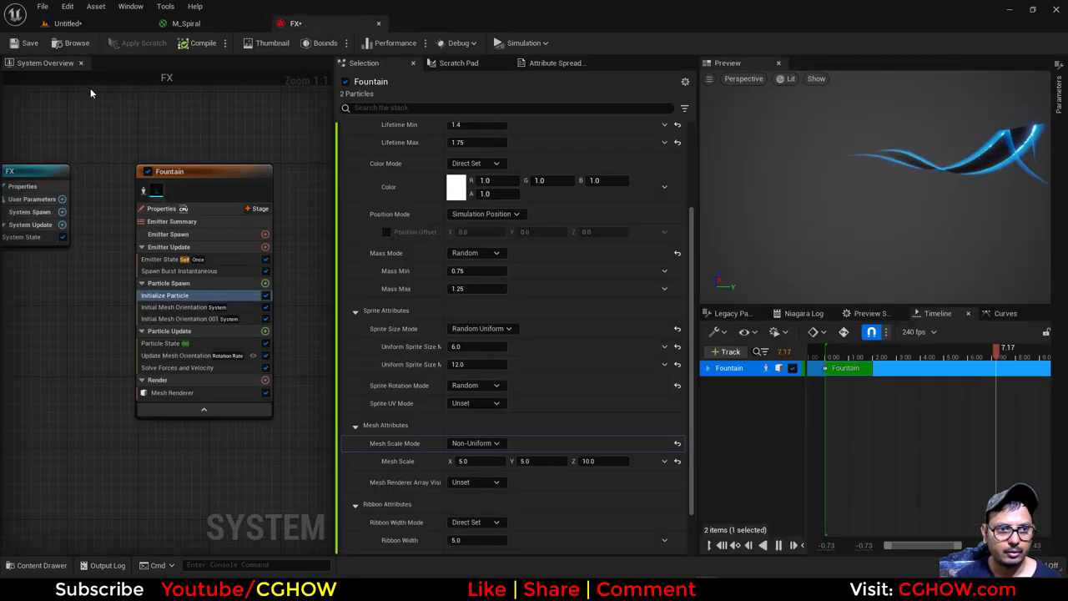
{"action": "left_click", "coordinate": [30, 43]}
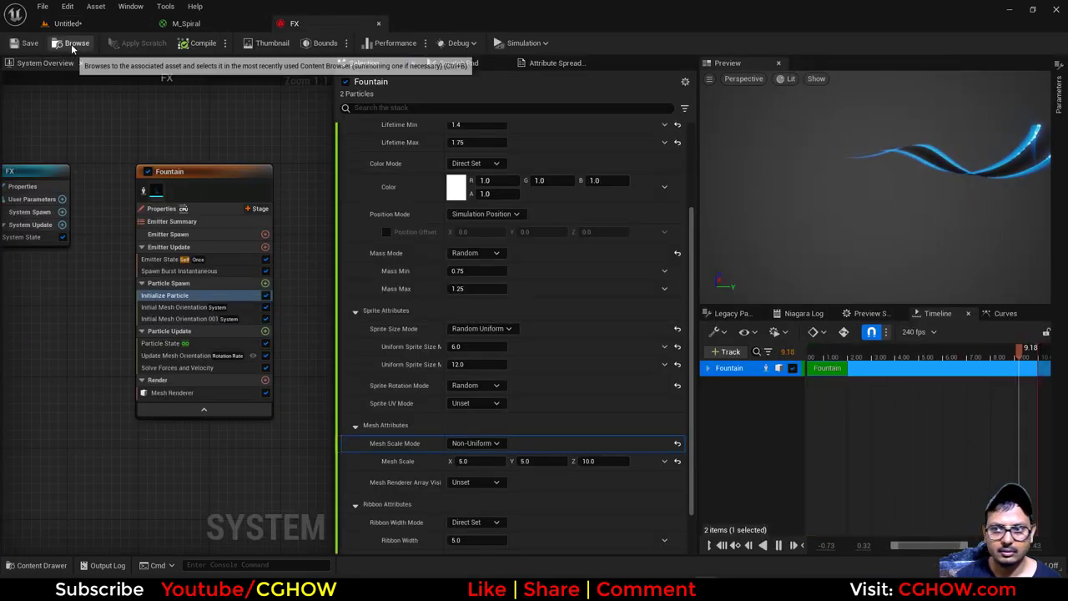
{"action": "left_click", "coordinate": [66, 24]}
{"action": "left_click", "coordinate": [293, 23]}
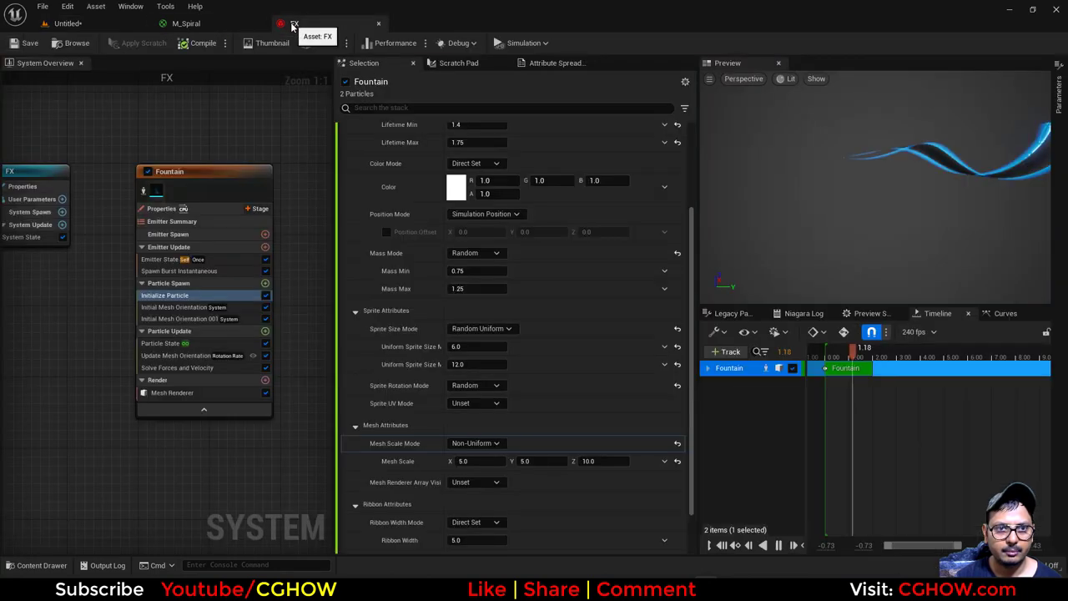
- Try B values of 0.25 and 0.395455 for the Y rotation in the Initial Mesh Orientation 001 module
{"action": "left_click", "coordinate": [184, 318]}
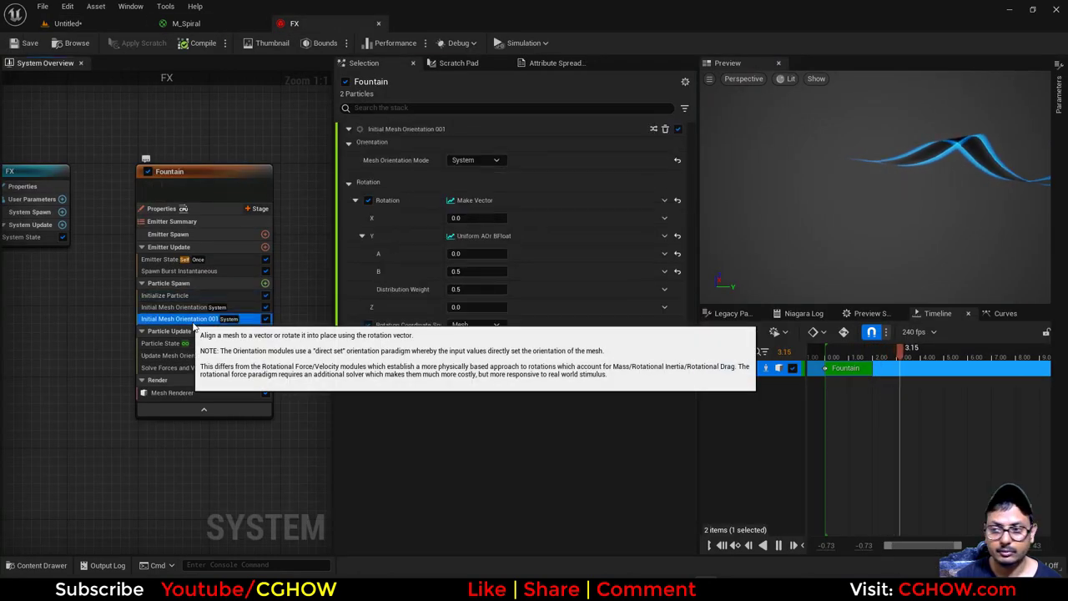
{"action": "left_click_drag", "start_coordinate": [482, 271], "coordinate": [483, 273]}
{"action": "left_click", "coordinate": [486, 277]}
{"action": "type", "text": ".2"}
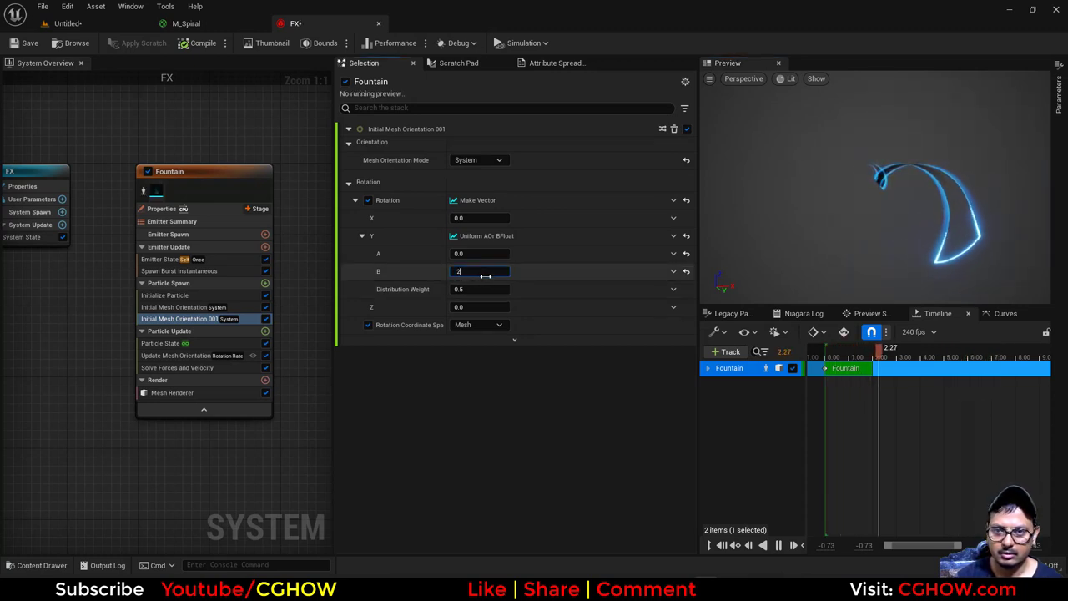
{"action": "type", "text": "5"}
{"action": "key", "text": "Return"}
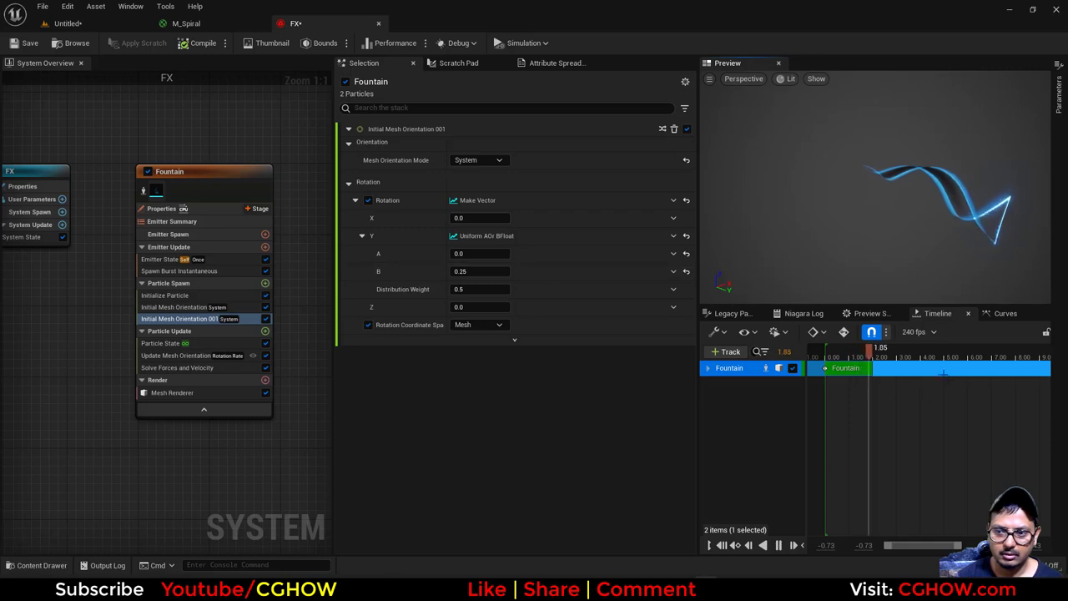
{"action": "left_click_drag", "start_coordinate": [849, 354], "coordinate": [844, 354]}
{"action": "mouse_move", "coordinate": [480, 271]}
{"action": "left_mouse_down"}
{"action": "mouse_move", "coordinate": [469, 271]}
{"action": "mouse_move", "coordinate": [486, 271]}
{"action": "left_mouse_up"}
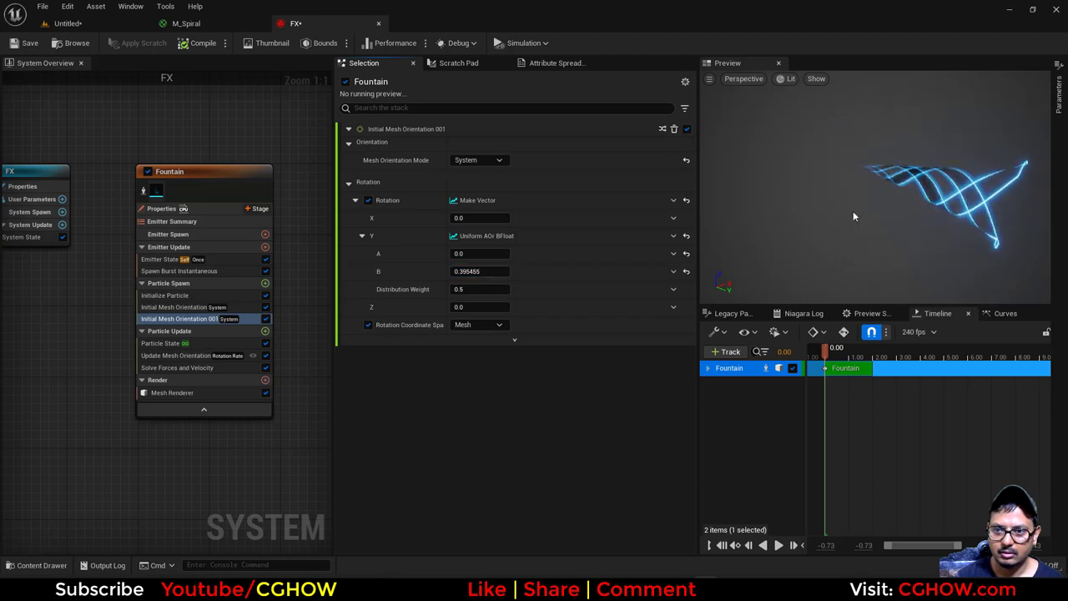
{"action": "left_click_drag", "start_coordinate": [853, 215], "coordinate": [822, 217]}
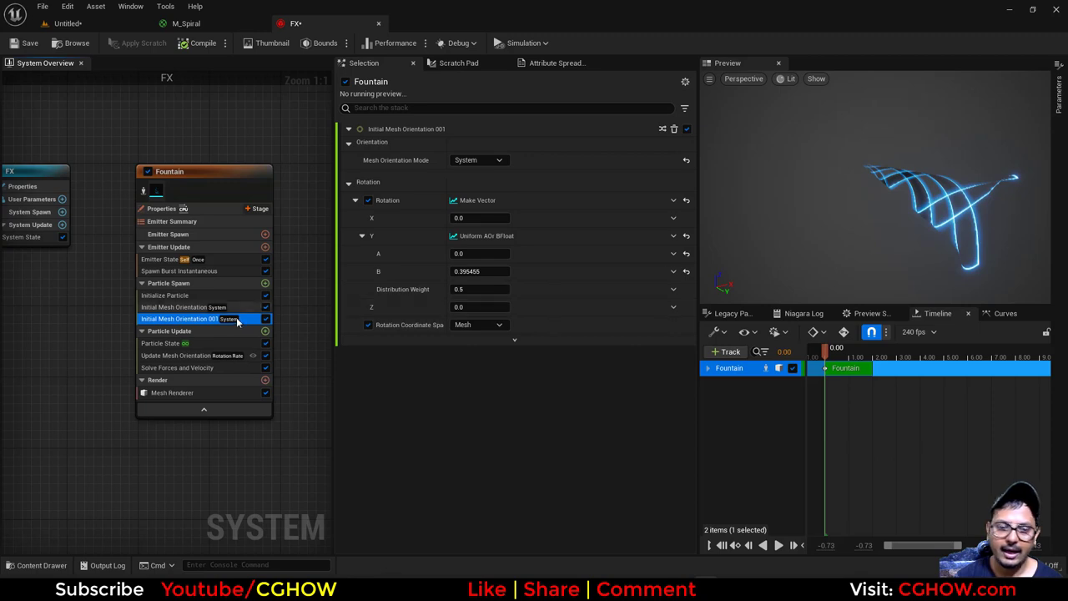
- Delete the Initial Mesh Orientation 001 module and drive Initialize Particle's Mesh Scale with a Make Vector of X 5, Y 5, Z 10
{"action": "key", "text": "Delete"}
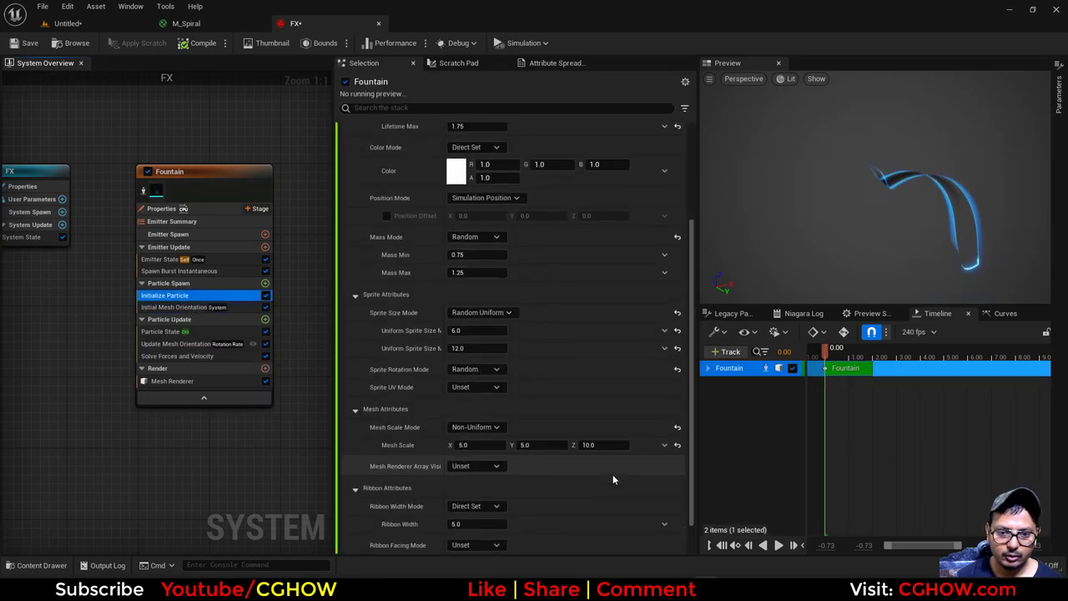
{"action": "left_click", "coordinate": [665, 447]}
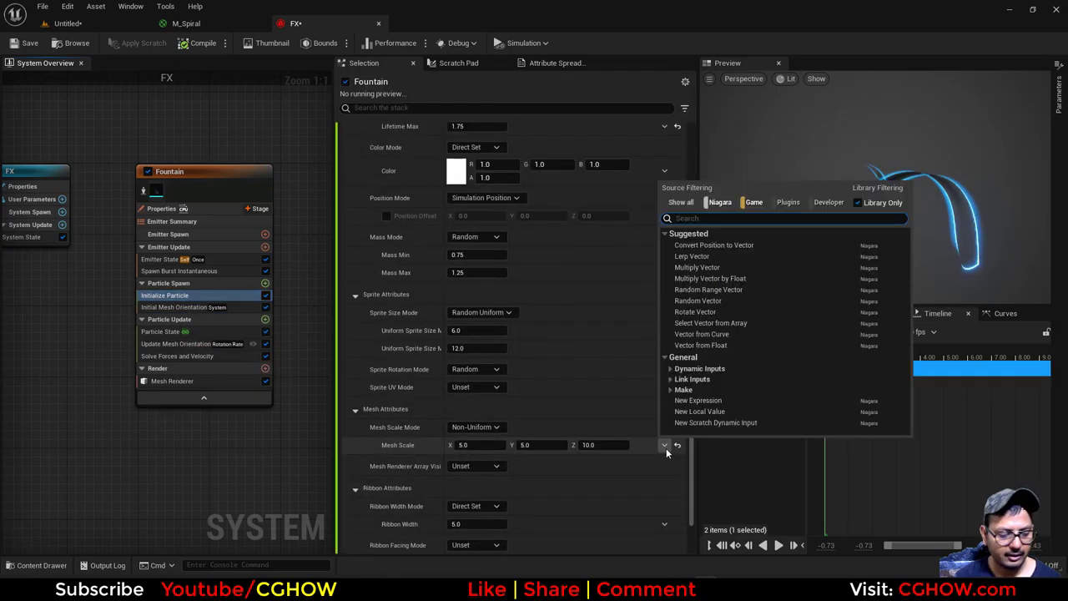
{"action": "type", "text": "make vector"}
{"action": "left_click", "coordinate": [699, 241]}
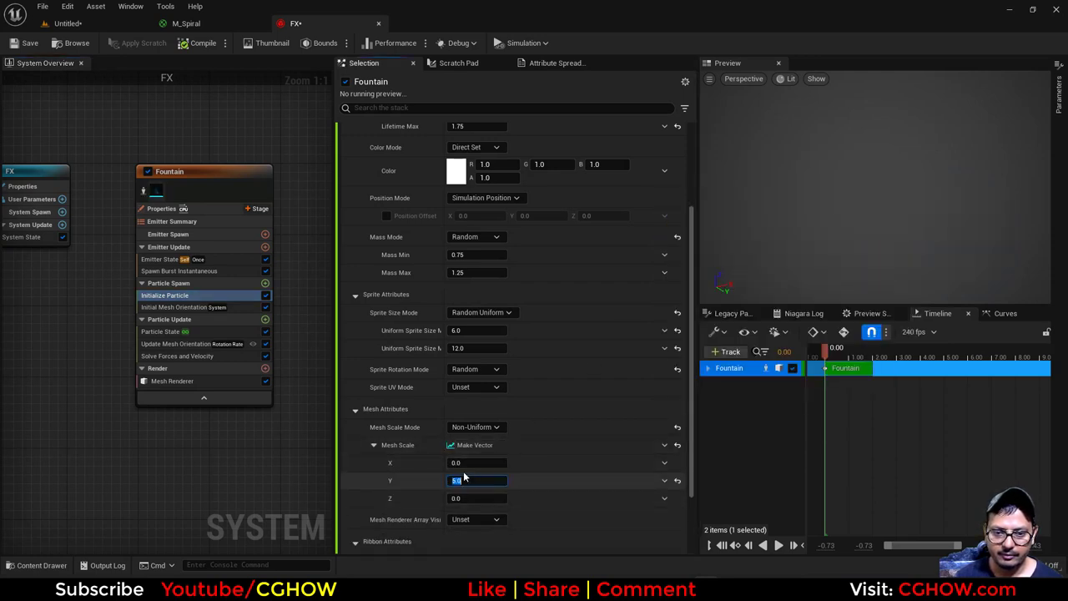
{"action": "left_click", "coordinate": [464, 463]}
{"action": "type", "text": "5"}
{"action": "left_click", "coordinate": [472, 498]}
{"action": "type", "text": "10"}
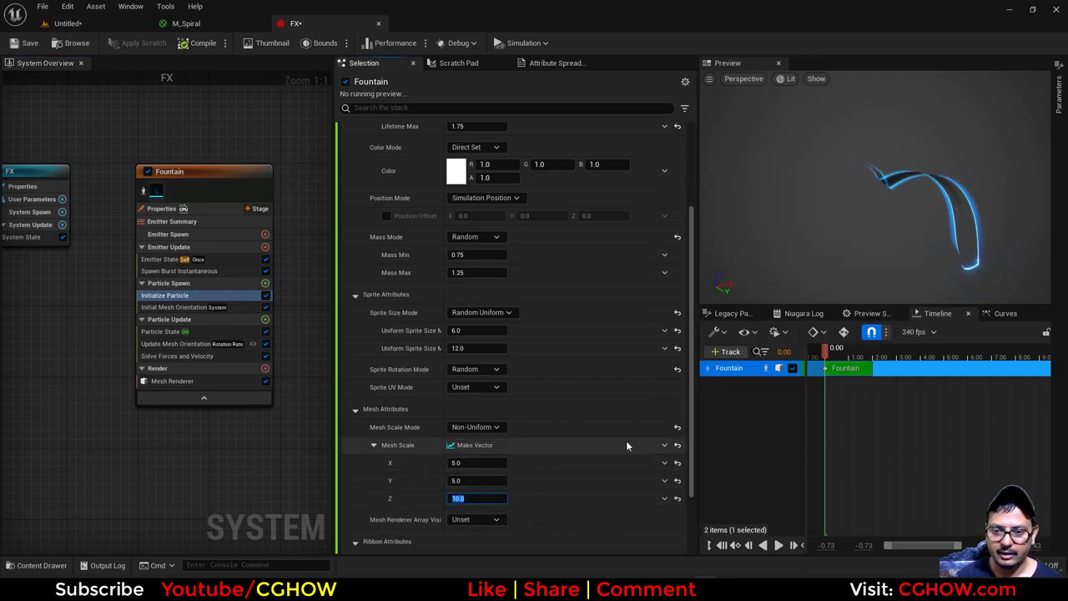
- Drive the Mesh Scale X component with a Uniform A Or B Float using A -5 and B 5, and preview it
{"action": "left_click", "coordinate": [665, 463]}
{"action": "type", "text": "uniform"}
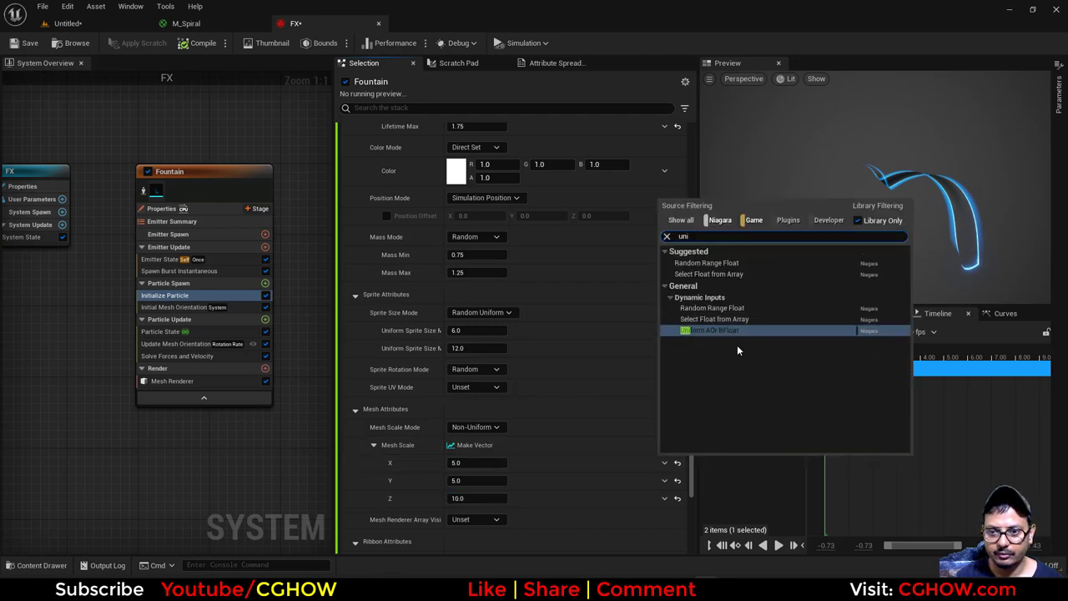
{"action": "left_click", "coordinate": [718, 332]}
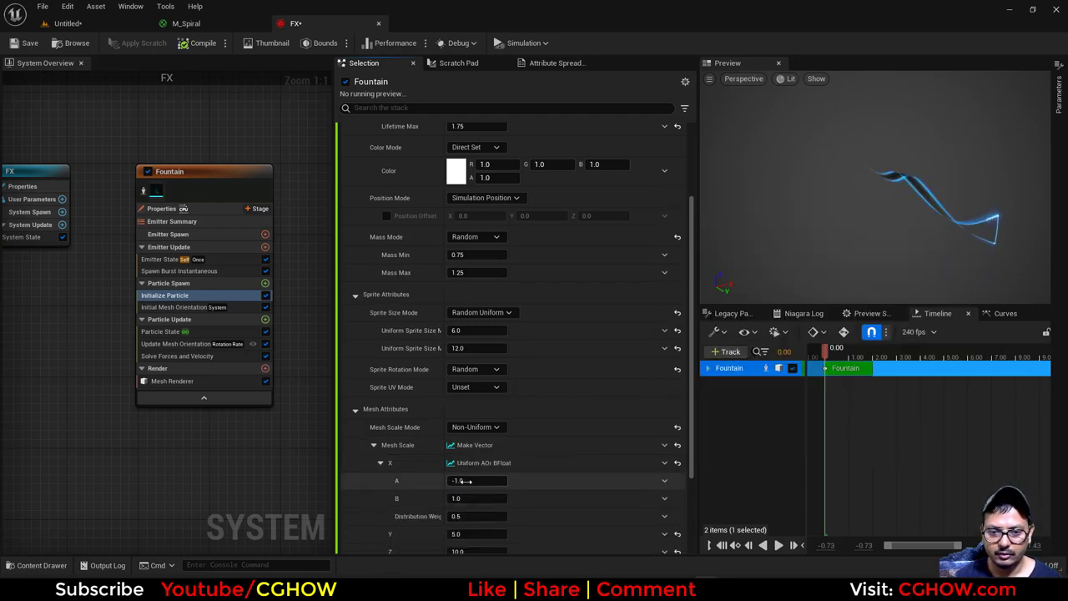
{"action": "left_click", "coordinate": [465, 481]}
{"action": "type", "text": "-5"}
{"action": "key", "text": "Return"}
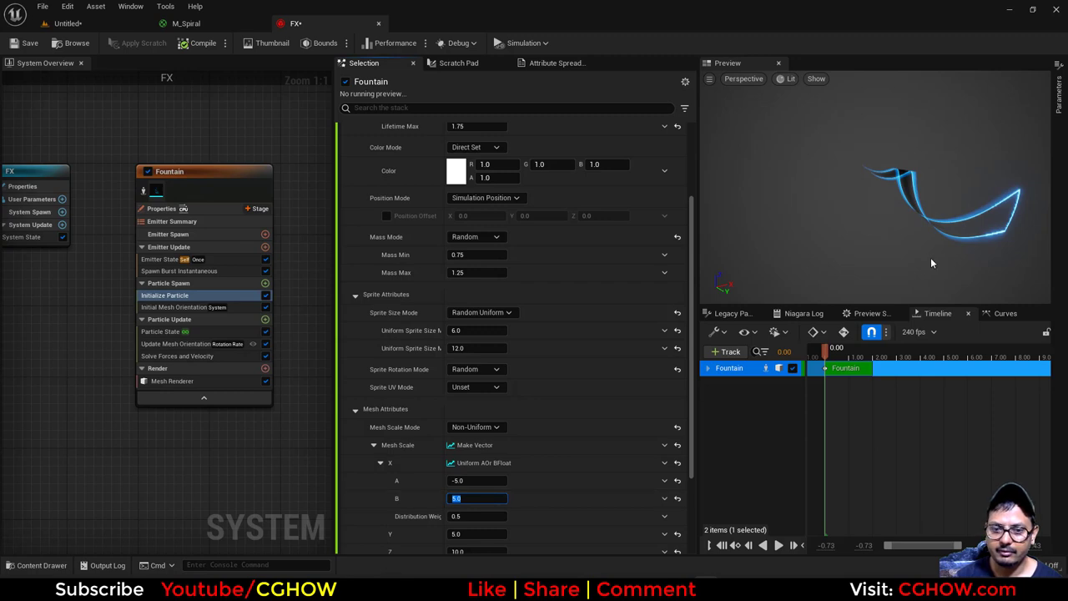
{"action": "left_click_drag", "start_coordinate": [877, 358], "coordinate": [808, 366]}
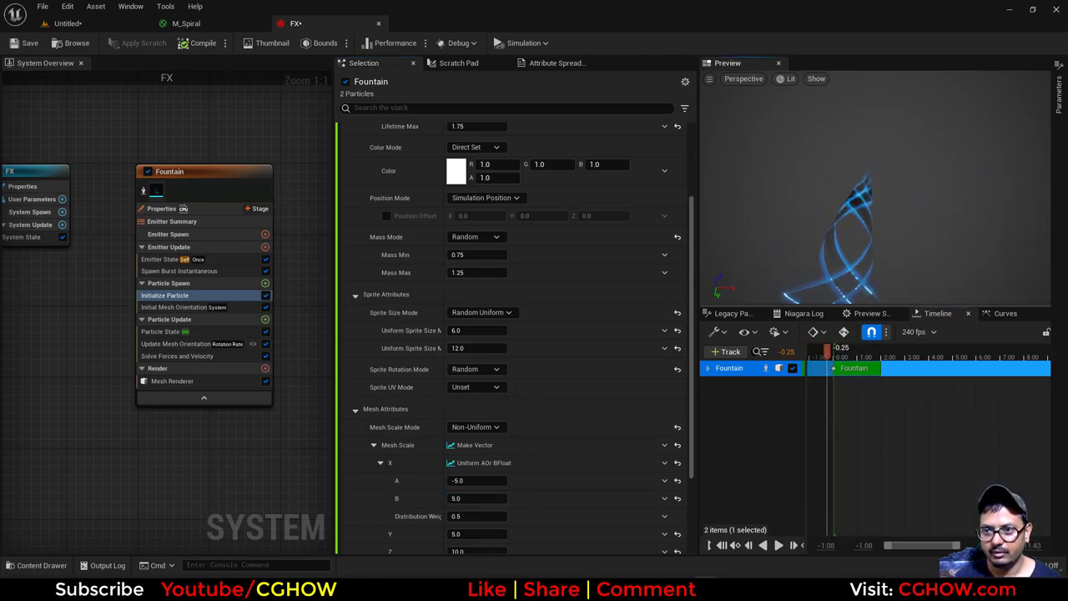
- Examine the mirrored spirals in the level and return to the FX system
{"action": "left_click", "coordinate": [68, 23]}
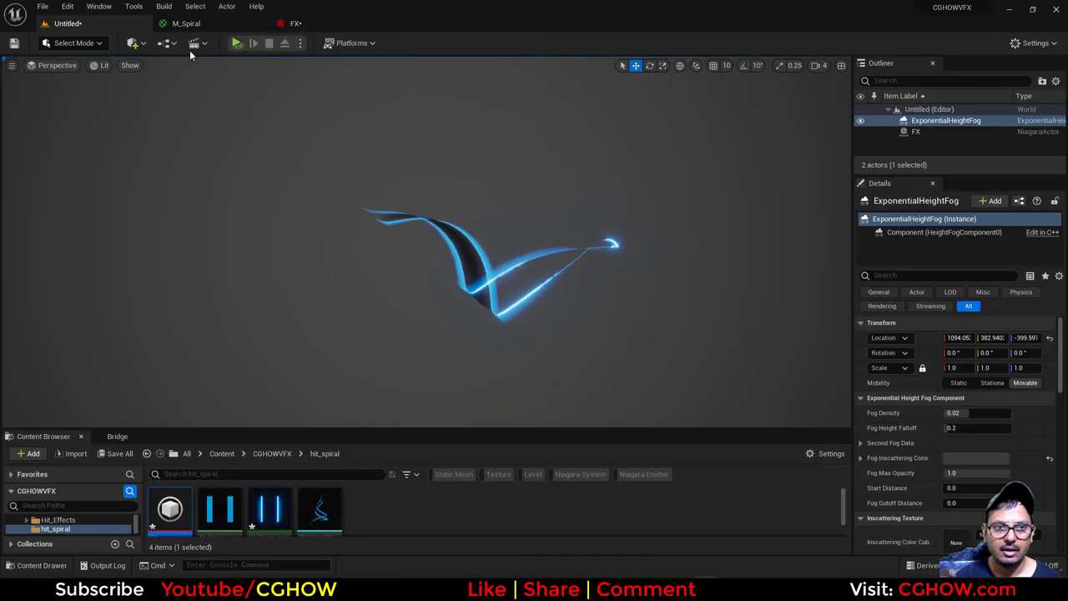
{"action": "left_click", "coordinate": [295, 23]}
{"action": "left_click", "coordinate": [65, 23]}
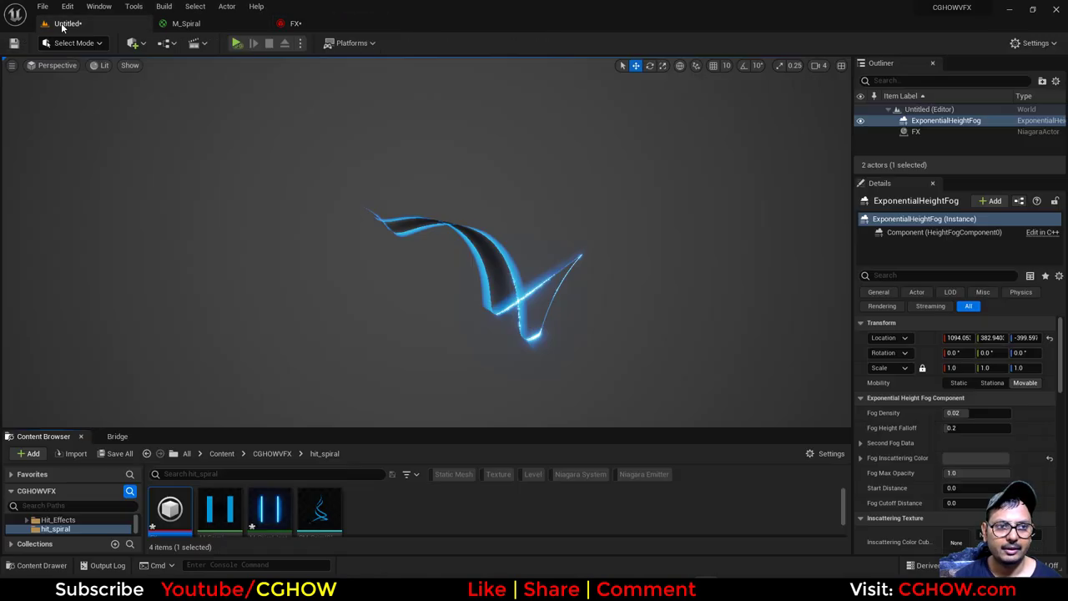
{"action": "left_click", "coordinate": [317, 23]}
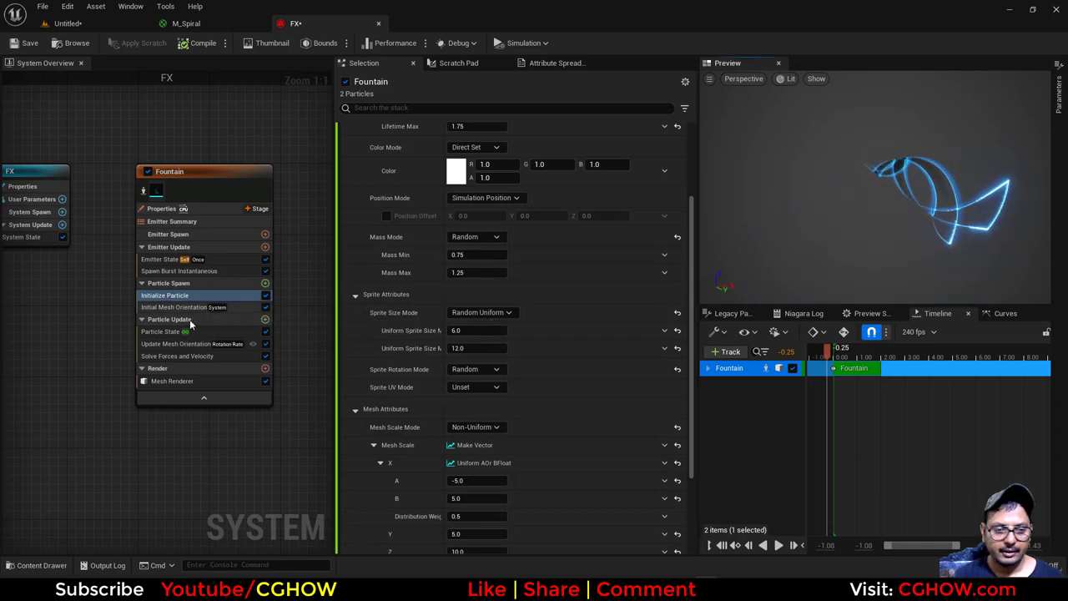
- Remove the Uniform A Or B Float from Mesh Scale X, set X back to 5, and preview the emitter
{"action": "key", "text": "ctrl+z"}
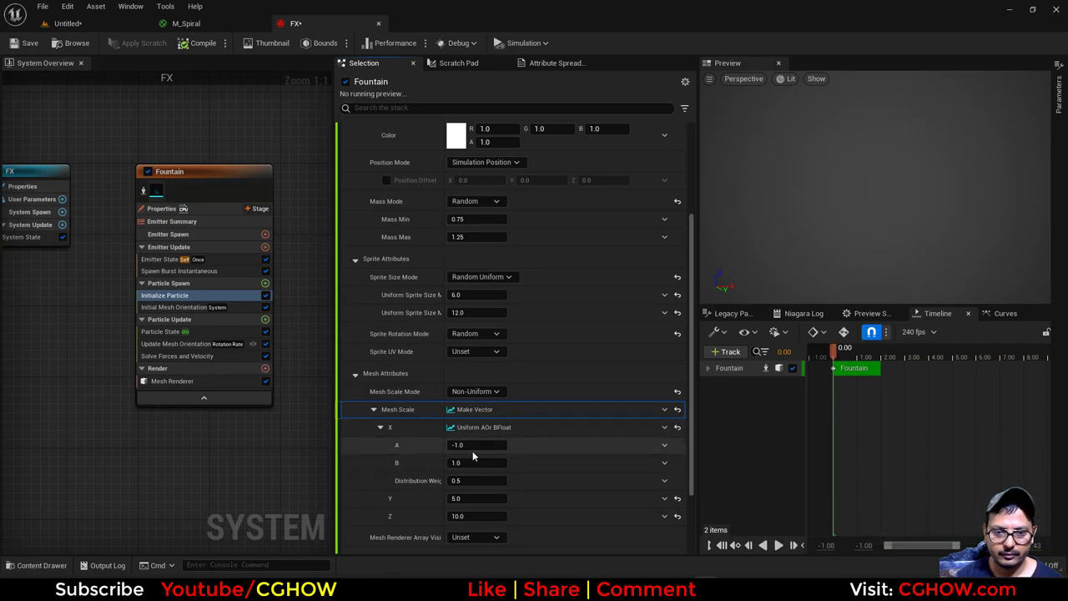
{"action": "left_click", "coordinate": [678, 428]}
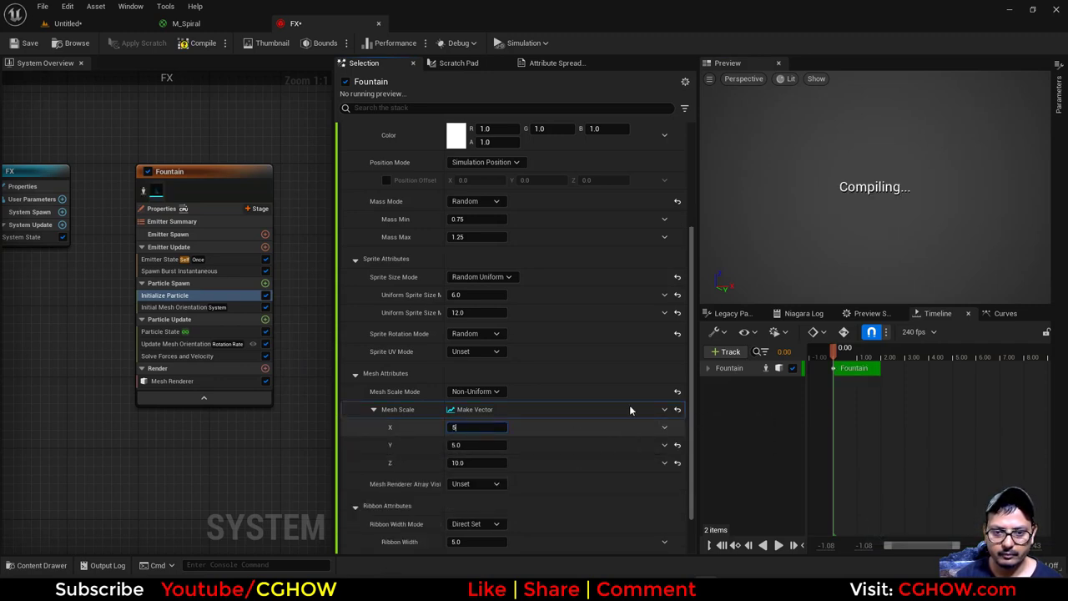
{"action": "key", "text": "Return"}
{"action": "left_click_drag", "start_coordinate": [851, 359], "coordinate": [872, 364]}
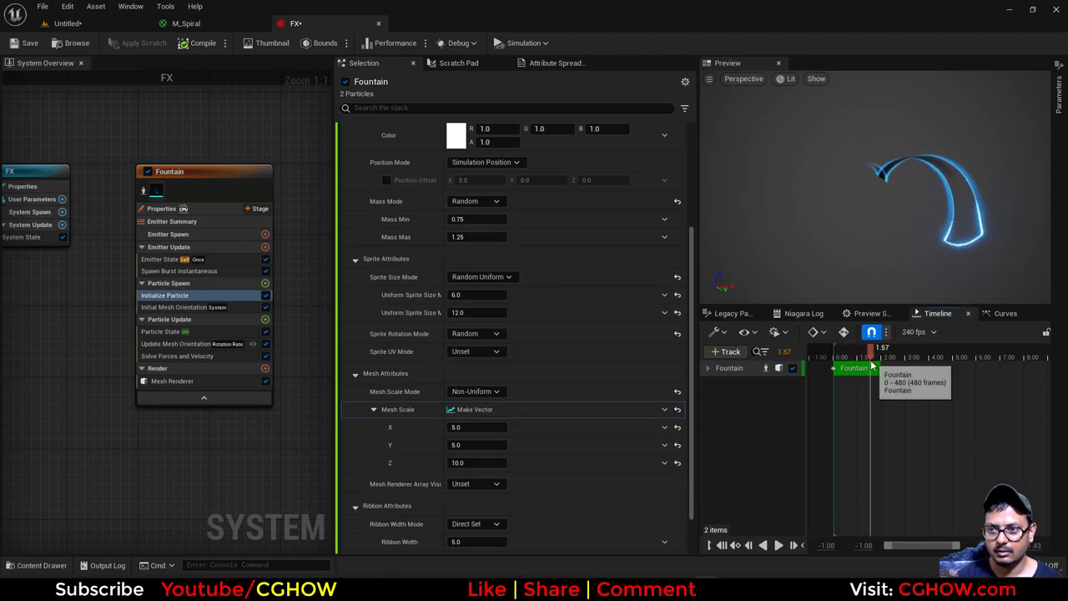
- Set Update Mesh Orientation's Rotation Rate to a Random Range Float from 0.1 to 0.3 and view the effect in the level
{"action": "left_click", "coordinate": [183, 356]}
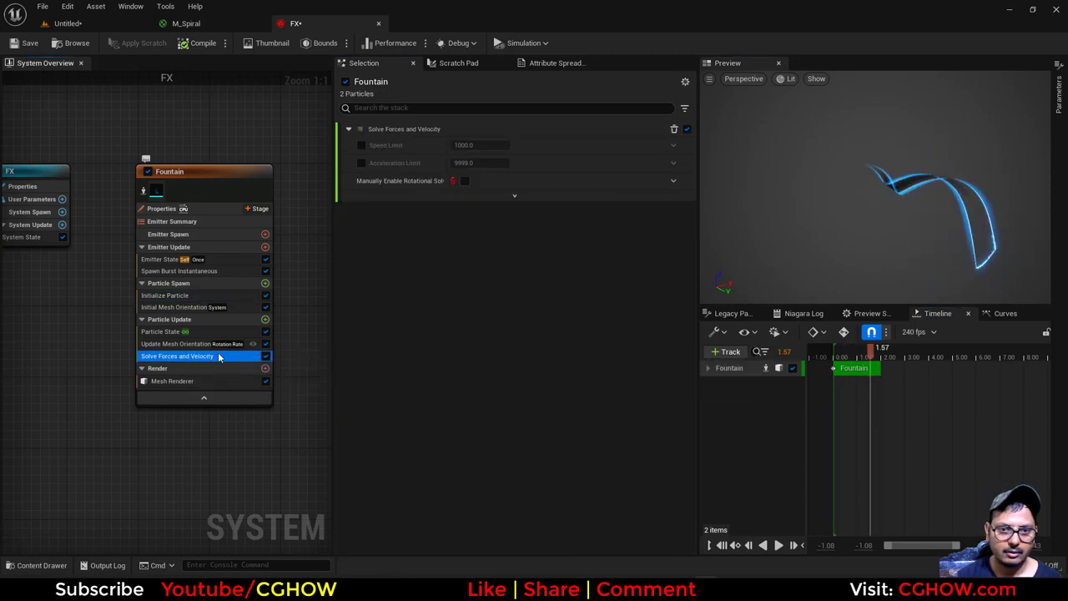
{"action": "left_click", "coordinate": [192, 344]}
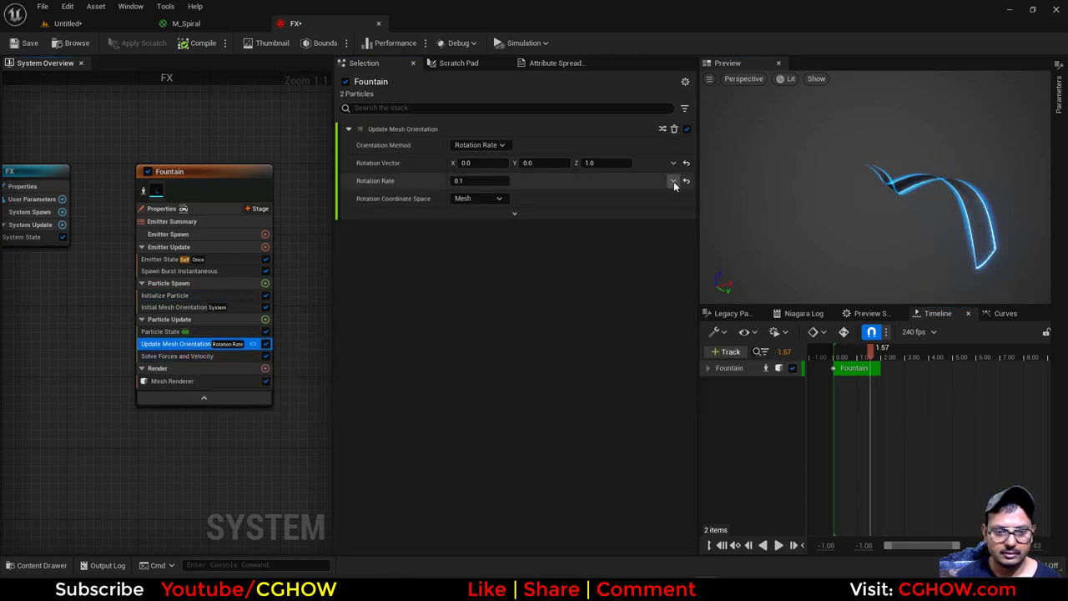
{"action": "left_click", "coordinate": [673, 181]}
{"action": "type", "text": "ra"}
{"action": "left_click", "coordinate": [516, 252]}
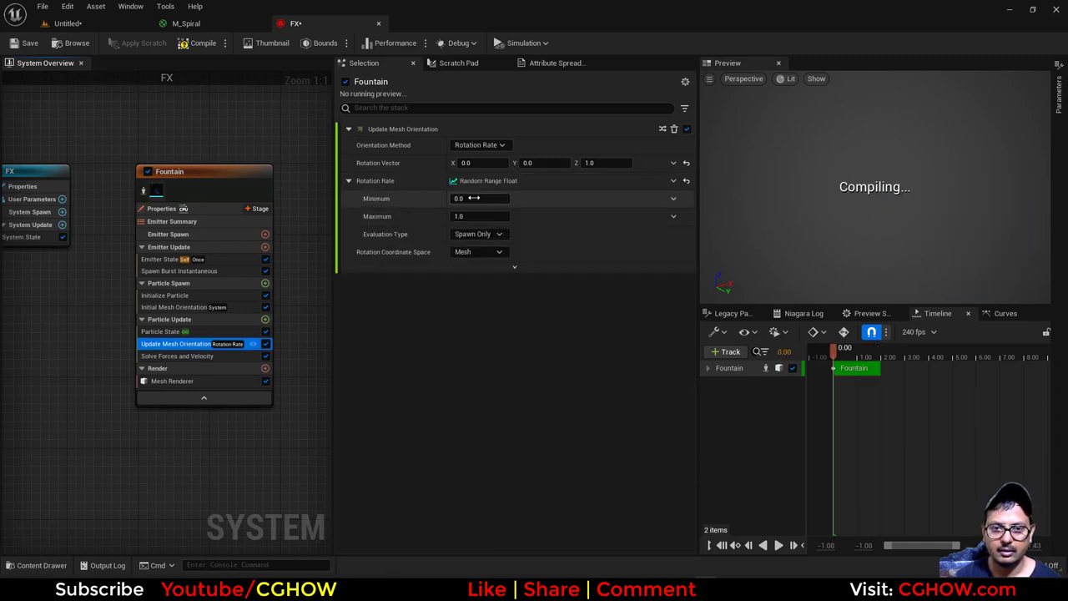
{"action": "left_click", "coordinate": [474, 198]}
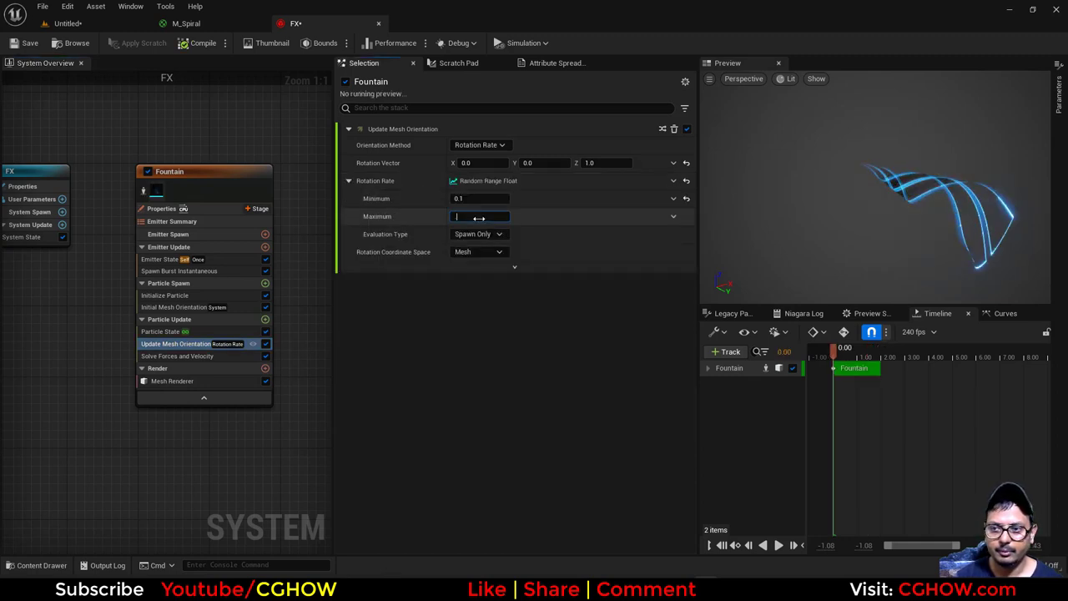
{"action": "type", "text": "0.3"}
{"action": "key", "text": "Return"}
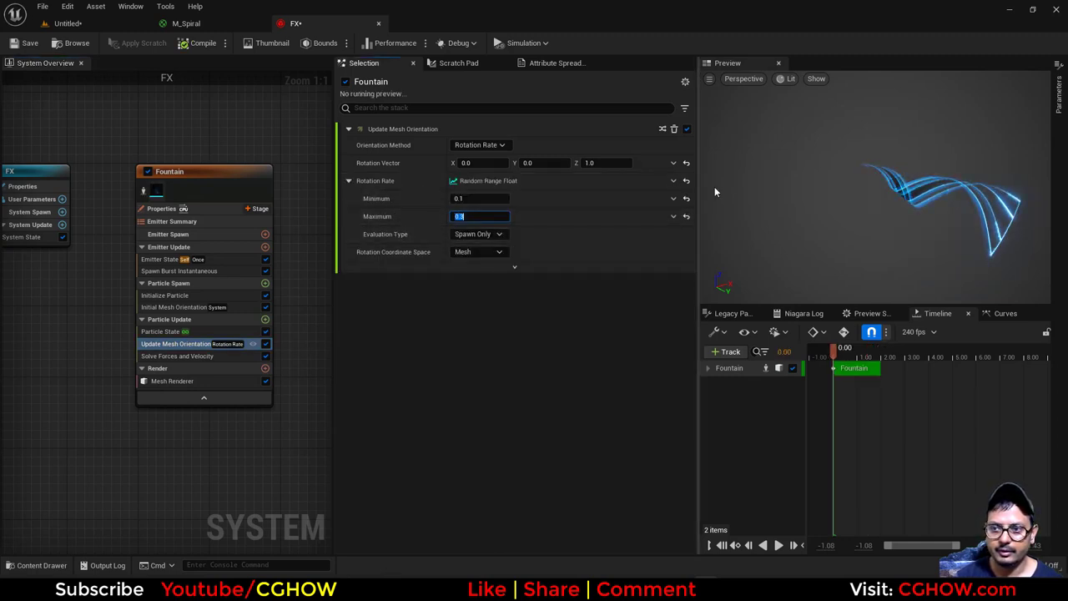
{"action": "left_click", "coordinate": [65, 25]}
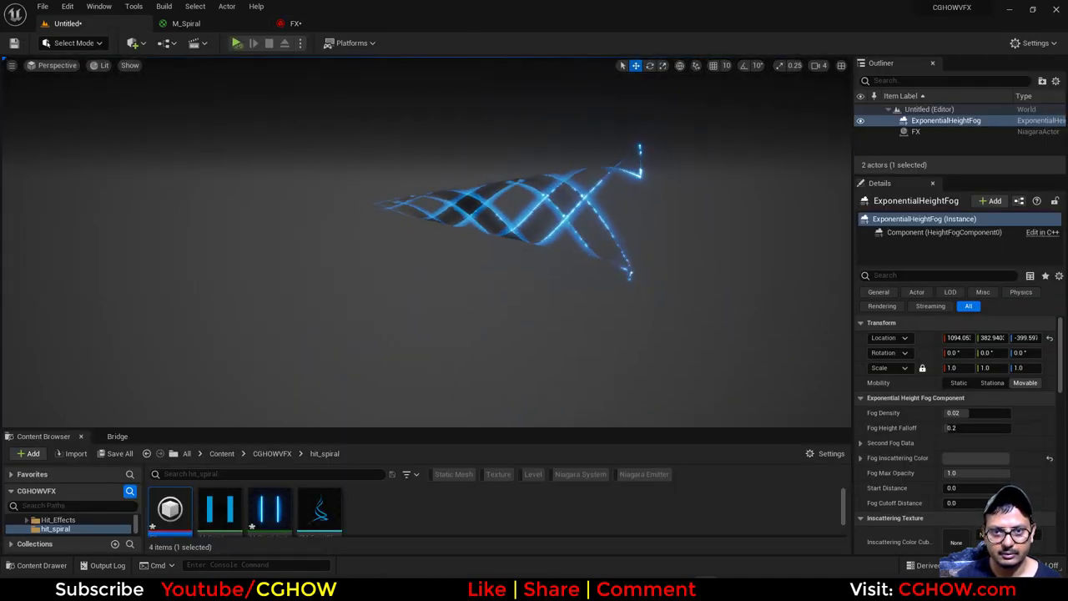
- Open M_Spiral_Inst in a floating window over the level, try different glow_edge values, and set pow to 0.136
{"action": "scroll", "coordinate": [960, 417], "scroll_direction": "down", "scroll_amount": 5}
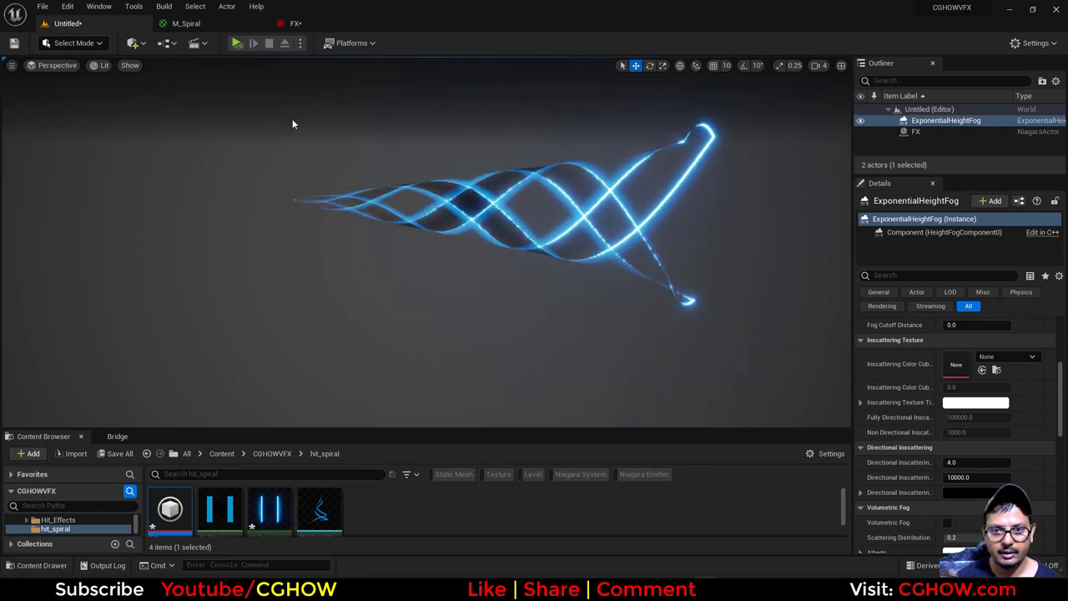
{"action": "double_click", "coordinate": [262, 516]}
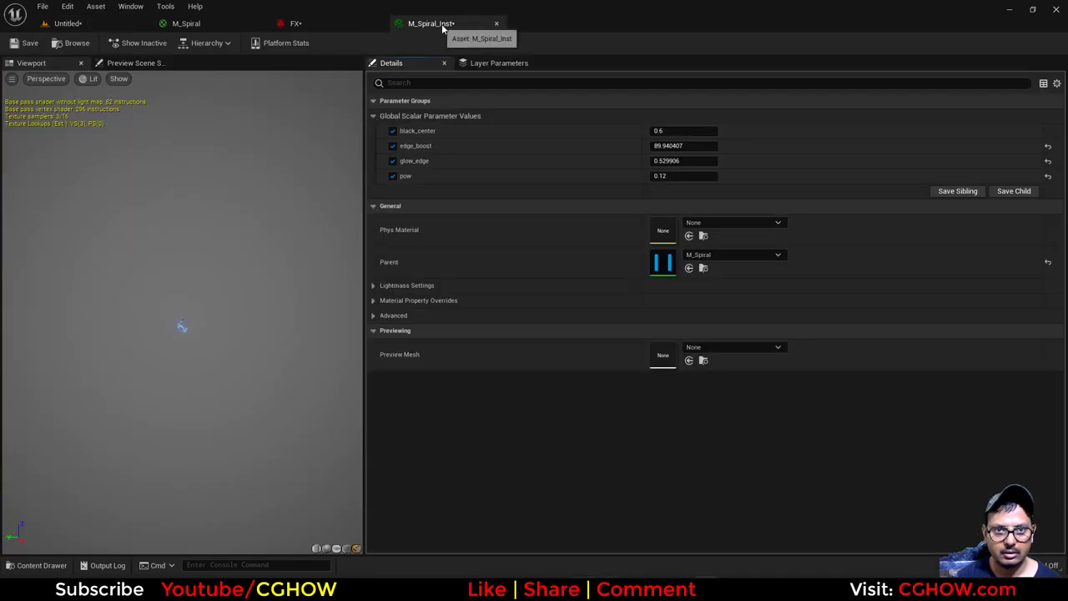
{"action": "left_click_drag", "start_coordinate": [443, 27], "coordinate": [580, 252]}
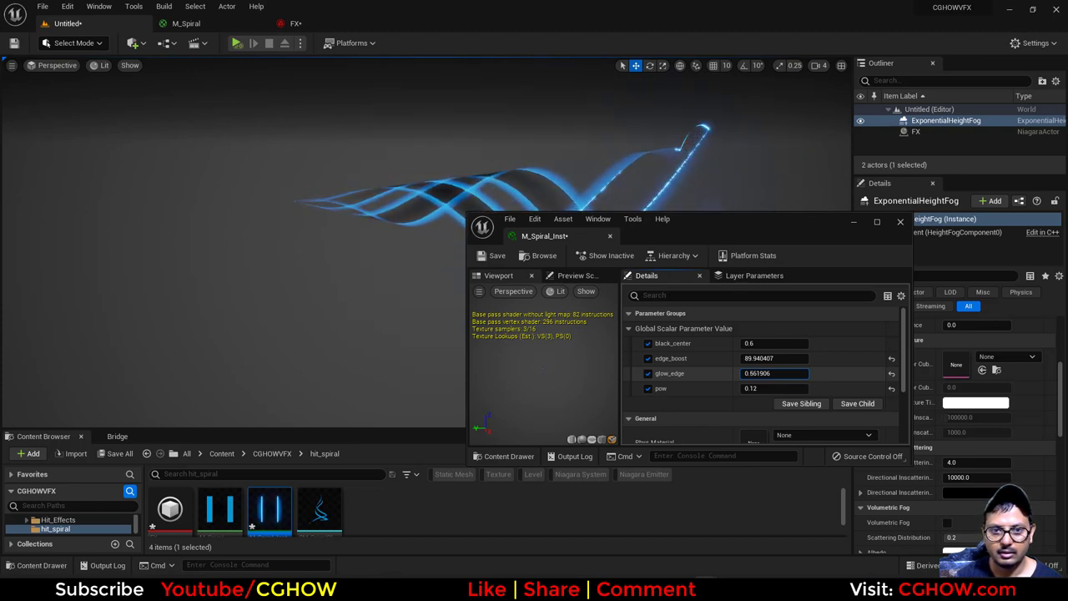
{"action": "left_click_drag", "start_coordinate": [775, 373], "coordinate": [751, 373]}
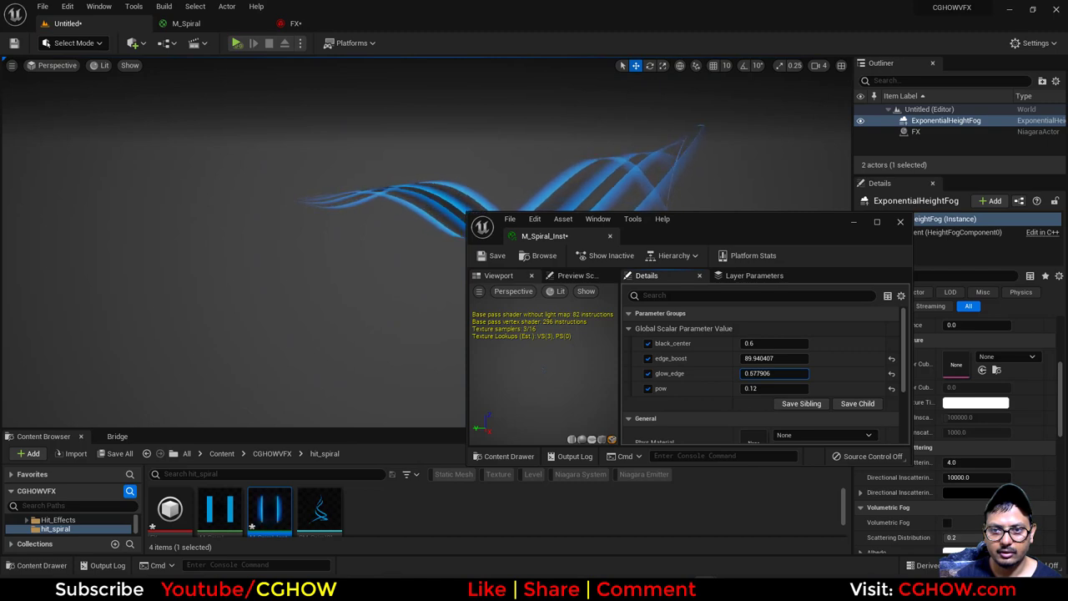
{"action": "left_click_drag", "start_coordinate": [785, 374], "coordinate": [794, 352]}
{"action": "scroll", "coordinate": [815, 344], "scroll_direction": "down", "scroll_amount": 1}
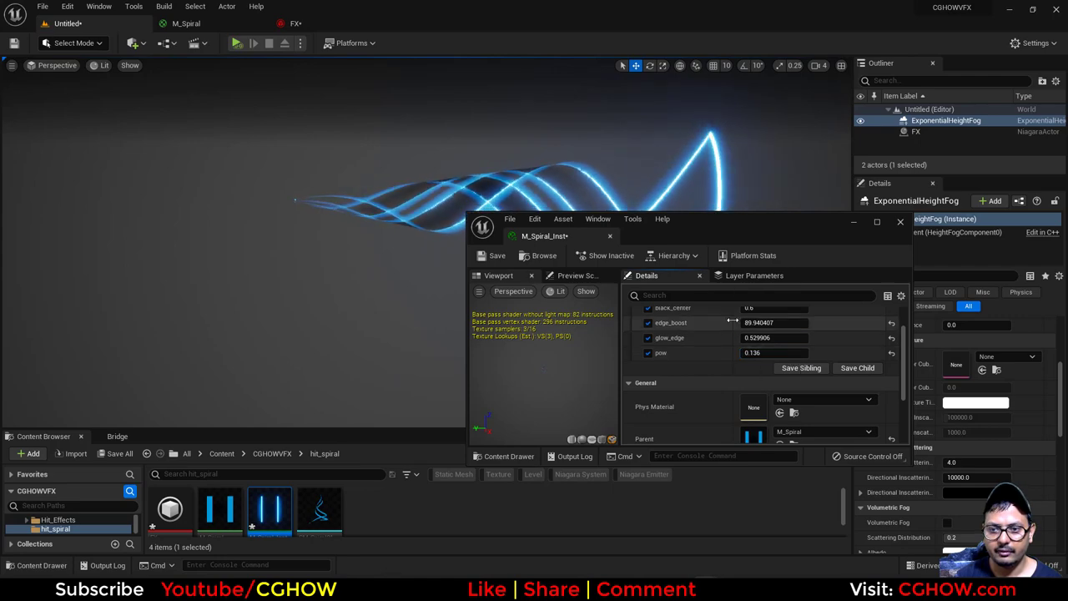
- Rename the pow parameter in the M_Spiral material graph to y_pow
{"action": "left_click", "coordinate": [185, 24]}
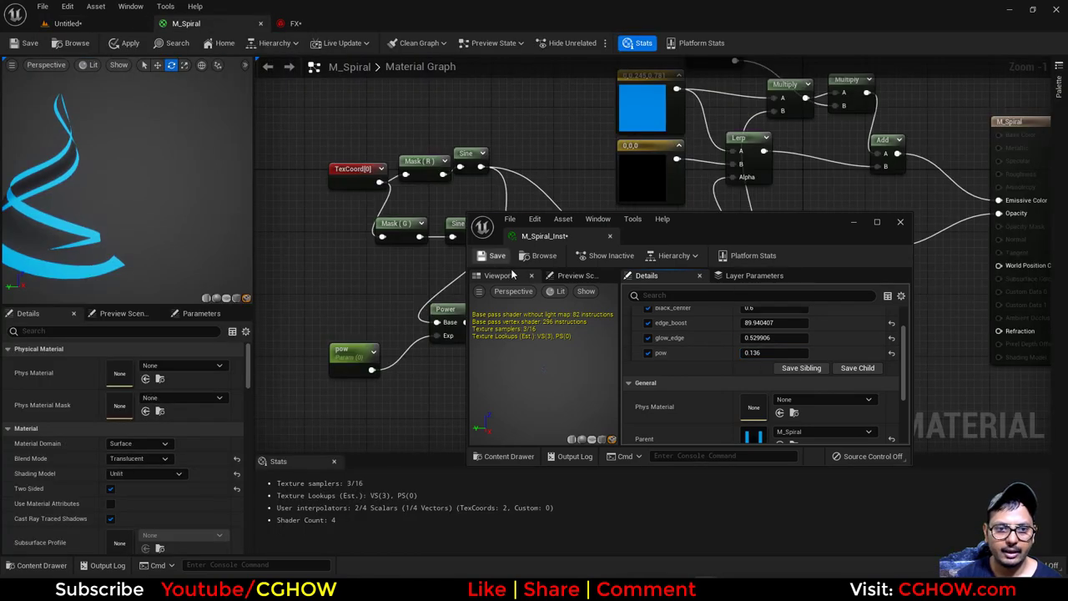
{"action": "left_click_drag", "start_coordinate": [708, 222], "coordinate": [751, 272]}
{"action": "left_click", "coordinate": [343, 352]}
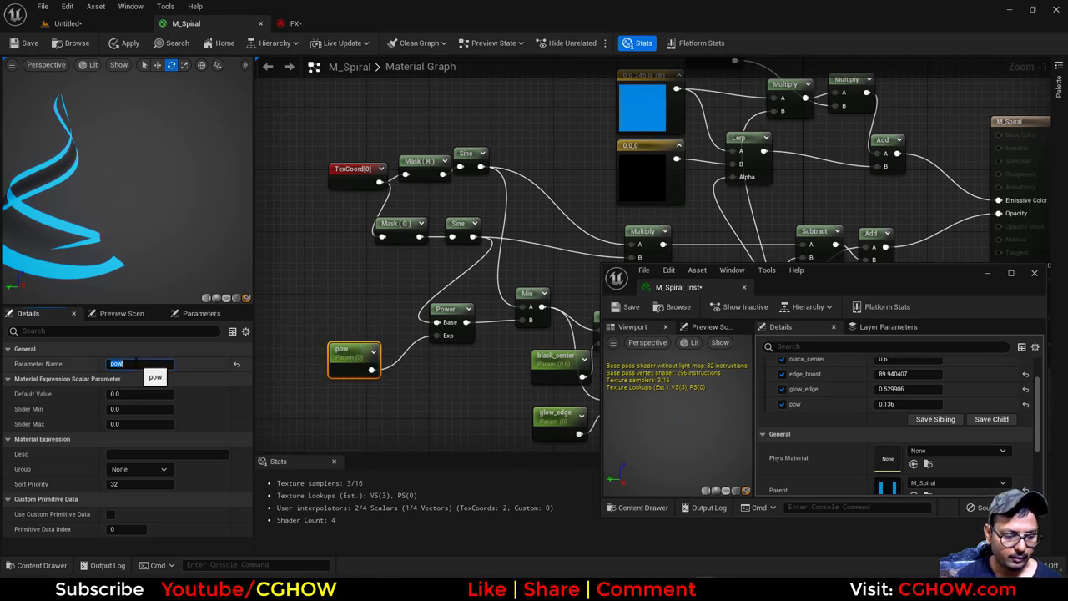
{"action": "key", "text": "Return"}
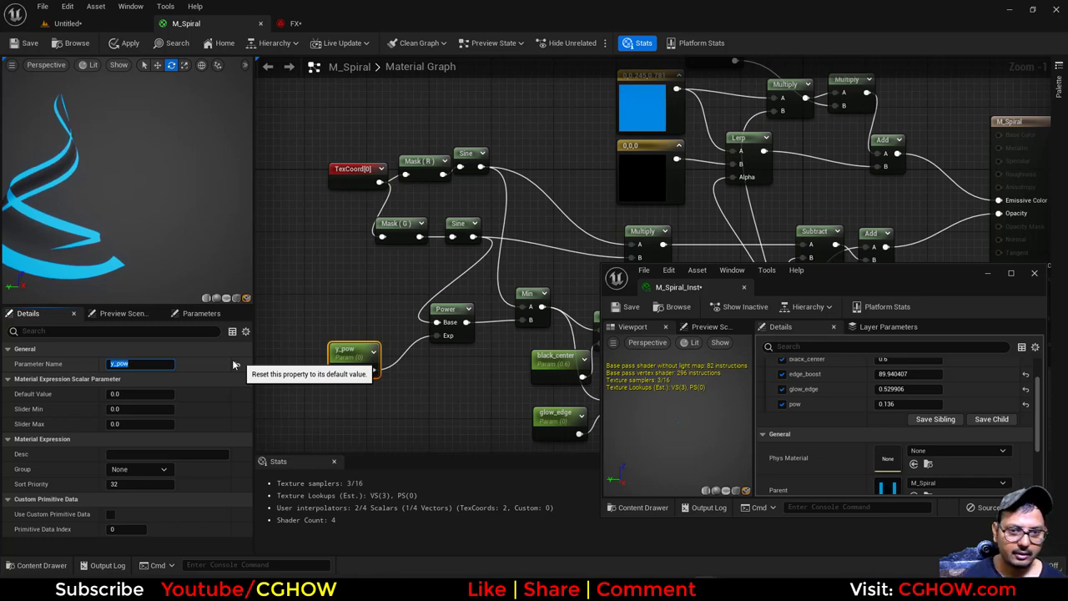
{"action": "left_click", "coordinate": [315, 316]}
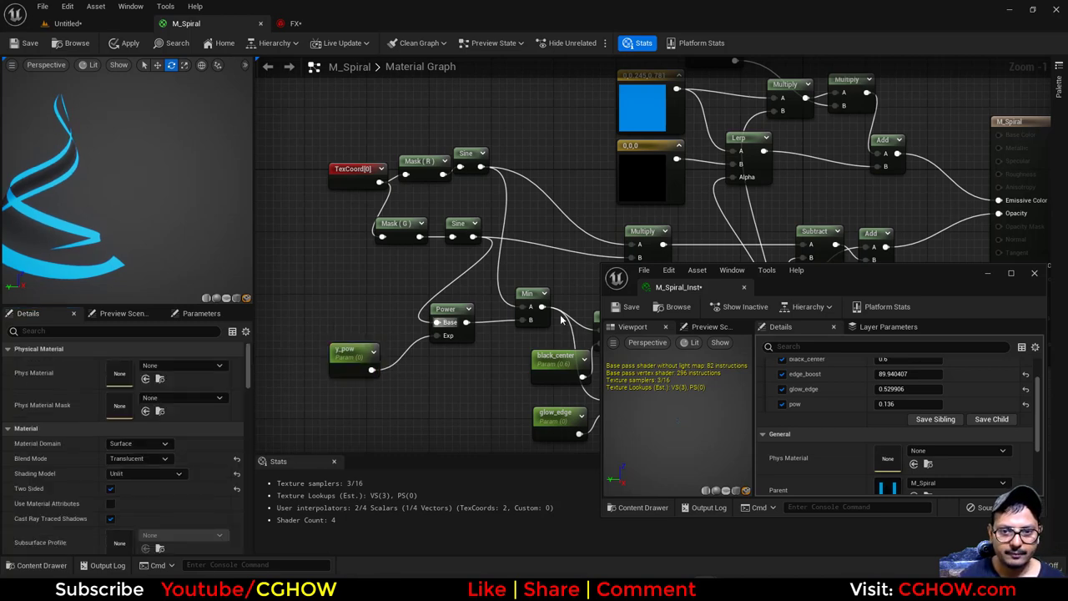
- Route the Mask (R) Sine through a new Power node into Min's A input, drive its exponent with a new X_pow scalar parameter, and save M_Spiral
{"action": "left_click", "coordinate": [363, 292]}
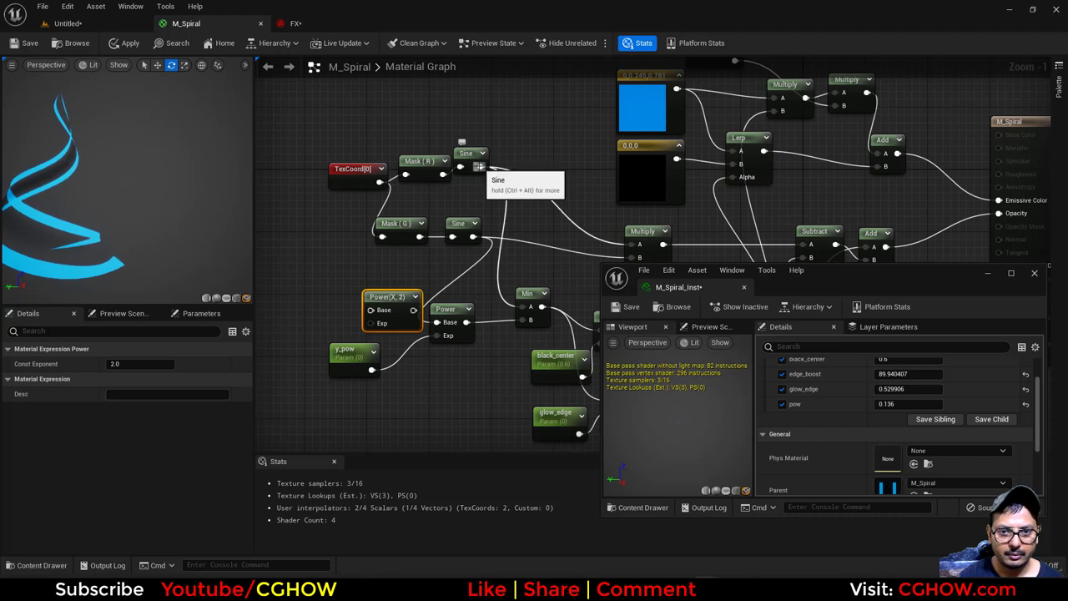
{"action": "left_click_drag", "start_coordinate": [479, 167], "coordinate": [396, 311]}
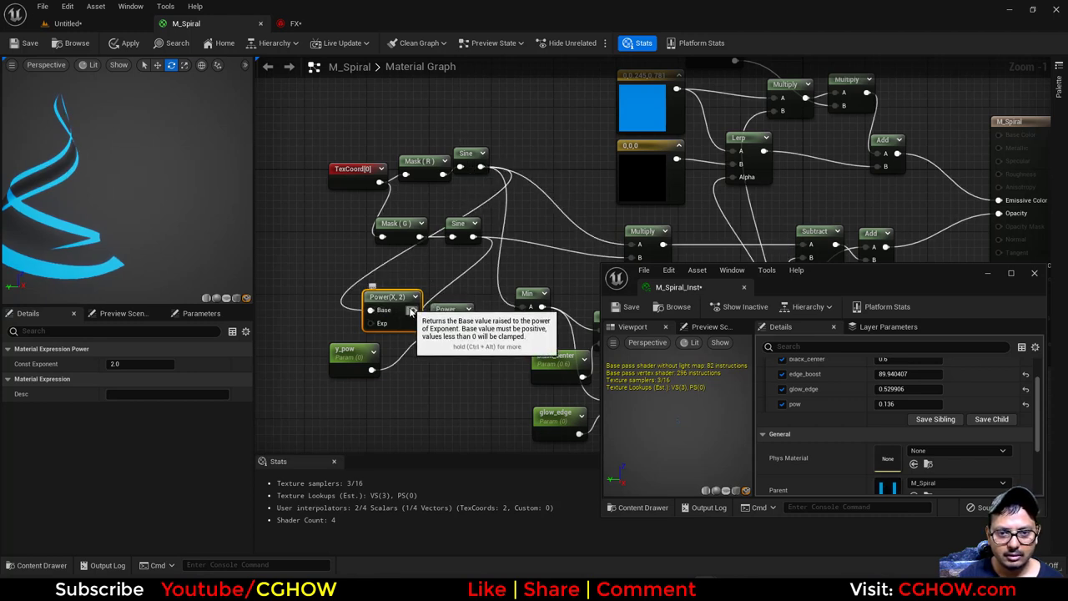
{"action": "left_click_drag", "start_coordinate": [413, 310], "coordinate": [523, 306]}
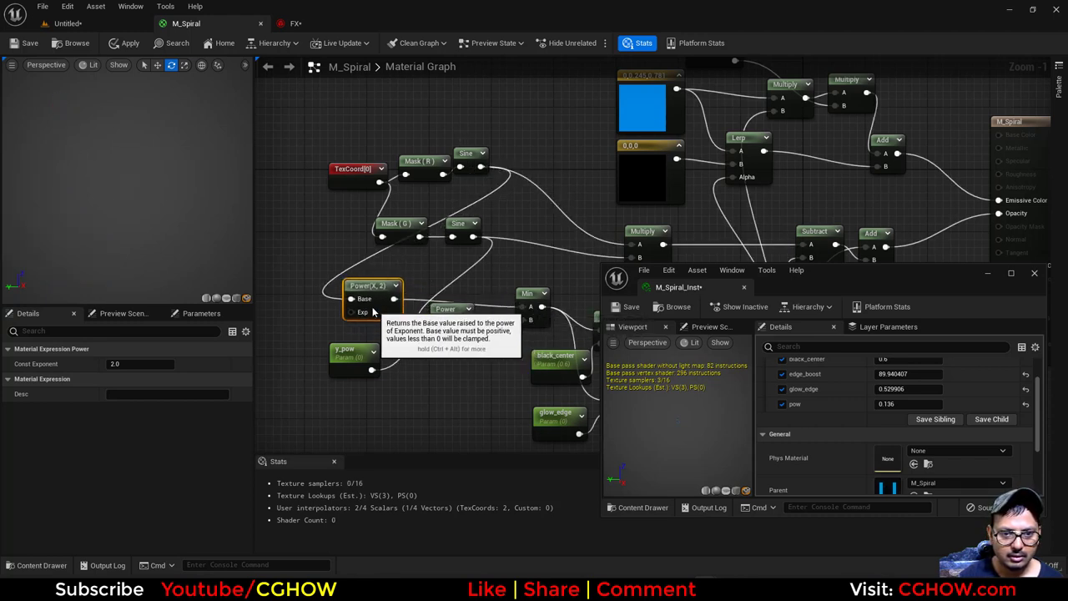
{"action": "left_click_drag", "start_coordinate": [389, 329], "coordinate": [361, 310]}
{"action": "left_click", "coordinate": [301, 329]}
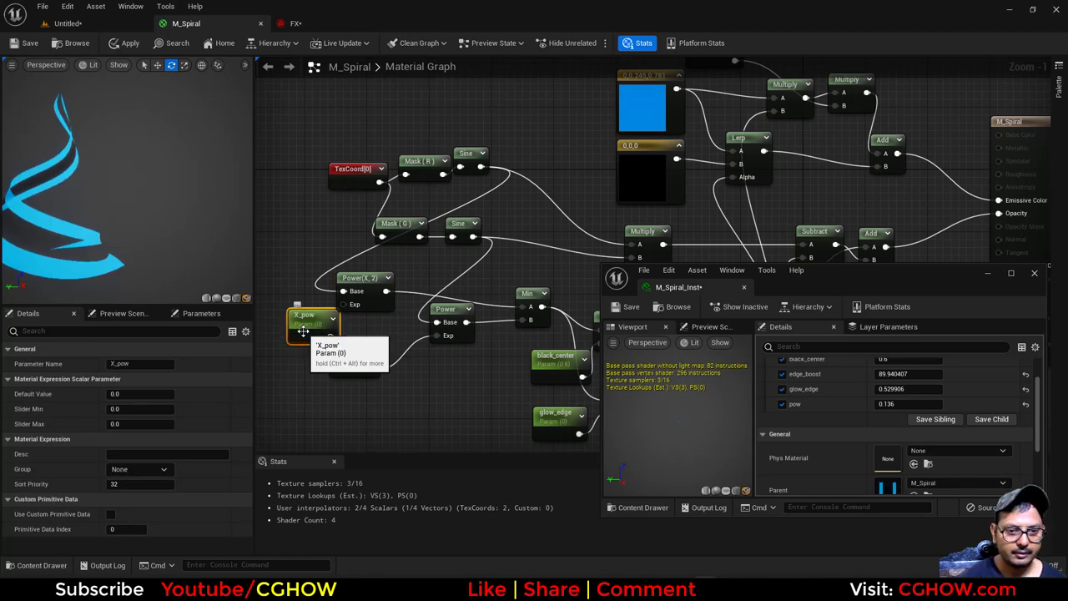
{"action": "left_click_drag", "start_coordinate": [330, 336], "coordinate": [344, 305]}
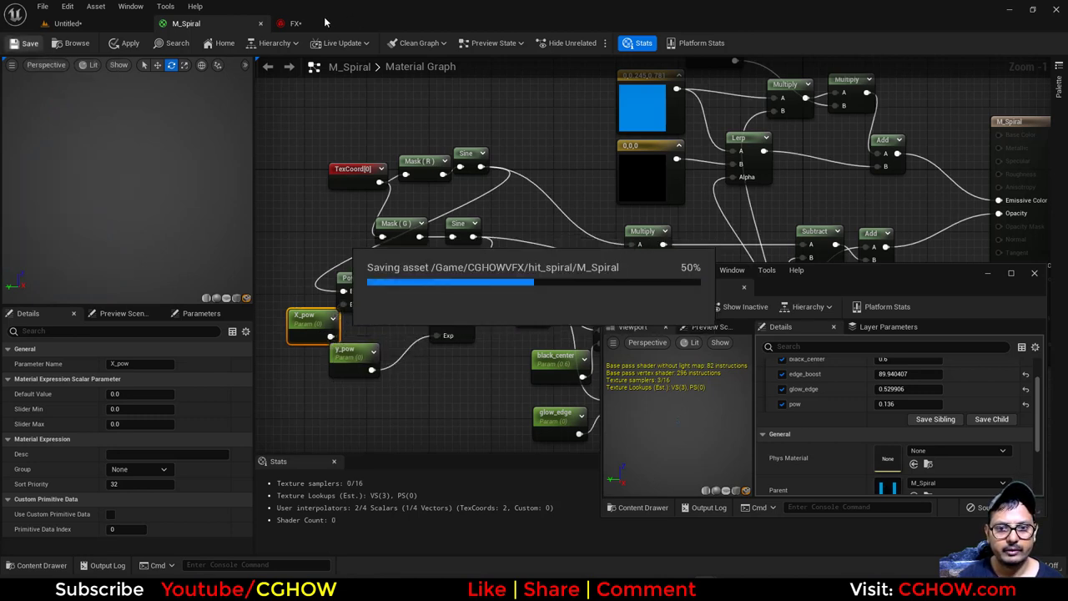
- Return to the level, enable the X_pow override in M_Spiral_Inst, and set it to 0.136
{"action": "left_click", "coordinate": [104, 26]}
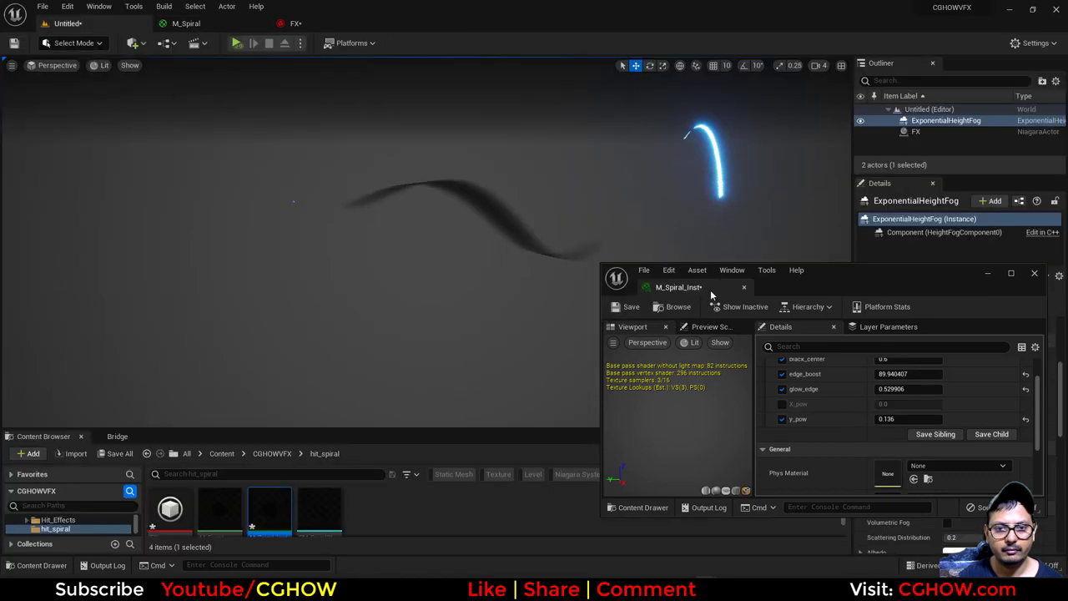
{"action": "left_click", "coordinate": [782, 404]}
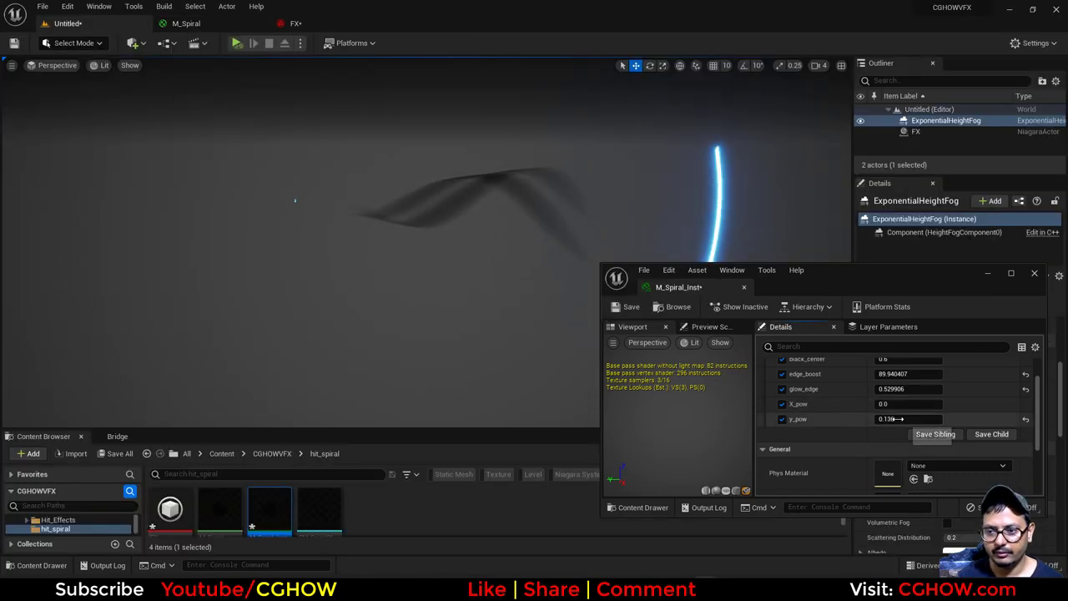
{"action": "left_click", "coordinate": [892, 405]}
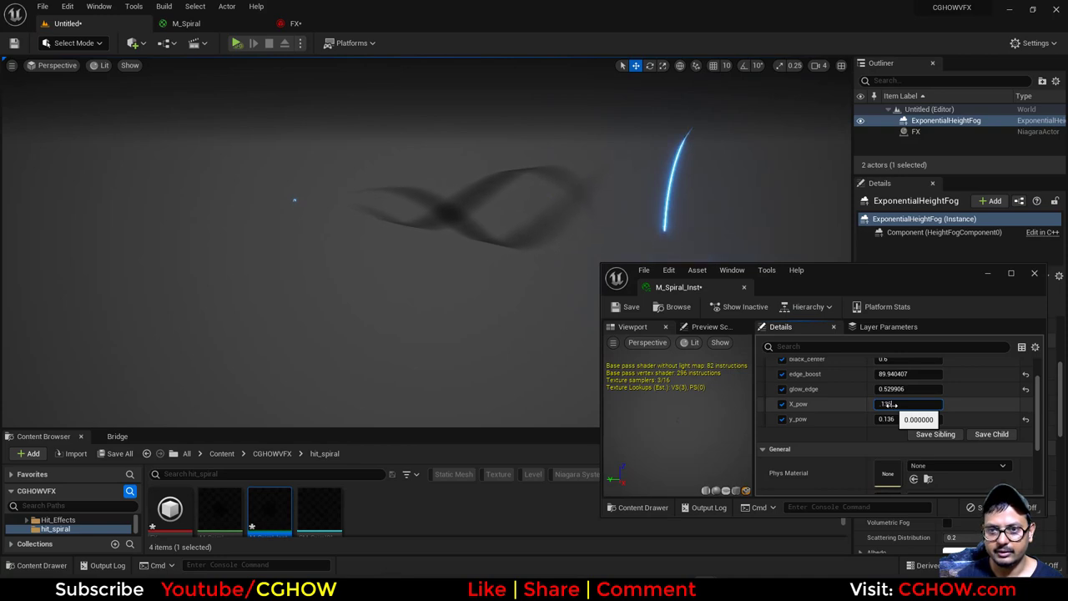
{"action": "type", "text": ".136"}
{"action": "key", "text": "Return"}
{"action": "left_click", "coordinate": [952, 403]}
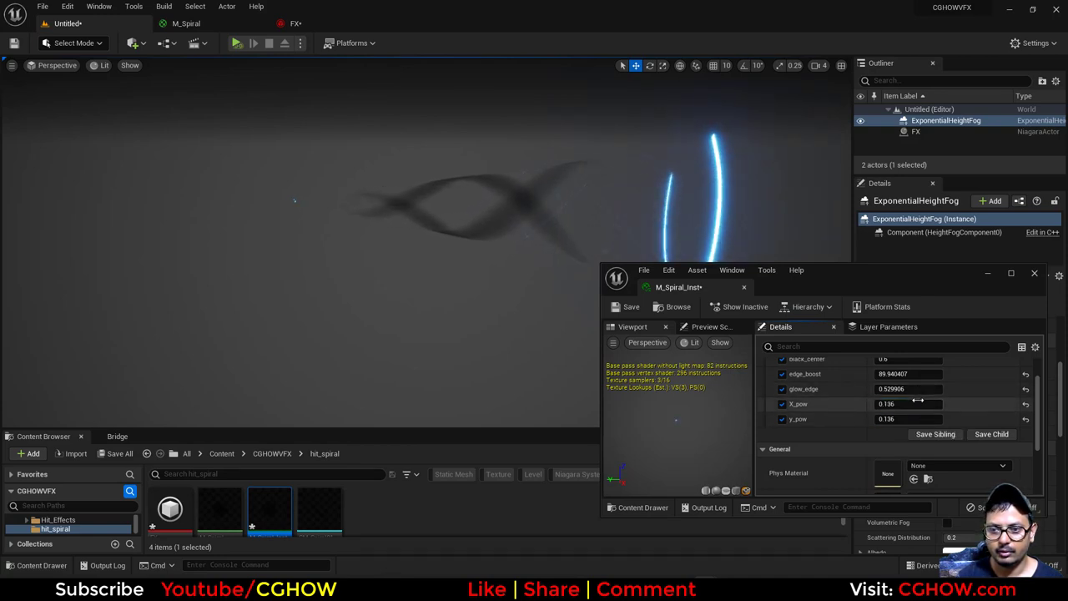
- Tune M_Spiral_Inst against the level effect to X_pow 8.597653, y_pow 0.12 and glow_edge 0.313906, and close its window
{"action": "left_click_drag", "start_coordinate": [917, 402], "coordinate": [944, 403]}
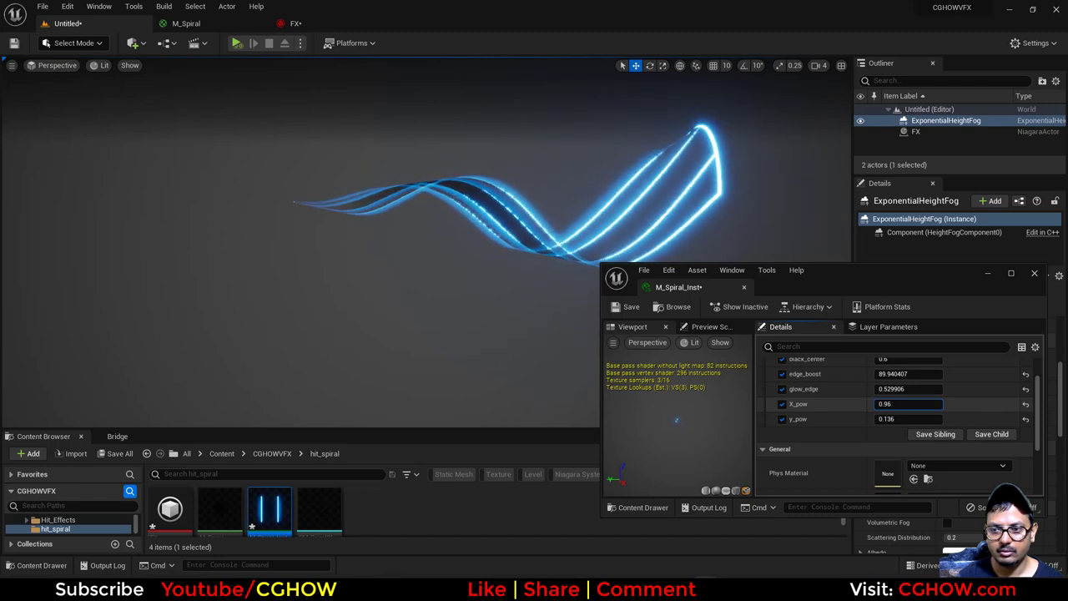
{"action": "left_click_drag", "start_coordinate": [909, 404], "coordinate": [935, 389]}
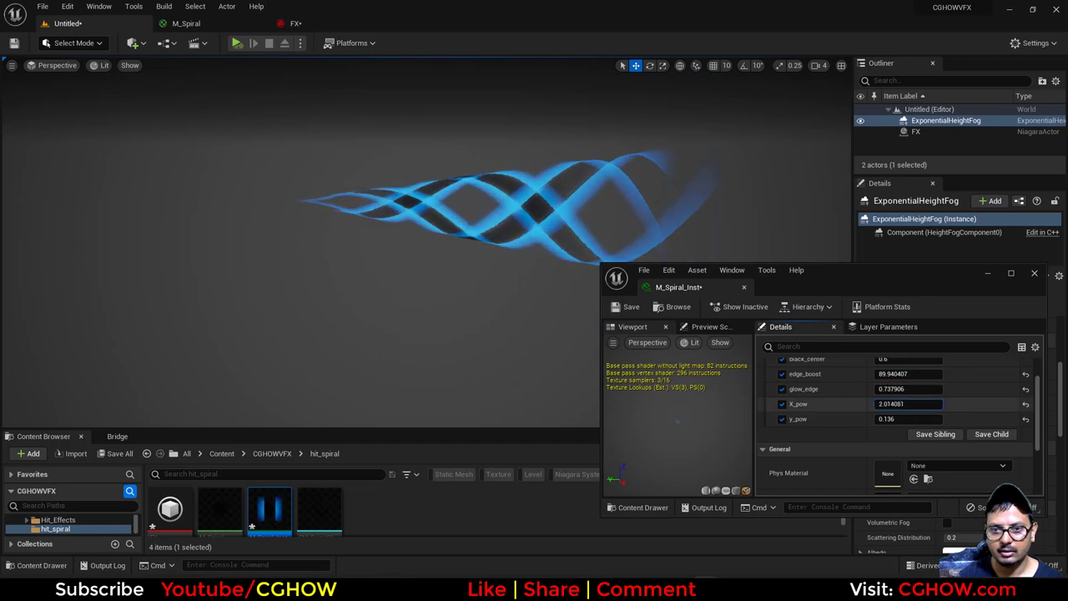
{"action": "mouse_move", "coordinate": [908, 404]}
{"action": "left_mouse_down"}
{"action": "mouse_move", "coordinate": [883, 404]}
{"action": "mouse_move", "coordinate": [918, 404]}
{"action": "mouse_move", "coordinate": [906, 389]}
{"action": "mouse_move", "coordinate": [926, 404]}
{"action": "left_mouse_up"}
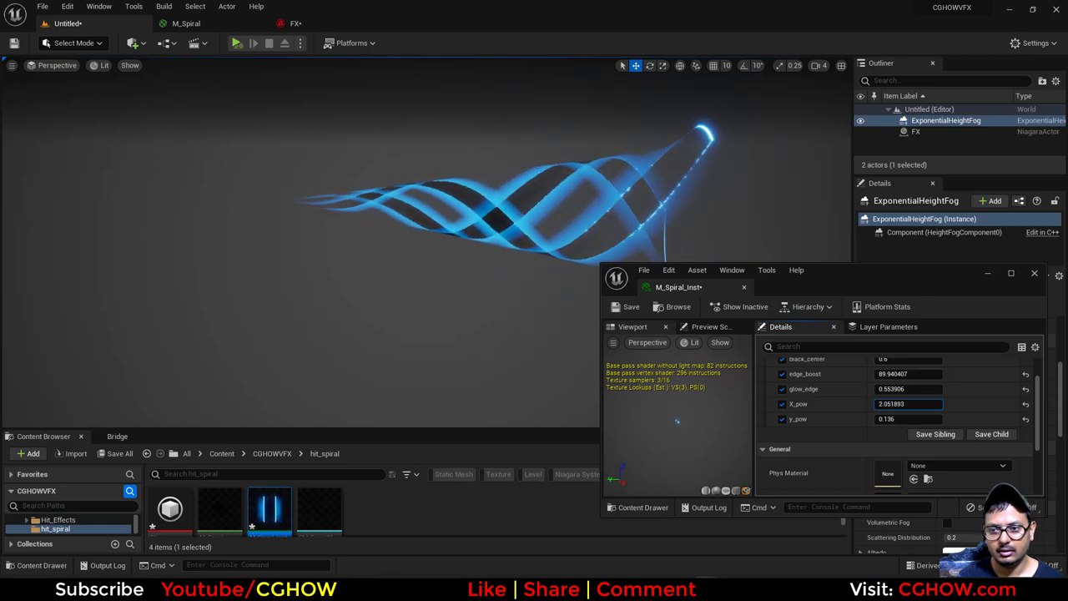
{"action": "mouse_move", "coordinate": [910, 404]}
{"action": "left_mouse_down"}
{"action": "mouse_move", "coordinate": [918, 389]}
{"action": "mouse_move", "coordinate": [900, 389]}
{"action": "left_mouse_up"}
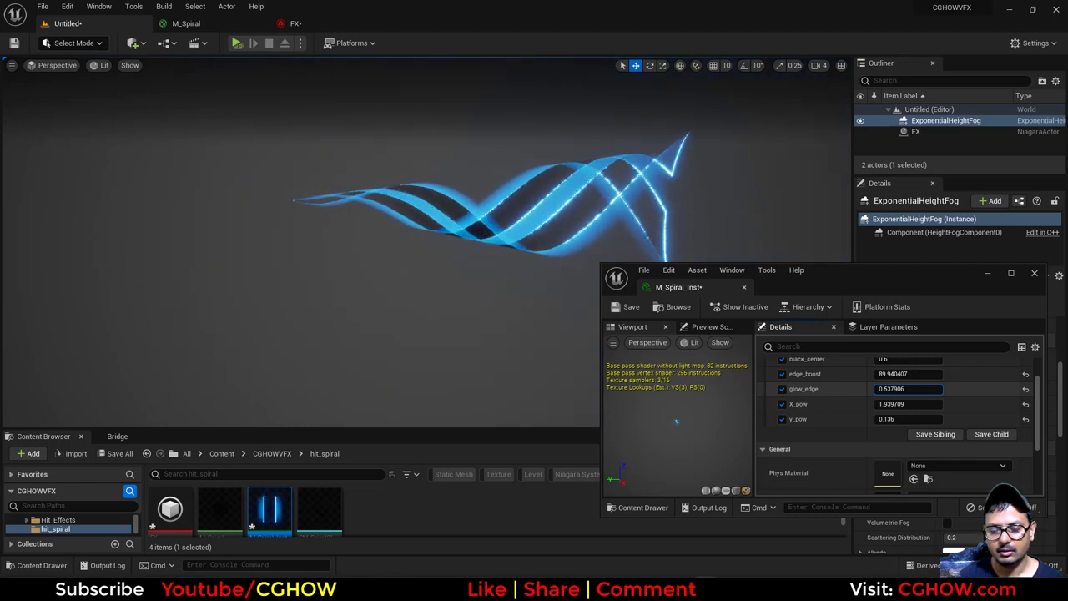
{"action": "left_click_drag", "start_coordinate": [900, 389], "coordinate": [892, 389]}
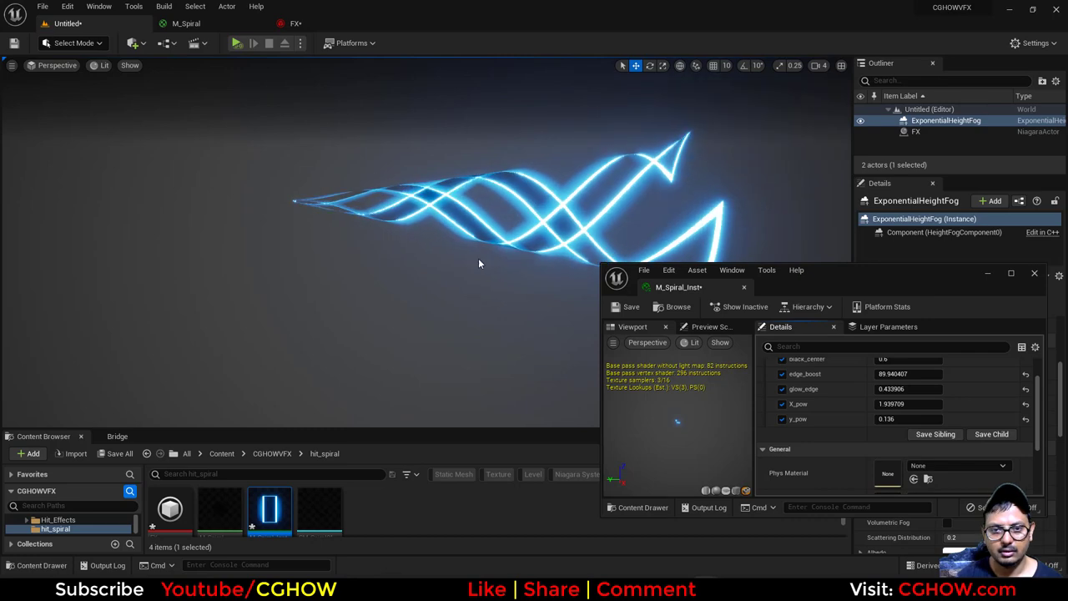
{"action": "mouse_move", "coordinate": [479, 263]}
{"action": "left_mouse_down", "text": "alt"}
{"action": "mouse_move", "coordinate": [351, 280]}
{"action": "mouse_move", "coordinate": [400, 267]}
{"action": "mouse_move", "coordinate": [392, 259]}
{"action": "mouse_move", "coordinate": [473, 262]}
{"action": "left_mouse_up", "text": "alt"}
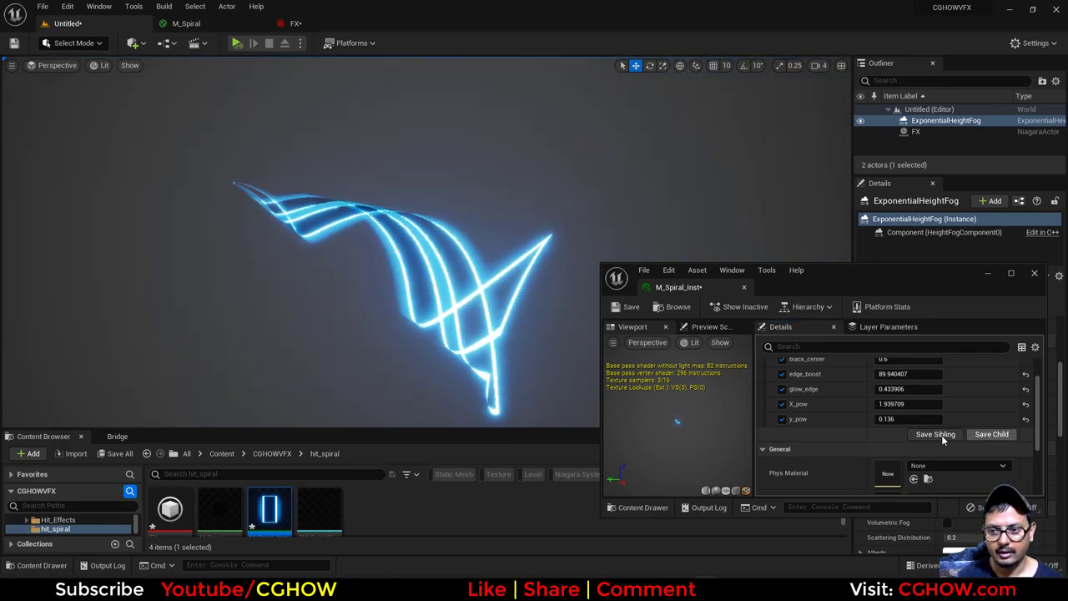
{"action": "left_click_drag", "start_coordinate": [909, 419], "coordinate": [908, 389]}
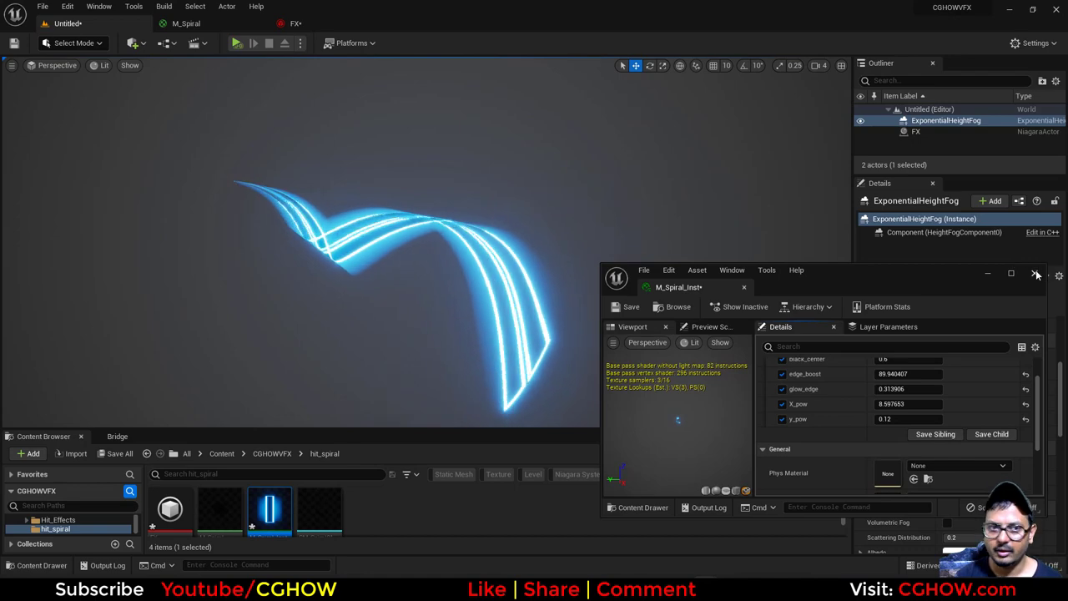
{"action": "left_click", "coordinate": [1036, 274]}
- Set the default values of both the X_pow and y_pow parameters in M_Spiral to 1
{"action": "left_click", "coordinate": [185, 24]}
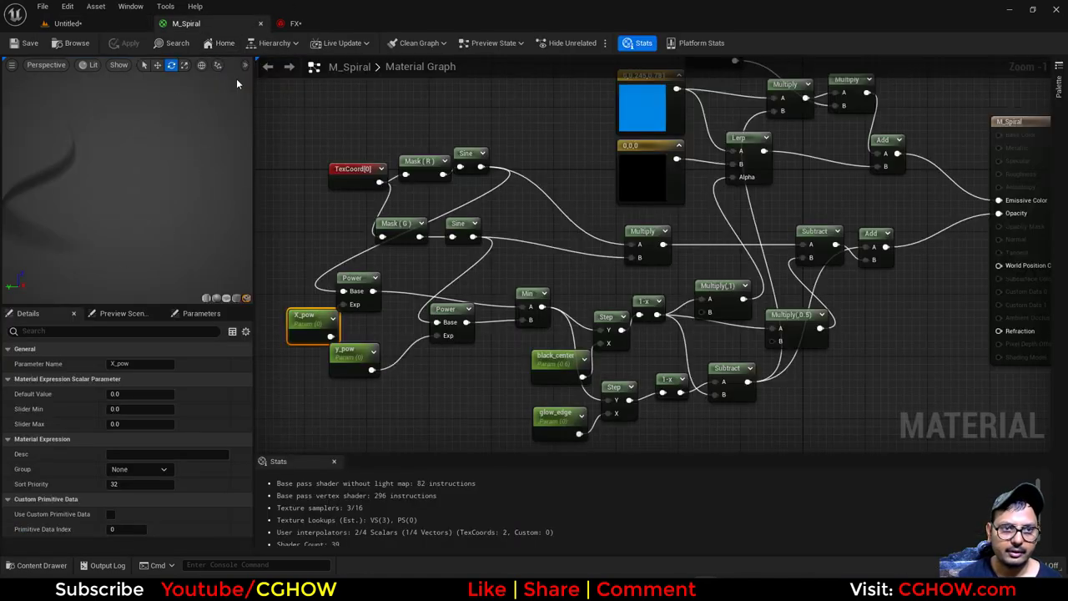
{"action": "right_click_drag", "start_coordinate": [304, 239], "coordinate": [406, 287]}
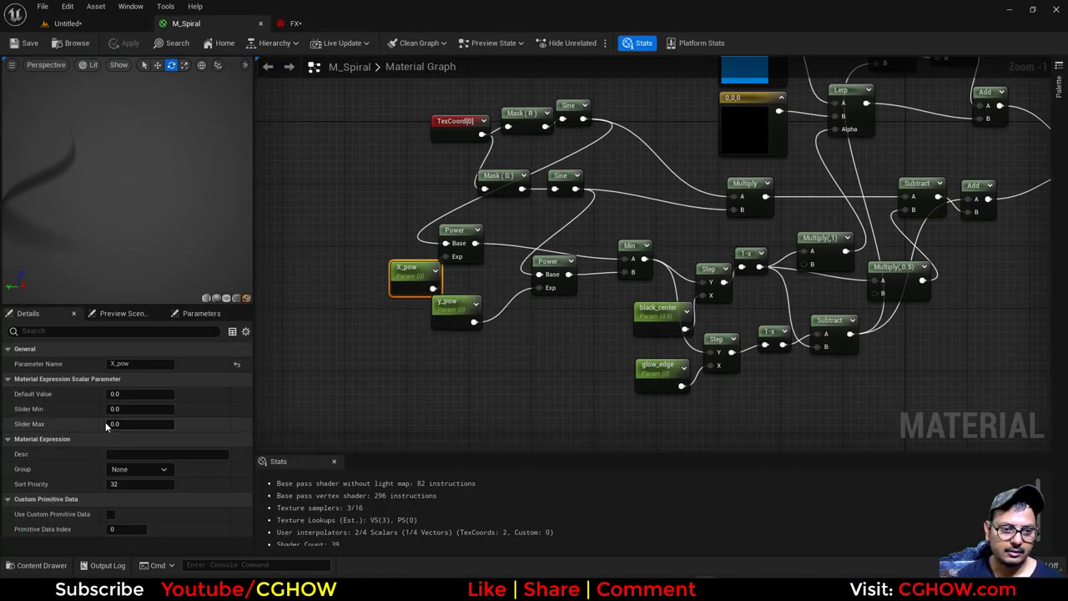
{"action": "left_click", "coordinate": [124, 394]}
{"action": "type", "text": "1"}
{"action": "key", "text": "Return"}
{"action": "left_click", "coordinate": [442, 321]}
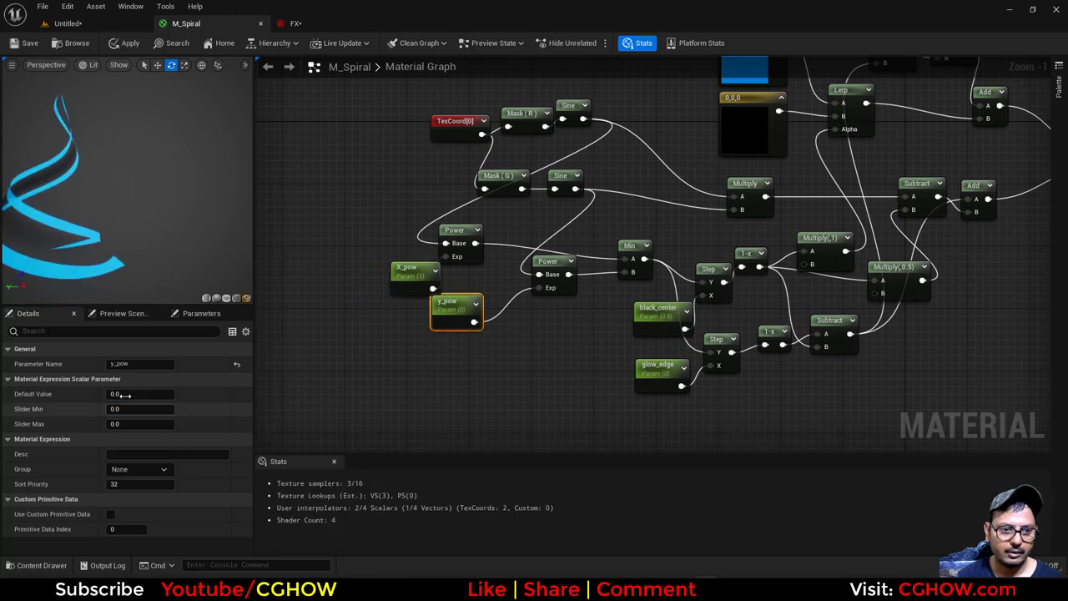
{"action": "left_click", "coordinate": [125, 395]}
{"action": "type", "text": "1"}
{"action": "key", "text": "Return"}
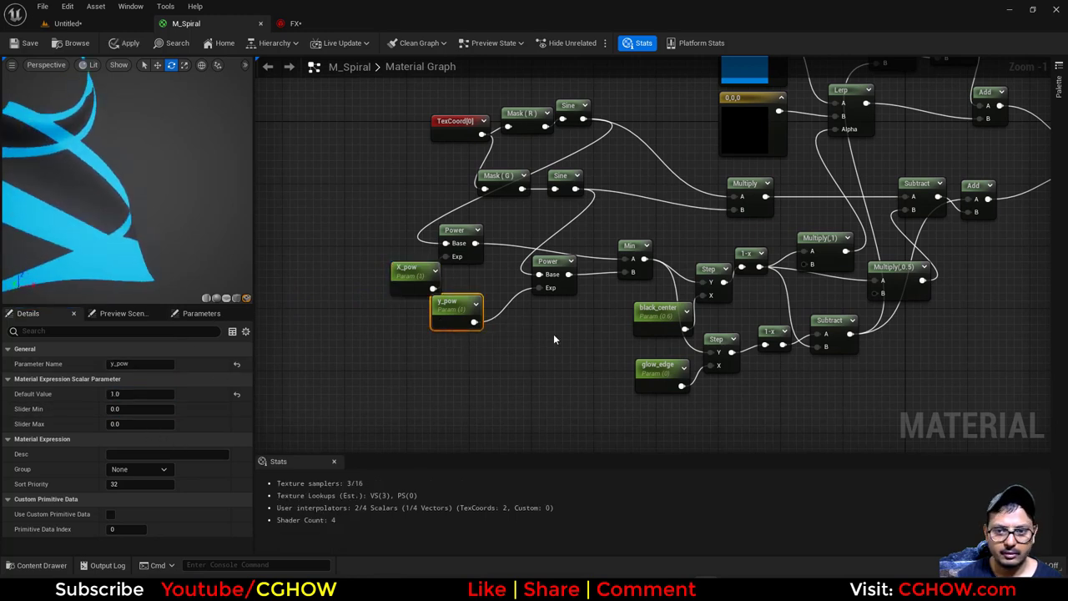
- Check the glow_edge value in M_Spiral_Inst and set the glow_edge parameter's default in M_Spiral to 0.31
{"action": "right_click_drag", "start_coordinate": [553, 333], "coordinate": [512, 374]}
{"action": "left_click", "coordinate": [576, 373]}
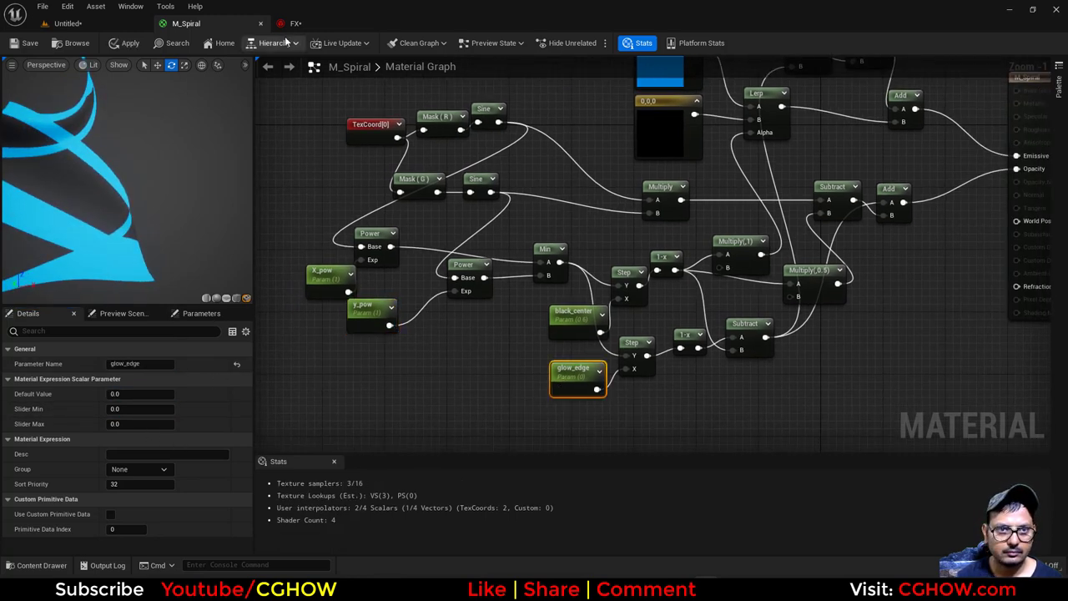
{"action": "left_click", "coordinate": [296, 23]}
{"action": "left_click", "coordinate": [67, 23]}
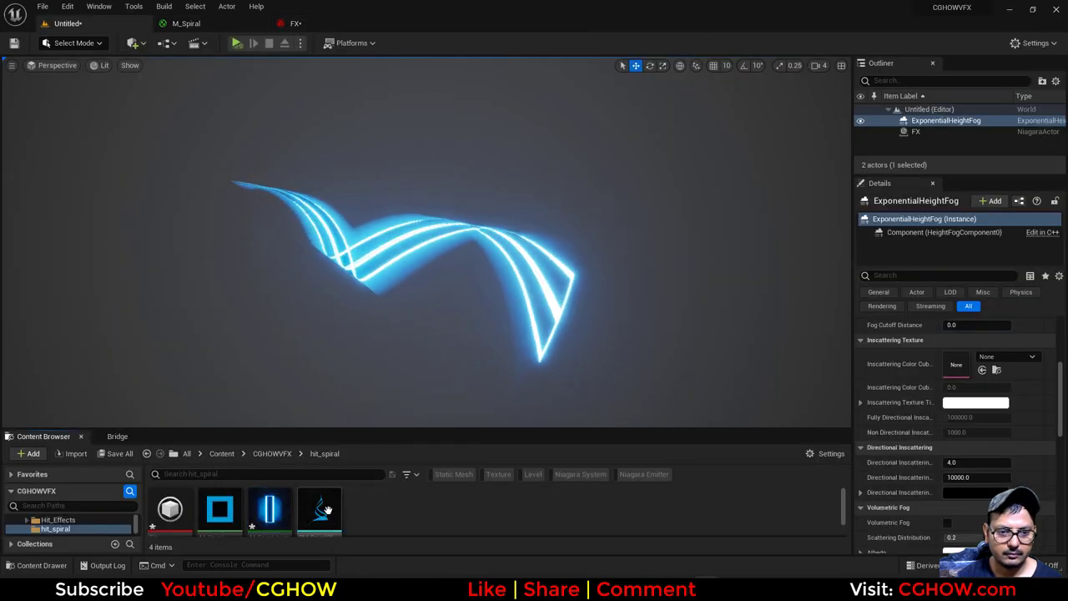
{"action": "double_click", "coordinate": [270, 509]}
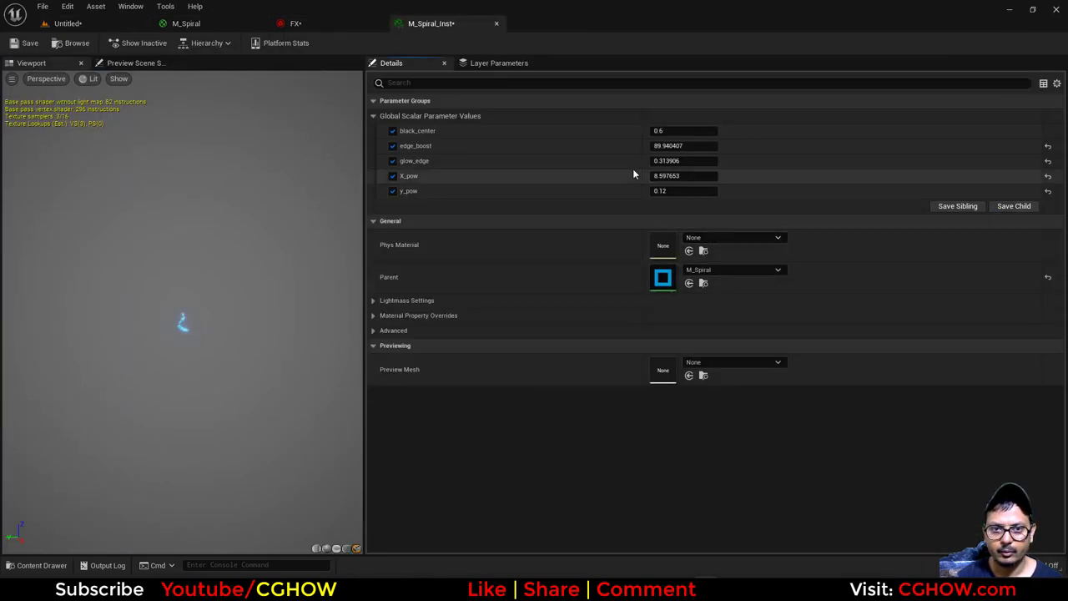
{"action": "left_click", "coordinate": [683, 160]}
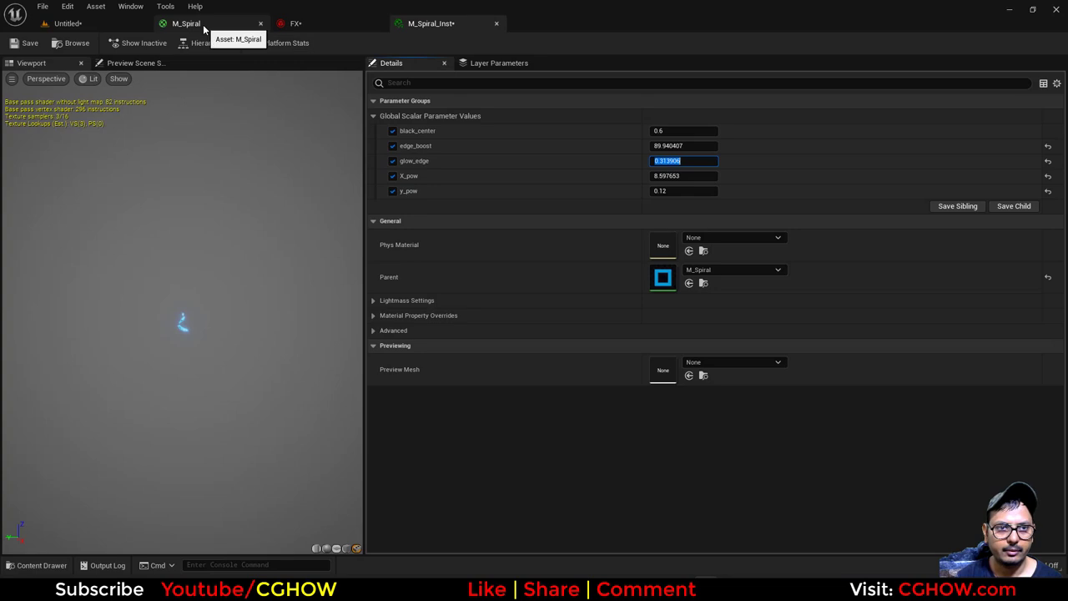
{"action": "left_click", "coordinate": [204, 29]}
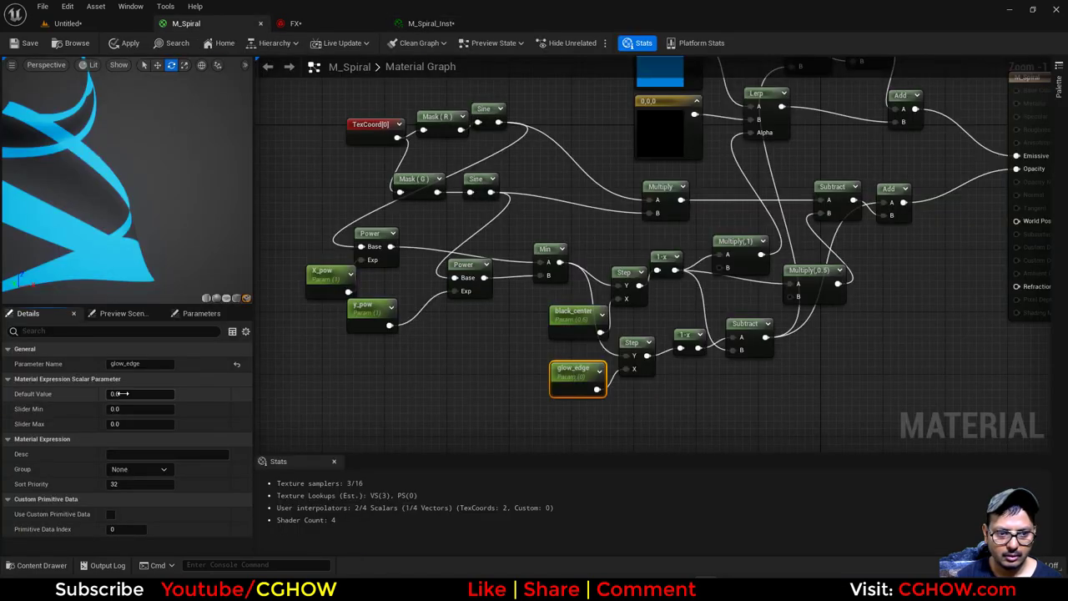
{"action": "type", "text": "0.31"}
{"action": "key", "text": "Return"}
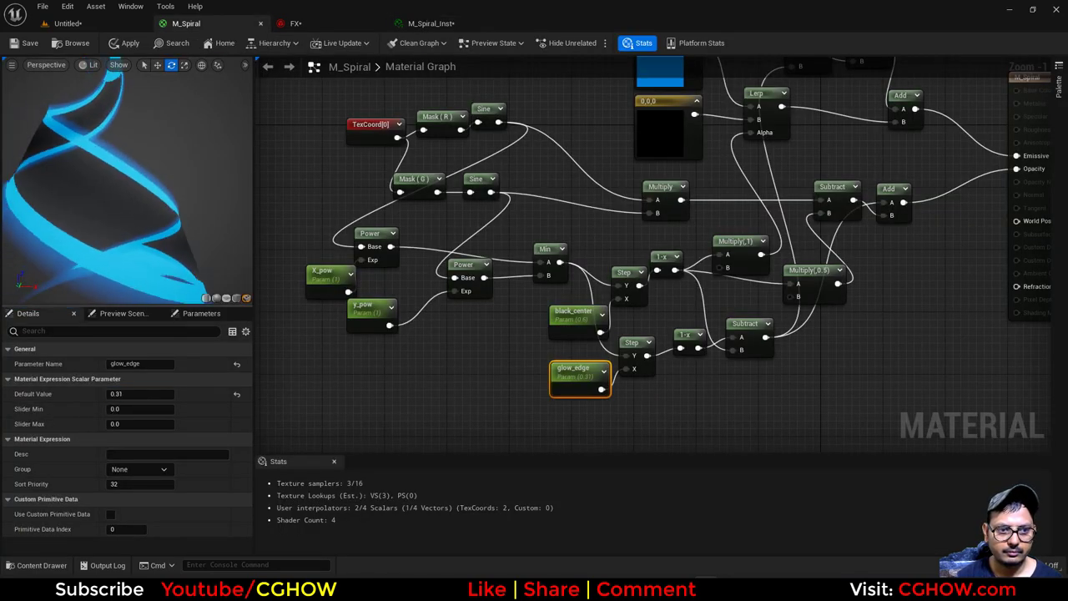
- Inspect the spiral preview and shift the Add node feeding Opacity slightly away from the Subtract node in the M_Spiral graph
{"action": "left_click_drag", "start_coordinate": [132, 226], "coordinate": [149, 230]}
{"action": "scroll", "coordinate": [148, 229], "scroll_direction": "up", "scroll_amount": 3}
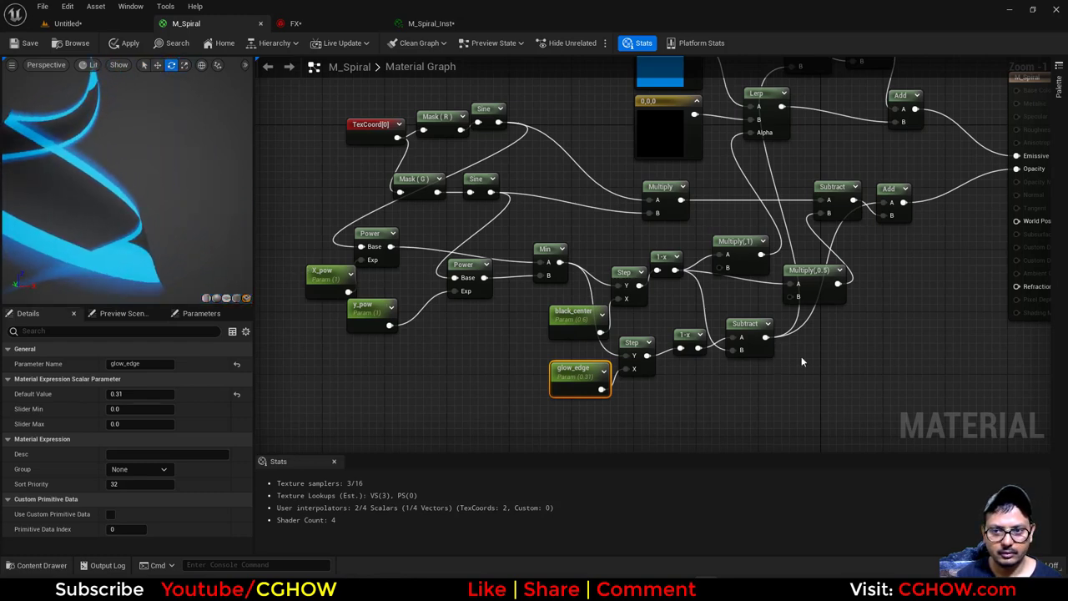
{"action": "right_click_drag", "start_coordinate": [802, 362], "coordinate": [672, 420]}
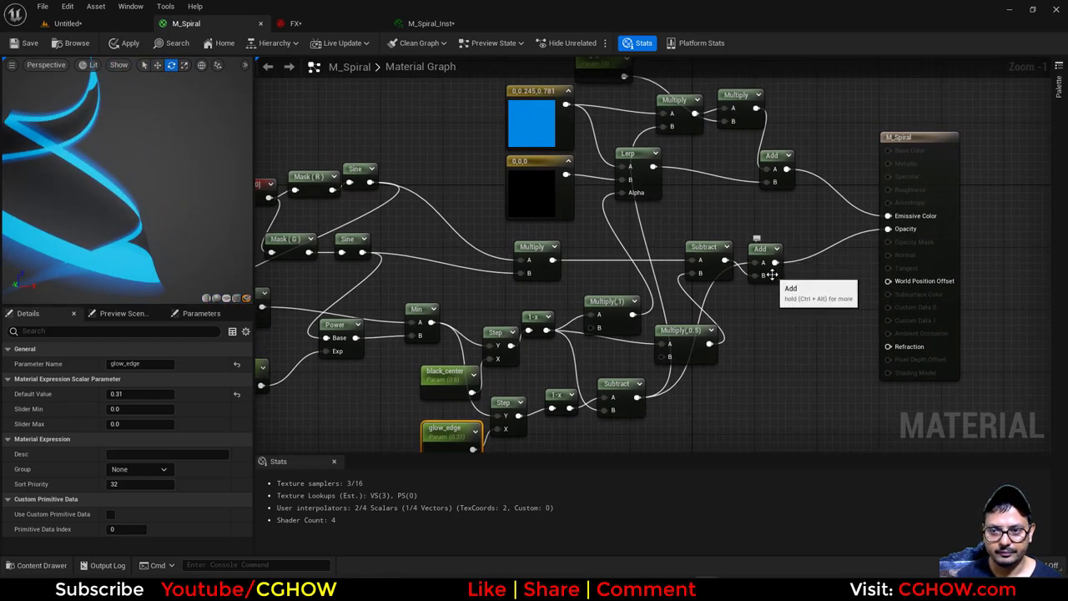
{"action": "left_click_drag", "start_coordinate": [772, 274], "coordinate": [794, 272]}
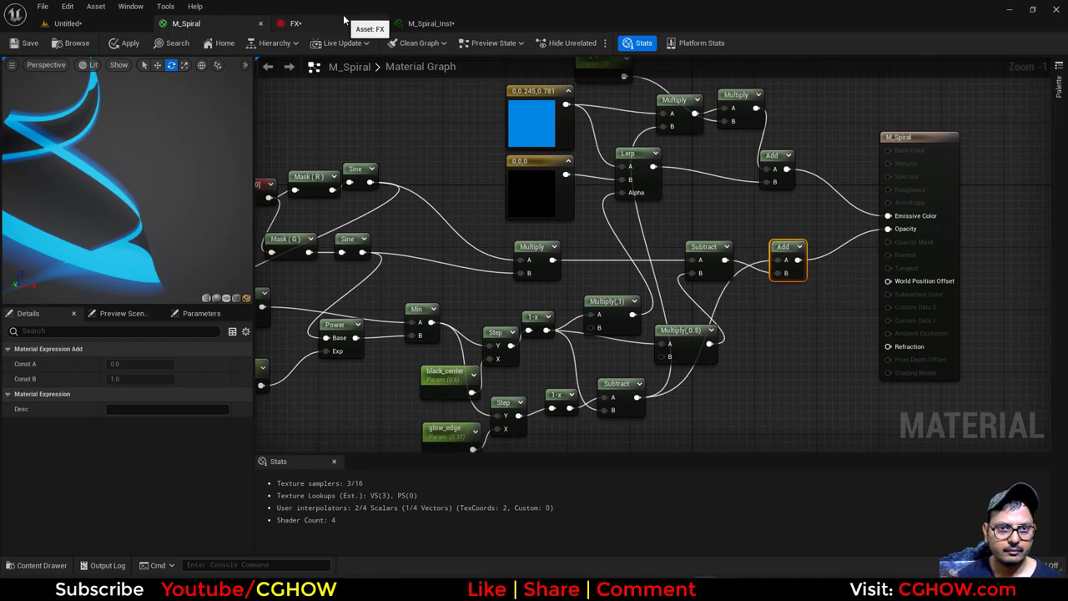
{"action": "right_click_drag", "start_coordinate": [437, 241], "coordinate": [540, 212]}
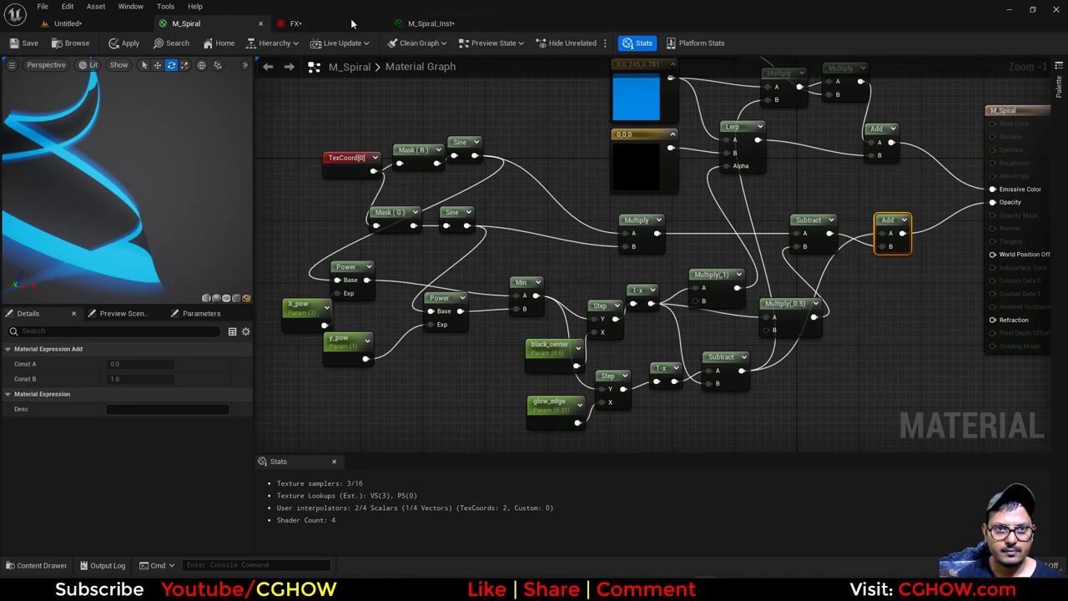
- In M_Spiral_Inst, set both y_pow and X_pow to 1 and adjust glow_edge to 0.121906
{"action": "left_click", "coordinate": [430, 24]}
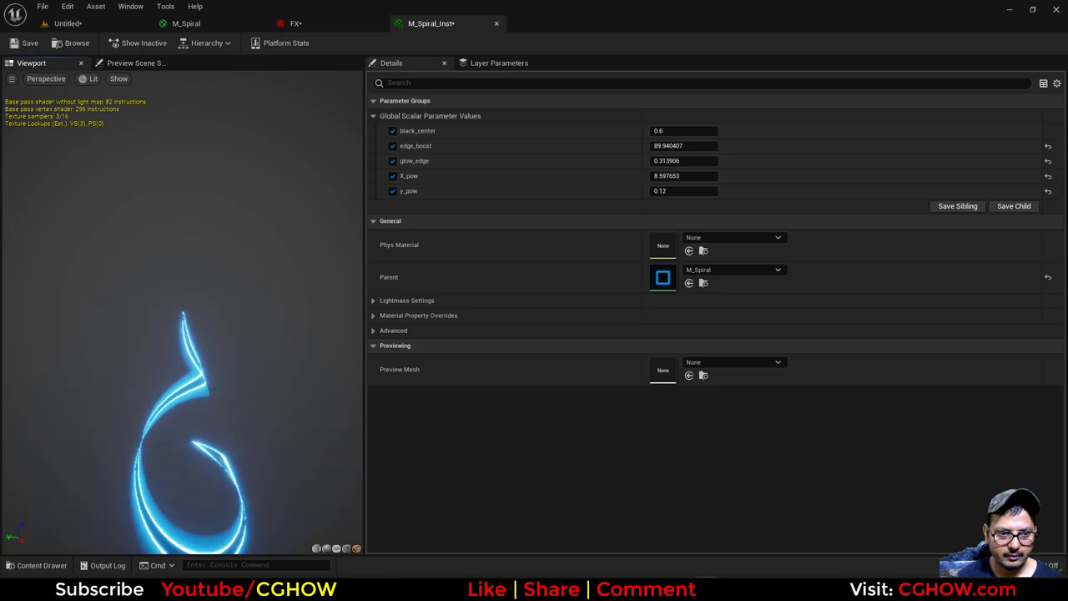
{"action": "left_click", "coordinate": [675, 188]}
{"action": "type", "text": "1"}
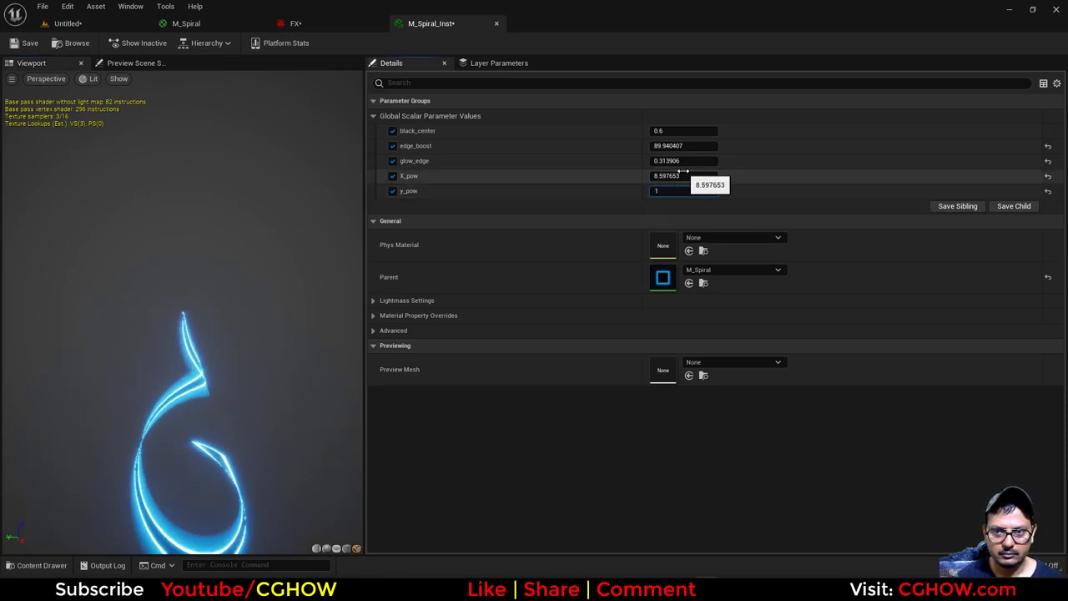
{"action": "left_click", "coordinate": [685, 174]}
{"action": "type", "text": "1"}
{"action": "key", "text": "Return"}
{"action": "left_click_drag", "start_coordinate": [679, 162], "coordinate": [710, 160]}
- In the M_Spiral graph, spread out the edge_boost parameter and the two Multiply nodes to make room between them
{"action": "left_click", "coordinate": [320, 20]}
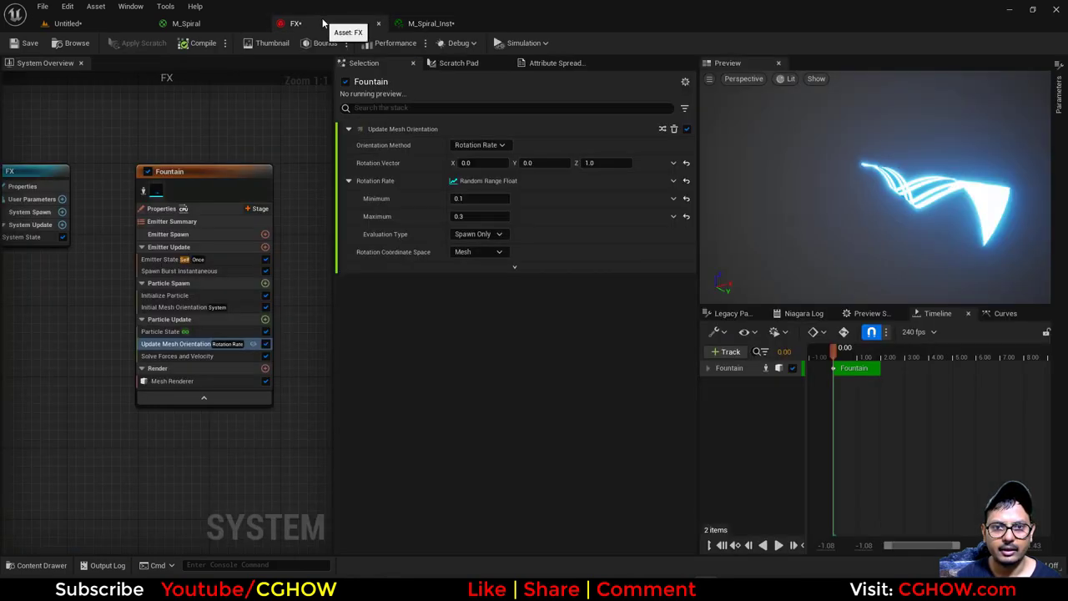
{"action": "left_click", "coordinate": [196, 23]}
{"action": "scroll", "coordinate": [746, 245], "scroll_direction": "up", "scroll_amount": 2}
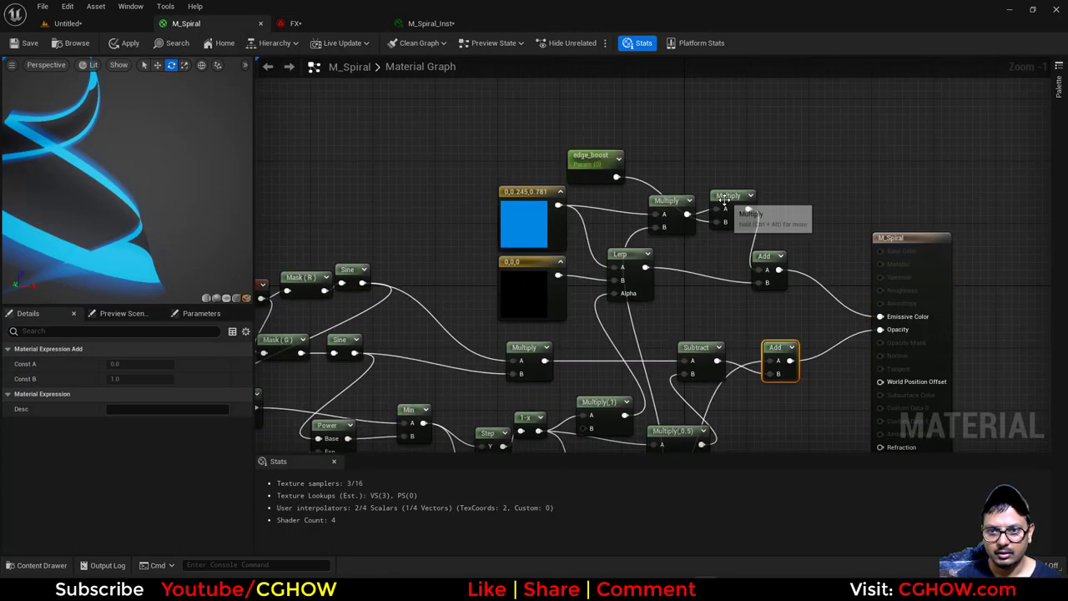
{"action": "left_click_drag", "start_coordinate": [729, 197], "coordinate": [747, 146]}
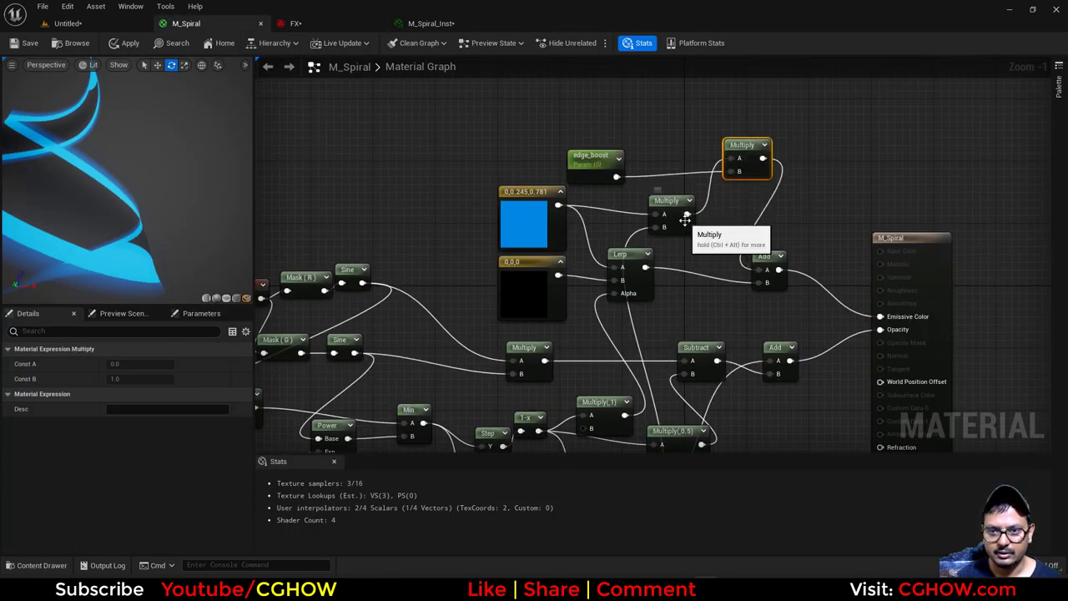
{"action": "left_click_drag", "start_coordinate": [682, 216], "coordinate": [693, 213]}
{"action": "right_click_drag", "start_coordinate": [697, 314], "coordinate": [673, 303]}
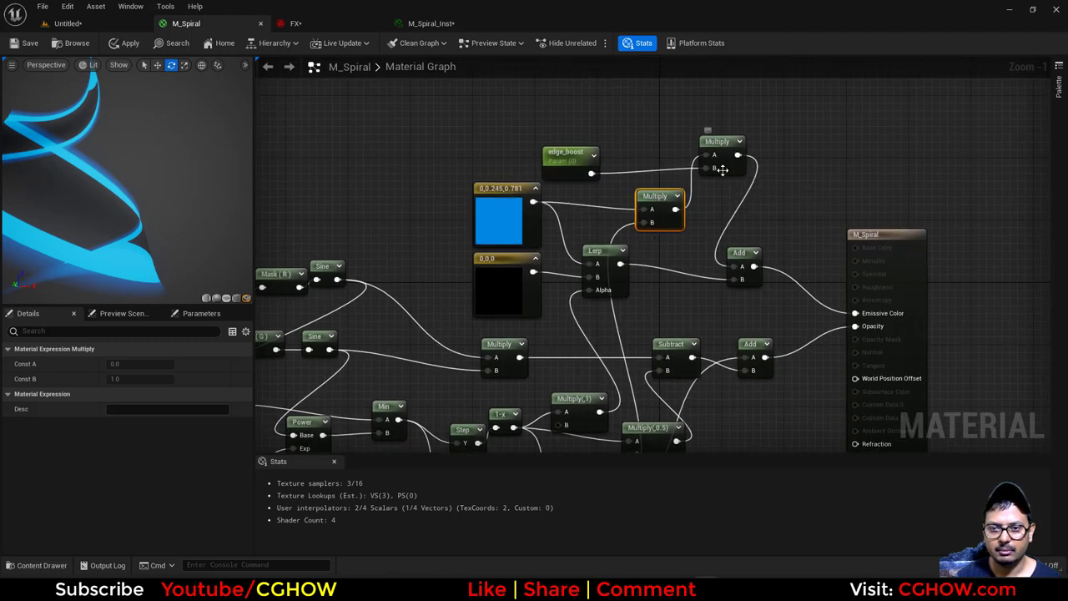
{"action": "left_click_drag", "start_coordinate": [724, 140], "coordinate": [809, 116]}
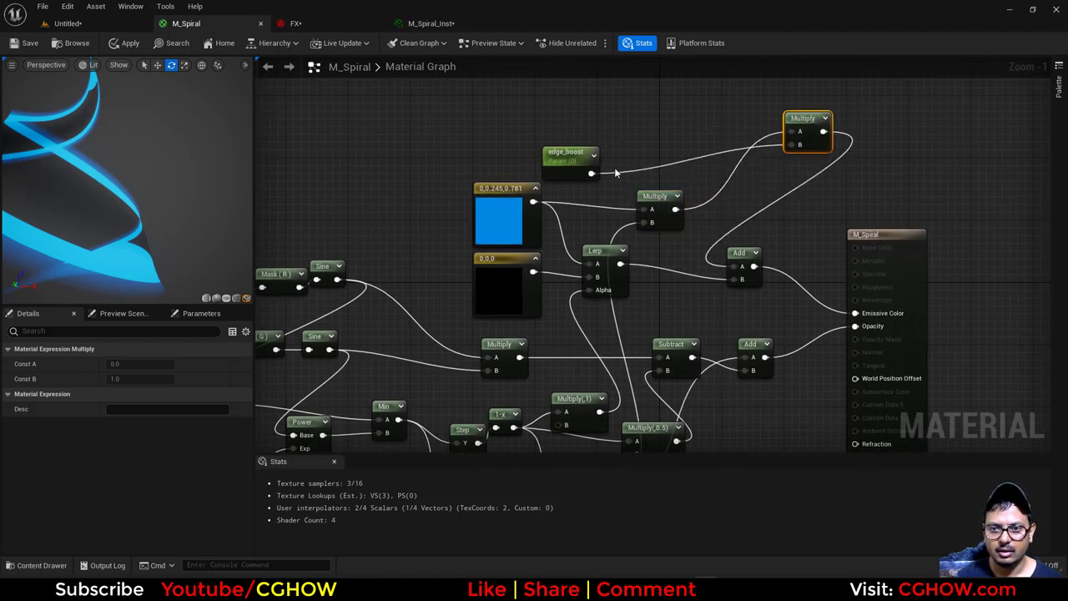
{"action": "left_click_drag", "start_coordinate": [576, 154], "coordinate": [647, 96]}
- Insert a Saturate node between the blue colour's Multiply and the edge_boost Multiply, and save M_Spiral
{"action": "right_click", "coordinate": [693, 183]}
{"action": "type", "text": "satu"}
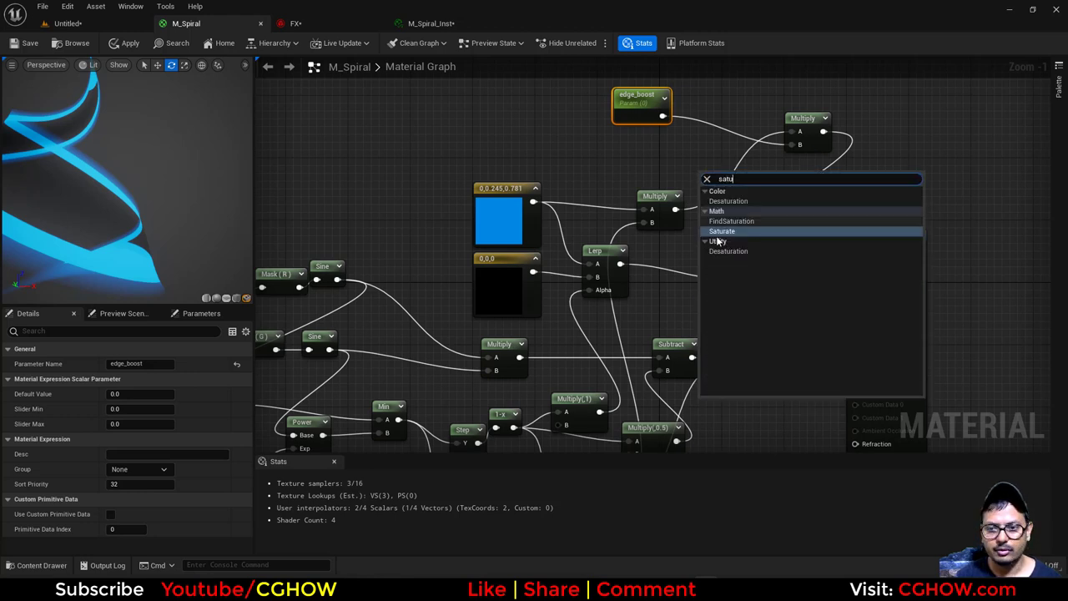
{"action": "left_click", "coordinate": [722, 236]}
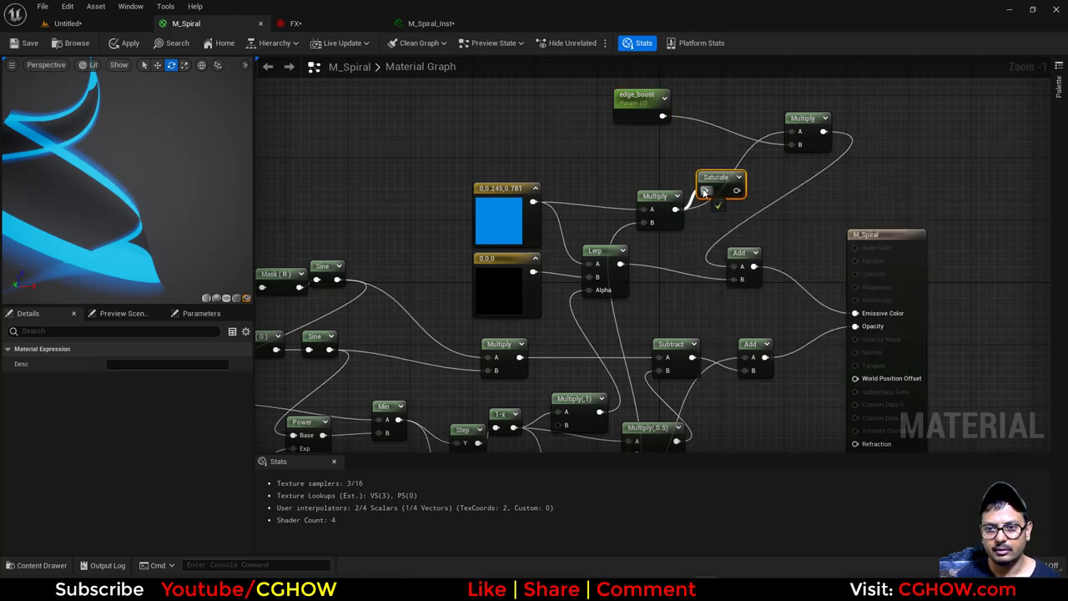
{"action": "left_click_drag", "start_coordinate": [737, 191], "coordinate": [799, 144]}
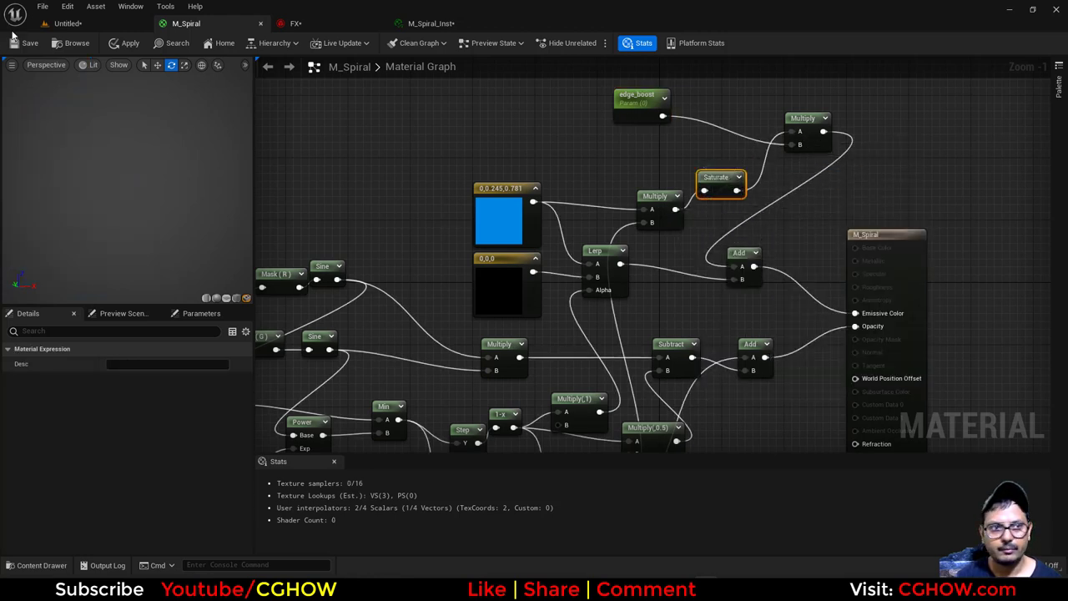
{"action": "key", "text": "ctrl+s"}
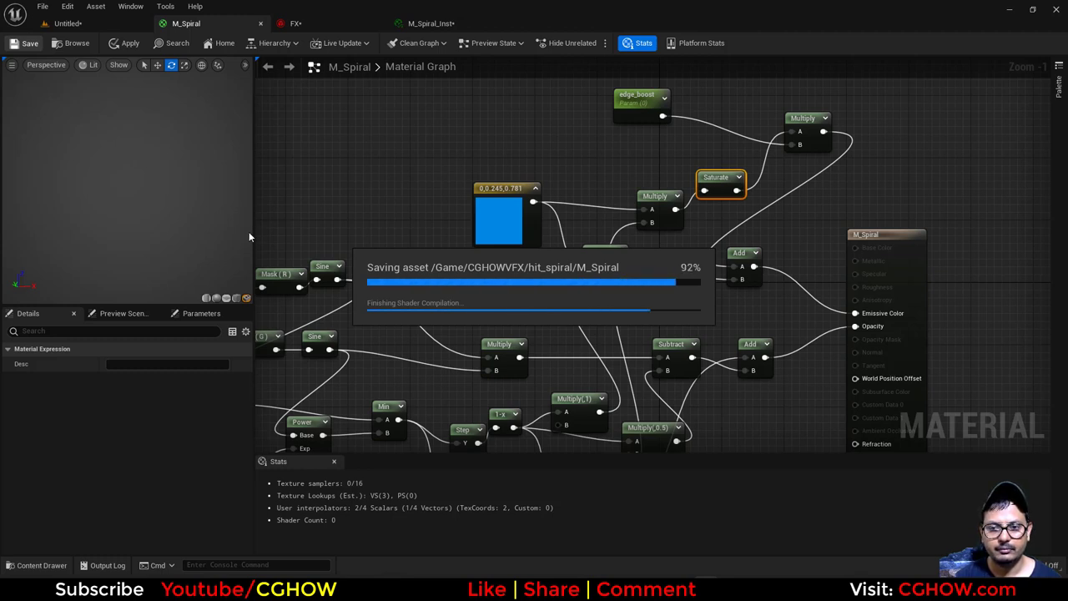
- Float M_Spiral_Inst over the level and tune glow_edge to 0.481559 and X_pow to 0.637596 against the effect
{"action": "left_click", "coordinate": [121, 23]}
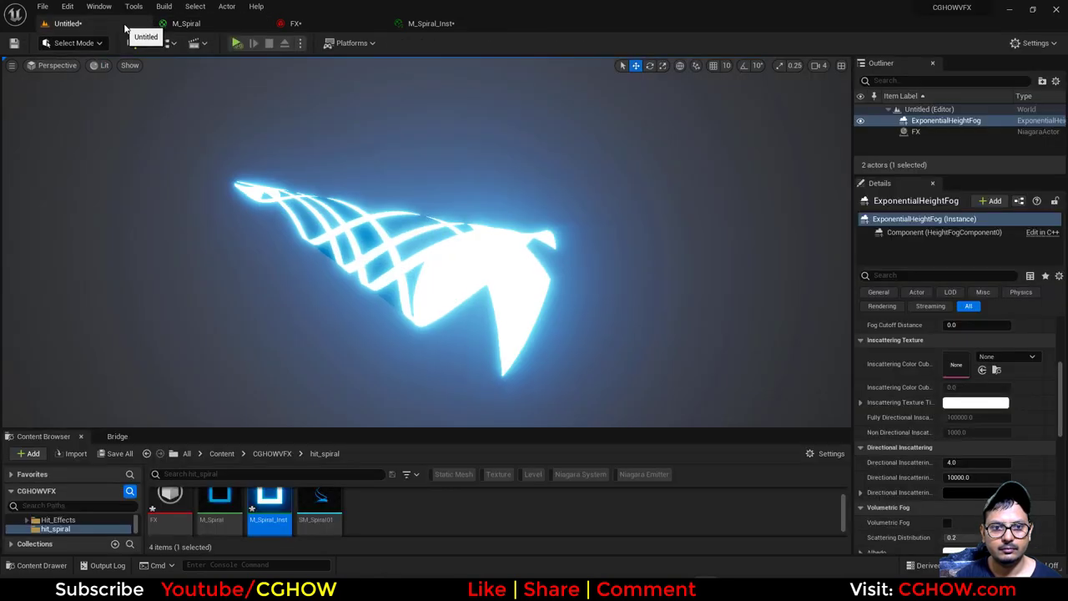
{"action": "left_click", "coordinate": [442, 23]}
{"action": "left_click_drag", "start_coordinate": [443, 24], "coordinate": [524, 104]}
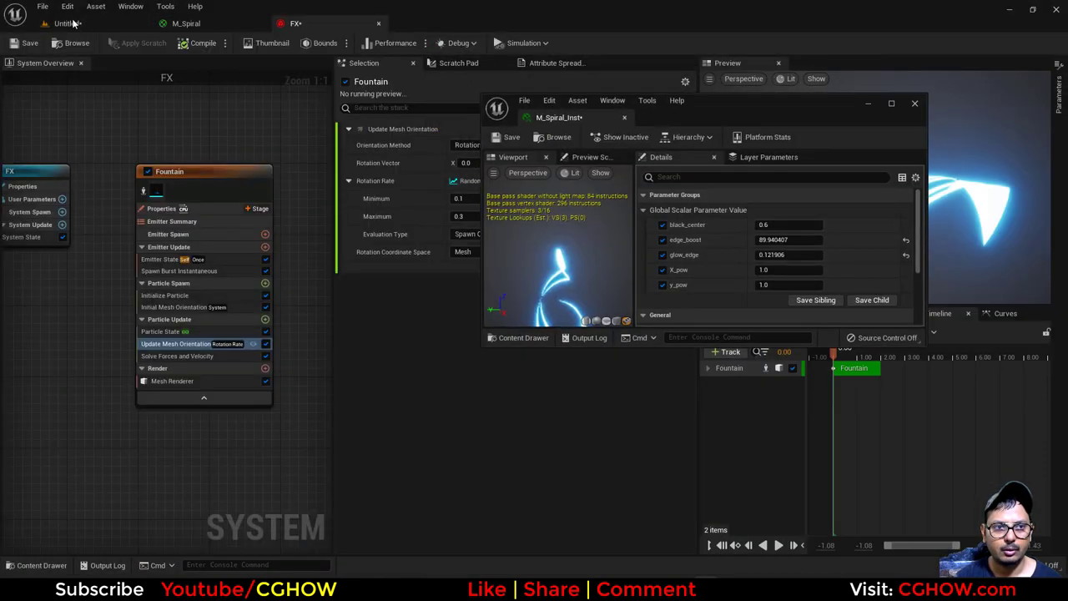
{"action": "mouse_move", "coordinate": [789, 255]}
{"action": "left_mouse_down"}
{"action": "mouse_move", "coordinate": [849, 255]}
{"action": "mouse_move", "coordinate": [727, 273]}
{"action": "mouse_move", "coordinate": [783, 269]}
{"action": "left_mouse_up"}
{"action": "left_click_drag", "start_coordinate": [752, 114], "coordinate": [653, 319]}
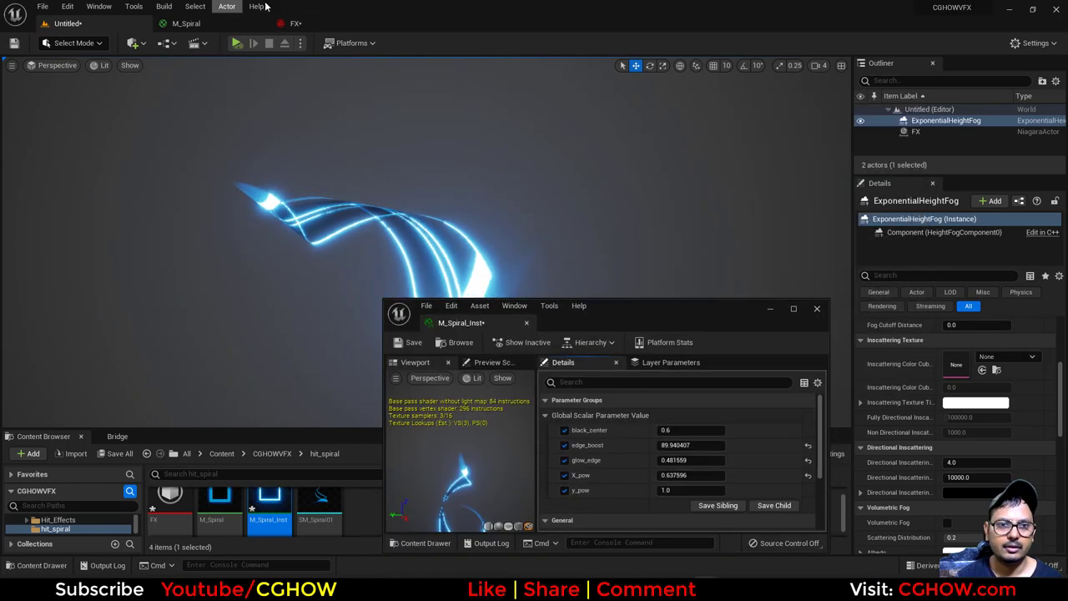
- Return to the M_Spiral graph, set the instance window aside, and reposition the Multiply(,1) node feeding the Lerp alpha
{"action": "left_click", "coordinate": [294, 23]}
{"action": "left_click", "coordinate": [187, 23]}
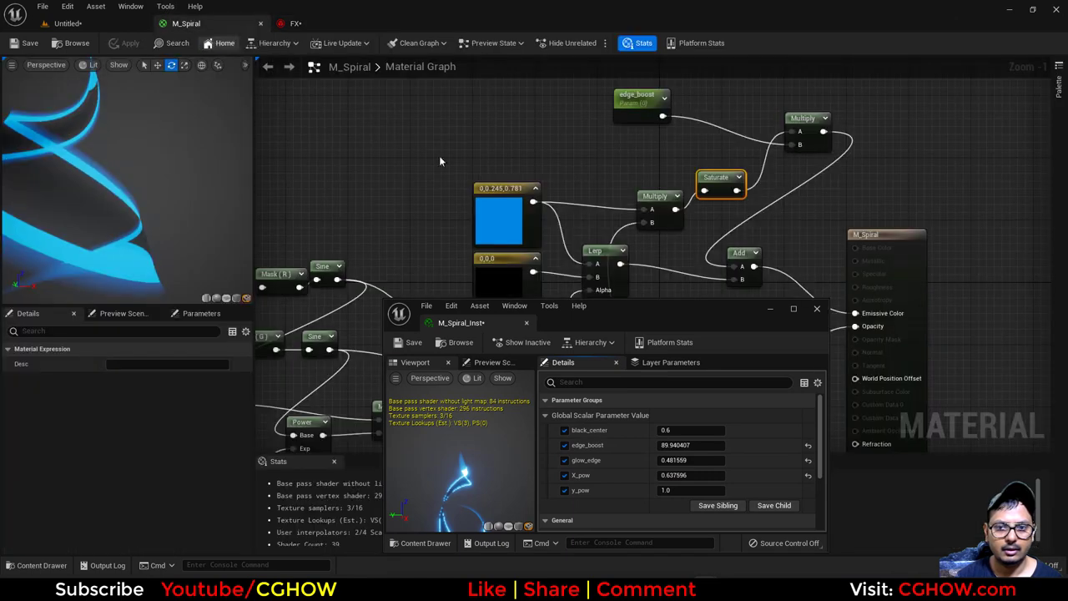
{"action": "left_click_drag", "start_coordinate": [658, 315], "coordinate": [302, 373]}
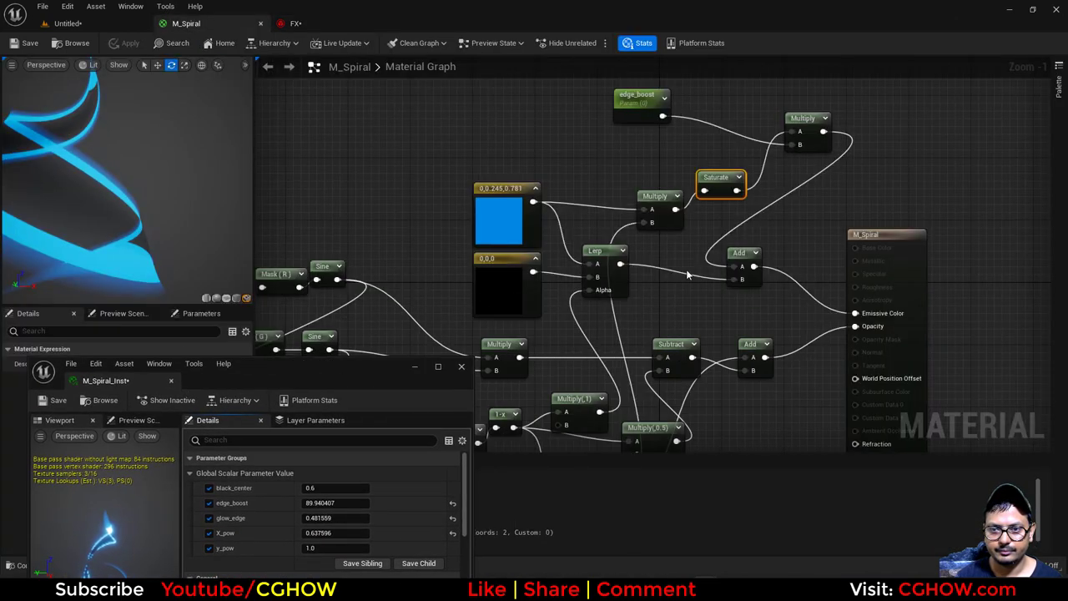
{"action": "right_click_drag", "start_coordinate": [691, 261], "coordinate": [792, 103]}
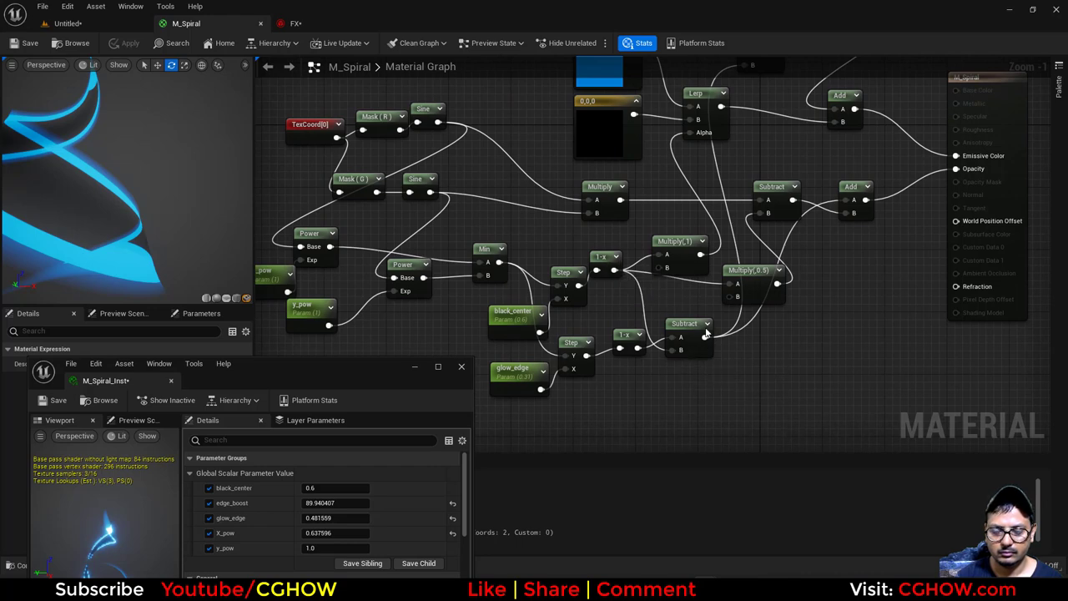
{"action": "left_click_drag", "start_coordinate": [693, 252], "coordinate": [698, 237]}
{"action": "right_click_drag", "start_coordinate": [723, 259], "coordinate": [689, 295]}
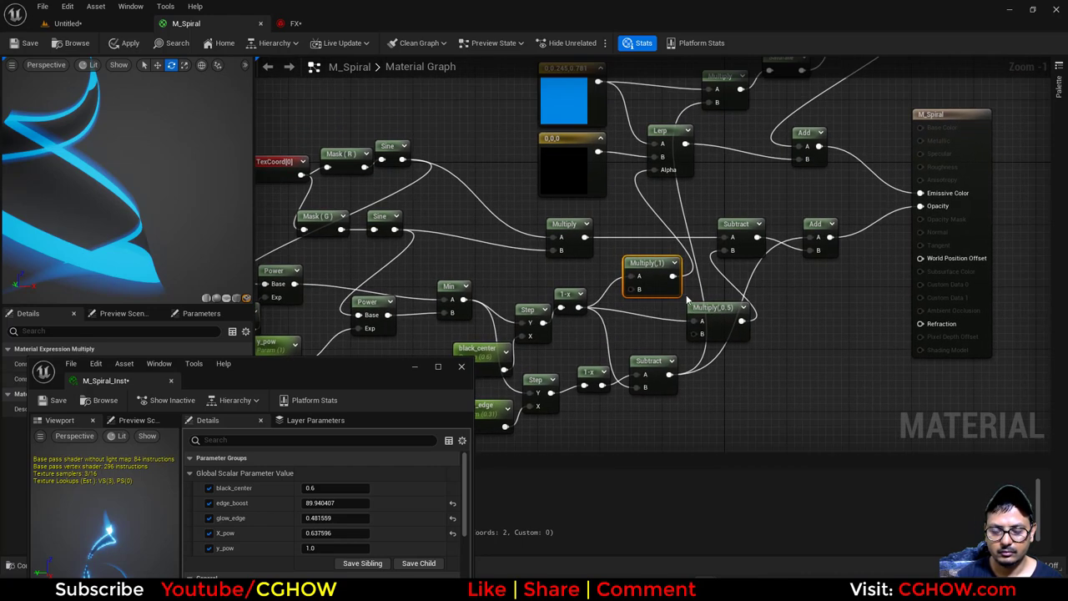
- Move the black_center and glow_edge parameters with their Step and 1-x nodes away from the Subtract node to make room
{"action": "right_click_drag", "start_coordinate": [729, 331], "coordinate": [835, 262]}
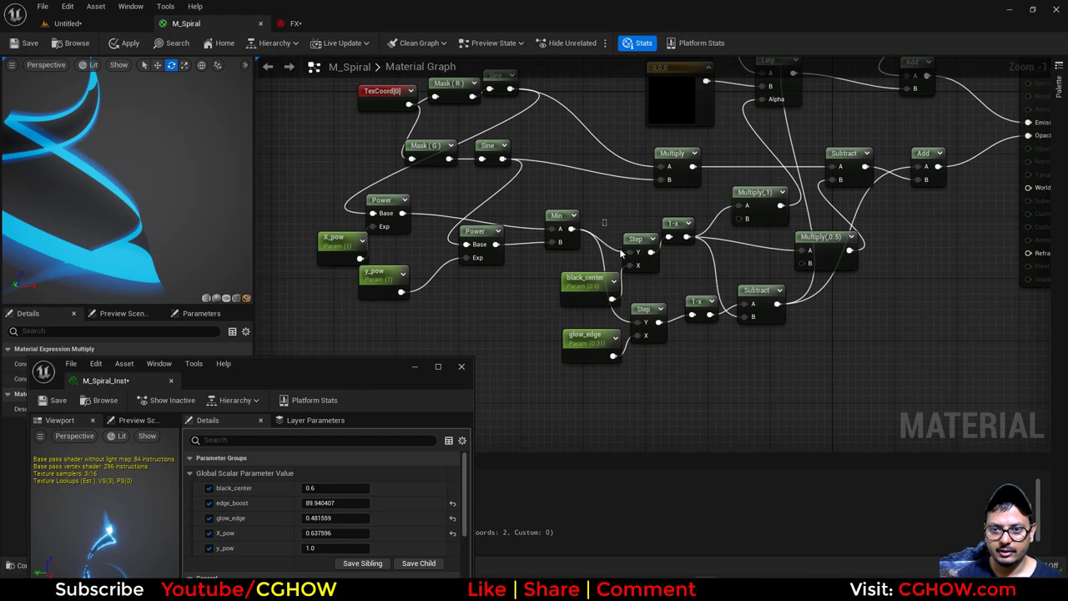
{"action": "left_click_drag", "start_coordinate": [620, 251], "coordinate": [698, 358]}
{"action": "left_click_drag", "start_coordinate": [693, 307], "coordinate": [662, 337]}
{"action": "left_click", "coordinate": [759, 331]}
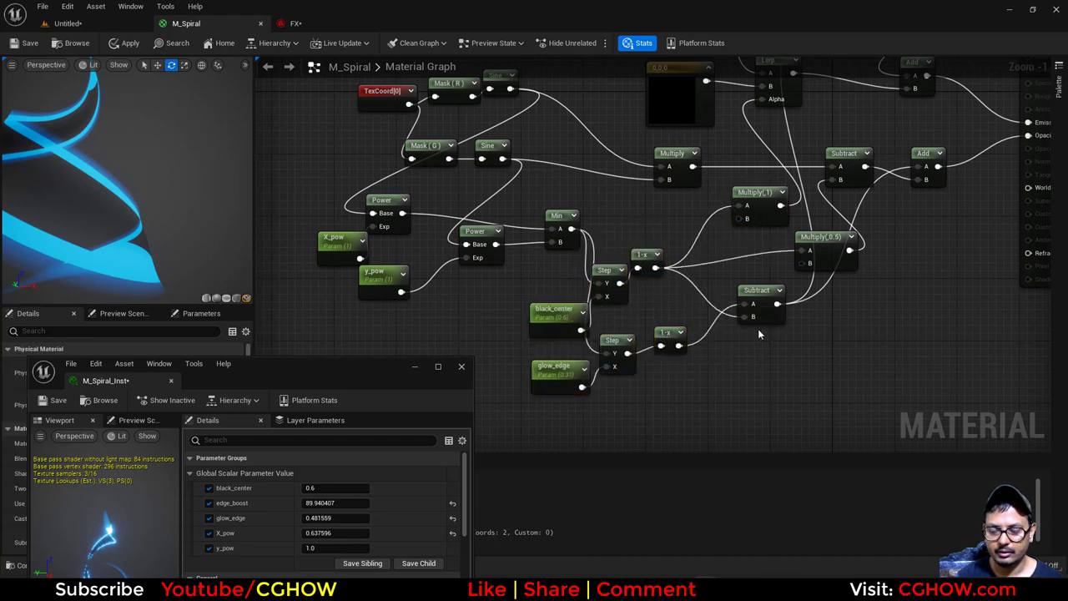
{"action": "left_click_drag", "start_coordinate": [762, 317], "coordinate": [786, 337]}
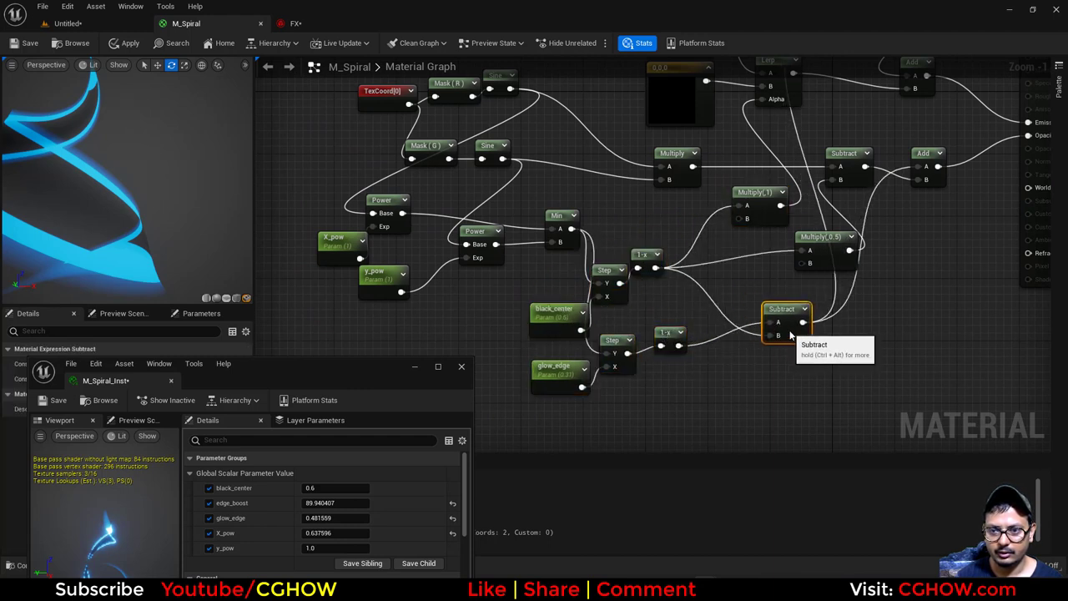
- Insert a Saturate node between the black_center branch's 1-x node and the lower Subtract's B input
{"action": "right_click", "coordinate": [674, 228]}
{"action": "type", "text": "satur"}
{"action": "key", "text": "Return"}
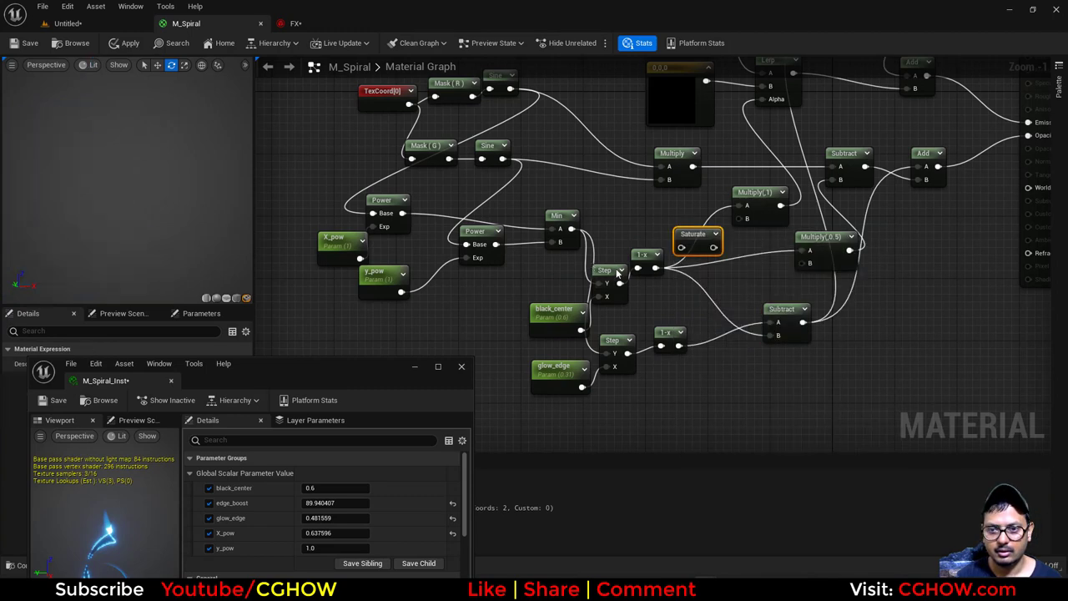
{"action": "left_click_drag", "start_coordinate": [655, 268], "coordinate": [773, 338]}
- Insert a second Saturate node between the glow_edge branch's 1-x node and the lower Subtract, and save M_Spiral
{"action": "right_click", "coordinate": [697, 355]}
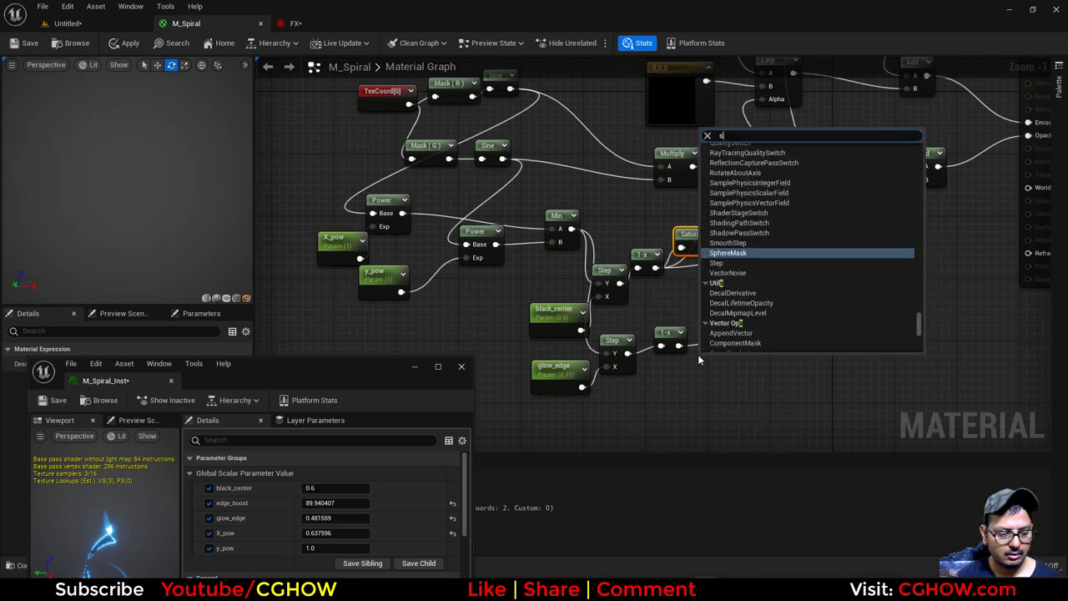
{"action": "type", "text": "sat"}
{"action": "key", "text": "Return"}
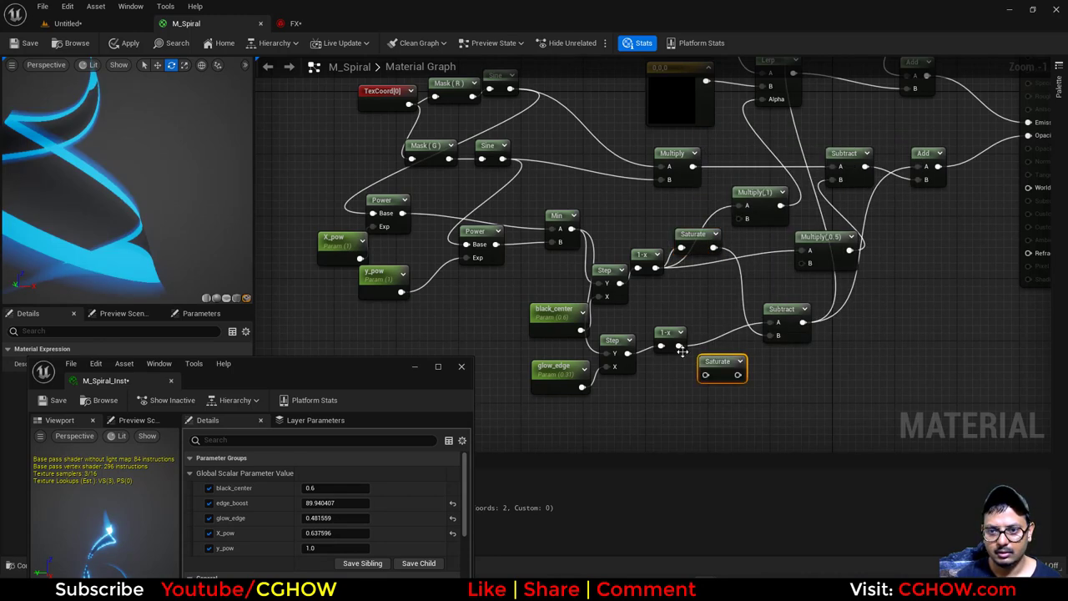
{"action": "left_click_drag", "start_coordinate": [679, 347], "coordinate": [702, 373]}
{"action": "left_click_drag", "start_coordinate": [738, 373], "coordinate": [778, 336]}
{"action": "right_click_drag", "start_coordinate": [956, 283], "coordinate": [883, 434]}
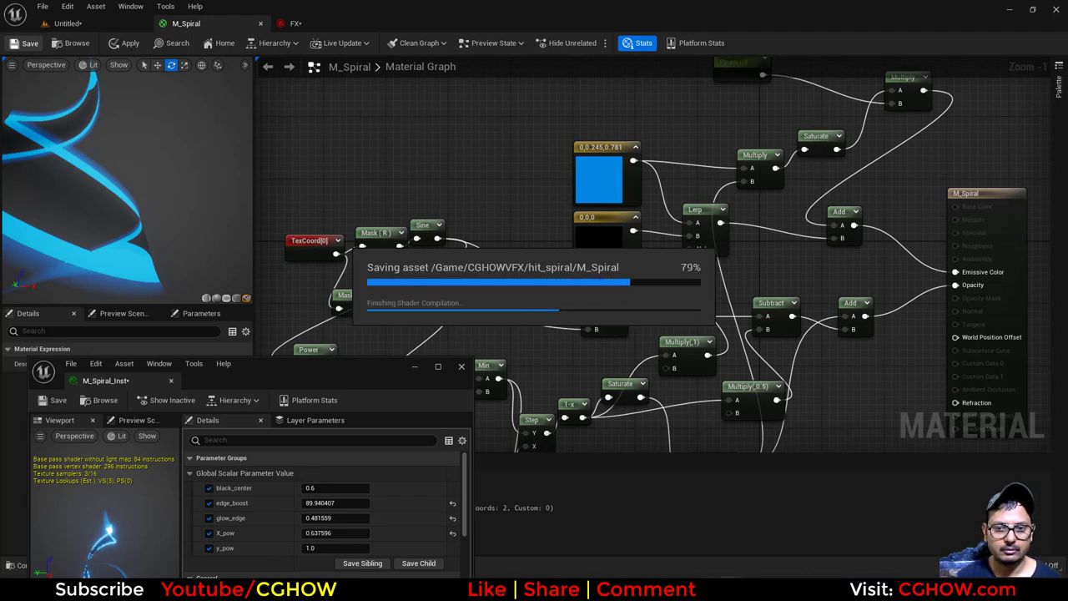
- Return to the level, set glow_edge to 0.423363 in M_Spiral_Inst against the effect, and minimize its window
{"action": "left_click", "coordinate": [98, 29]}
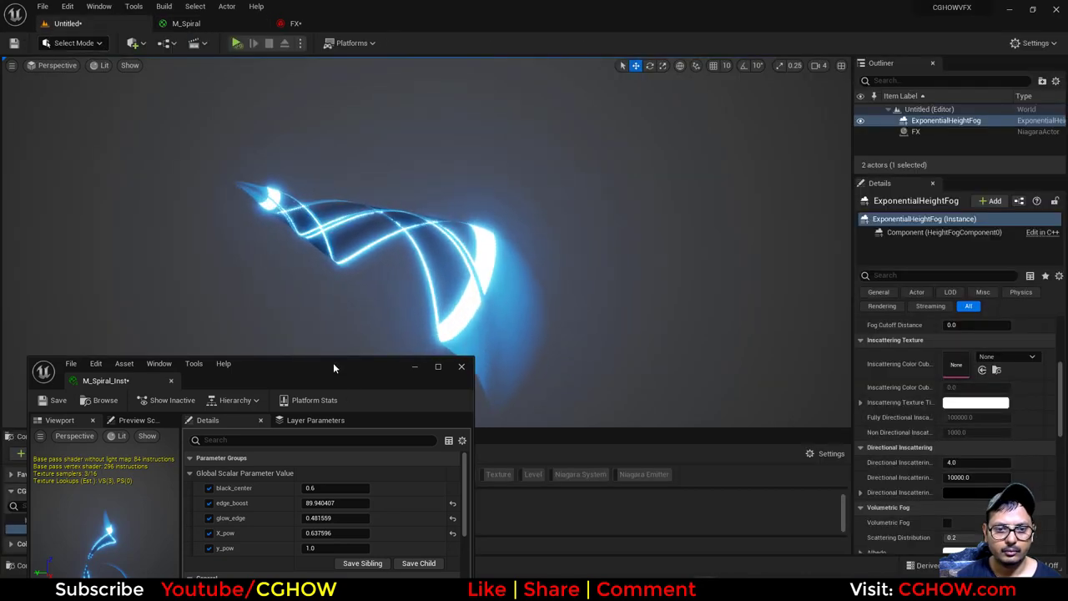
{"action": "left_click_drag", "start_coordinate": [333, 363], "coordinate": [707, 284]}
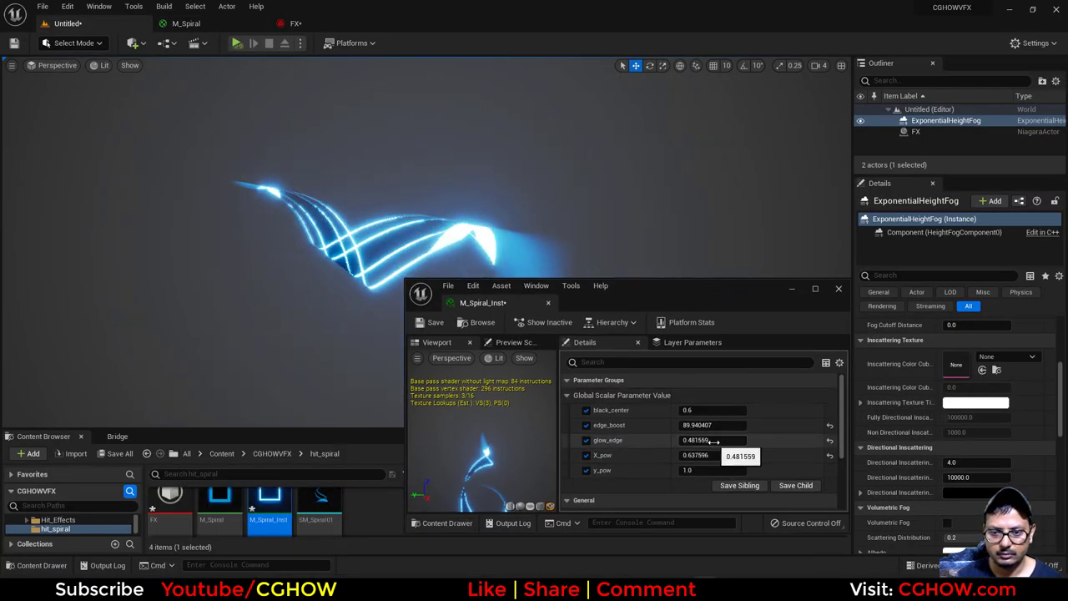
{"action": "mouse_move", "coordinate": [712, 442]}
{"action": "left_mouse_down"}
{"action": "mouse_move", "coordinate": [742, 442]}
{"action": "mouse_move", "coordinate": [648, 439]}
{"action": "mouse_move", "coordinate": [713, 439]}
{"action": "left_mouse_up"}
{"action": "left_click", "coordinate": [793, 289]}
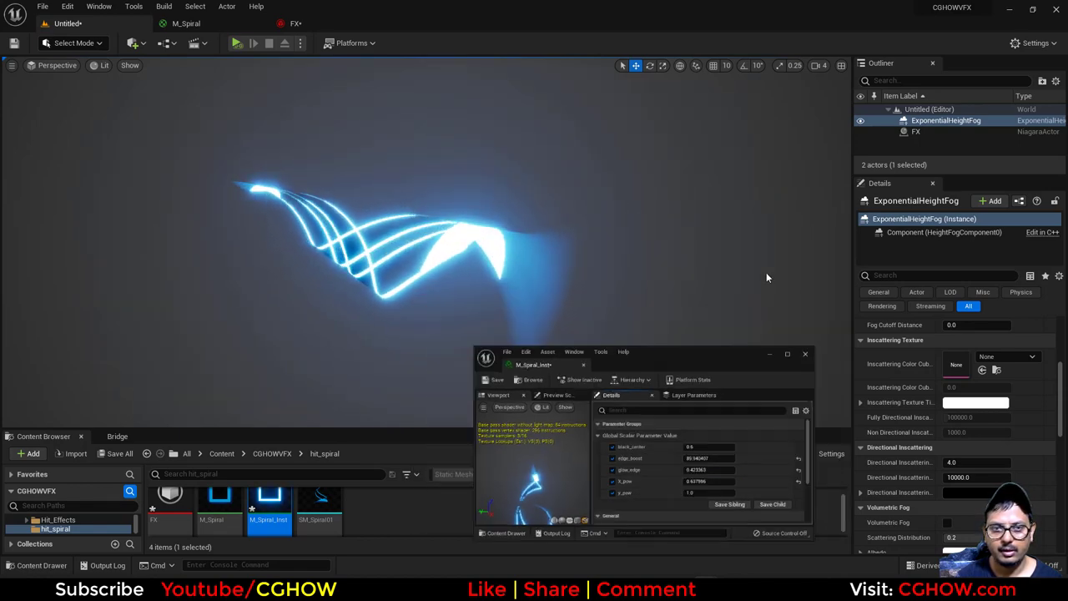
- In M_Spiral, connect the upper Subtract directly to Opacity and move the bypassed Add node out of the way
{"action": "left_click", "coordinate": [210, 26]}
{"action": "right_click_drag", "start_coordinate": [848, 333], "coordinate": [716, 234]}
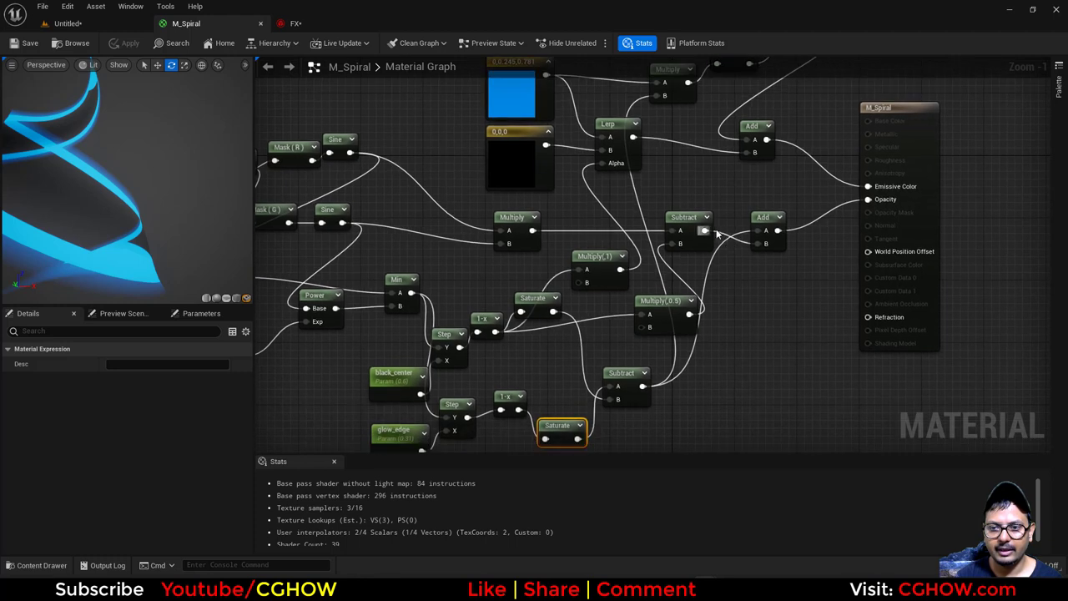
{"action": "left_click_drag", "start_coordinate": [712, 234], "coordinate": [868, 200]}
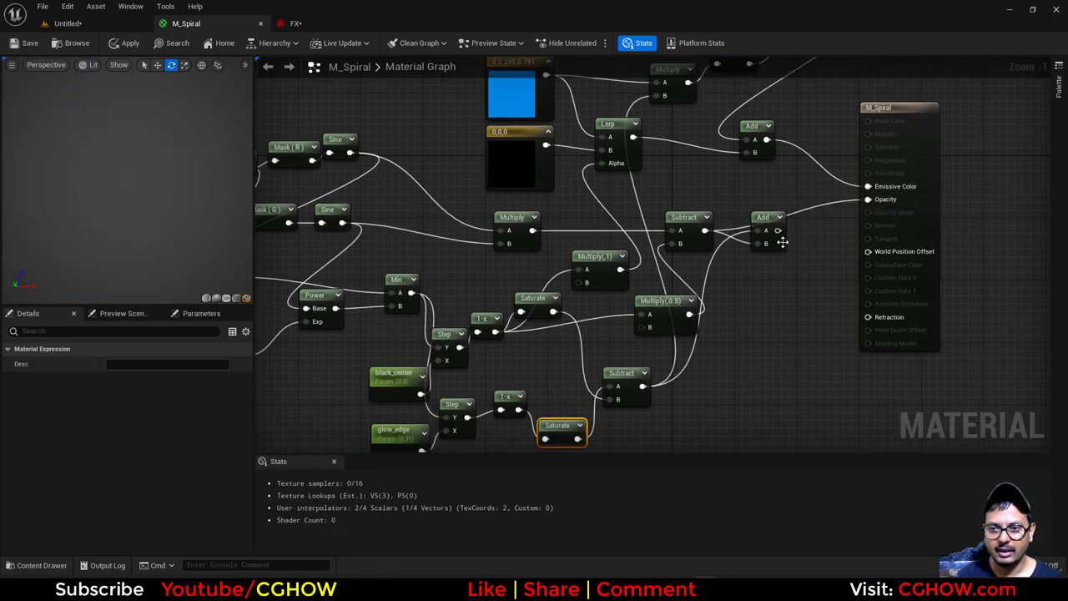
{"action": "left_click_drag", "start_coordinate": [782, 242], "coordinate": [817, 301]}
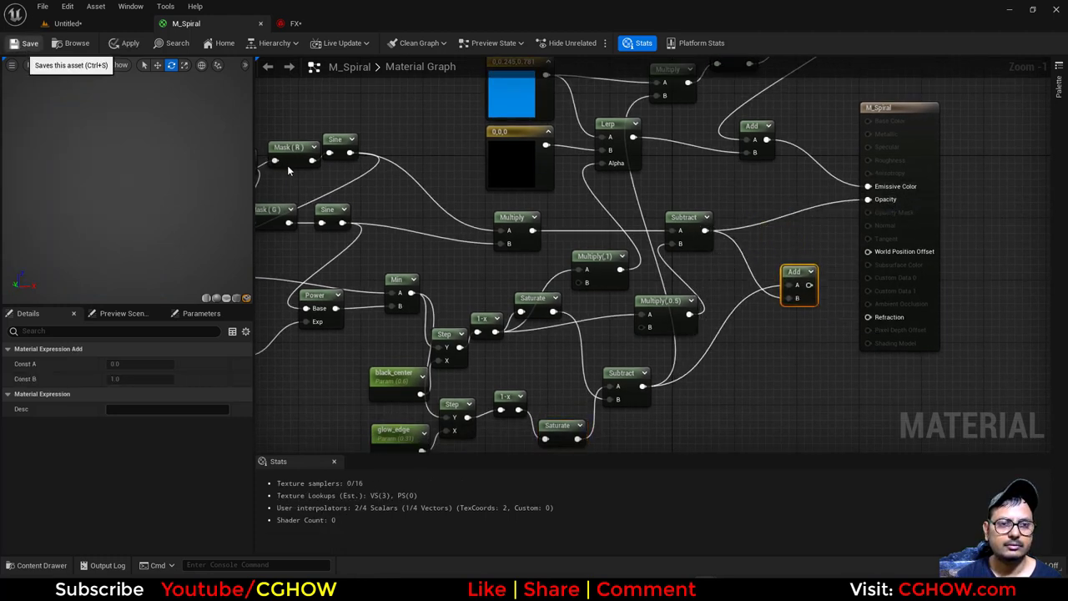
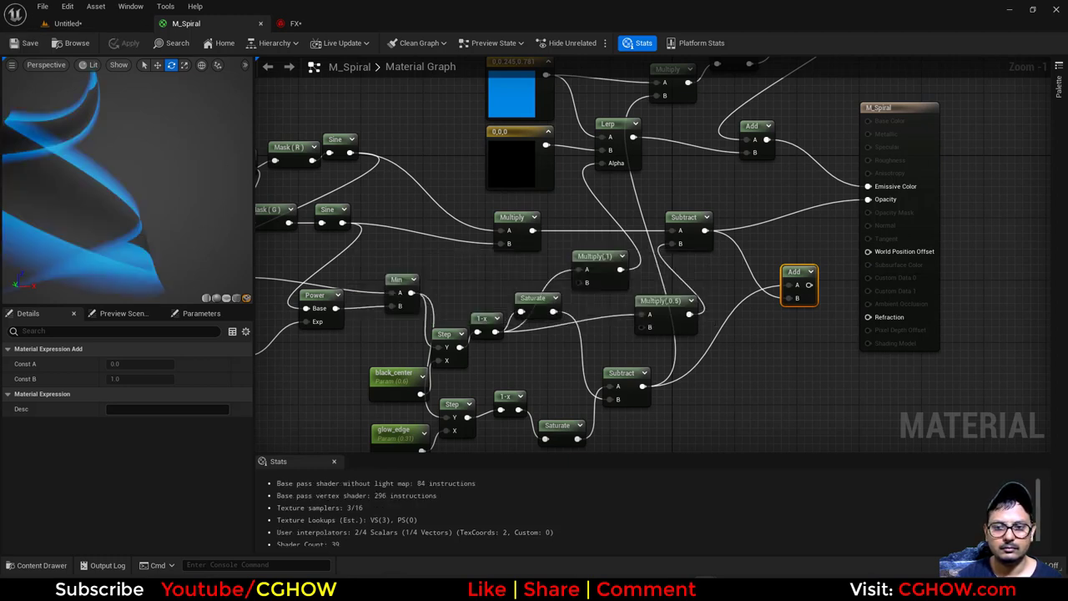
- From the level, open M_Spiral_Inst and adjust glow_edge to 0.501579 against the effect
{"action": "left_click", "coordinate": [73, 23]}
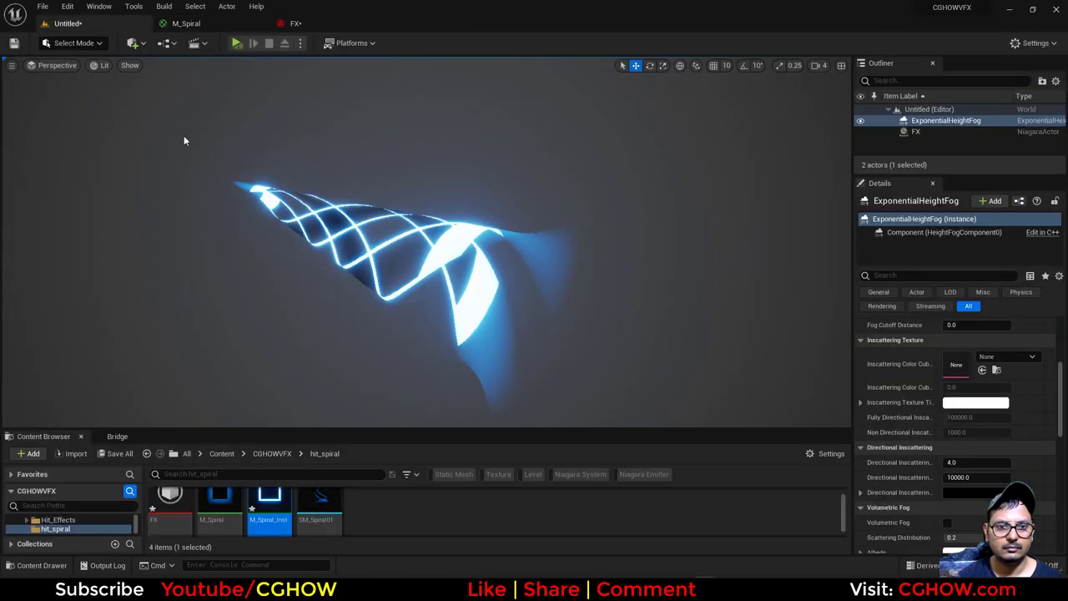
{"action": "double_click", "coordinate": [268, 505]}
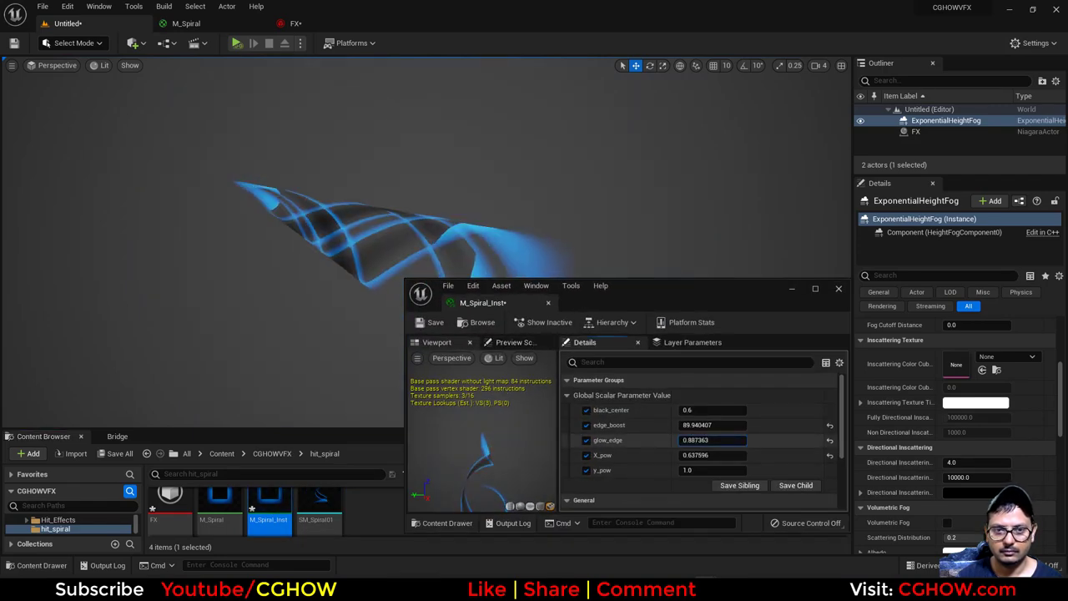
{"action": "left_click_drag", "start_coordinate": [712, 440], "coordinate": [689, 440]}
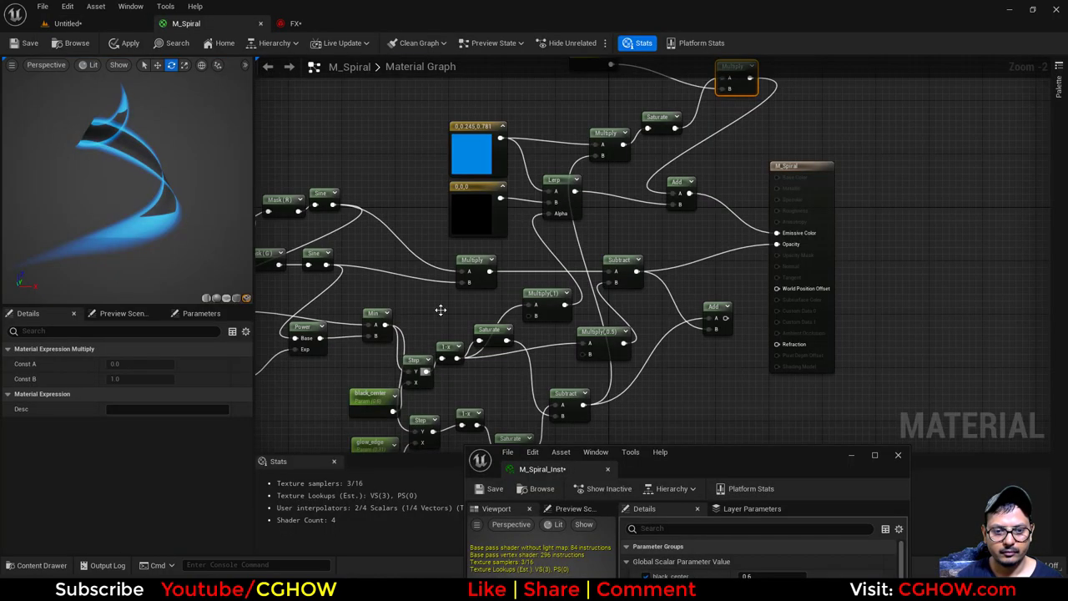
- In the M_Spiral graph, try y_pow parameter default values of 0.2 and 0.3
{"action": "right_click_drag", "start_coordinate": [441, 310], "coordinate": [562, 298]}
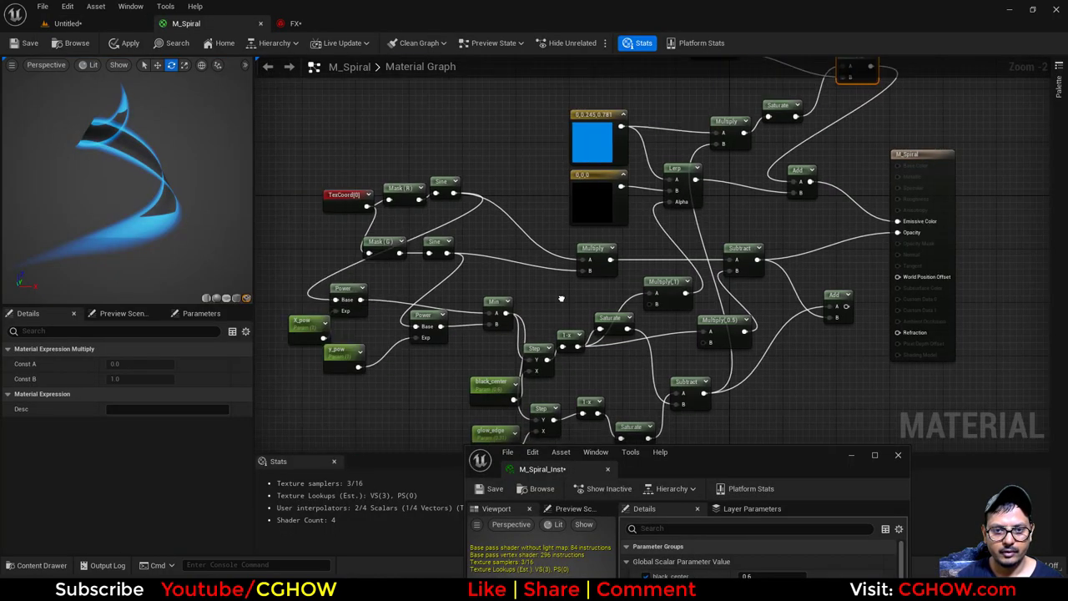
{"action": "left_click_drag", "start_coordinate": [173, 167], "coordinate": [214, 177]}
{"action": "scroll", "coordinate": [458, 354], "scroll_direction": "up", "scroll_amount": 2}
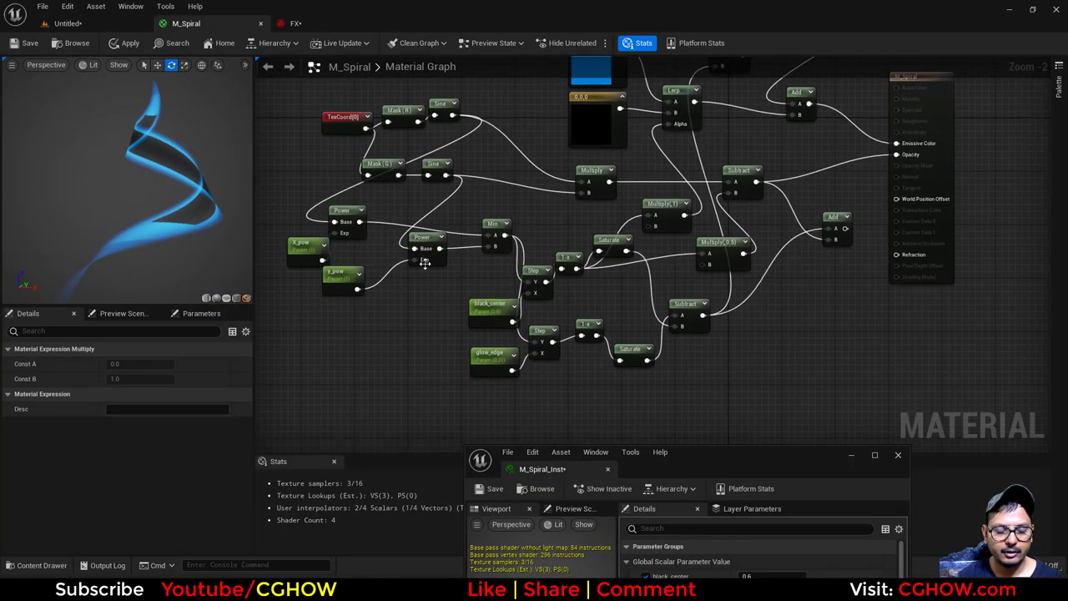
{"action": "left_click", "coordinate": [324, 275]}
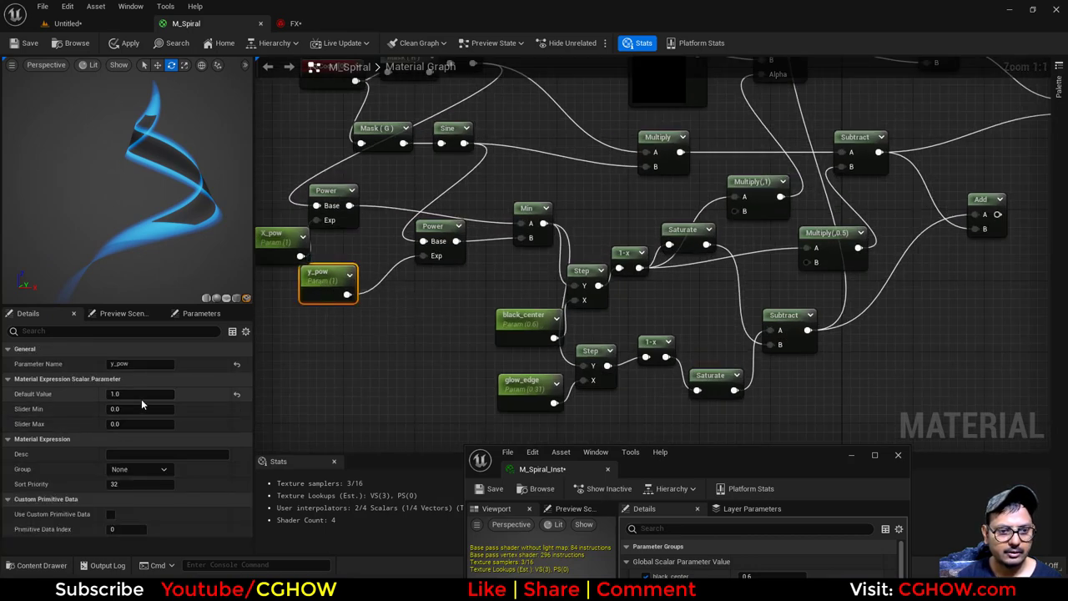
{"action": "left_click_drag", "start_coordinate": [145, 396], "coordinate": [133, 396]}
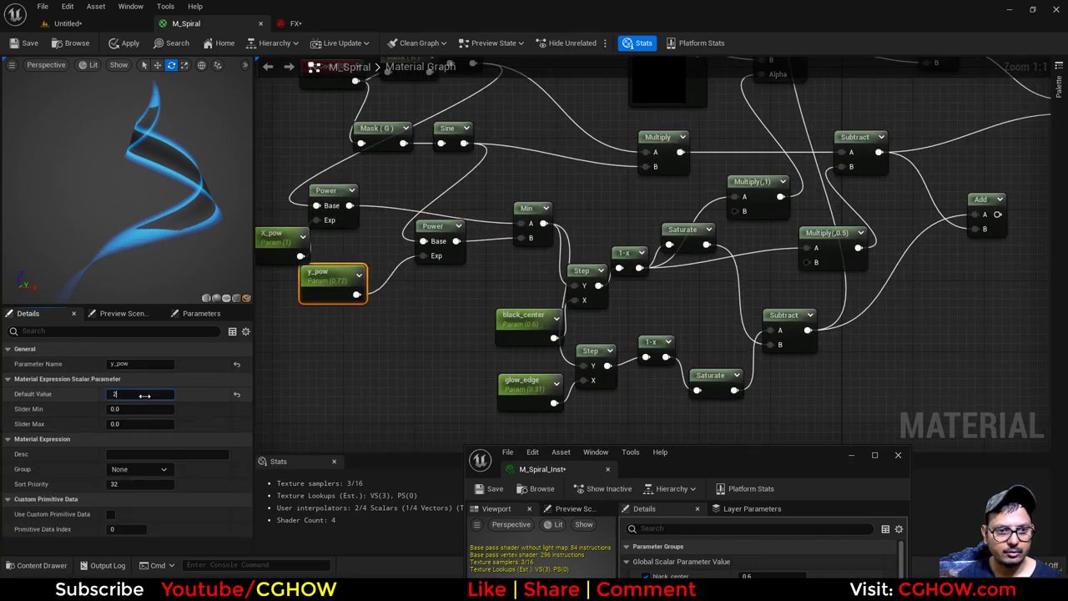
{"action": "key", "text": "Return"}
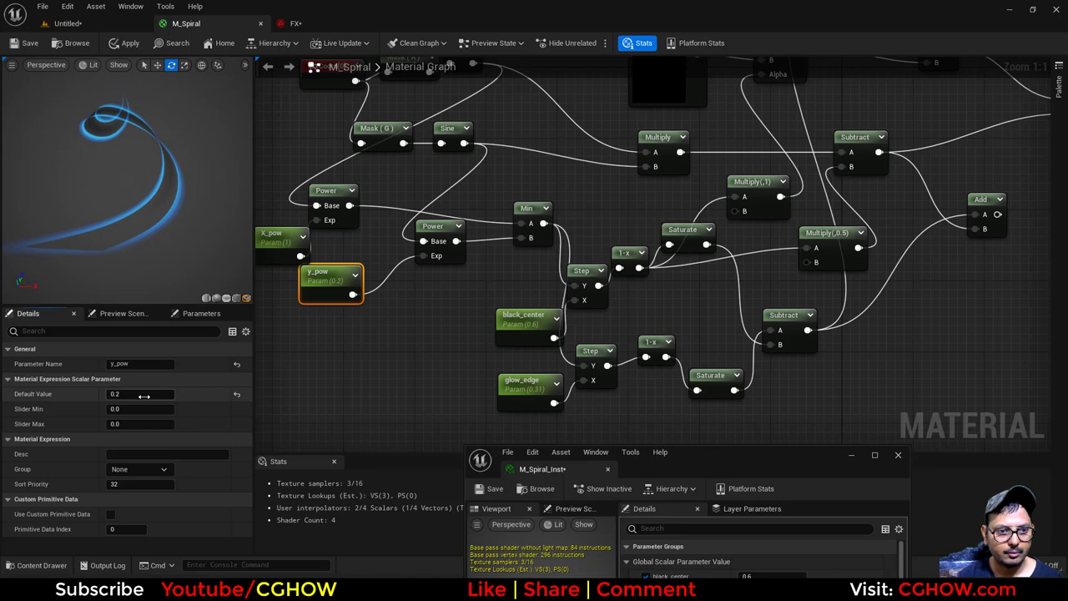
- Set the default value of M_Spiral's edge_boost parameter to 5 and inspect the preview mesh
{"action": "right_click_drag", "start_coordinate": [707, 108], "coordinate": [646, 246]}
{"action": "right_click_drag", "start_coordinate": [776, 129], "coordinate": [671, 273]}
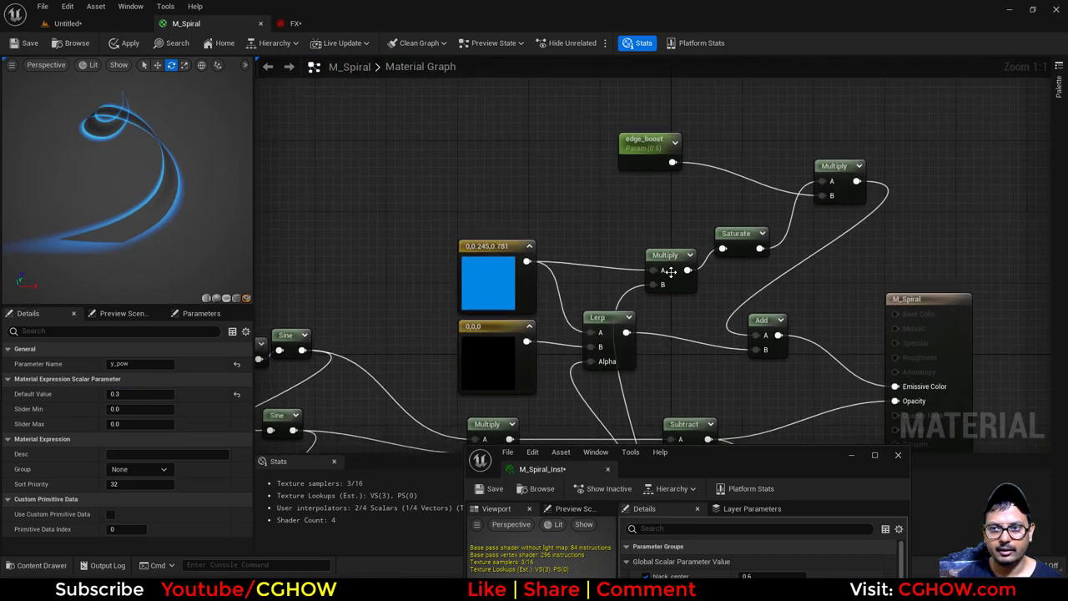
{"action": "left_click", "coordinate": [642, 142]}
{"action": "left_click", "coordinate": [126, 393]}
{"action": "type", "text": "5"}
{"action": "key", "text": "Return"}
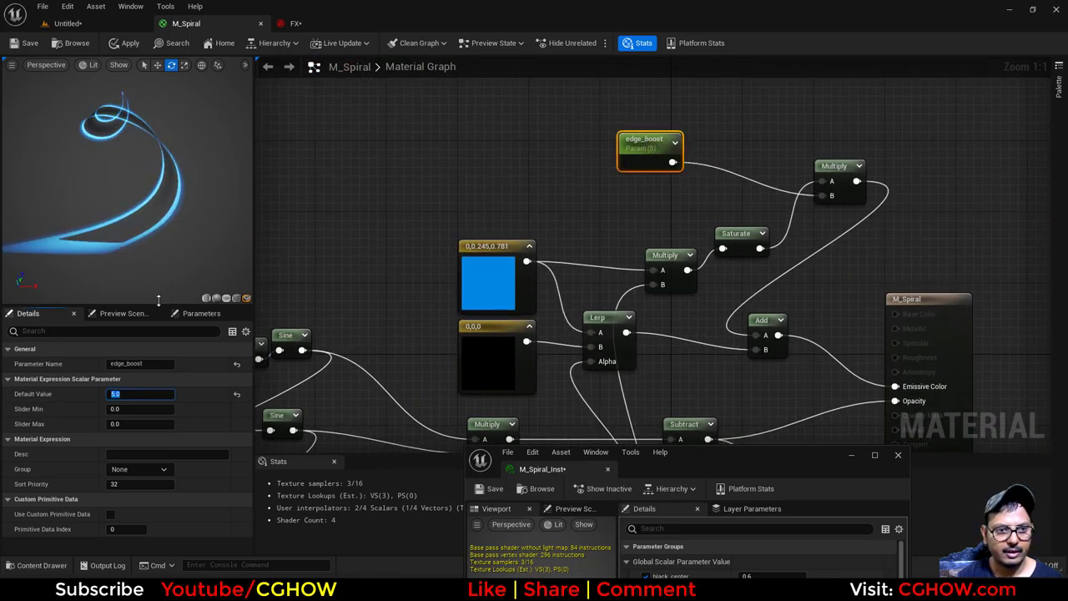
{"action": "left_click_drag", "start_coordinate": [155, 218], "coordinate": [238, 221]}
- Set the default value of the glow_edge parameter in M_Spiral to 0.5
{"action": "right_click_drag", "start_coordinate": [411, 291], "coordinate": [534, 16]}
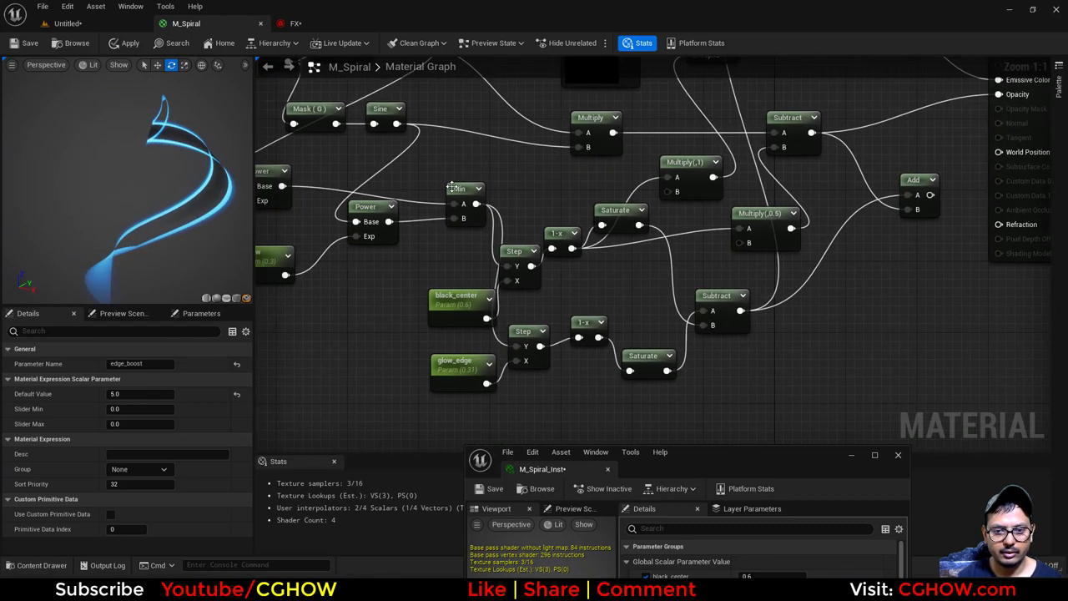
{"action": "left_click", "coordinate": [457, 367]}
{"action": "left_click", "coordinate": [157, 394]}
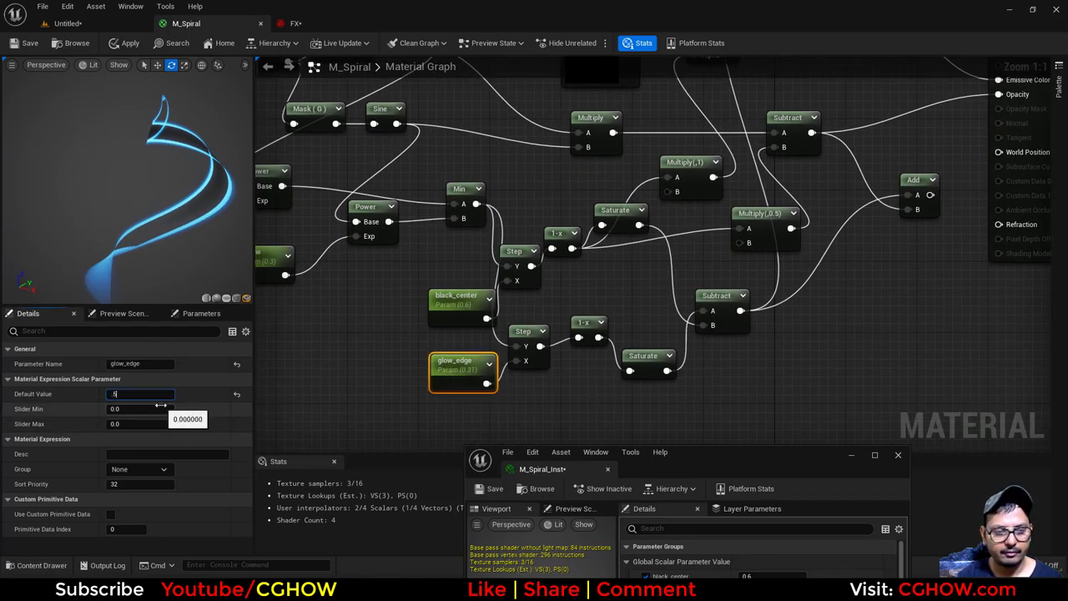
{"action": "type", "text": ".5"}
{"action": "key", "text": "Return"}
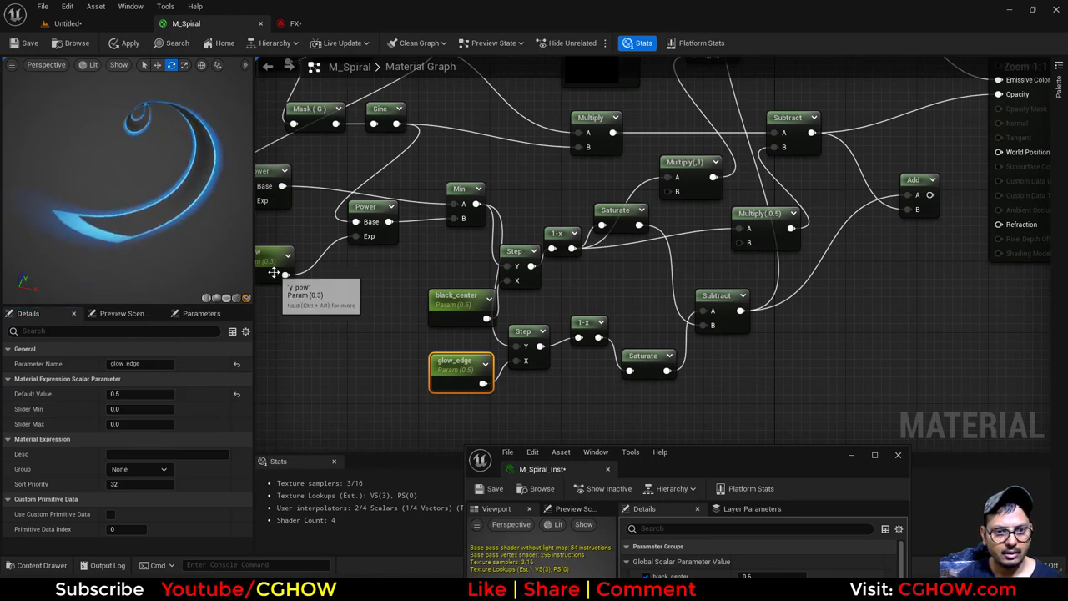
- Refine the y_pow parameter's default value to 0.15 while checking the preview mesh, and save M_Spiral
{"action": "left_click", "coordinate": [274, 273]}
{"action": "key", "text": "Return"}
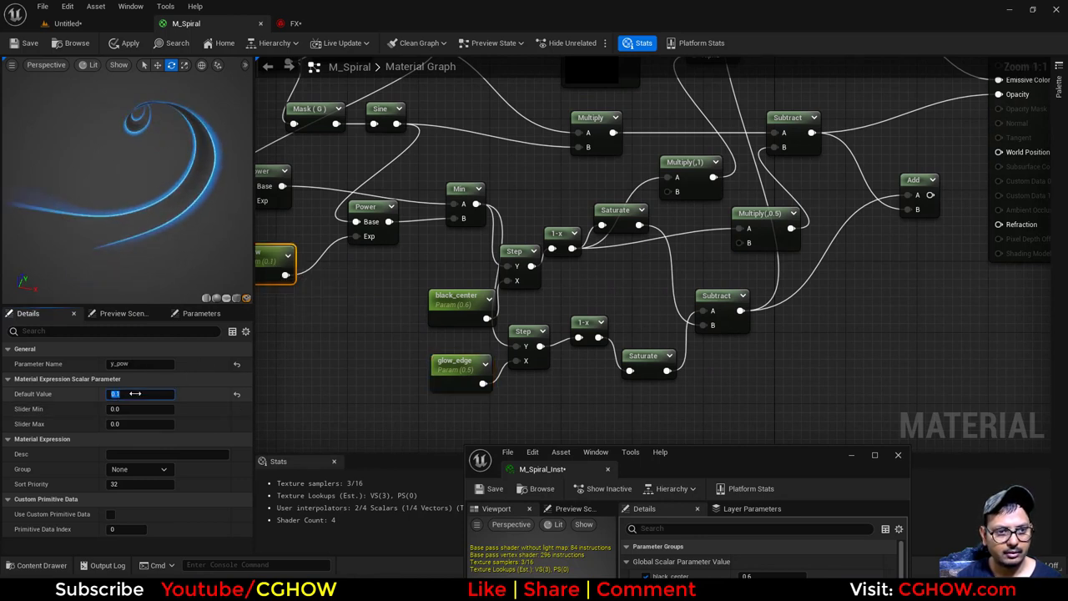
{"action": "type", "text": ".12"}
{"action": "key", "text": "Return"}
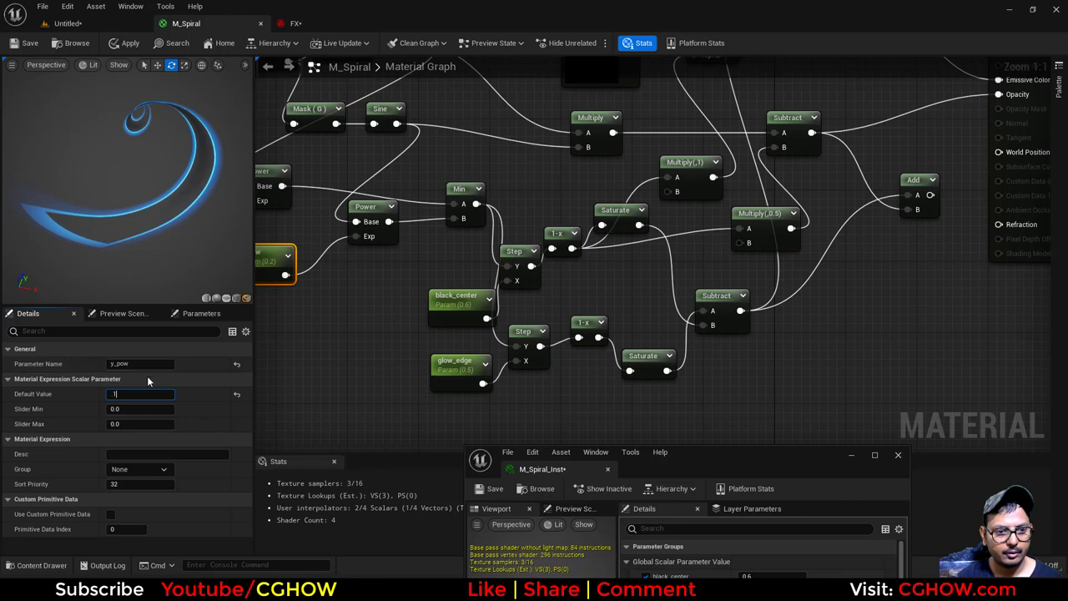
{"action": "type", "text": ".15"}
{"action": "key", "text": "Return"}
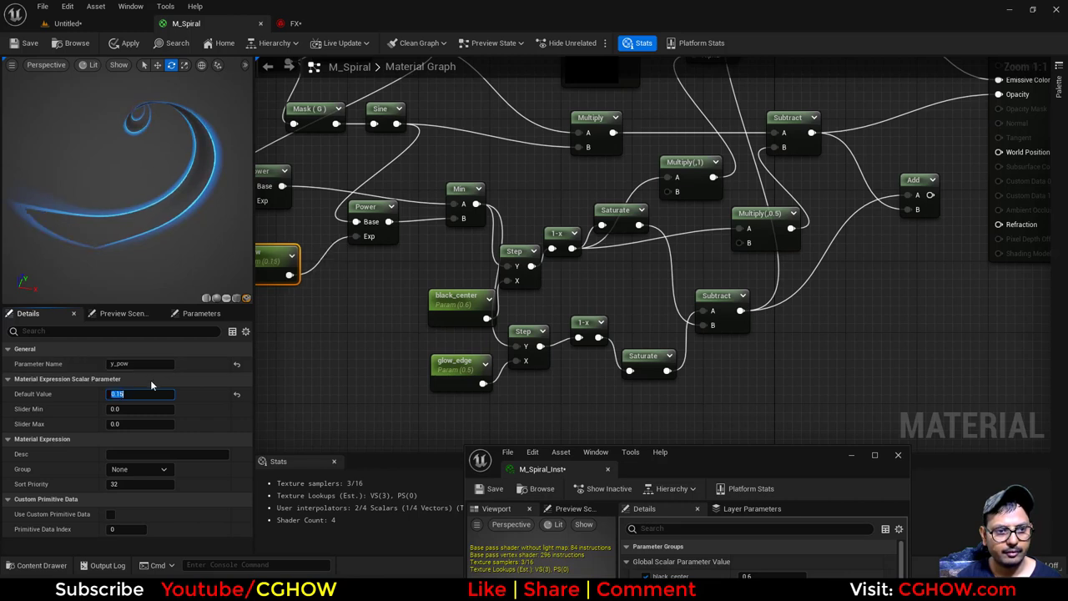
{"action": "left_click_drag", "start_coordinate": [158, 250], "coordinate": [221, 251]}
{"action": "scroll", "coordinate": [519, 272], "scroll_direction": "down", "scroll_amount": 1}
{"action": "scroll", "coordinate": [519, 274], "scroll_direction": "down", "scroll_amount": 1}
{"action": "right_click_drag", "start_coordinate": [539, 284], "coordinate": [542, 349]}
{"action": "left_click", "coordinate": [25, 43]}
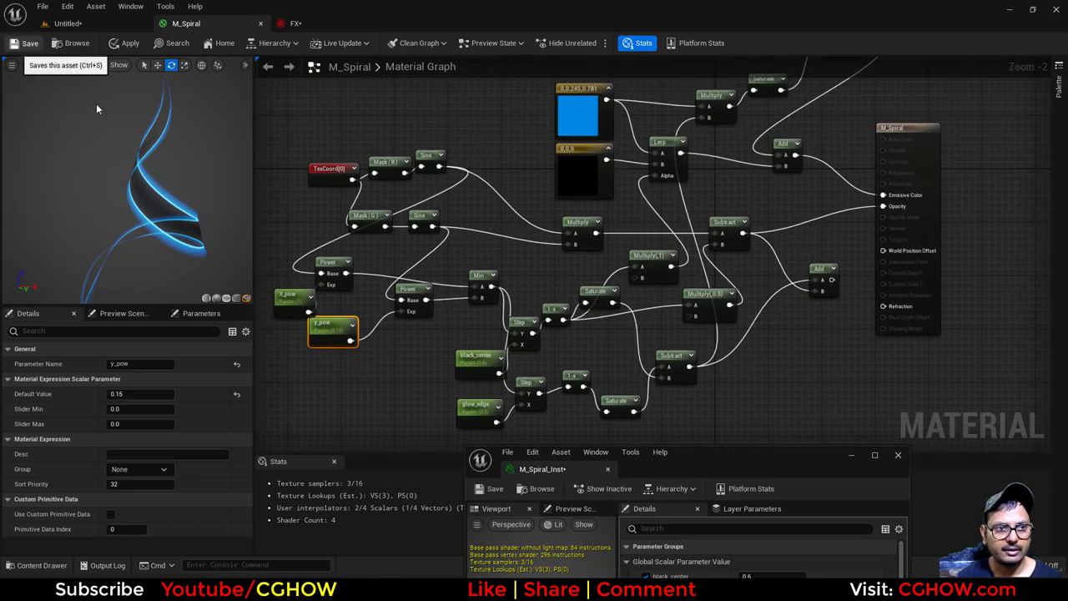
- Save M_Spiral_Inst and reset its y_pow, X_pow, glow_edge and edge_boost parameters to the parent material's defaults
{"action": "left_click_drag", "start_coordinate": [752, 457], "coordinate": [740, 238]}
{"action": "left_click", "coordinate": [479, 272]}
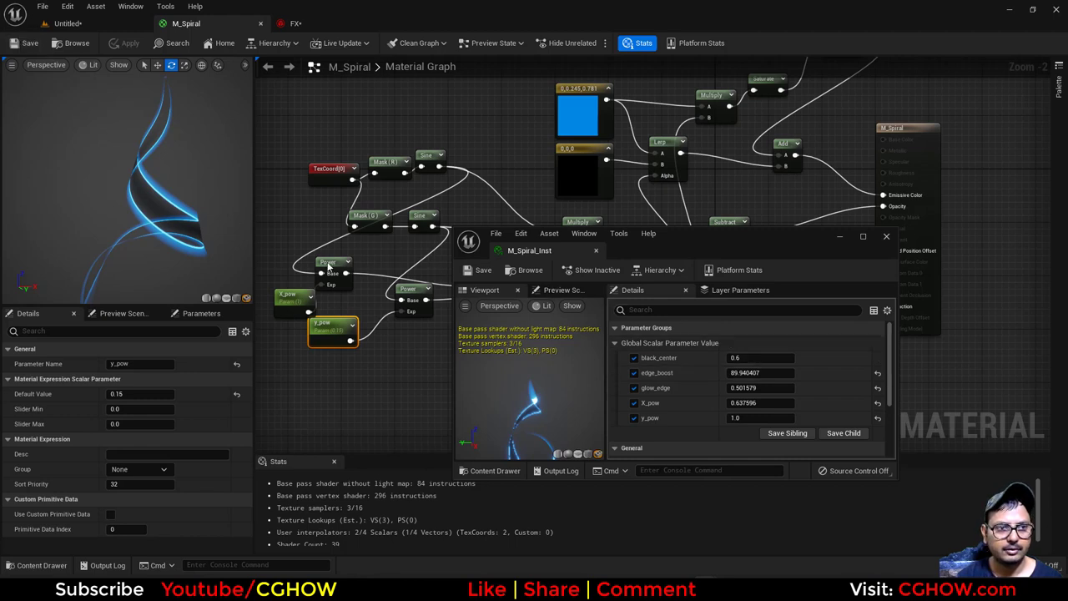
{"action": "scroll", "coordinate": [877, 401], "scroll_direction": "down", "scroll_amount": 1}
{"action": "left_click", "coordinate": [877, 400]}
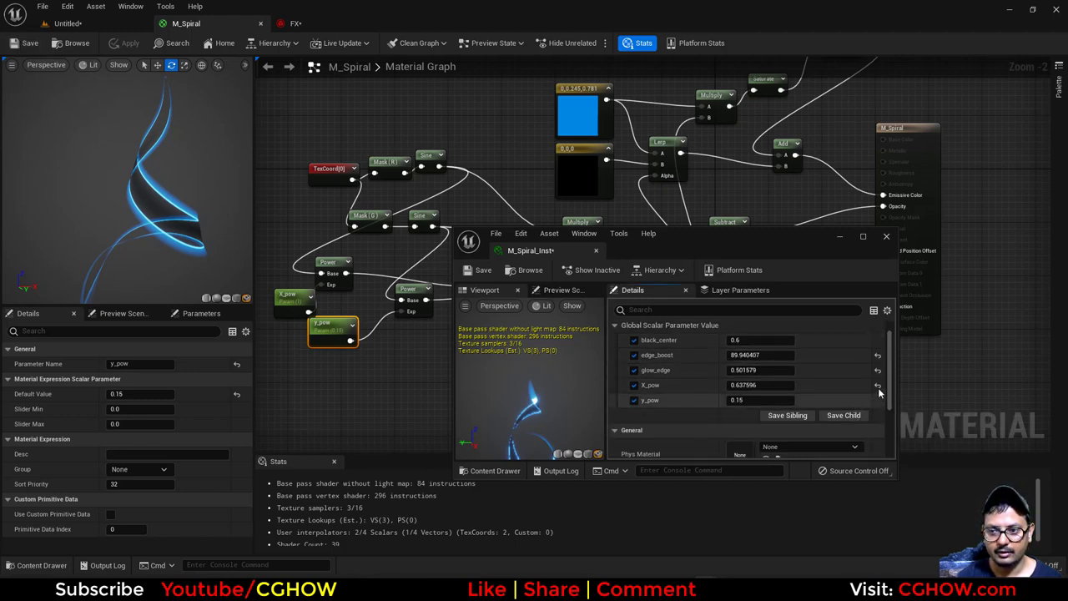
{"action": "left_click", "coordinate": [877, 386]}
{"action": "left_click", "coordinate": [878, 370]}
{"action": "left_click", "coordinate": [877, 356]}
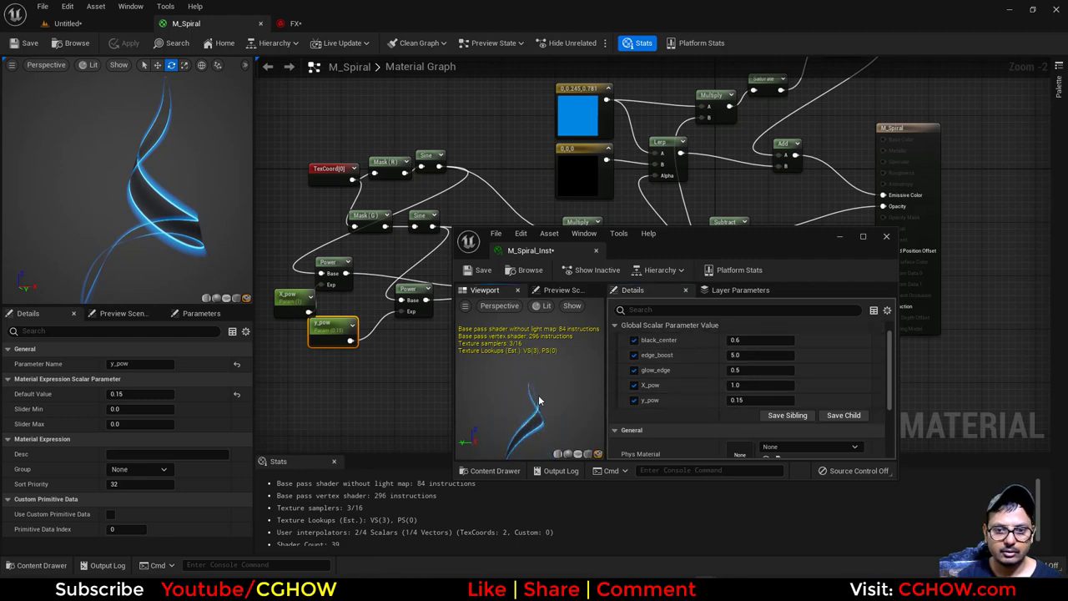
- Inspect the updated material in the previews and in the level, and close the M_Spiral_Inst window
{"action": "middle_click_drag", "start_coordinate": [540, 401], "coordinate": [539, 334]}
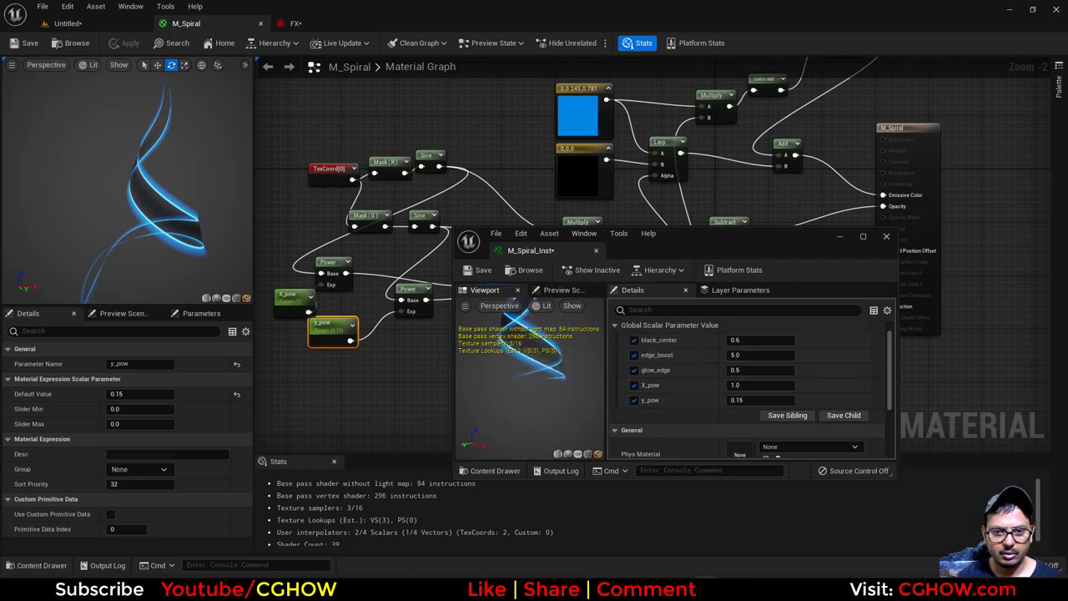
{"action": "left_click_drag", "start_coordinate": [95, 210], "coordinate": [113, 193]}
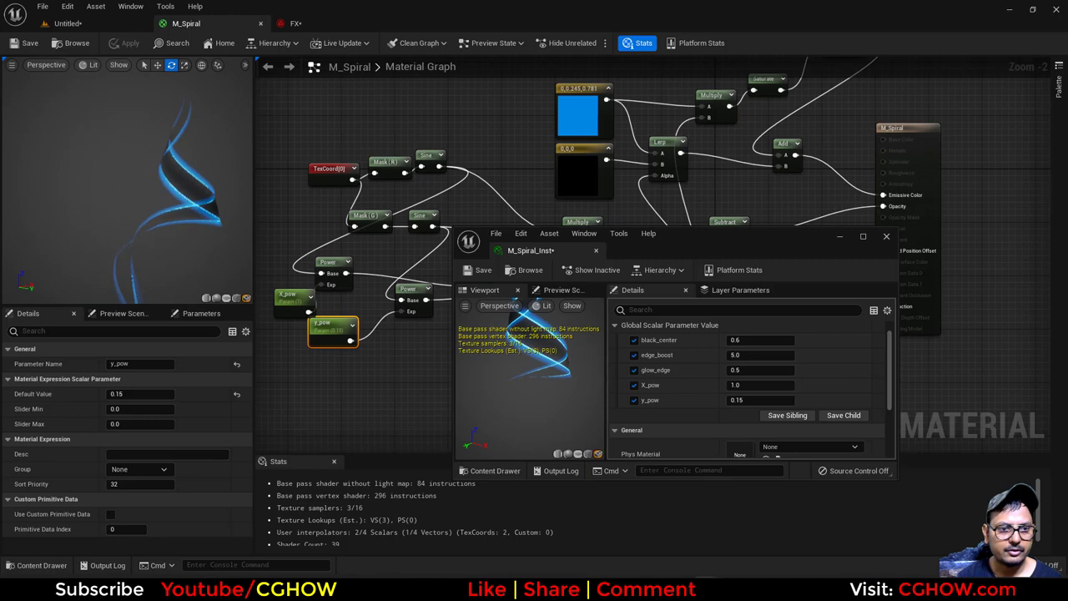
{"action": "left_click", "coordinate": [67, 22]}
{"action": "left_click_drag", "start_coordinate": [680, 249], "coordinate": [570, 408]}
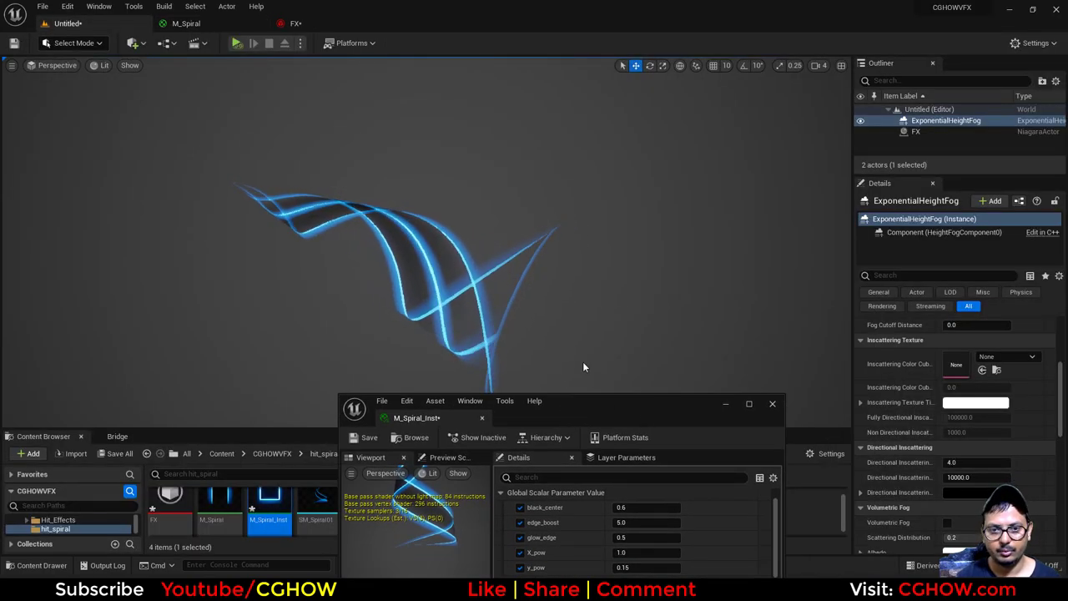
{"action": "left_click", "coordinate": [773, 404]}
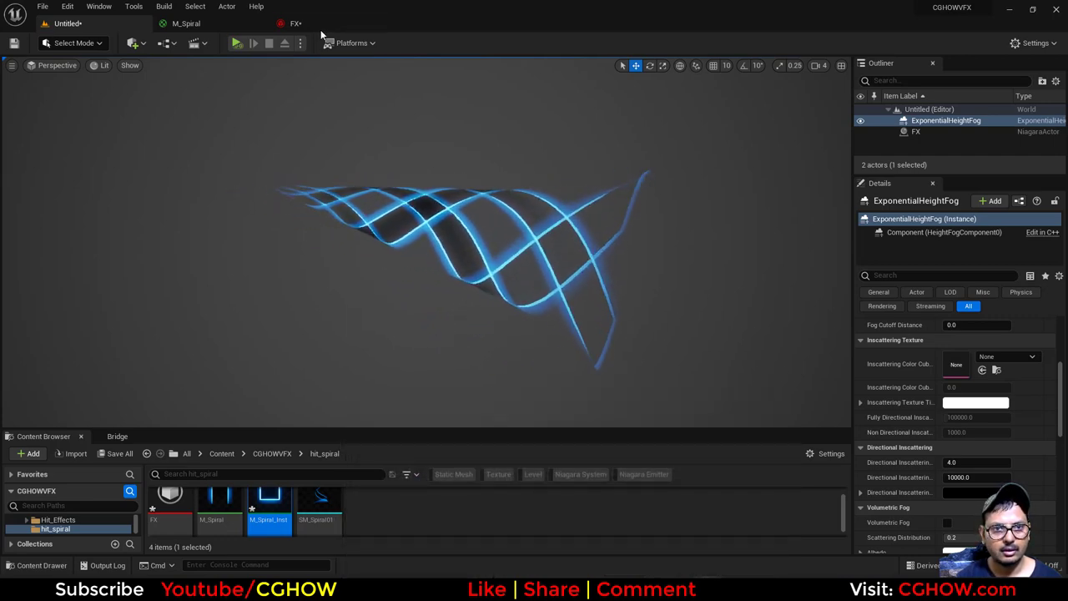
- In the FX system, set Update Mesh Orientation's random Rotation Rate to a minimum of 0.05 and a maximum of 0.6
{"action": "left_click", "coordinate": [296, 23]}
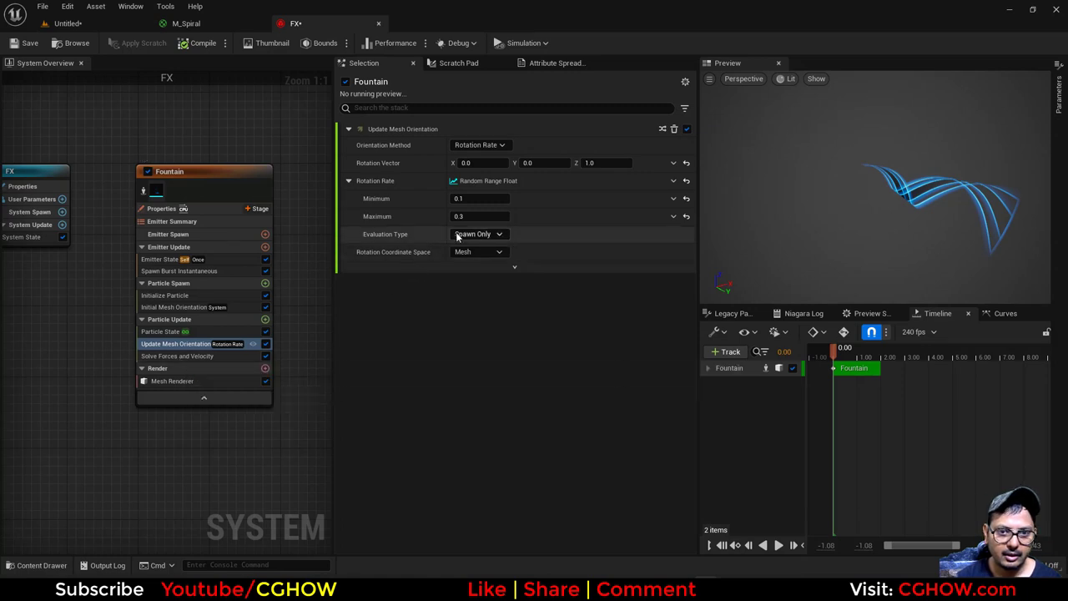
{"action": "left_click", "coordinate": [469, 202]}
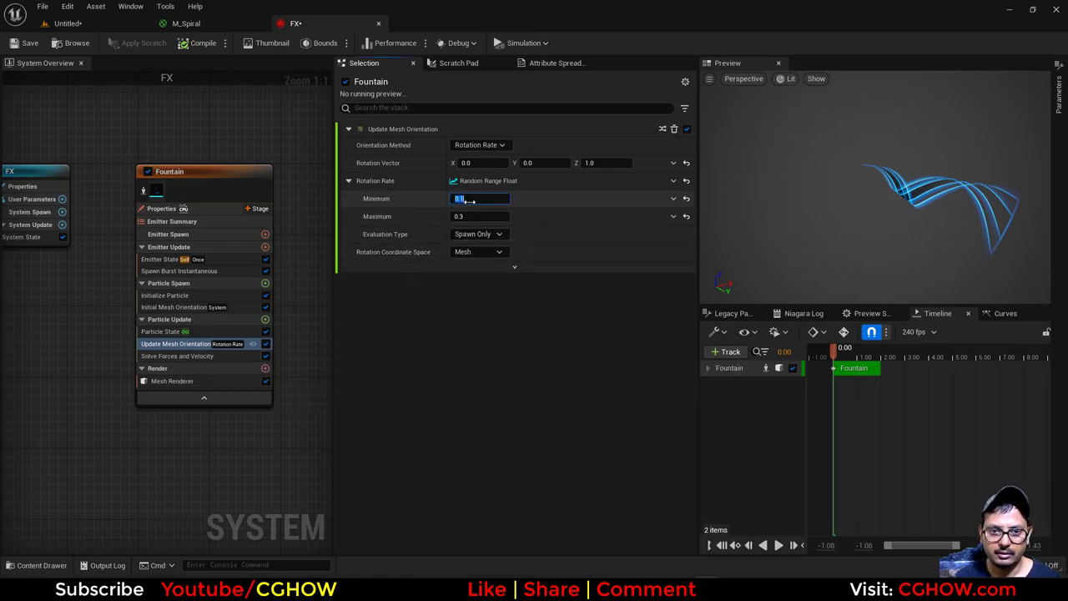
{"action": "type", "text": ".1"}
{"action": "key", "text": "Return"}
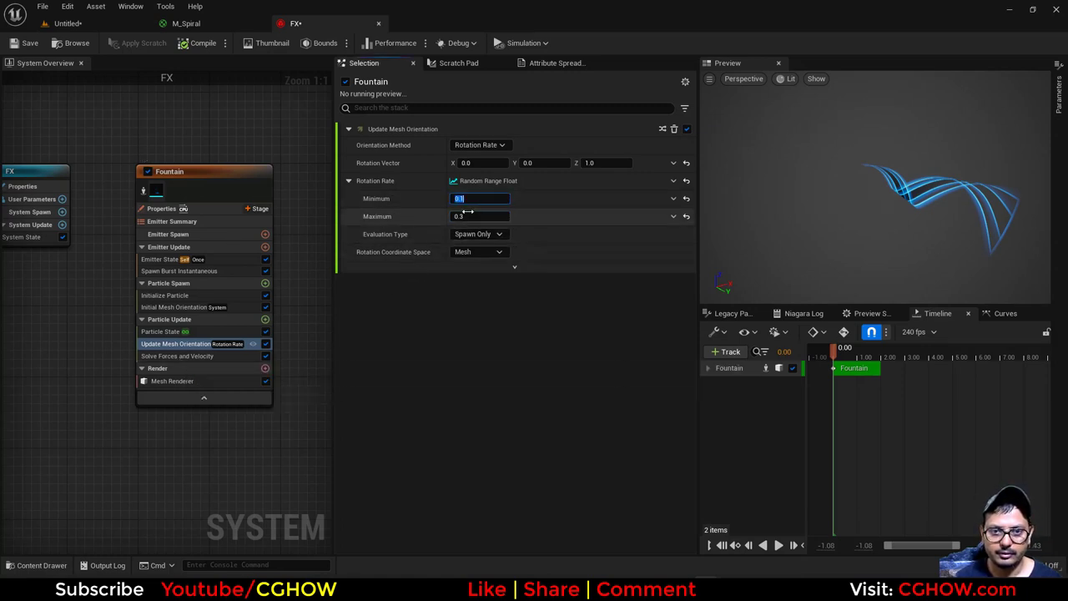
{"action": "type", "text": "0.05"}
{"action": "left_click", "coordinate": [465, 216]}
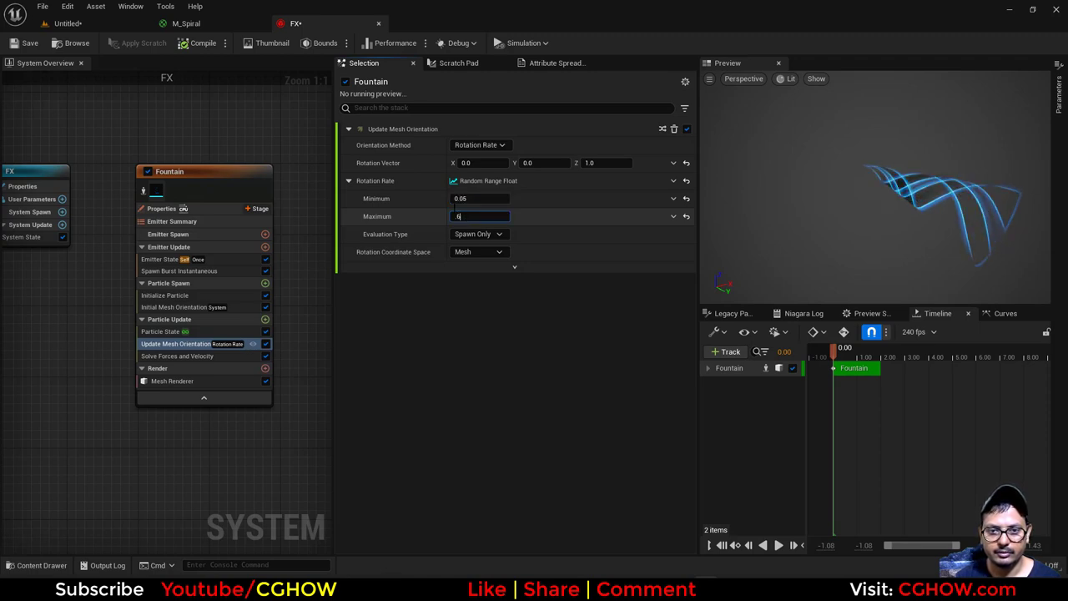
{"action": "type", "text": "6"}
{"action": "key", "text": "Return"}
- Check the spin in the level, set the Rotation Rate maximum to 0.06 in FX, and review the effect again
{"action": "left_click", "coordinate": [67, 24]}
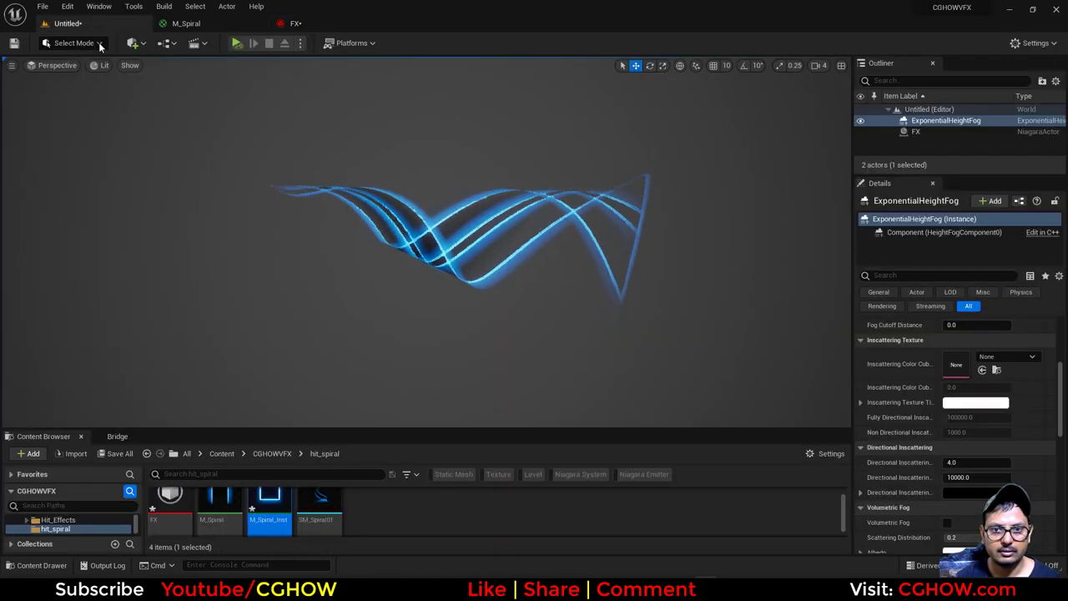
{"action": "left_click", "coordinate": [294, 23]}
{"action": "type", "text": "0.06"}
{"action": "key", "text": "Return"}
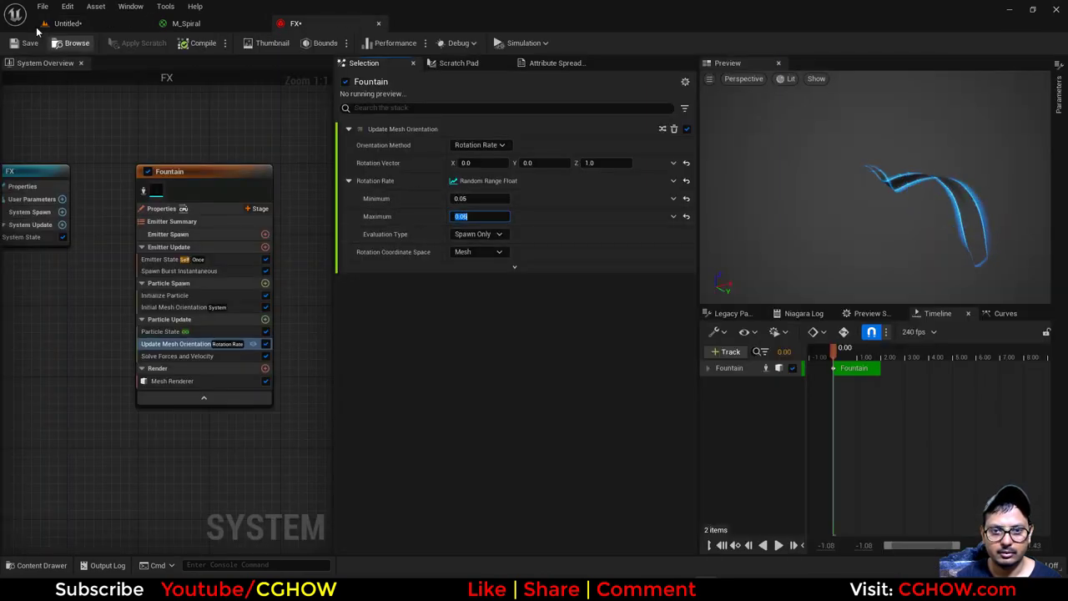
{"action": "left_click", "coordinate": [68, 23]}
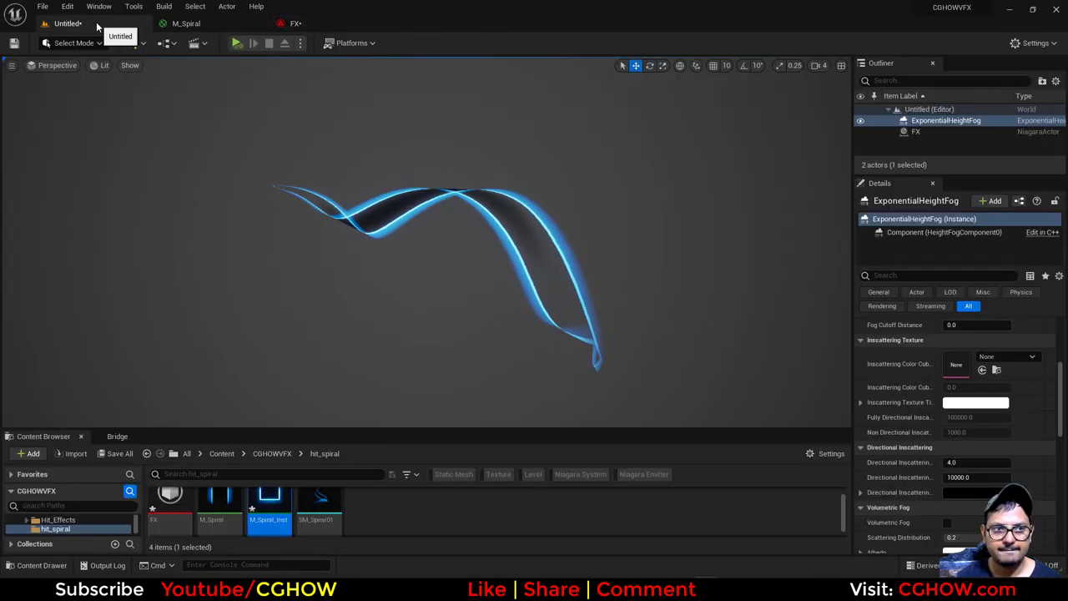
- In FX, duplicate the Initial Mesh Orientation module and switch the duplicate's Rotation to Make Vector with separate X, Y and Z inputs
{"action": "left_click", "coordinate": [294, 23]}
{"action": "left_click", "coordinate": [175, 307]}
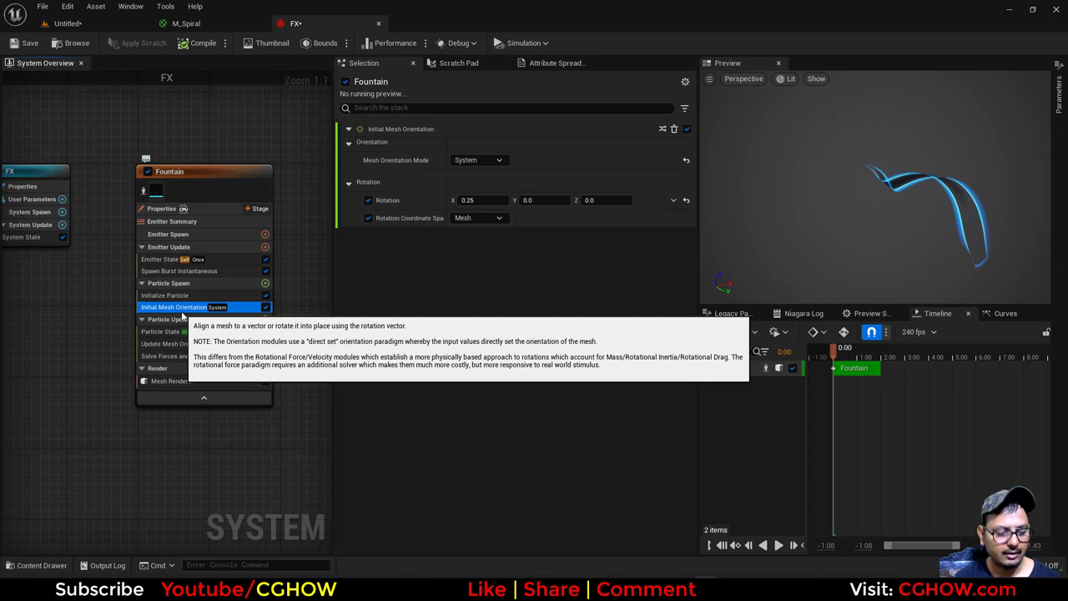
{"action": "key", "text": "ctrl+d"}
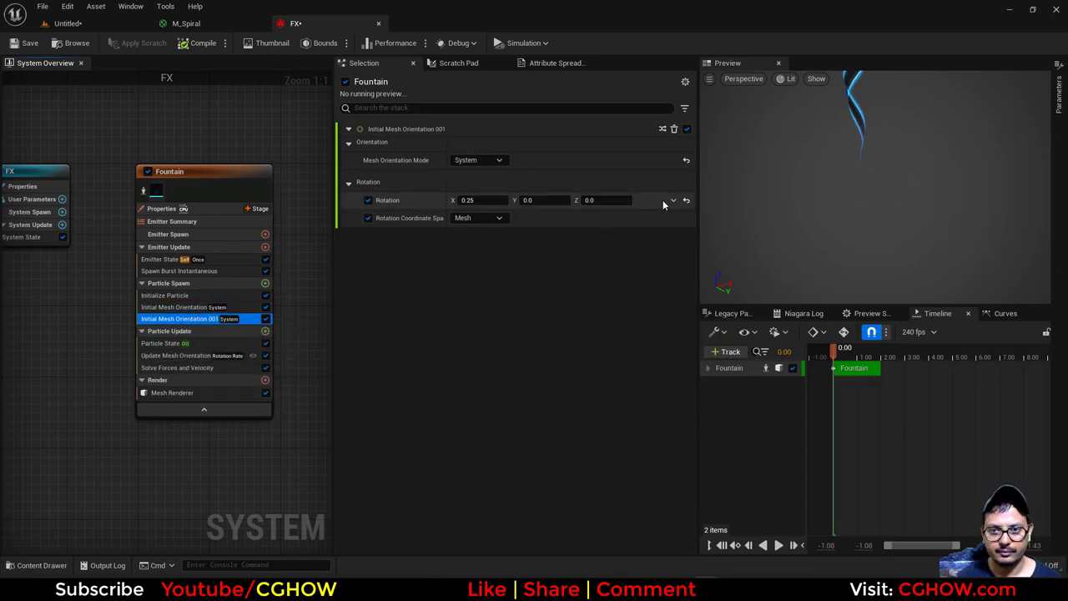
{"action": "left_click", "coordinate": [673, 200]}
{"action": "type", "text": "brea"}
{"action": "left_click", "coordinate": [490, 269]}
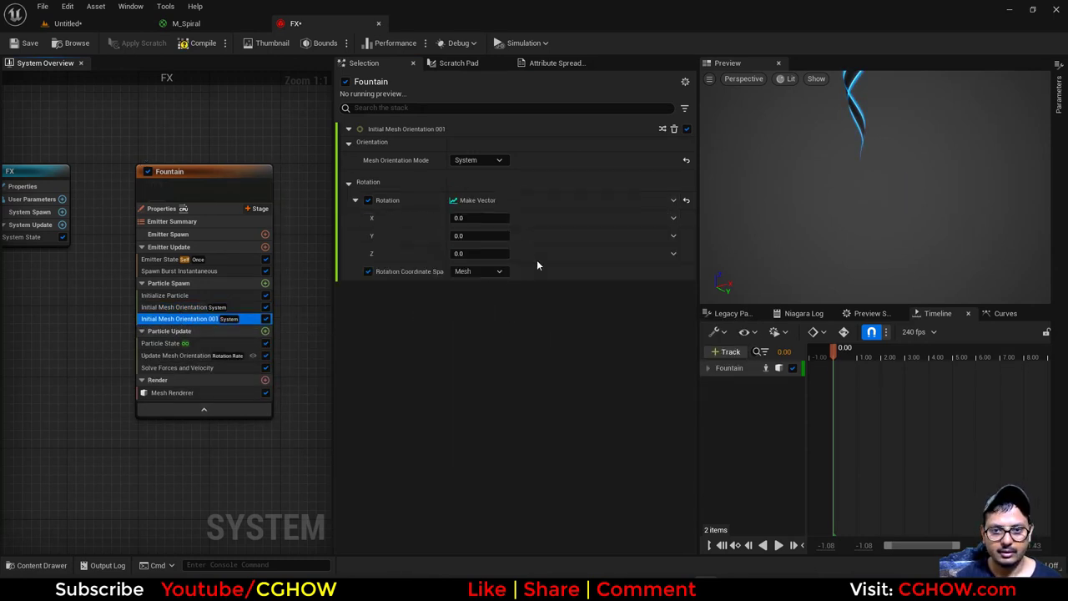
- Set the duplicated Initial Mesh Orientation's Y rotation to Random Range Float with a maximum of 0.2
{"action": "left_click", "coordinate": [673, 236]}
{"action": "type", "text": "uni"}
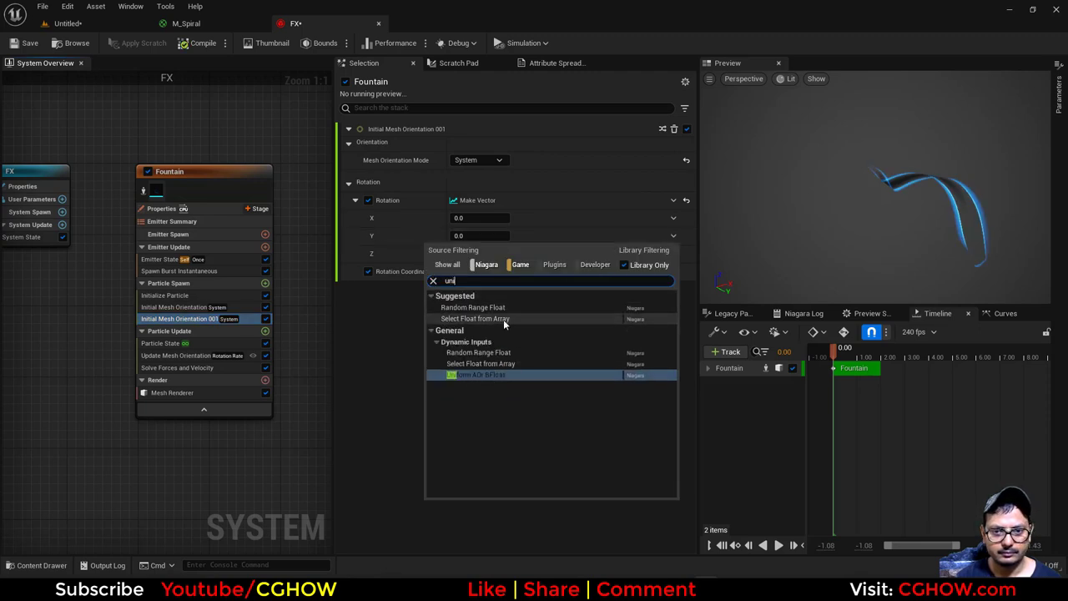
{"action": "left_click", "coordinate": [486, 310]}
{"action": "left_click", "coordinate": [477, 272]}
{"action": "type", "text": ".2"}
{"action": "key", "text": "Return"}
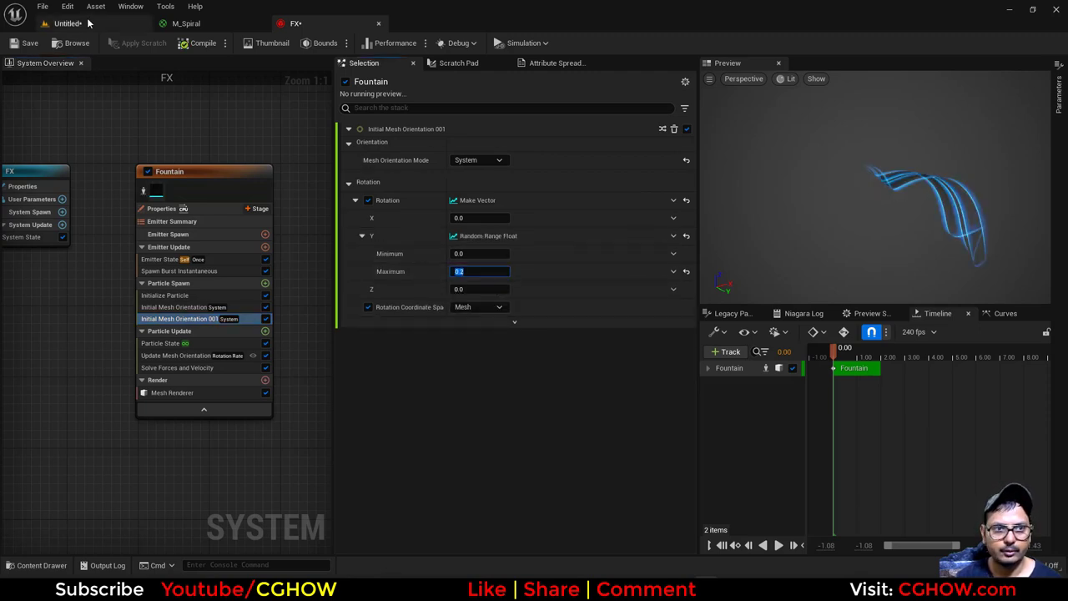
- Check the effect in the level, raise the Y rotation maximum to 0.5 in FX, and review the level again
{"action": "left_click", "coordinate": [84, 22]}
{"action": "left_click", "coordinate": [297, 23]}
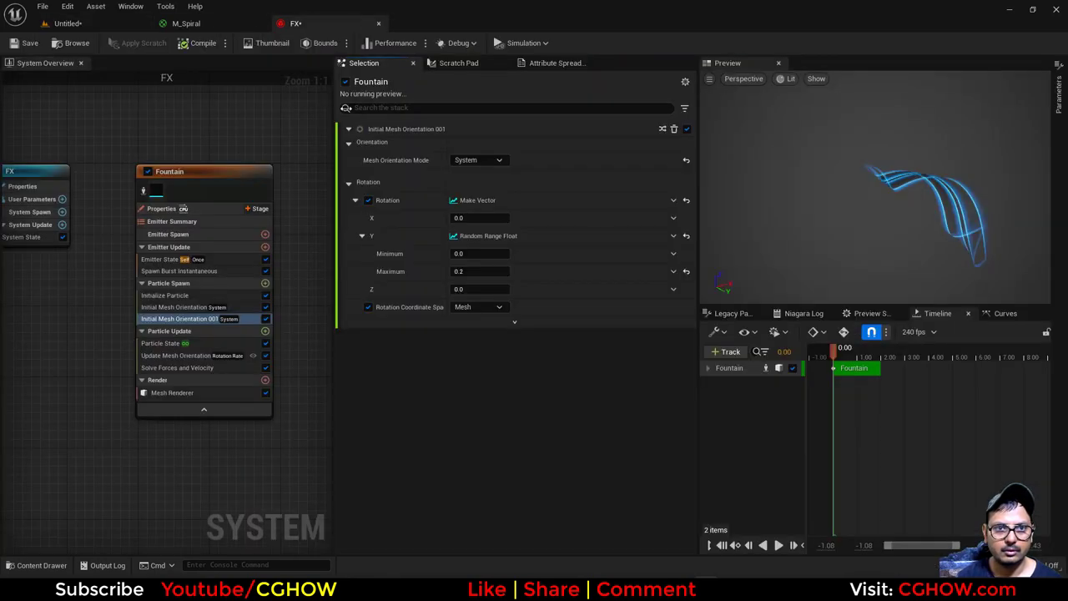
{"action": "left_click", "coordinate": [461, 270]}
{"action": "key", "text": "Return"}
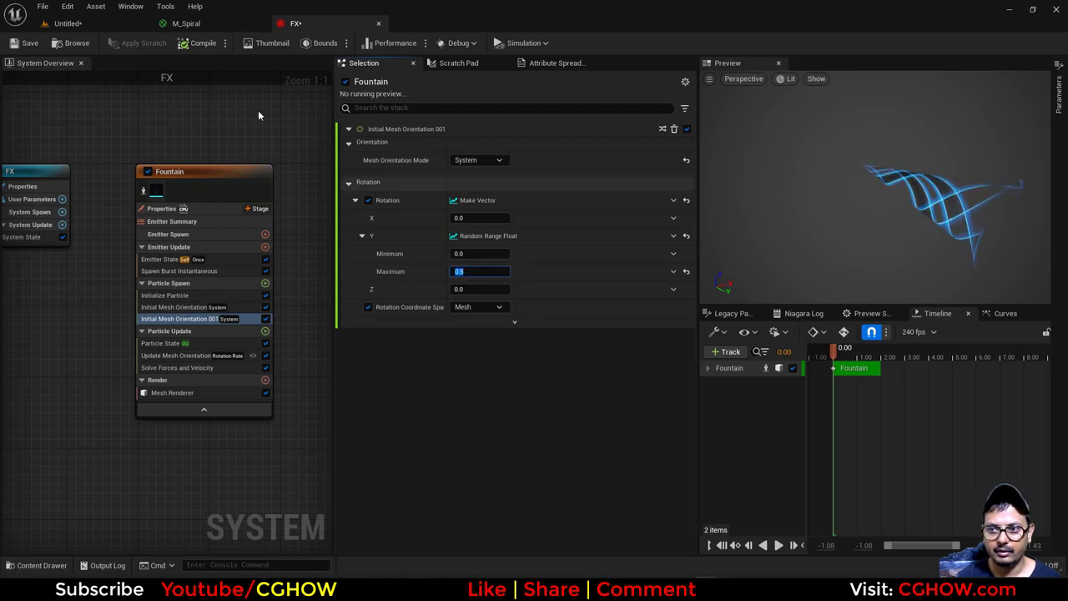
{"action": "left_click", "coordinate": [71, 24]}
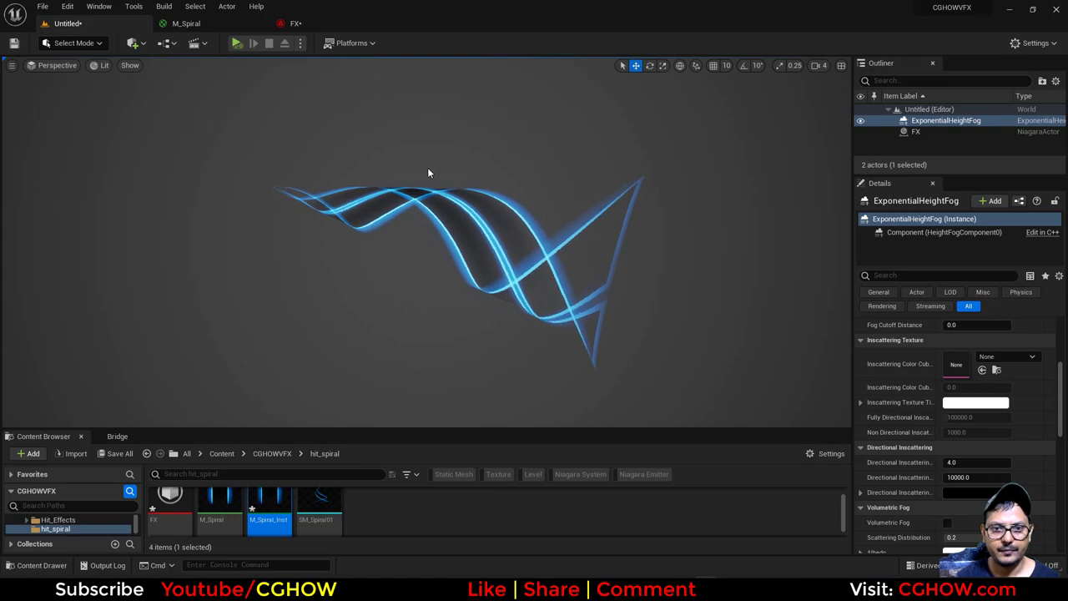
{"action": "left_click", "coordinate": [296, 23]}
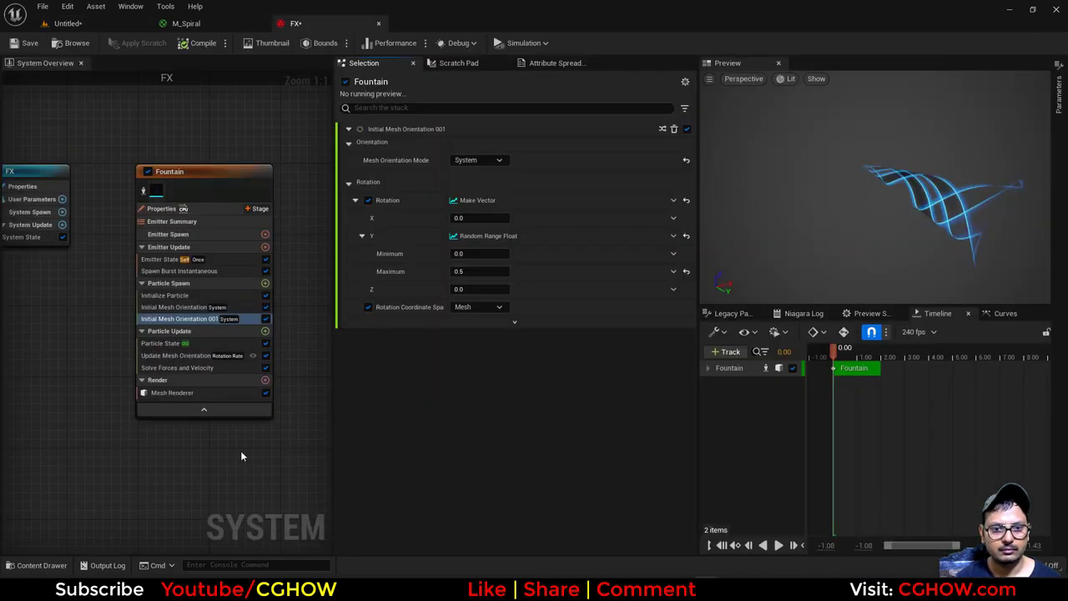
- Reset Update Mesh Orientation's Rotation Rate to a constant 0.05, and compare the level effect with the reference image
{"action": "left_click", "coordinate": [172, 355]}
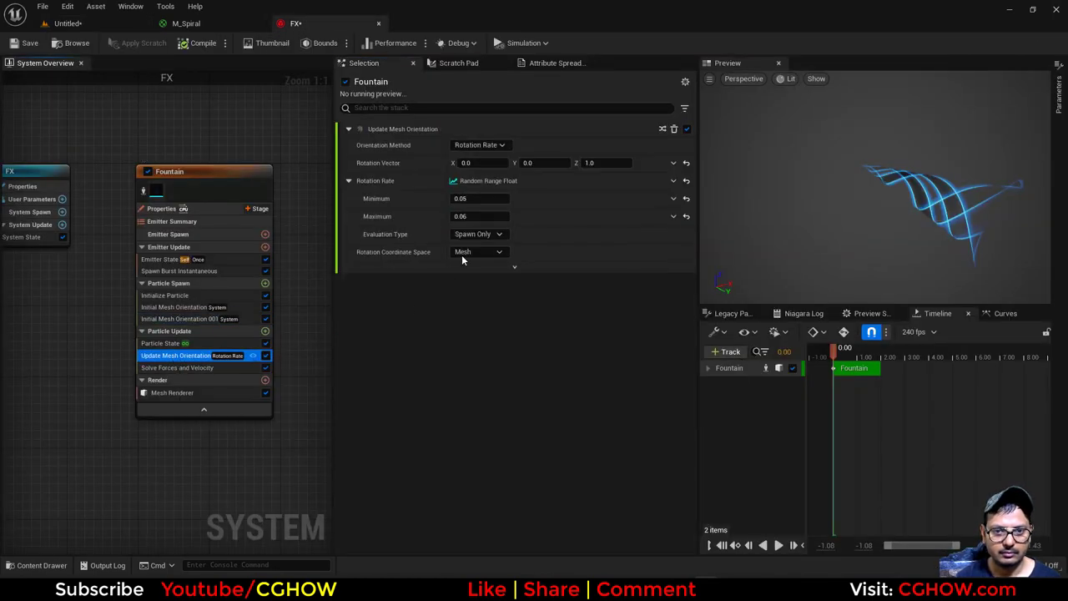
{"action": "left_click", "coordinate": [686, 181]}
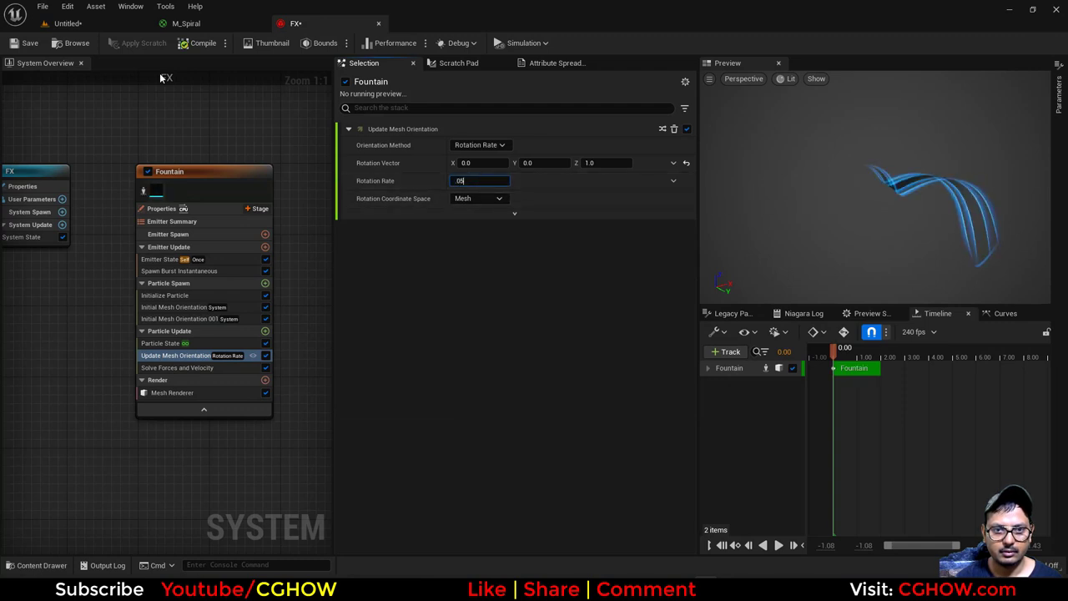
{"action": "left_click", "coordinate": [68, 23]}
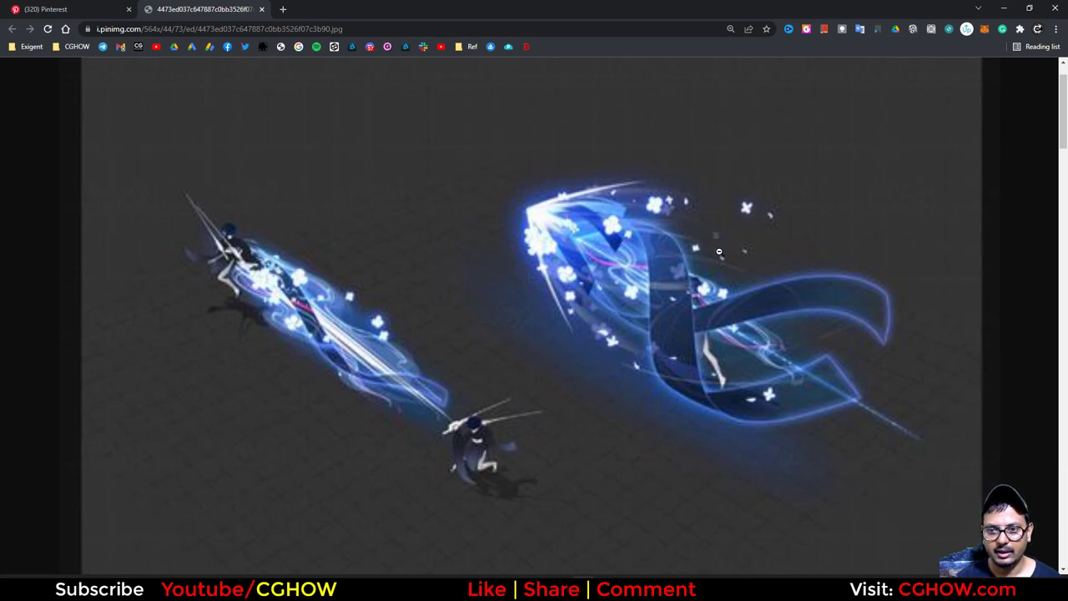
{"action": "left_click", "coordinate": [1006, 9]}
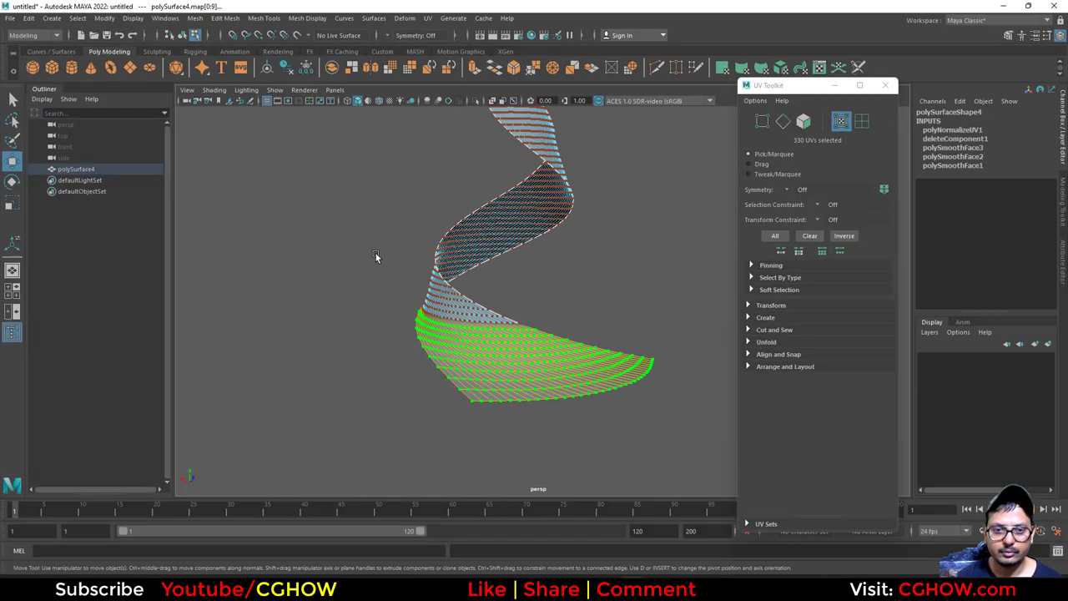
- In Maya, return the spiral mesh polySurface4 to object selection, delete it, and close the UV Toolkit
{"action": "right_click_drag", "start_coordinate": [505, 172], "coordinate": [511, 125]}
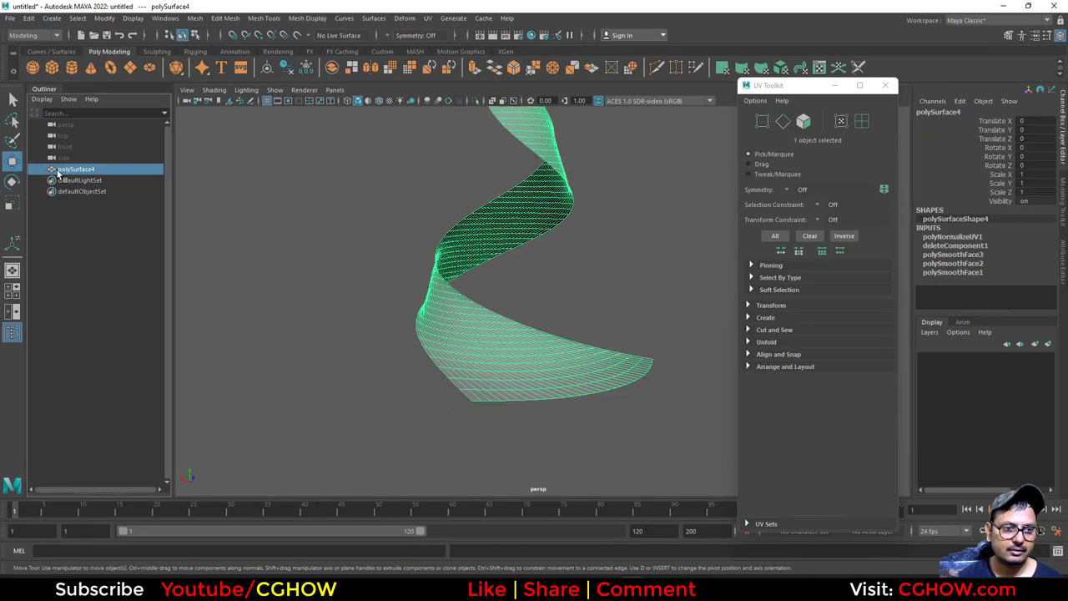
{"action": "key", "text": "Delete"}
{"action": "left_click", "coordinate": [885, 85]}
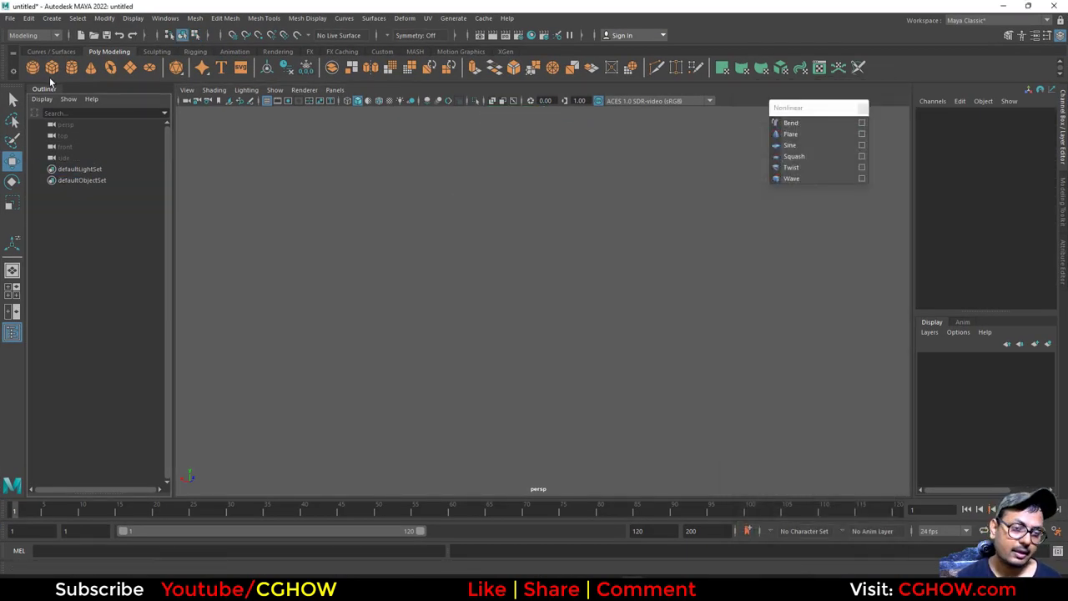
- Create a polygon cylinder at the origin and scale it uniformly to about 11.03
{"action": "left_click", "coordinate": [71, 70]}
{"action": "scroll", "coordinate": [523, 343], "scroll_direction": "down", "scroll_amount": 10}
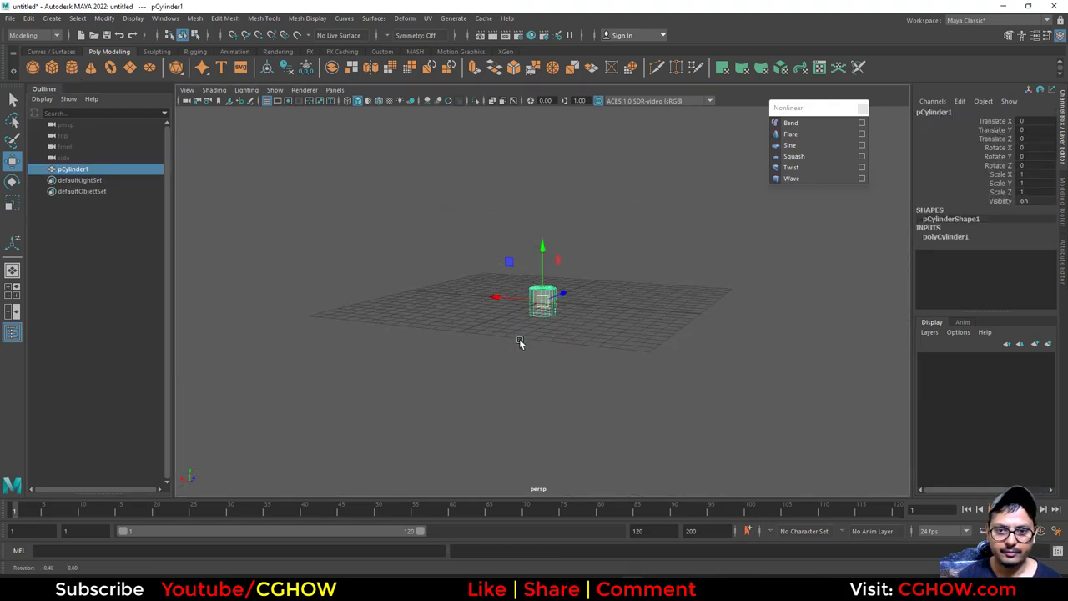
{"action": "left_click_drag", "start_coordinate": [533, 348], "coordinate": [713, 294], "text": "alt"}
{"action": "key", "text": "r"}
- Delete the cylinder's upper and lower cap faces, leaving an open tube
{"action": "right_click", "coordinate": [596, 225]}
{"action": "right_click_drag", "start_coordinate": [596, 224], "coordinate": [593, 268]}
{"action": "scroll", "coordinate": [593, 268], "scroll_direction": "down", "scroll_amount": 5}
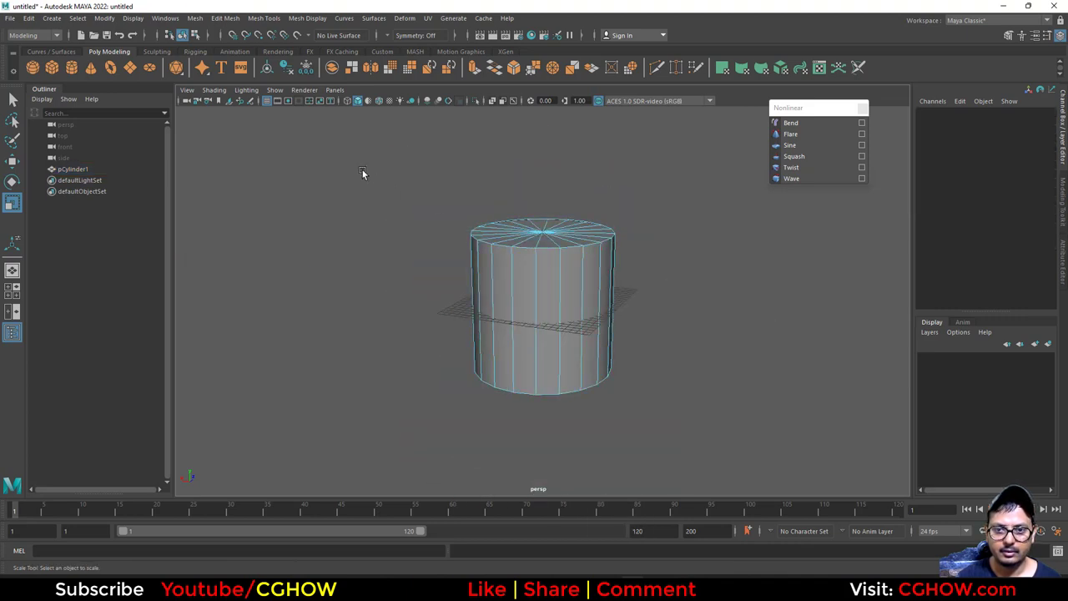
{"action": "left_click_drag", "start_coordinate": [643, 413], "coordinate": [680, 432]}
{"action": "left_click_drag", "start_coordinate": [388, 356], "coordinate": [341, 277], "text": "alt"}
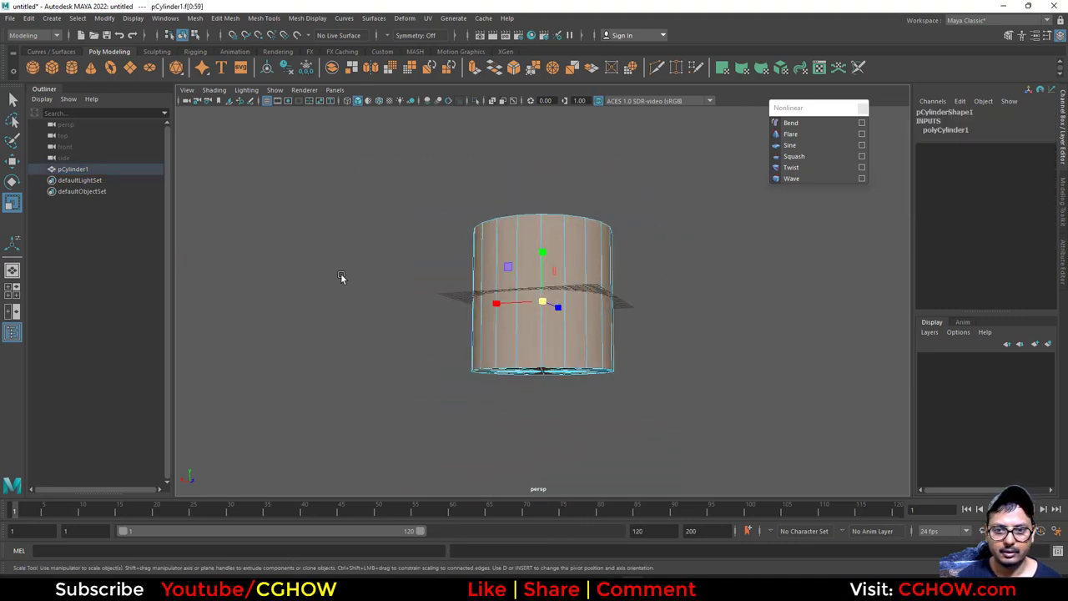
{"action": "left_click_drag", "start_coordinate": [629, 325], "coordinate": [634, 330], "text": "ctrl"}
{"action": "left_click_drag", "start_coordinate": [635, 329], "coordinate": [645, 369], "text": "alt"}
{"action": "key", "text": "Delete"}
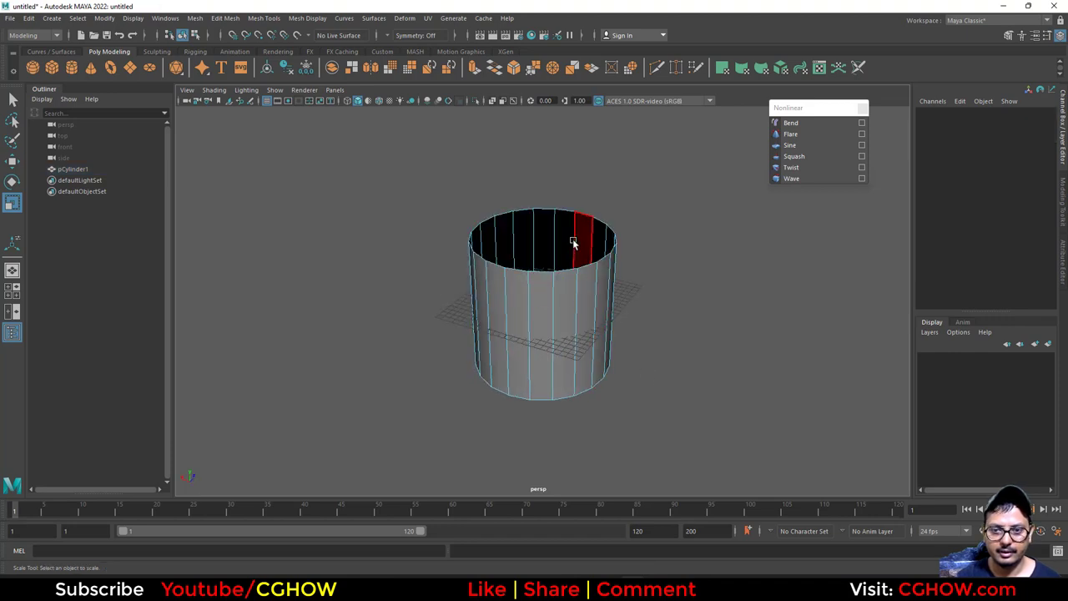
- Scale the tube's upper border edge loop inward to a single point to form a cone
{"action": "right_click_drag", "start_coordinate": [571, 231], "coordinate": [573, 211]}
{"action": "double_click", "coordinate": [559, 272]}
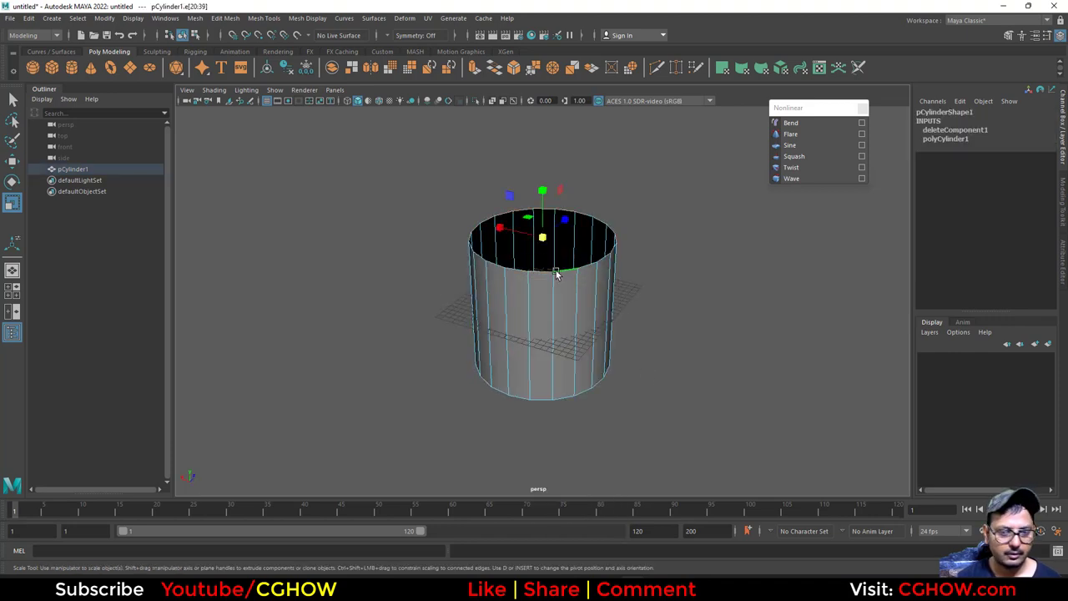
{"action": "left_click_drag", "start_coordinate": [543, 240], "coordinate": [435, 301]}
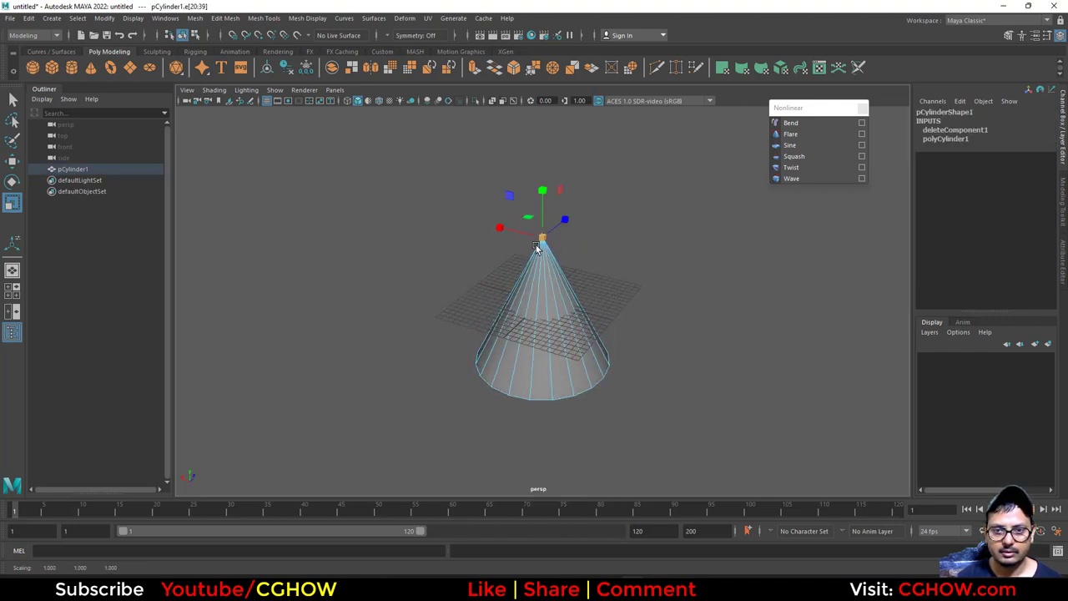
{"action": "left_click_drag", "start_coordinate": [537, 248], "coordinate": [539, 242]}
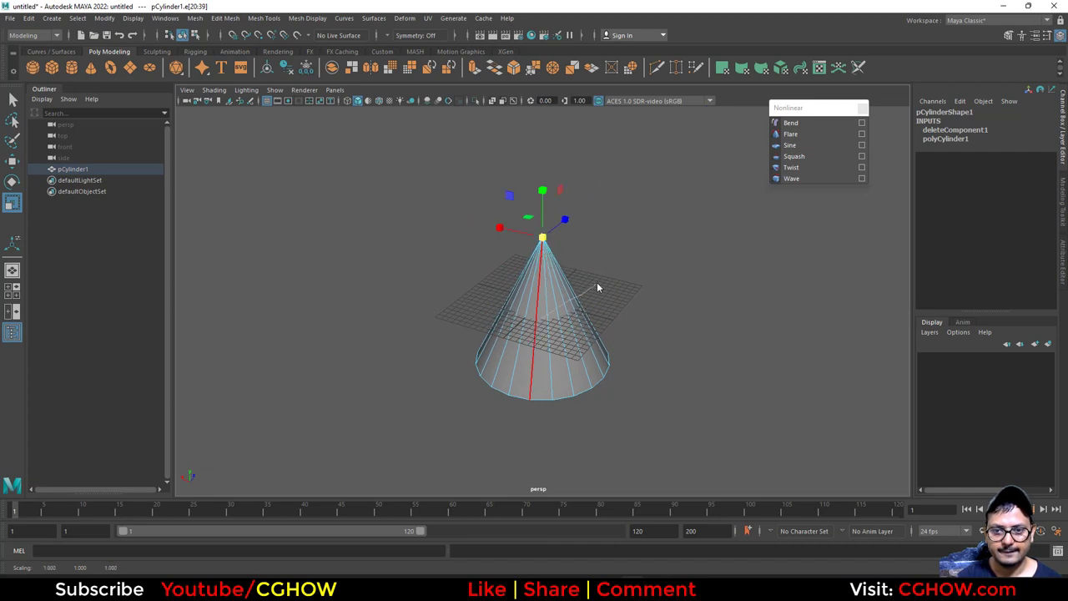
- Insert multiple evenly spaced horizontal edge loops along the cone, undoing the first single-loop attempt, and close the tool settings
{"action": "right_click_drag", "start_coordinate": [538, 297], "coordinate": [519, 310]}
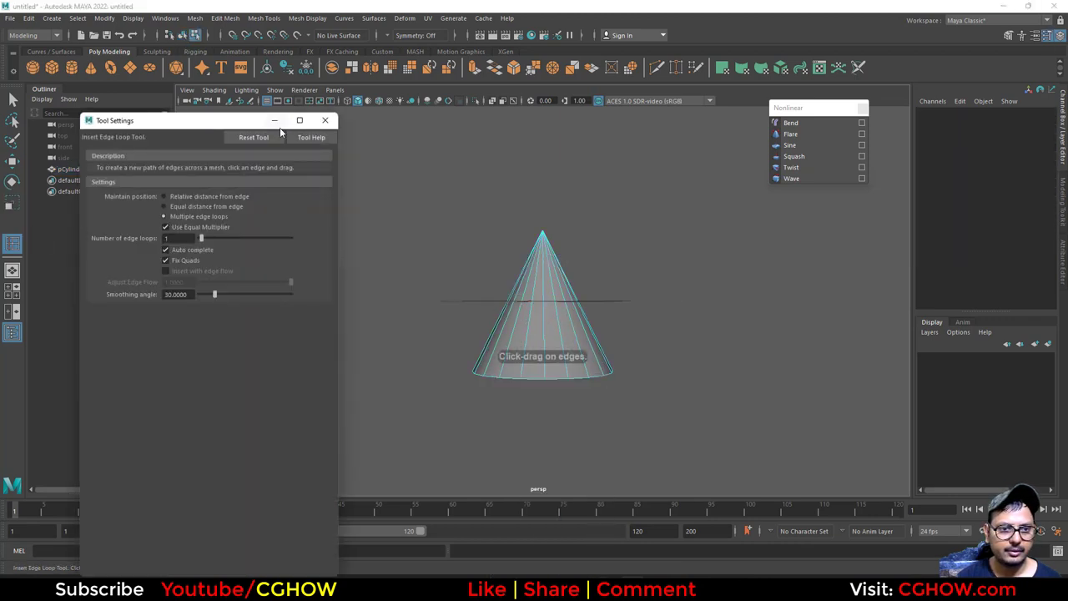
{"action": "left_click", "coordinate": [564, 340]}
{"action": "key", "text": "ctrl+z"}
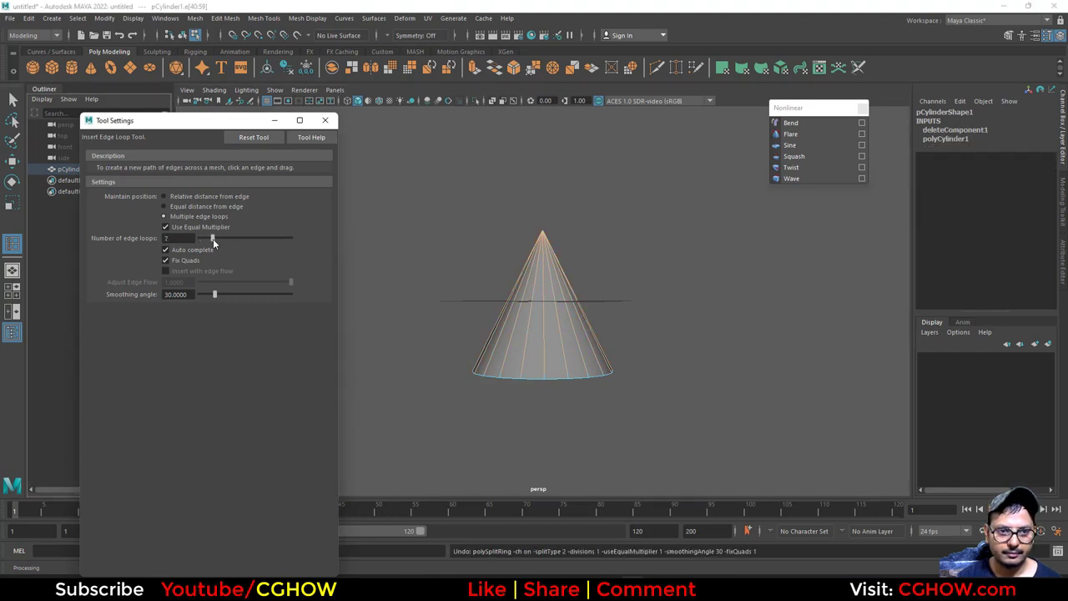
{"action": "left_click", "coordinate": [546, 326]}
{"action": "left_click_drag", "start_coordinate": [520, 364], "coordinate": [348, 248], "text": "alt"}
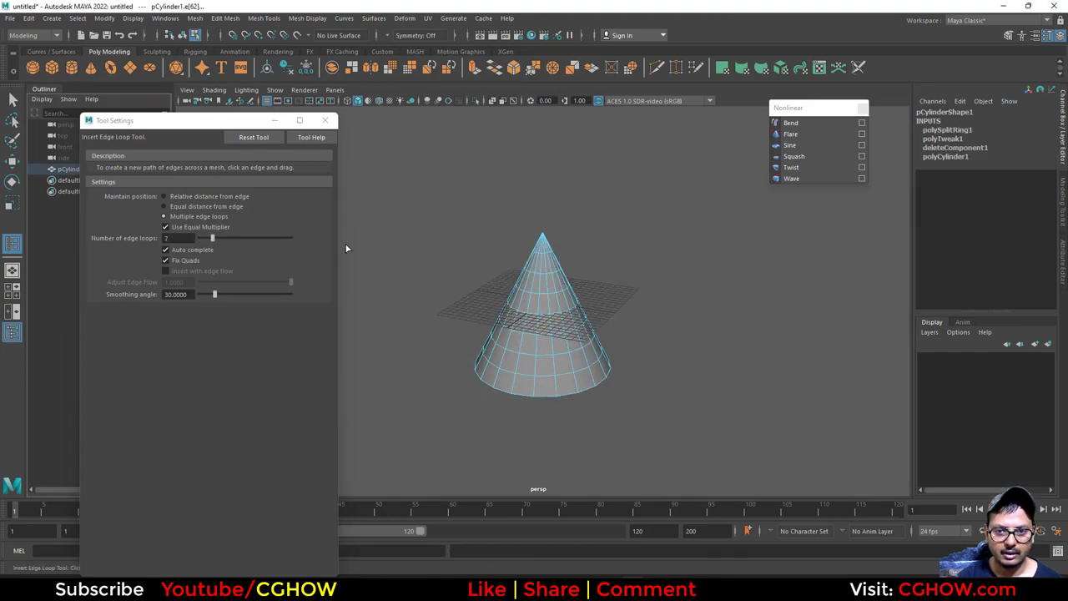
{"action": "left_click", "coordinate": [324, 120]}
{"action": "left_click", "coordinate": [580, 267]}
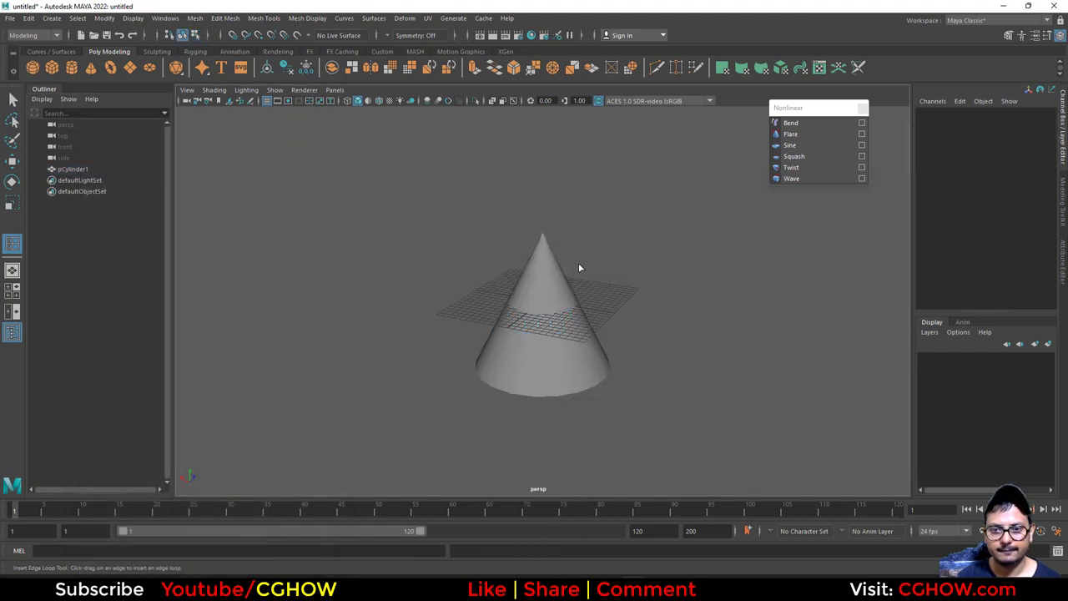
- Normalize all of the cone's UVs so they fill the 0–1 UV space, and close the UV Editor
{"action": "left_click", "coordinate": [568, 333]}
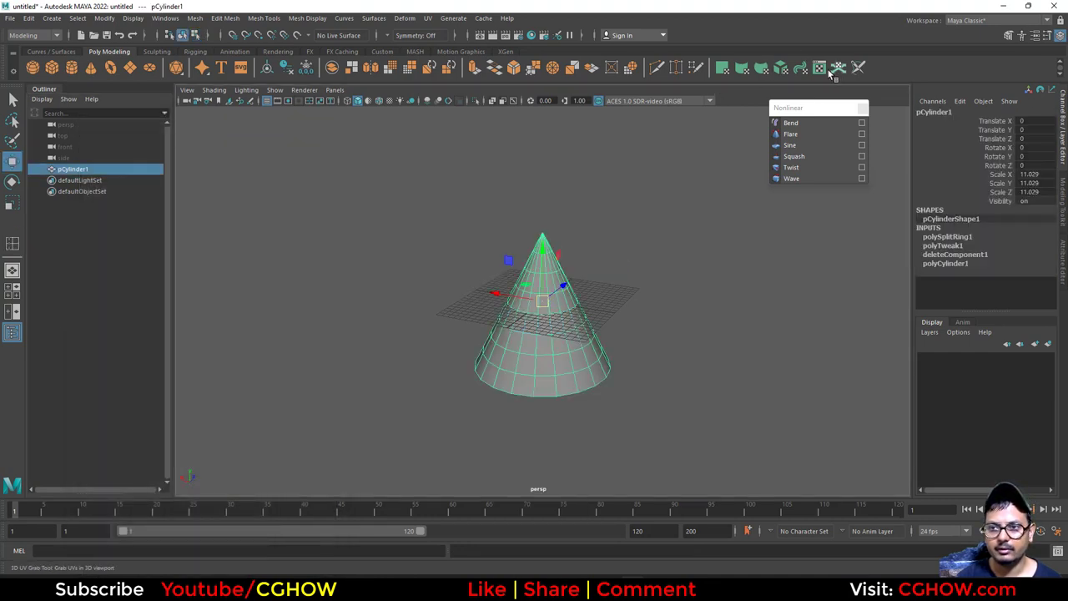
{"action": "left_click", "coordinate": [833, 70]}
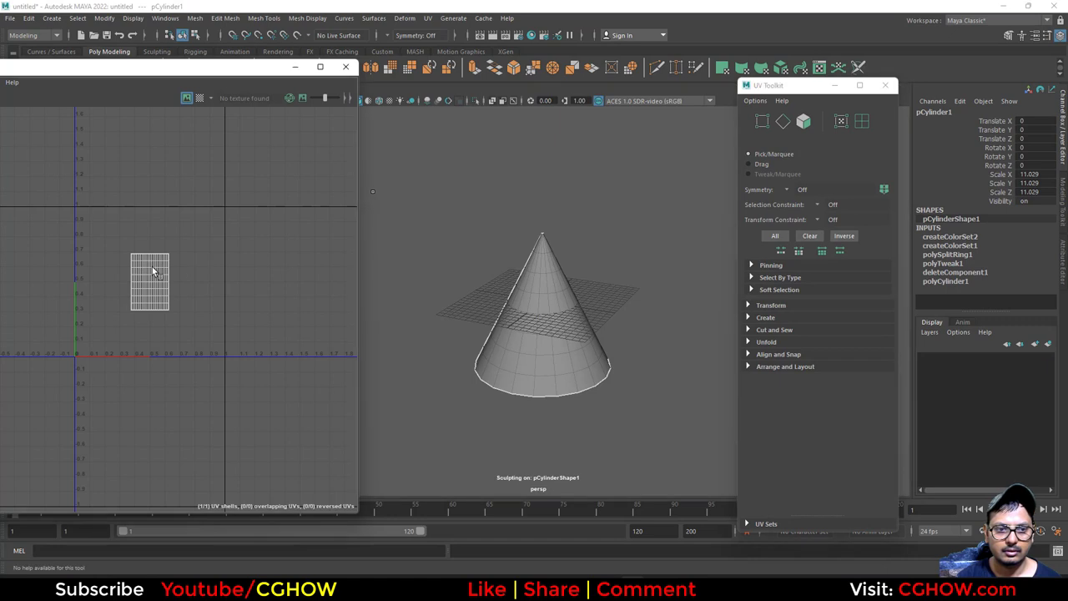
{"action": "right_click", "coordinate": [152, 266]}
{"action": "left_click", "coordinate": [201, 268]}
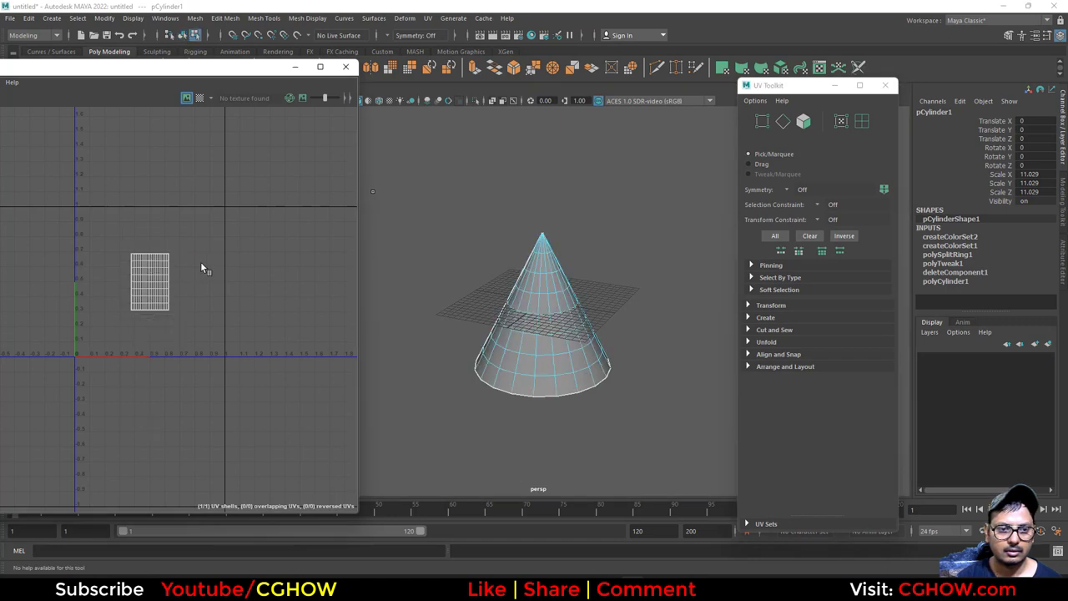
{"action": "double_click", "coordinate": [153, 269]}
{"action": "right_click", "coordinate": [153, 268], "text": "shift"}
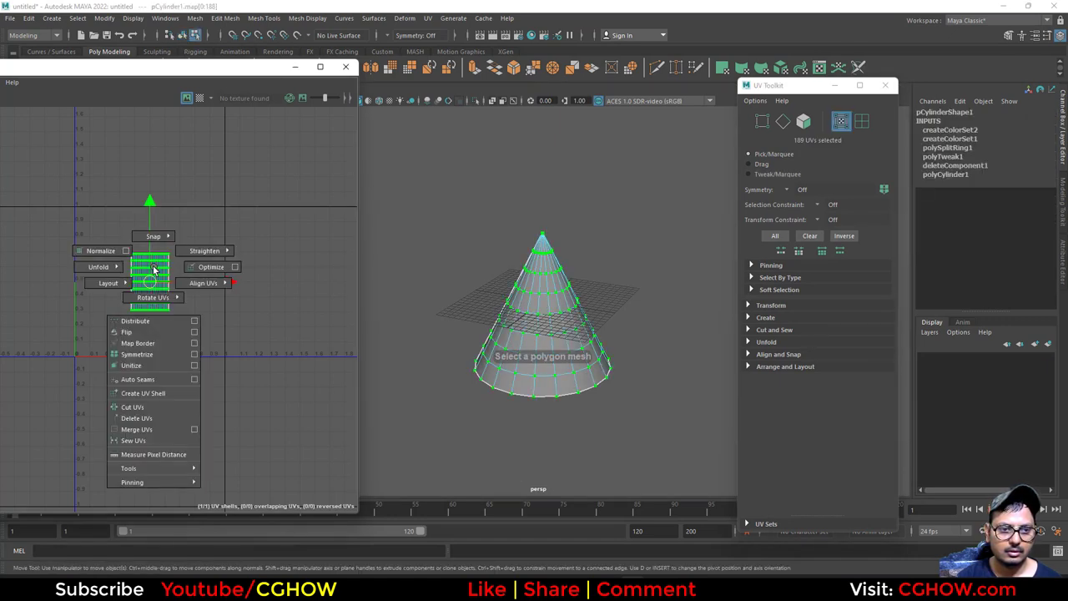
{"action": "left_click", "coordinate": [90, 255]}
{"action": "left_click", "coordinate": [347, 68]}
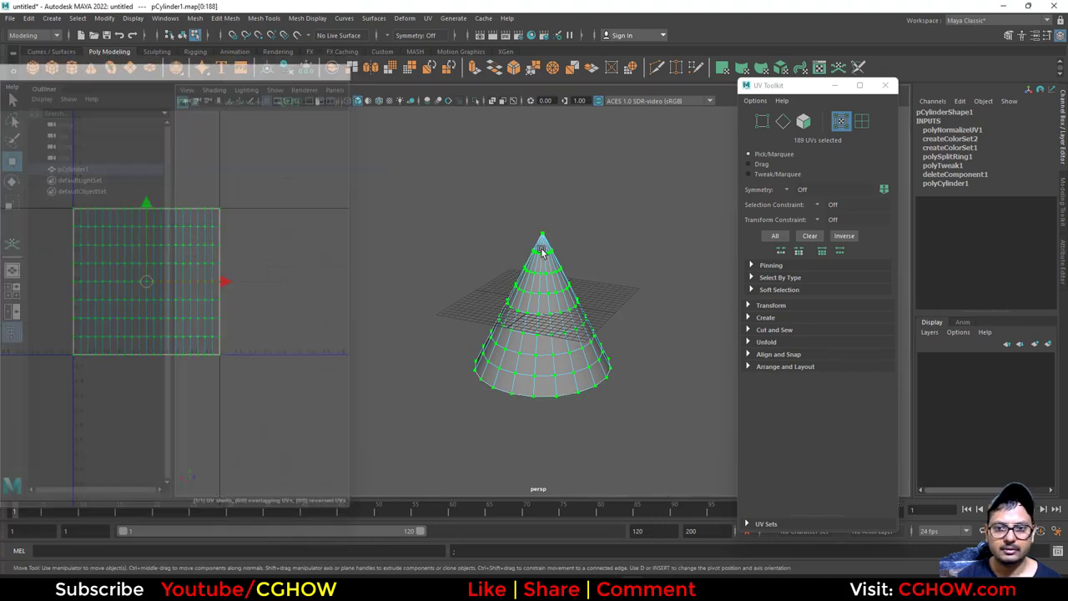
- Move all the cone's faces down until its tip sits at the origin pivot, and return to object mode
{"action": "right_click_drag", "start_coordinate": [542, 259], "coordinate": [594, 237]}
{"action": "right_click_drag", "start_coordinate": [543, 264], "coordinate": [544, 338]}
{"action": "double_click", "coordinate": [545, 287]}
{"action": "left_click_drag", "start_coordinate": [545, 266], "coordinate": [547, 312]}
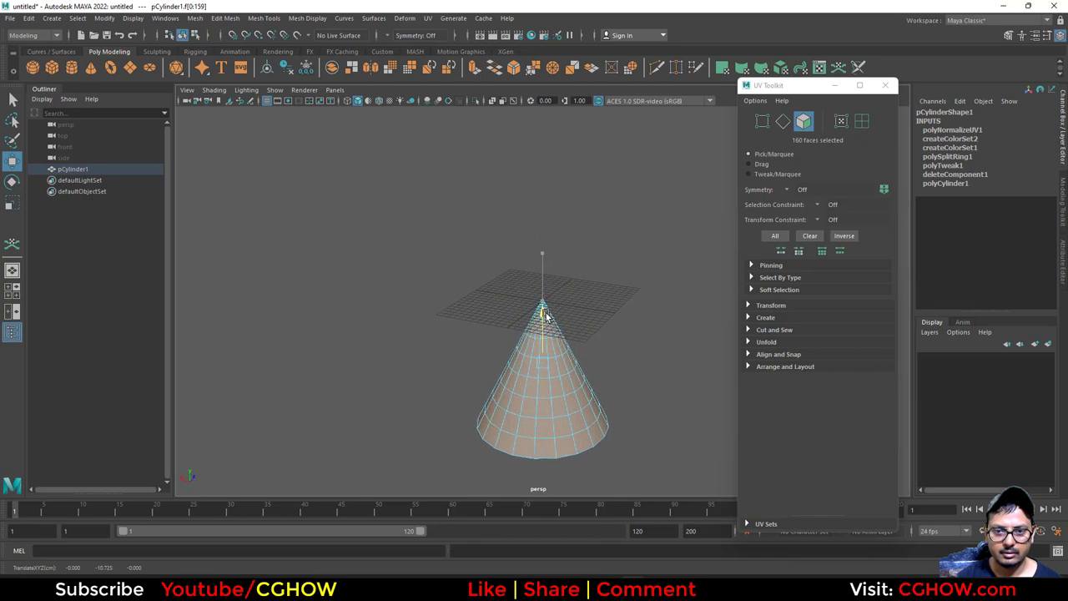
{"action": "right_click_drag", "start_coordinate": [524, 347], "coordinate": [579, 267]}
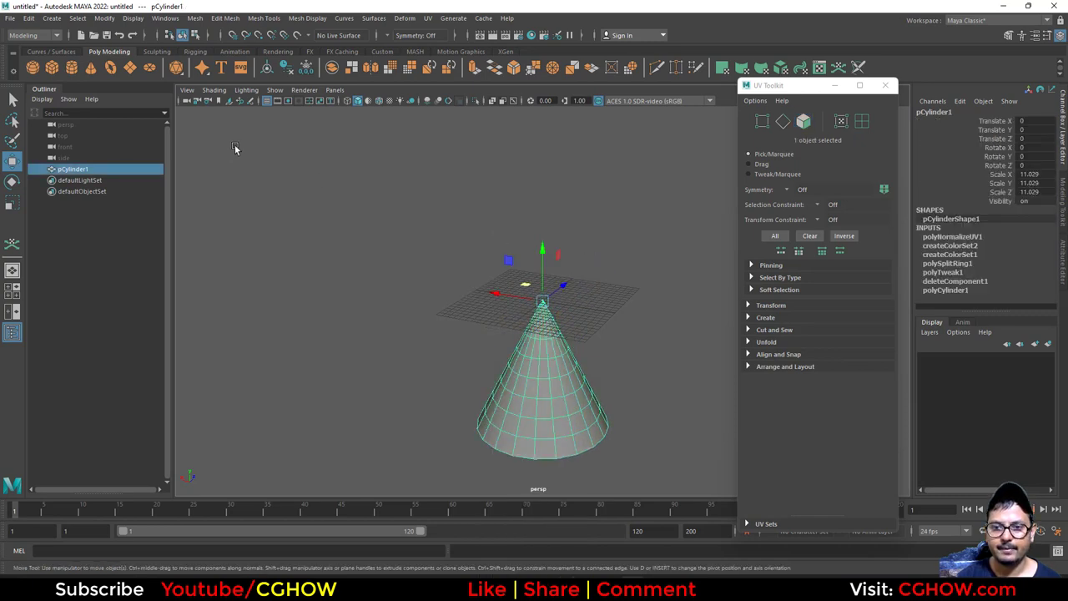
- Freeze the cone's transformations and export the selected mesh to the Desktop as the FBX file SM_Cone01
{"action": "left_click", "coordinate": [101, 20]}
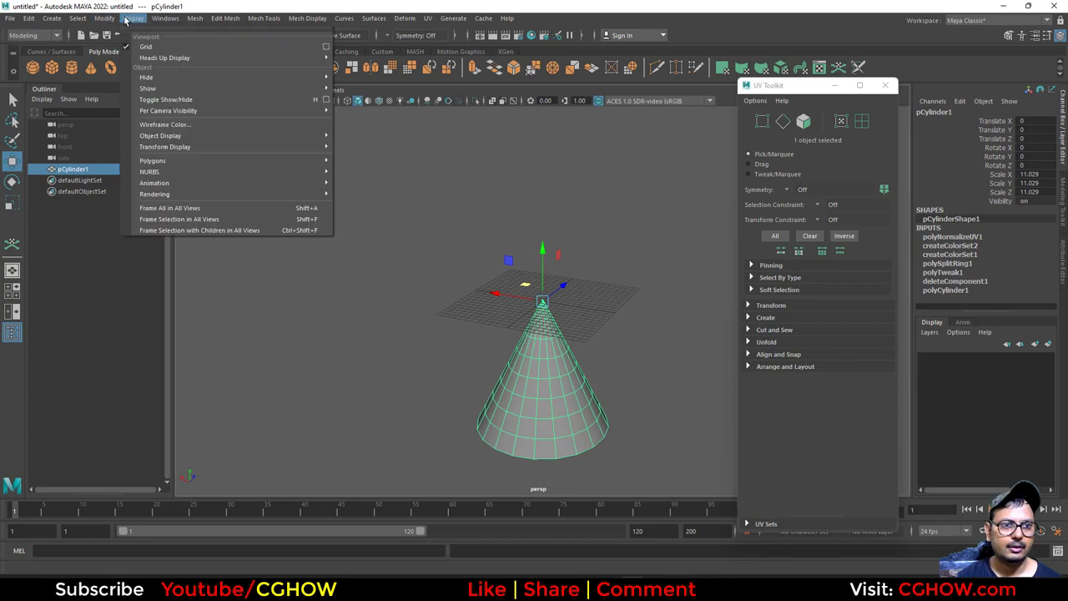
{"action": "left_click", "coordinate": [142, 62]}
{"action": "left_click", "coordinate": [10, 18]}
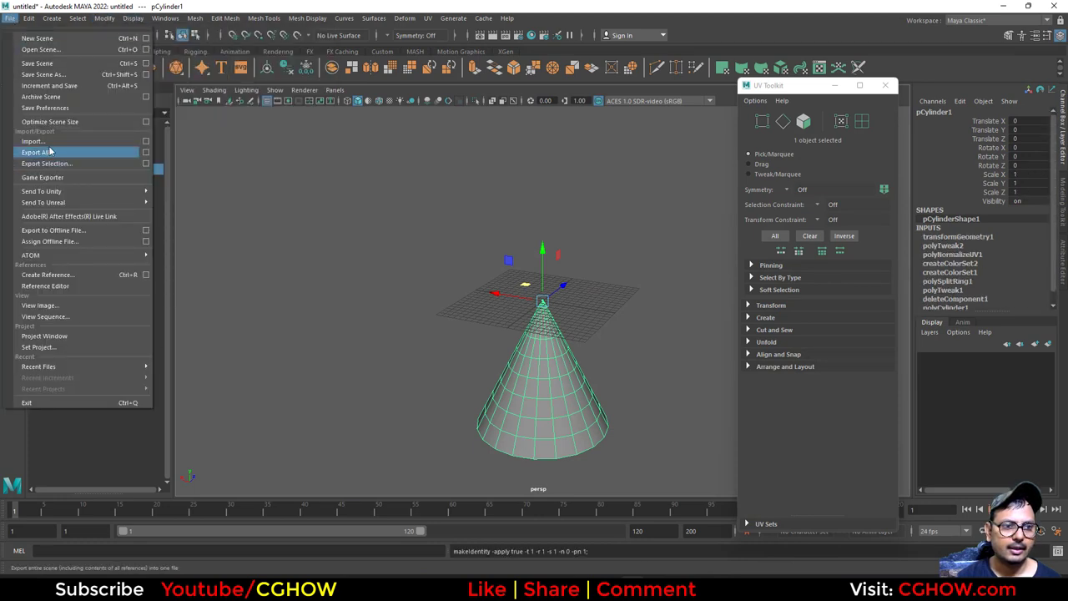
{"action": "left_click", "coordinate": [47, 163]}
{"action": "left_click", "coordinate": [140, 175]}
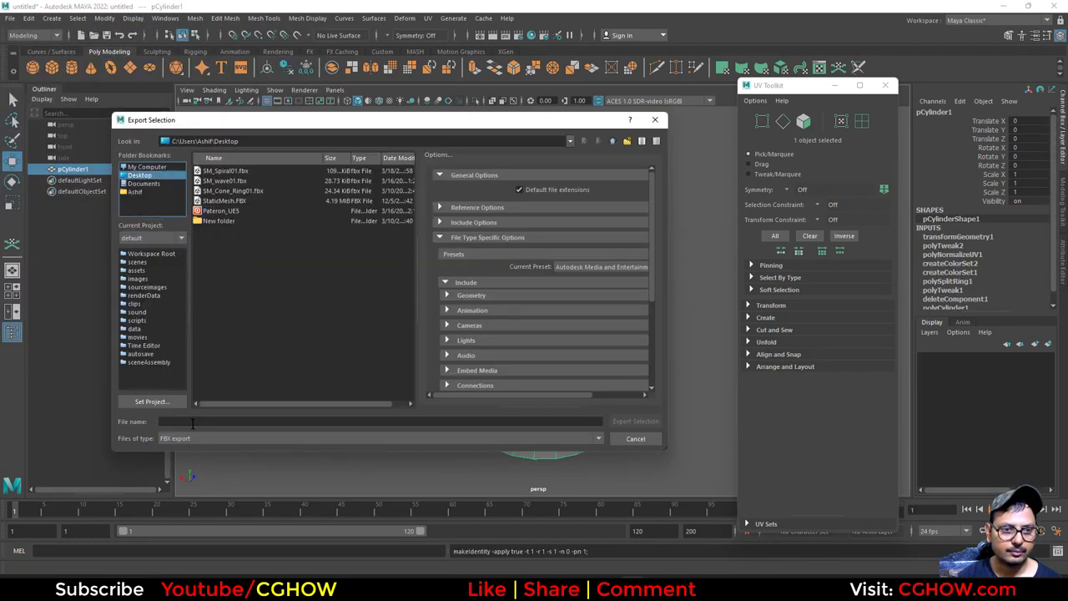
{"action": "left_click", "coordinate": [196, 423]}
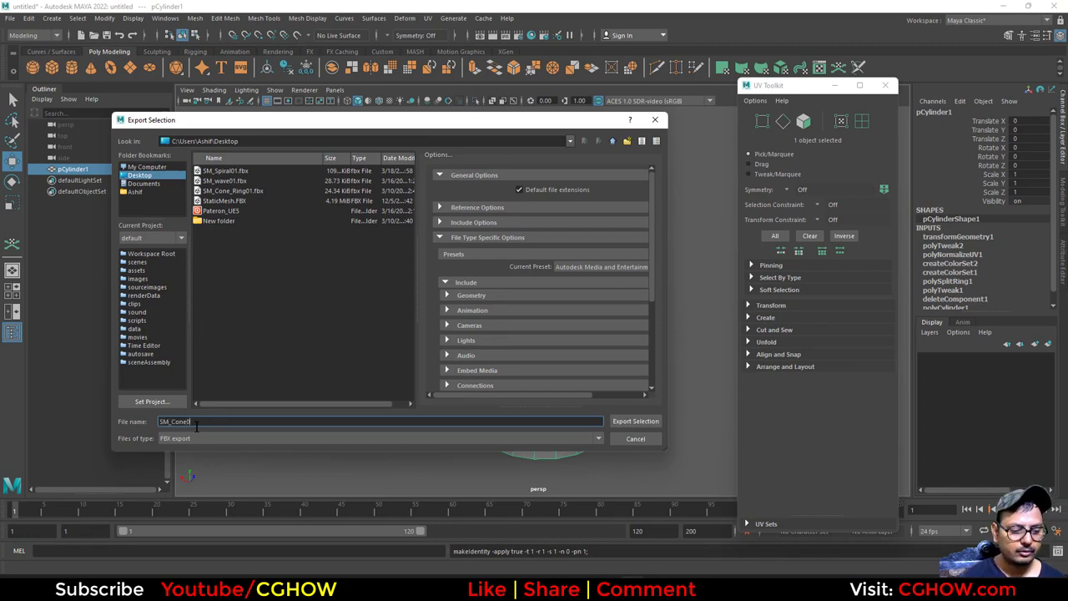
{"action": "key", "text": "Return"}
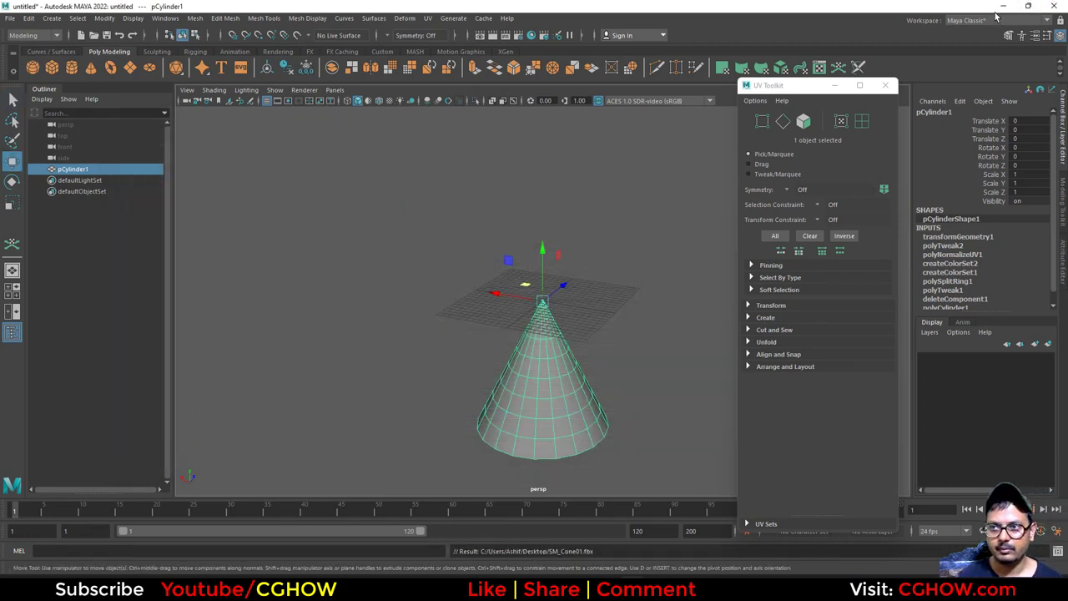
- Switch to Unreal Engine and import SM_Cone01.fbx from the Desktop into the hit_spiral folder, closing the import log
{"action": "left_click", "coordinate": [1002, 8]}
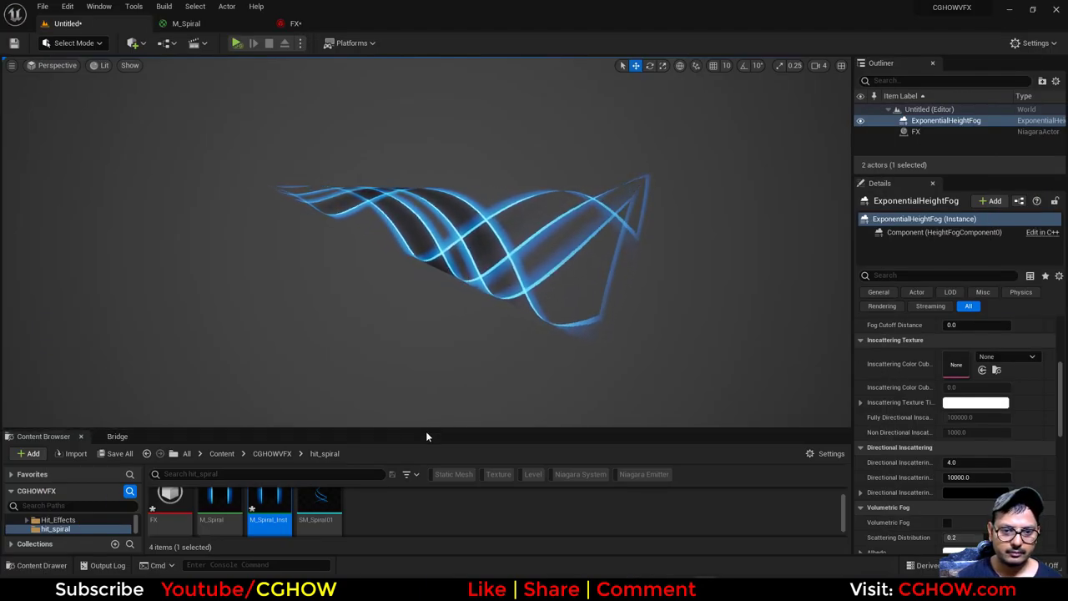
{"action": "left_click_drag", "start_coordinate": [429, 422], "coordinate": [430, 384]}
{"action": "right_click", "coordinate": [442, 488]}
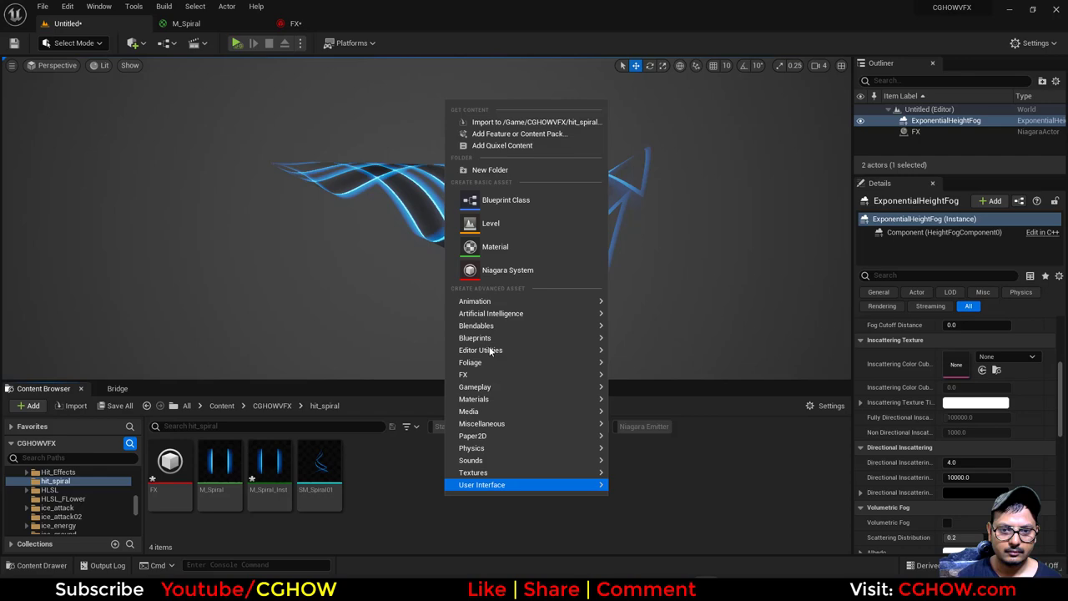
{"action": "left_click", "coordinate": [500, 123]}
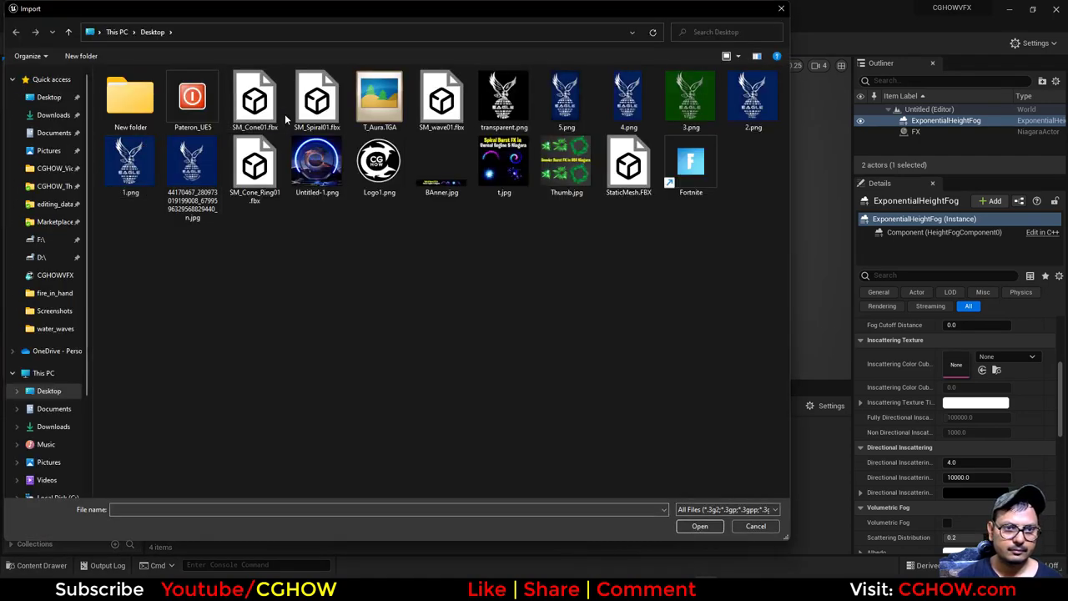
{"action": "left_click", "coordinate": [268, 117]}
{"action": "double_click", "coordinate": [269, 117]}
{"action": "left_click", "coordinate": [552, 503]}
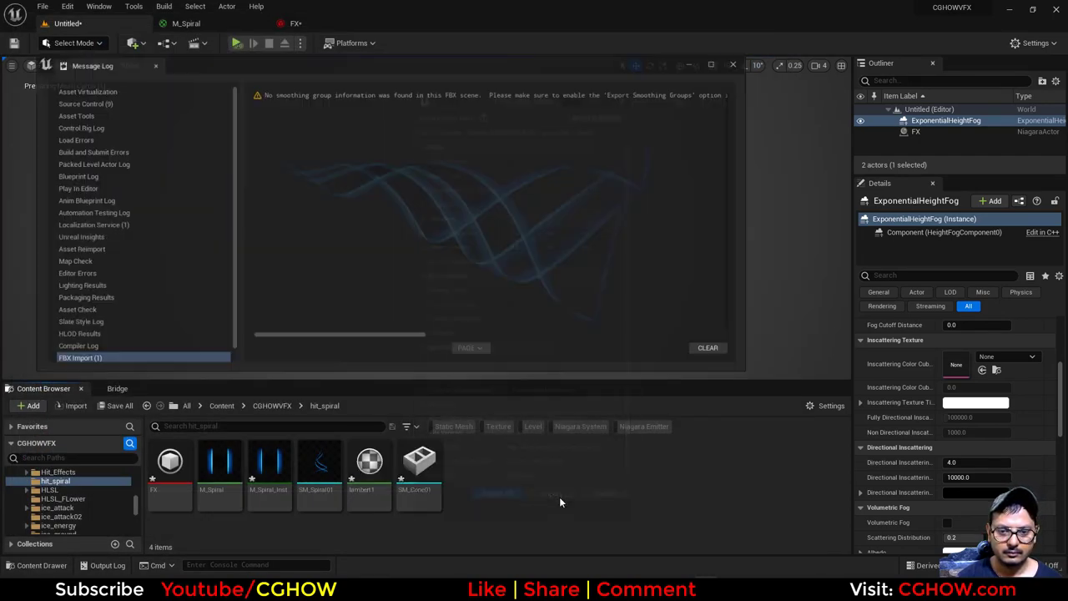
{"action": "left_click", "coordinate": [753, 56]}
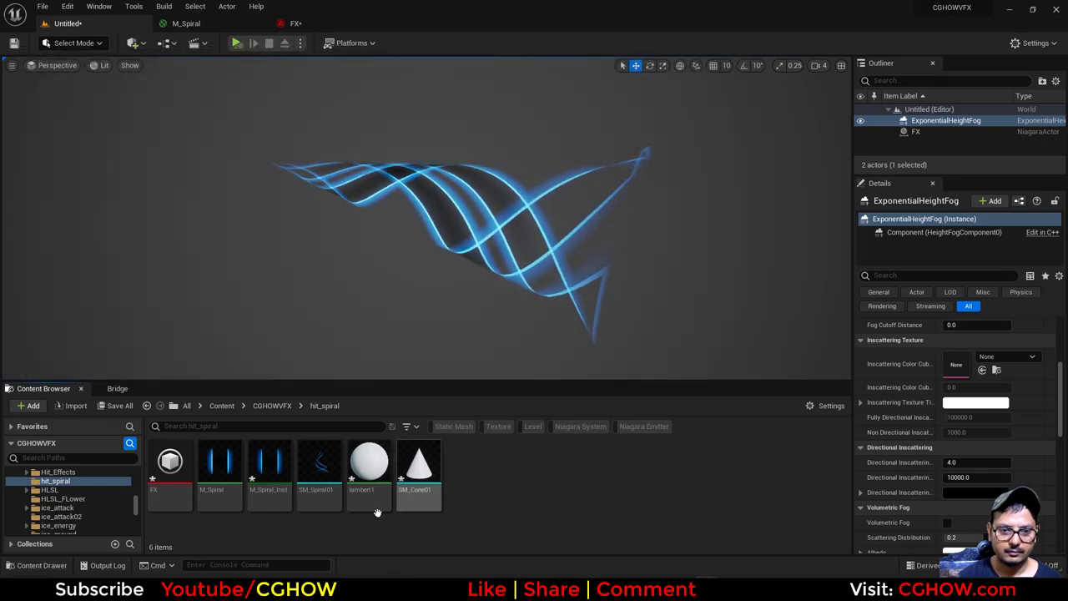
- Rename the imported lambert1 material as m_cone
{"action": "left_click", "coordinate": [370, 475]}
{"action": "key", "text": "F2"}
{"action": "type", "text": "m_cone"}
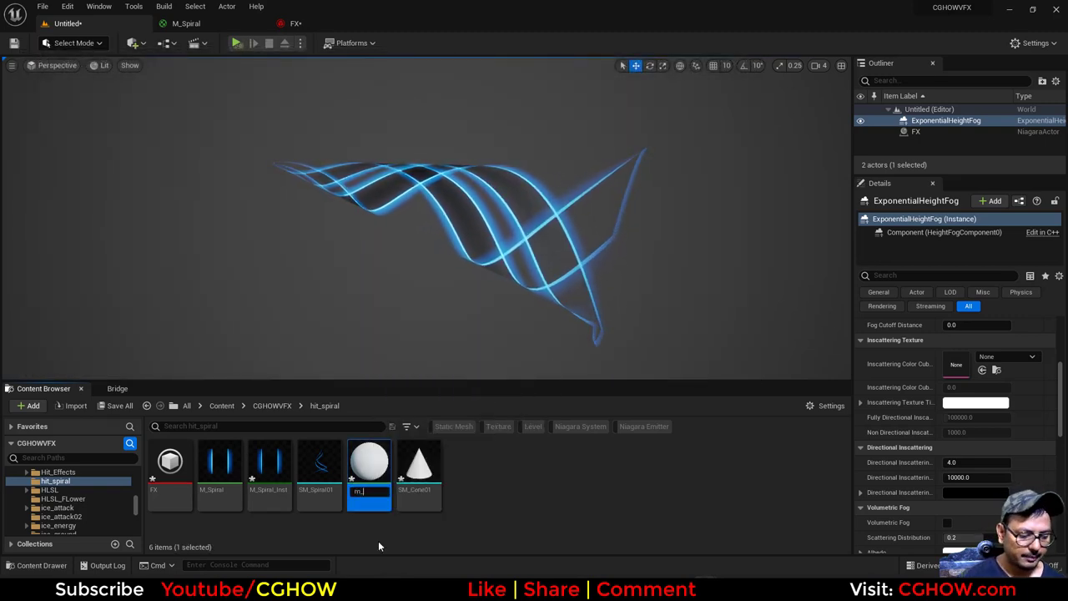
{"action": "key", "text": "Return"}
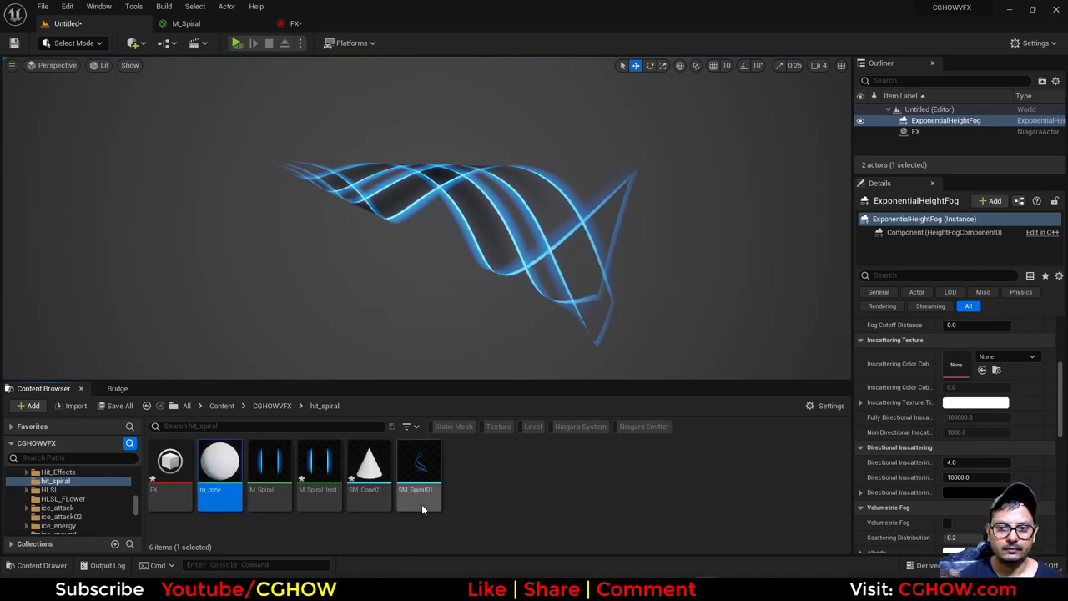
- Open the m_cone material and use the SM_Cone01 mesh as its preview shape
{"action": "double_click", "coordinate": [230, 489]}
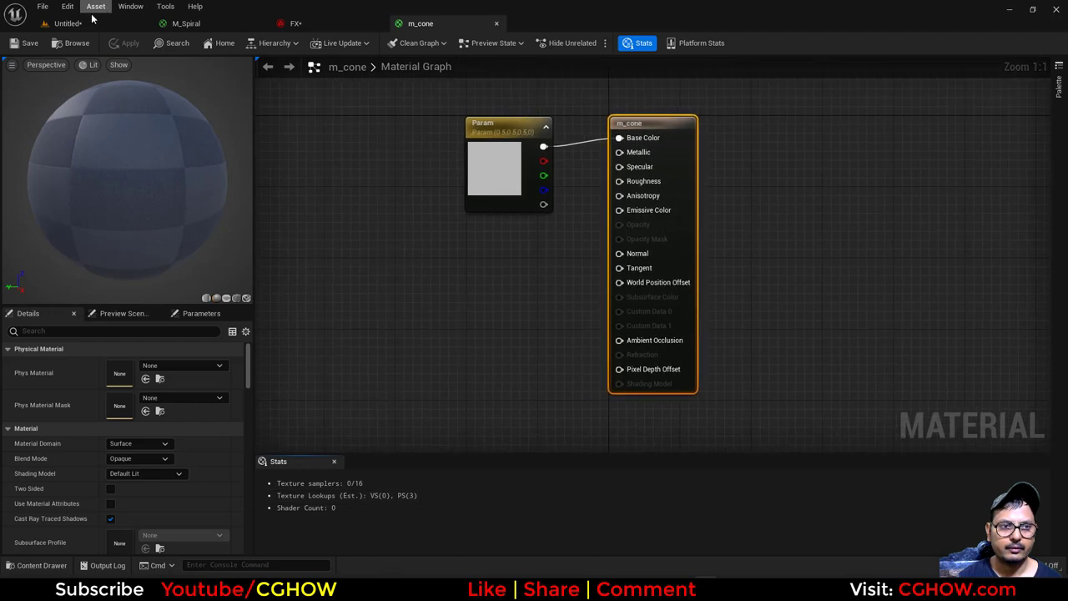
{"action": "left_click", "coordinate": [65, 24]}
{"action": "left_click", "coordinate": [413, 23]}
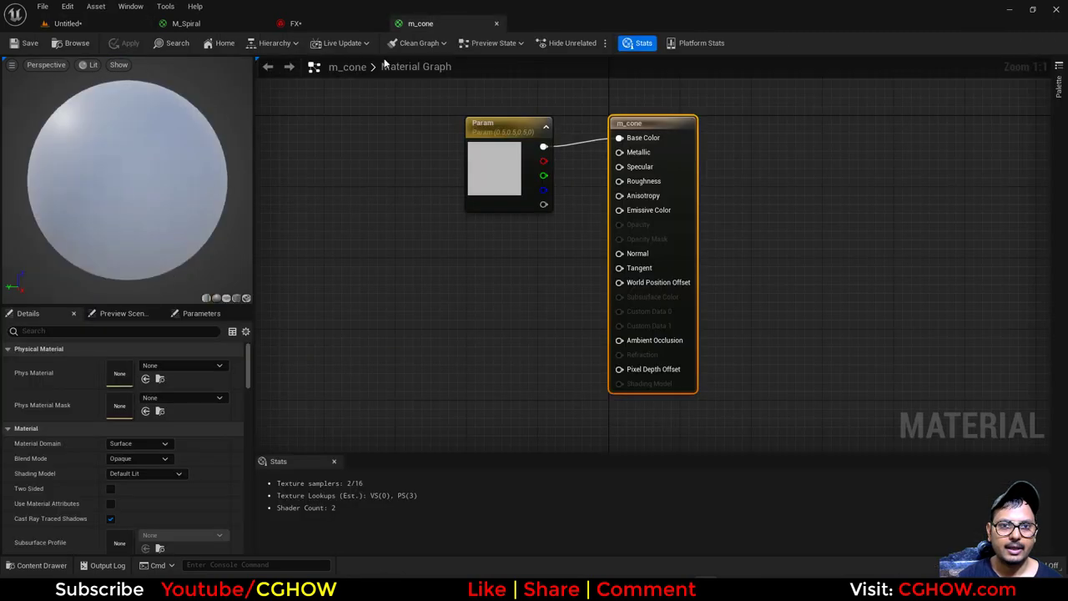
{"action": "left_click", "coordinate": [236, 298]}
- Save all modified assets, storing the level in the hit_spiral folder under the name map
{"action": "left_click", "coordinate": [65, 24]}
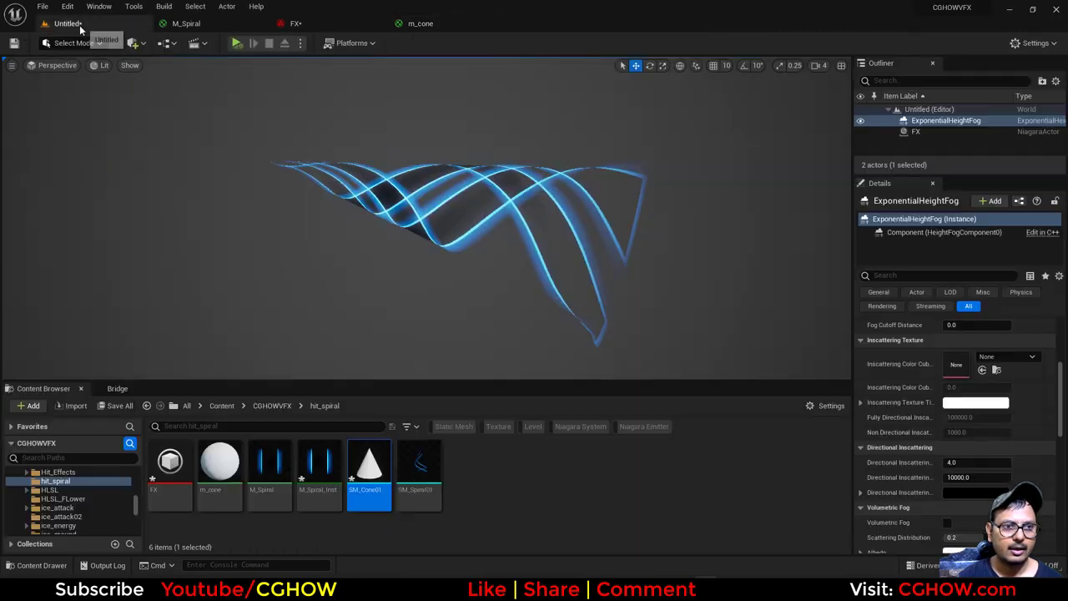
{"action": "left_click", "coordinate": [121, 407]}
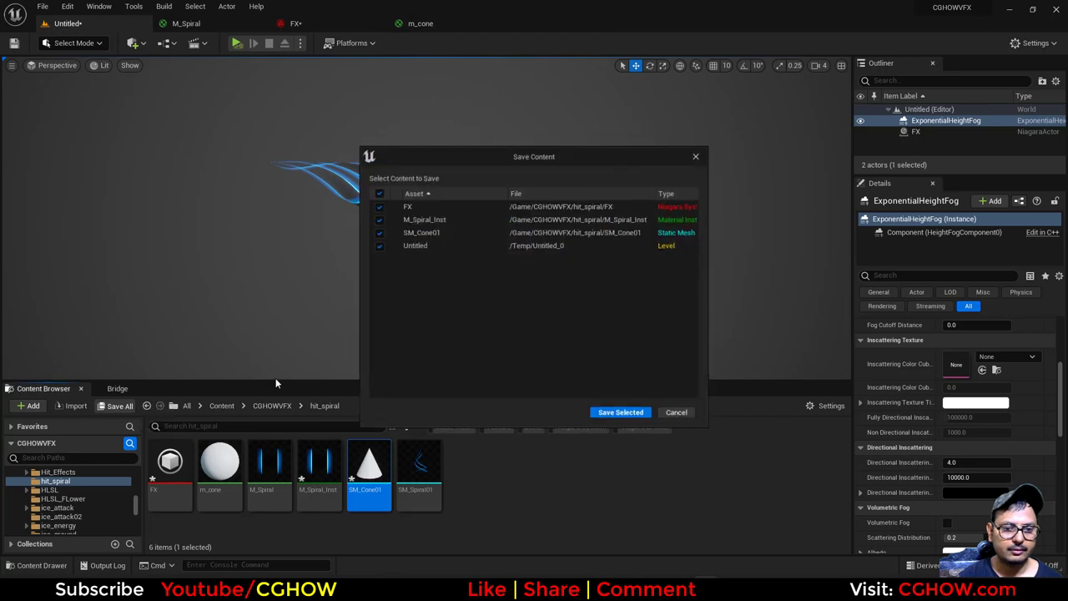
{"action": "left_click", "coordinate": [618, 415]}
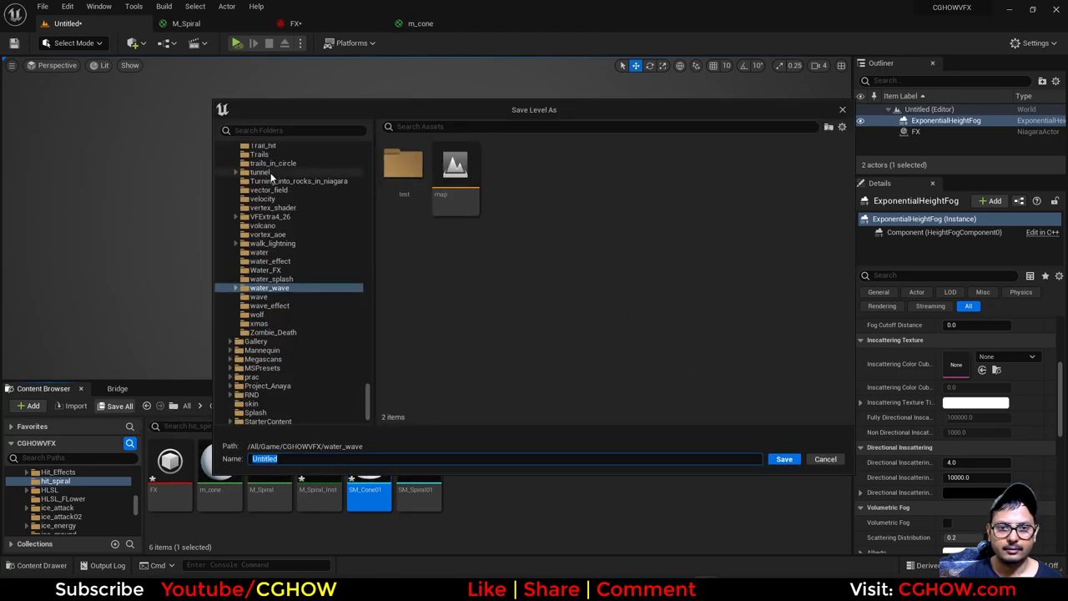
{"action": "scroll", "coordinate": [330, 274], "scroll_direction": "up", "scroll_amount": 2}
{"action": "left_click_drag", "start_coordinate": [367, 386], "coordinate": [385, 147]}
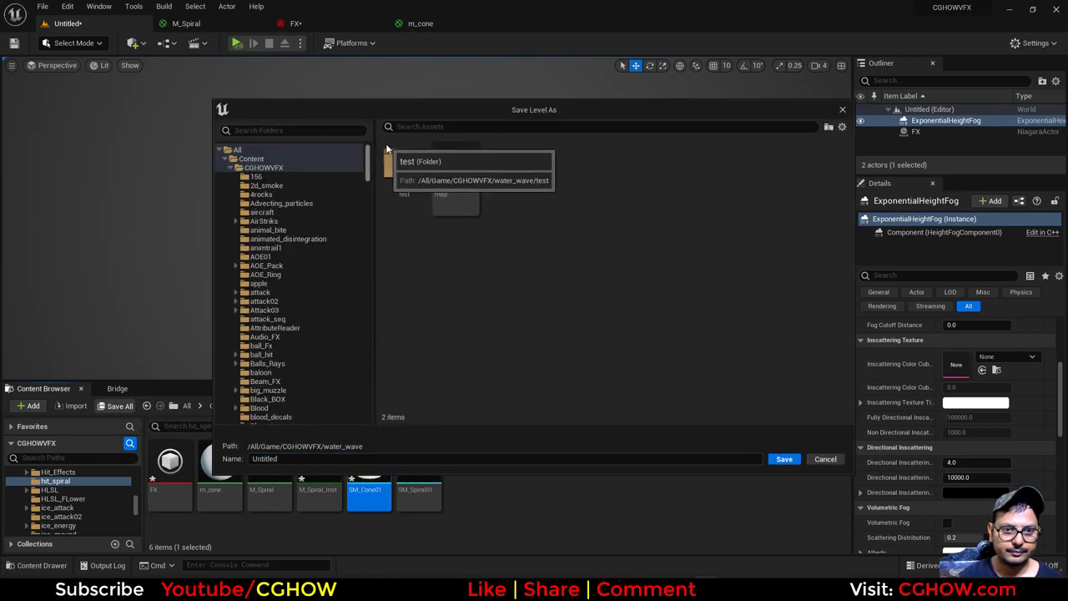
{"action": "left_click", "coordinate": [258, 168]}
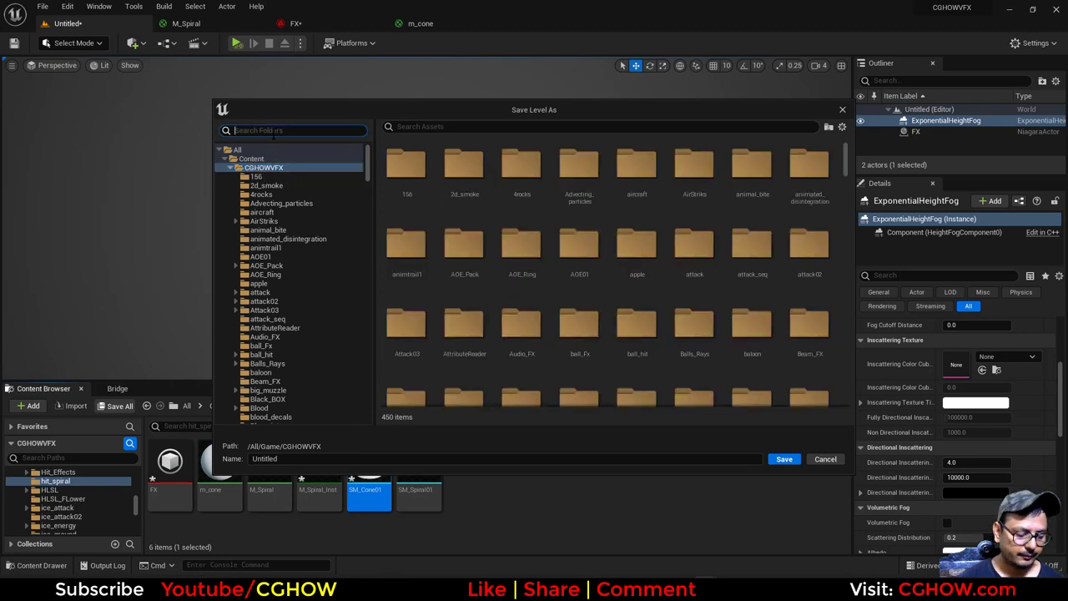
{"action": "left_click", "coordinate": [273, 134]}
{"action": "type", "text": "hit_sp"}
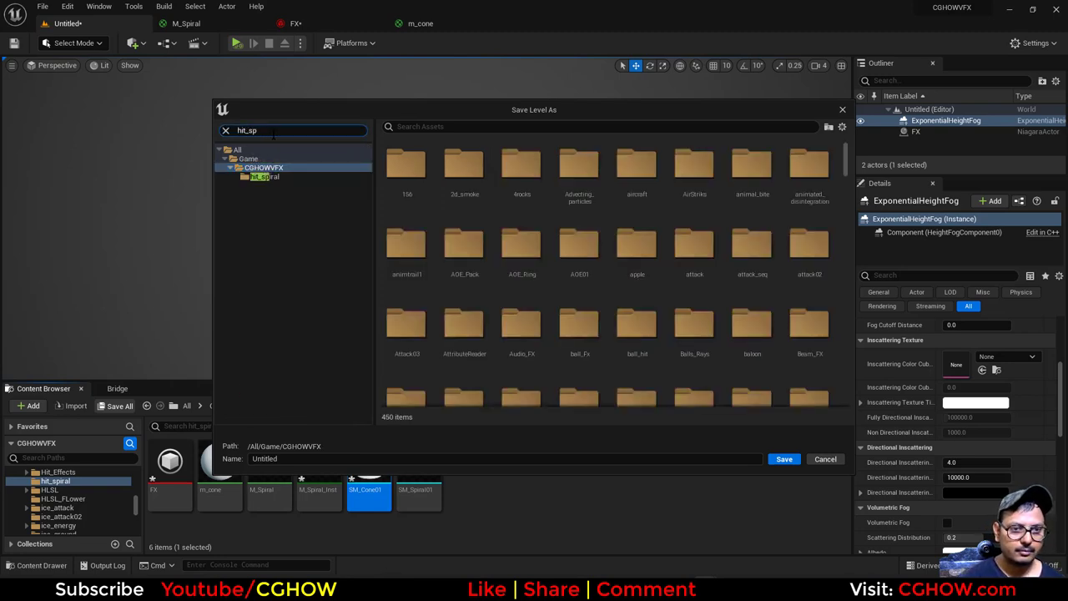
{"action": "left_click", "coordinate": [269, 177]}
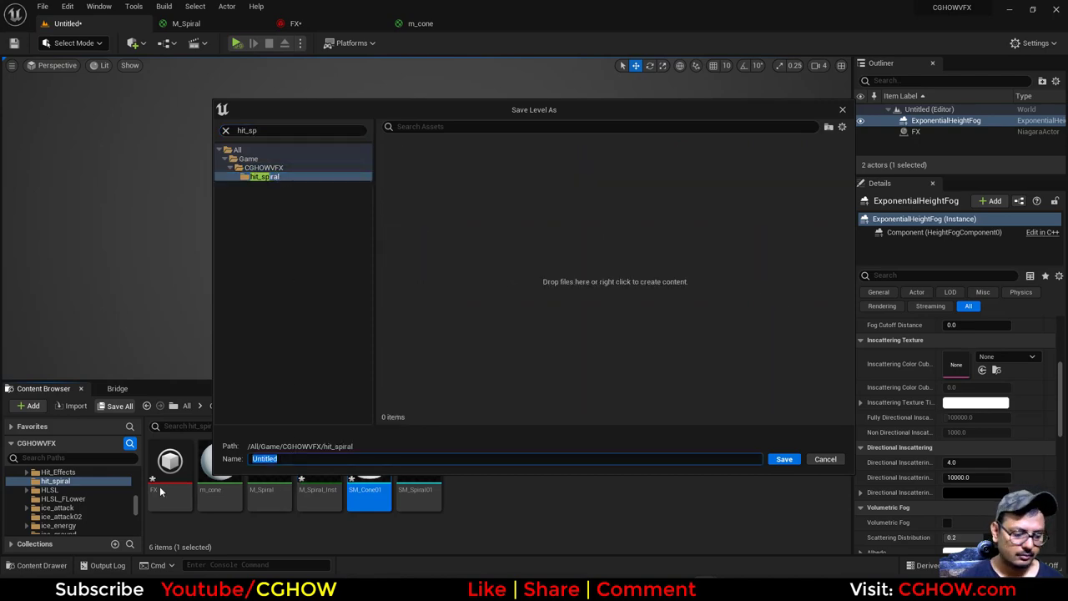
{"action": "type", "text": "map"}
{"action": "key", "text": "Return"}
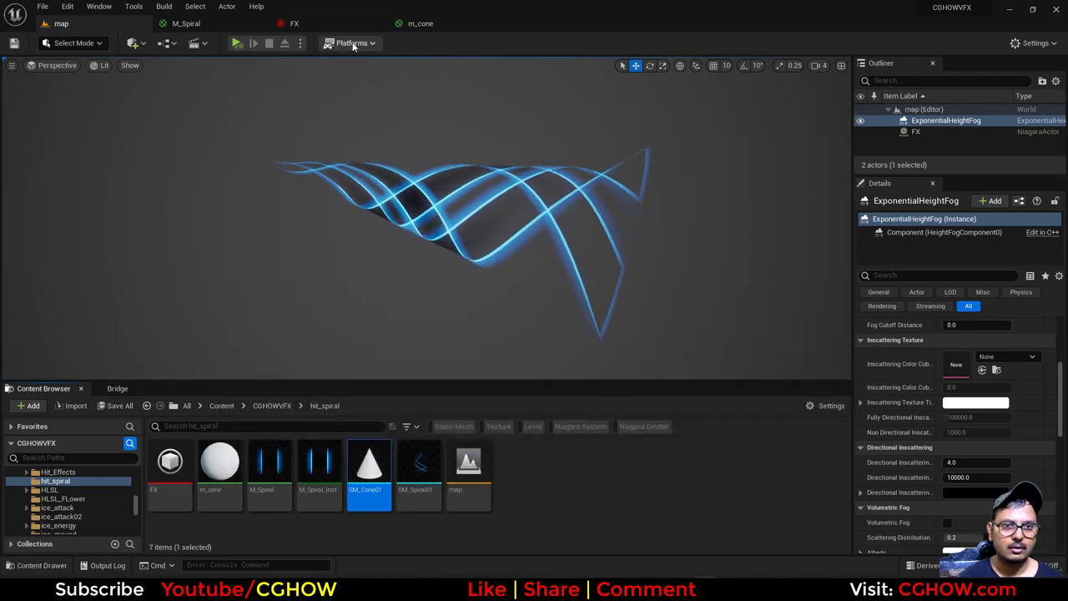
- Check the reference image in the browser, return to the m_cone material and delete its Param node
{"action": "left_click", "coordinate": [413, 26]}
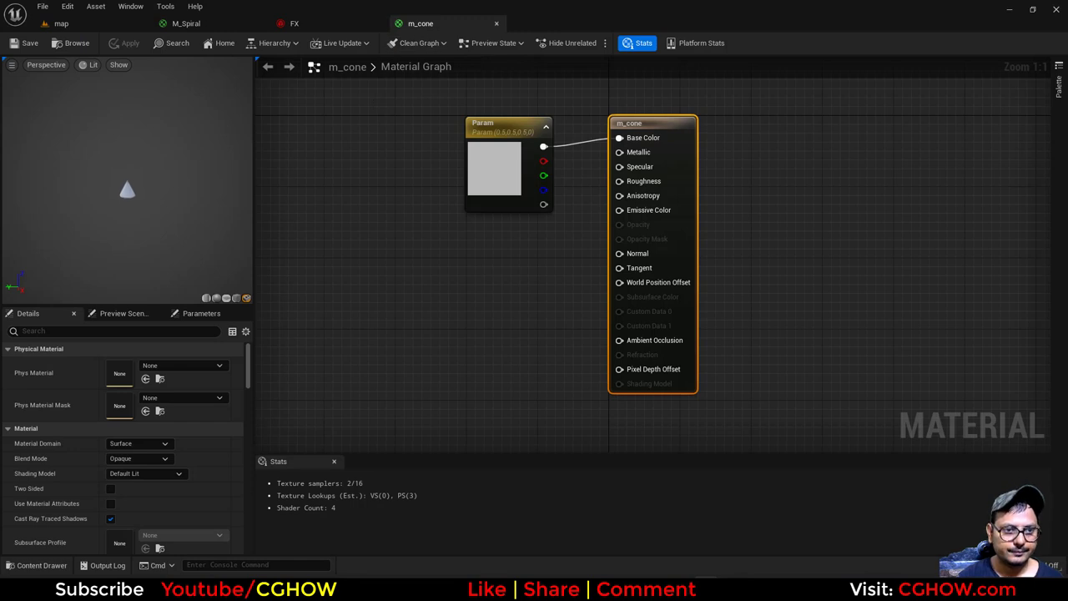
{"action": "key", "text": "alt+Tab"}
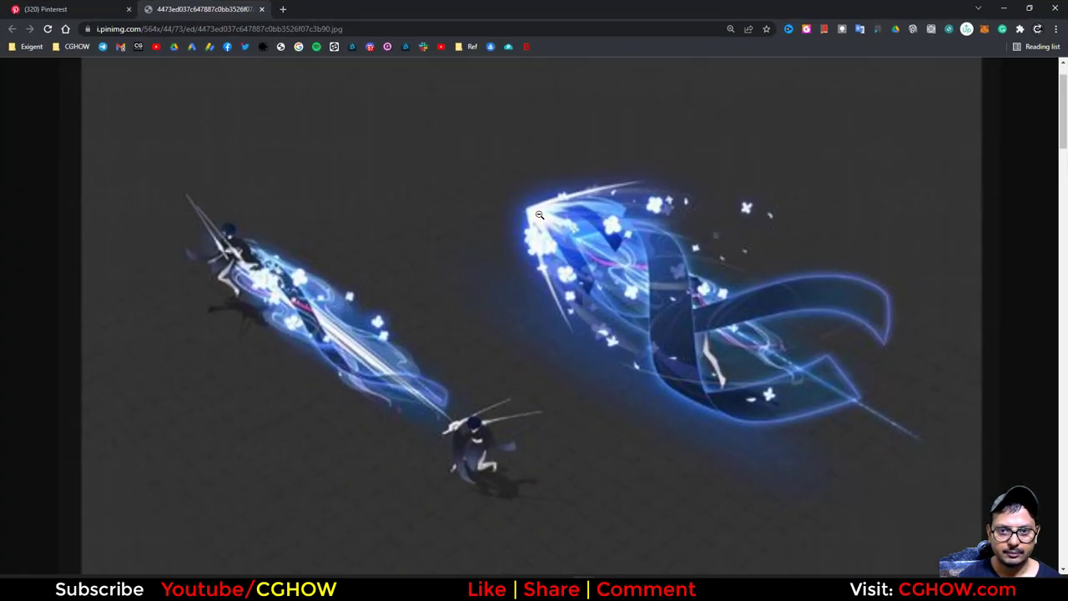
{"action": "left_click", "coordinate": [1004, 8]}
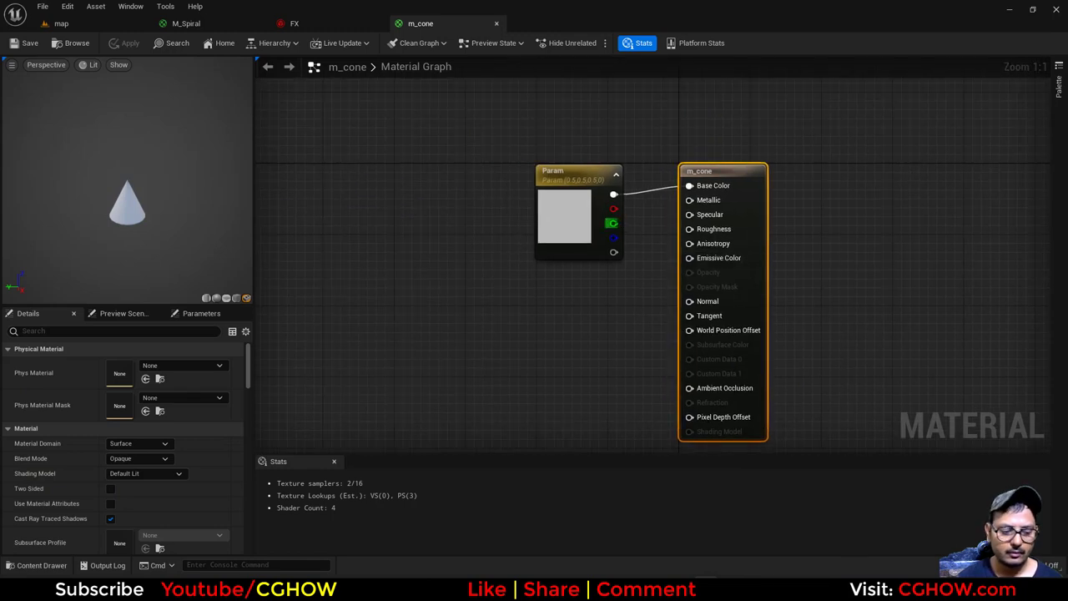
{"action": "left_click", "coordinate": [564, 215]}
{"action": "key", "text": "Delete"}
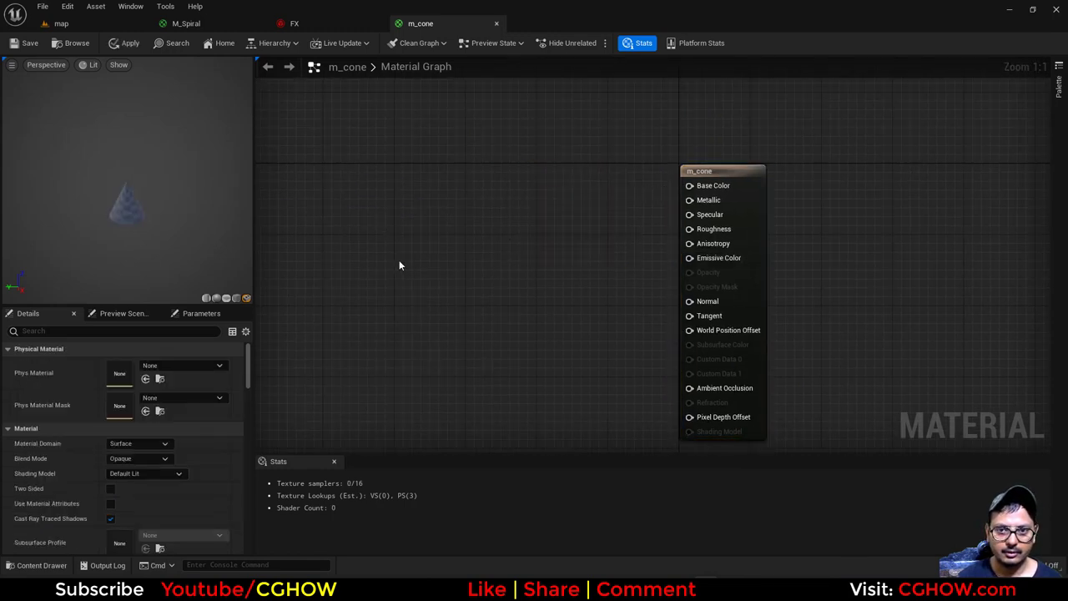
- Add a Texture Sample using T_Noise_Aura_01 and connect its red channel to the material's Emissive Color
{"action": "left_click", "coordinate": [372, 248]}
{"action": "left_click", "coordinate": [182, 455]}
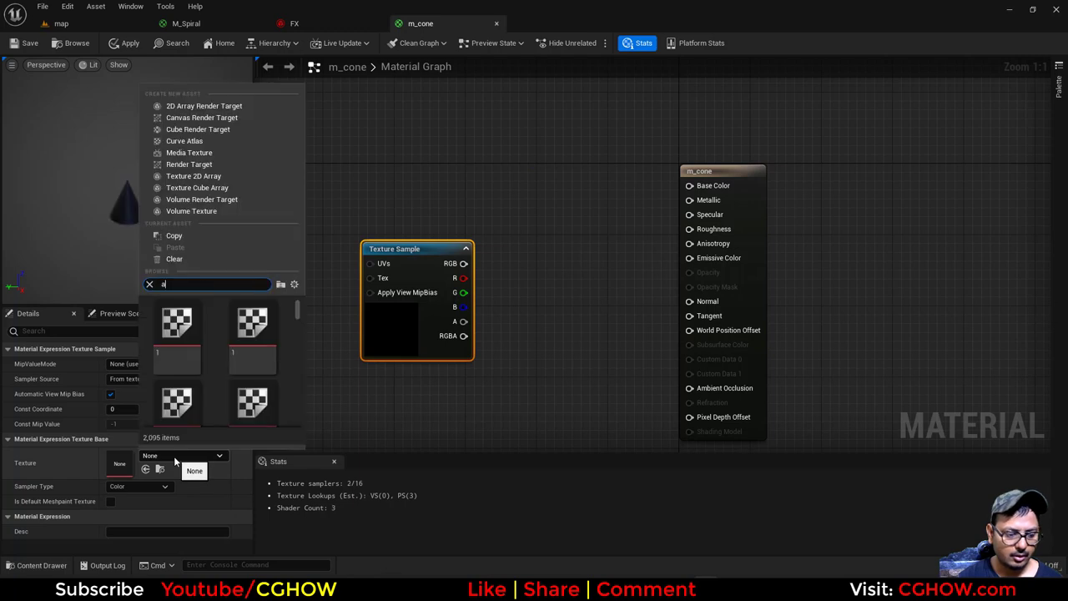
{"action": "type", "text": "aura"}
{"action": "scroll", "coordinate": [243, 401], "scroll_direction": "down", "scroll_amount": 5}
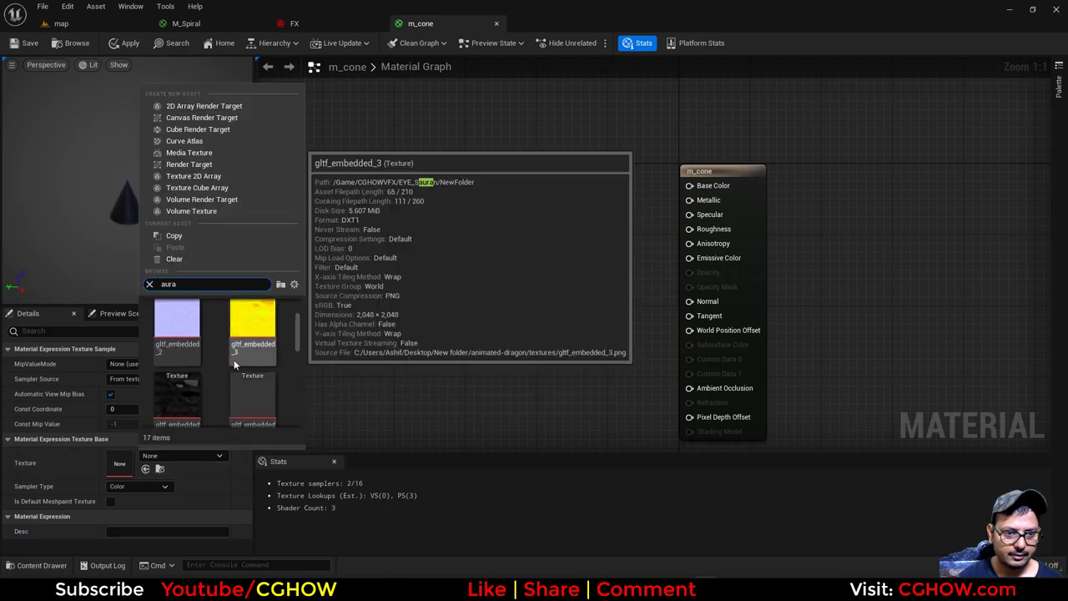
{"action": "left_click", "coordinate": [188, 407]}
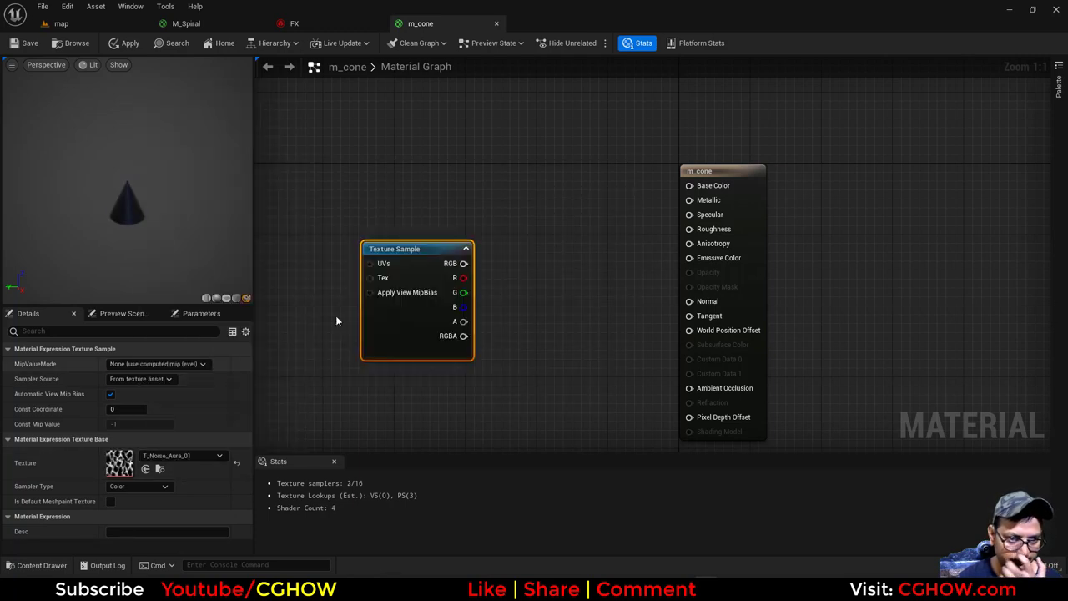
{"action": "left_click_drag", "start_coordinate": [473, 286], "coordinate": [691, 260]}
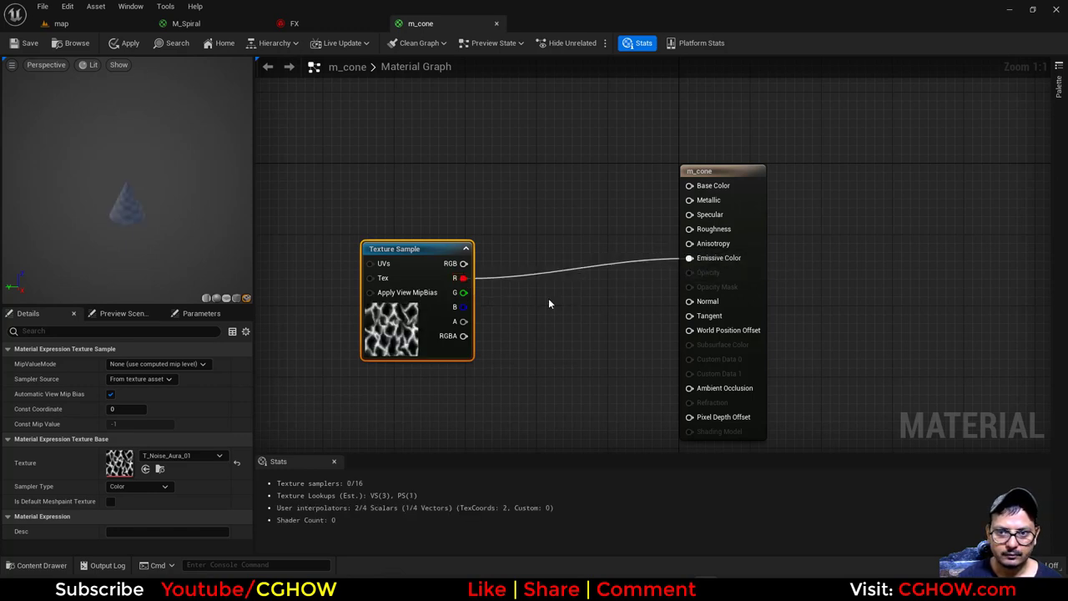
{"action": "left_click_drag", "start_coordinate": [369, 332], "coordinate": [366, 308]}
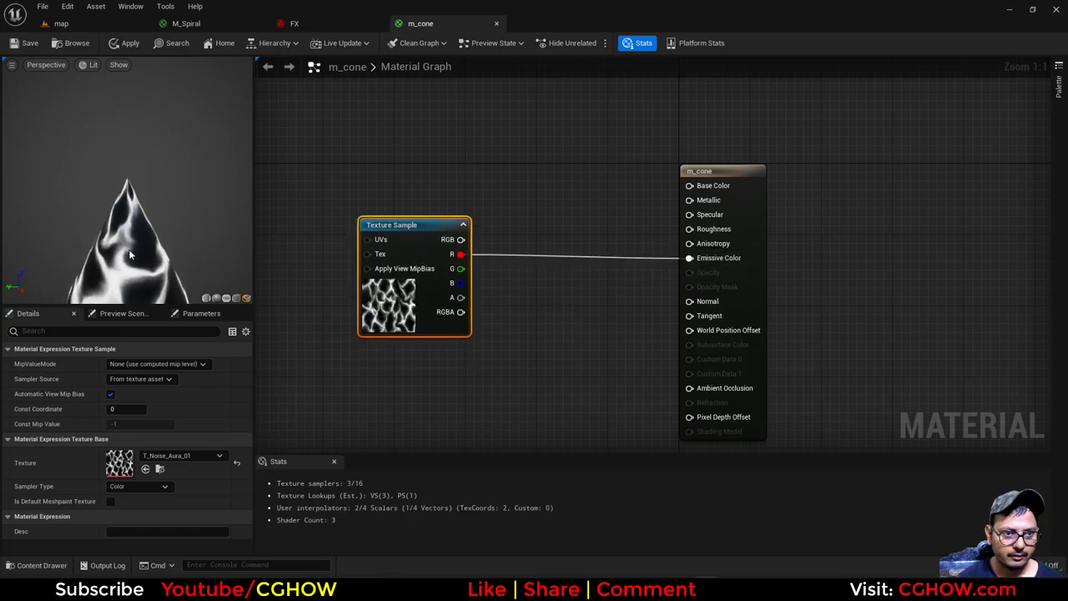
- Add a texture coordinate node and connect it to the UVs of the noise Texture Sample
{"action": "right_click_drag", "start_coordinate": [369, 320], "coordinate": [461, 316]}
{"action": "key", "text": "u"}
{"action": "left_click", "coordinate": [369, 234]}
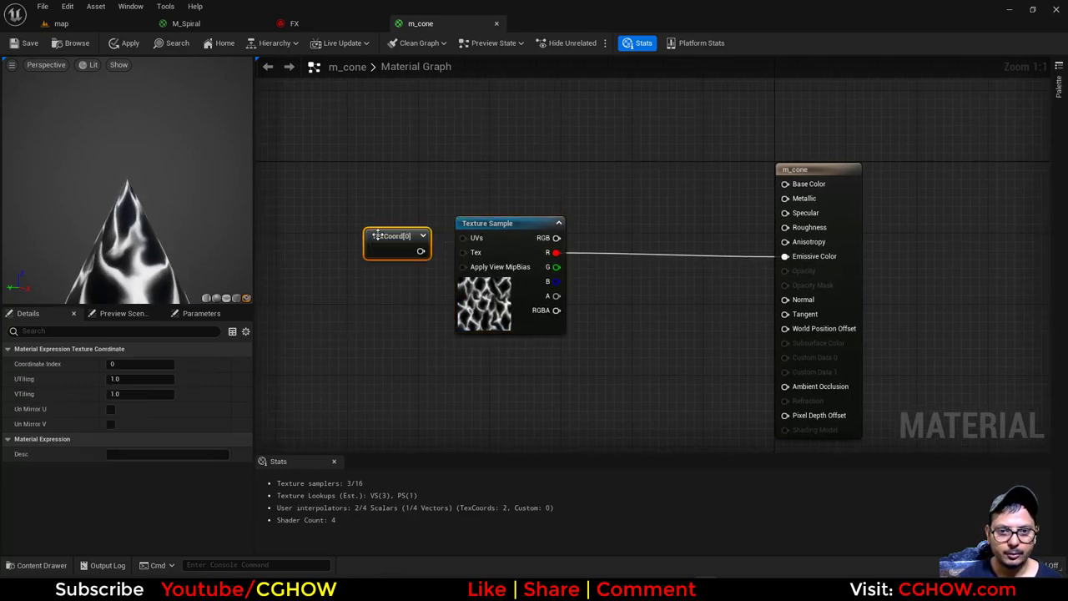
{"action": "left_click_drag", "start_coordinate": [421, 251], "coordinate": [474, 239]}
- Try a U tiling of 0.1 on the texture coordinate node, and set it back to 1
{"action": "left_click", "coordinate": [135, 380]}
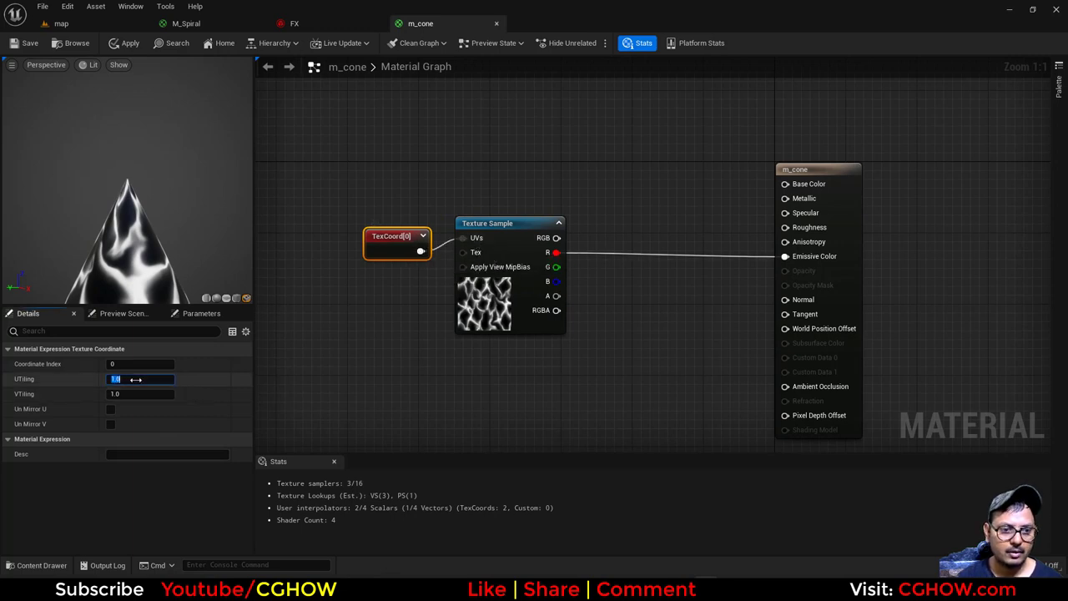
{"action": "key", "text": "BackSpace"}
{"action": "key", "text": "BackSpace"}
{"action": "type", "text": "0.1"}
{"action": "key", "text": "Return"}
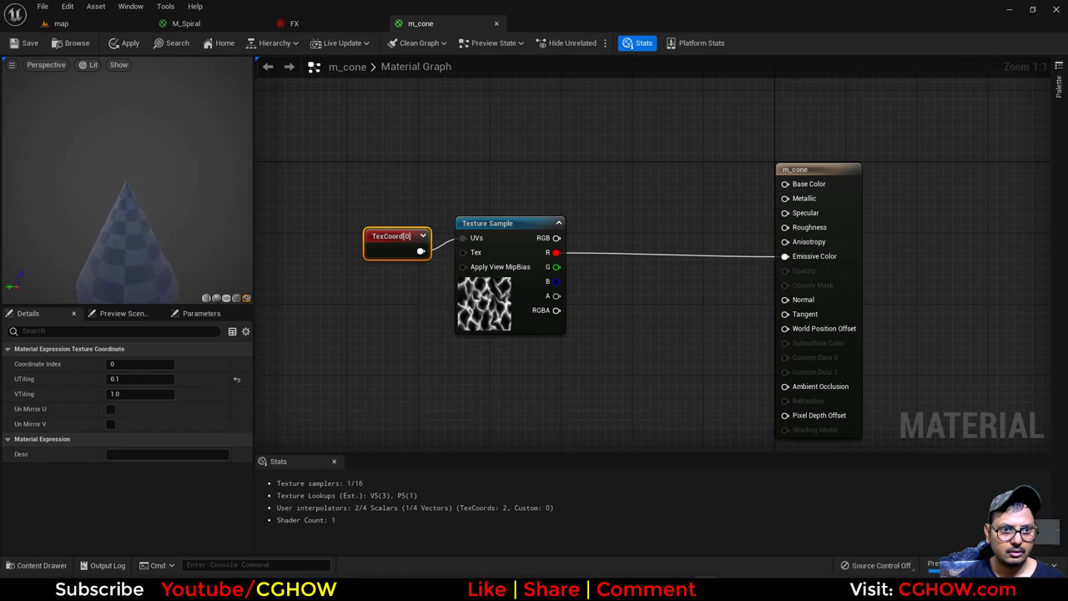
{"action": "left_click", "coordinate": [133, 379]}
{"action": "type", "text": "1"}
- Stretch the noise along the cone with a V tiling of 0.1 and a U tiling of 2
{"action": "left_click", "coordinate": [135, 393]}
{"action": "type", "text": "."}
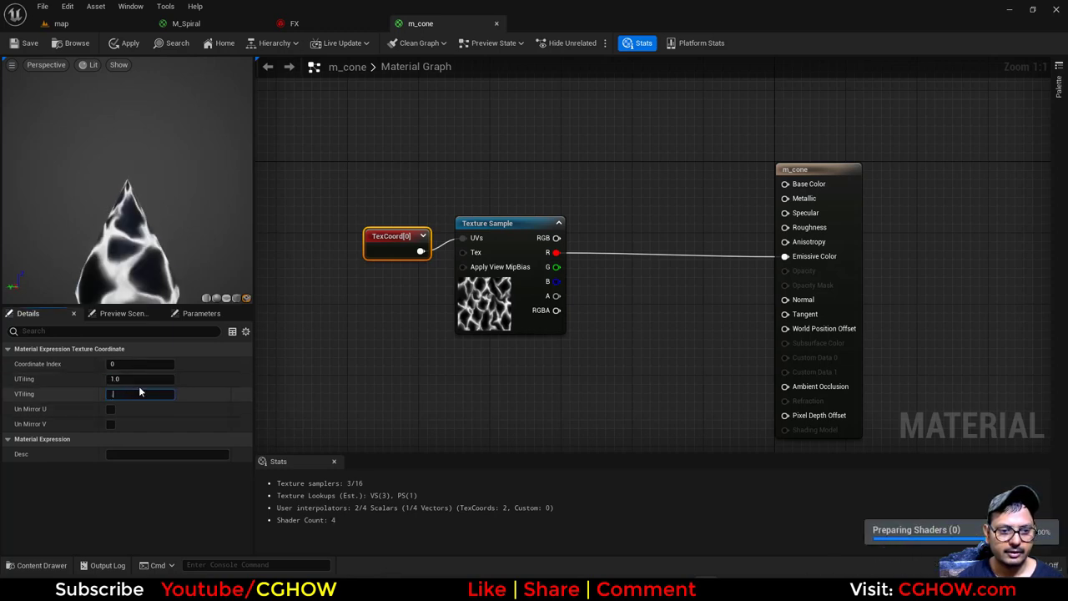
{"action": "type", "text": "0.1"}
{"action": "key", "text": "Return"}
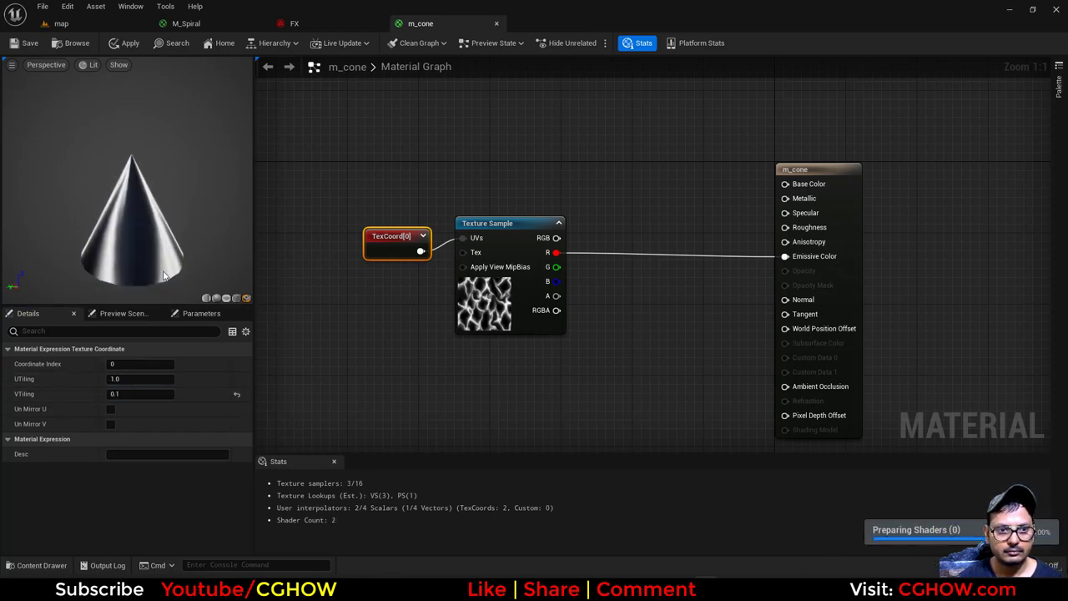
{"action": "left_click_drag", "start_coordinate": [164, 276], "coordinate": [232, 278]}
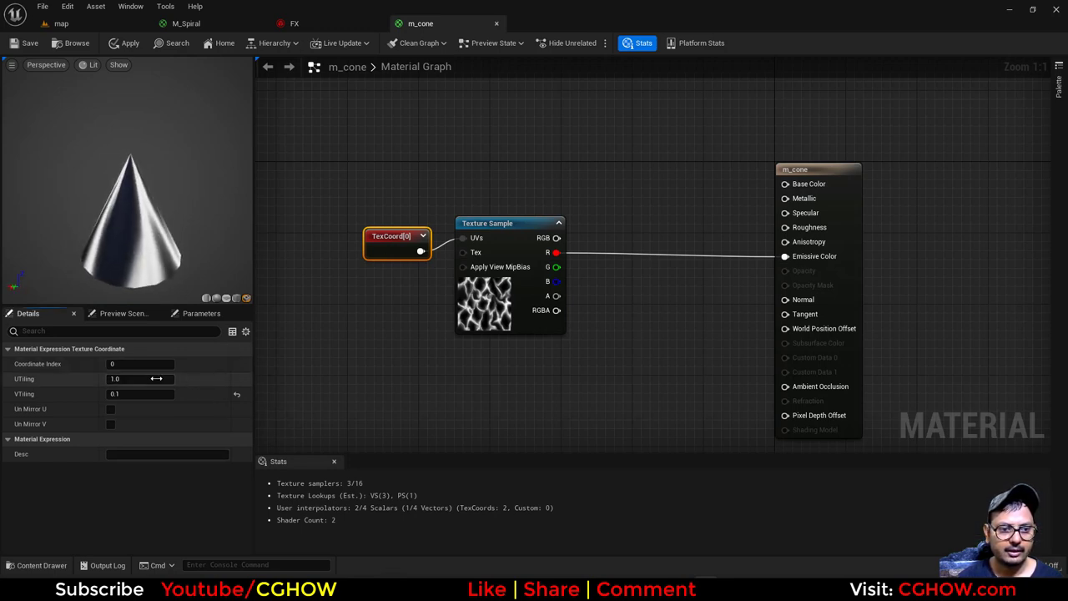
{"action": "left_click_drag", "start_coordinate": [156, 378], "coordinate": [176, 378]}
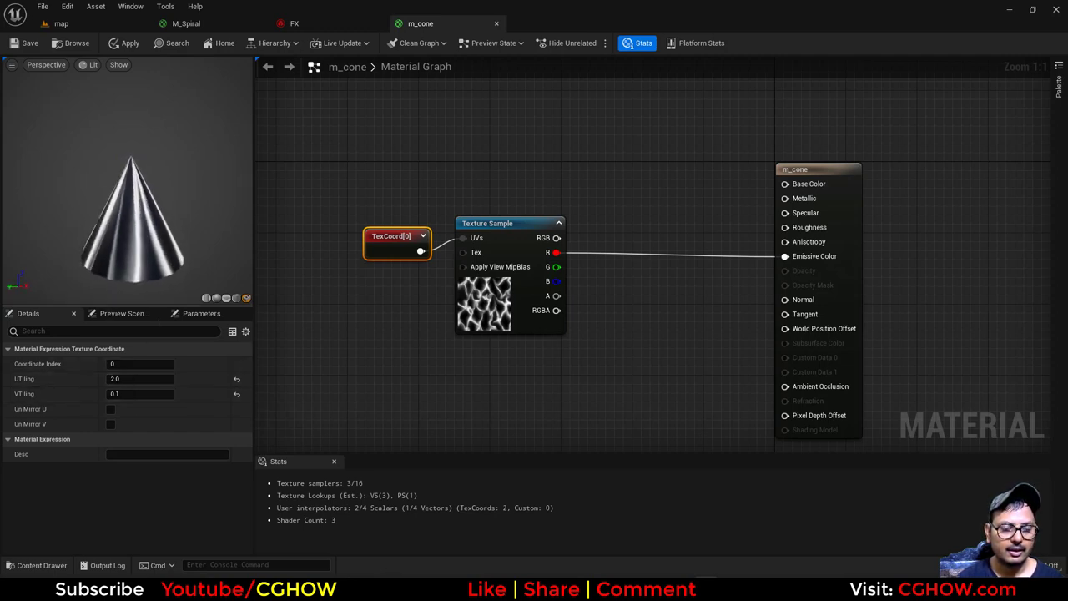
- Move the texture coordinate node farther from the Texture Sample and set its V tiling to 1
{"action": "left_click_drag", "start_coordinate": [394, 254], "coordinate": [297, 242]}
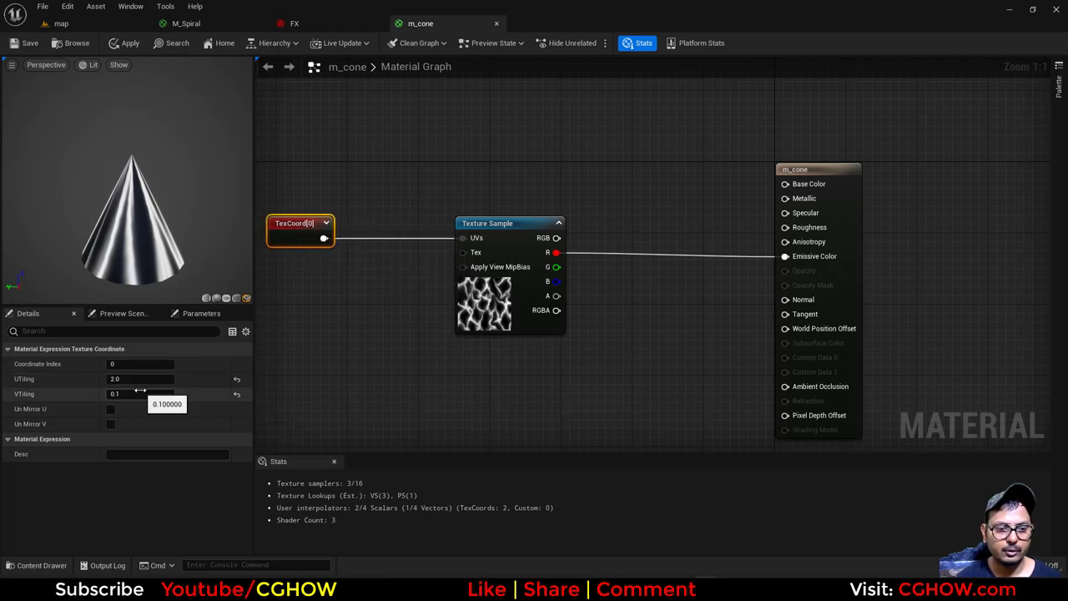
{"action": "type", "text": "1"}
{"action": "key", "text": "Return"}
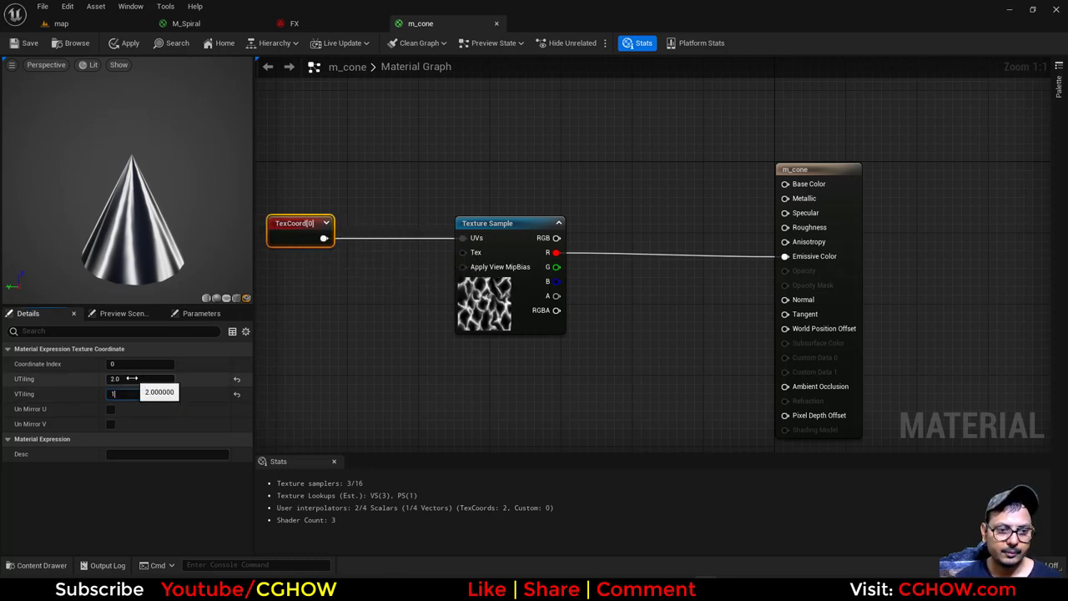
- Set the texture coordinate node's U tiling to 1
{"action": "left_click", "coordinate": [117, 379]}
{"action": "type", "text": "1"}
{"action": "key", "text": "Return"}
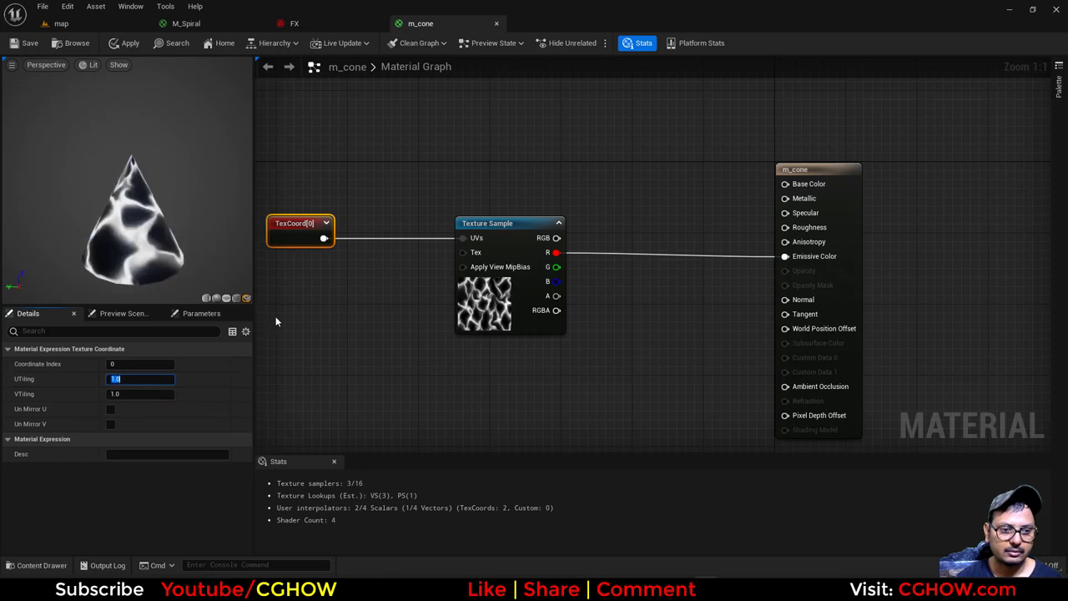
{"action": "left_click", "coordinate": [351, 266]}
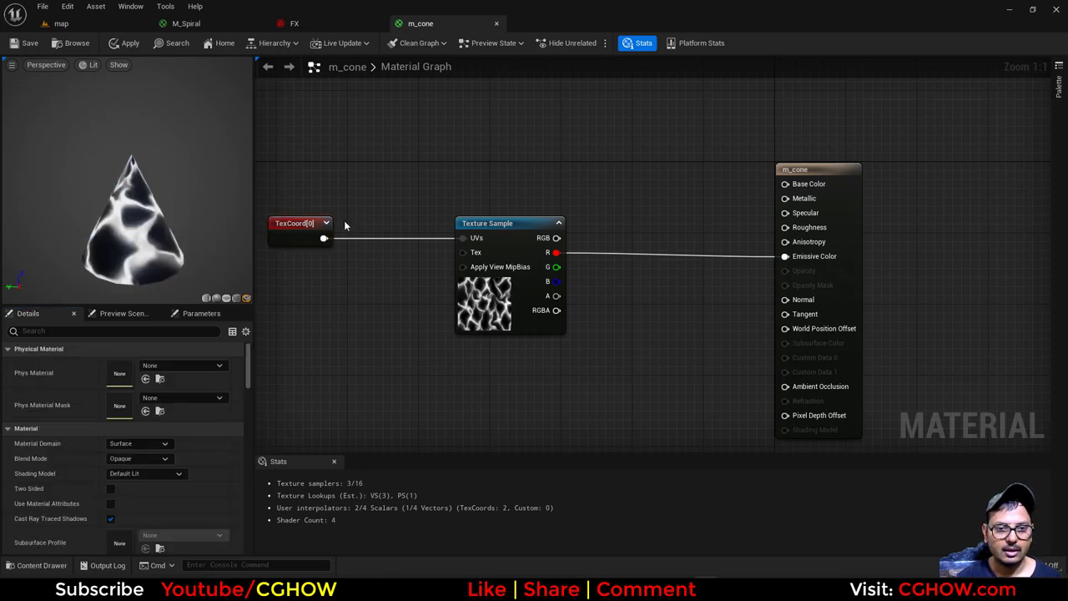
- Insert a Multiply node between the texture coordinate and the Texture Sample's UVs, and feed a new AppendVector node into its B input
{"action": "left_click", "coordinate": [346, 226]}
{"action": "left_click_drag", "start_coordinate": [323, 240], "coordinate": [464, 238]}
{"action": "right_click", "coordinate": [283, 303]}
{"action": "type", "text": "app"}
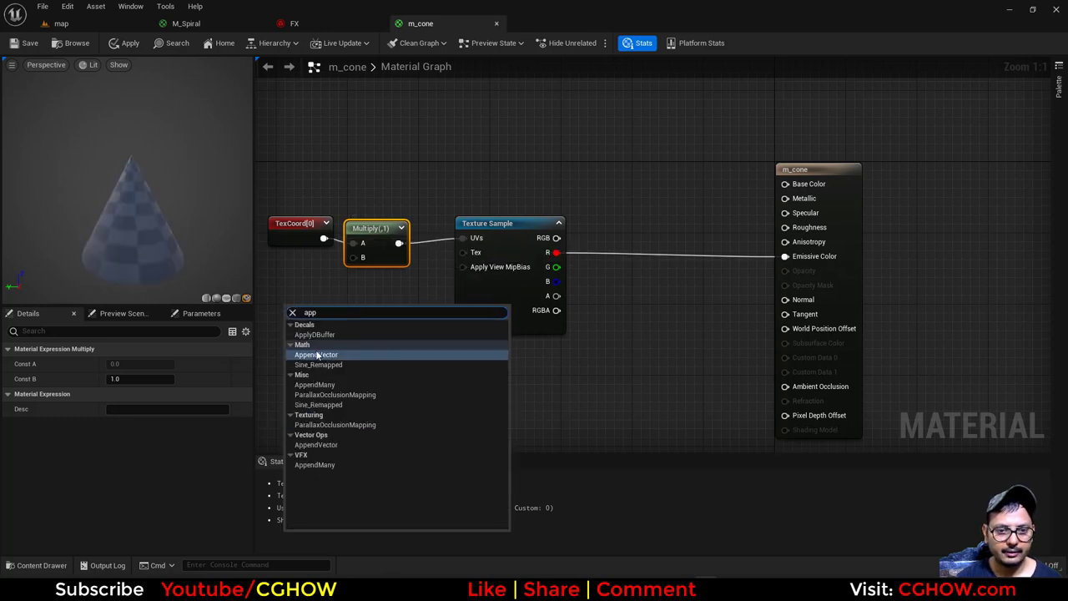
{"action": "left_click", "coordinate": [315, 355]}
{"action": "right_click_drag", "start_coordinate": [317, 284], "coordinate": [406, 286]}
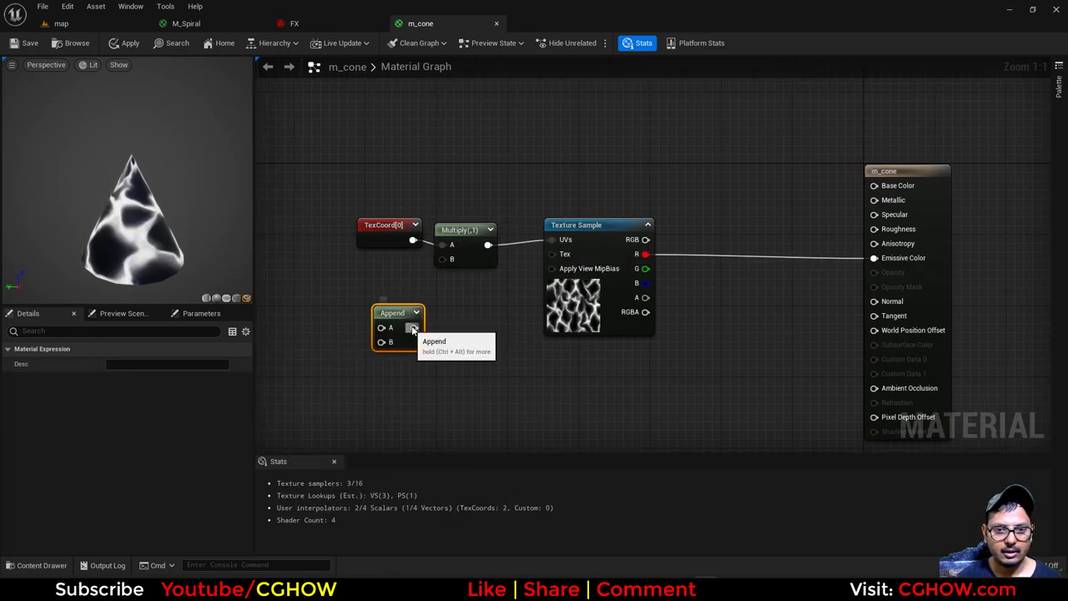
{"action": "left_click_drag", "start_coordinate": [414, 327], "coordinate": [449, 261]}
- Add a DynamicParameter node and connect its Param1 and Param2 outputs to the Append node's A and B inputs
{"action": "right_click_drag", "start_coordinate": [287, 353], "coordinate": [389, 316]}
{"action": "right_click", "coordinate": [389, 316]}
{"action": "type", "text": "dyn"}
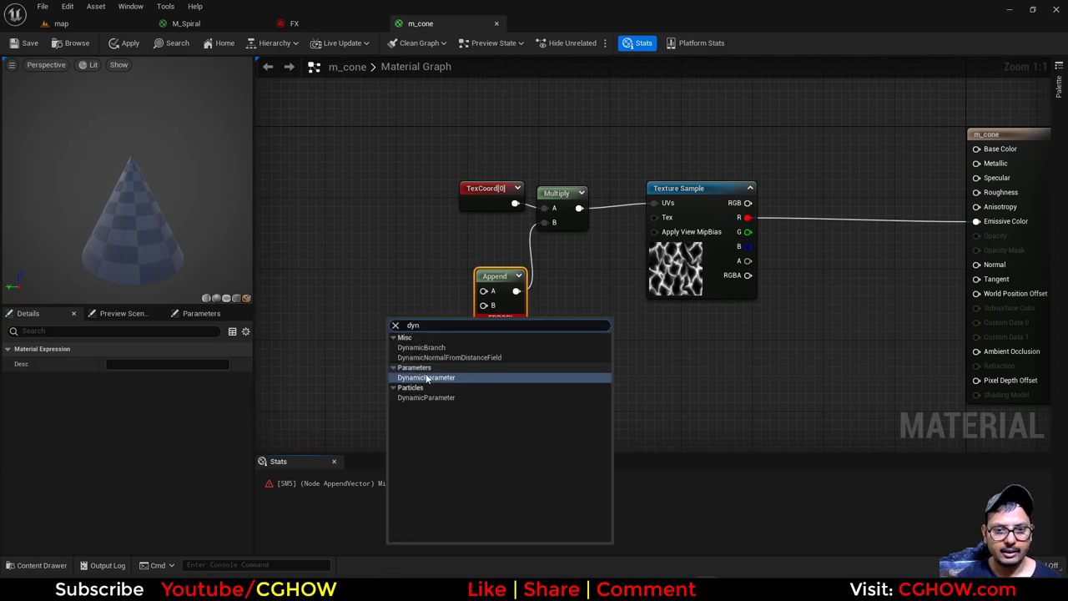
{"action": "left_click", "coordinate": [434, 375]}
{"action": "left_click_drag", "start_coordinate": [482, 324], "coordinate": [484, 292]}
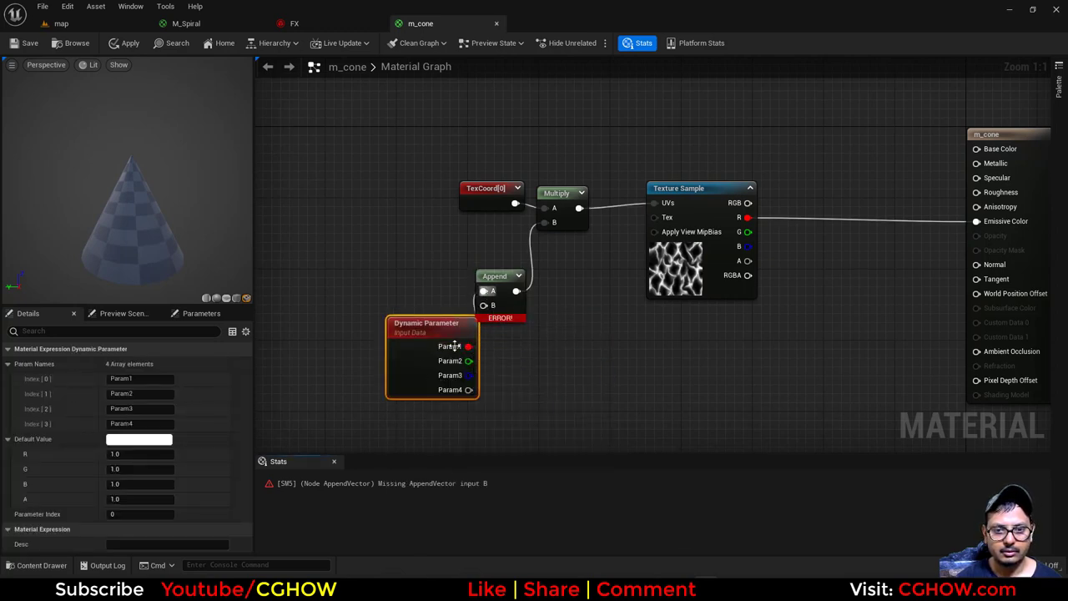
{"action": "left_click_drag", "start_coordinate": [430, 363], "coordinate": [484, 307]}
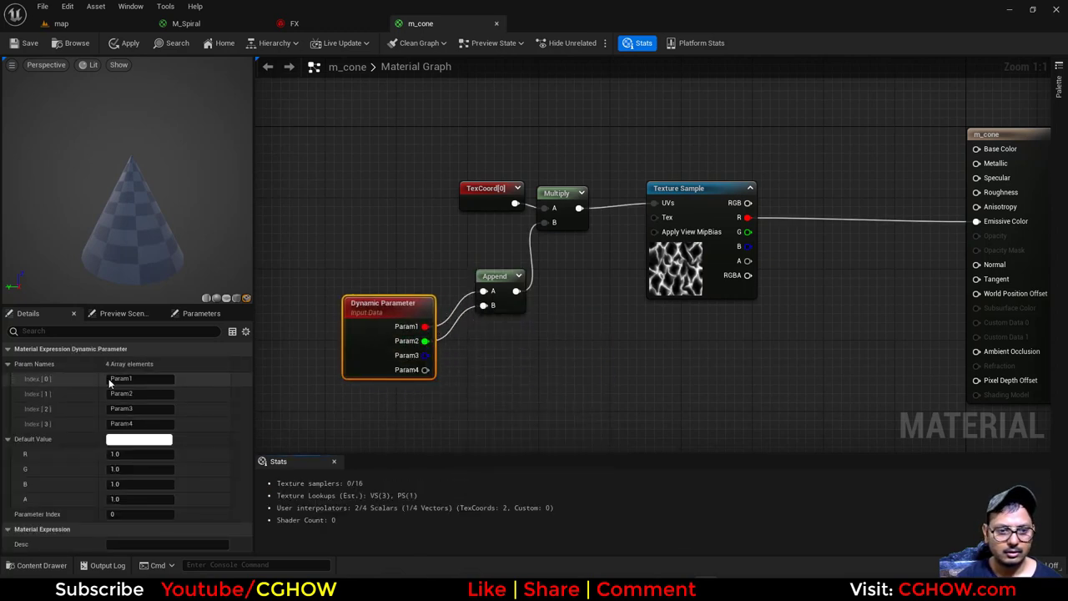
- Rename the Dynamic Parameter's first two parameters as x and y
{"action": "left_click", "coordinate": [141, 378]}
{"action": "type", "text": "x"}
{"action": "key", "text": "Return"}
{"action": "left_click", "coordinate": [140, 393]}
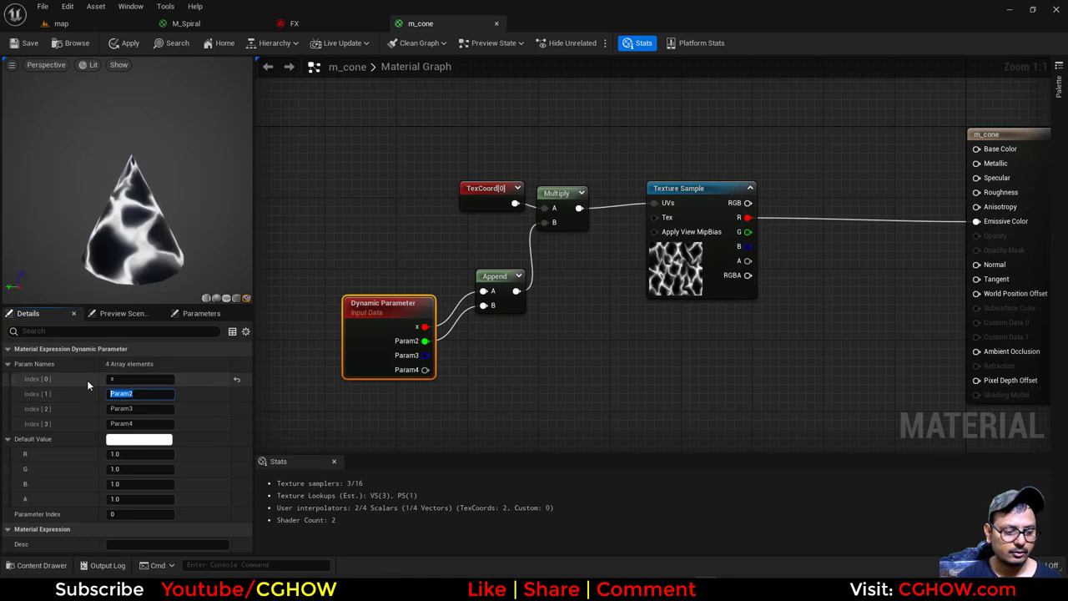
{"action": "type", "text": "y"}
- Set the Dynamic Parameter's default G value to 0.1 to stretch the noise along the cone
{"action": "right_click_drag", "start_coordinate": [586, 402], "coordinate": [307, 447]}
{"action": "left_click", "coordinate": [447, 191]}
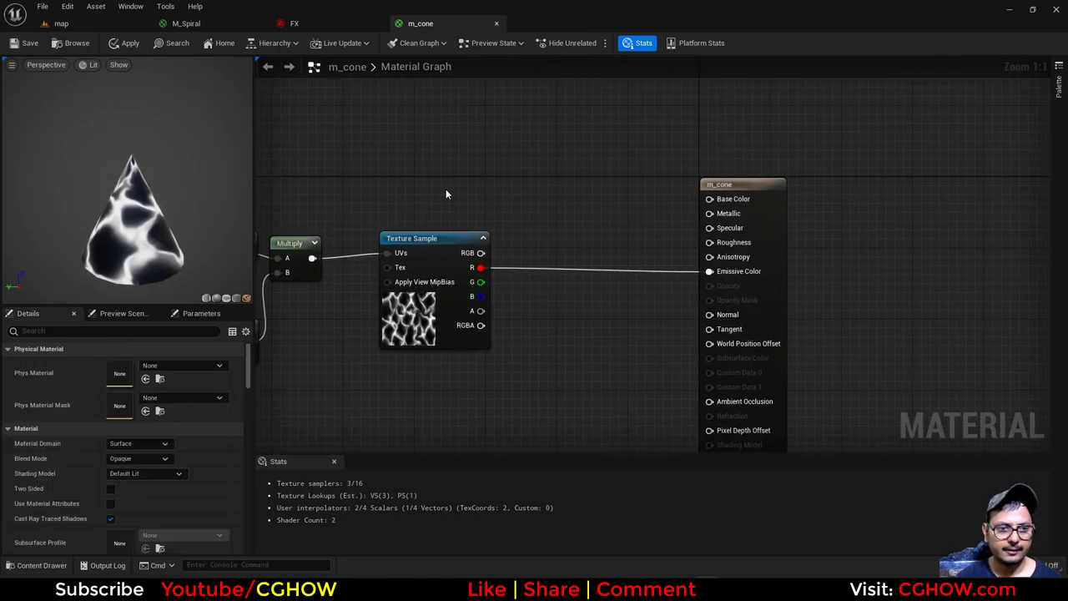
{"action": "right_click_drag", "start_coordinate": [448, 190], "coordinate": [699, 162]}
{"action": "left_click", "coordinate": [345, 375]}
{"action": "left_click", "coordinate": [138, 469]}
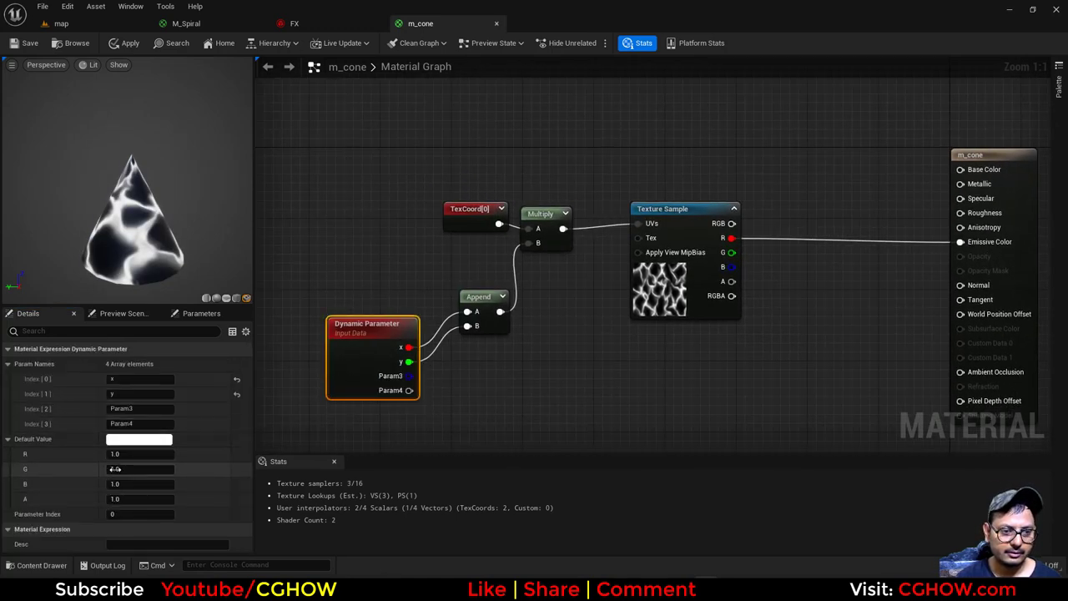
{"action": "type", "text": ".1"}
- Add a second texture coordinate node above the Texture Sample and connect it to a new Component Mask node
{"action": "right_click_drag", "start_coordinate": [751, 327], "coordinate": [538, 405]}
{"action": "left_click", "coordinate": [564, 181]}
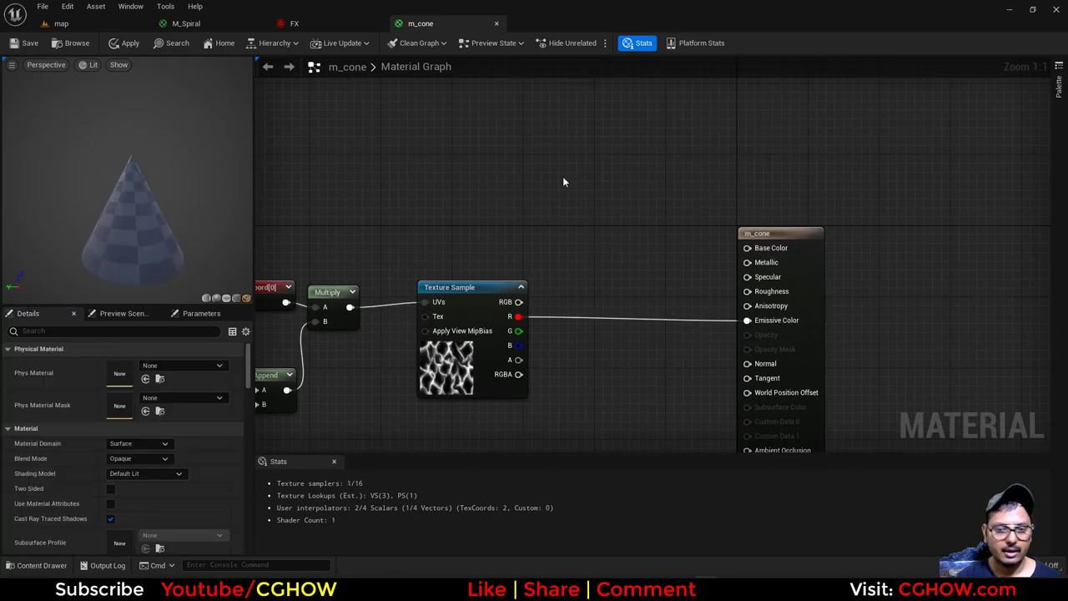
{"action": "left_click", "coordinate": [401, 193]}
{"action": "left_click", "coordinate": [488, 192]}
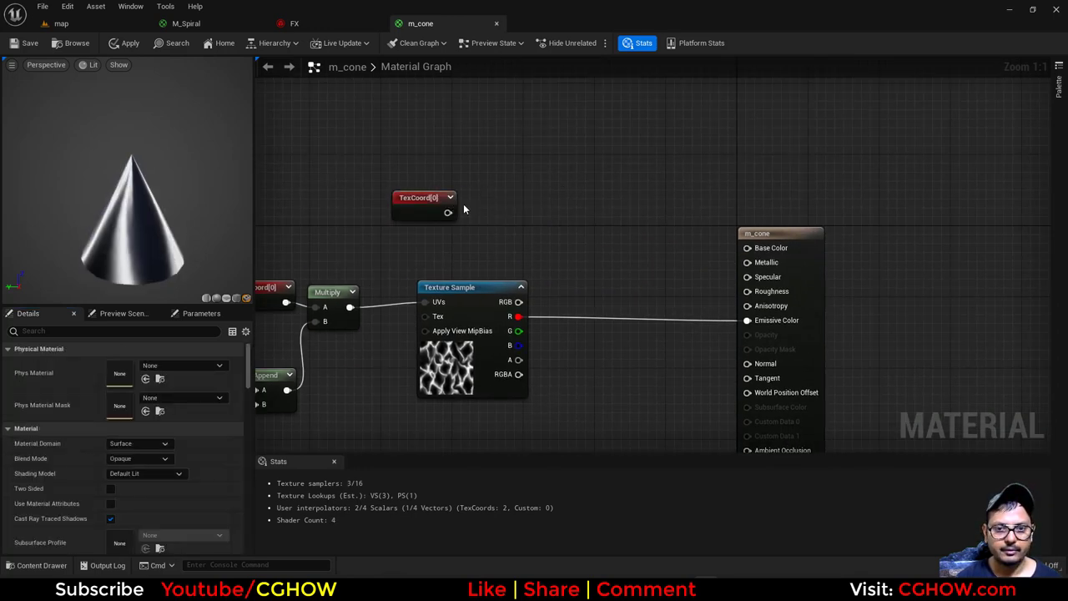
{"action": "key", "text": "shift+c"}
{"action": "left_click", "coordinate": [482, 190]}
{"action": "left_click_drag", "start_coordinate": [448, 212], "coordinate": [489, 211]}
- Preview the Component Mask node on the cone and restrict the mask to the G channel
{"action": "right_click", "coordinate": [493, 197]}
{"action": "left_click", "coordinate": [543, 231]}
{"action": "left_click", "coordinate": [110, 364]}
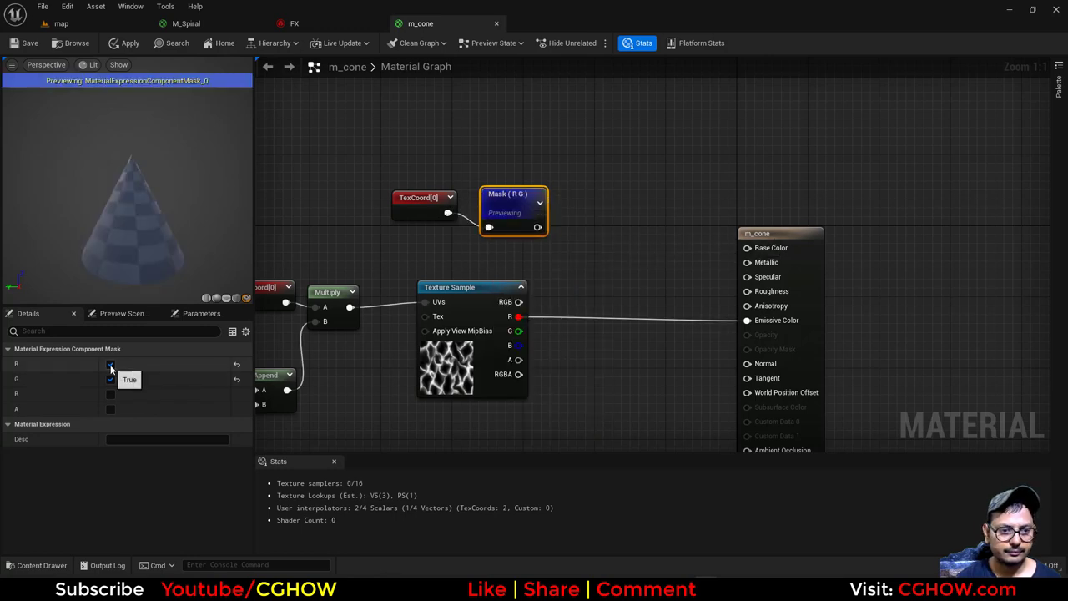
{"action": "right_click_drag", "start_coordinate": [564, 288], "coordinate": [504, 300]}
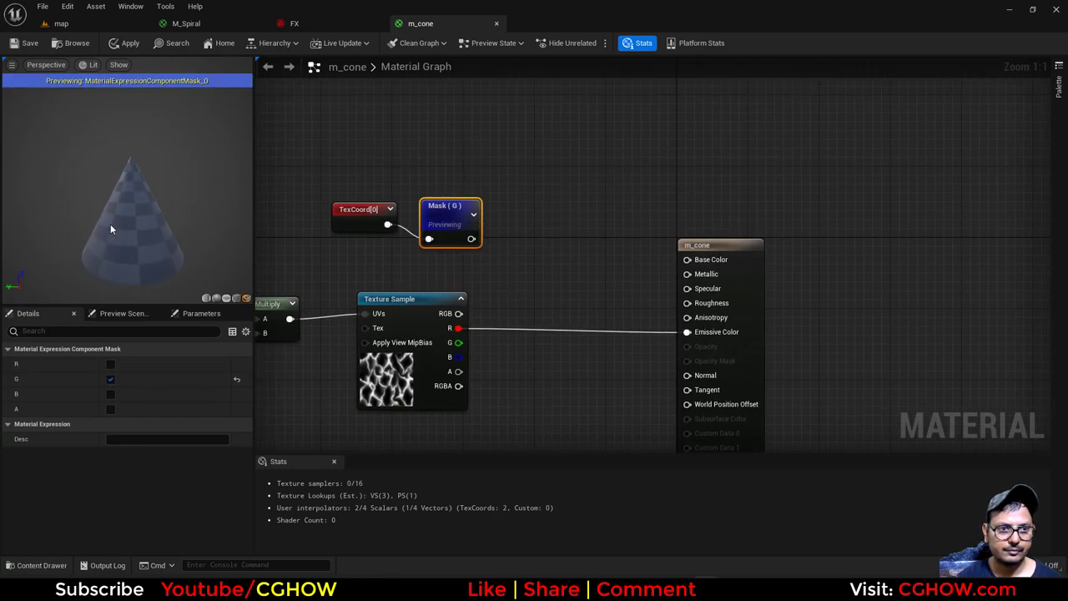
- Add a 1-x node after the G mask and connect its output to the Base of a new Power node
{"action": "left_click", "coordinate": [522, 219]}
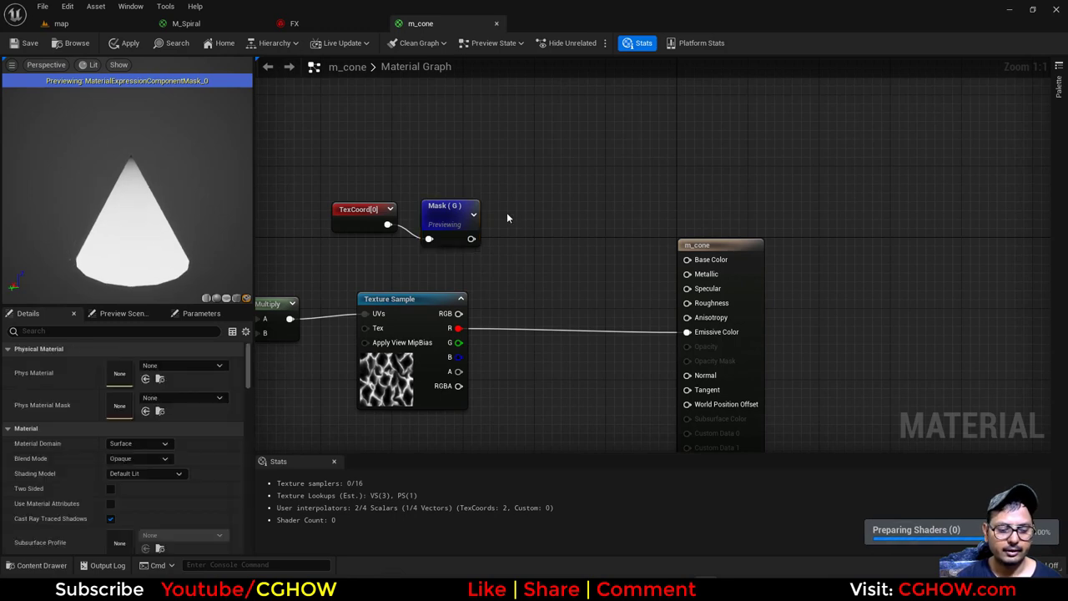
{"action": "left_click", "coordinate": [507, 212]}
{"action": "key", "text": "e"}
{"action": "left_click", "coordinate": [537, 209]}
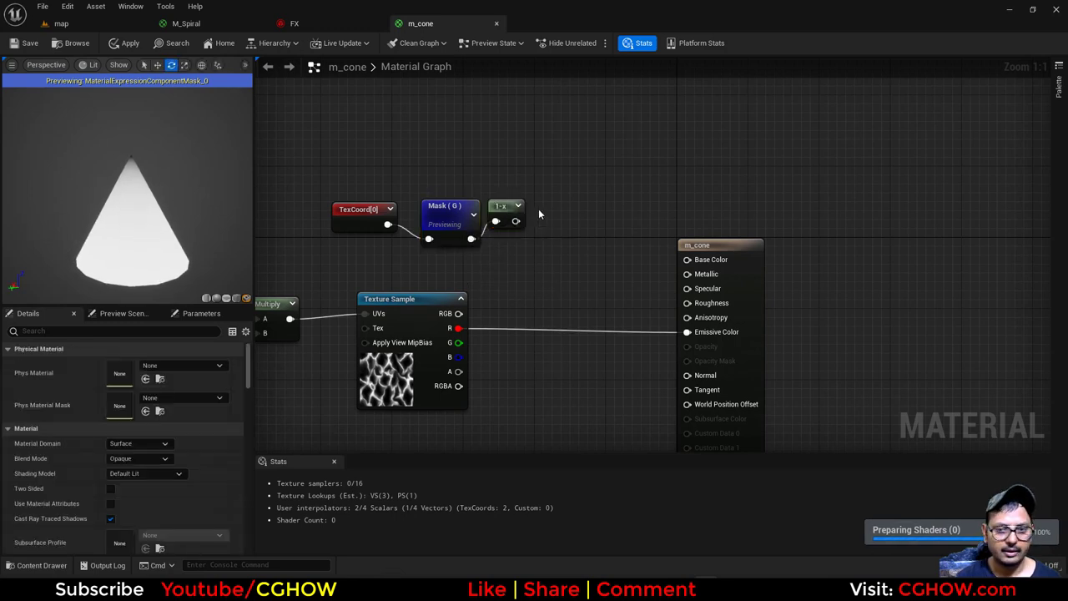
{"action": "left_click_drag", "start_coordinate": [517, 220], "coordinate": [547, 235]}
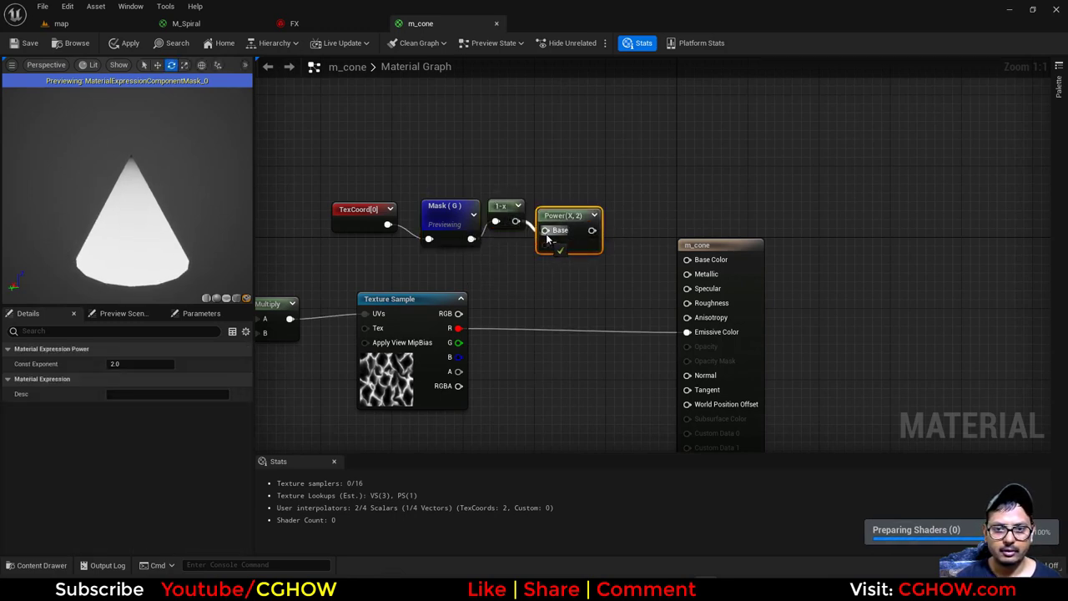
- Add a Multiply node before the material output and connect the noise texture's R channel to its B input
{"action": "left_click", "coordinate": [573, 284]}
{"action": "left_click_drag", "start_coordinate": [458, 328], "coordinate": [582, 314]}
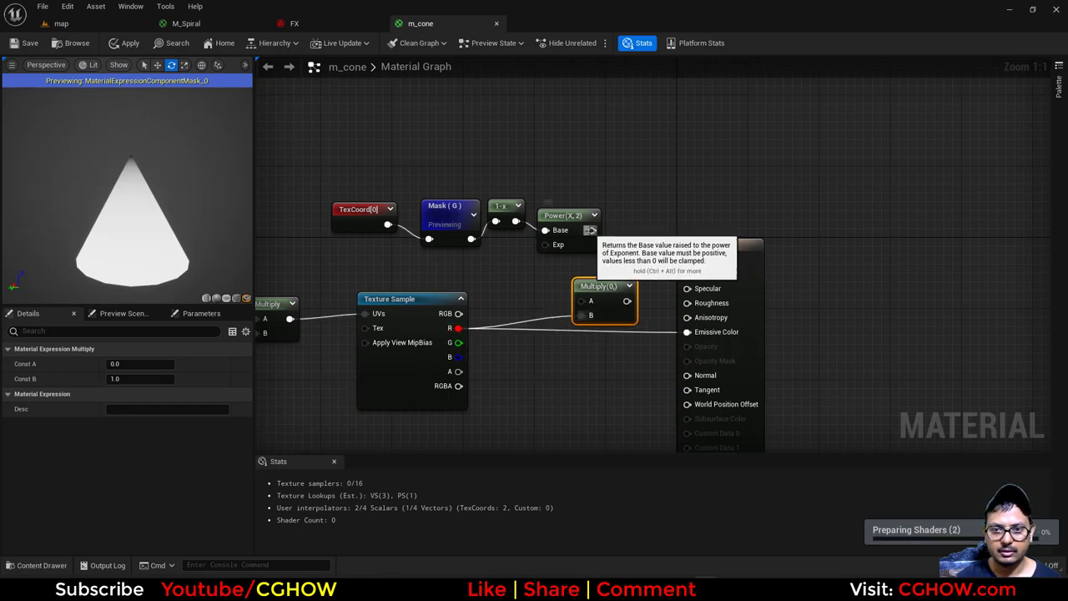
- Connect the Power output to input A of the texture's Multiply node and feed that Multiply into Emissive Color
{"action": "left_click_drag", "start_coordinate": [590, 230], "coordinate": [584, 311]}
{"action": "left_click", "coordinate": [572, 242]}
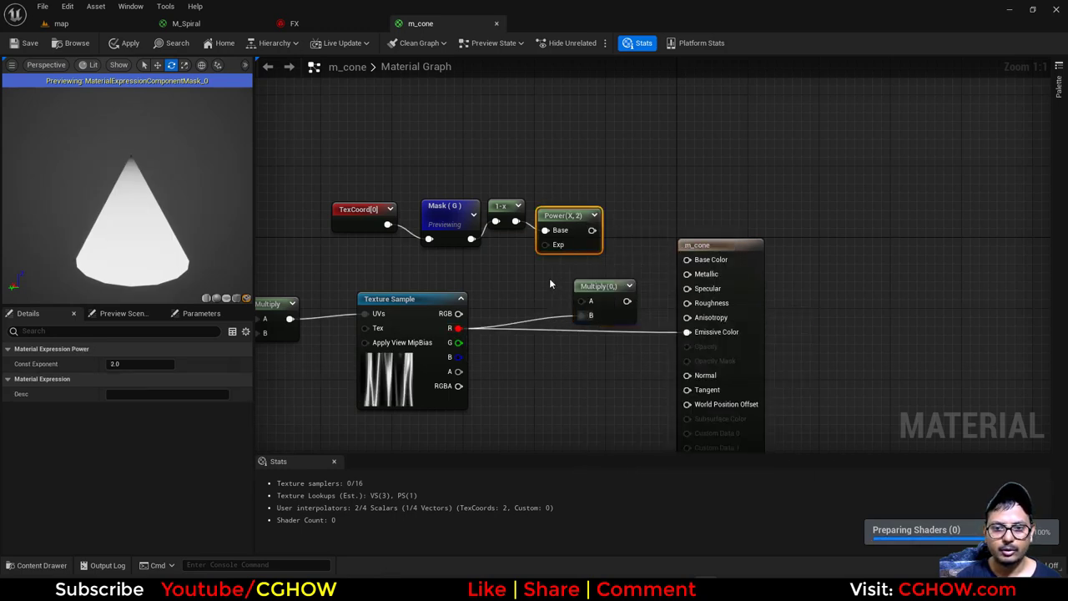
{"action": "left_click_drag", "start_coordinate": [516, 221], "coordinate": [567, 308]}
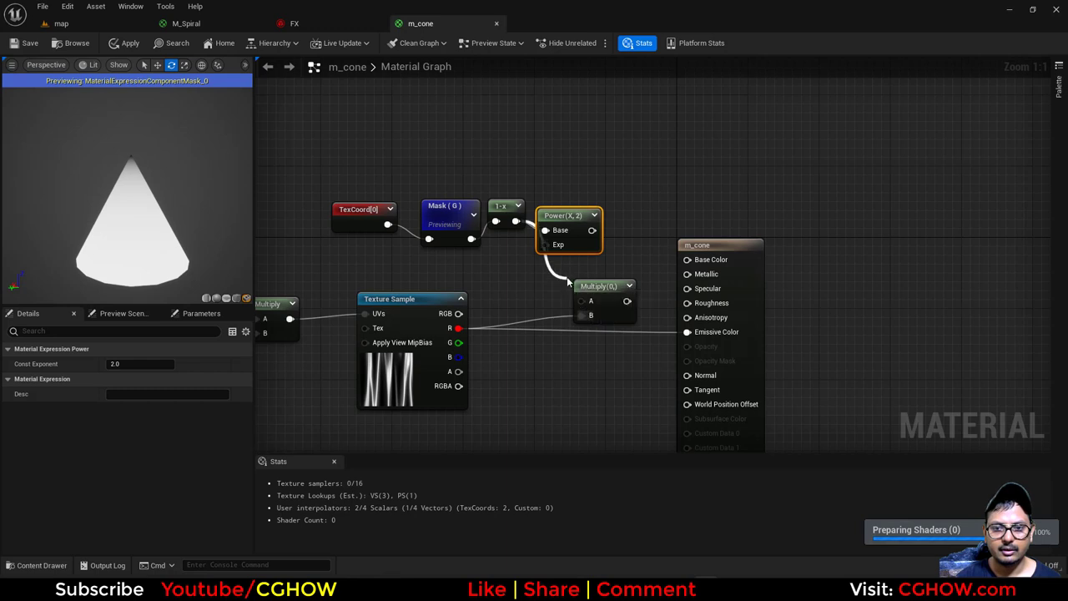
{"action": "left_click_drag", "start_coordinate": [592, 230], "coordinate": [581, 300]}
{"action": "left_click_drag", "start_coordinate": [616, 302], "coordinate": [682, 332]}
- Stop previewing the green-channel mask node and move the m_cone output node farther from the Multiply node
{"action": "right_click", "coordinate": [453, 210]}
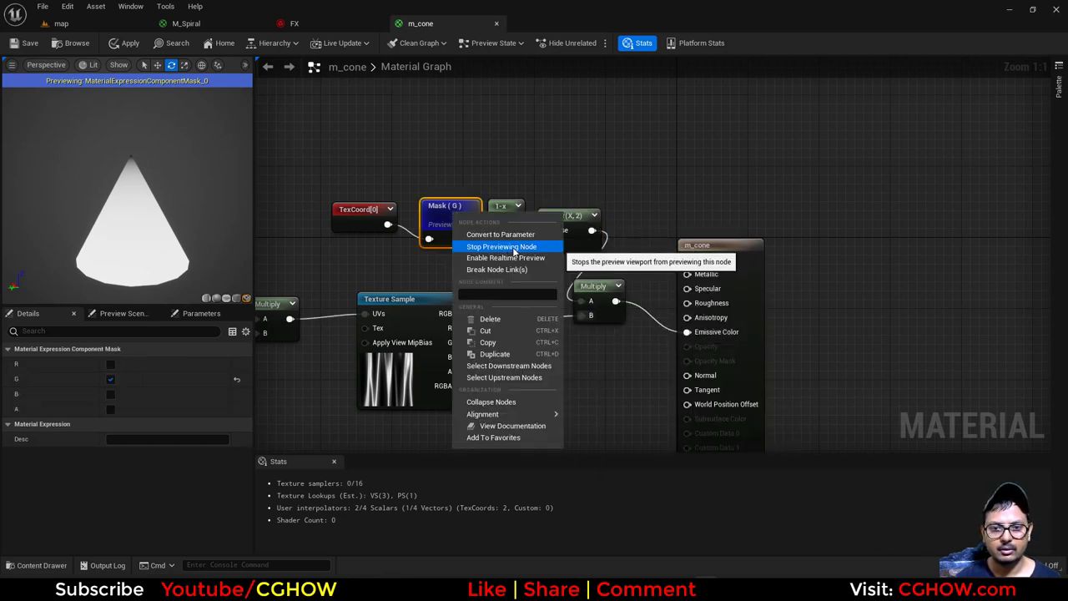
{"action": "left_click", "coordinate": [501, 244]}
{"action": "left_click_drag", "start_coordinate": [709, 245], "coordinate": [816, 200]}
- Add a Particle Color node to the graph above the Multiply node
{"action": "right_click", "coordinate": [651, 155]}
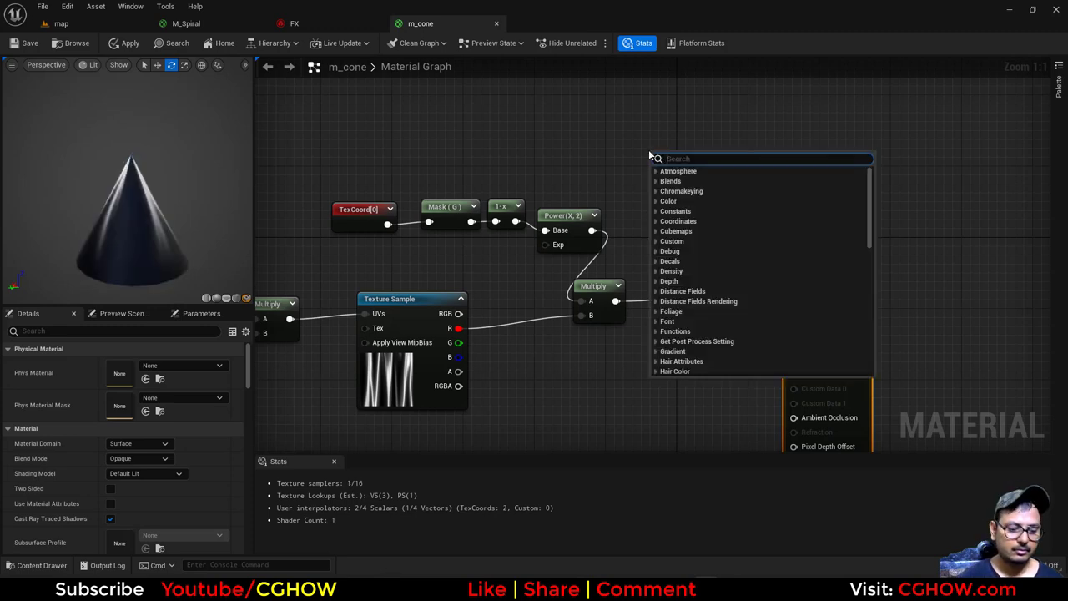
{"action": "type", "text": "party"}
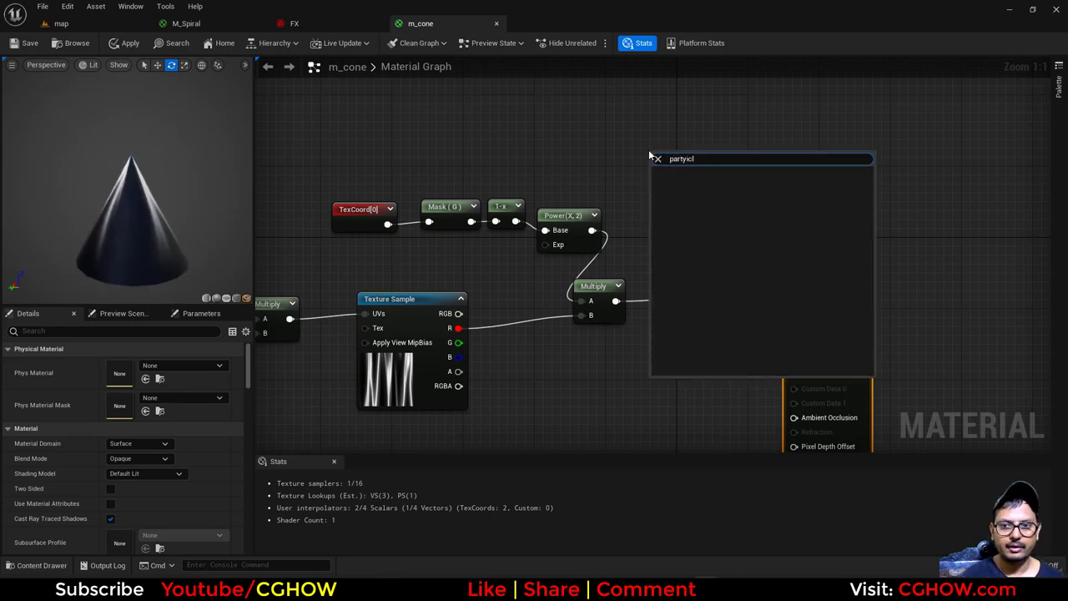
{"action": "type", "text": "ic"}
{"action": "key", "text": "BackSpace"}
{"action": "key", "text": "BackSpace"}
{"action": "key", "text": "BackSpace"}
{"action": "key", "text": "BackSpace"}
{"action": "key", "text": "BackSpace"}
{"action": "key", "text": "BackSpace"}
{"action": "key", "text": "BackSpace"}
{"action": "type", "text": "part"}
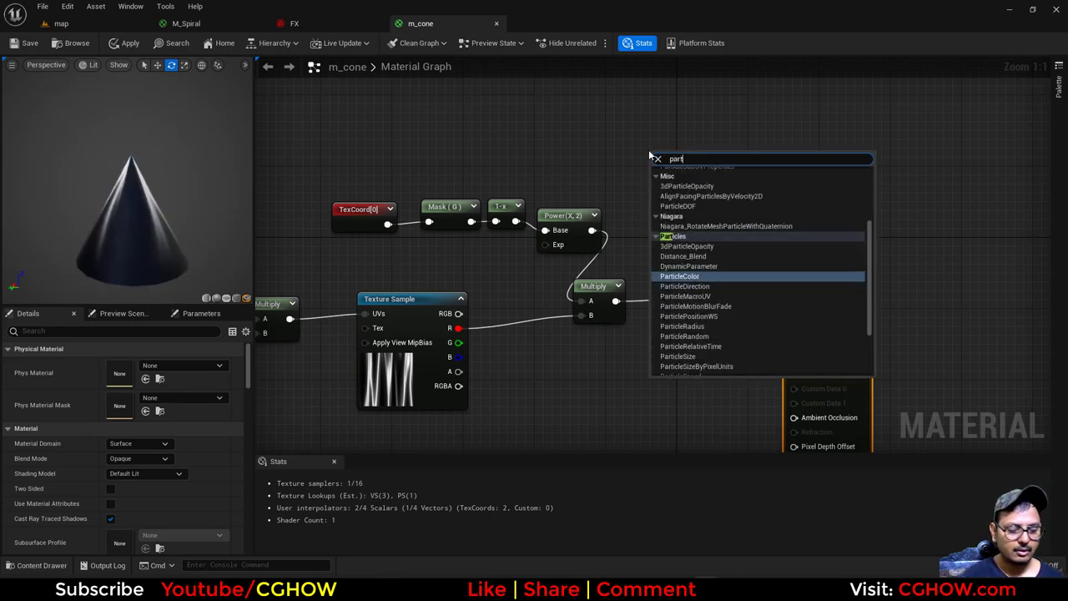
{"action": "key", "text": "Return"}
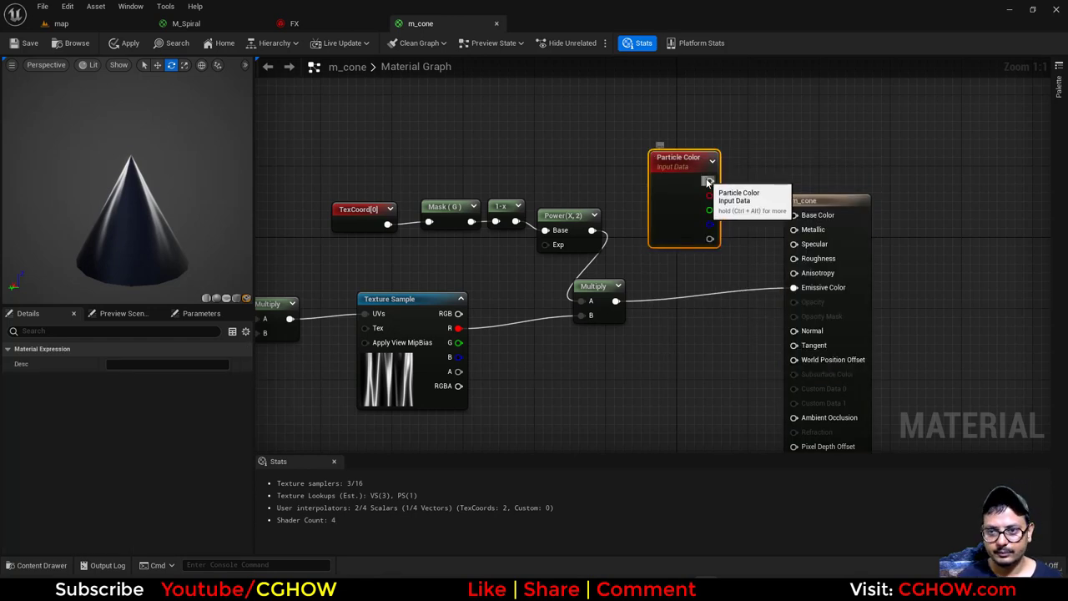
- Connect Particle Color's RGB to Anisotropy, and multiply its alpha with the existing Multiply result into Emissive Color through a new Multiply node
{"action": "left_click_drag", "start_coordinate": [709, 181], "coordinate": [793, 273]}
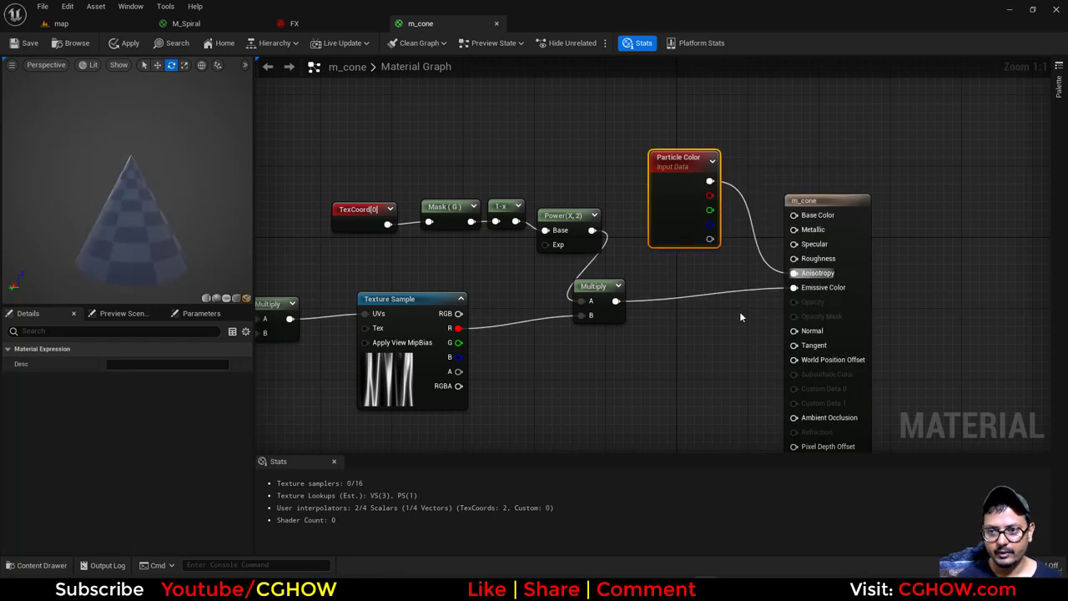
{"action": "left_click", "coordinate": [682, 303]}
{"action": "left_click_drag", "start_coordinate": [616, 301], "coordinate": [689, 339]}
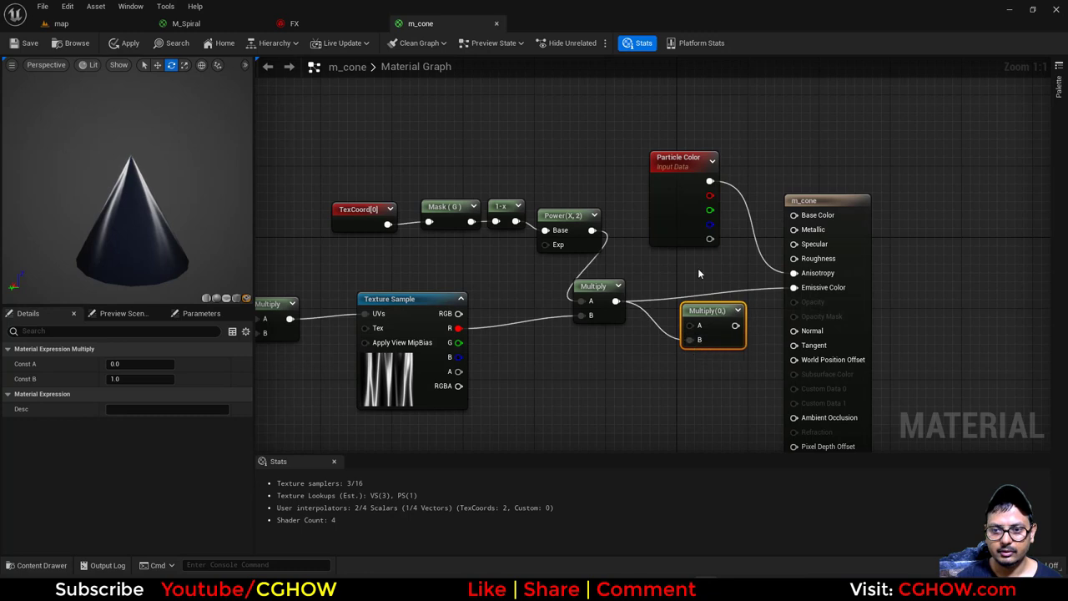
{"action": "left_click_drag", "start_coordinate": [710, 239], "coordinate": [824, 287]}
- Set the m_cone material to Additive blend mode, Unlit shading and Two Sided, and save it
{"action": "left_click", "coordinate": [843, 251]}
{"action": "scroll", "coordinate": [181, 400], "scroll_direction": "down", "scroll_amount": 2}
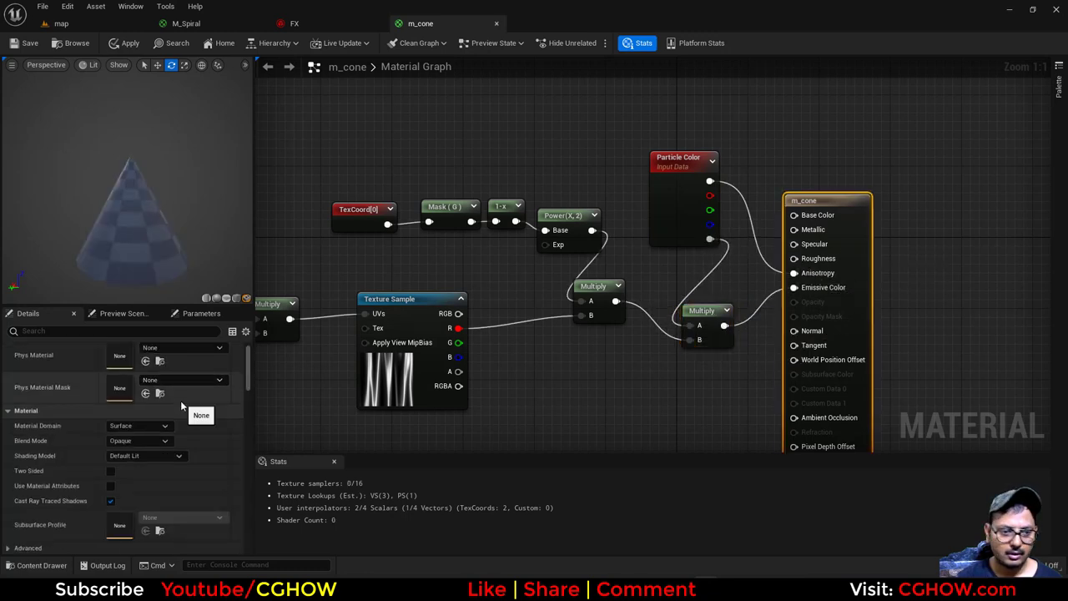
{"action": "left_click", "coordinate": [140, 422]}
{"action": "left_click", "coordinate": [137, 455]}
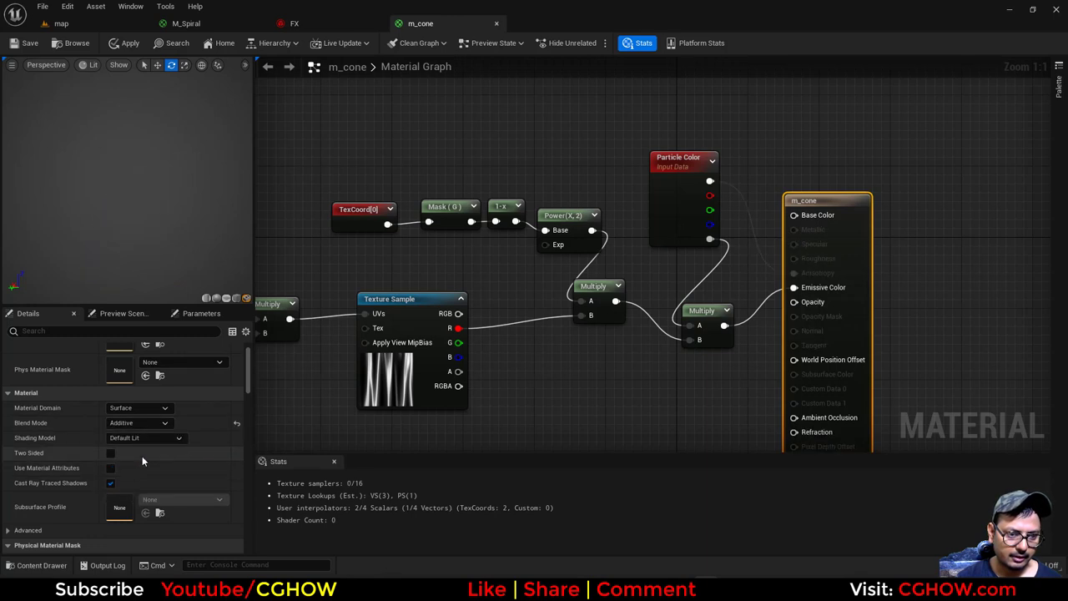
{"action": "left_click", "coordinate": [133, 438]}
{"action": "left_click", "coordinate": [116, 299]}
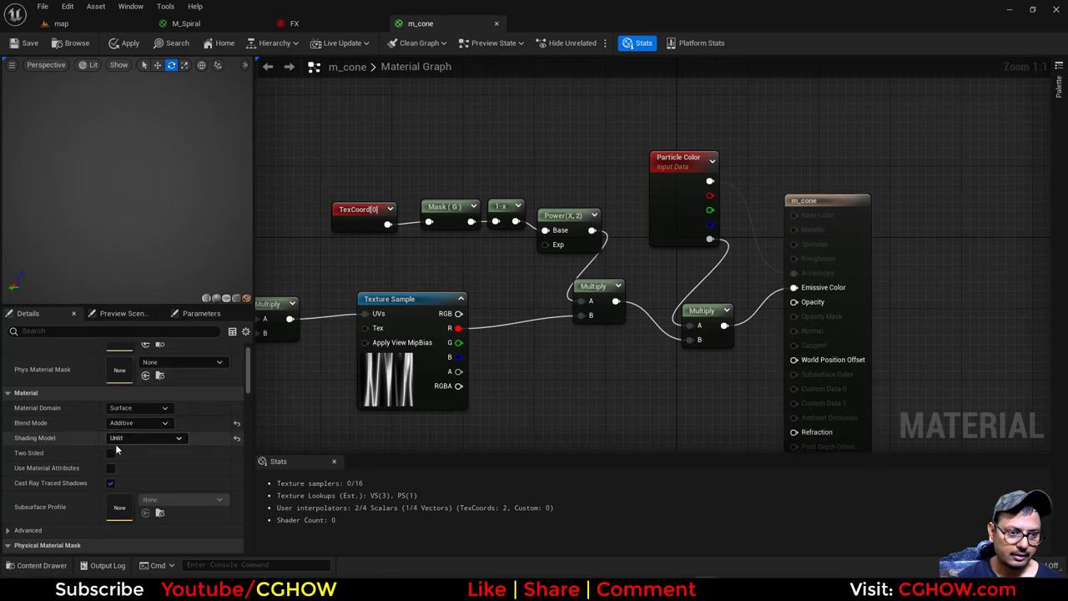
{"action": "left_click", "coordinate": [23, 45]}
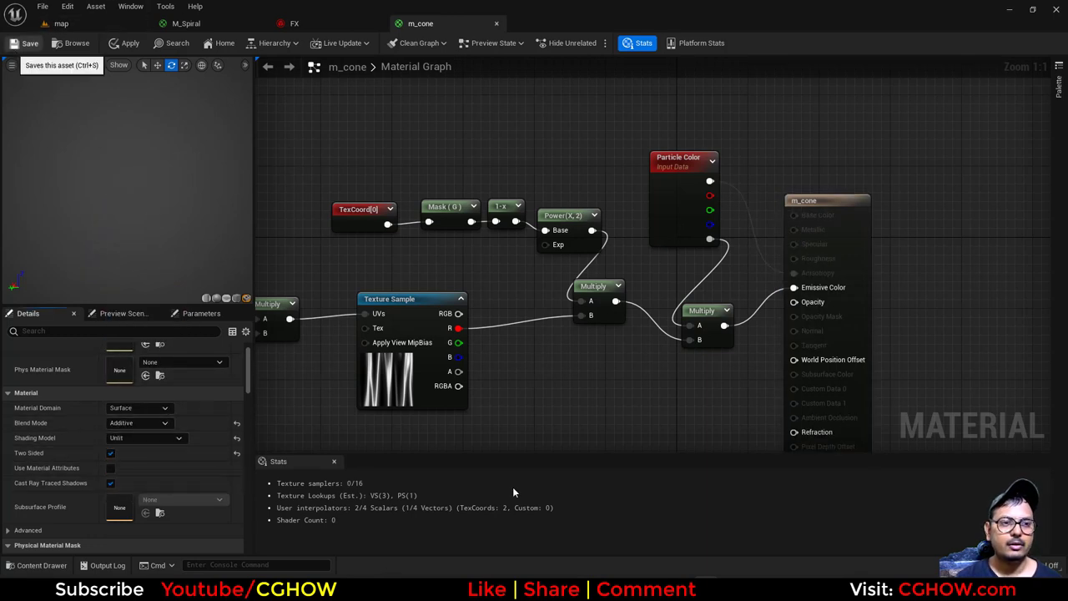
- Examine the blue slash effect reference image in the browser and return to the cone material preview
{"action": "left_click", "coordinate": [593, 585]}
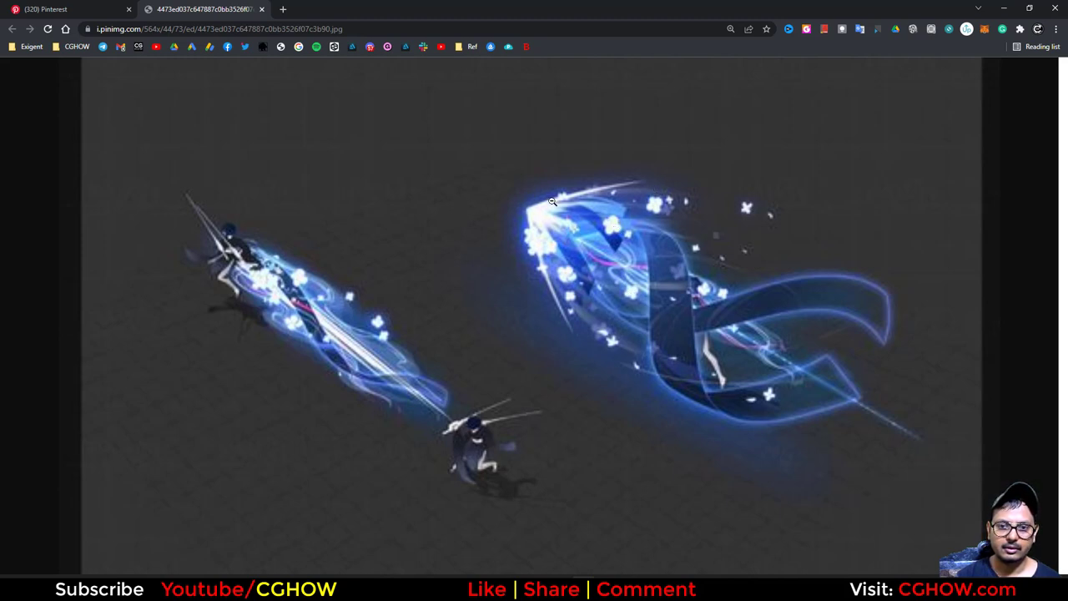
{"action": "left_click", "coordinate": [1012, 7]}
{"action": "left_click_drag", "start_coordinate": [155, 222], "coordinate": [117, 223]}
- Save and locate the m_cone material, and duplicate the Fountain emitter in the FX system beside the original
{"action": "left_click", "coordinate": [25, 42]}
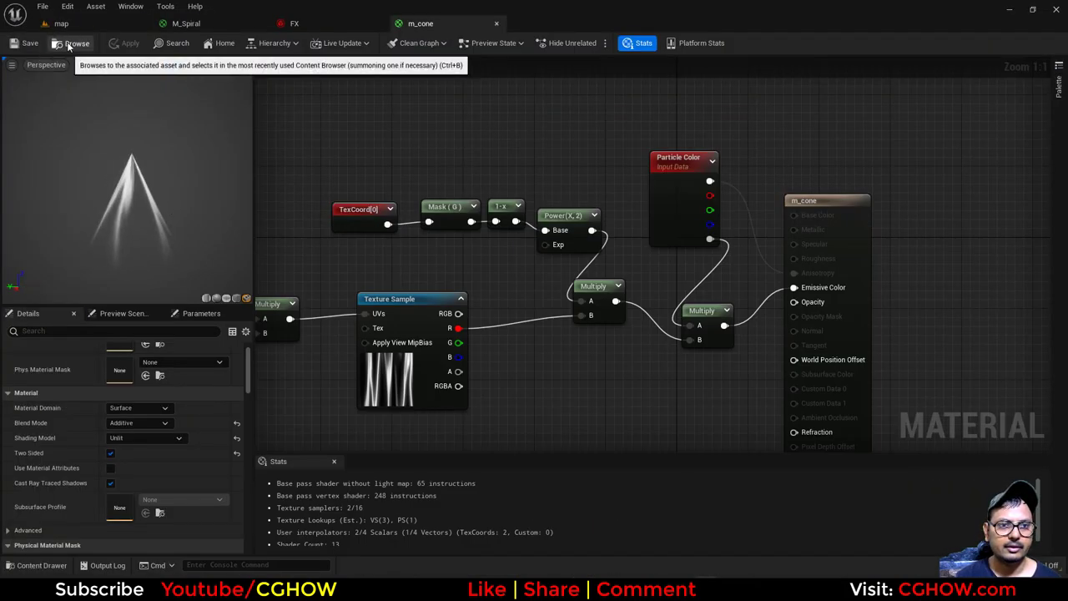
{"action": "left_click", "coordinate": [76, 43]}
{"action": "left_click", "coordinate": [318, 25]}
{"action": "right_click_drag", "start_coordinate": [225, 160], "coordinate": [89, 153]}
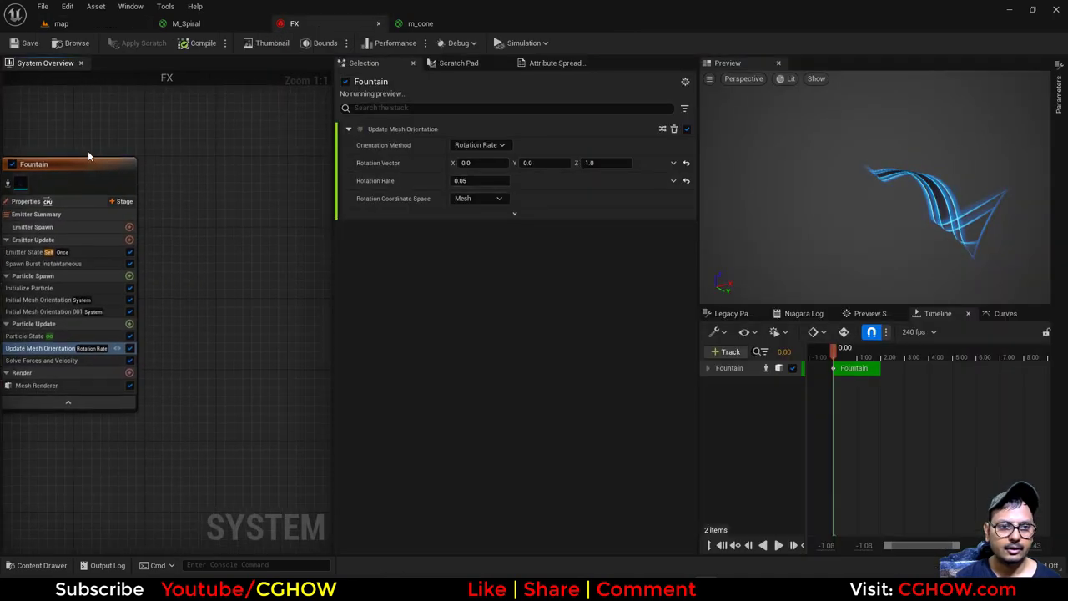
{"action": "left_click", "coordinate": [100, 167]}
{"action": "key", "text": "ctrl+c"}
{"action": "left_click", "coordinate": [175, 155]}
{"action": "key", "text": "ctrl+v"}
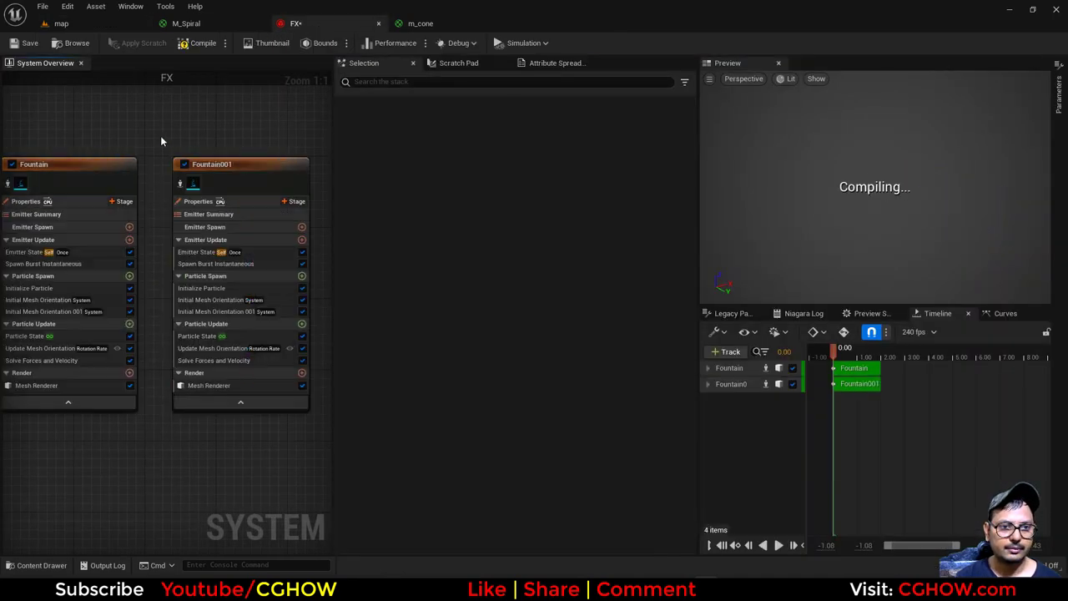
- Assign the SM_Cone01 mesh to the Mesh Renderer of the duplicated Fountain001 emitter
{"action": "left_click", "coordinate": [125, 24]}
{"action": "left_click", "coordinate": [419, 468]}
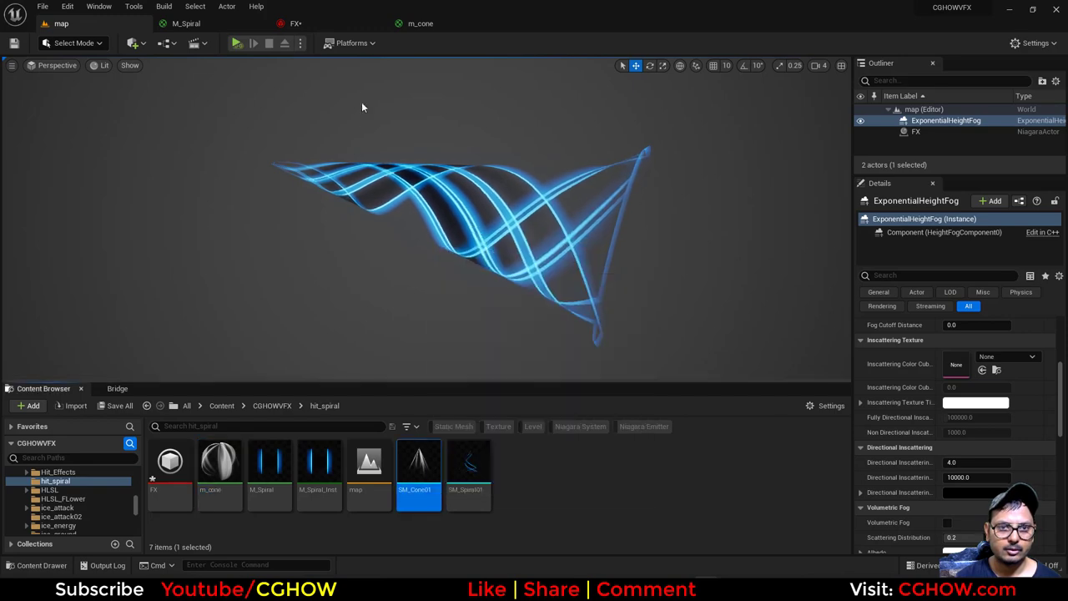
{"action": "left_click", "coordinate": [313, 27]}
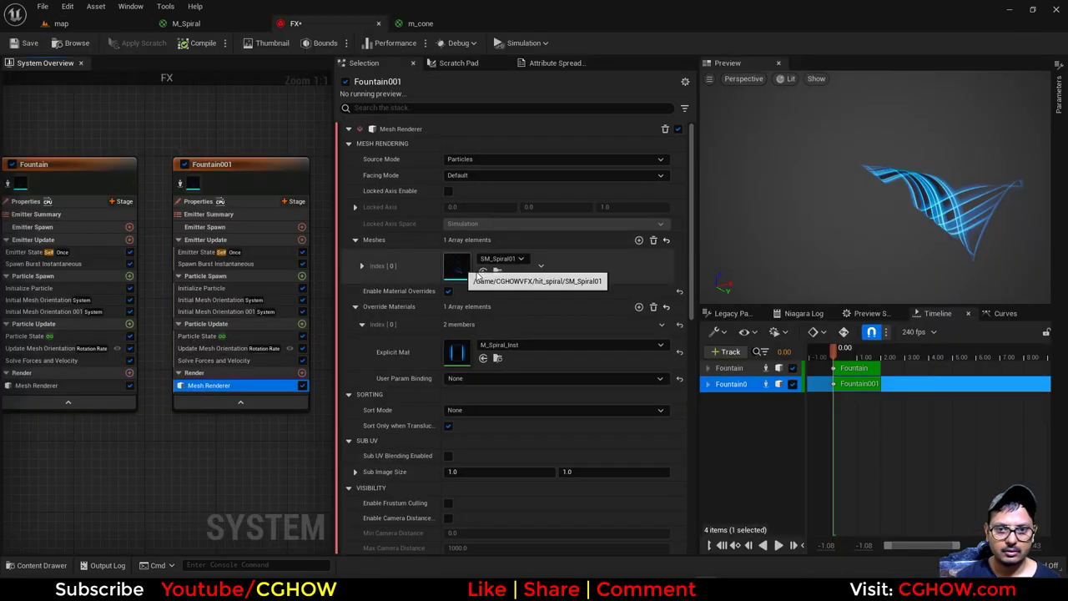
{"action": "left_click", "coordinate": [484, 272]}
- Set m_cone as the override material of Fountain001's Mesh Renderer, save the FX system and check the effect along the timeline
{"action": "left_click", "coordinate": [112, 26]}
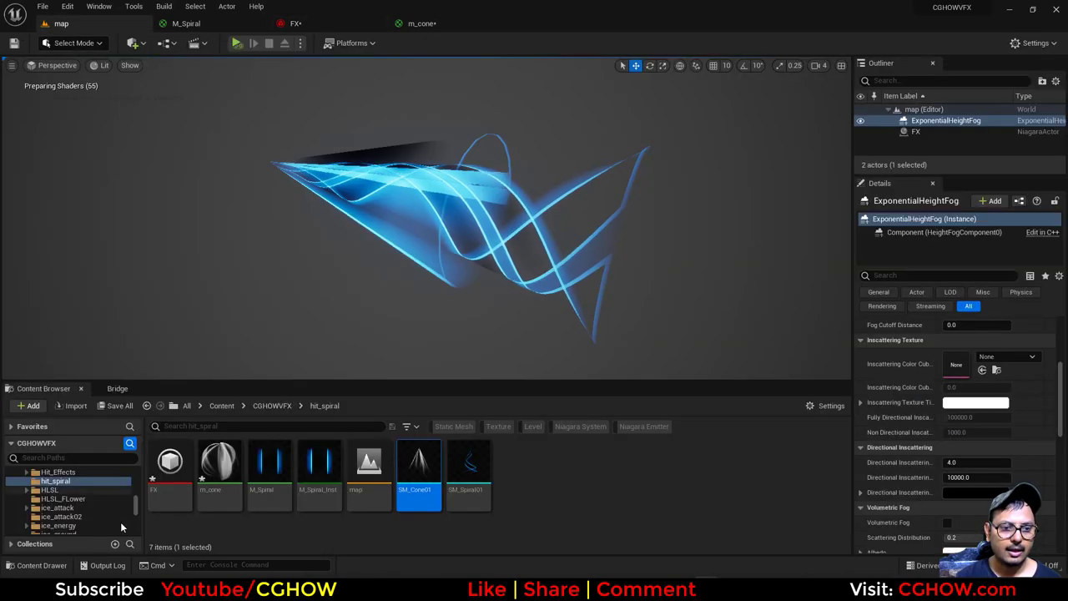
{"action": "left_click", "coordinate": [217, 475]}
{"action": "left_click", "coordinate": [187, 25]}
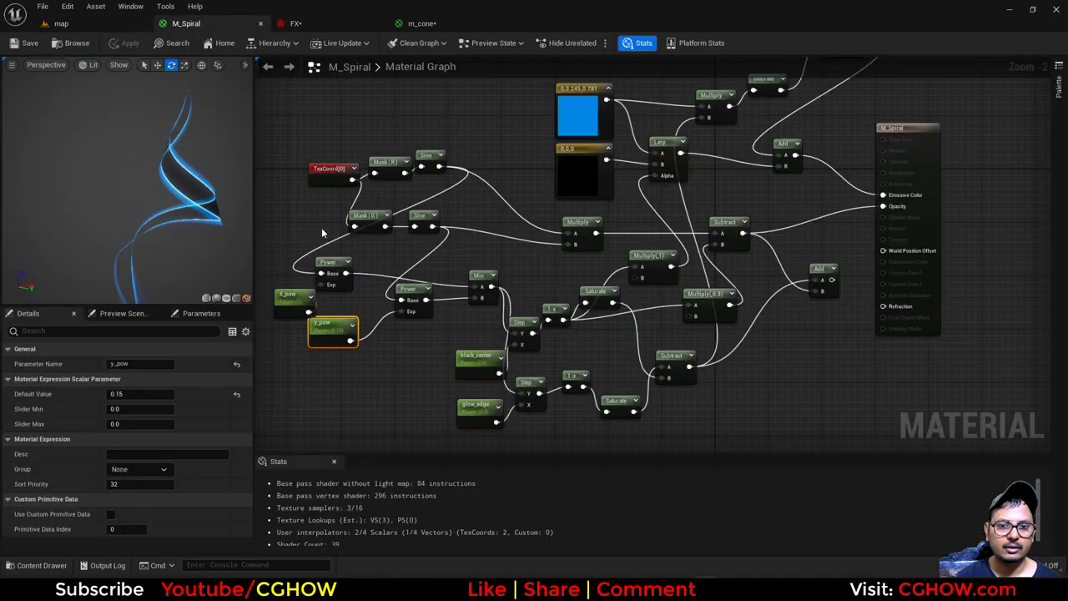
{"action": "left_click", "coordinate": [295, 24]}
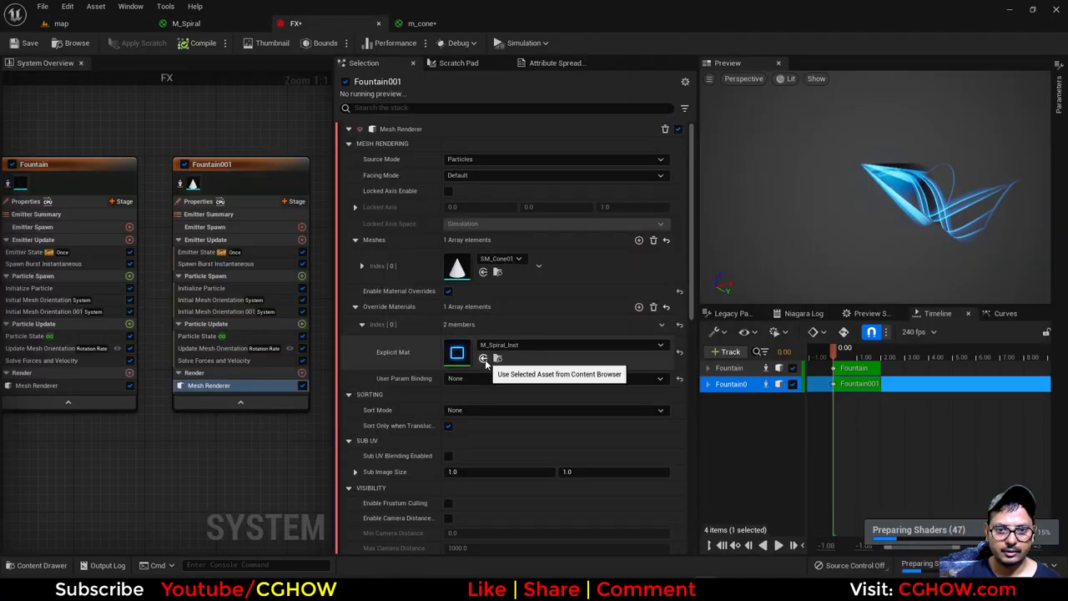
{"action": "left_click", "coordinate": [482, 358]}
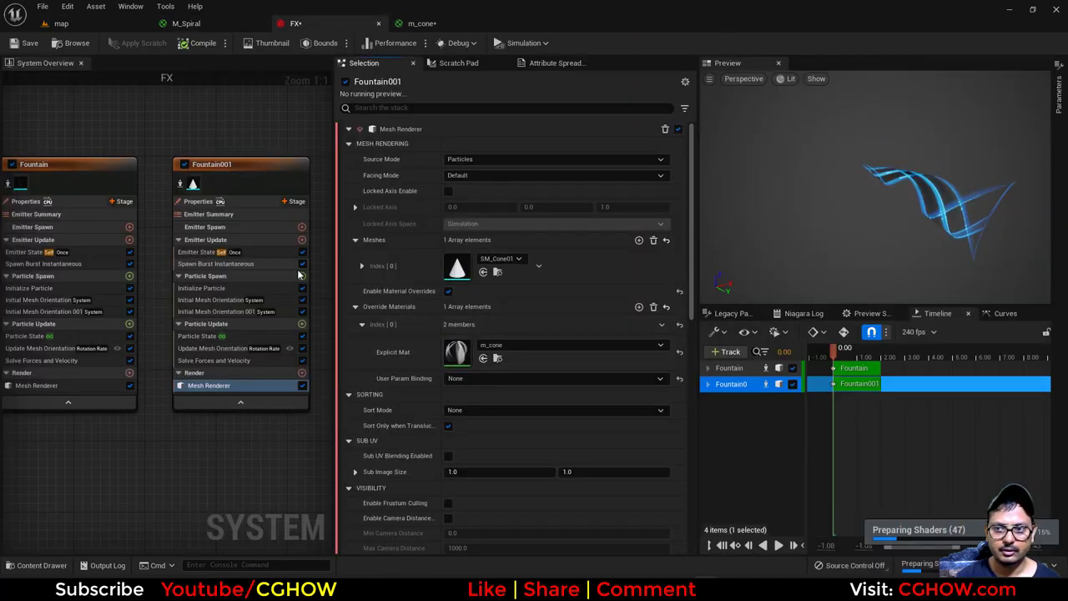
{"action": "left_click", "coordinate": [26, 43]}
{"action": "left_click_drag", "start_coordinate": [869, 358], "coordinate": [844, 349]}
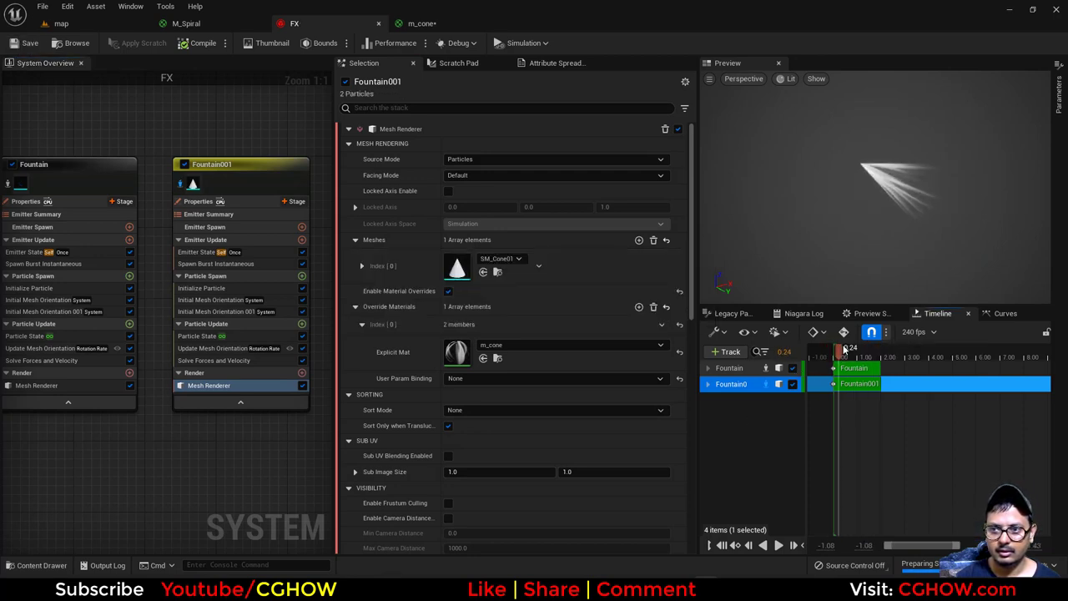
- Set the Spawn Burst Instantaneous spawn count of Fountain001 to 5
{"action": "left_click", "coordinate": [215, 264]}
{"action": "left_click", "coordinate": [480, 146]}
{"action": "type", "text": "5"}
{"action": "key", "text": "Return"}
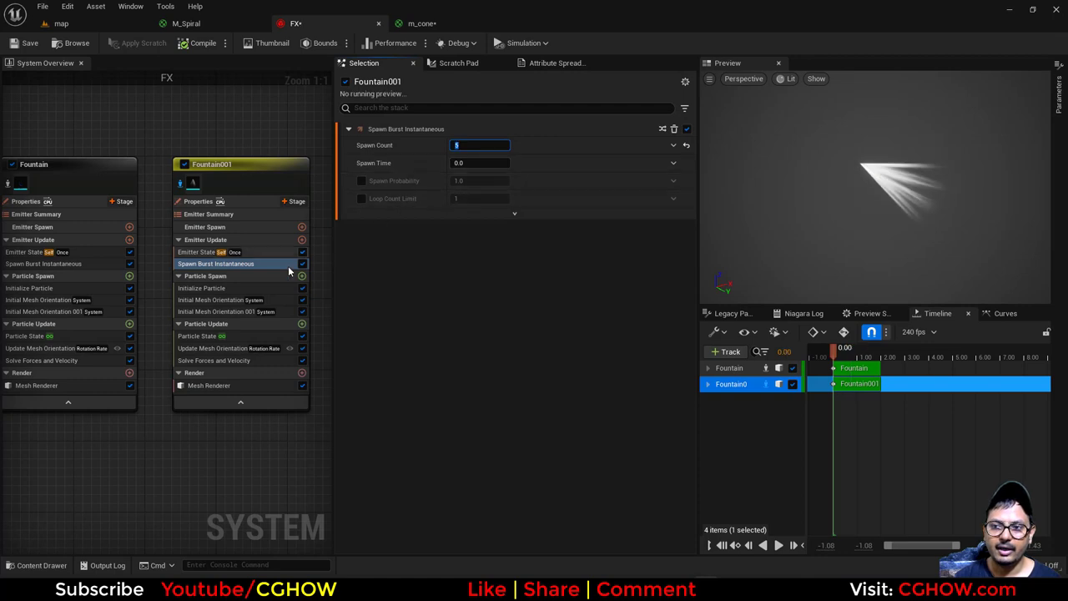
- Add a Dynamic Material Parameters module to Fountain001's Particle Update stage
{"action": "left_click", "coordinate": [301, 326]}
{"action": "type", "text": "dyn"}
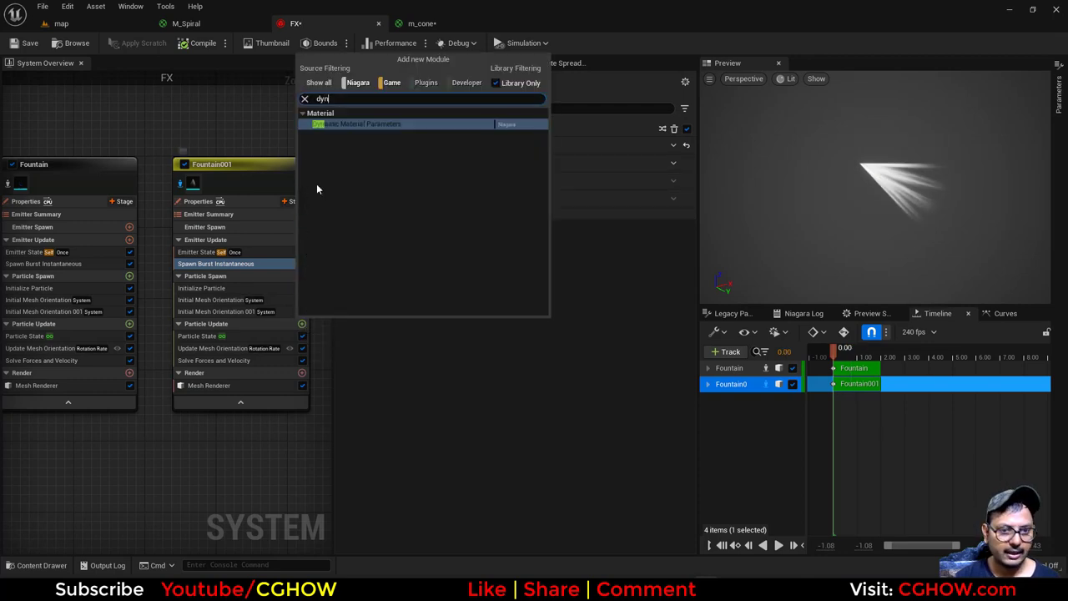
{"action": "left_click", "coordinate": [339, 124]}
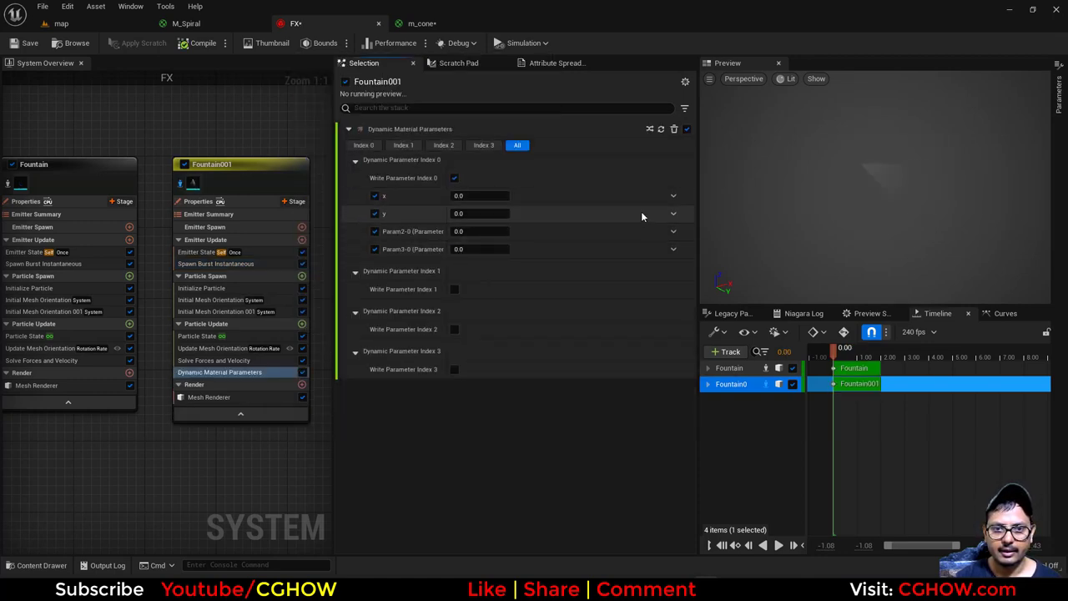
- Drive the x dynamic parameter with a Random Range Float from a minimum of 1.0 to a maximum of 2.0
{"action": "left_click", "coordinate": [674, 200]}
{"action": "type", "text": "ran"}
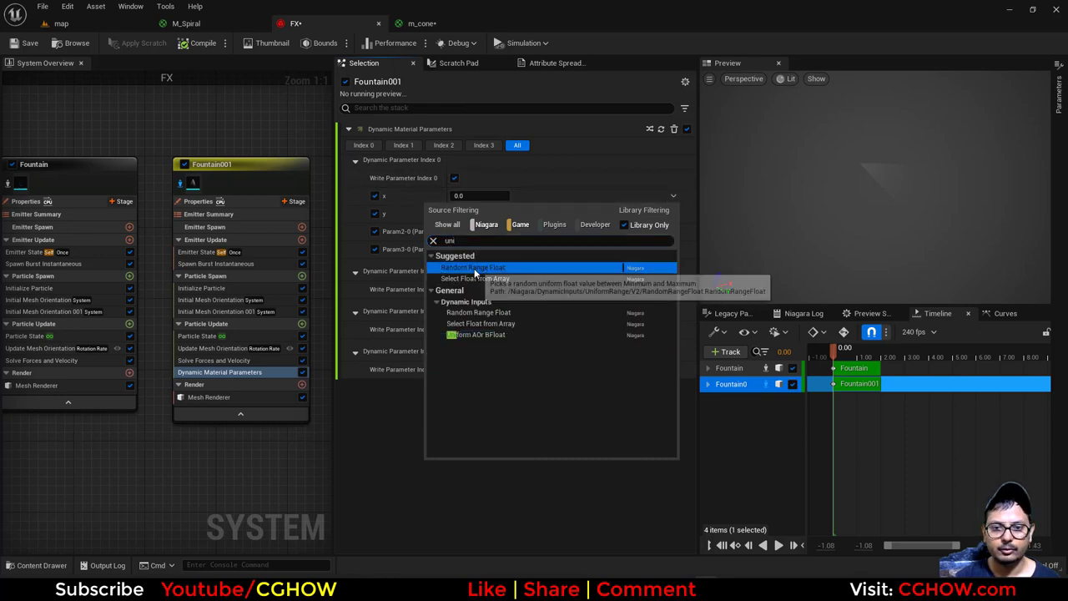
{"action": "left_click", "coordinate": [471, 267]}
{"action": "type", "text": "1"}
{"action": "key", "text": "Tab"}
{"action": "type", "text": "2"}
{"action": "key", "text": "Return"}
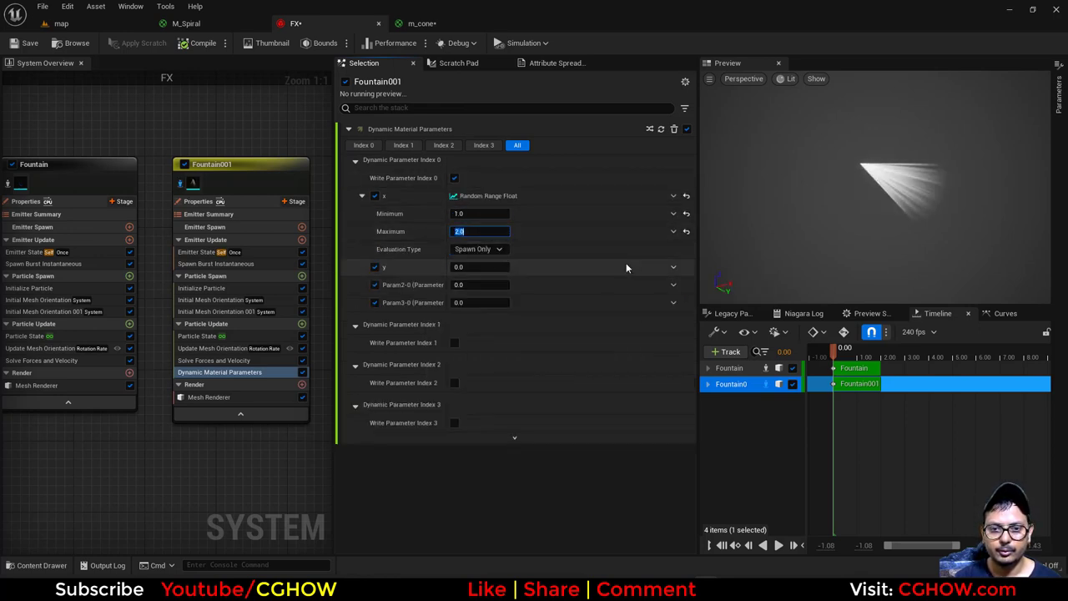
- Drive the y dynamic parameter with a Random Range Float using minimum 0.2 and maximum 0.1
{"action": "left_click", "coordinate": [673, 268]}
{"action": "type", "text": "ran"}
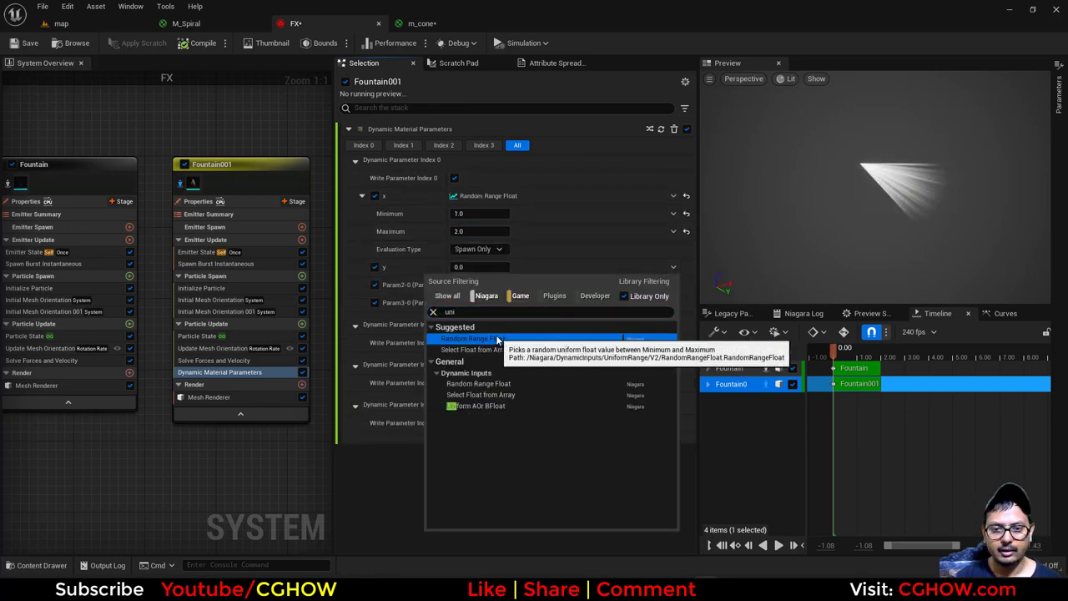
{"action": "left_click", "coordinate": [493, 331]}
{"action": "type", "text": "0.2"}
{"action": "key", "text": "Return"}
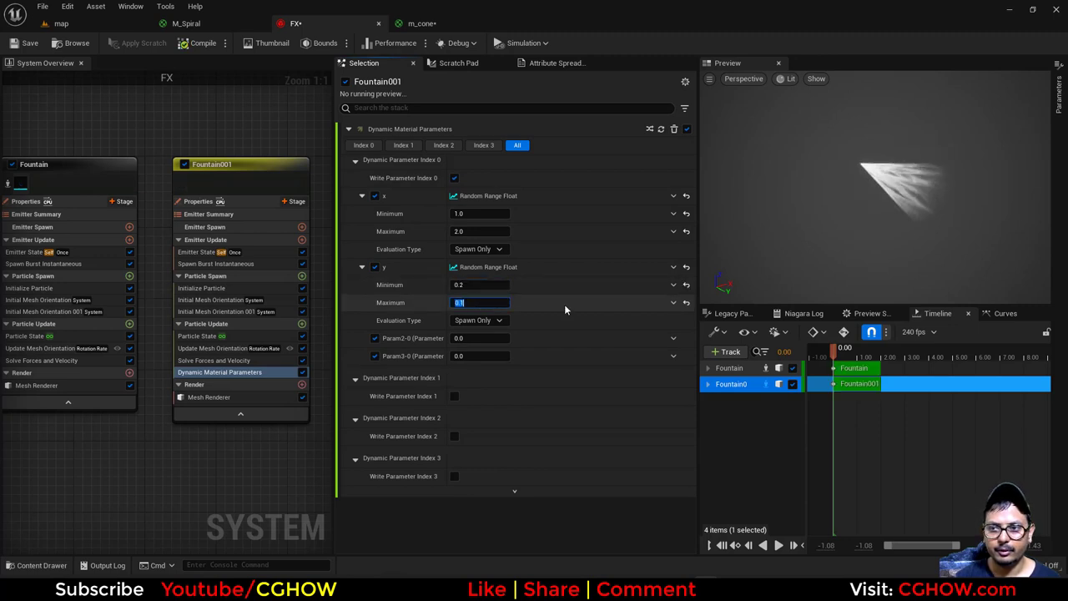
{"action": "key", "text": "Return"}
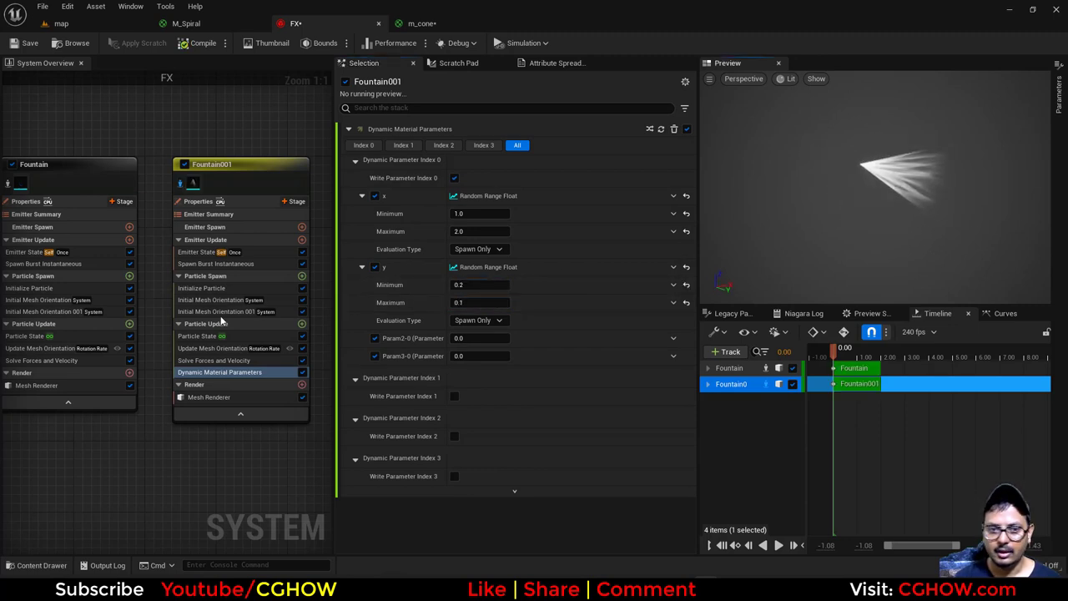
- Set the mesh scale mode in Fountain001's Initialize Particle module to Random Uniform
{"action": "left_click", "coordinate": [204, 288]}
{"action": "scroll", "coordinate": [513, 484], "scroll_direction": "down", "scroll_amount": 5}
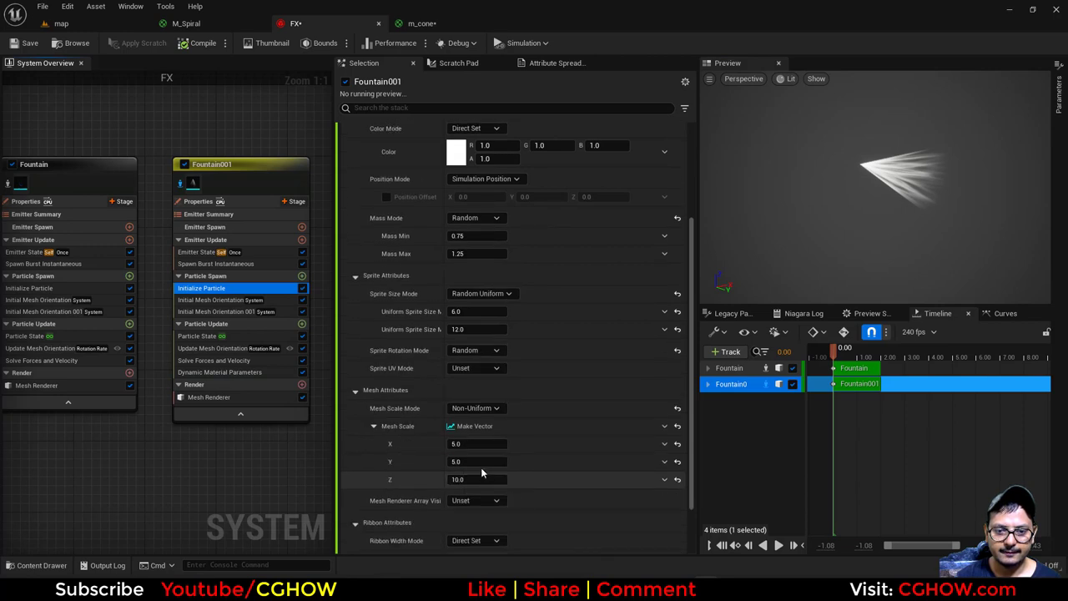
{"action": "scroll", "coordinate": [483, 463], "scroll_direction": "down", "scroll_amount": 2}
{"action": "left_click", "coordinate": [477, 344]}
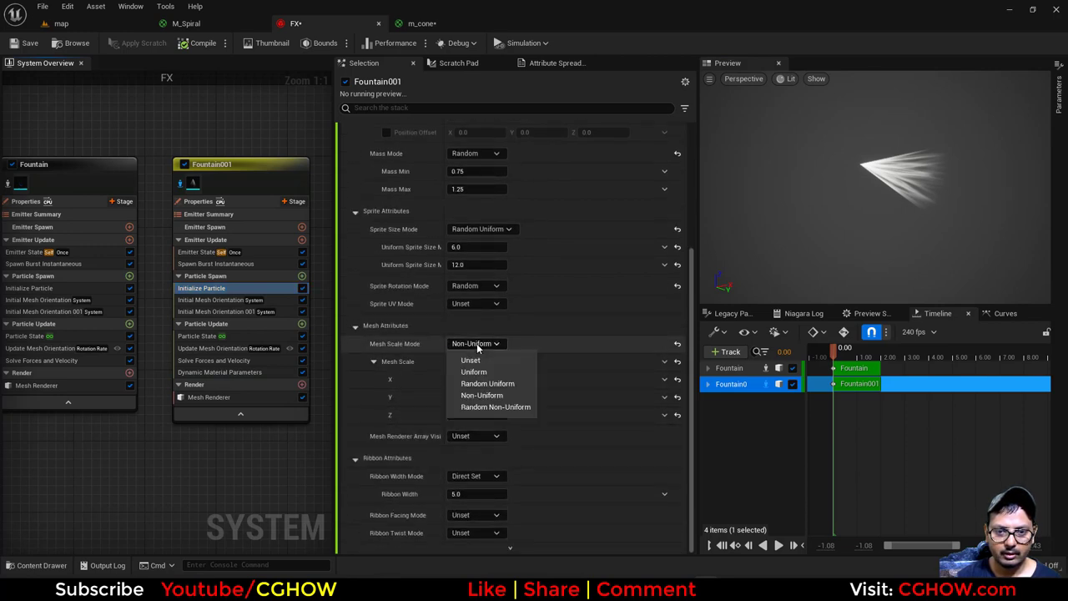
{"action": "left_click", "coordinate": [487, 384]}
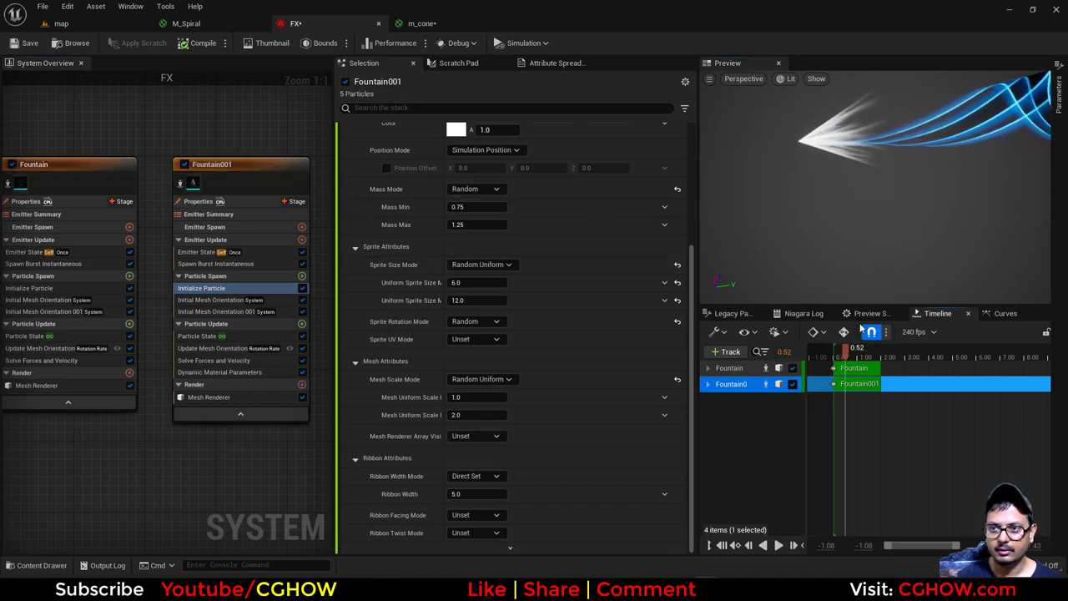
- Set Fountain001's maximum mesh uniform scale to about 5.9 and its particle color to a saturated blue with value 10
{"action": "left_click_drag", "start_coordinate": [464, 415], "coordinate": [535, 415]}
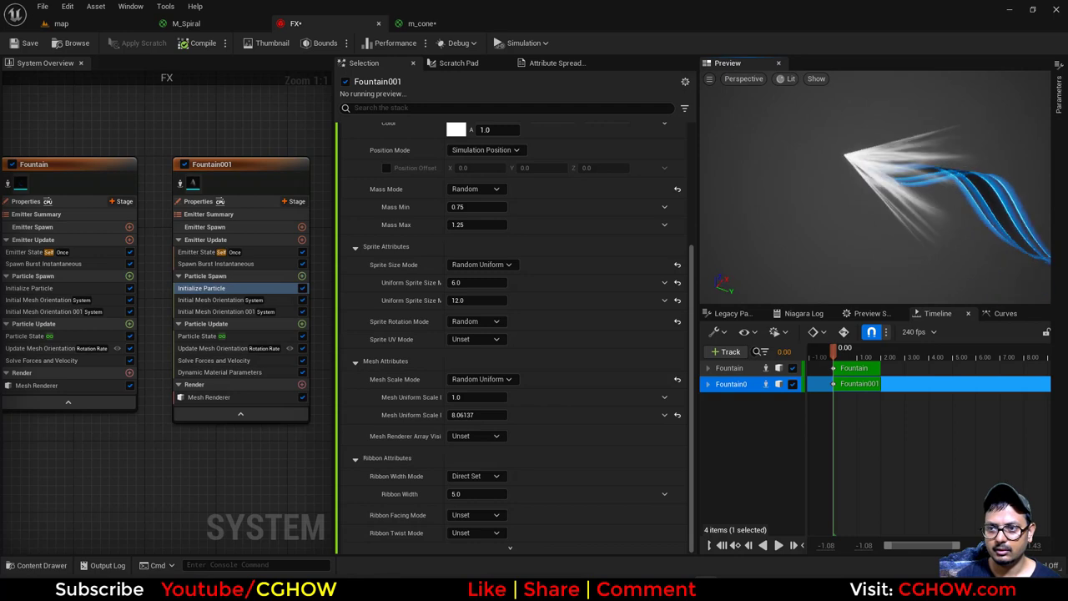
{"action": "left_click_drag", "start_coordinate": [510, 420], "coordinate": [482, 420]}
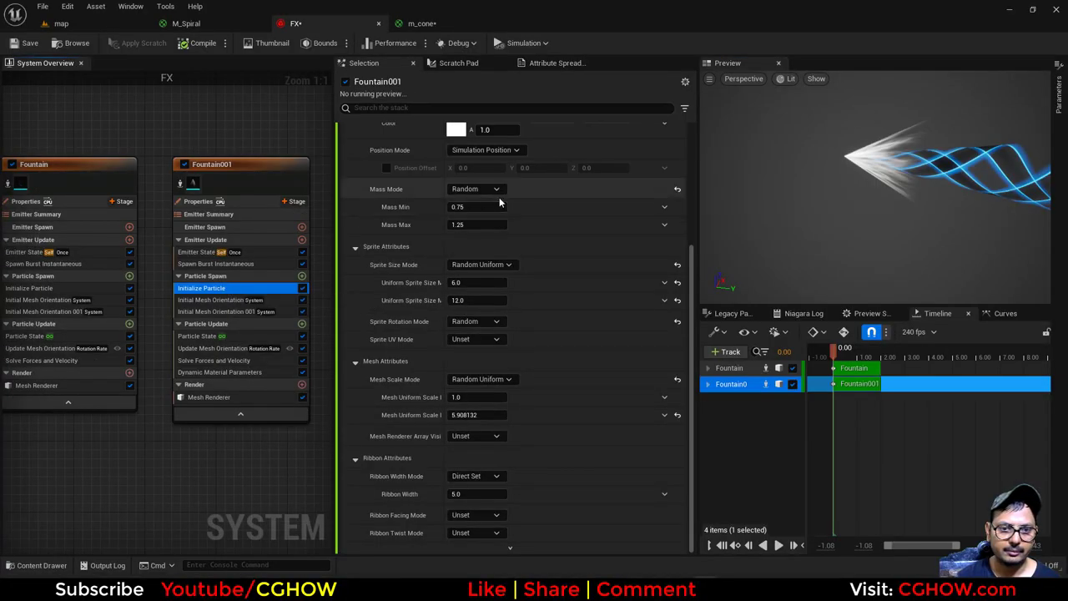
{"action": "left_click", "coordinate": [455, 212]}
{"action": "left_click", "coordinate": [490, 278]}
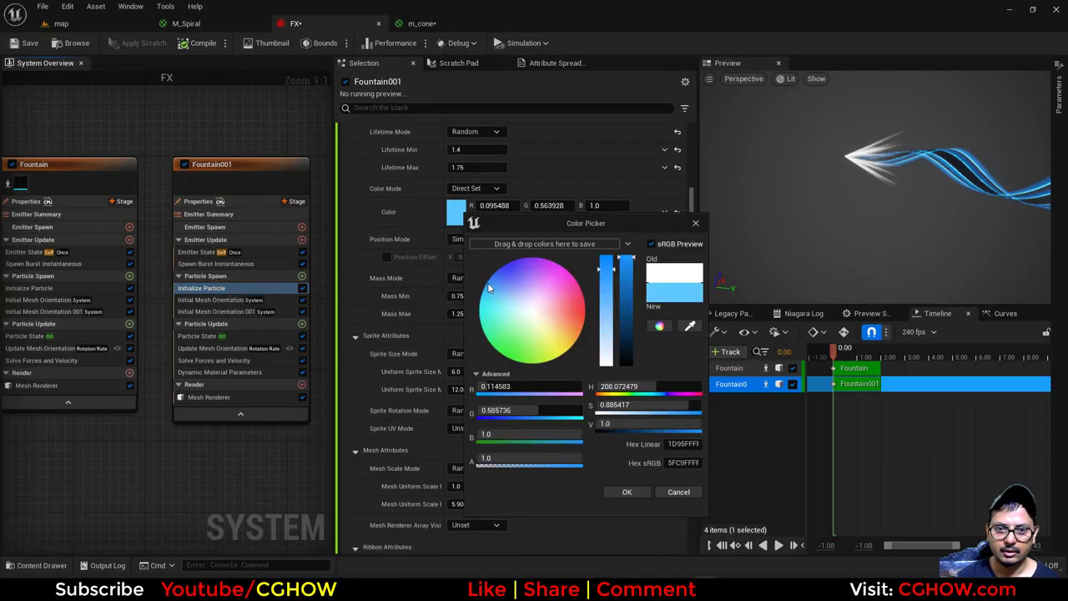
{"action": "left_click", "coordinate": [623, 424]}
{"action": "type", "text": "5"}
{"action": "key", "text": "Return"}
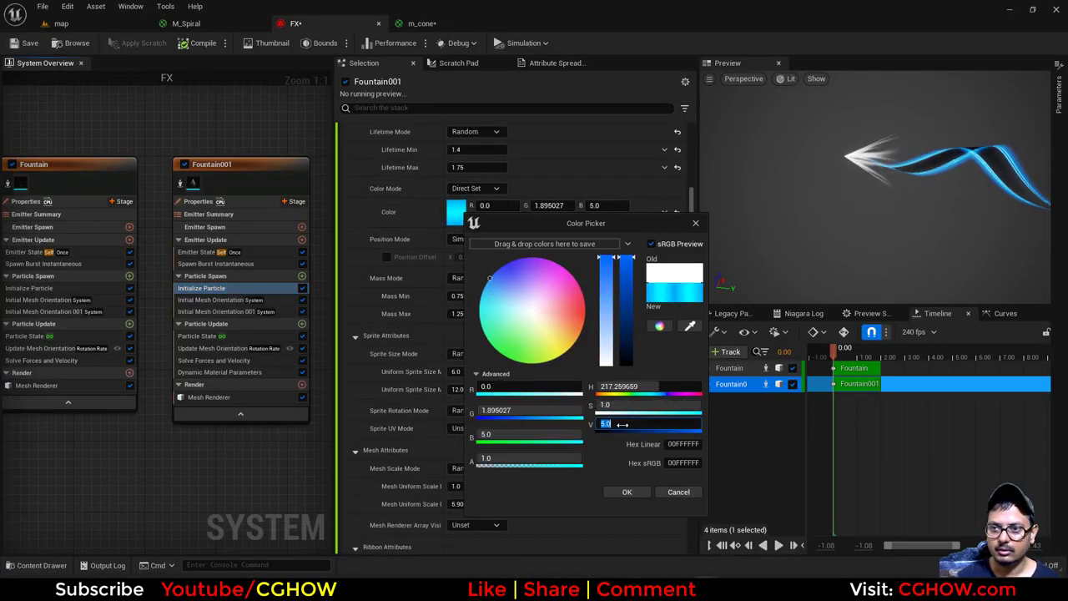
{"action": "type", "text": "10"}
{"action": "key", "text": "Return"}
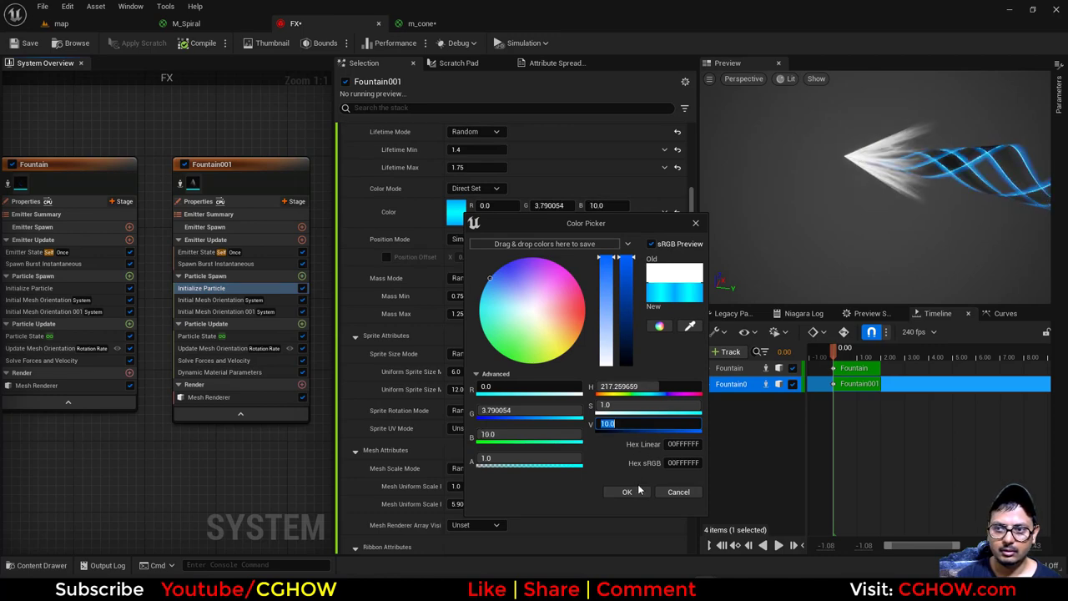
{"action": "left_click", "coordinate": [627, 492]}
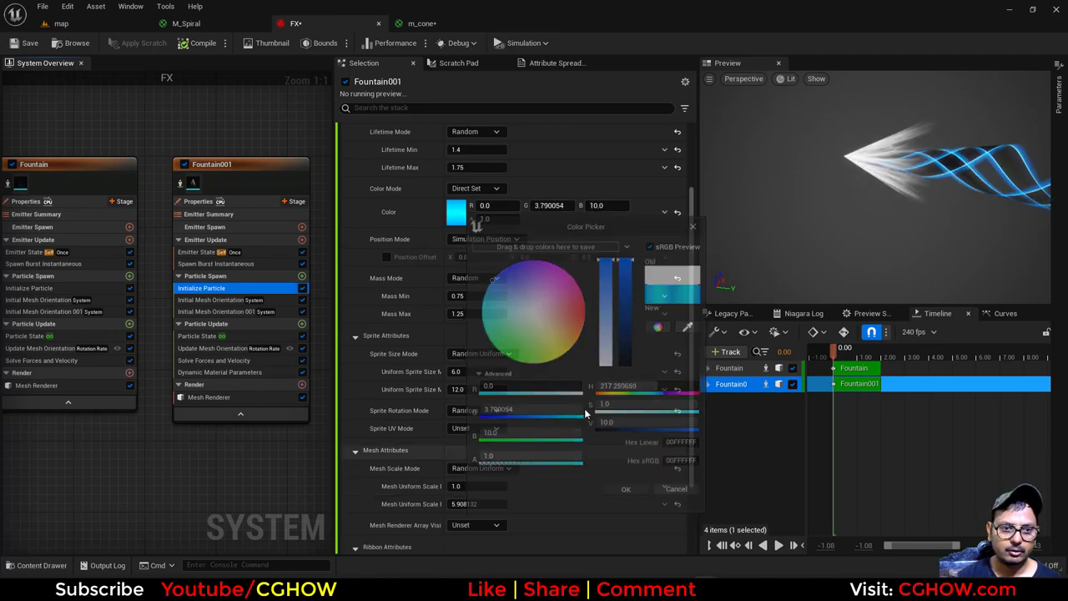
- In m_cone, connect Particle Color's RGB to Emissive Color and the last Multiply to Opacity, then save the material
{"action": "left_click", "coordinate": [424, 24]}
{"action": "left_click_drag", "start_coordinate": [862, 235], "coordinate": [920, 225]}
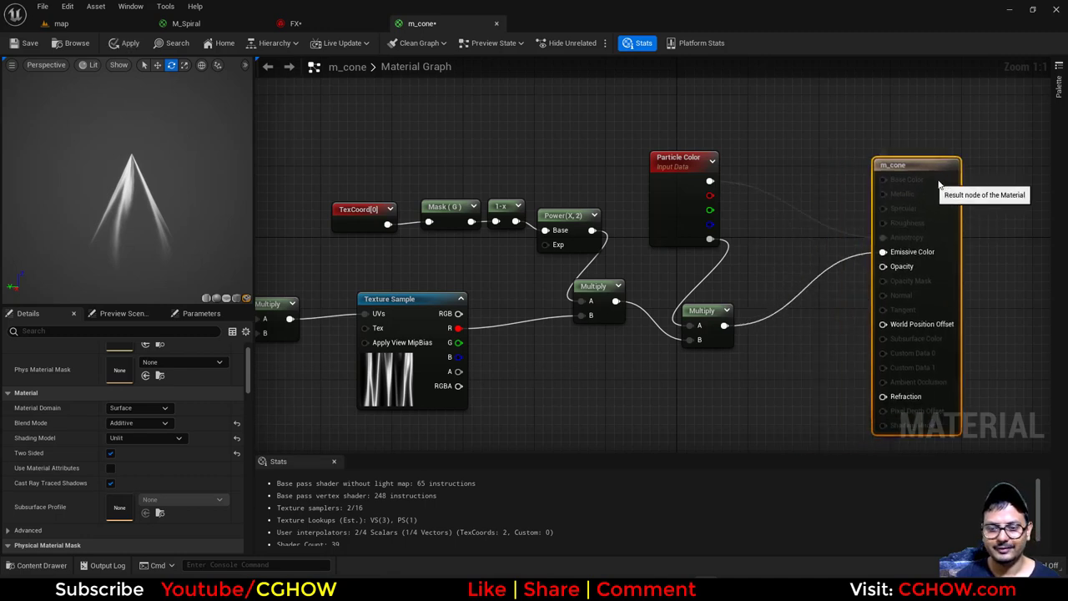
{"action": "left_click", "coordinate": [768, 272]}
{"action": "left_click_drag", "start_coordinate": [724, 326], "coordinate": [771, 356]}
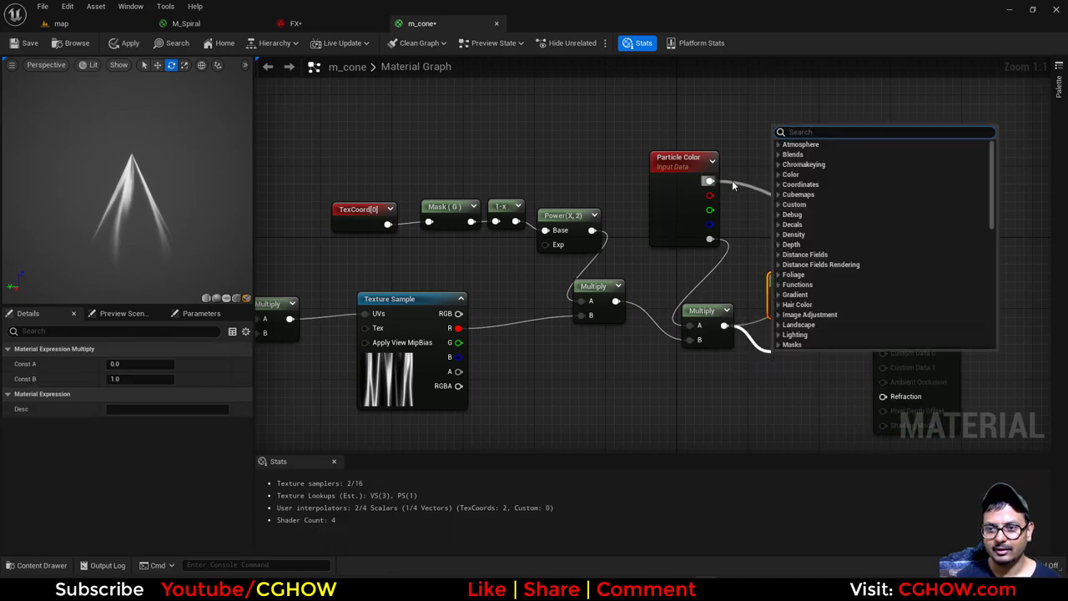
{"action": "left_click_drag", "start_coordinate": [709, 181], "coordinate": [883, 252]}
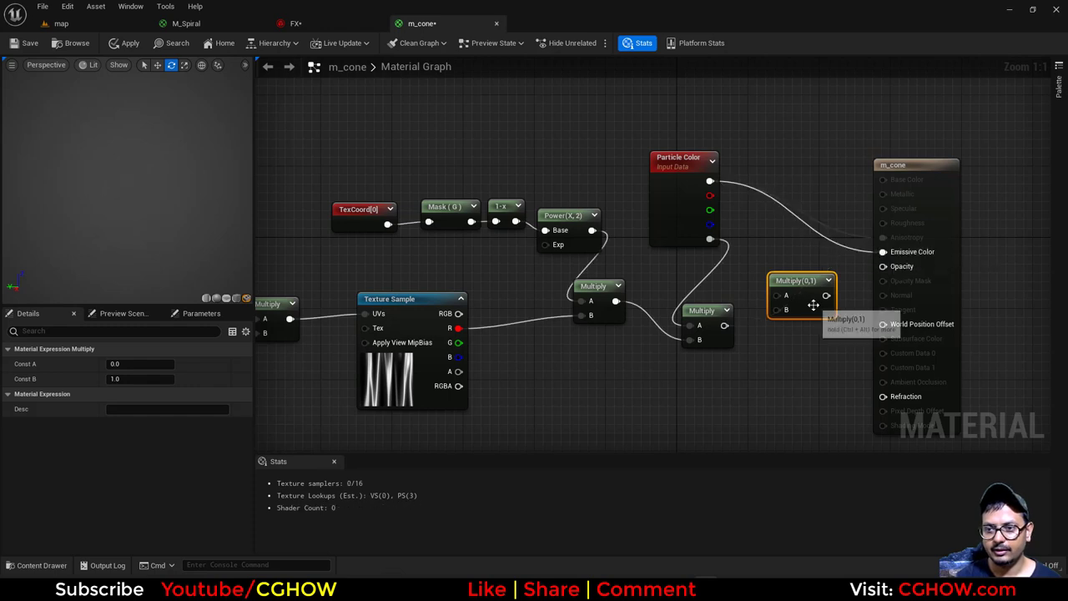
{"action": "key", "text": "Delete"}
{"action": "left_click_drag", "start_coordinate": [725, 326], "coordinate": [883, 266]}
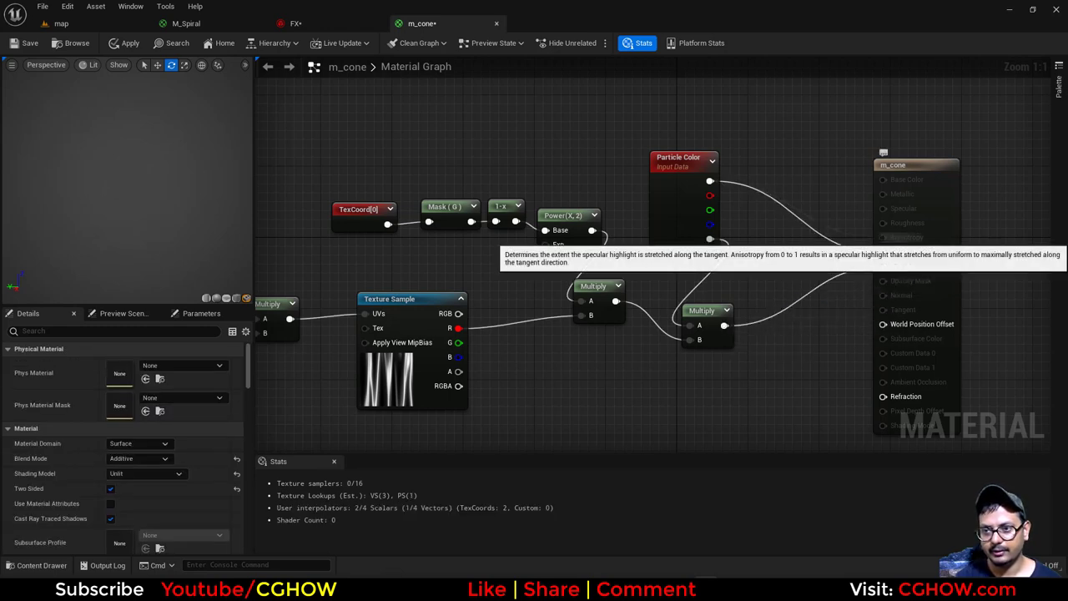
{"action": "left_click", "coordinate": [27, 51]}
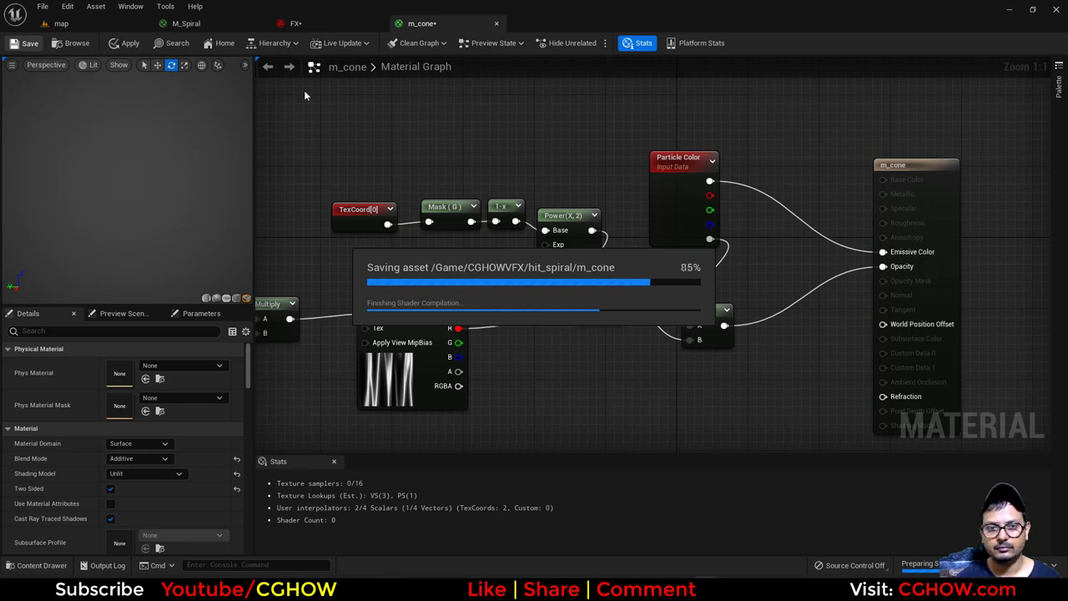
- Raise the value of Fountain001's blue particle color to 50 in the FX system
{"action": "left_click", "coordinate": [319, 22]}
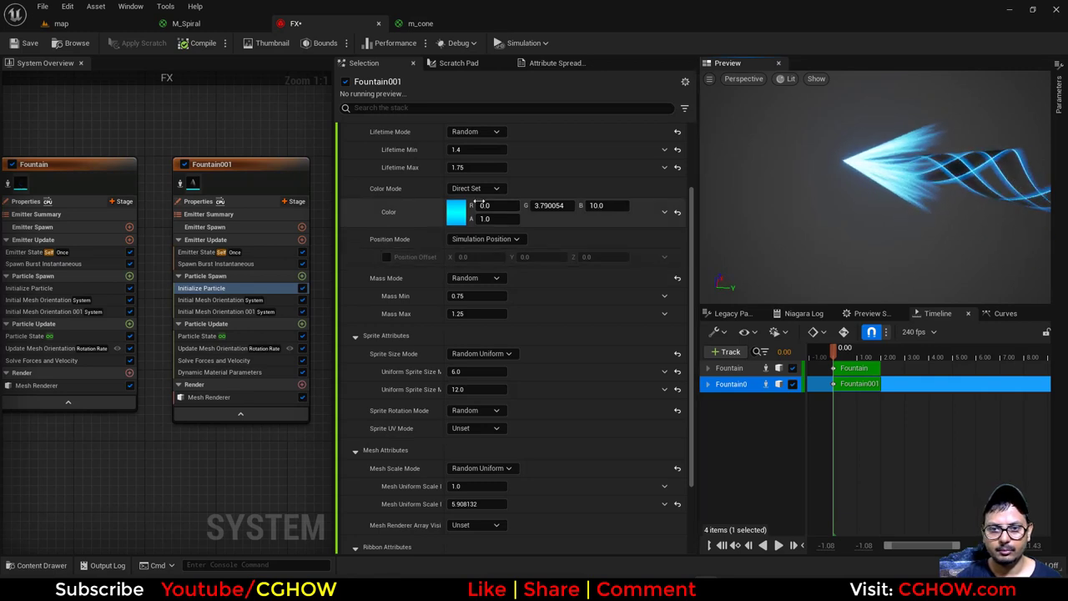
{"action": "left_click", "coordinate": [456, 212]}
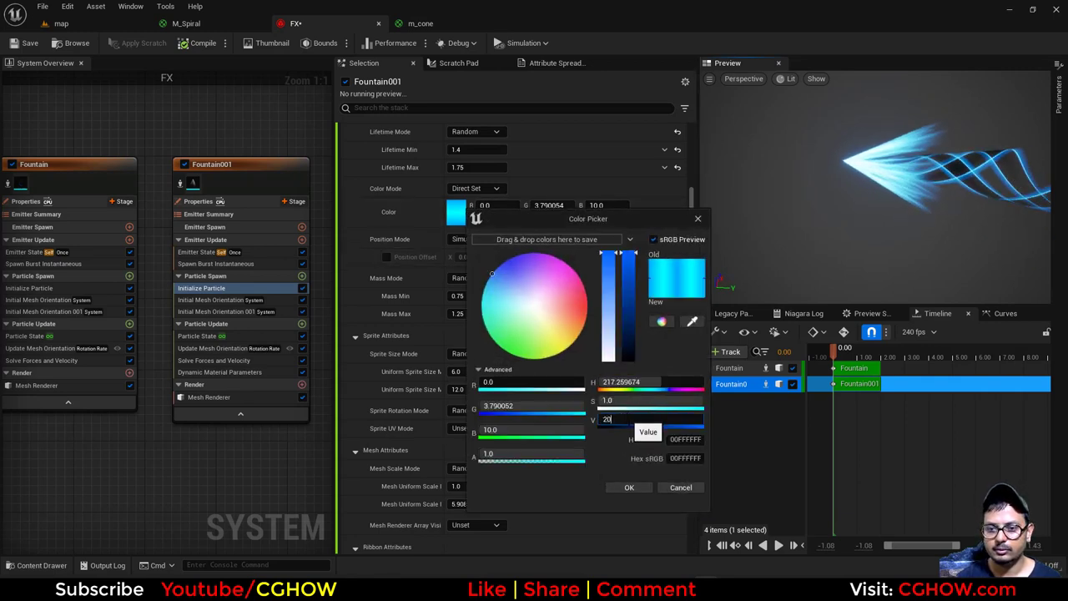
{"action": "key", "text": "Return"}
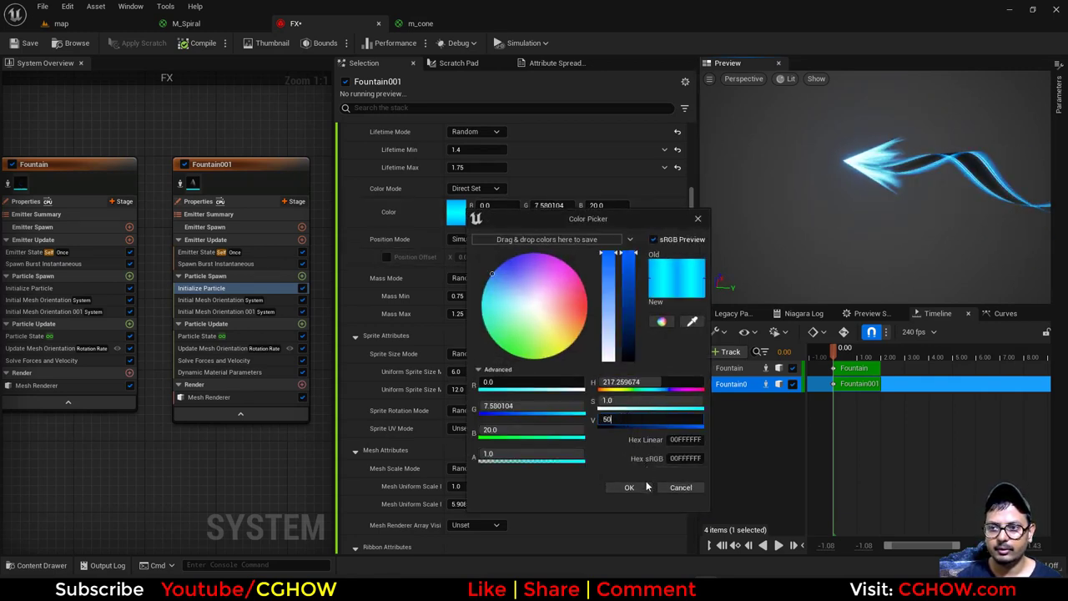
{"action": "type", "text": "50"}
{"action": "left_click", "coordinate": [632, 487]}
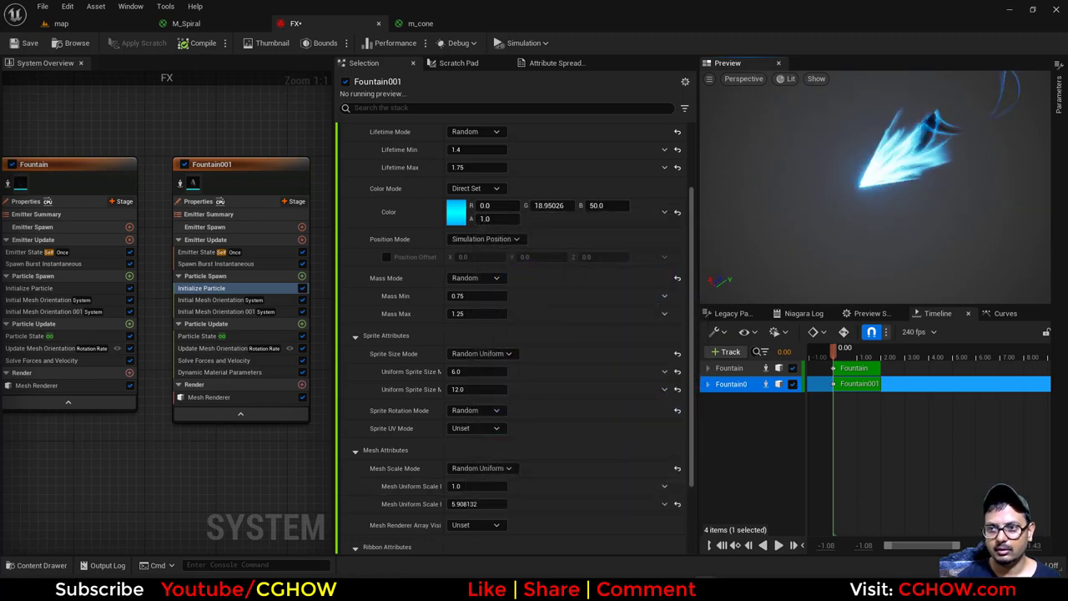
{"action": "left_click_drag", "start_coordinate": [847, 237], "coordinate": [772, 247]}
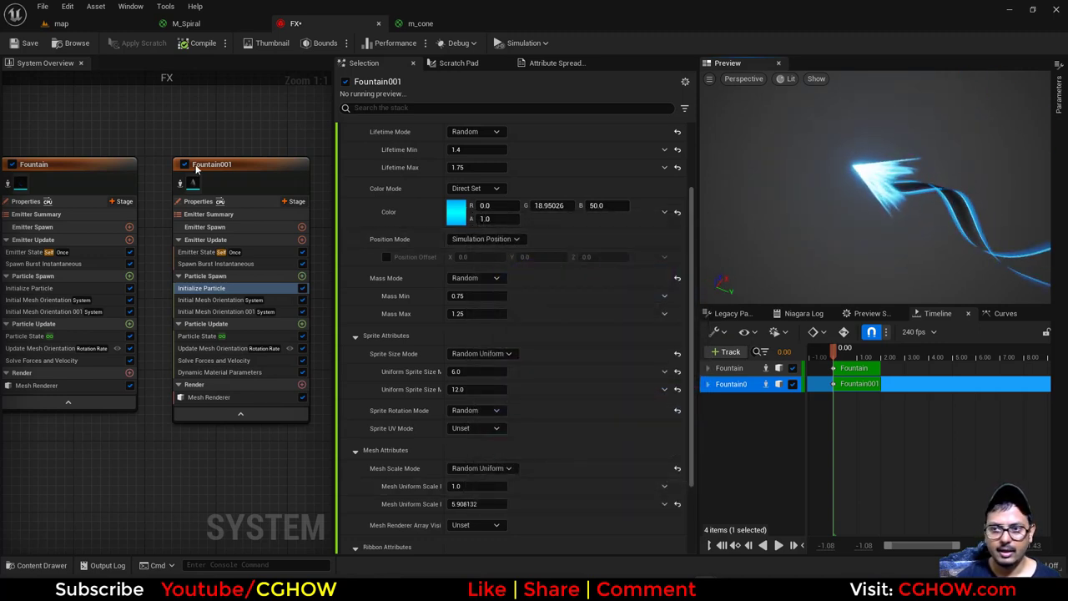
- Duplicate the Fountain001 emitter beside the original and isolate the copy
{"action": "right_click_drag", "start_coordinate": [202, 123], "coordinate": [83, 140]}
{"action": "left_click", "coordinate": [123, 187]}
{"action": "left_click", "coordinate": [224, 172]}
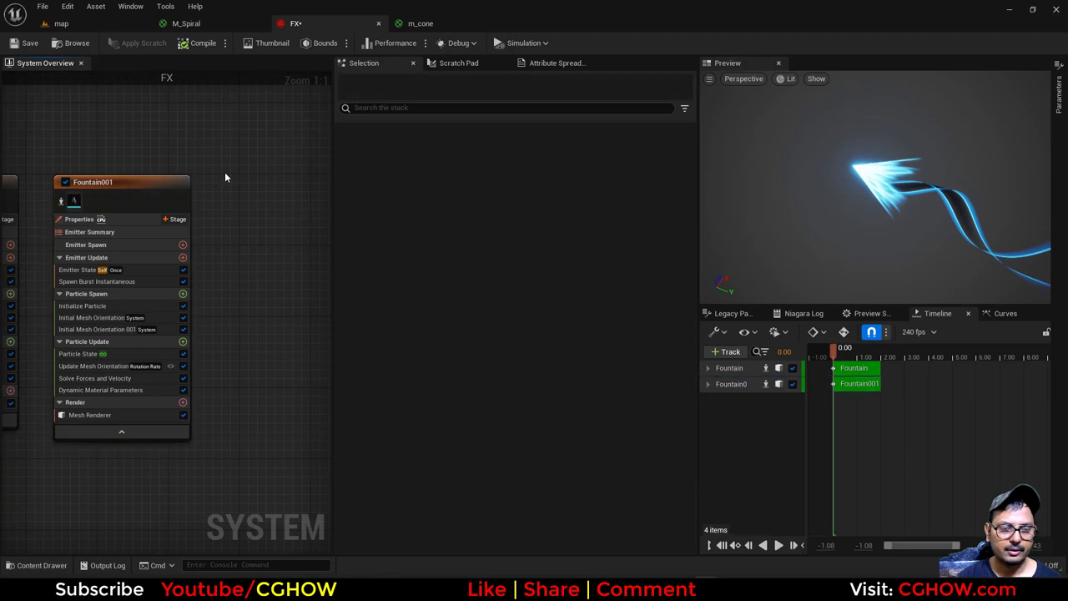
{"action": "key", "text": "ctrl+v"}
{"action": "right_click_drag", "start_coordinate": [224, 171], "coordinate": [143, 144]}
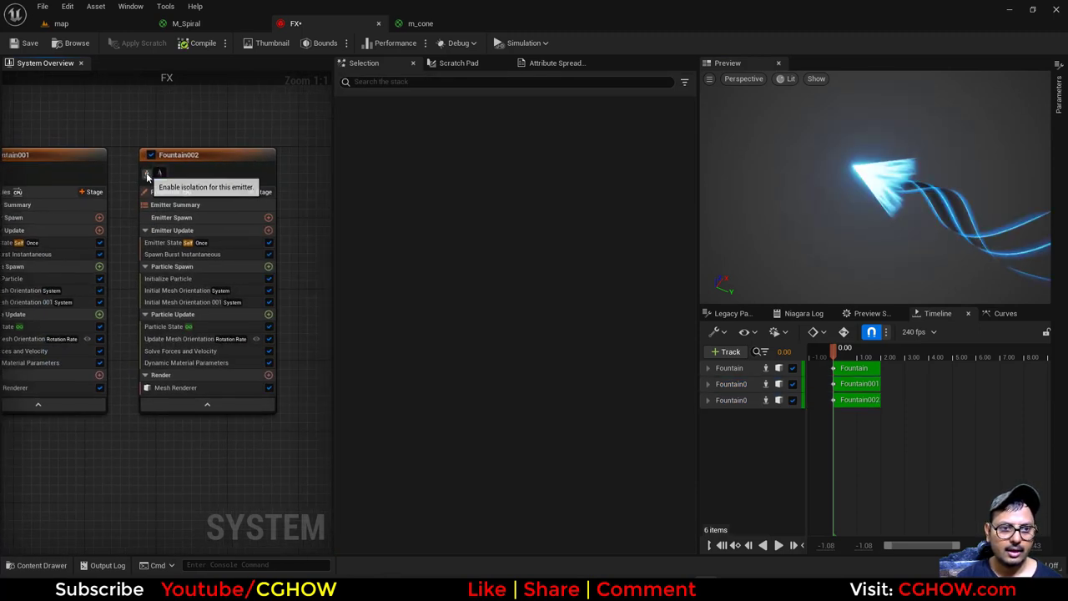
- Set Fountain002's particle color to a pale bluish white with saturation about 0.28 and value 1
{"action": "left_click", "coordinate": [171, 278]}
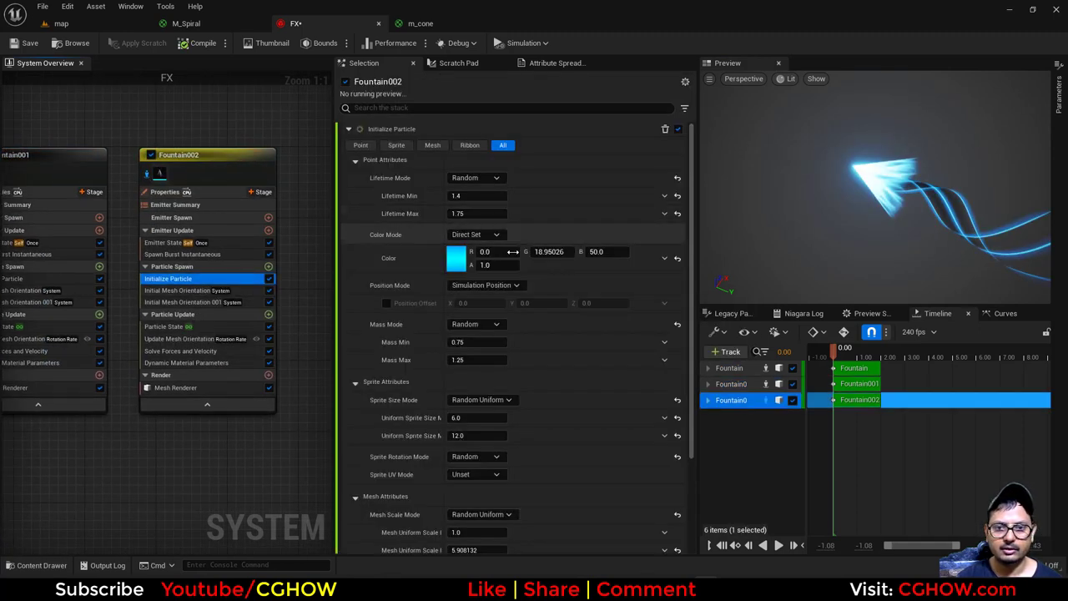
{"action": "left_click", "coordinate": [463, 259]}
{"action": "left_click_drag", "start_coordinate": [602, 349], "coordinate": [595, 428]}
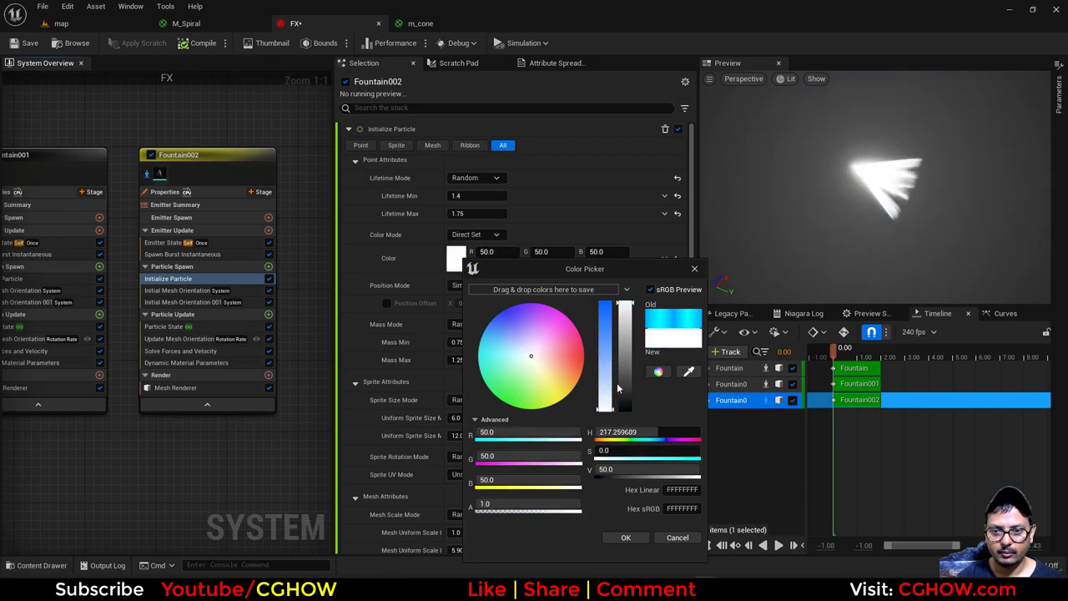
{"action": "left_click", "coordinate": [605, 381]}
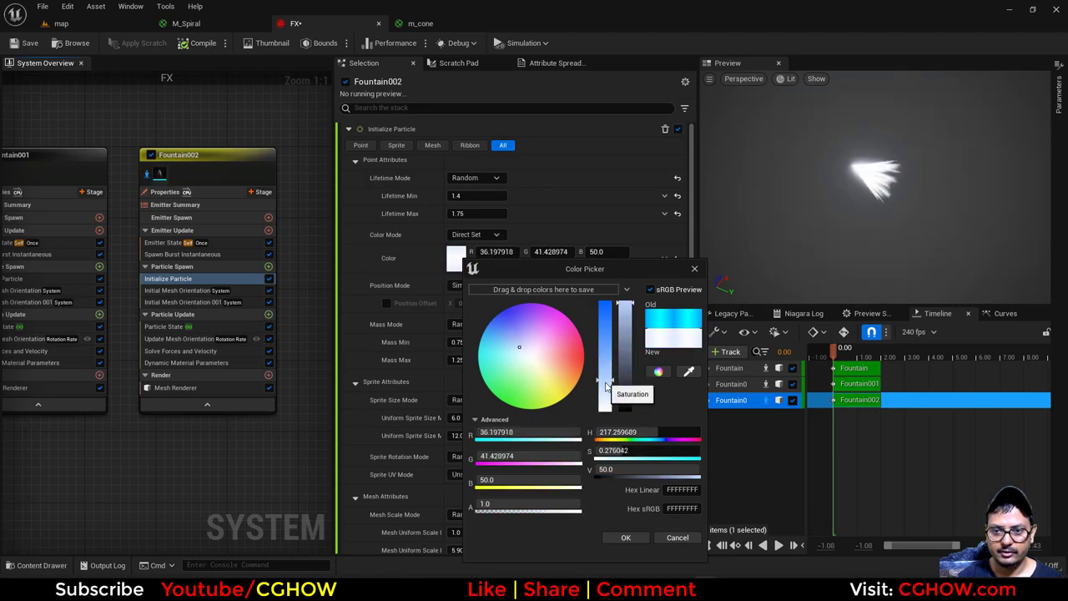
{"action": "left_click", "coordinate": [626, 469]}
{"action": "type", "text": "1"}
{"action": "key", "text": "Return"}
{"action": "left_click", "coordinate": [624, 537]}
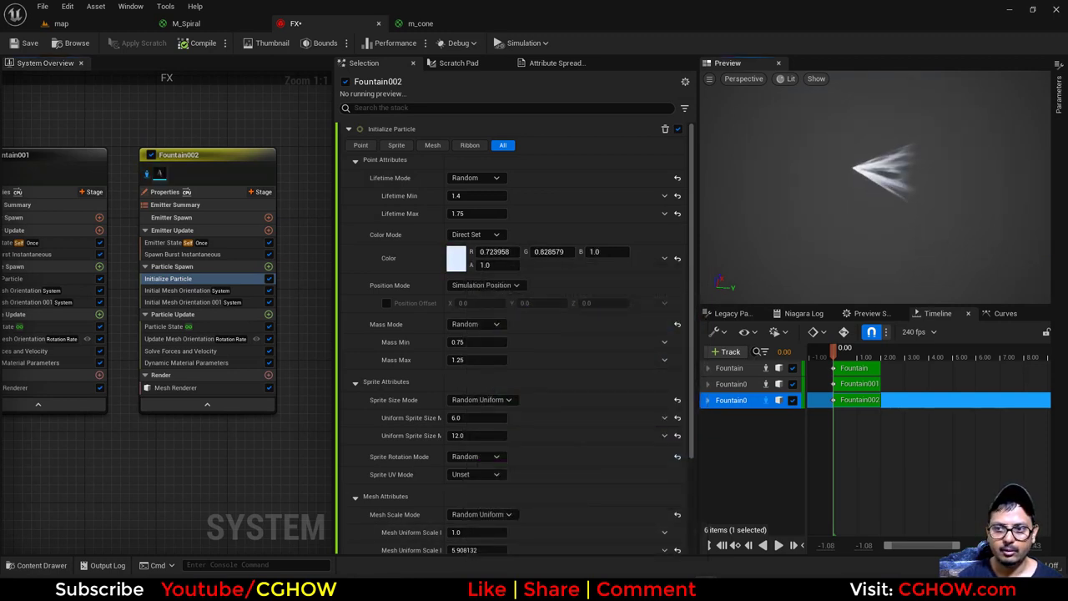
- Change the sprite size mode in Fountain002's Initialize Particle module to Random Non-Uniform
{"action": "left_click", "coordinate": [187, 303]}
{"action": "left_click", "coordinate": [175, 278]}
{"action": "scroll", "coordinate": [576, 472], "scroll_direction": "down", "scroll_amount": 1}
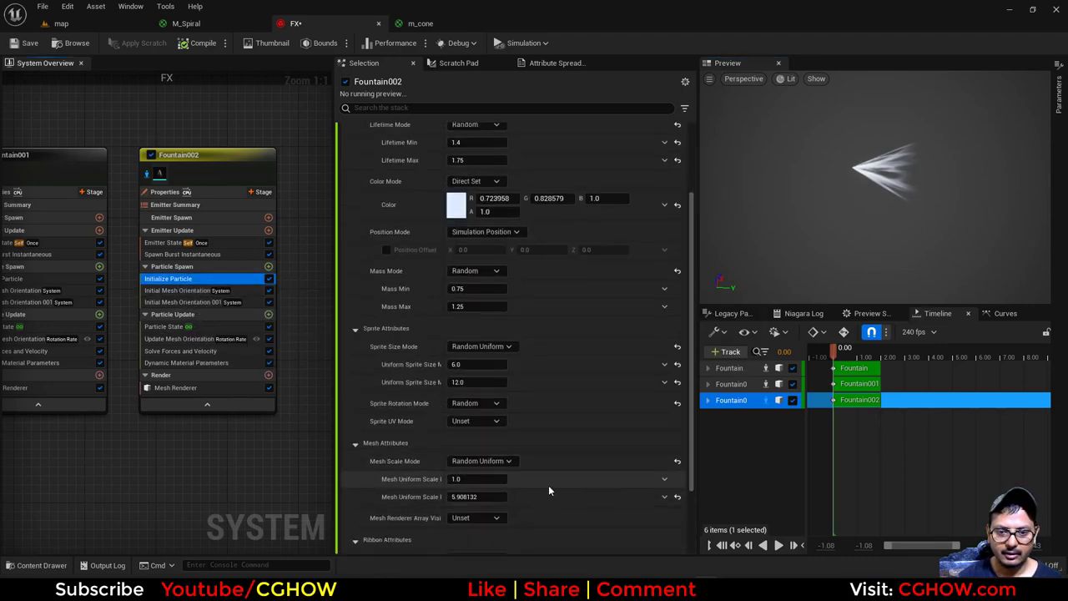
{"action": "scroll", "coordinate": [548, 488], "scroll_direction": "down", "scroll_amount": 1}
{"action": "left_click", "coordinate": [473, 314]}
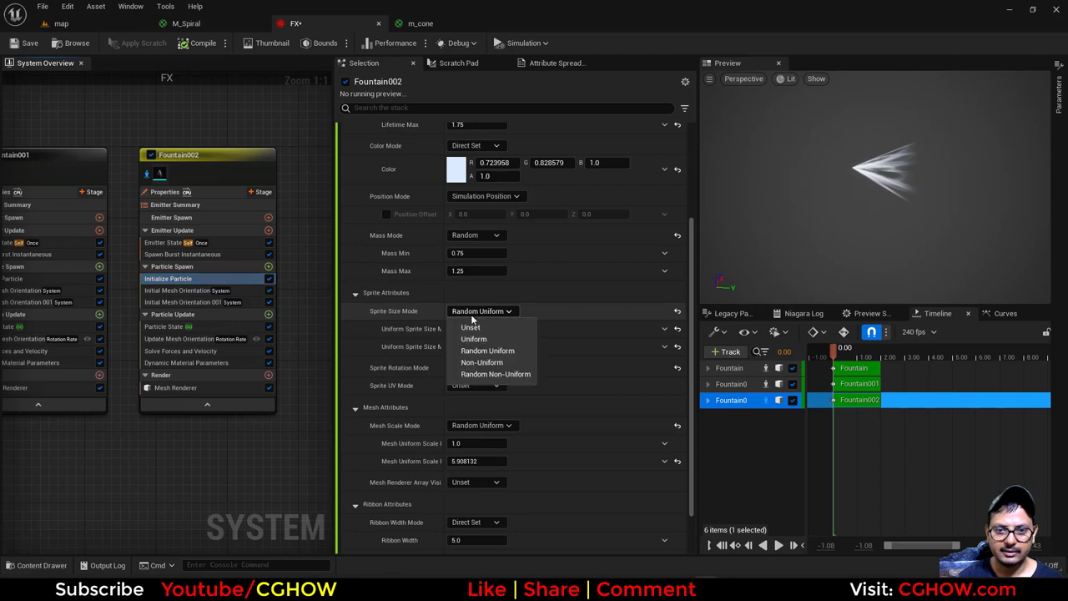
{"action": "left_click", "coordinate": [500, 374]}
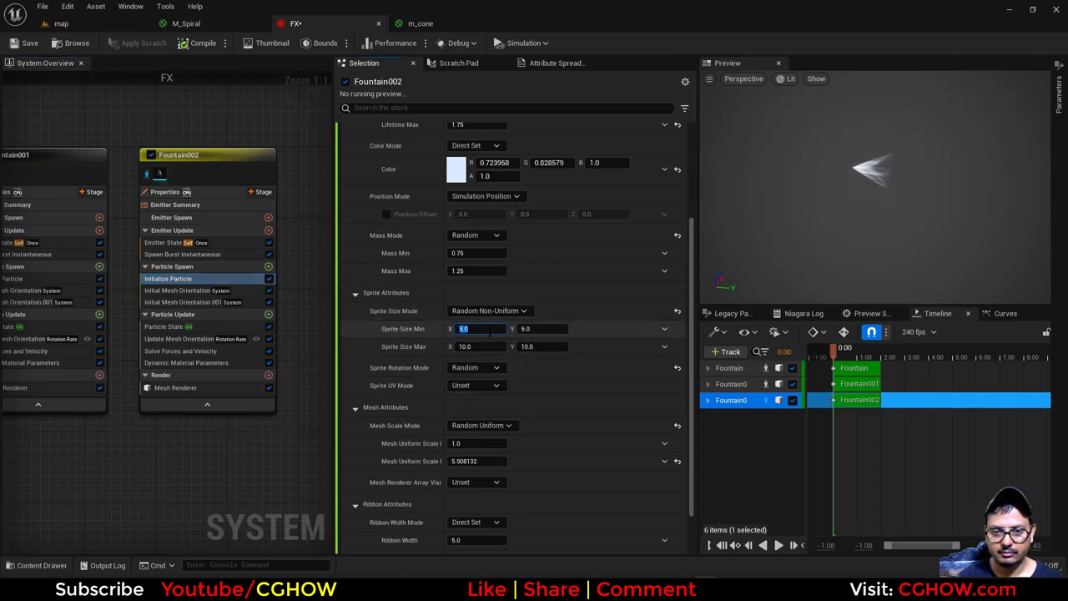
{"action": "scroll", "coordinate": [484, 444], "scroll_direction": "down", "scroll_amount": 2}
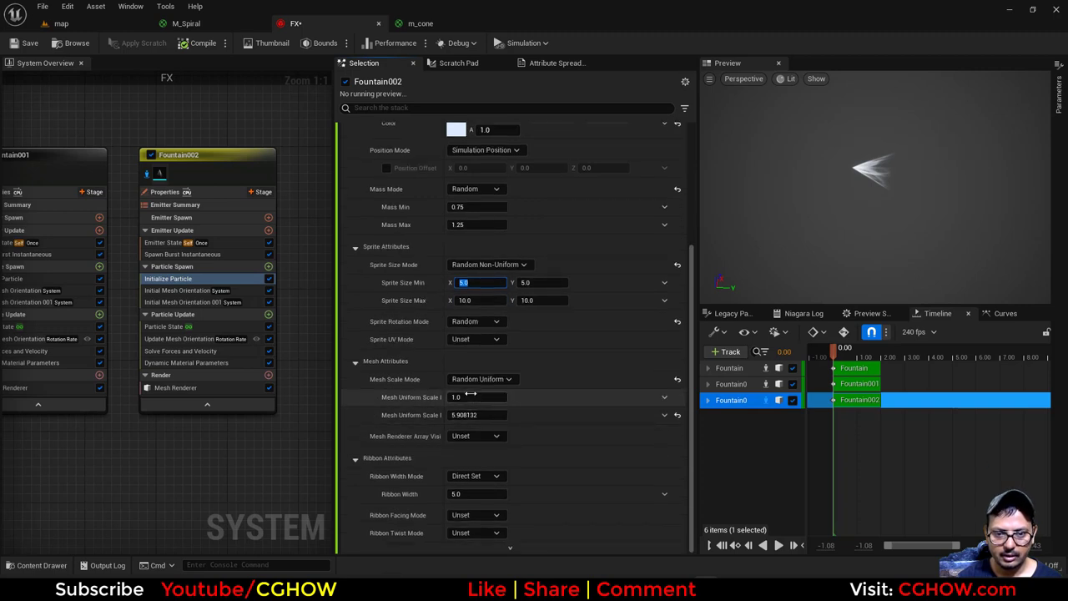
- Set Fountain002's mesh scale mode to Random Non-Uniform with minimum 5 on all axes and maximum Y 5 and Z about 15.4
{"action": "left_click", "coordinate": [501, 379]}
{"action": "left_click", "coordinate": [504, 441]}
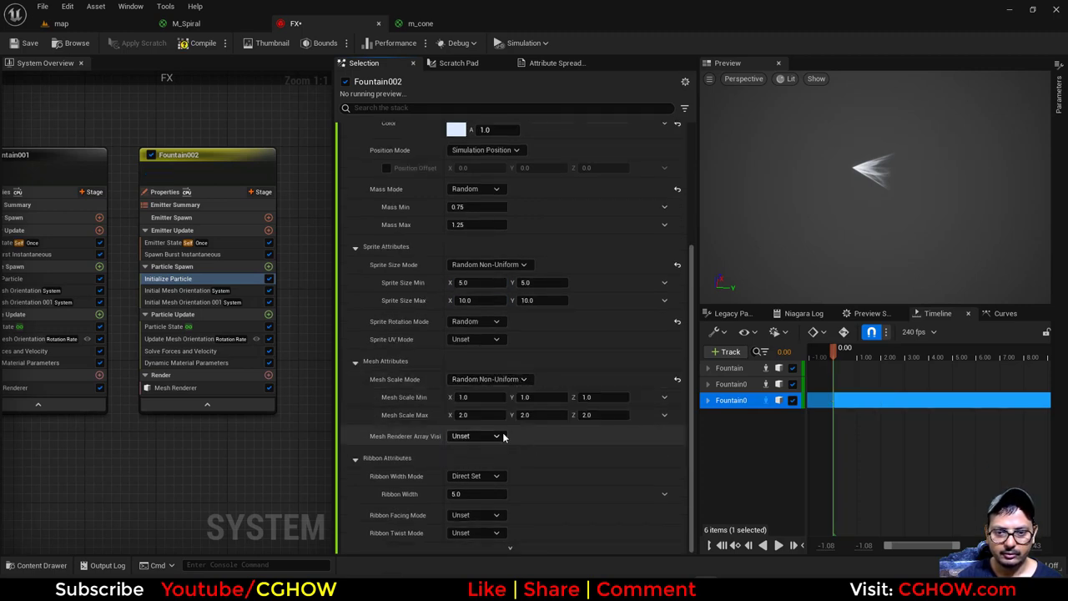
{"action": "left_click", "coordinate": [472, 397]}
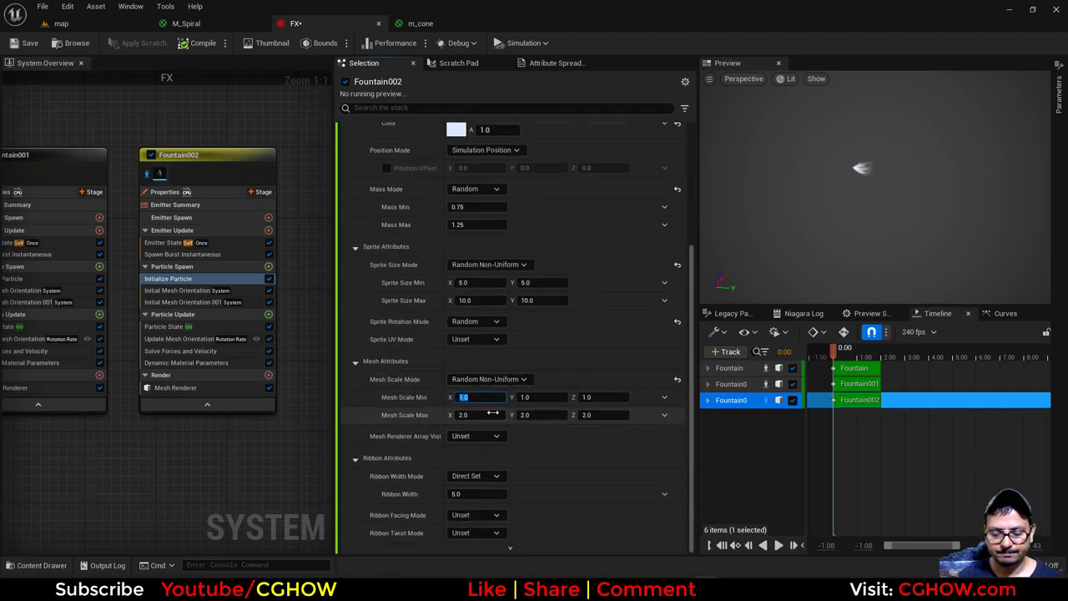
{"action": "type", "text": "5"}
{"action": "key", "text": "Tab"}
{"action": "type", "text": "5"}
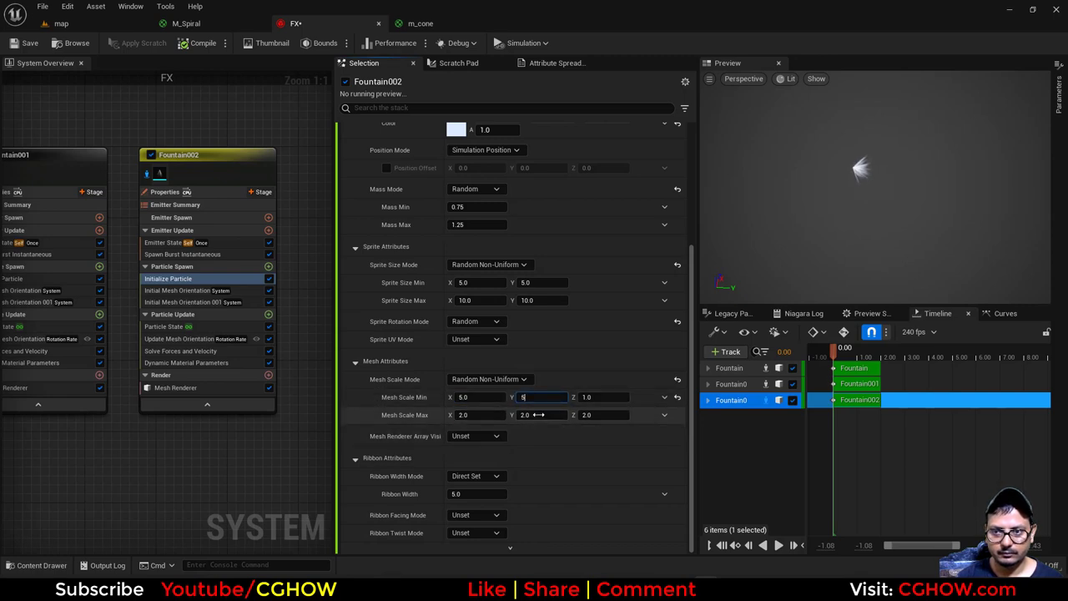
{"action": "left_click", "coordinate": [538, 415]}
{"action": "type", "text": "5"}
{"action": "left_click", "coordinate": [586, 397]}
{"action": "type", "text": "5"}
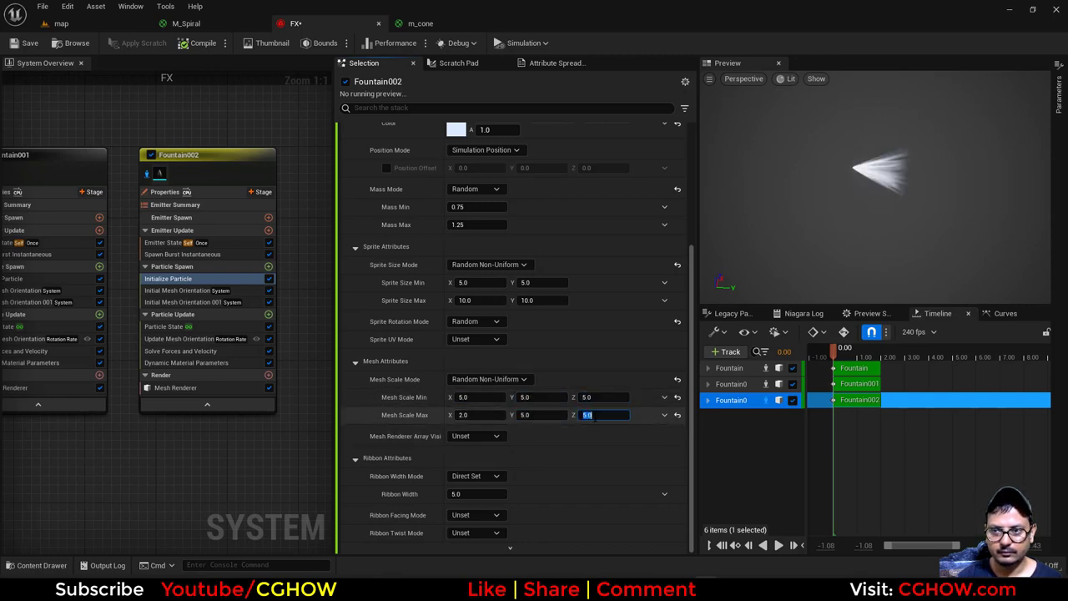
{"action": "left_click", "coordinate": [615, 424]}
{"action": "left_click_drag", "start_coordinate": [605, 415], "coordinate": [682, 415]}
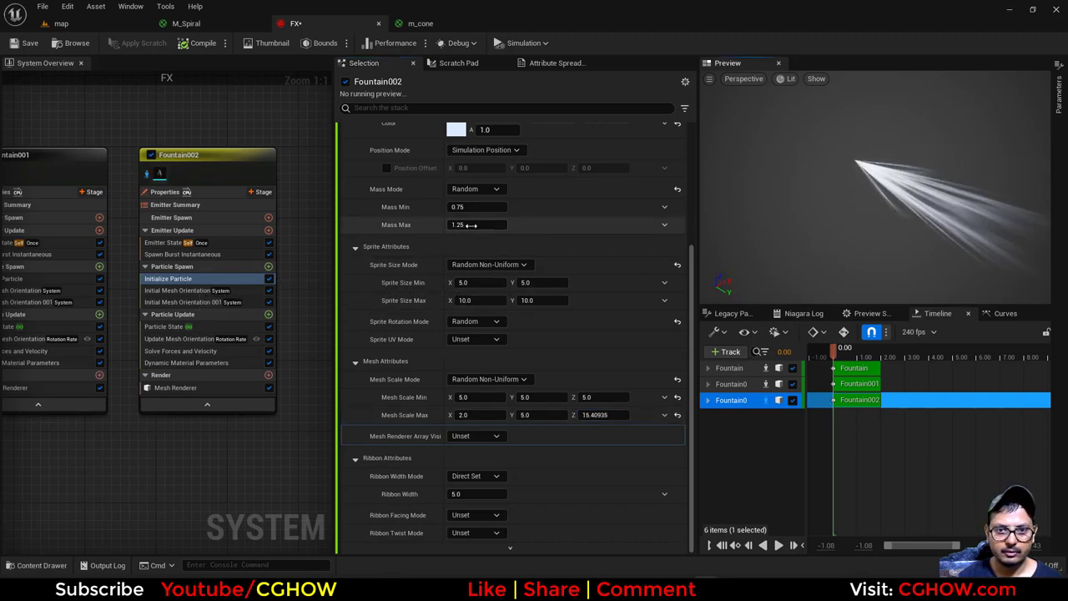
- Set the alpha of Fountain002's particle color to 0.1
{"action": "scroll", "coordinate": [470, 224], "scroll_direction": "up", "scroll_amount": 2}
{"action": "left_click", "coordinate": [496, 200]}
{"action": "type", "text": "0.1"}
{"action": "key", "text": "Return"}
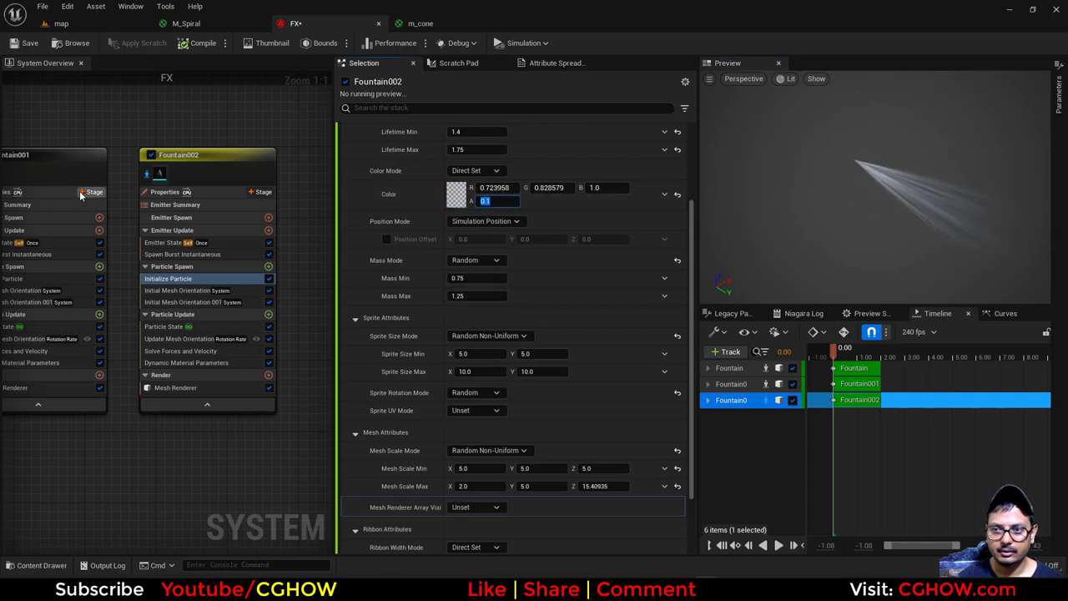
- Turn off Fountain002's isolation and preview all emitters together on the timeline at about 0.52
{"action": "left_click", "coordinate": [147, 175]}
{"action": "mouse_move", "coordinate": [856, 356]}
{"action": "left_mouse_down"}
{"action": "mouse_move", "coordinate": [833, 346]}
{"action": "mouse_move", "coordinate": [853, 359]}
{"action": "left_mouse_up"}
{"action": "mouse_move", "coordinate": [875, 209]}
{"action": "left_mouse_down"}
{"action": "mouse_move", "coordinate": [875, 179]}
{"action": "mouse_move", "coordinate": [875, 219]}
{"action": "mouse_move", "coordinate": [875, 196]}
{"action": "left_mouse_up"}
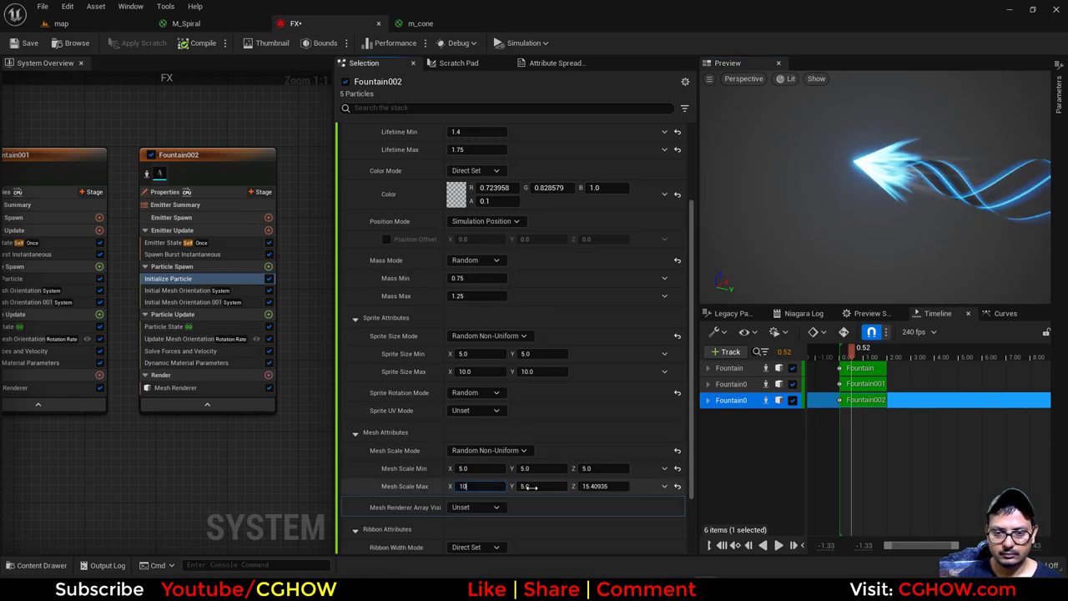
- Set Fountain002's maximum mesh scale to 10 on X and Y and scrub the timeline to preview the effect
{"action": "left_click", "coordinate": [531, 487]}
{"action": "type", "text": "10"}
{"action": "key", "text": "Return"}
{"action": "left_click_drag", "start_coordinate": [839, 354], "coordinate": [877, 349]}
- Set Fountain001's mesh scale mode to Random Non-Uniform with minimum X and Y at 4 and maximum X and Y at 5
{"action": "right_click_drag", "start_coordinate": [121, 424], "coordinate": [304, 424]}
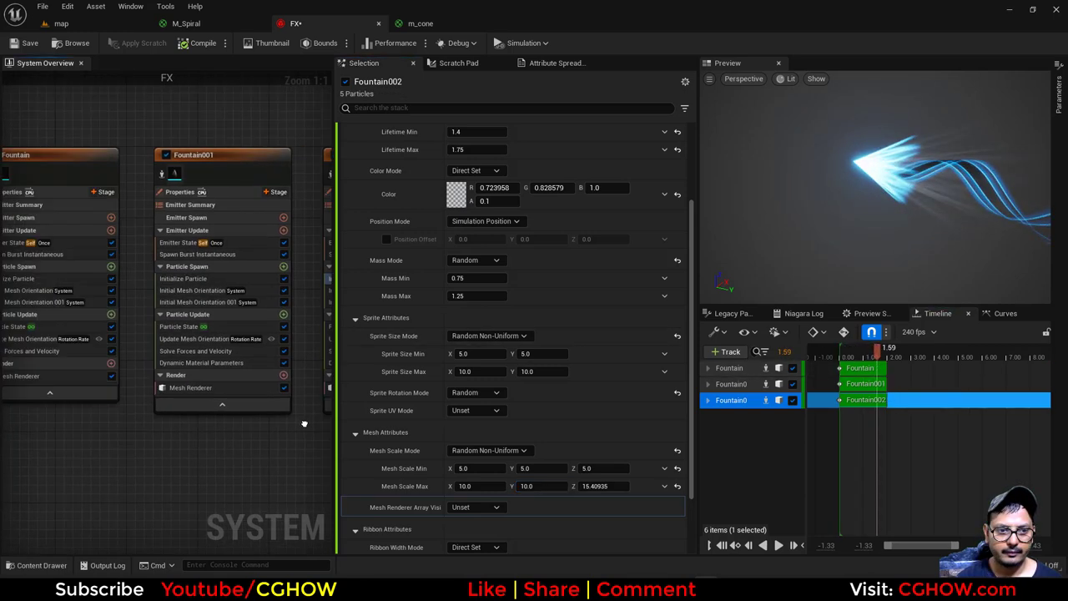
{"action": "left_click", "coordinate": [191, 281]}
{"action": "scroll", "coordinate": [492, 392], "scroll_direction": "down", "scroll_amount": 2}
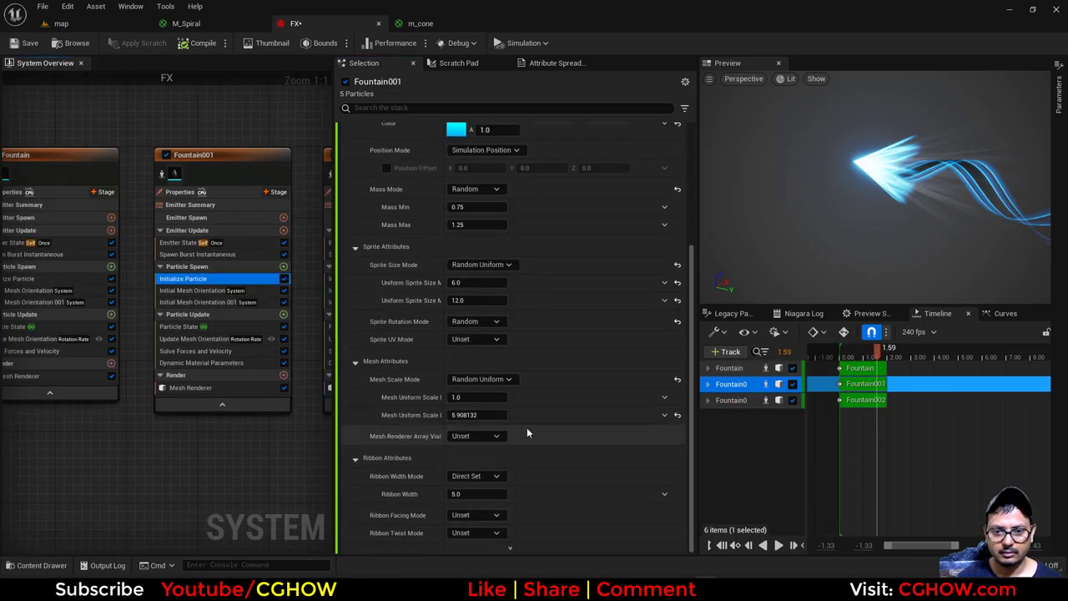
{"action": "left_click", "coordinate": [485, 380]}
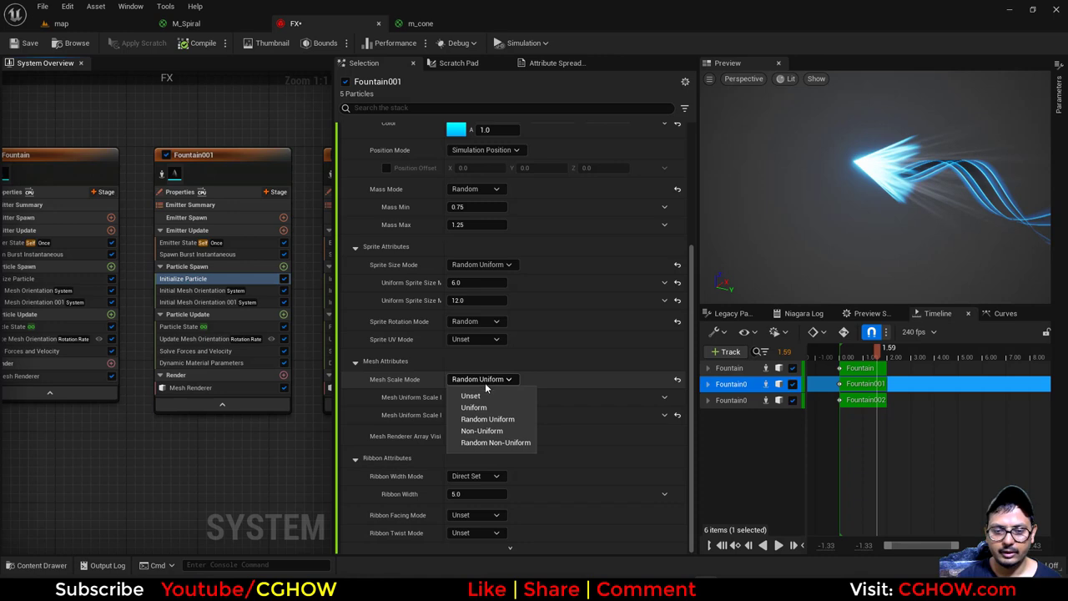
{"action": "left_click", "coordinate": [501, 442]}
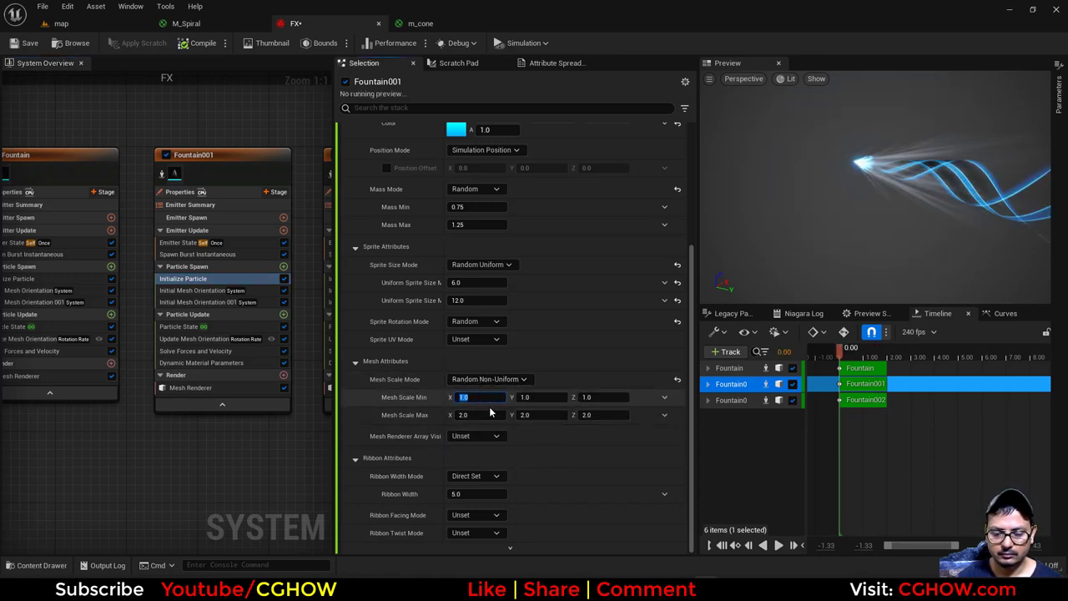
{"action": "type", "text": "4"}
{"action": "key", "text": "Tab"}
{"action": "type", "text": "4."}
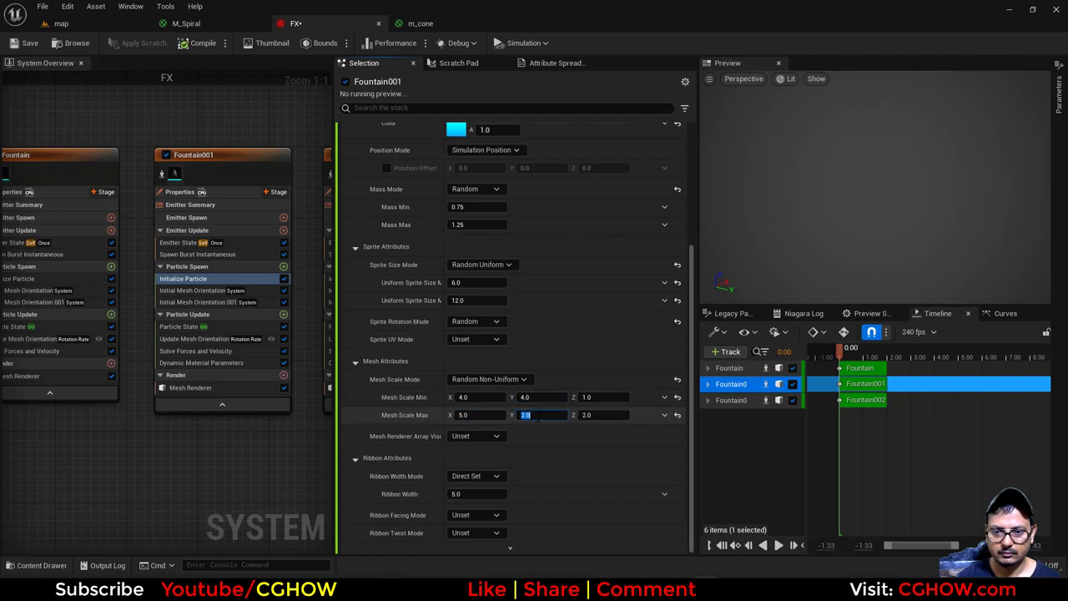
{"action": "type", "text": "5"}
{"action": "key", "text": "Return"}
- Set Fountain001's minimum mesh scale Z to 5 and raise the maximum scale to about 7.9 on Y and 11.6 on Z
{"action": "left_click", "coordinate": [599, 396]}
{"action": "type", "text": "5"}
{"action": "key", "text": "Return"}
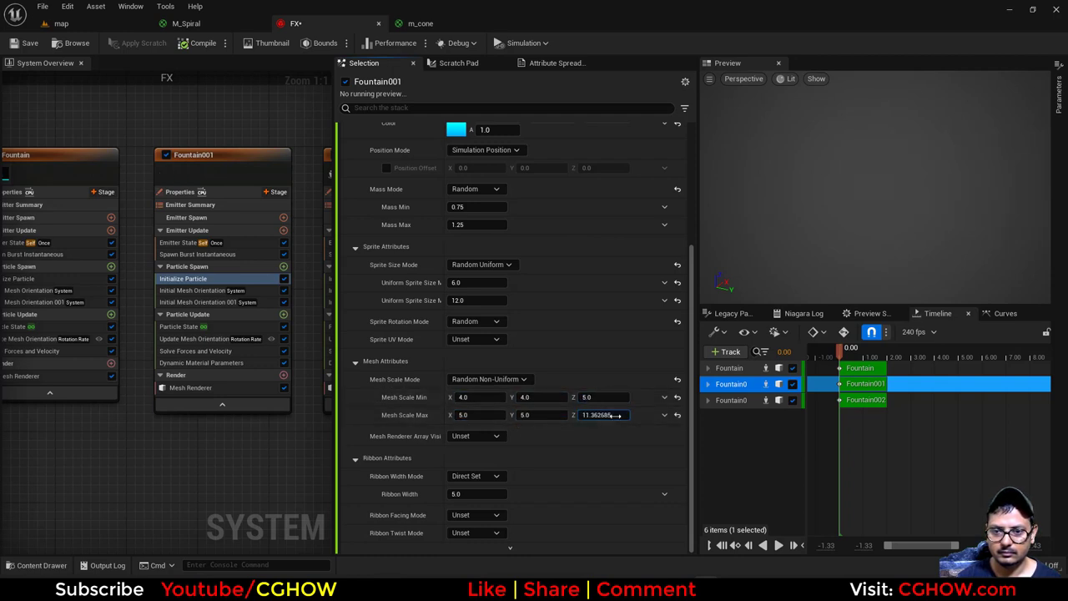
{"action": "left_click_drag", "start_coordinate": [615, 415], "coordinate": [620, 414]}
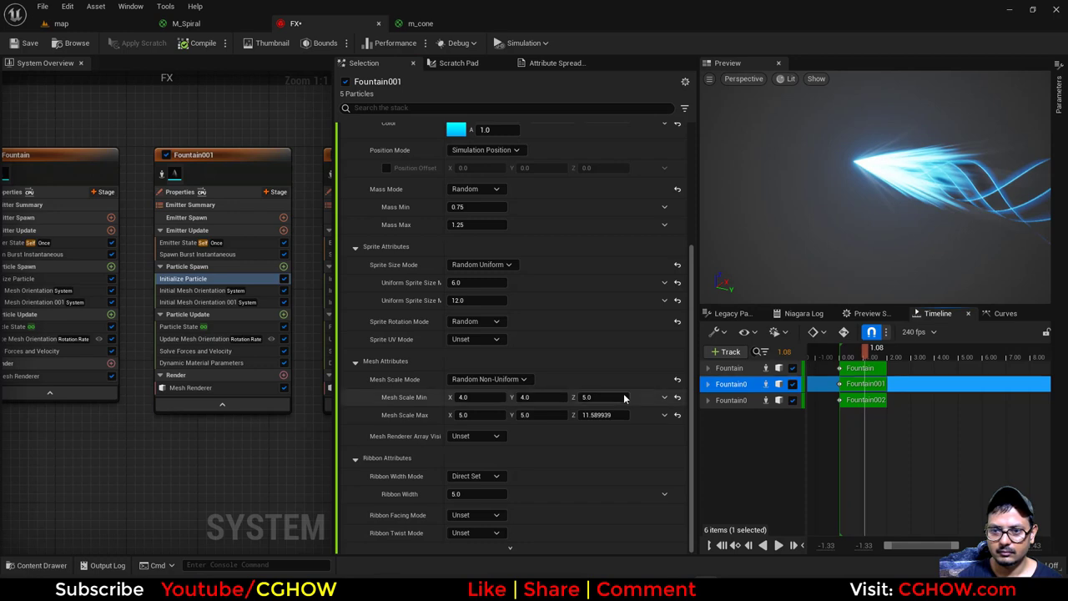
{"action": "mouse_move", "coordinate": [534, 415]}
{"action": "left_mouse_down"}
{"action": "mouse_move", "coordinate": [558, 415]}
{"action": "mouse_move", "coordinate": [548, 414]}
{"action": "left_mouse_up"}
{"action": "left_click_drag", "start_coordinate": [865, 231], "coordinate": [877, 231]}
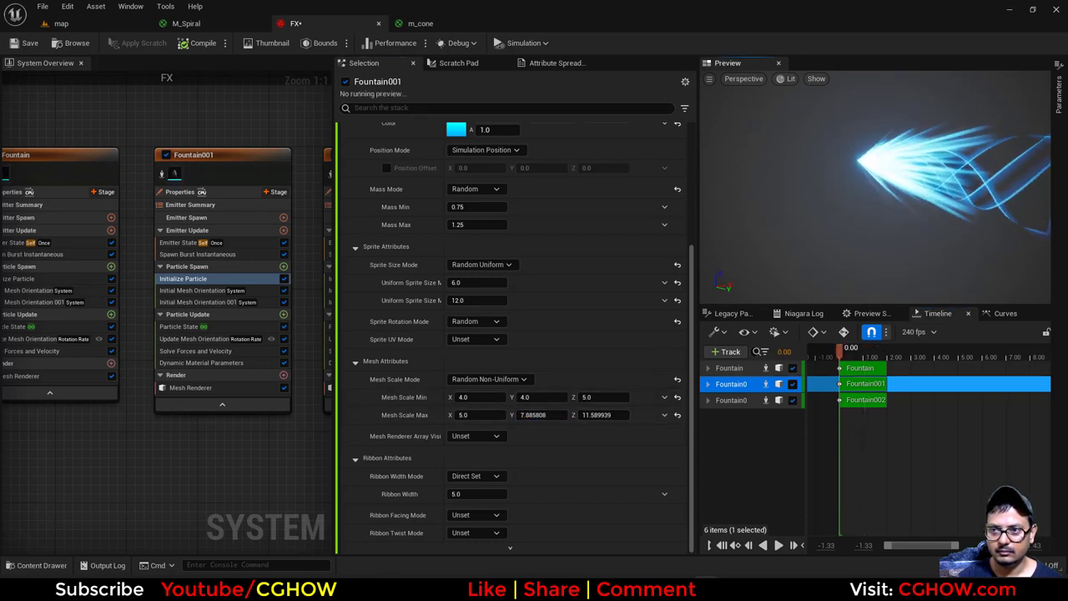
- Set the burst spawn count of Fountain001 to 5
{"action": "left_click", "coordinate": [250, 254]}
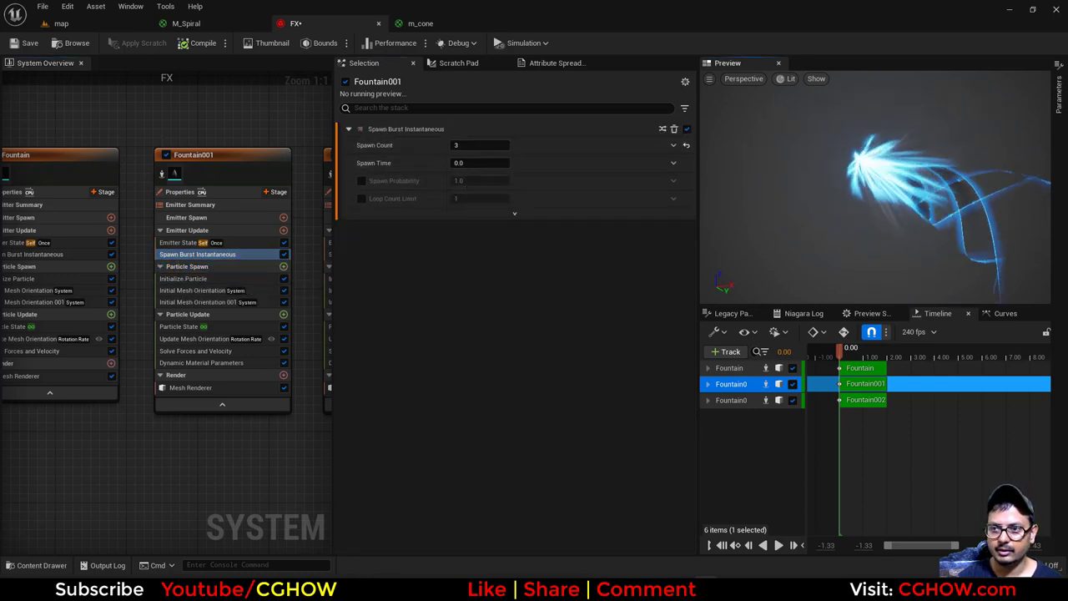
{"action": "left_click", "coordinate": [478, 144]}
{"action": "type", "text": "5"}
{"action": "key", "text": "Return"}
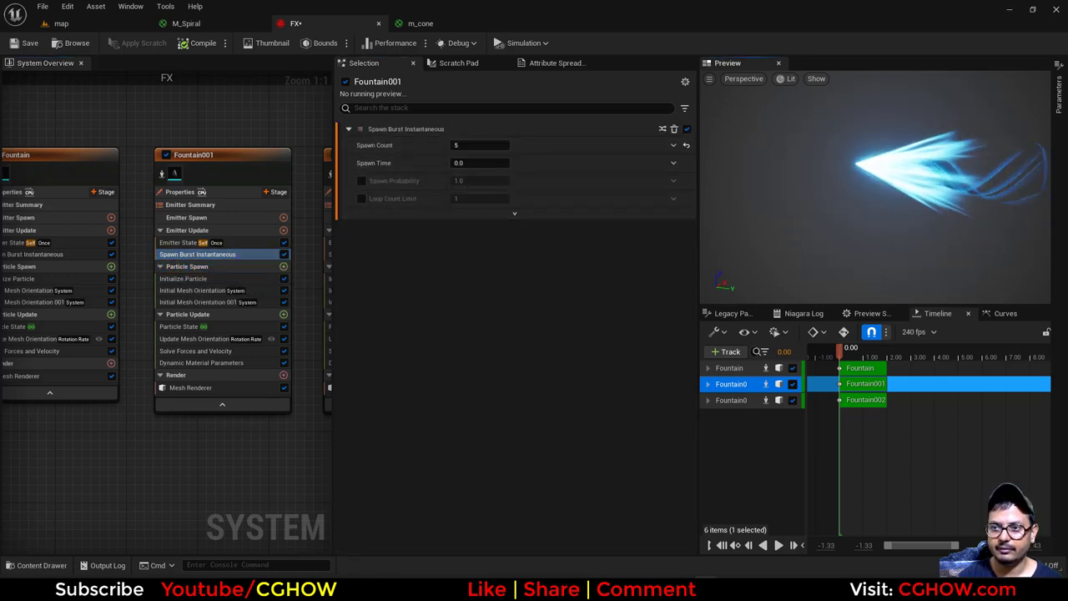
- Lower the brightness value of Fountain001's particle color to 10 and check the effect in the map level
{"action": "left_click", "coordinate": [182, 279]}
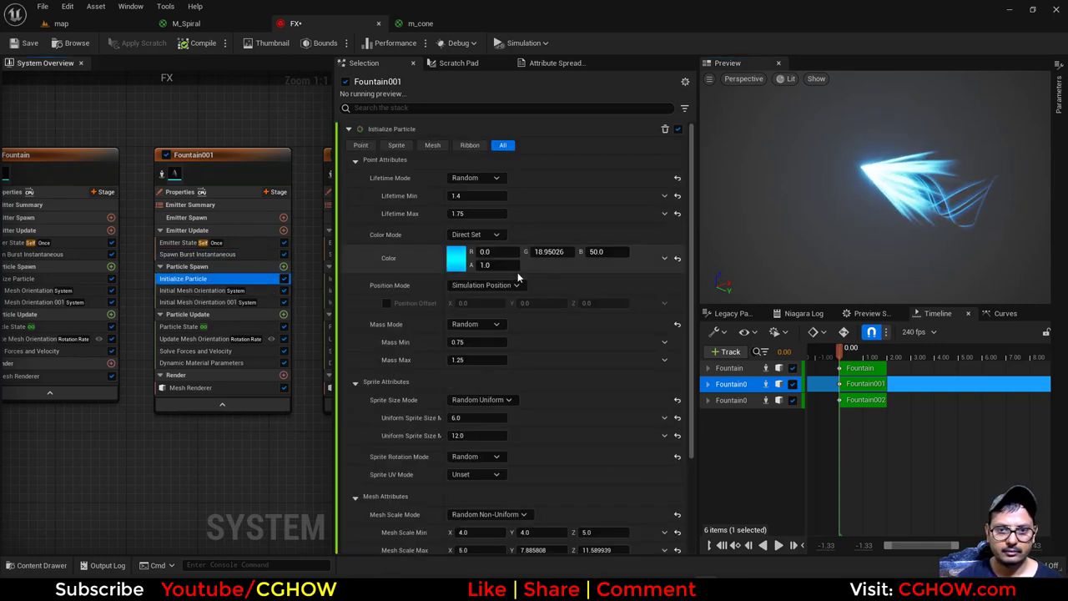
{"action": "left_click", "coordinate": [457, 259]}
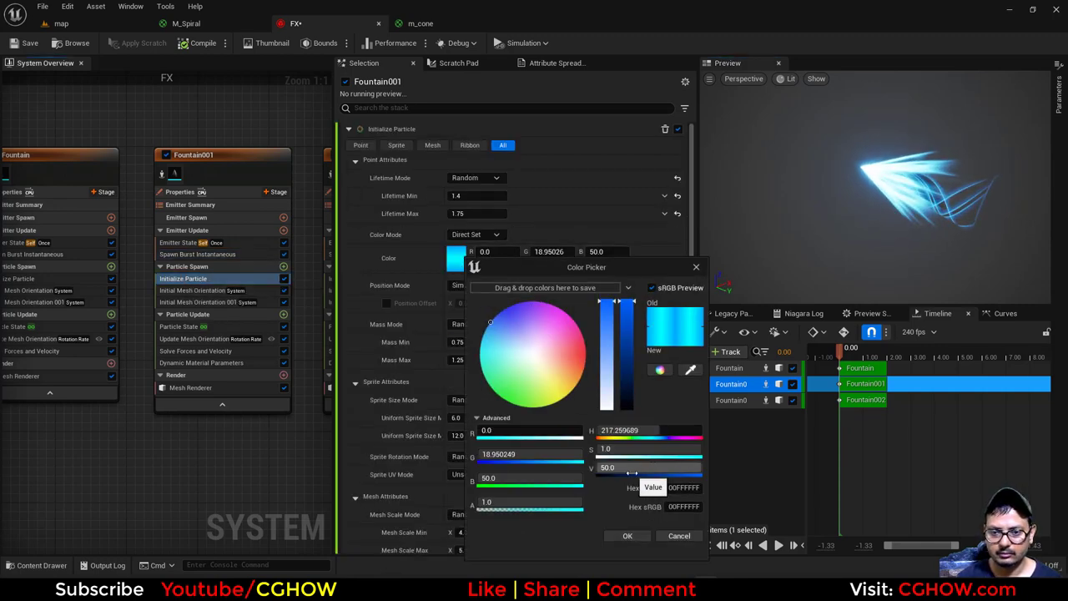
{"action": "type", "text": "10"}
{"action": "key", "text": "Return"}
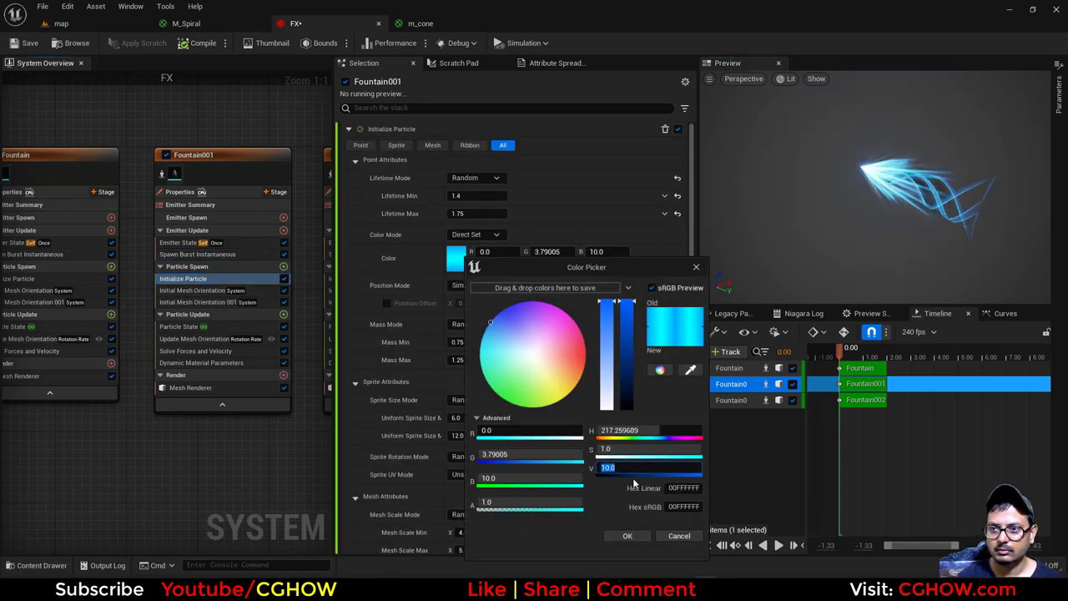
{"action": "left_click", "coordinate": [628, 536]}
{"action": "left_click", "coordinate": [61, 23]}
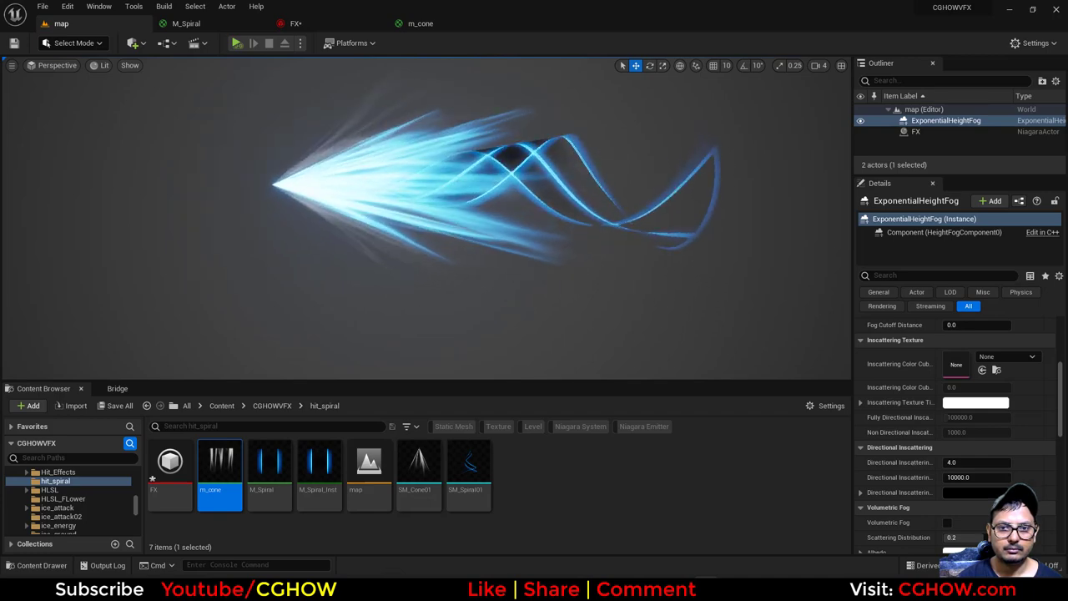
- Make Fountain001's mesh rotation rate a Random Range Float with minimum 0.01 and maximum 0.05
{"action": "left_click", "coordinate": [345, 25]}
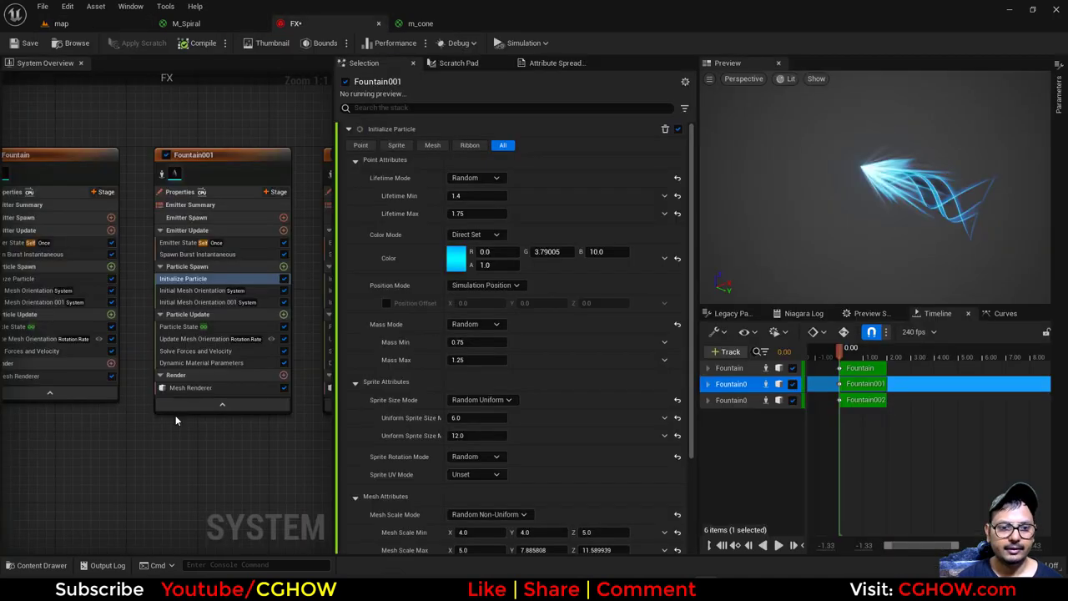
{"action": "right_click_drag", "start_coordinate": [175, 415], "coordinate": [114, 415]}
{"action": "left_click", "coordinate": [159, 346]}
{"action": "left_click", "coordinate": [137, 322]}
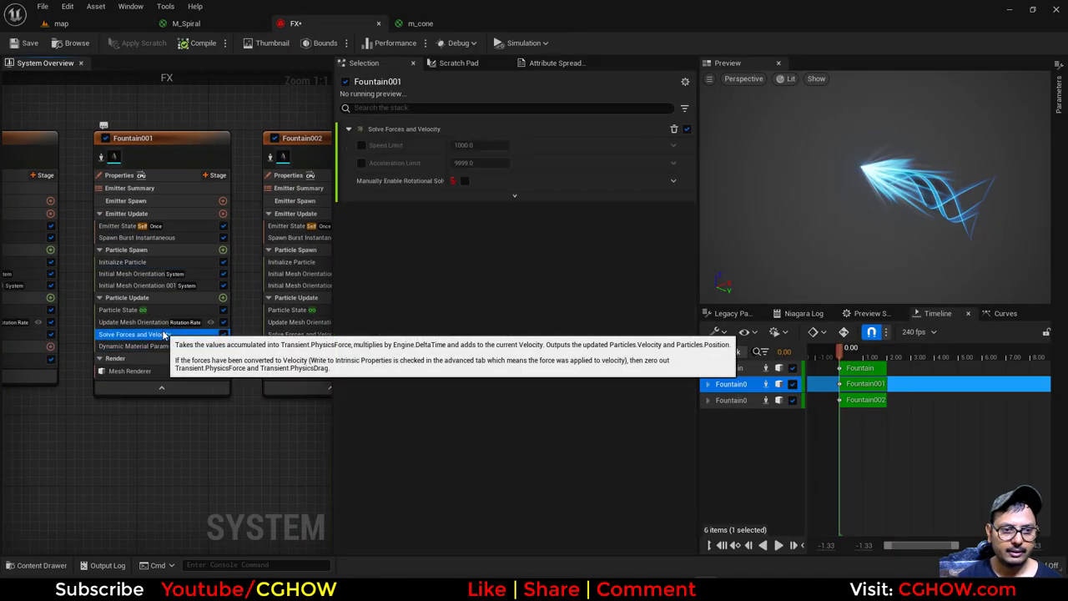
{"action": "left_click", "coordinate": [675, 182]}
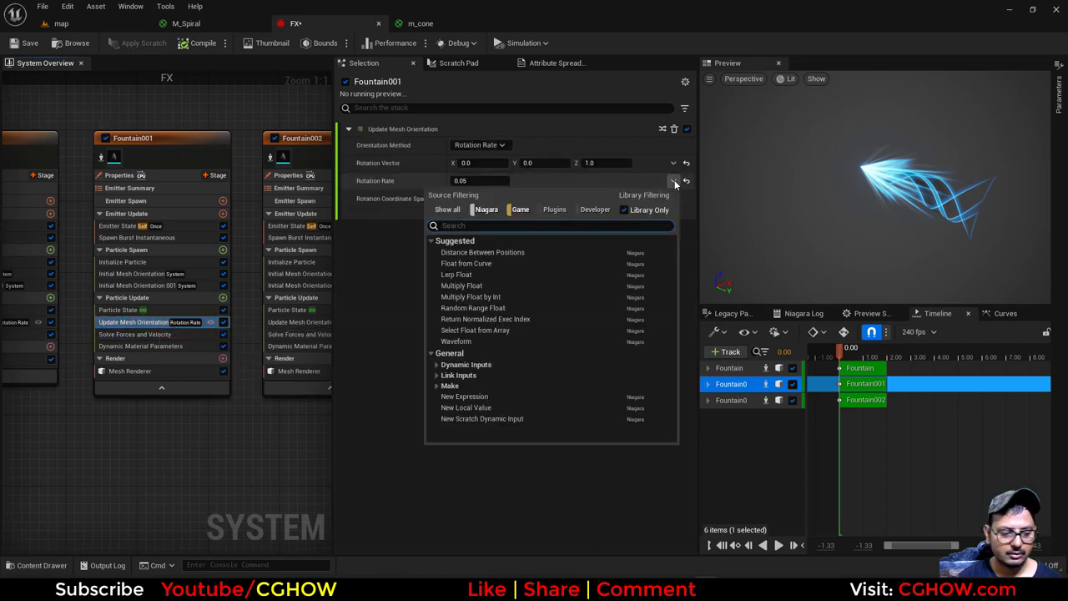
{"action": "type", "text": "ran"}
{"action": "left_click", "coordinate": [492, 252]}
{"action": "left_click", "coordinate": [473, 214]}
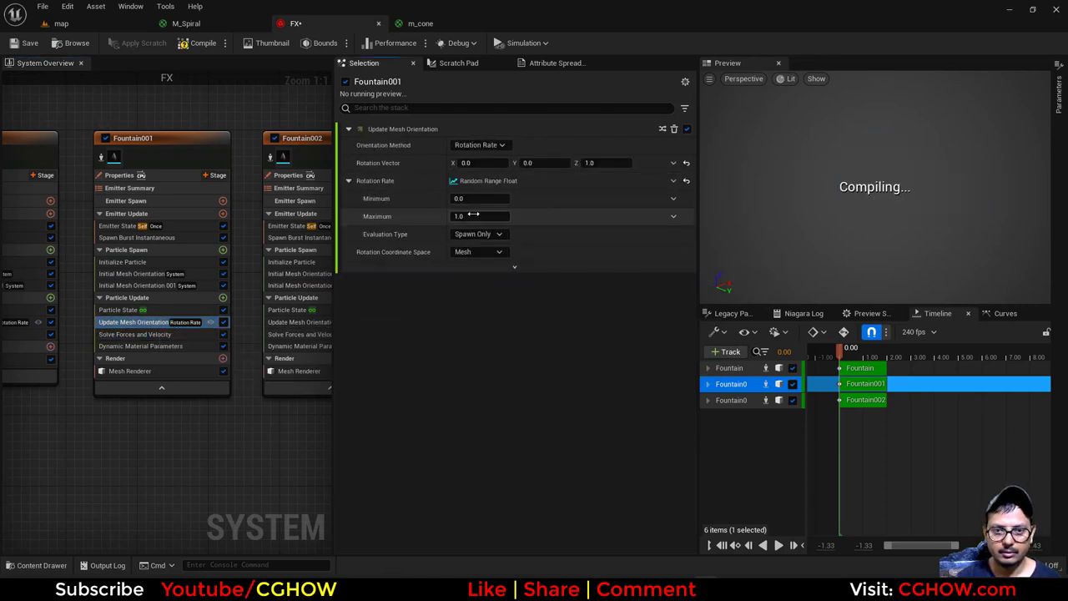
{"action": "type", "text": "0.05"}
{"action": "key", "text": "Return"}
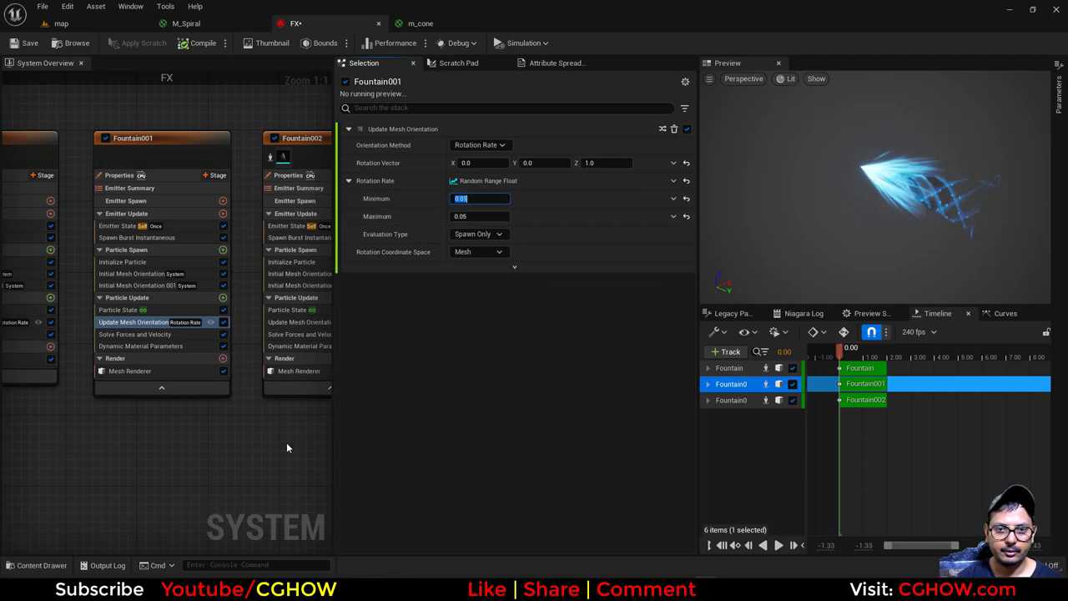
- Copy Fountain001's randomized rotation rate onto Fountain002's Update Mesh Orientation rotation rate
{"action": "right_click_drag", "start_coordinate": [286, 444], "coordinate": [212, 448]}
{"action": "right_click", "coordinate": [472, 186]}
{"action": "left_click", "coordinate": [515, 260]}
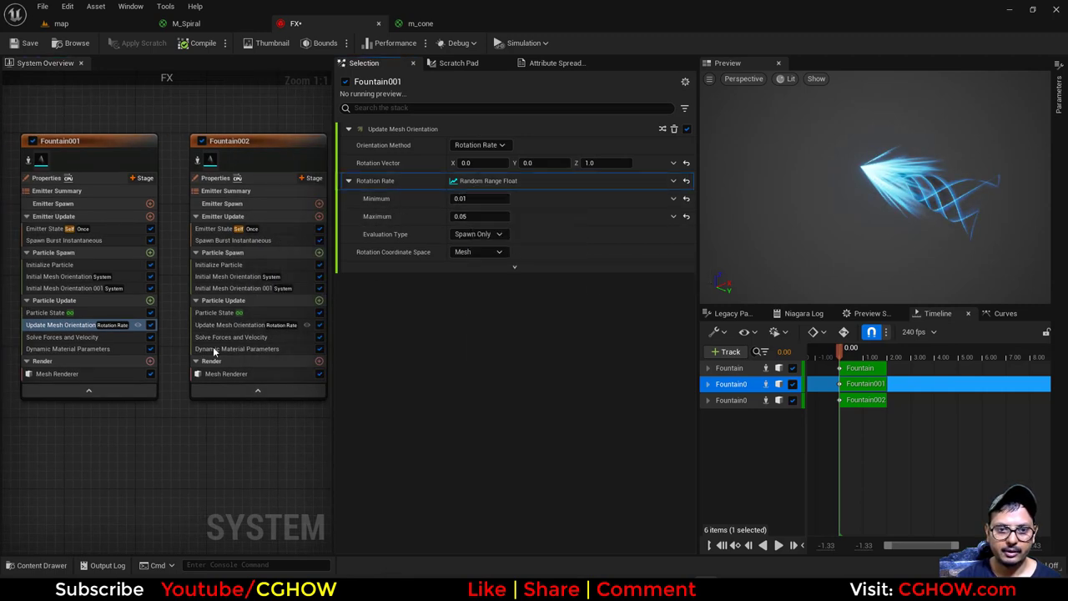
{"action": "left_click", "coordinate": [224, 324]}
{"action": "right_click", "coordinate": [527, 181]}
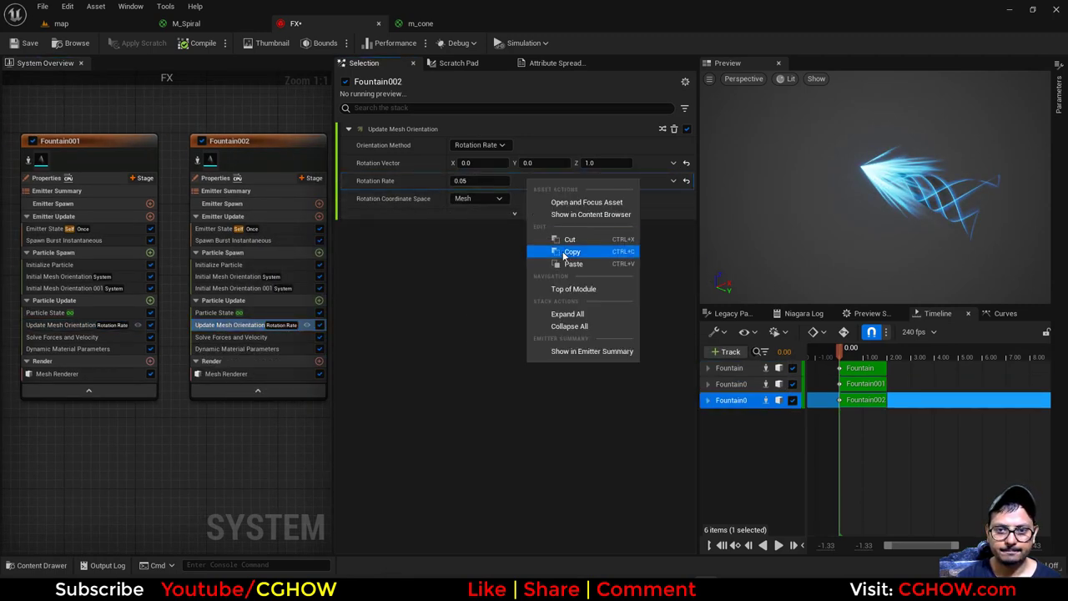
{"action": "left_click", "coordinate": [576, 254]}
{"action": "left_click", "coordinate": [62, 23]}
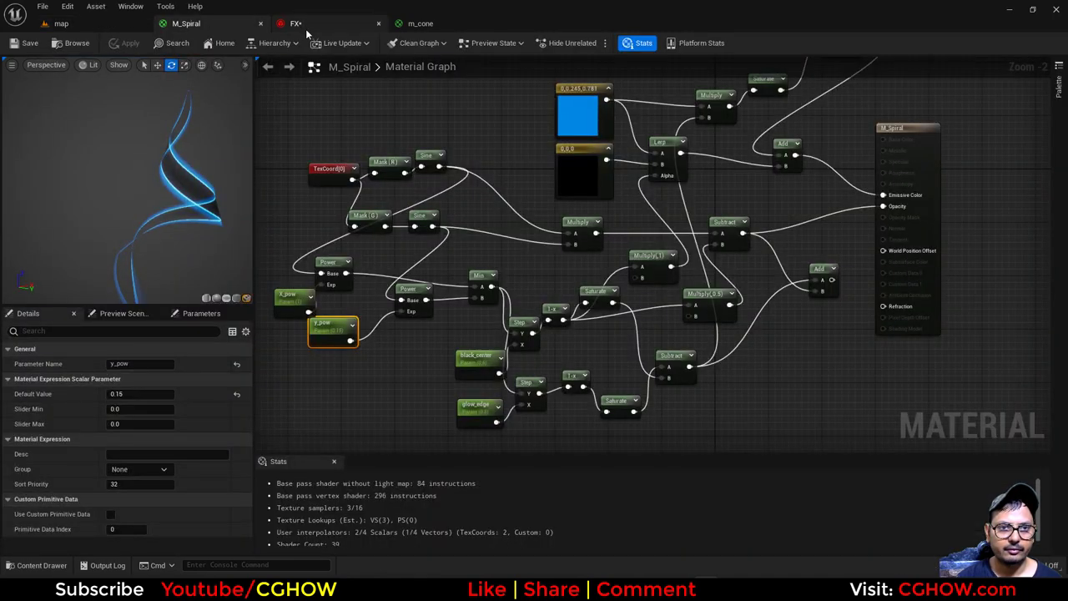
- Set the sort order hint of the Fountain emitter's mesh renderer to 1 and check the effect in the map level
{"action": "left_click", "coordinate": [303, 25]}
{"action": "scroll", "coordinate": [222, 408], "scroll_direction": "up", "scroll_amount": 3}
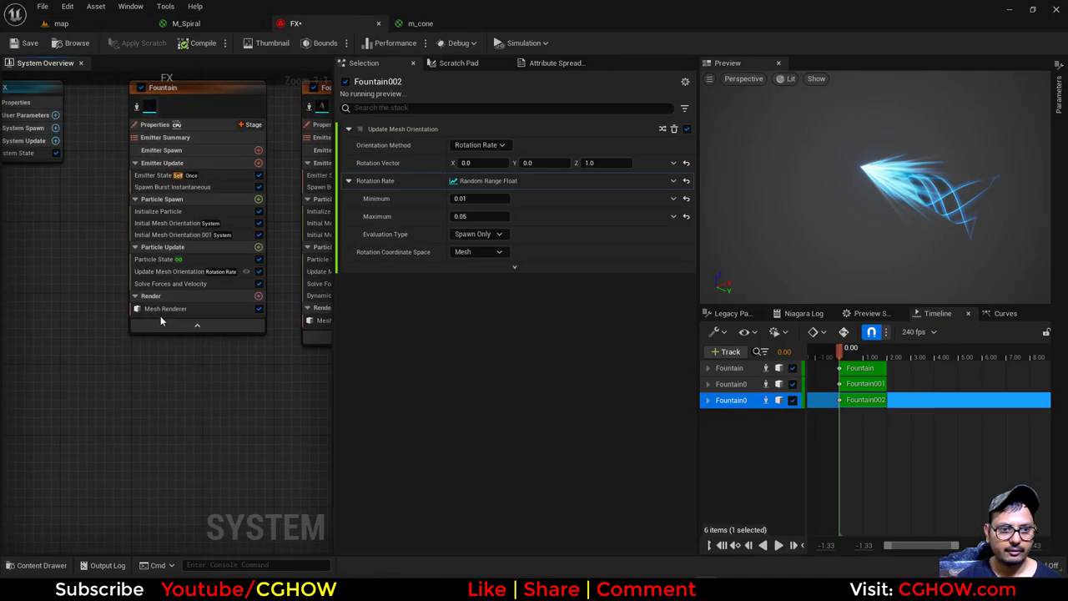
{"action": "left_click", "coordinate": [162, 309]}
{"action": "scroll", "coordinate": [484, 415], "scroll_direction": "down", "scroll_amount": 15}
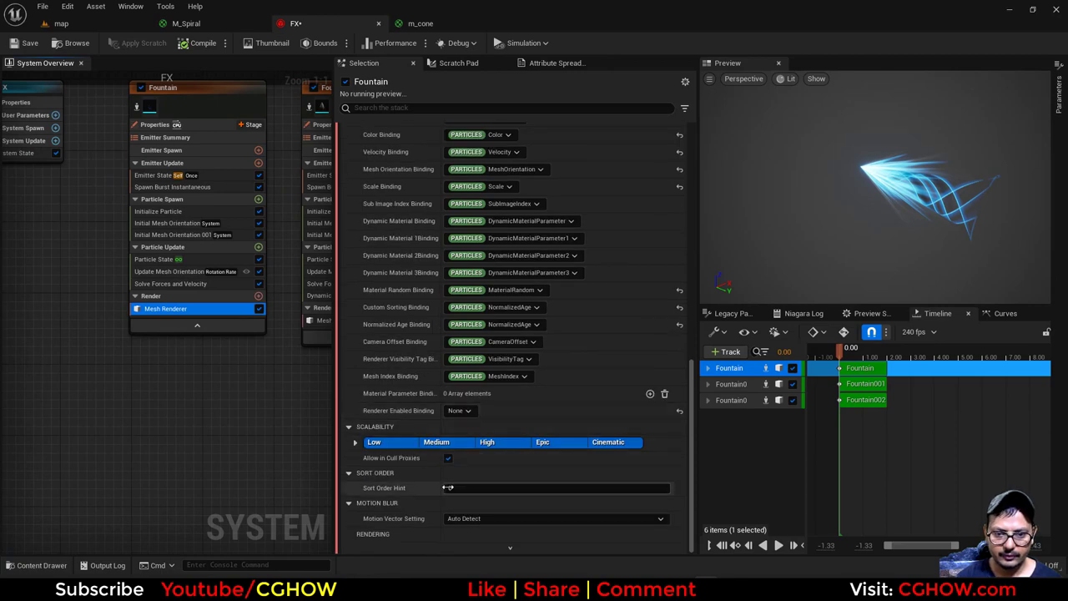
{"action": "left_click", "coordinate": [455, 488]}
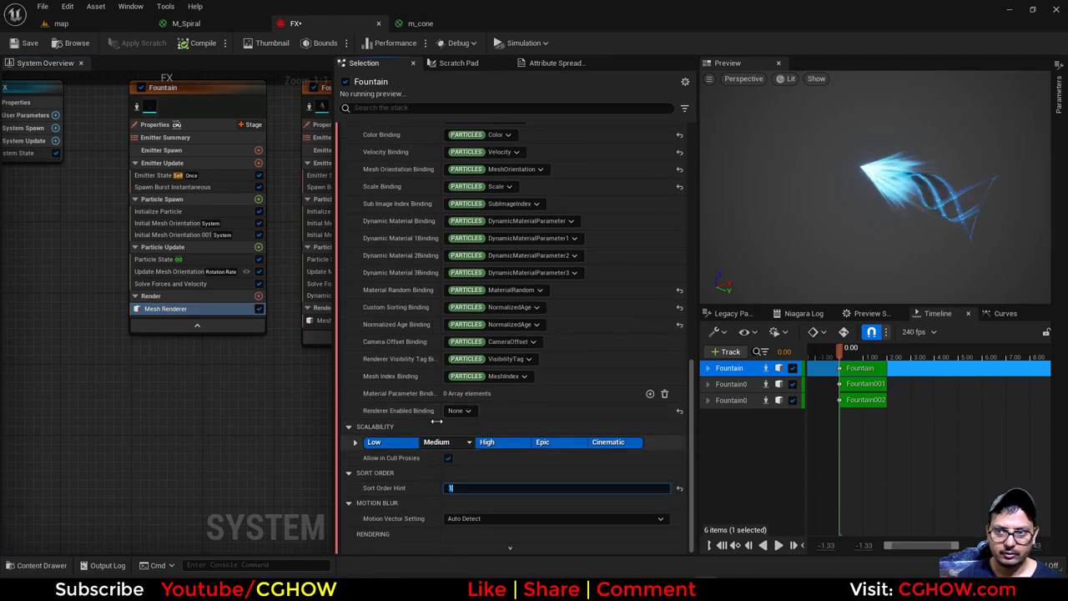
{"action": "left_click", "coordinate": [81, 23]}
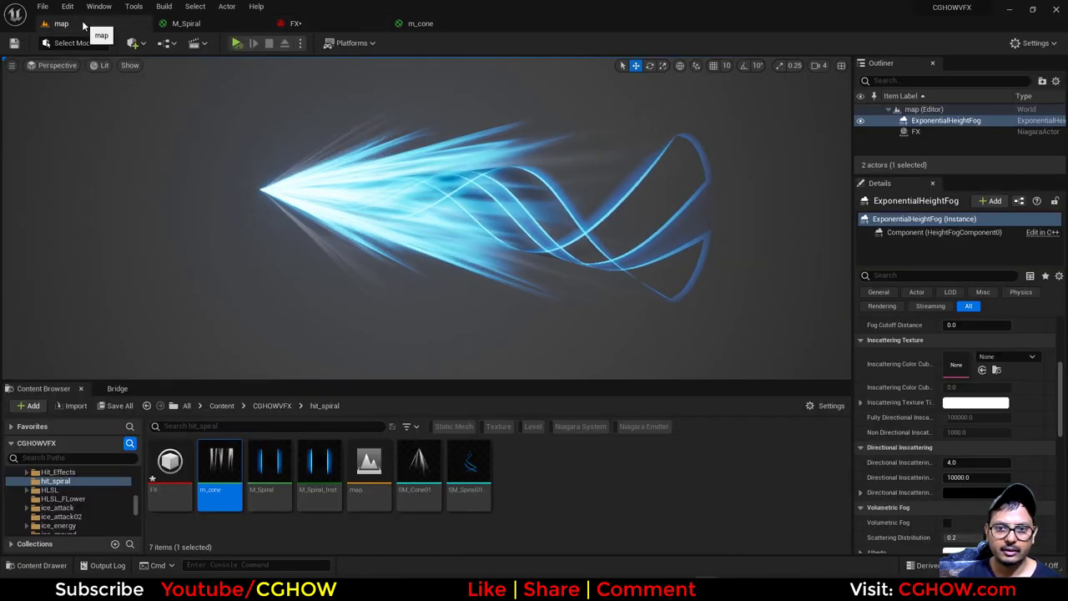
- Close the M_Spiral, FX and m_cone asset editors
{"action": "left_click", "coordinate": [204, 28]}
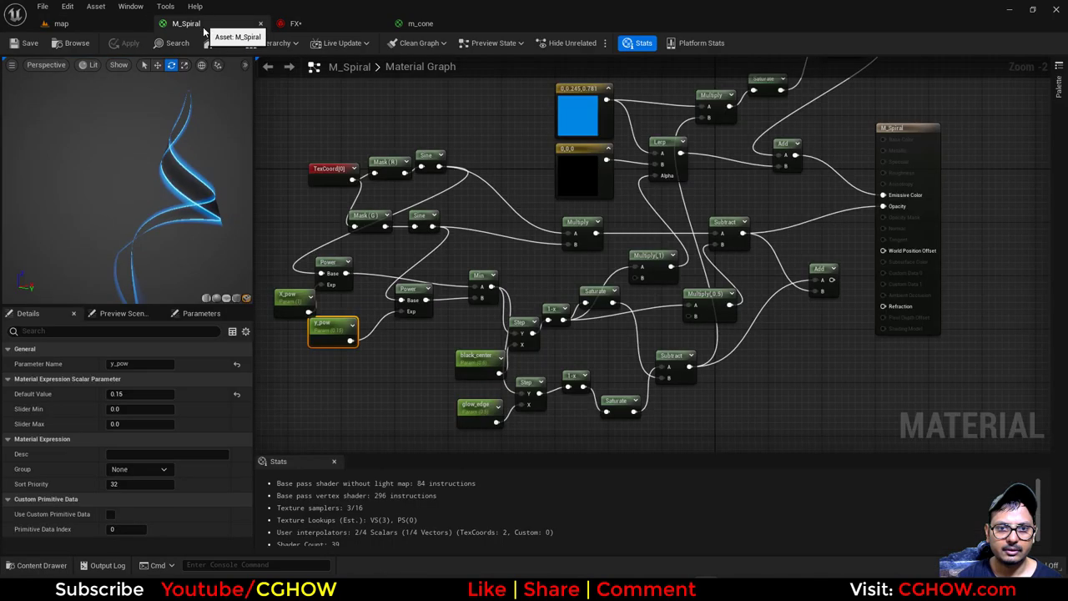
{"action": "left_click", "coordinate": [263, 25]}
{"action": "left_click", "coordinate": [263, 25]}
{"action": "left_click", "coordinate": [263, 25]}
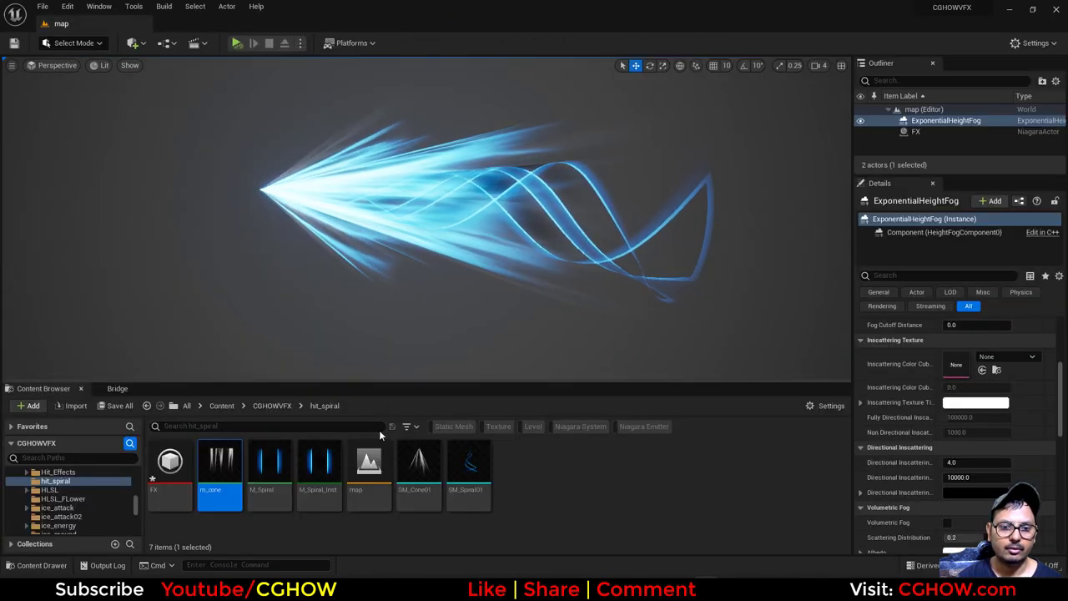
- Reopen the FX Niagara system and isolate Fountain001 in a side view of the preview
{"action": "double_click", "coordinate": [170, 472]}
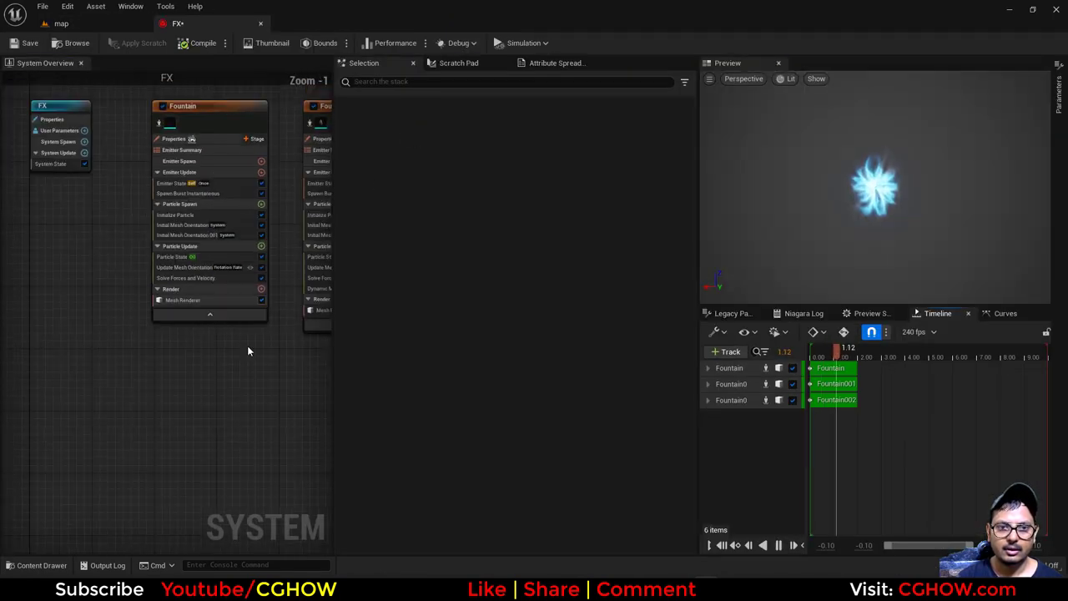
{"action": "scroll", "coordinate": [146, 311], "scroll_direction": "up", "scroll_amount": 1}
{"action": "left_click", "coordinate": [153, 180]}
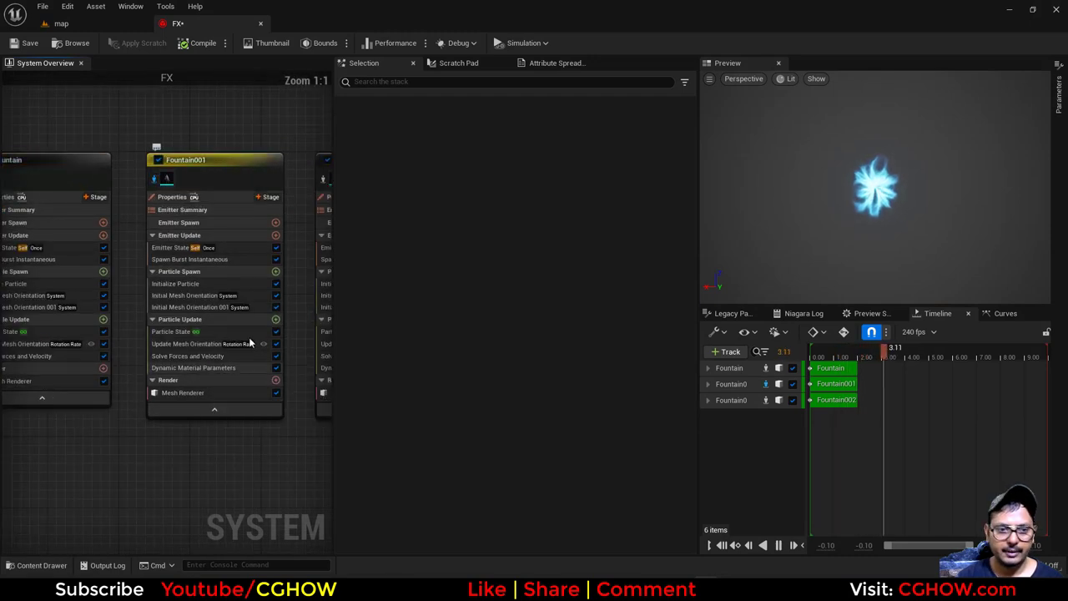
{"action": "left_click_drag", "start_coordinate": [835, 192], "coordinate": [735, 192]}
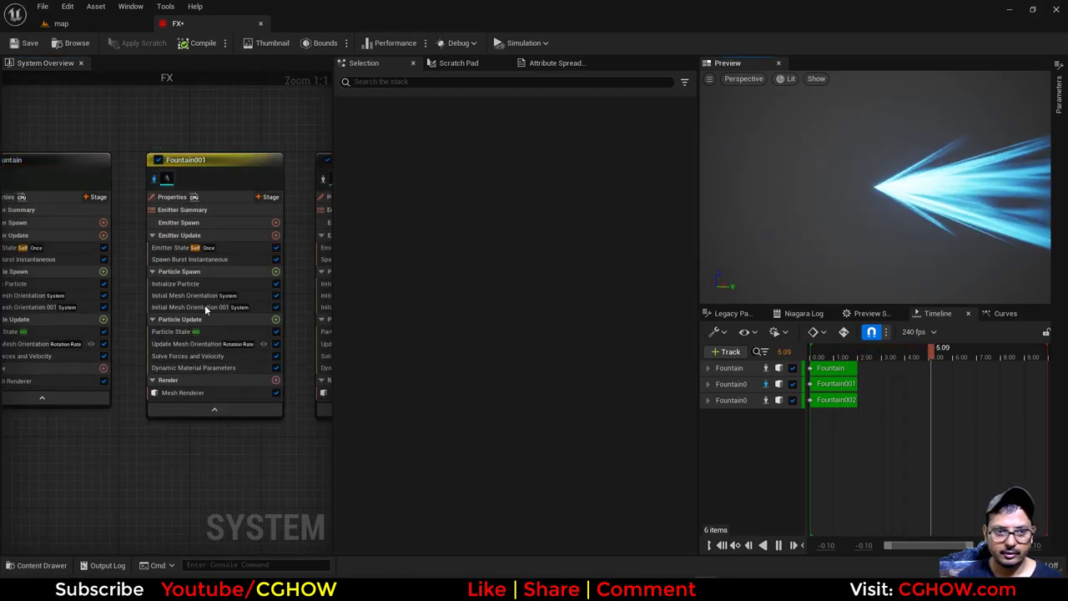
- Reduce Fountain001's maximum mesh scale Z to about 6.45
{"action": "left_click", "coordinate": [192, 284]}
{"action": "scroll", "coordinate": [430, 380], "scroll_direction": "down", "scroll_amount": 2}
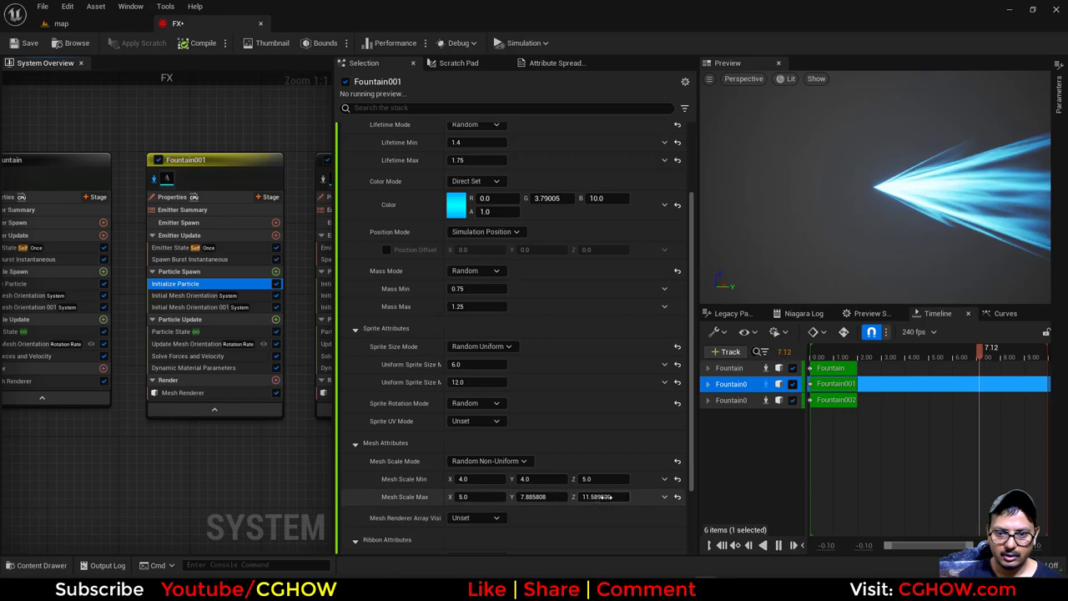
{"action": "left_click_drag", "start_coordinate": [607, 497], "coordinate": [557, 497]}
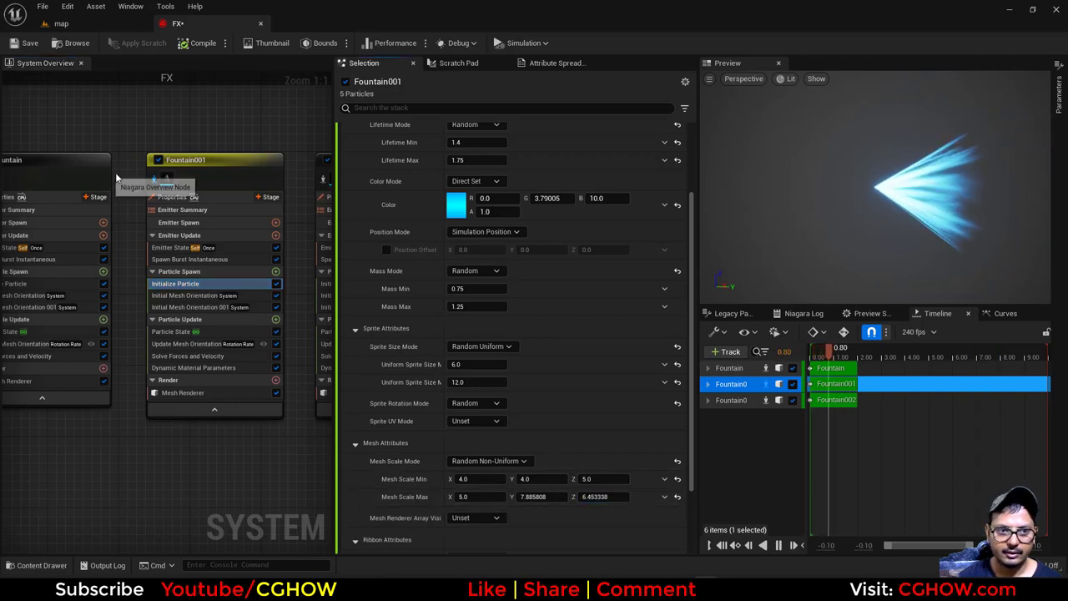
- Turn off Fountain001's isolation and preview the complete effect on the timeline and in the map level
{"action": "left_click", "coordinate": [156, 182]}
{"action": "left_click", "coordinate": [824, 357]}
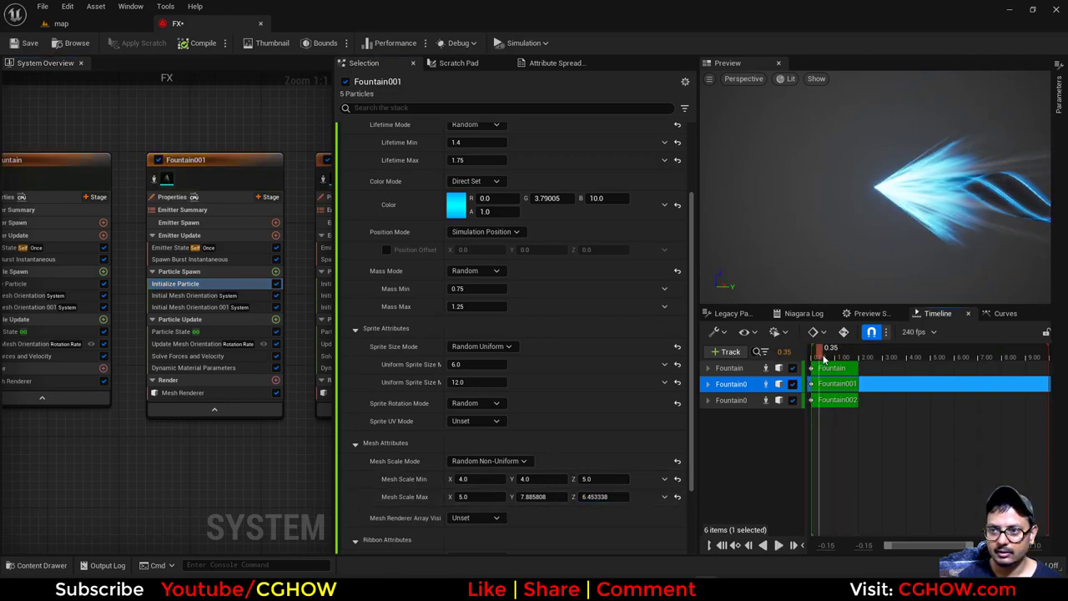
{"action": "left_click", "coordinate": [62, 23]}
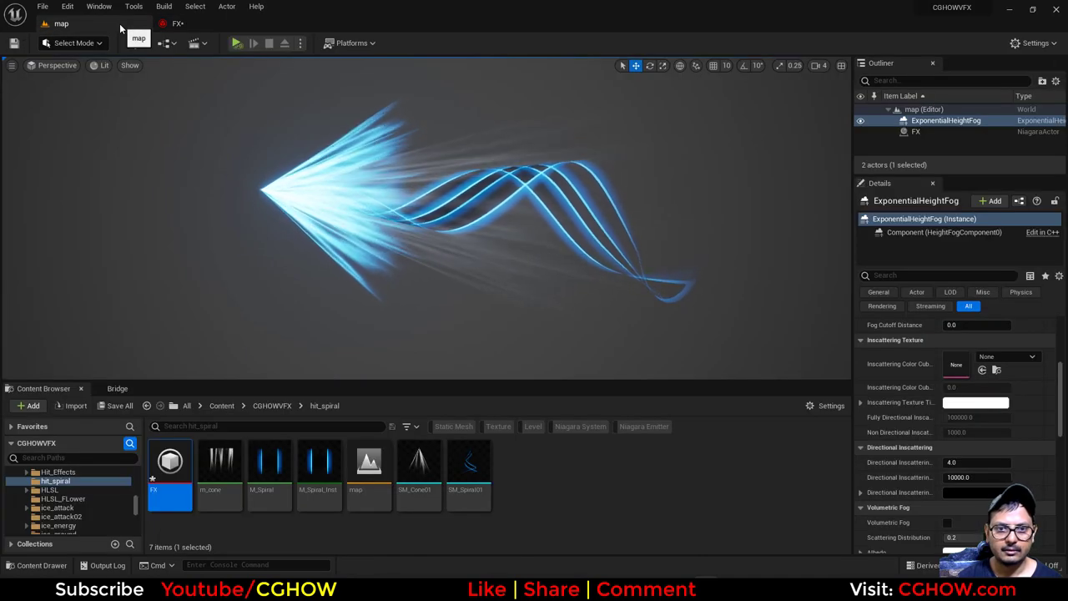
- Set Fountain001's maximum mesh scale Y to 5 and reduce its maximum Z to about 6.26 in the FX system
{"action": "left_click", "coordinate": [189, 24]}
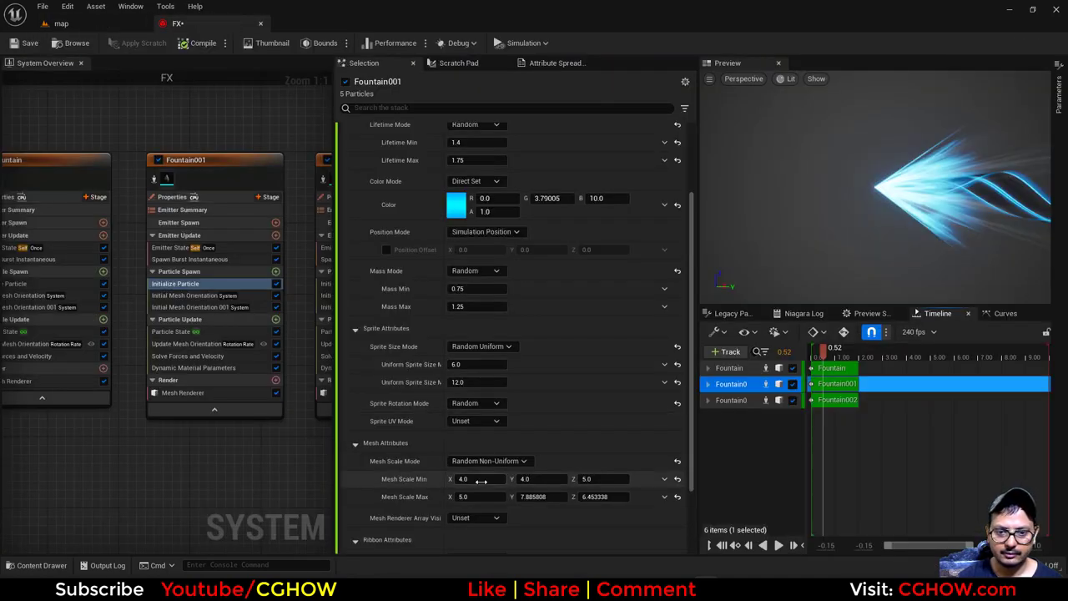
{"action": "type", "text": "5"}
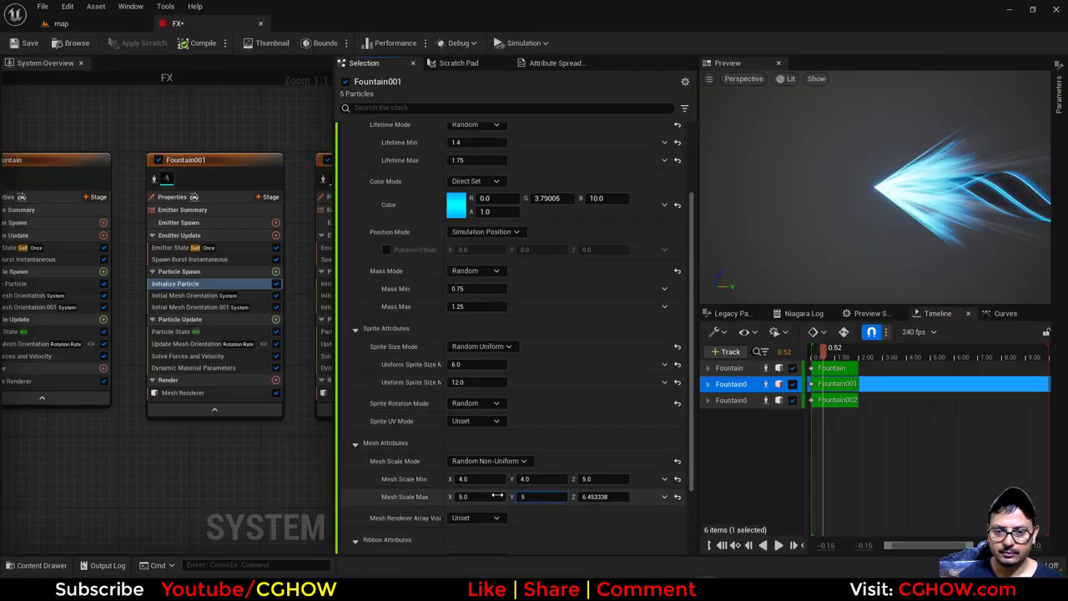
{"action": "left_click", "coordinate": [506, 497]}
{"action": "left_click_drag", "start_coordinate": [618, 493], "coordinate": [613, 493]}
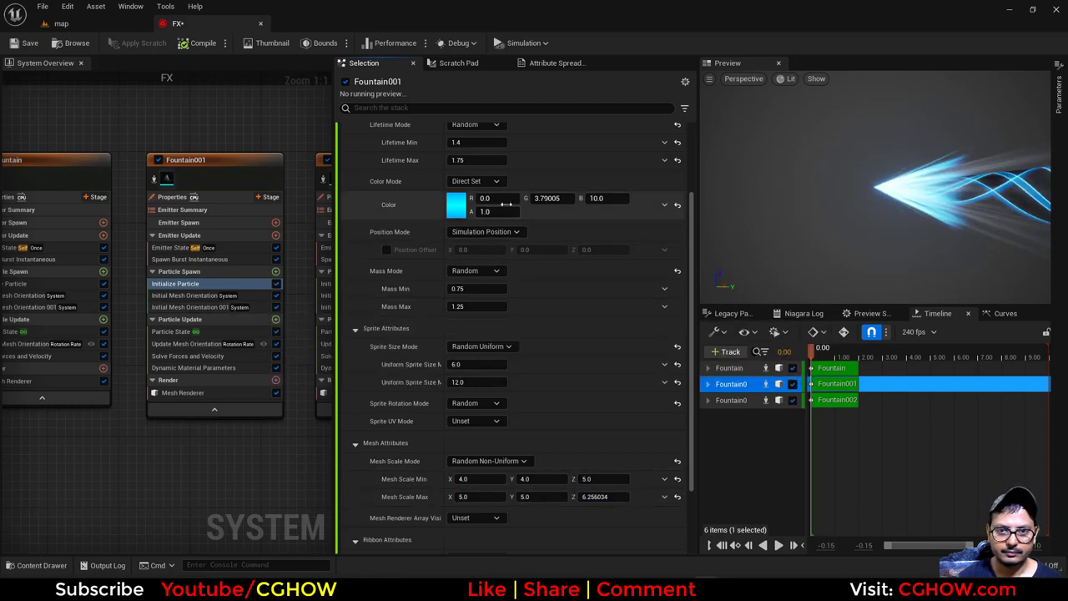
- Lower the brightness value of Fountain001's particle color to 5 and inspect the effect in the map level
{"action": "left_click", "coordinate": [457, 205]}
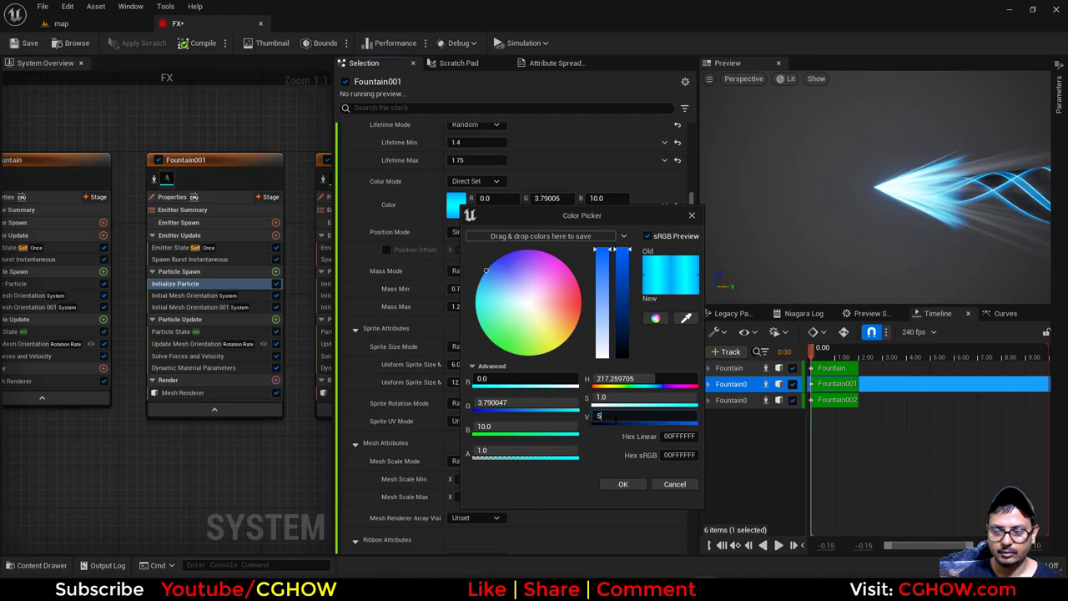
{"action": "type", "text": "5"}
{"action": "key", "text": "Return"}
{"action": "left_click", "coordinate": [623, 484]}
{"action": "left_click", "coordinate": [92, 26]}
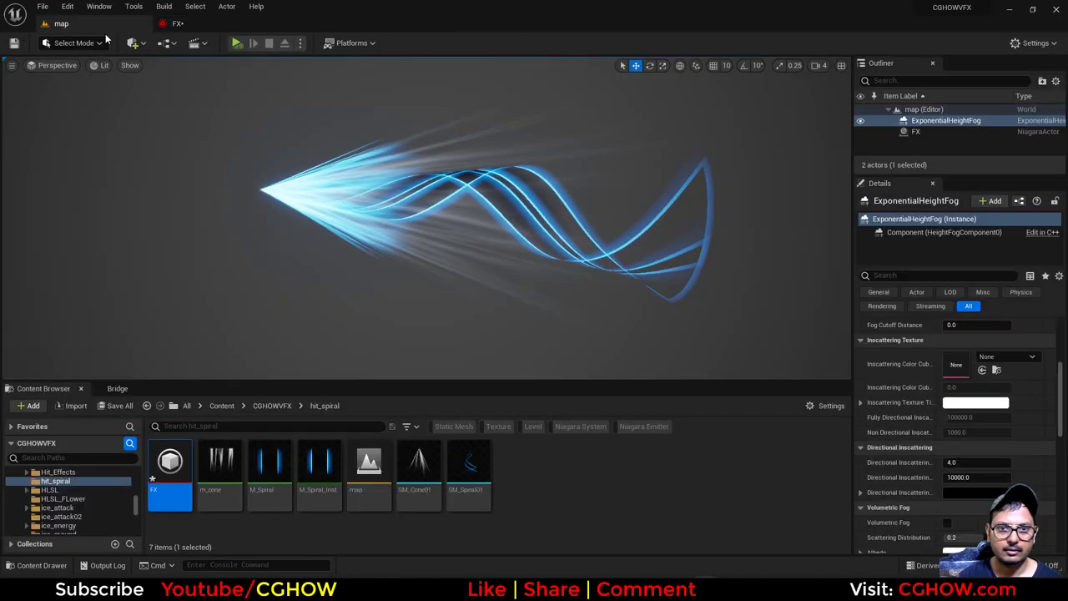
{"action": "left_click_drag", "start_coordinate": [391, 263], "coordinate": [359, 262], "text": "alt"}
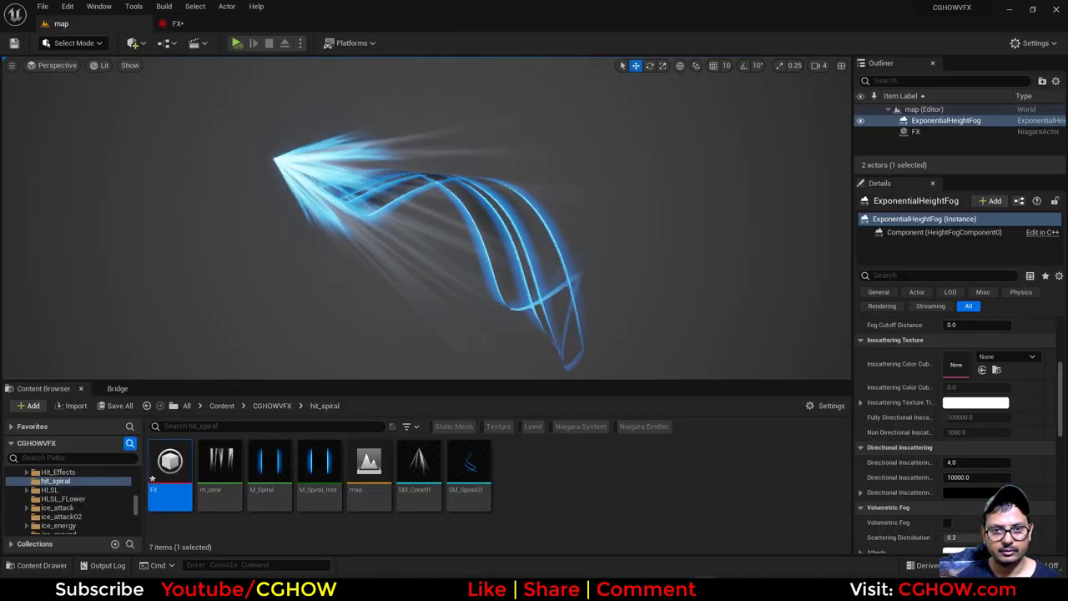
{"action": "left_click", "coordinate": [221, 25]}
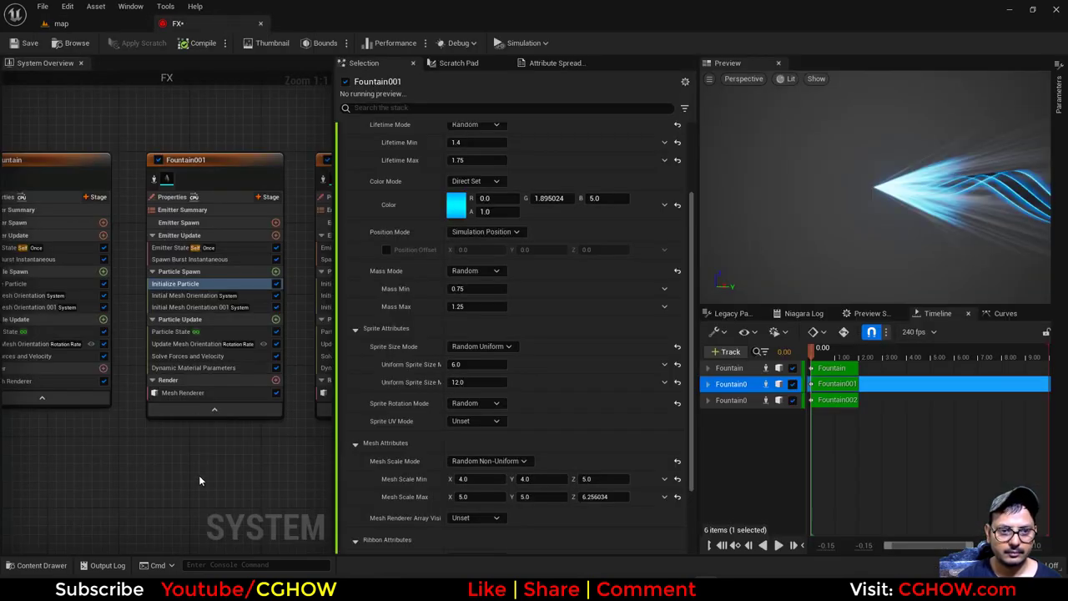
{"action": "left_click", "coordinate": [104, 25]}
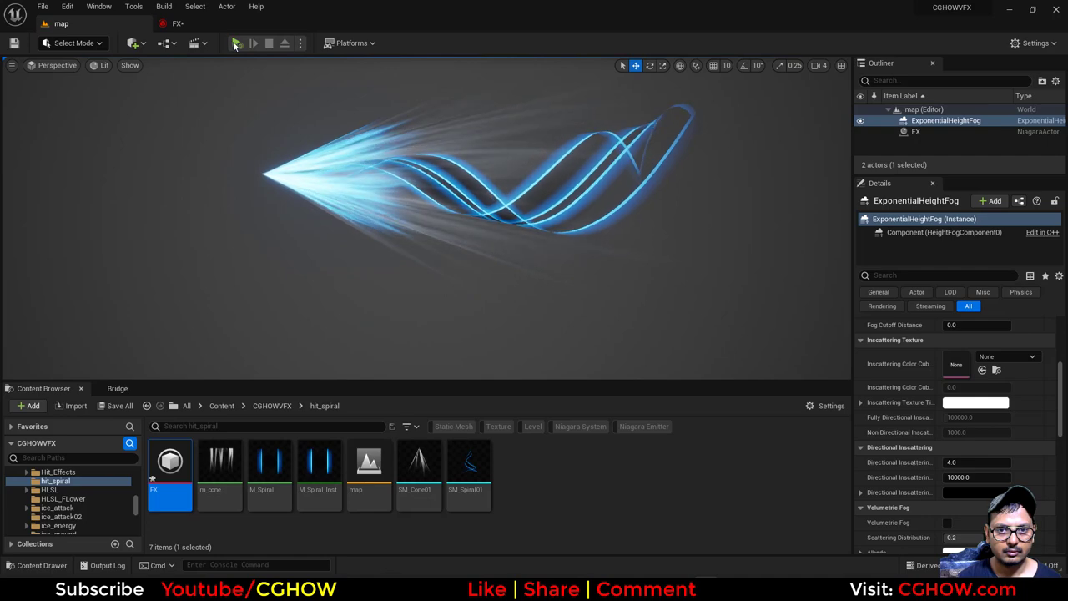
- Set the Fountain emitter's mesh rotation rate to 0.5 and check the effect in the map level
{"action": "left_click", "coordinate": [209, 25]}
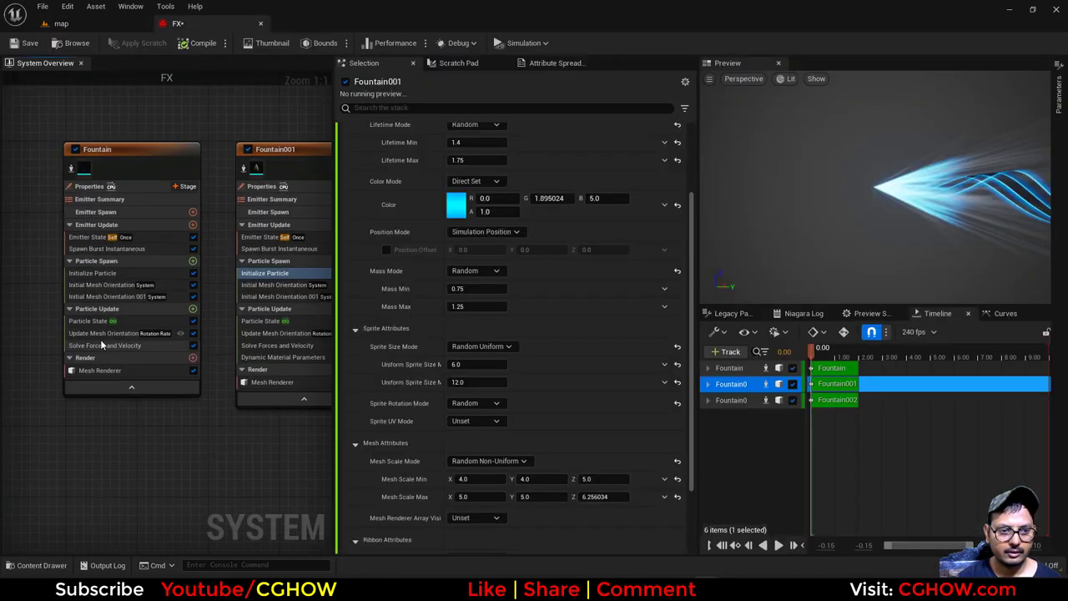
{"action": "left_click", "coordinate": [100, 335]}
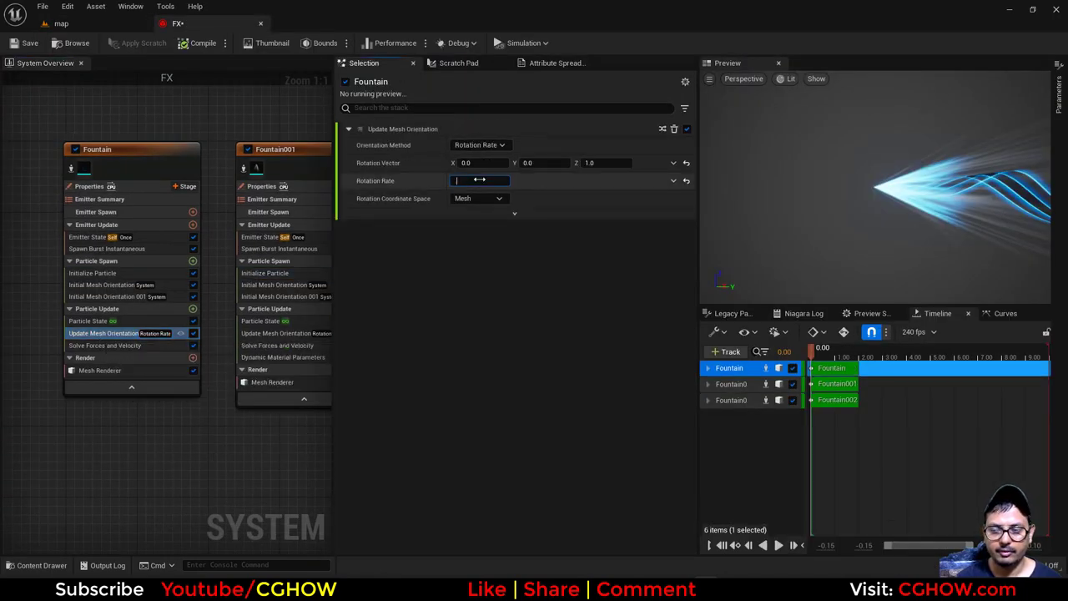
{"action": "type", "text": "0.5"}
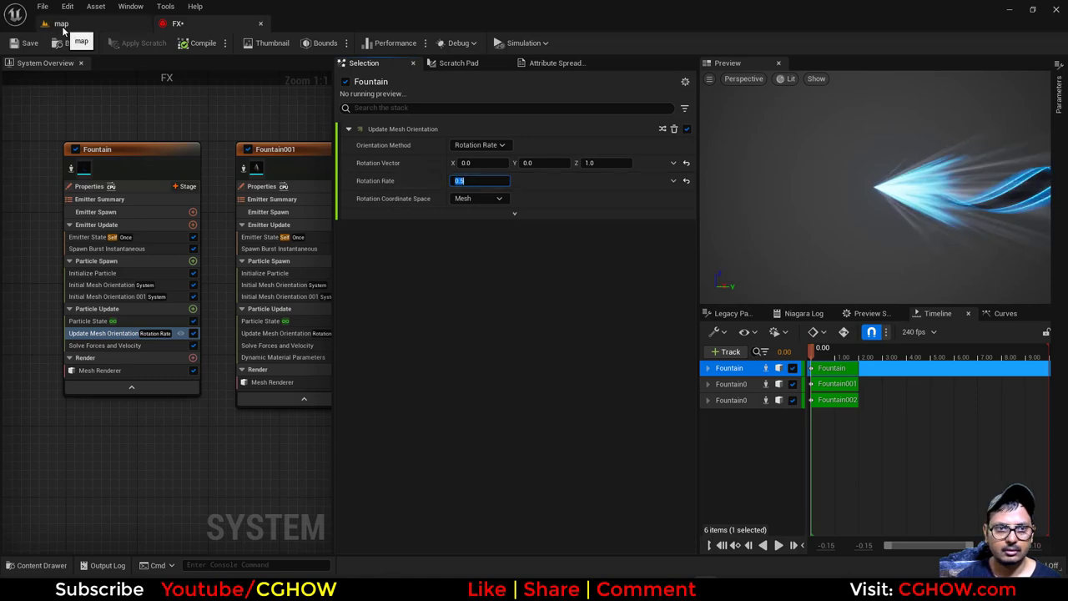
{"action": "left_click", "coordinate": [63, 27]}
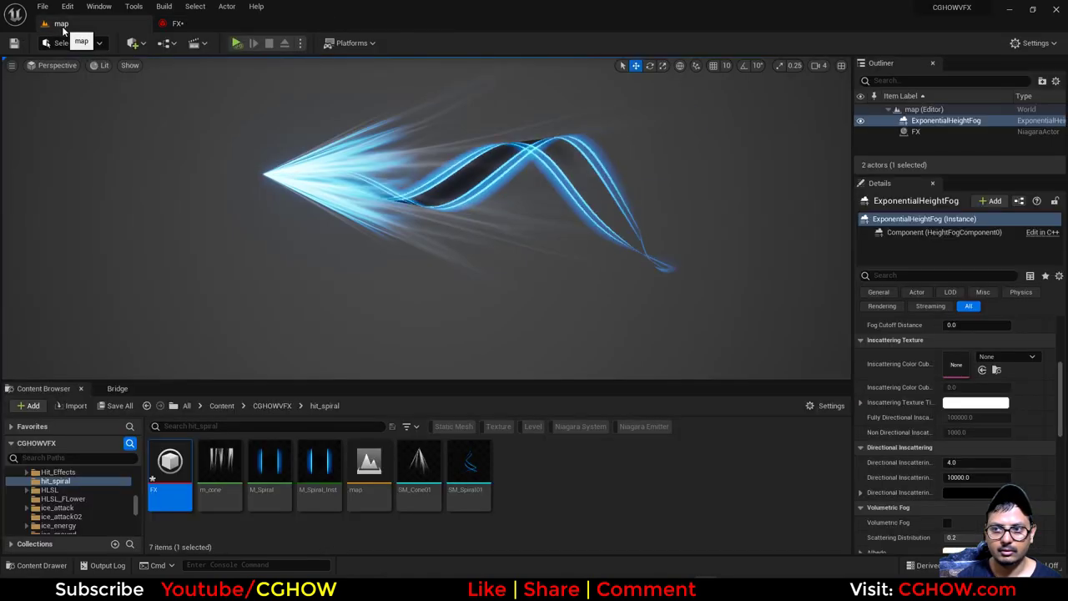
- Set the random Y rotation in Fountain's Initial Mesh Orientation 001 to range from -0.5 to 0.5 and check it in the map
{"action": "left_click", "coordinate": [177, 24]}
{"action": "left_click", "coordinate": [107, 297]}
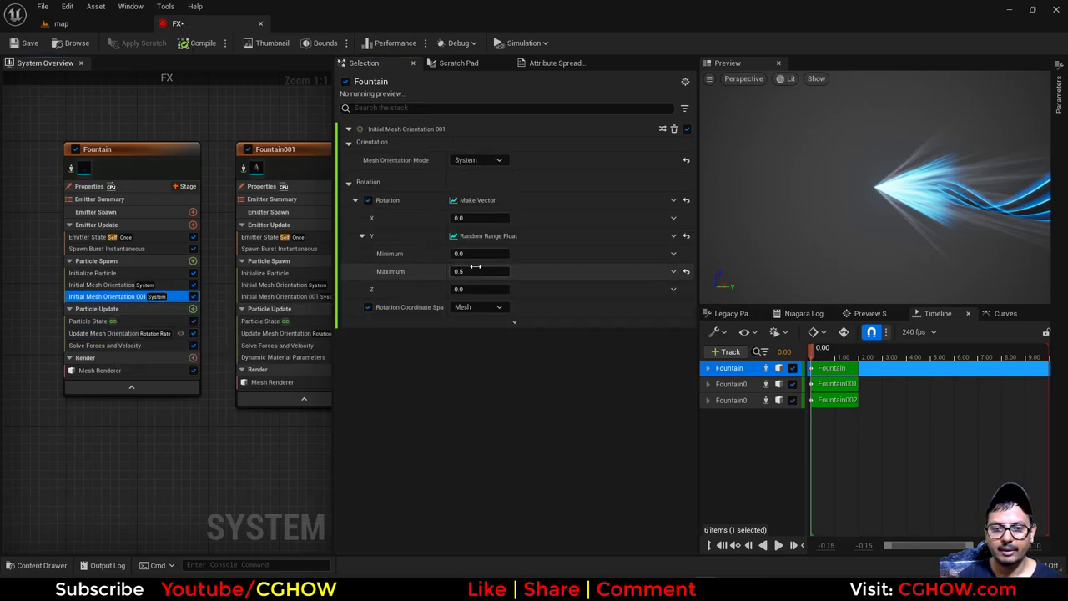
{"action": "key", "text": "Return"}
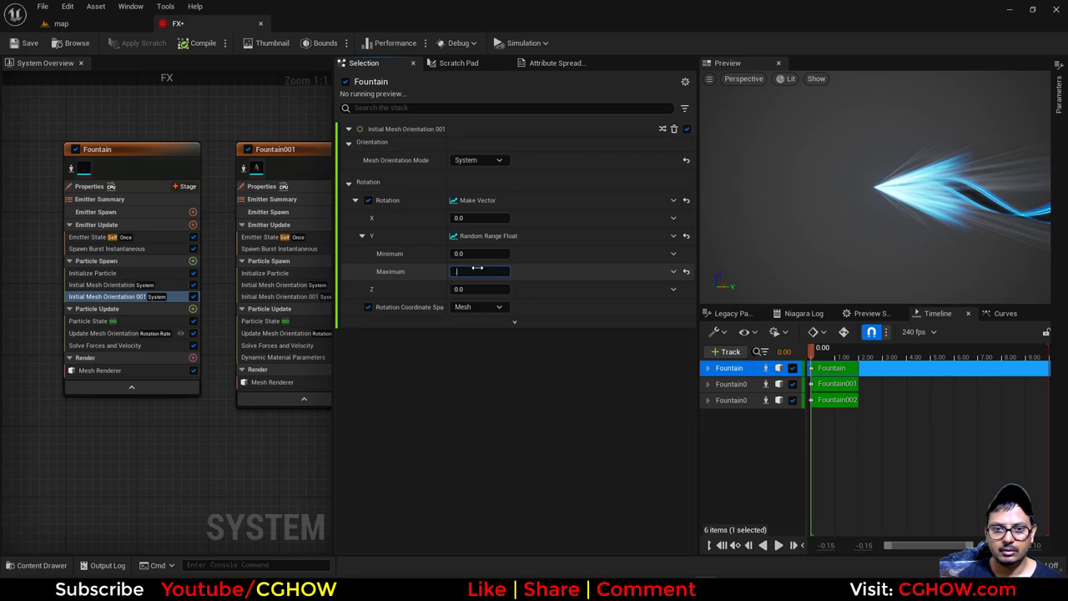
{"action": "type", "text": ".5"}
{"action": "key", "text": "Return"}
{"action": "left_click", "coordinate": [472, 256]}
{"action": "type", "text": "-0.5"}
{"action": "key", "text": "Return"}
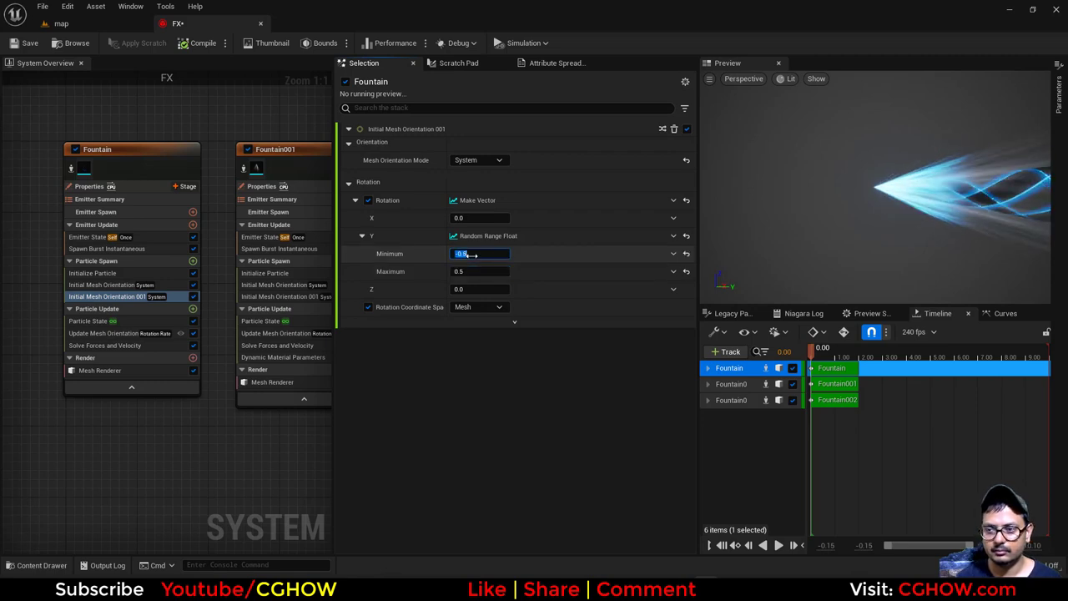
{"action": "left_click", "coordinate": [91, 25]}
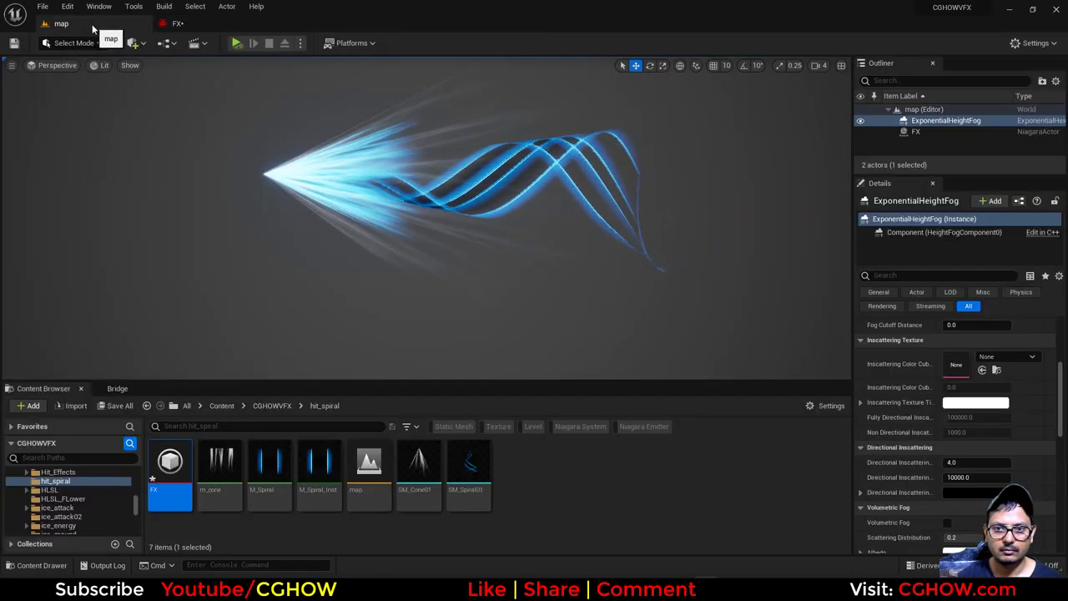
- Change the minimum of Fountain's random Y rotation to -0.25 and preview the spirals in the map level
{"action": "left_click", "coordinate": [208, 25]}
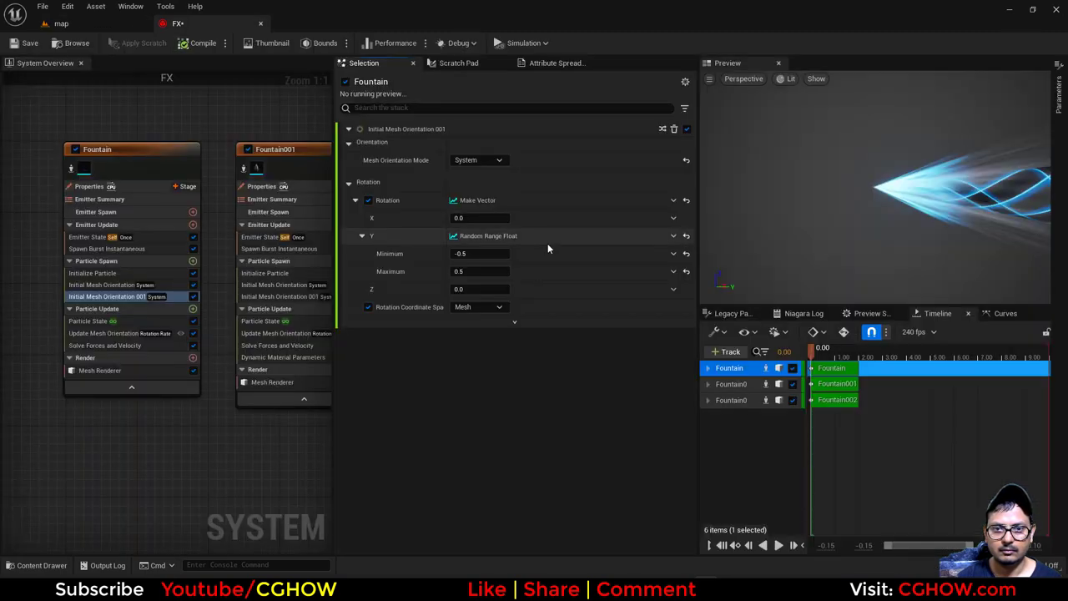
{"action": "left_click", "coordinate": [479, 257]}
{"action": "type", "text": "-0.25"}
{"action": "key", "text": "Return"}
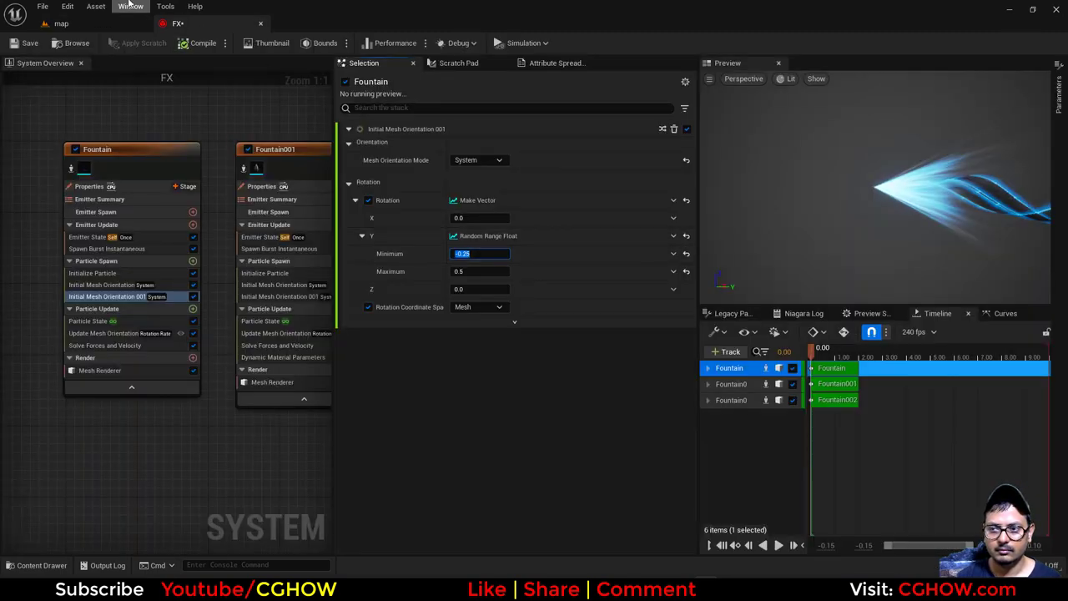
{"action": "left_click", "coordinate": [61, 24]}
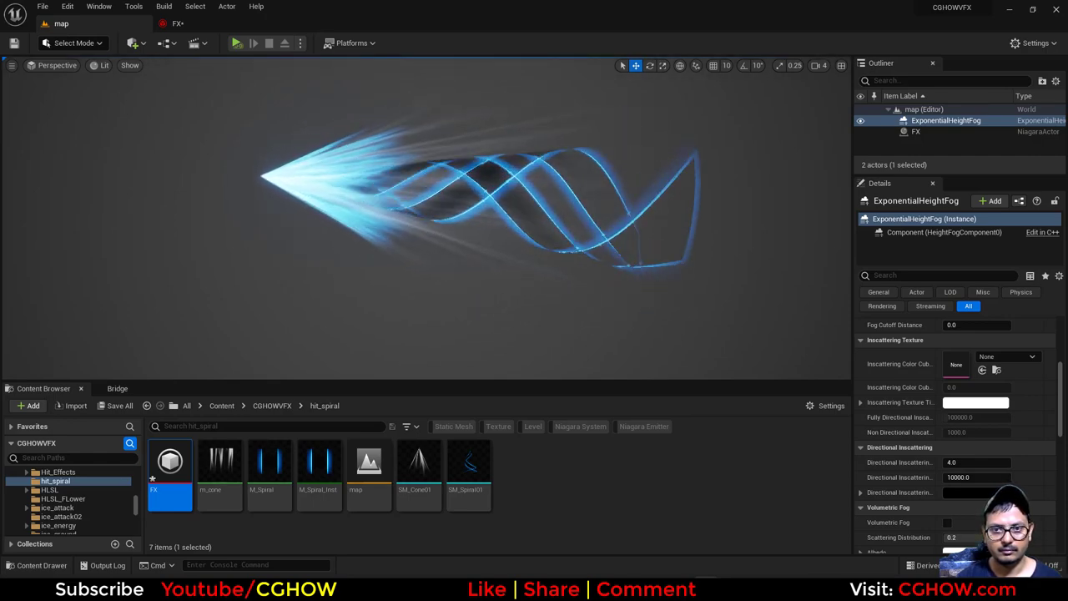
- Set the Fountain emitter's mesh scale X and Y to 7 and play the map level to preview the wider spirals
{"action": "left_click", "coordinate": [178, 23]}
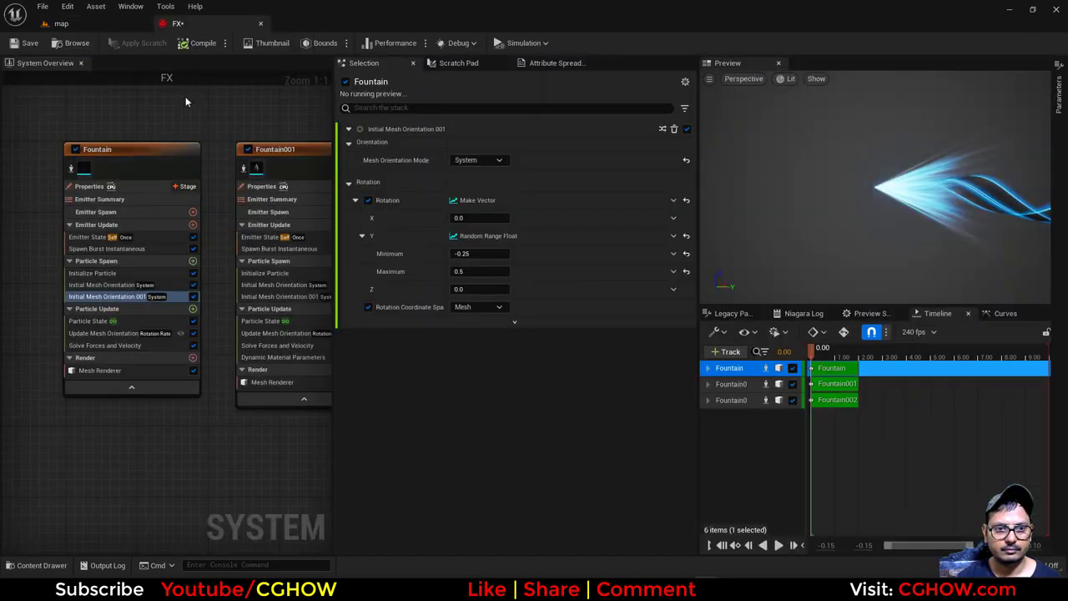
{"action": "left_click", "coordinate": [98, 273]}
{"action": "scroll", "coordinate": [517, 417], "scroll_direction": "down", "scroll_amount": 5}
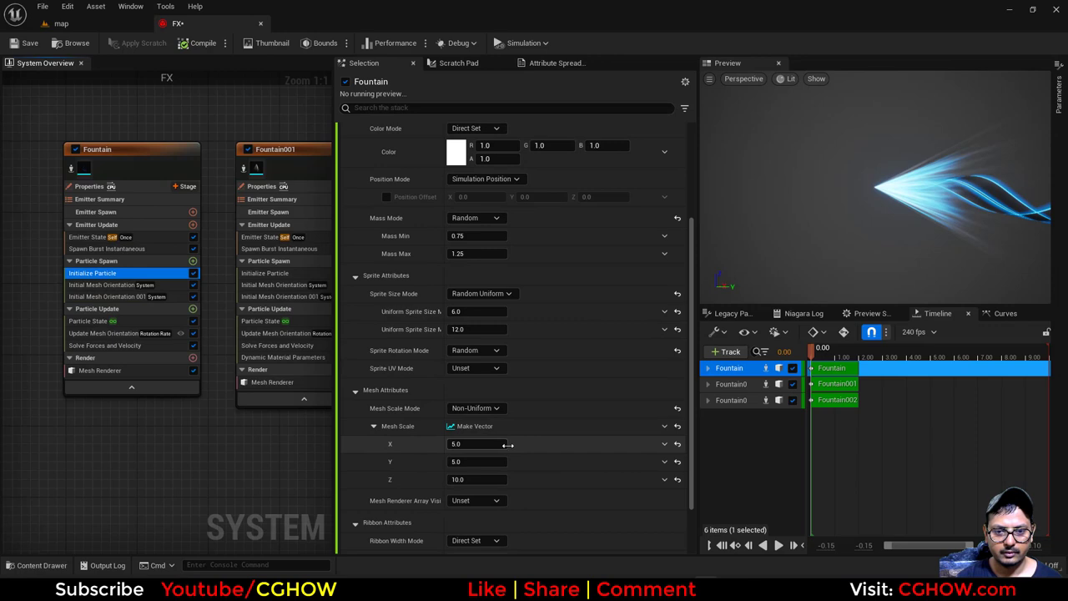
{"action": "scroll", "coordinate": [508, 446], "scroll_direction": "down", "scroll_amount": 2}
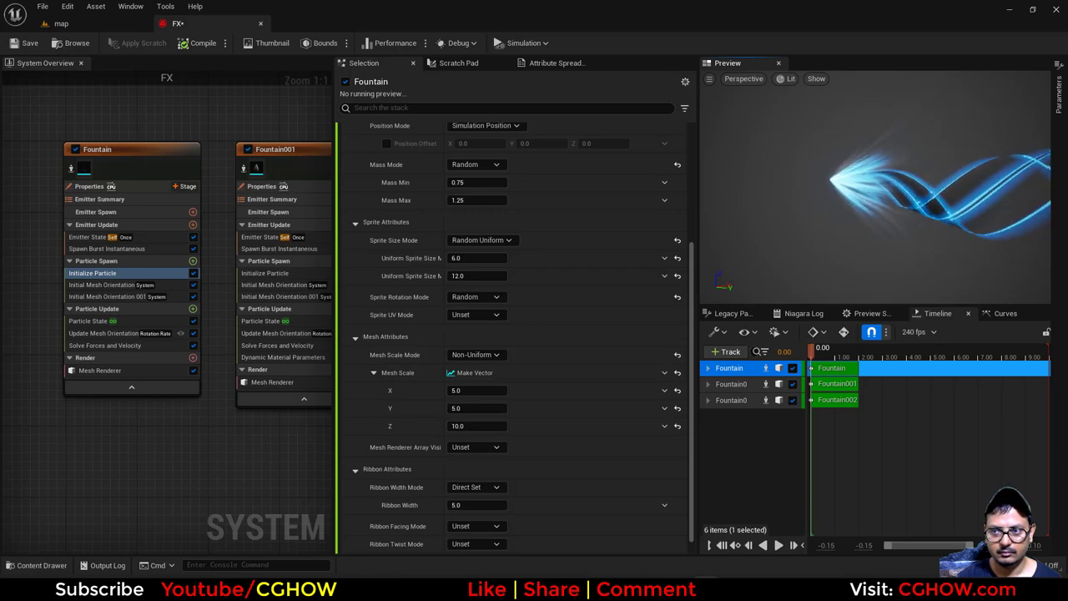
{"action": "left_click", "coordinate": [104, 28]}
{"action": "left_click", "coordinate": [188, 23]}
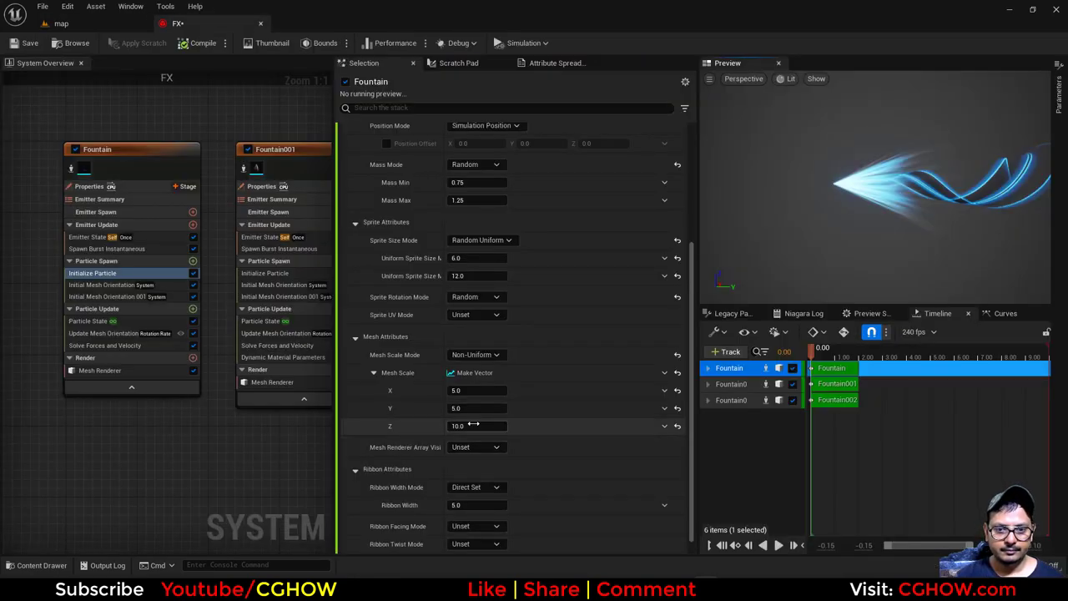
{"action": "type", "text": "7"}
{"action": "left_click", "coordinate": [459, 391]}
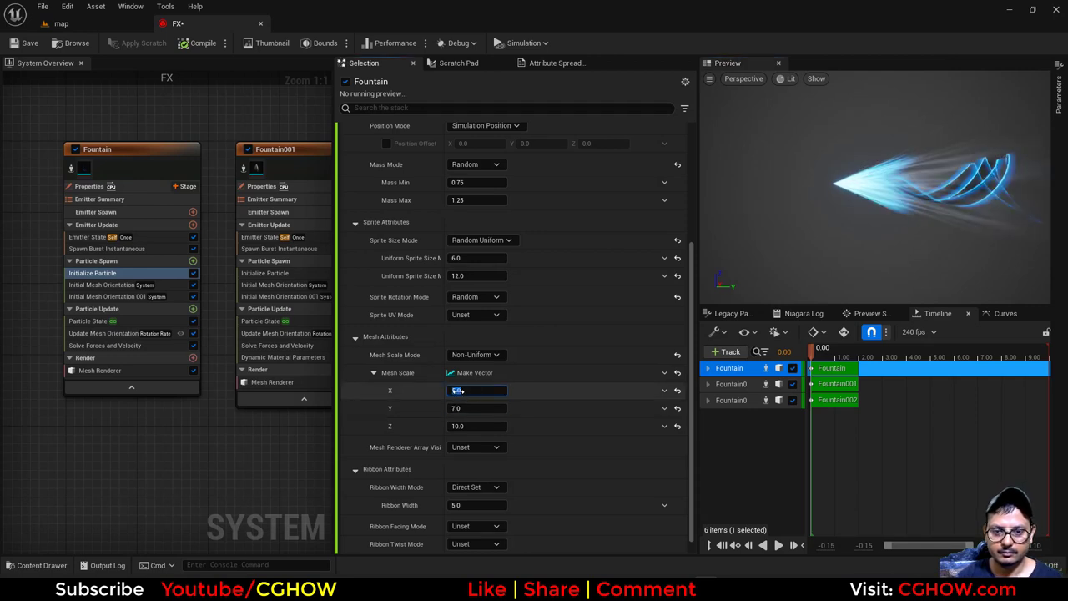
{"action": "type", "text": "7"}
{"action": "key", "text": "Return"}
{"action": "left_click", "coordinate": [63, 24]}
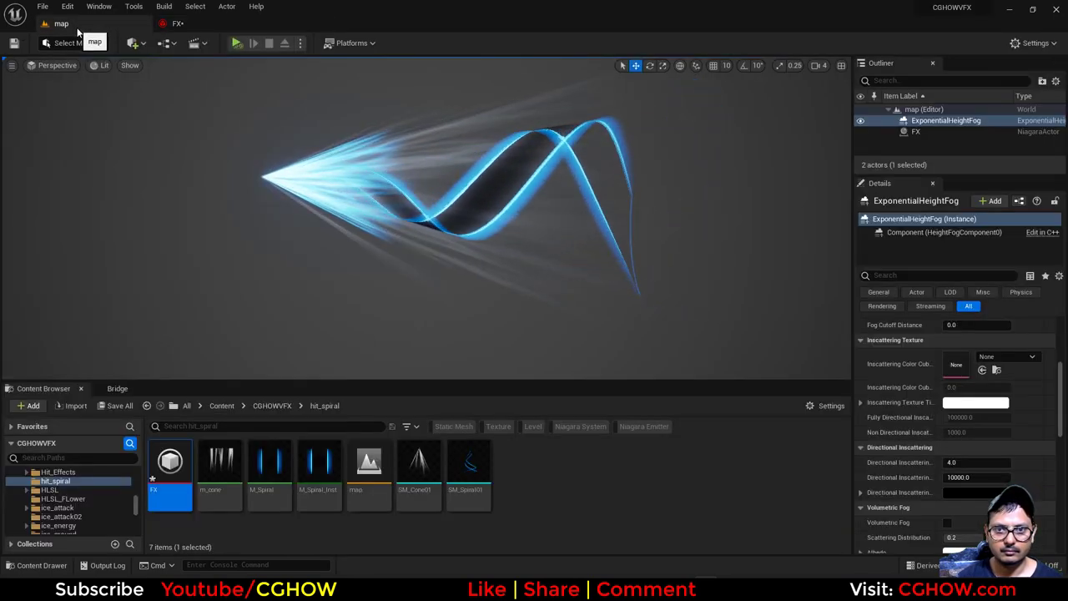
{"action": "left_click", "coordinate": [237, 43]}
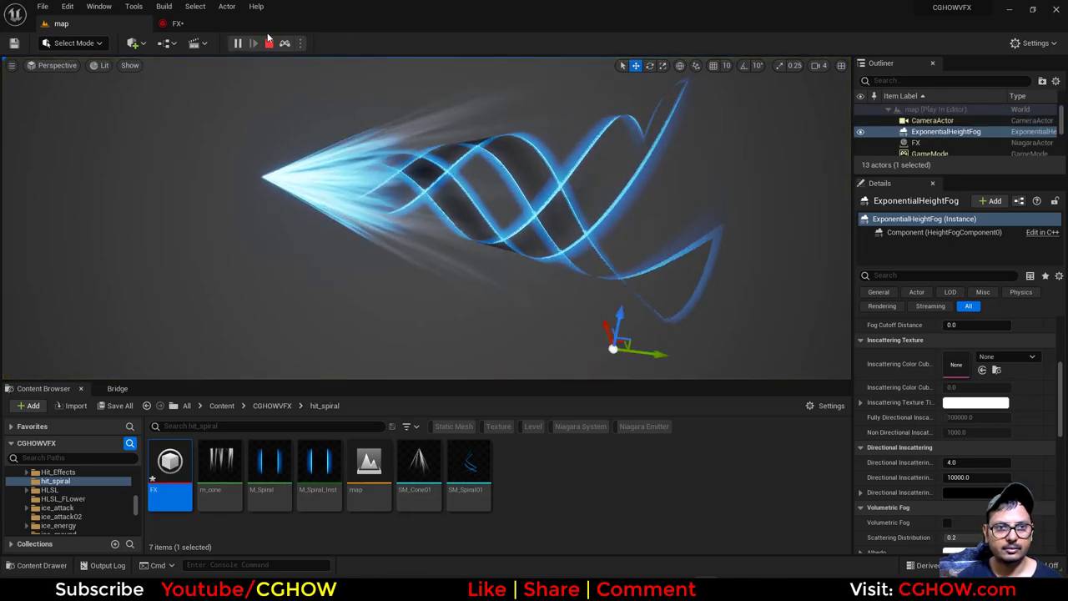
- Set the Fountain emitter's mesh rotation rate to 0.1, then play and stop the map level to check it
{"action": "left_click", "coordinate": [194, 24]}
{"action": "left_click", "coordinate": [105, 333]}
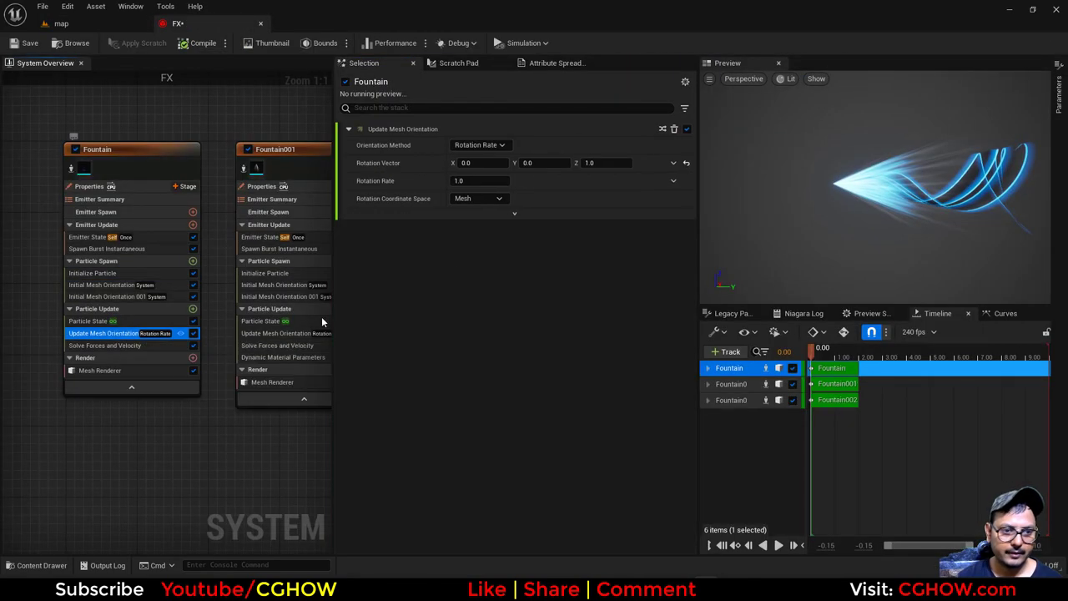
{"action": "left_click", "coordinate": [82, 23]}
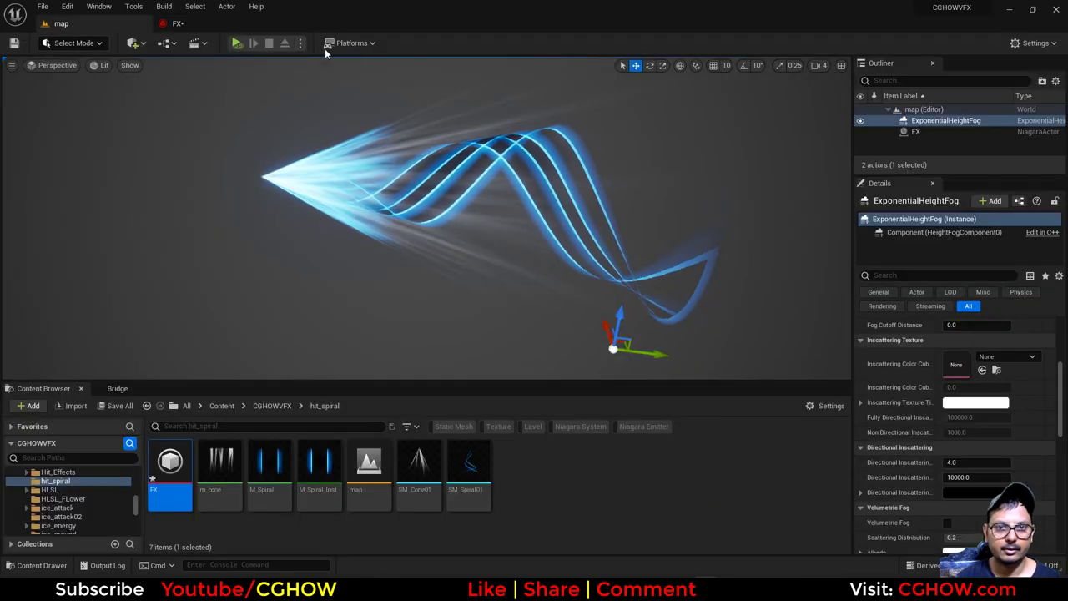
{"action": "left_click_drag", "start_coordinate": [366, 210], "coordinate": [493, 216], "text": "alt"}
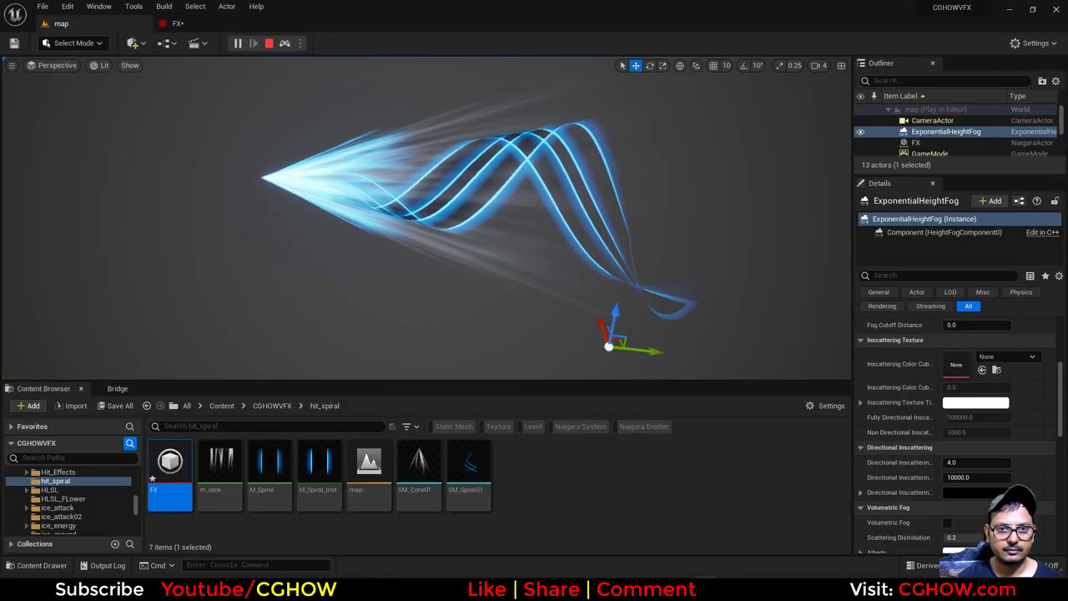
{"action": "left_click", "coordinate": [269, 43]}
- Reduce Fountain002's maximum mesh scale Z to about 12.19 and set its particle color alpha to 0.02
{"action": "left_click", "coordinate": [179, 24]}
{"action": "right_click_drag", "start_coordinate": [278, 137], "coordinate": [44, 145]}
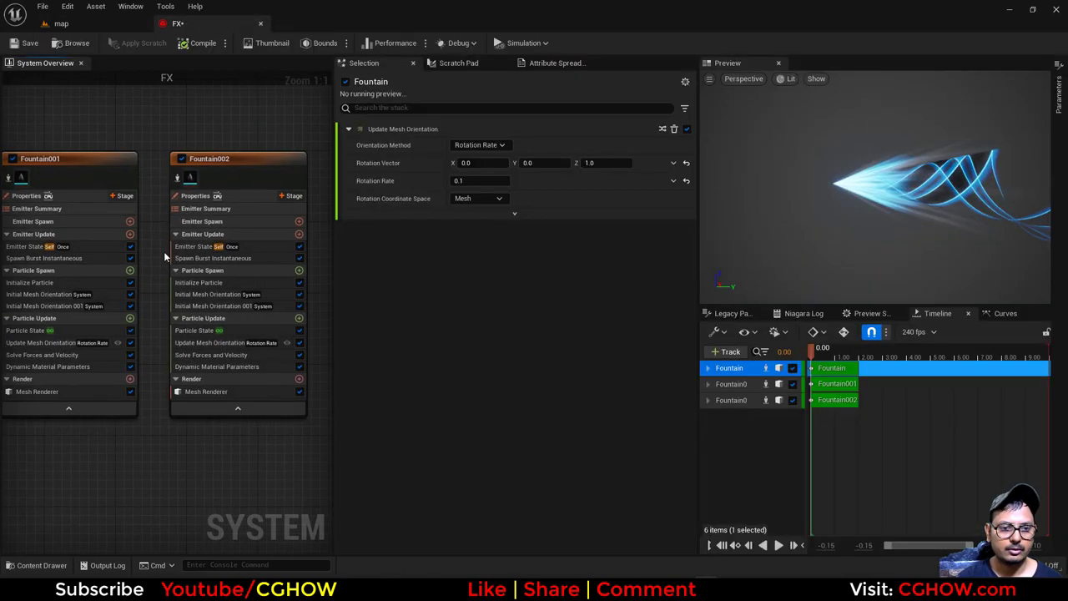
{"action": "left_click", "coordinate": [212, 285]}
{"action": "scroll", "coordinate": [575, 514], "scroll_direction": "down", "scroll_amount": 3}
{"action": "left_click_drag", "start_coordinate": [609, 479], "coordinate": [596, 479]}
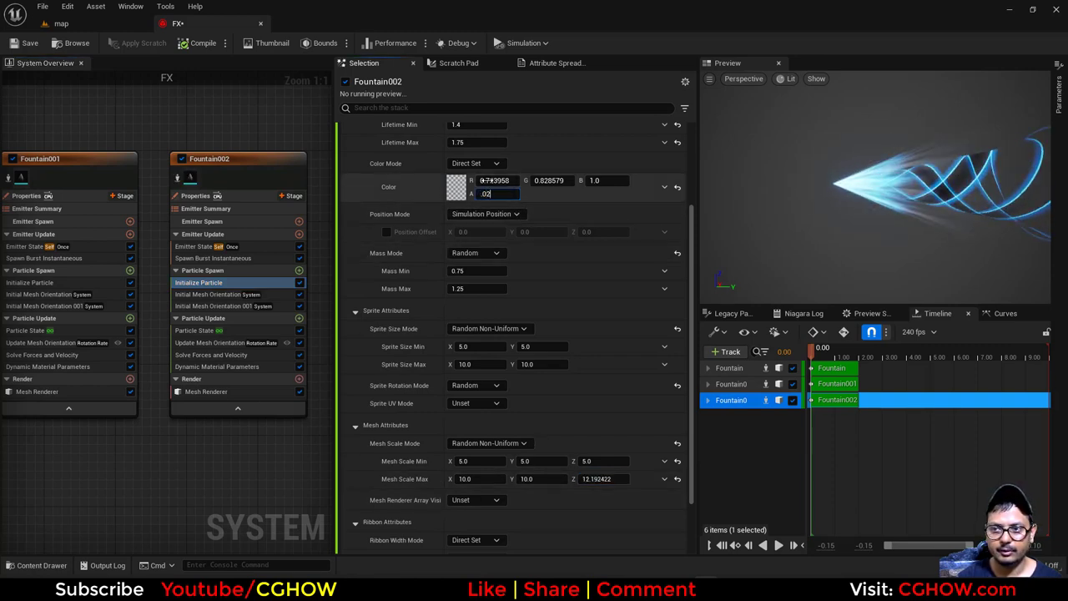
{"action": "type", "text": ".02"}
{"action": "key", "text": "Return"}
{"action": "left_click", "coordinate": [87, 28]}
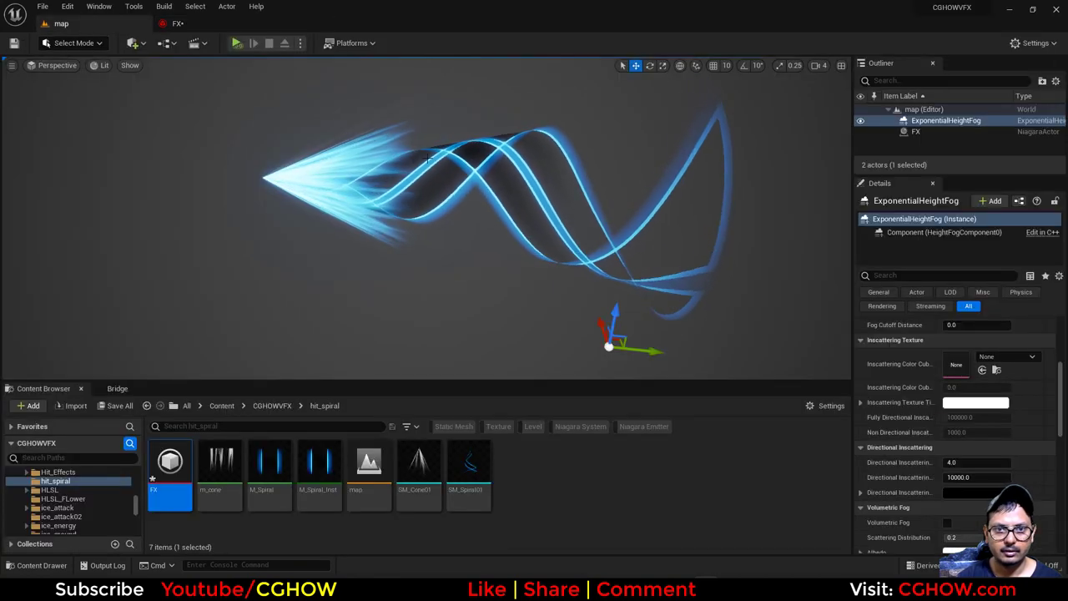
- Readjust Fountain002's particle color alpha and inspect the effect from another angle in the map level
{"action": "left_click", "coordinate": [203, 25]}
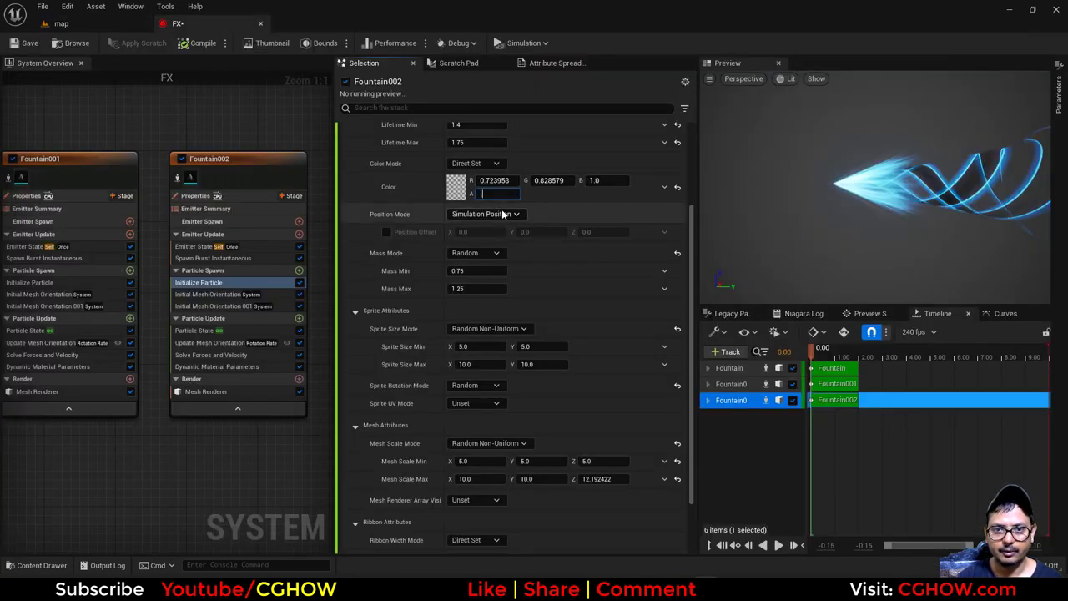
{"action": "left_click", "coordinate": [99, 31]}
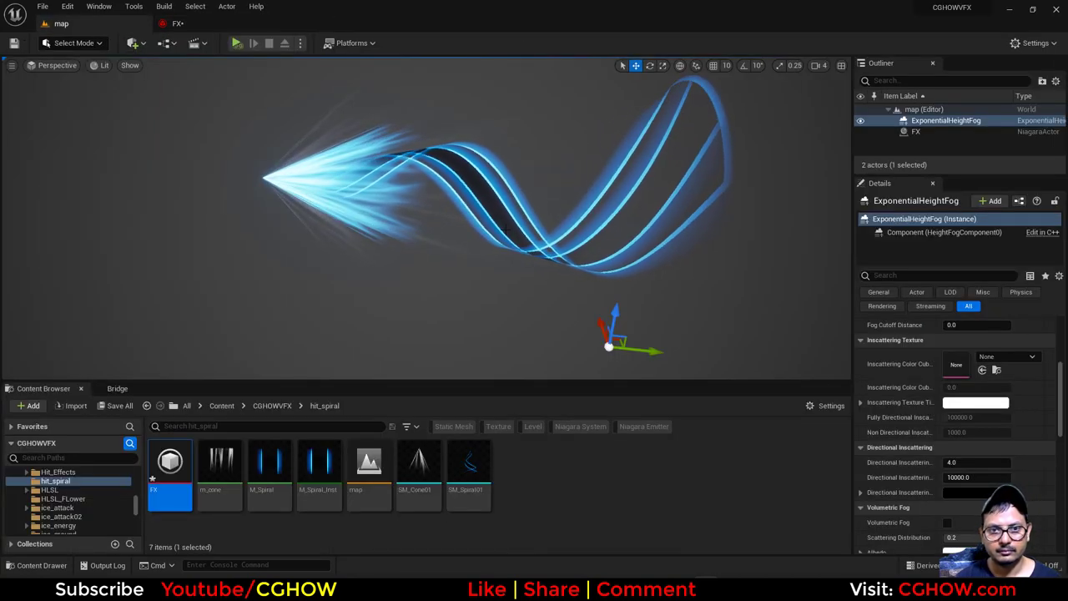
{"action": "left_click_drag", "start_coordinate": [276, 142], "coordinate": [489, 241], "text": "alt"}
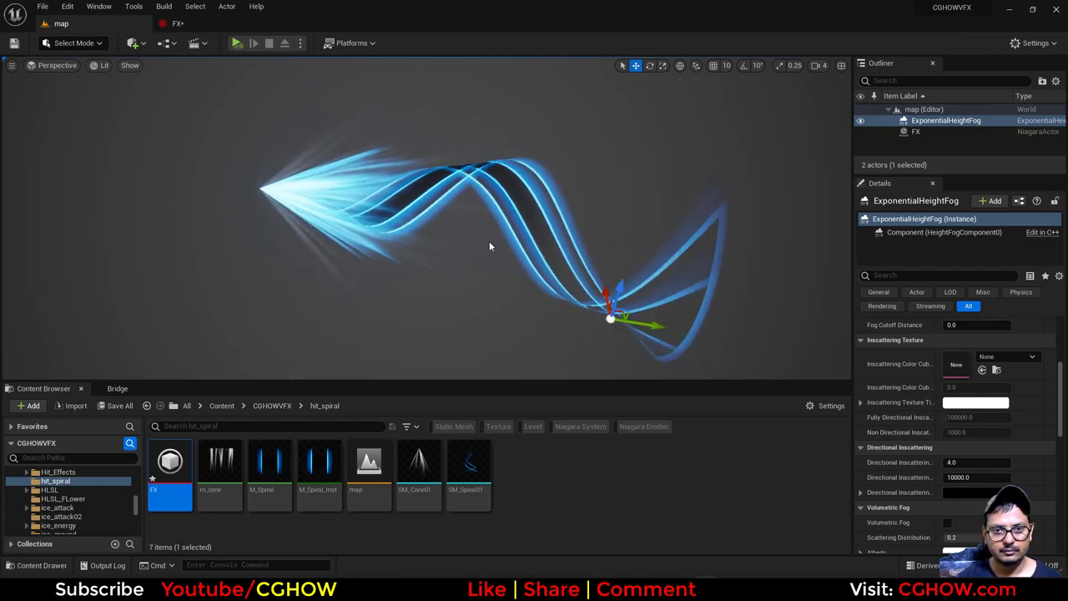
- Check the reference image in the browser and paste a copy of the cone emitter beside Fountain002 in the FX system
{"action": "key", "text": "alt+Tab"}
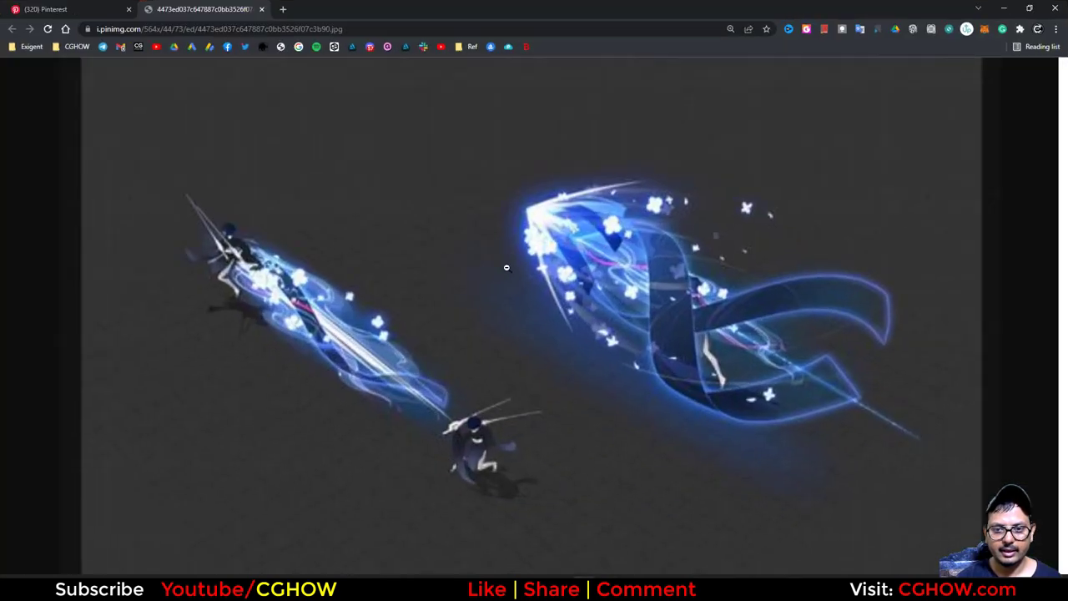
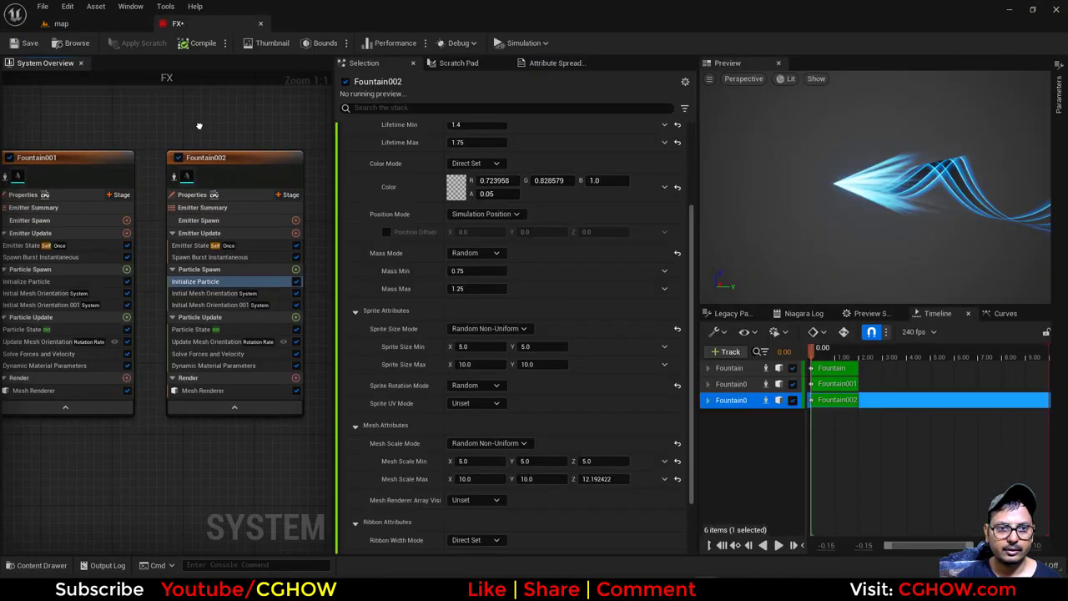
{"action": "right_click_drag", "start_coordinate": [200, 126], "coordinate": [27, 114]}
{"action": "left_click", "coordinate": [77, 159]}
{"action": "left_click", "coordinate": [149, 141]}
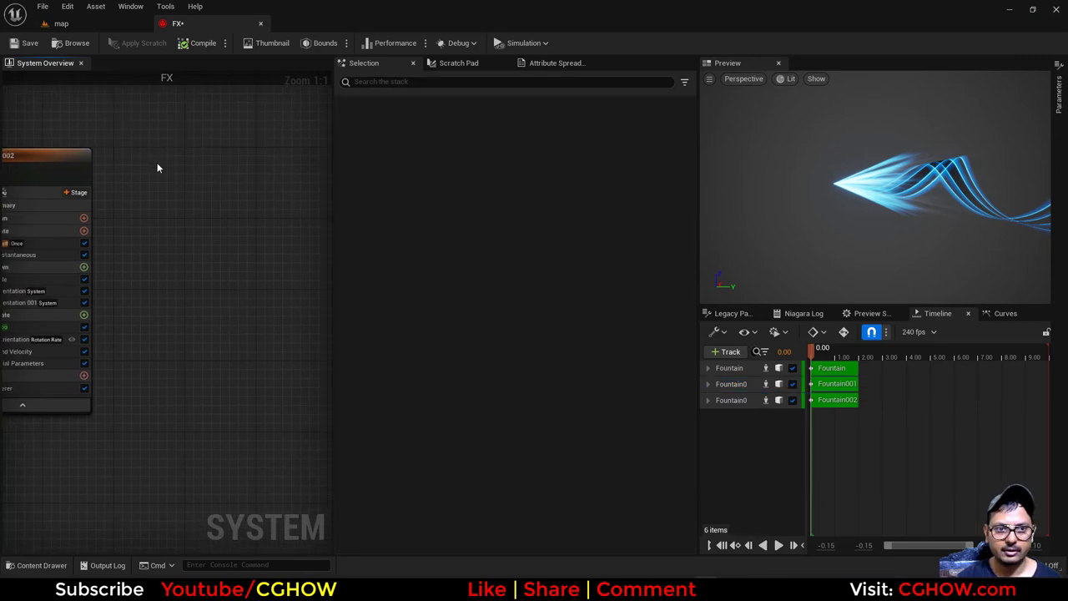
{"action": "key", "text": "ctrl+v"}
{"action": "left_click", "coordinate": [158, 167]}
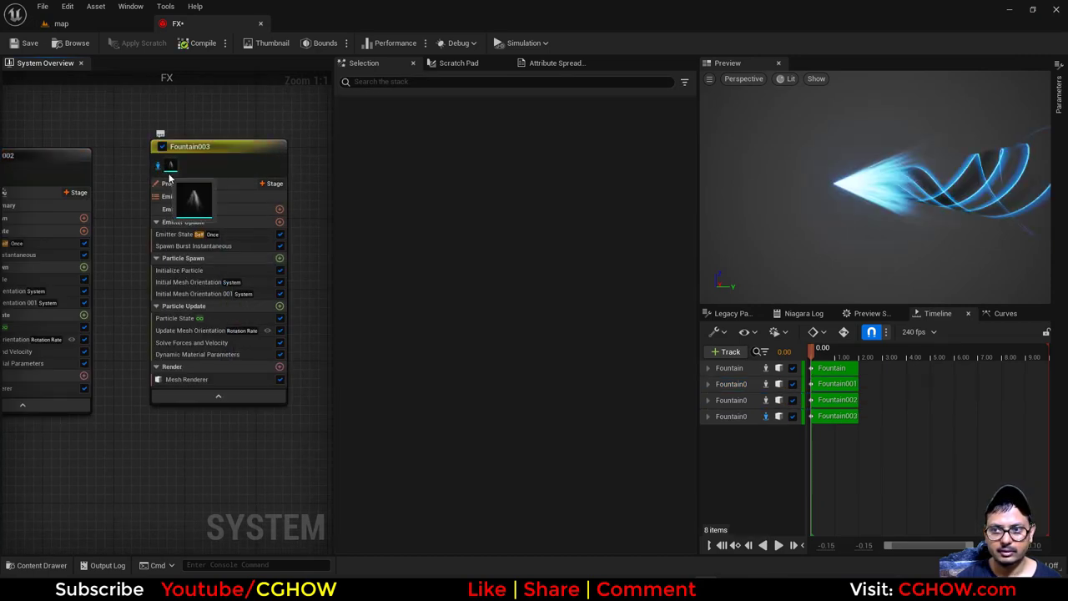
{"action": "left_click_drag", "start_coordinate": [820, 355], "coordinate": [829, 356]}
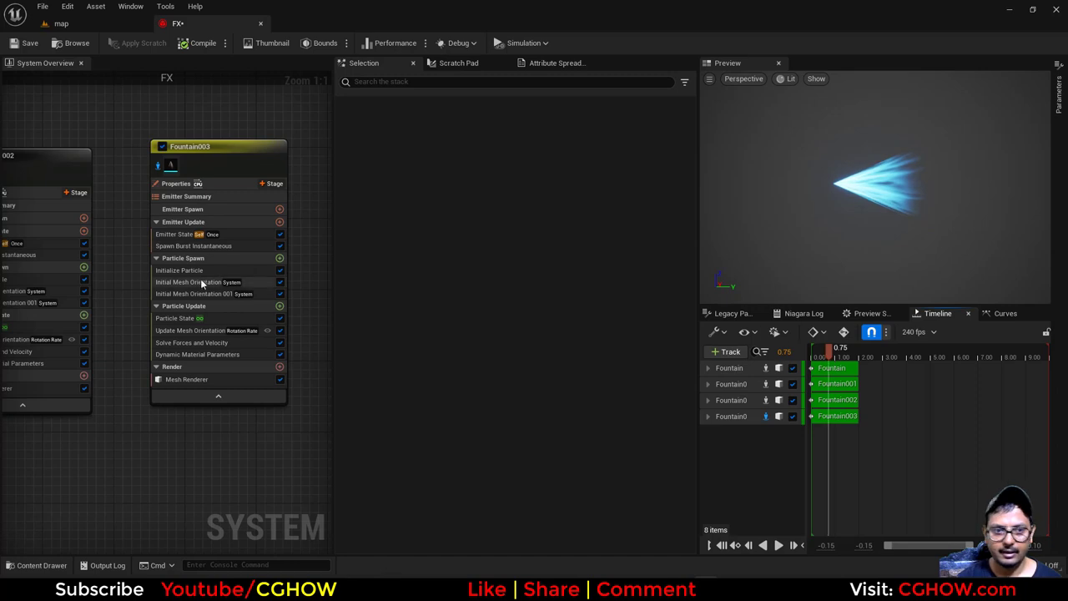
- Set Fountain003's mesh scale to minimum X and Y 0.1, maximum X and Y 1.0, and maximum Z about 23.72
{"action": "left_click", "coordinate": [190, 274]}
{"action": "scroll", "coordinate": [657, 372], "scroll_direction": "down", "scroll_amount": 2}
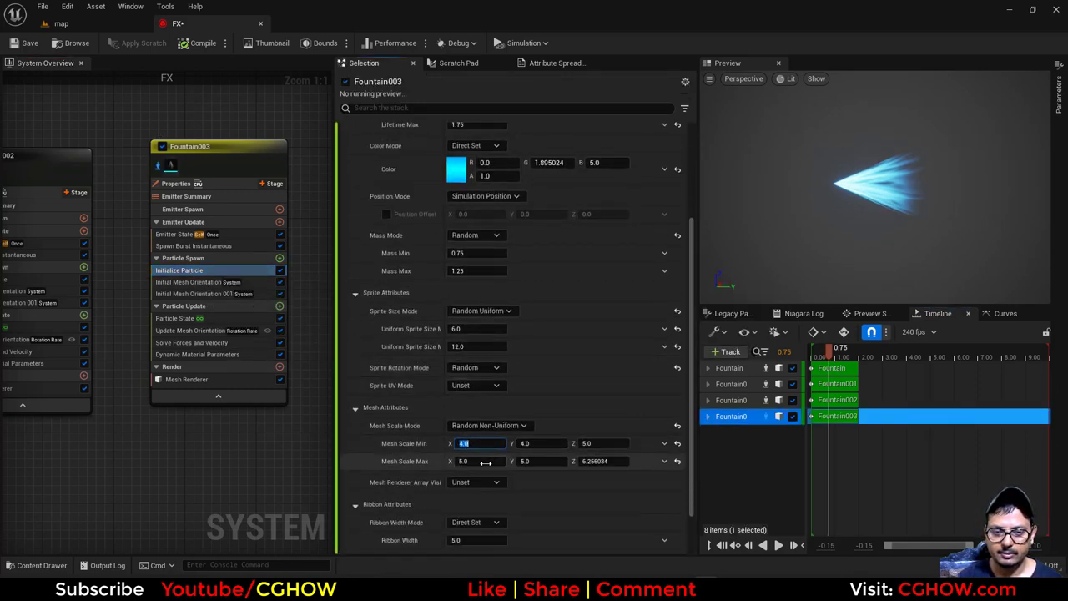
{"action": "type", "text": ".1"}
{"action": "key", "text": "Return"}
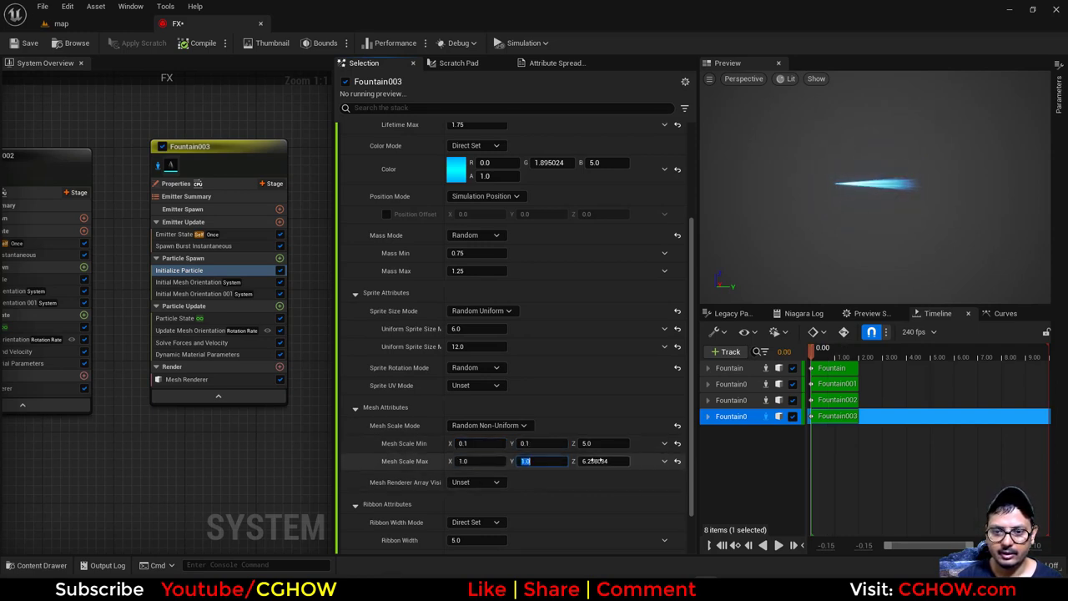
{"action": "left_click", "coordinate": [166, 169]}
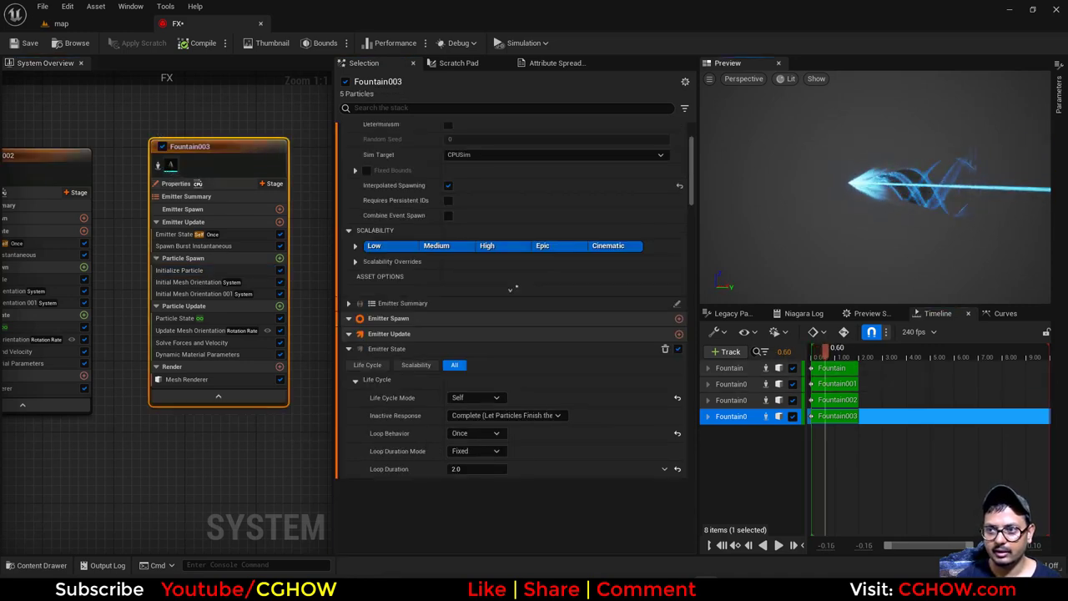
{"action": "left_click", "coordinate": [172, 270]}
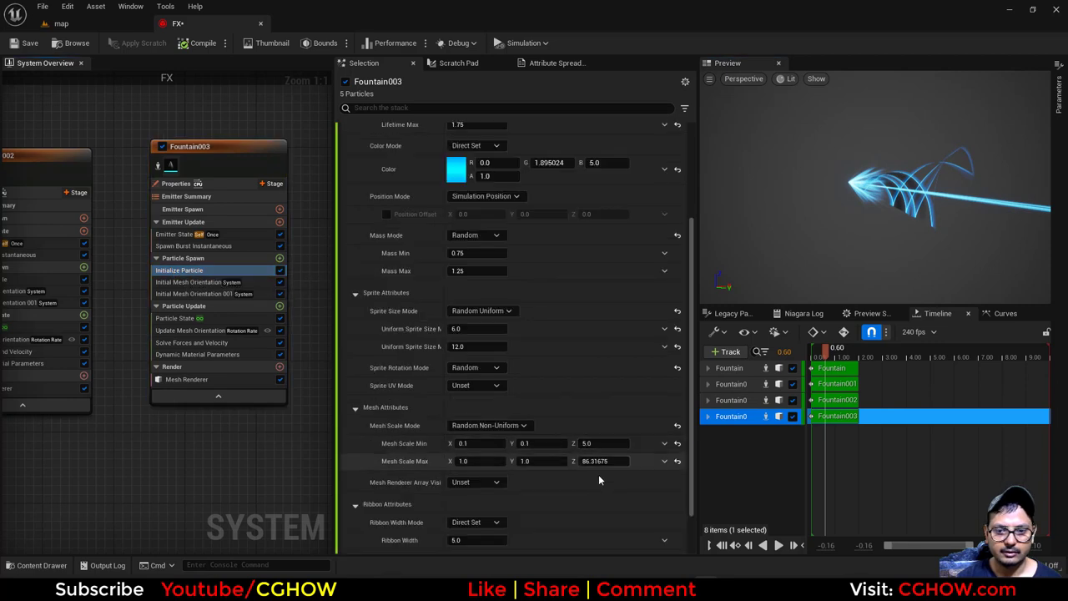
{"action": "left_click_drag", "start_coordinate": [599, 461], "coordinate": [647, 461]}
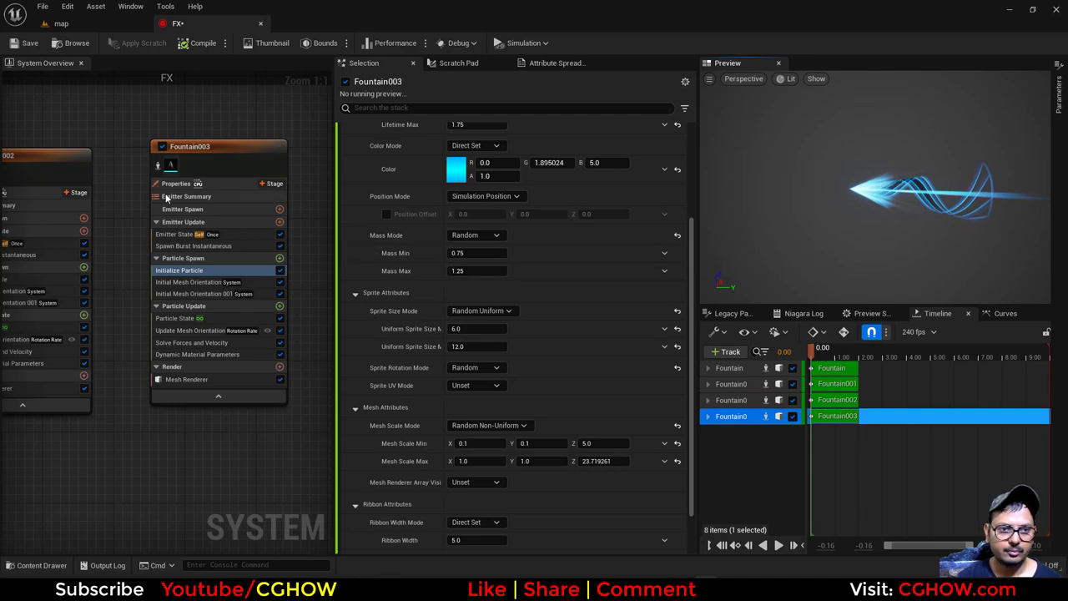
- Save the FX Niagara system and view the effect in the map level
{"action": "right_click_drag", "start_coordinate": [247, 120], "coordinate": [135, 122]}
{"action": "left_click", "coordinate": [29, 43]}
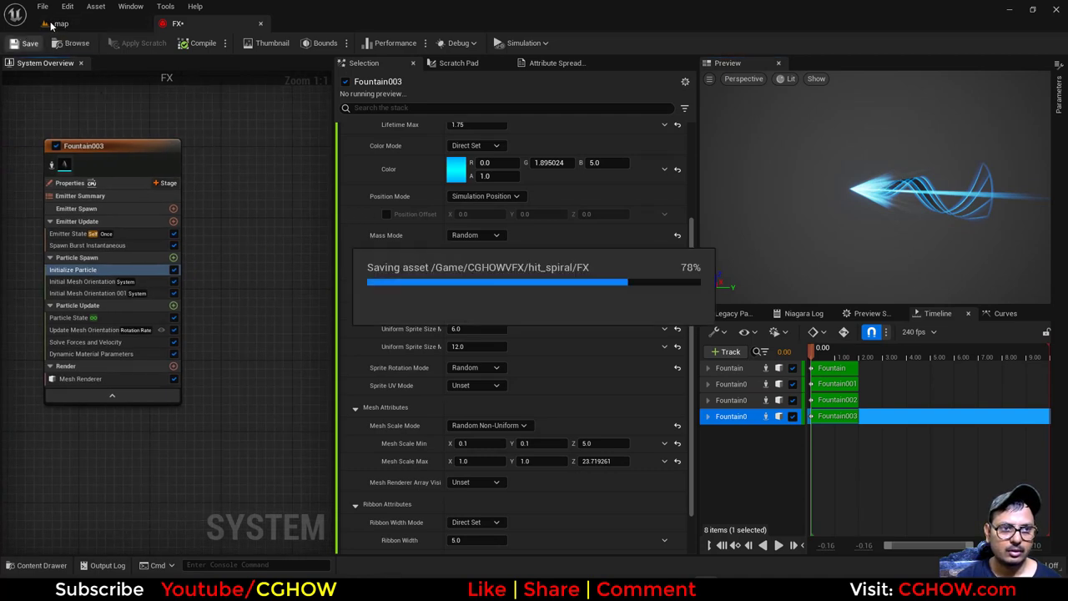
{"action": "left_click", "coordinate": [61, 23]}
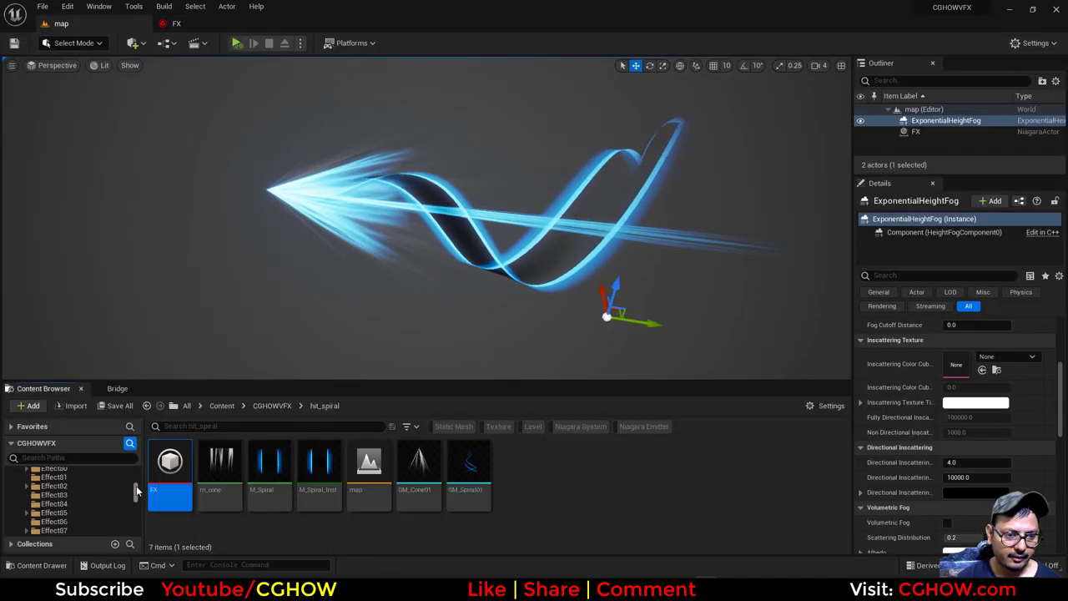
- Search all project content for "flower" and filter the results to textures
{"action": "scroll", "coordinate": [125, 501], "scroll_direction": "up", "scroll_amount": 5}
{"action": "left_click", "coordinate": [29, 472]}
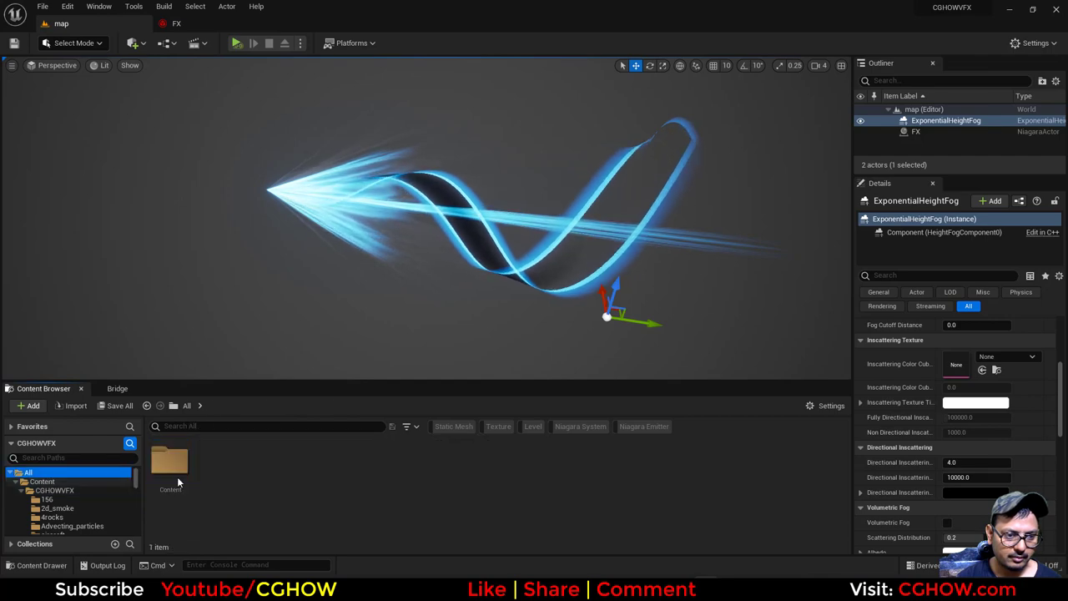
{"action": "left_click", "coordinate": [218, 425]}
{"action": "type", "text": "flower"}
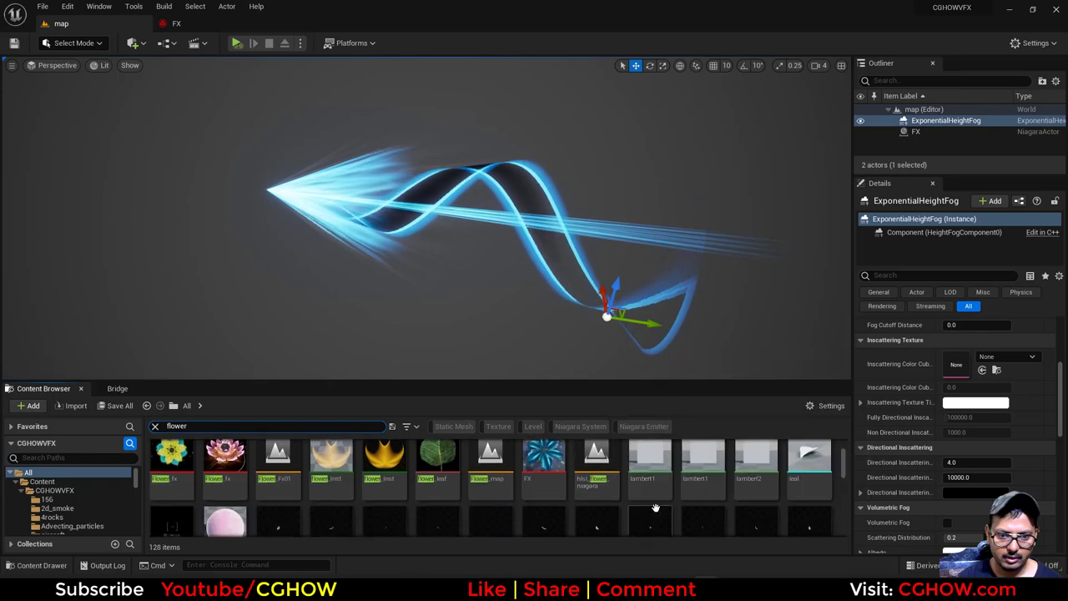
{"action": "left_click", "coordinate": [498, 426]}
{"action": "scroll", "coordinate": [543, 472], "scroll_direction": "up", "scroll_amount": 1}
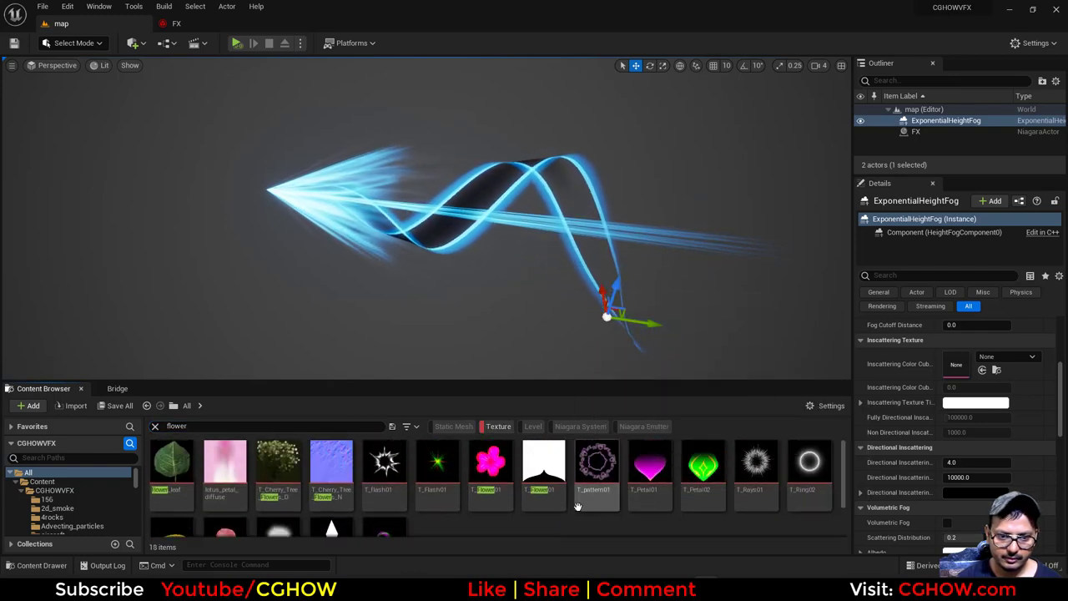
- Trace the pink T_Flower01 texture's references to its material and open Flower01_Mat
{"action": "left_click", "coordinate": [493, 465]}
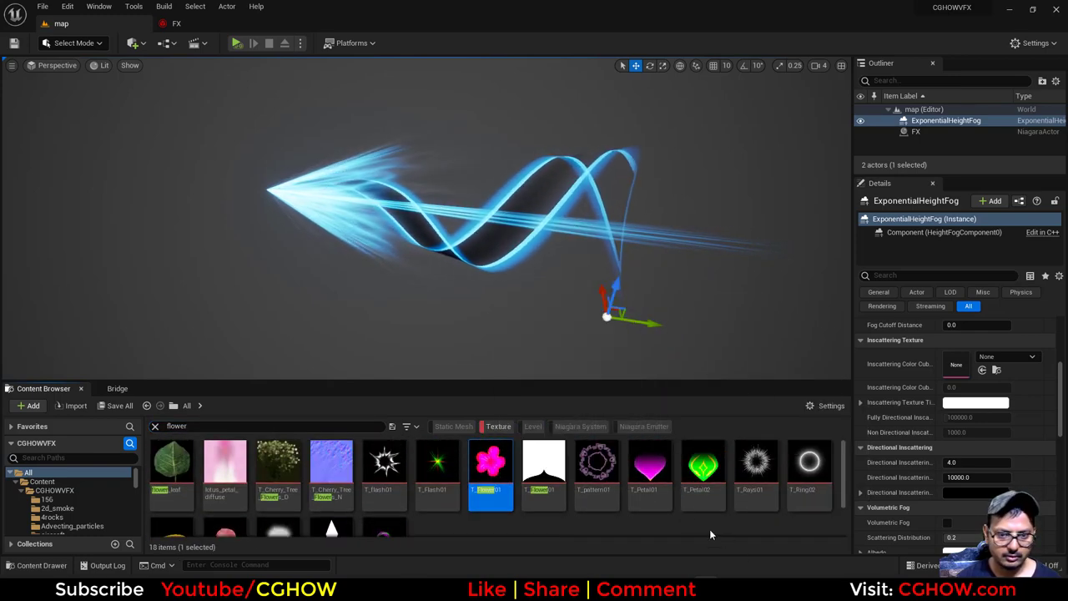
{"action": "key", "text": "alt+shift+r"}
{"action": "left_click", "coordinate": [584, 367]}
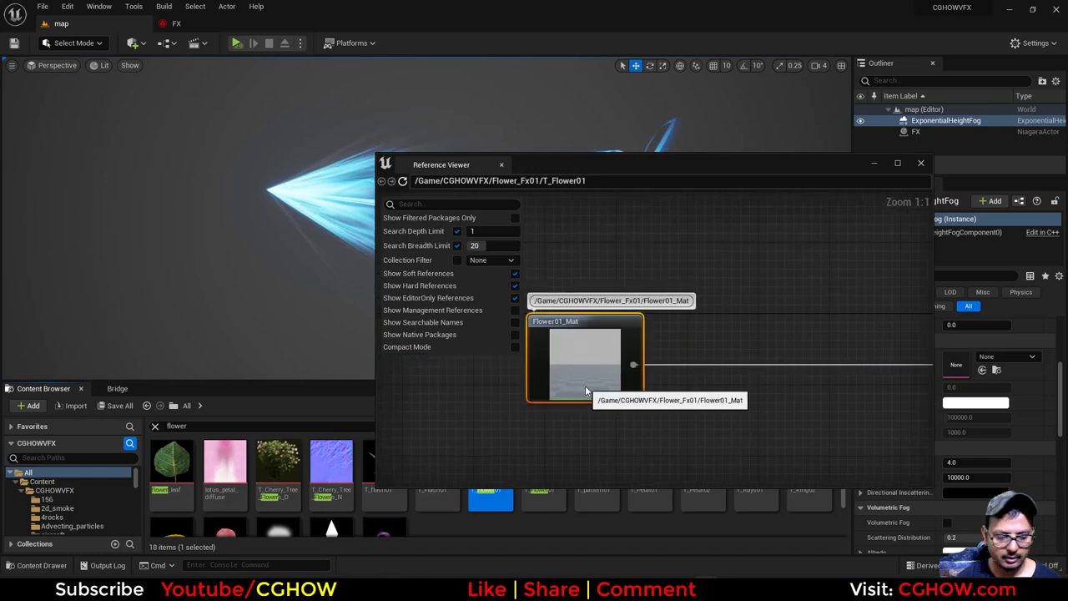
{"action": "left_click", "coordinate": [923, 163]}
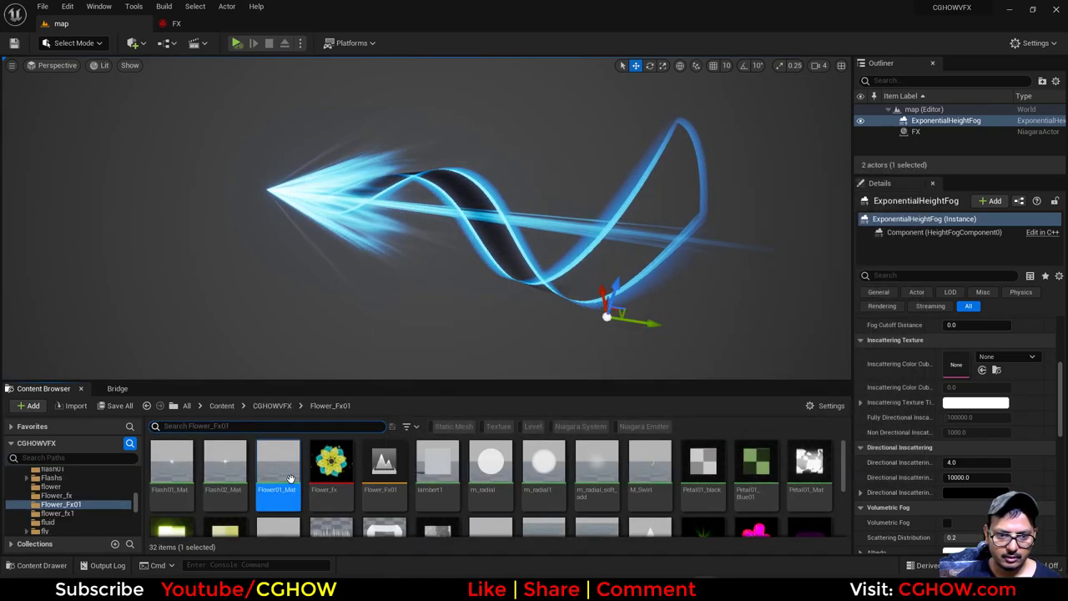
{"action": "double_click", "coordinate": [278, 472]}
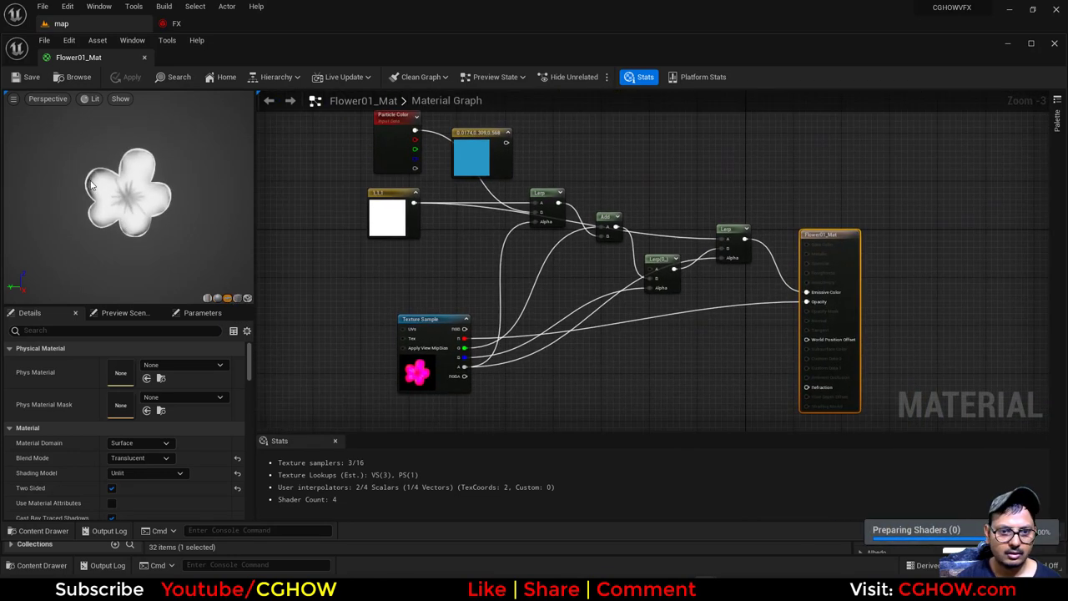
- Inspect the individual color channels of Flower01_Mat's T_Flower01 texture, and close both the texture and the material
{"action": "left_click", "coordinate": [413, 369]}
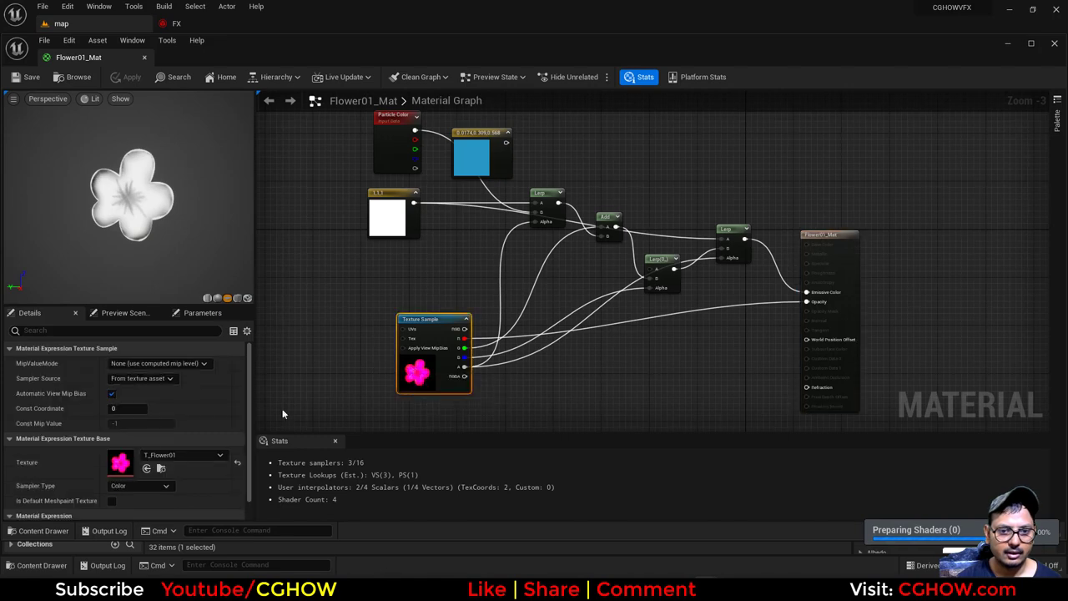
{"action": "double_click", "coordinate": [119, 460]}
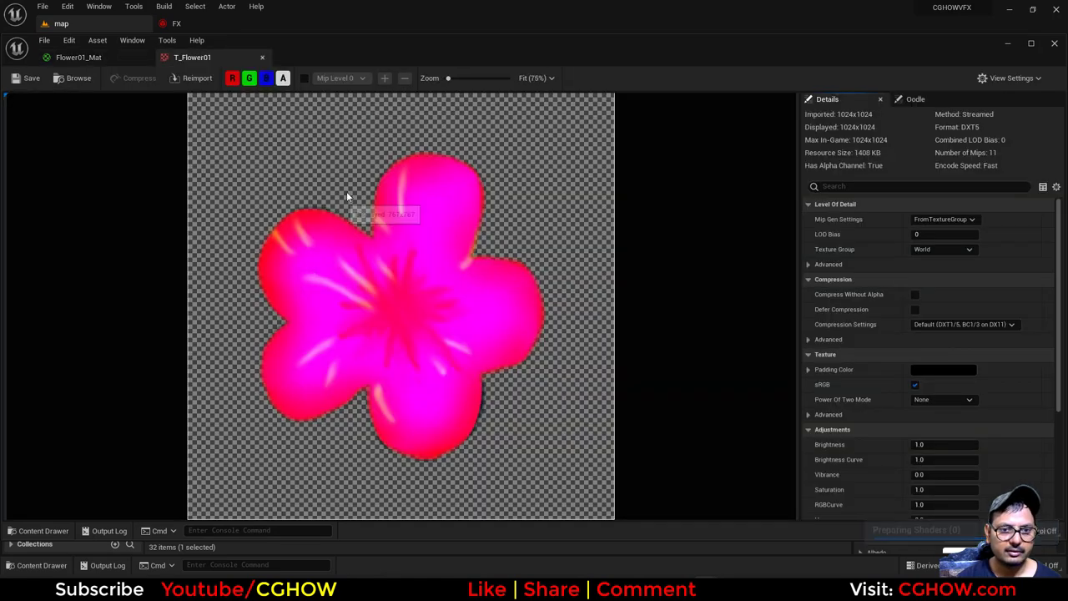
{"action": "left_click", "coordinate": [266, 78]}
{"action": "left_click", "coordinate": [249, 77]}
{"action": "left_click", "coordinate": [236, 78]}
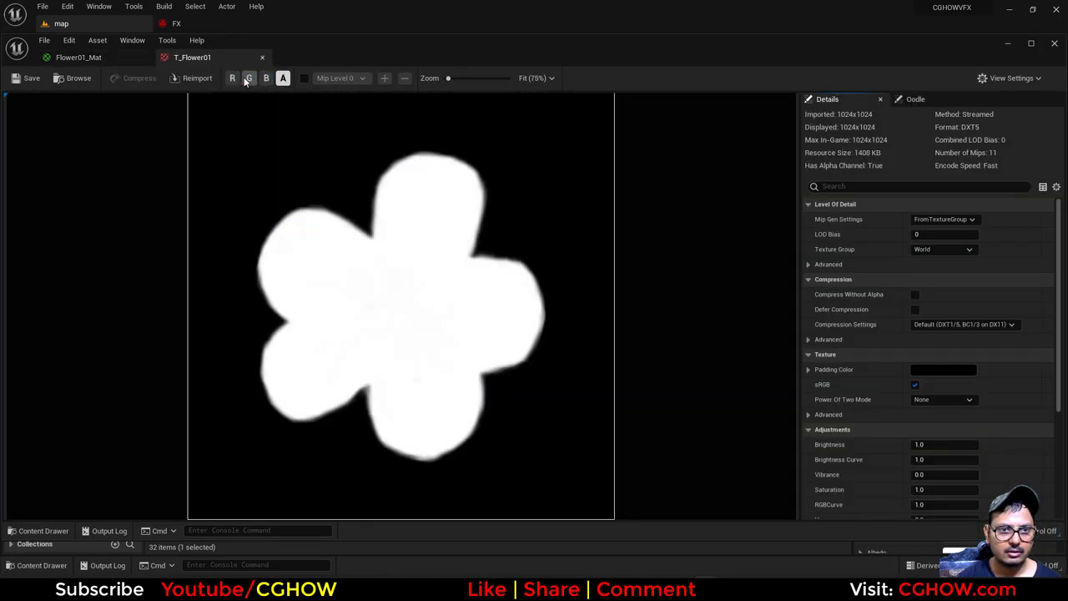
{"action": "left_click", "coordinate": [249, 78]}
{"action": "left_click", "coordinate": [252, 81]}
{"action": "left_click", "coordinate": [265, 78]}
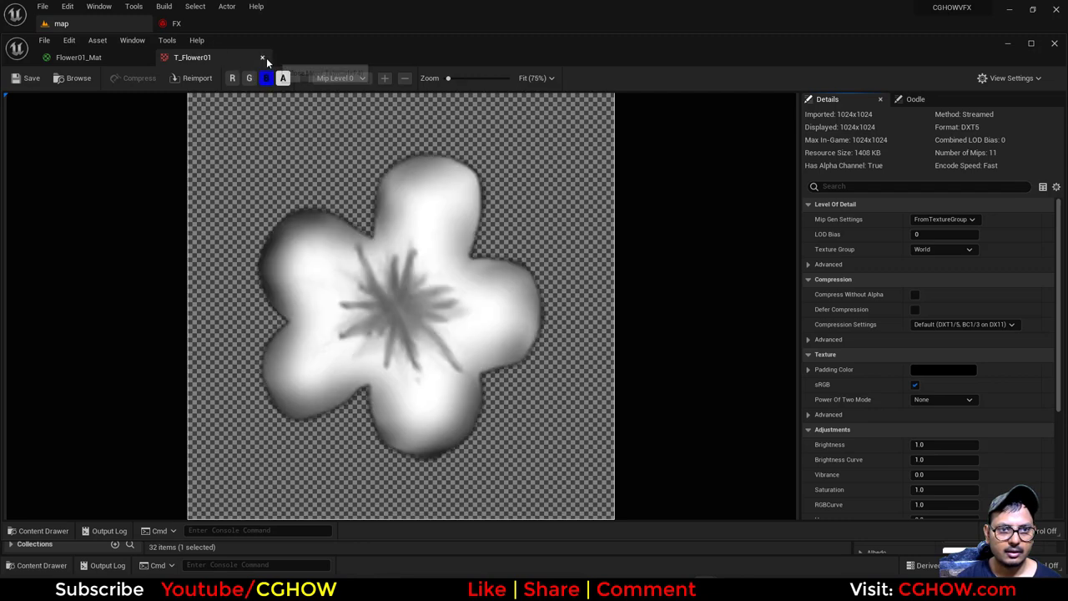
{"action": "left_click", "coordinate": [262, 58]}
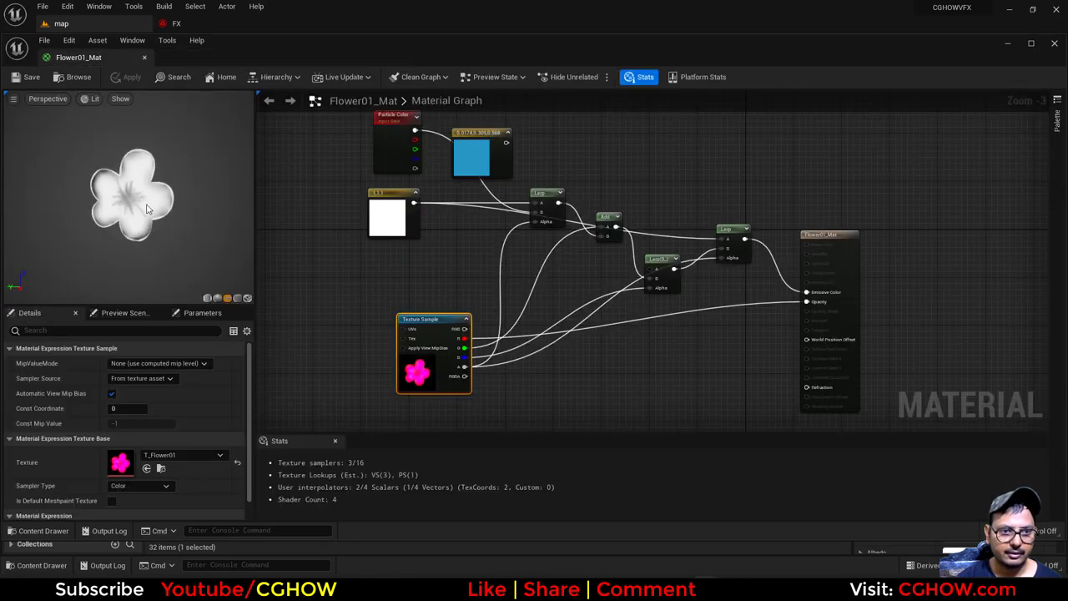
{"action": "left_click", "coordinate": [143, 60]}
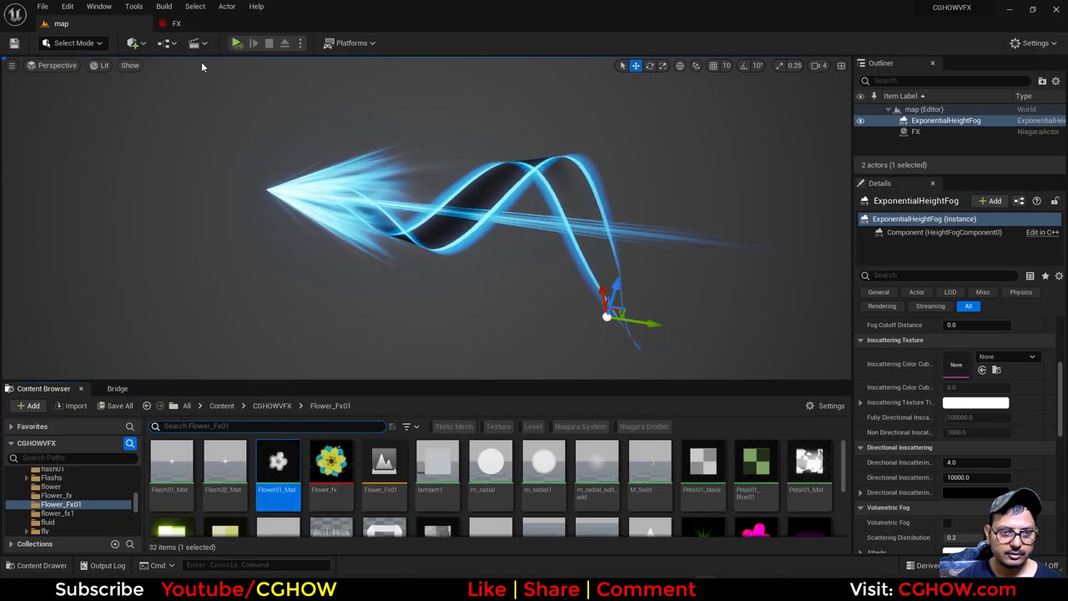
- Paste another copy of the cone emitter beside Fountain003 in the FX system and delete its Mesh Renderer
{"action": "left_click", "coordinate": [191, 25]}
{"action": "right_click_drag", "start_coordinate": [203, 262], "coordinate": [68, 179]}
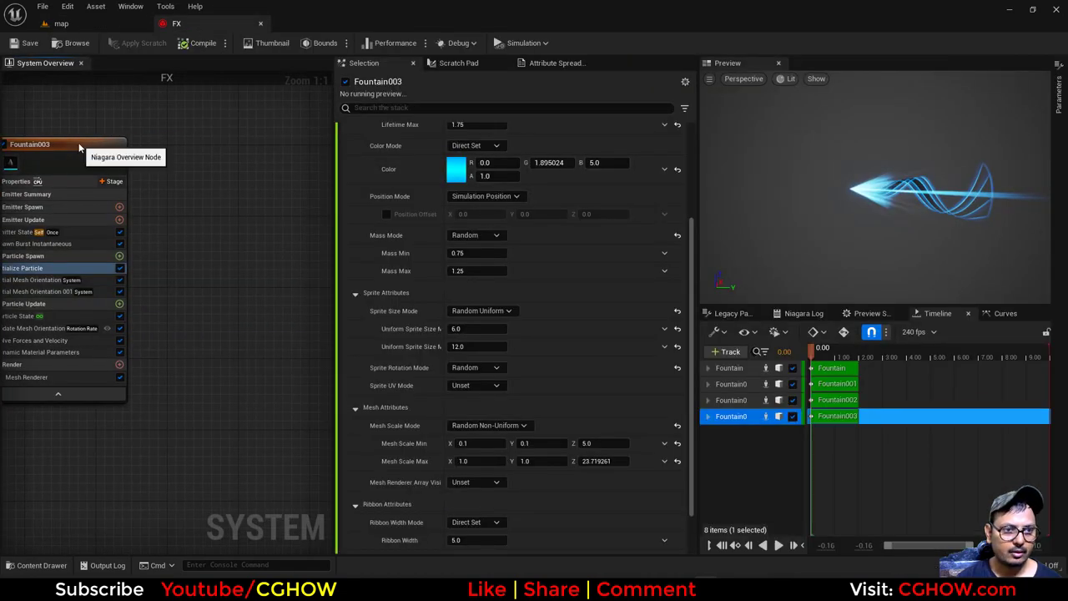
{"action": "left_click", "coordinate": [192, 136]}
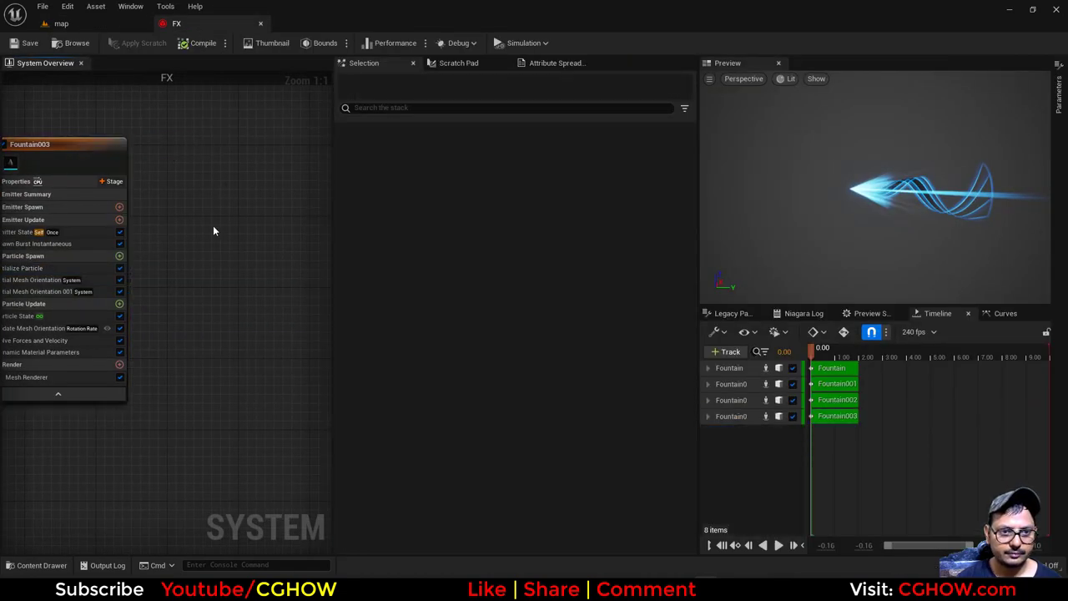
{"action": "key", "text": "ctrl+v"}
{"action": "left_click", "coordinate": [267, 372]}
{"action": "key", "text": "Delete"}
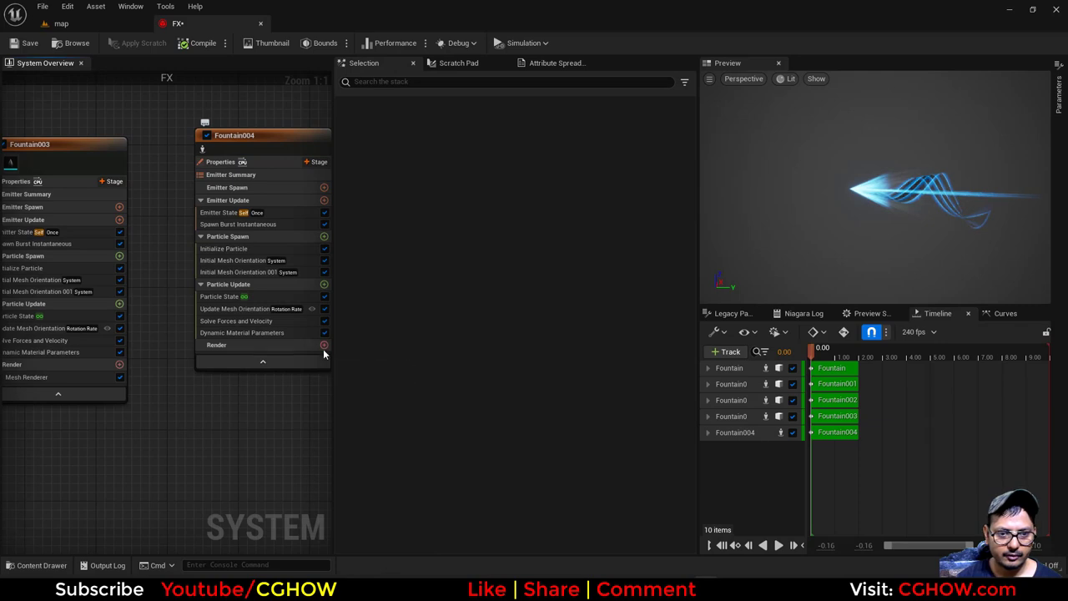
- Add a Sprite Renderer to Fountain004 and assign Flower01_Mat as its material
{"action": "left_click", "coordinate": [324, 346]}
{"action": "left_click", "coordinate": [355, 185]}
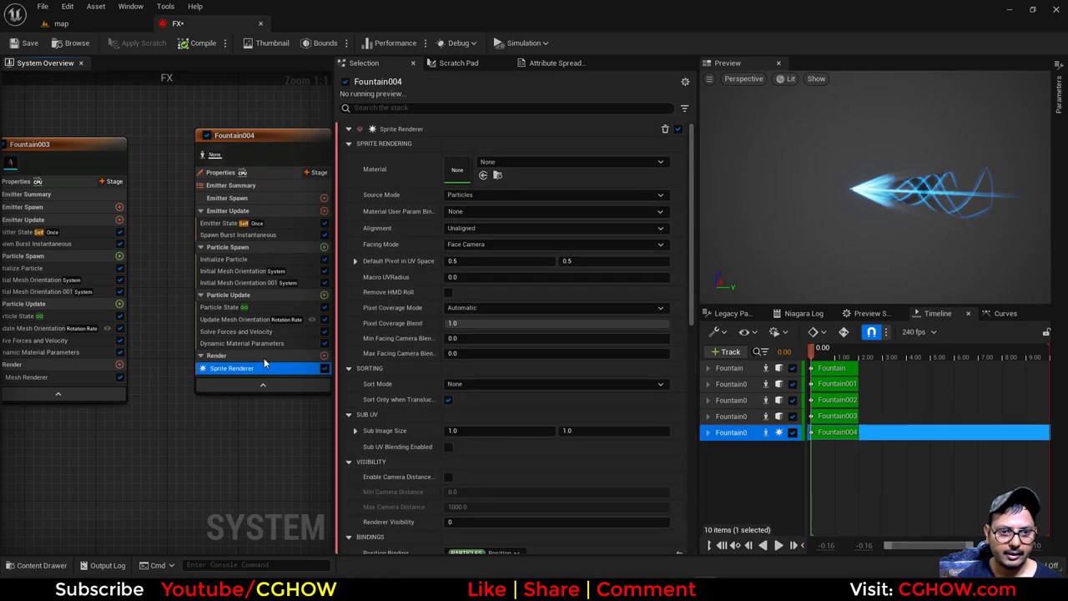
{"action": "left_click", "coordinate": [484, 176]}
- Delete Fountain004's Update Mesh Orientation module and both of its Initial Mesh Orientation modules
{"action": "right_click_drag", "start_coordinate": [228, 378], "coordinate": [159, 377]}
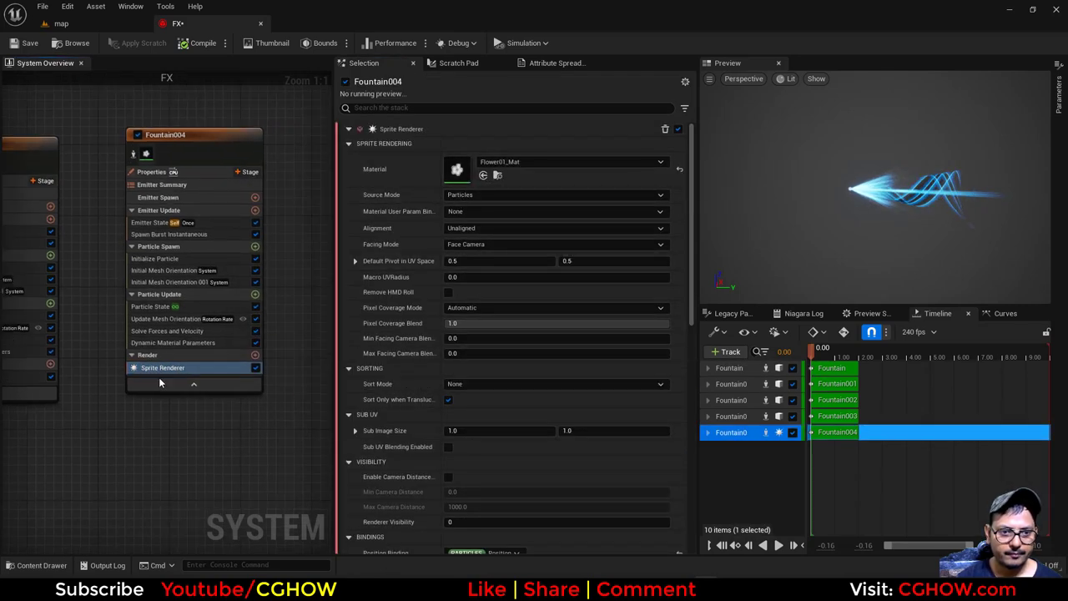
{"action": "left_click", "coordinate": [165, 321]}
{"action": "key", "text": "Delete"}
{"action": "left_click", "coordinate": [176, 282]}
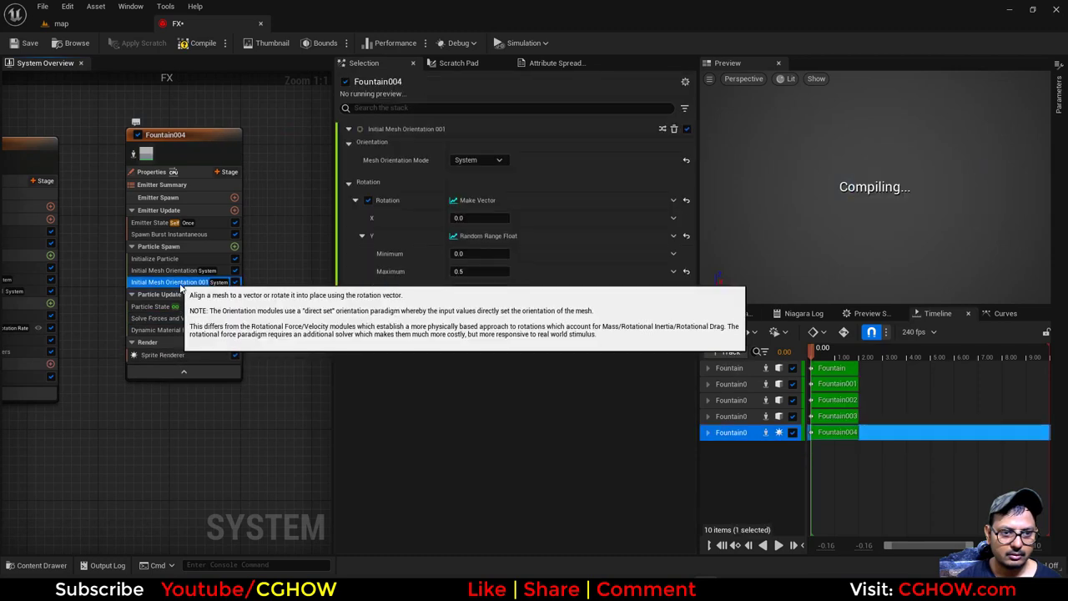
{"action": "key", "text": "Delete"}
{"action": "left_click", "coordinate": [162, 271]}
{"action": "key", "text": "Delete"}
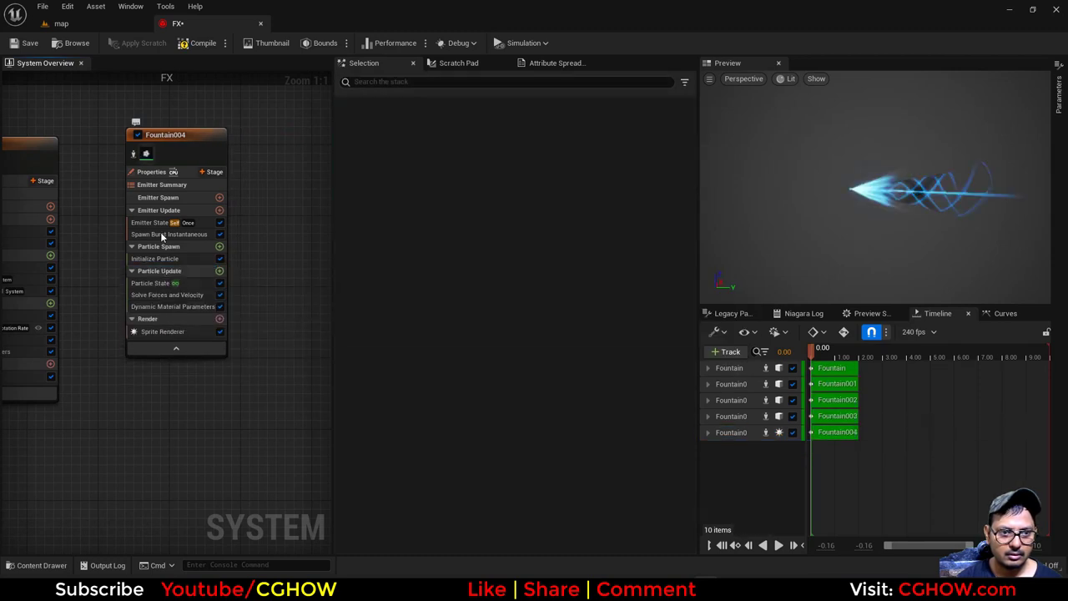
- Replace Fountain004's Spawn Burst Instantaneous module with a Spawn Rate module set to 20
{"action": "left_click", "coordinate": [160, 234]}
{"action": "key", "text": "Delete"}
{"action": "left_click", "coordinate": [219, 211]}
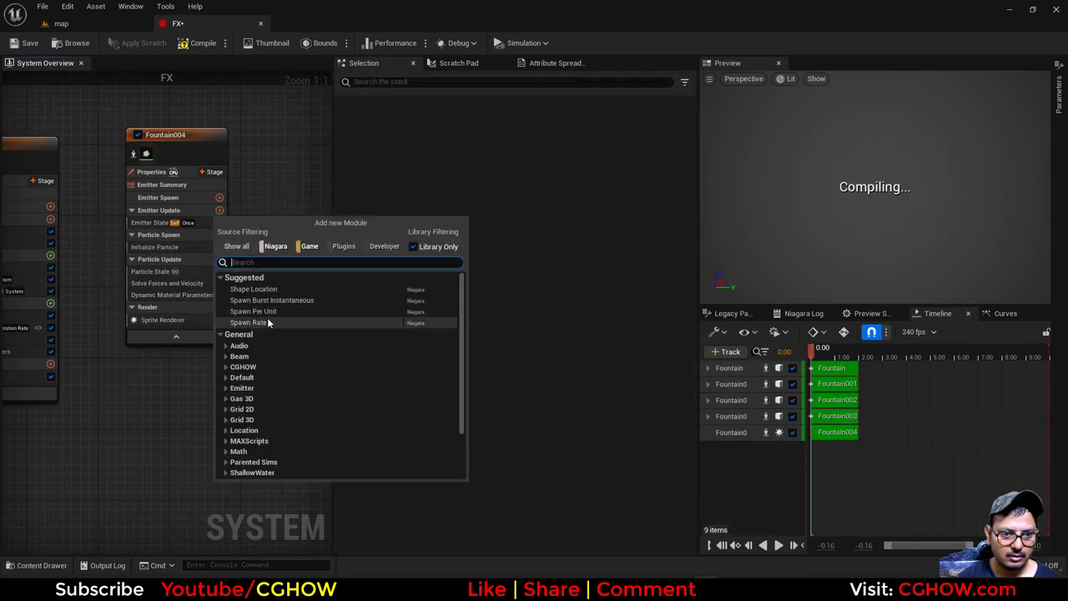
{"action": "left_click", "coordinate": [267, 322]}
{"action": "left_click", "coordinate": [464, 147]}
{"action": "type", "text": "20"}
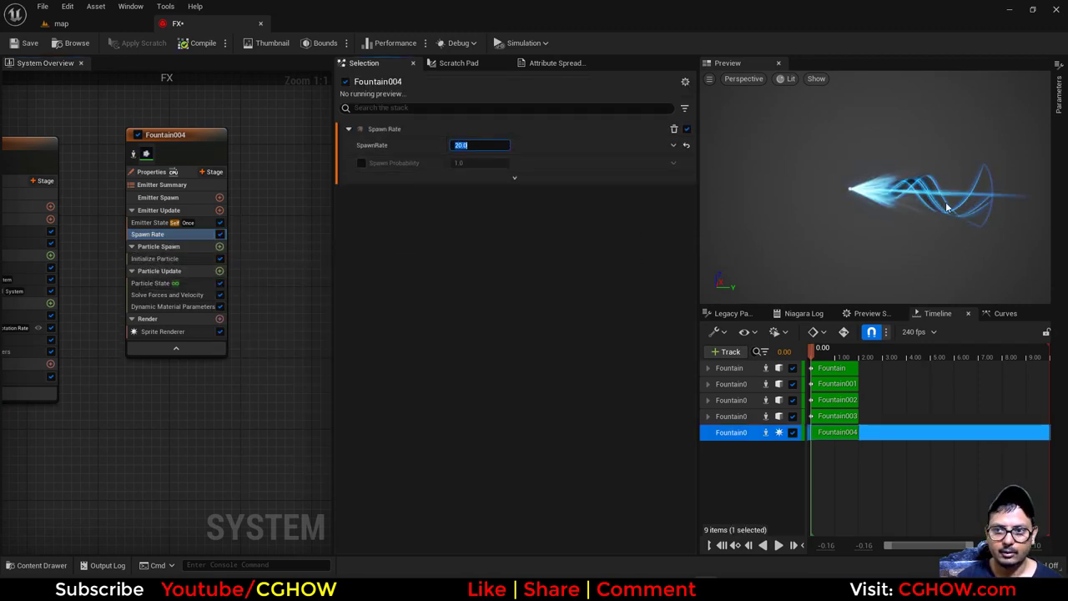
- Add an Add Velocity module to Fountain004's Particle Spawn, using In Cone mode with cone axis 0, 1, 0
{"action": "left_click", "coordinate": [219, 247]}
{"action": "type", "text": "velo"}
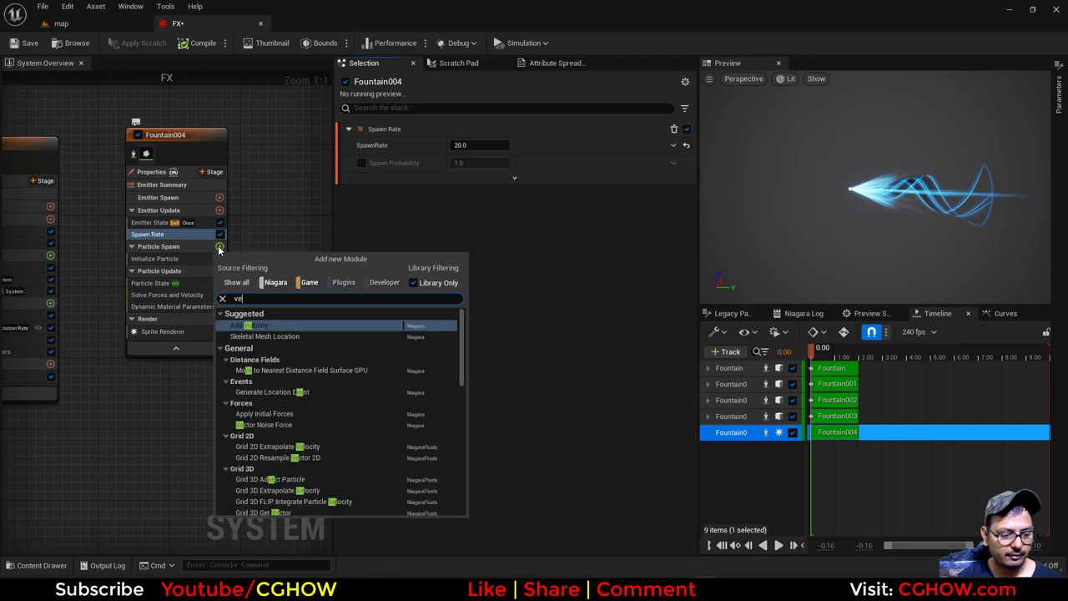
{"action": "left_click", "coordinate": [251, 325]}
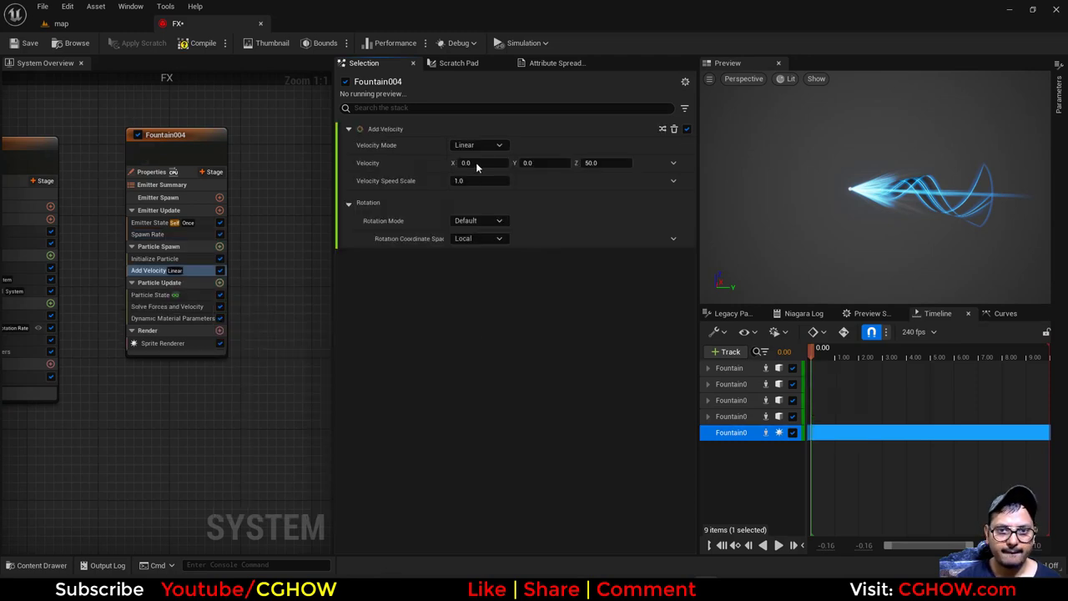
{"action": "left_click", "coordinate": [481, 144]}
{"action": "left_click", "coordinate": [477, 185]}
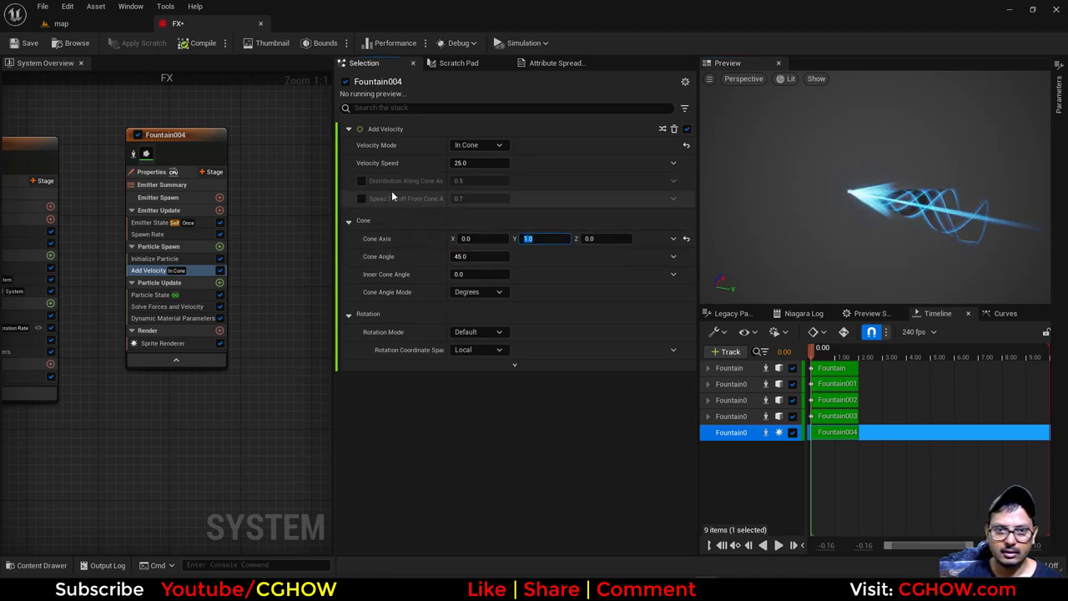
- Adjust Fountain004's velocity speed to about 258 and its cone angle to about 74 degrees
{"action": "left_click_drag", "start_coordinate": [479, 163], "coordinate": [551, 163]}
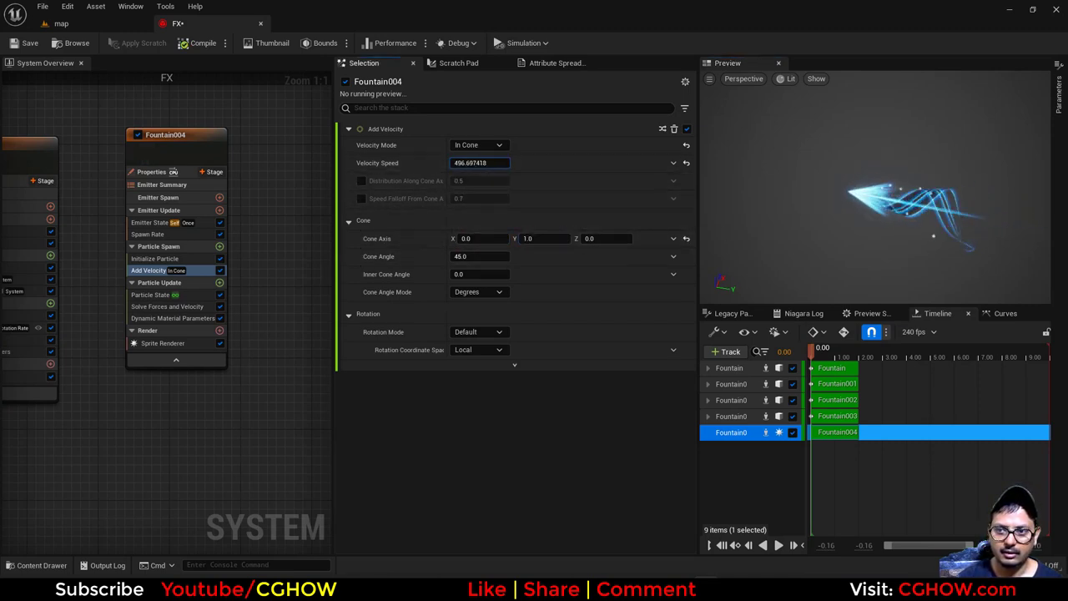
{"action": "left_click_drag", "start_coordinate": [480, 163], "coordinate": [470, 183]}
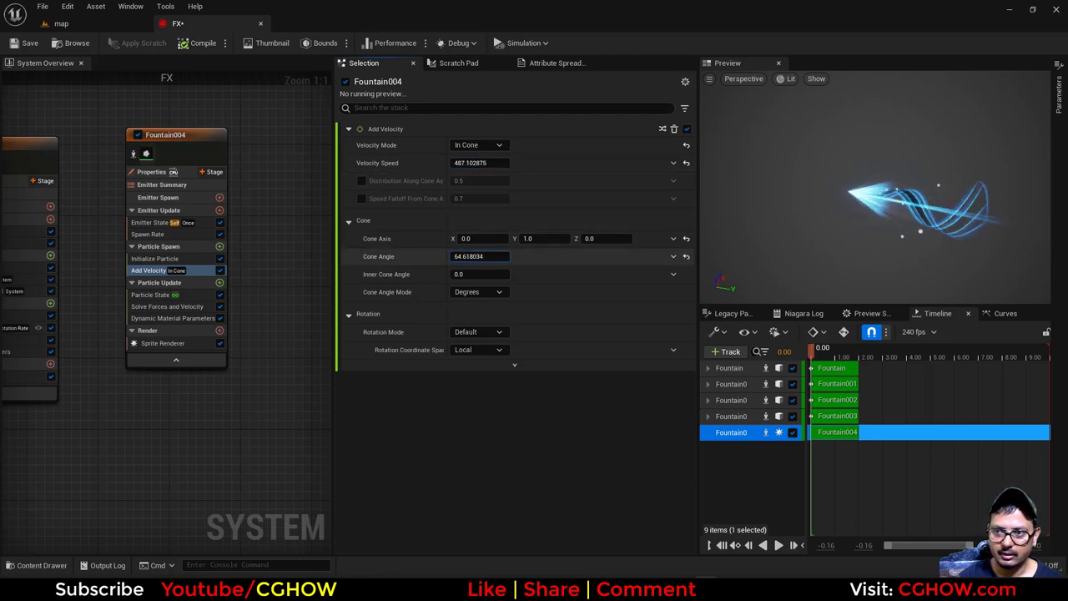
{"action": "left_click_drag", "start_coordinate": [480, 256], "coordinate": [470, 222]}
{"action": "left_click_drag", "start_coordinate": [479, 163], "coordinate": [474, 163]}
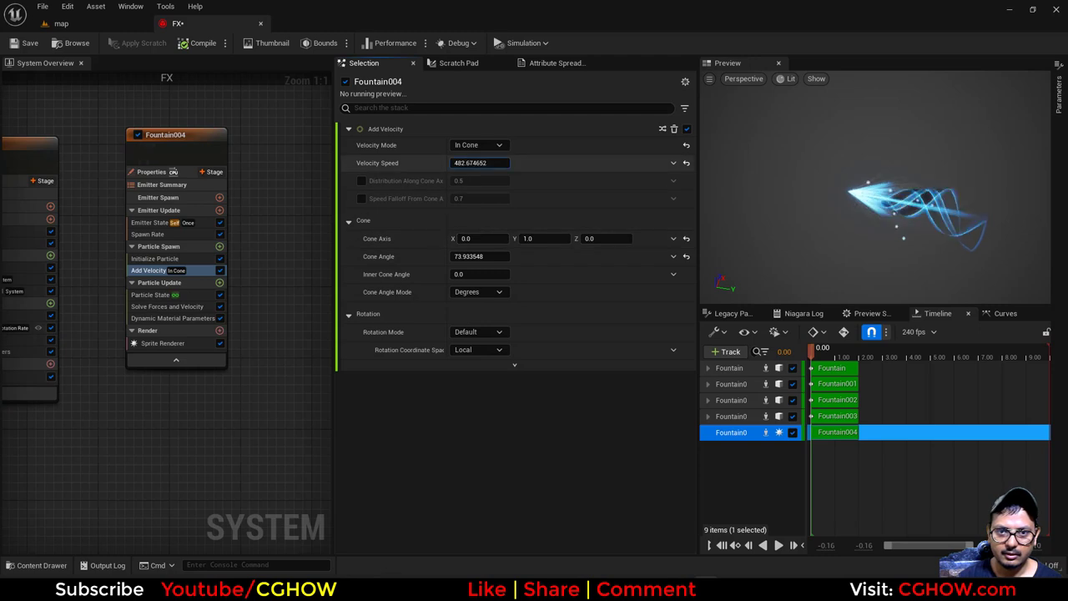
{"action": "right_click_drag", "start_coordinate": [875, 219], "coordinate": [918, 254]}
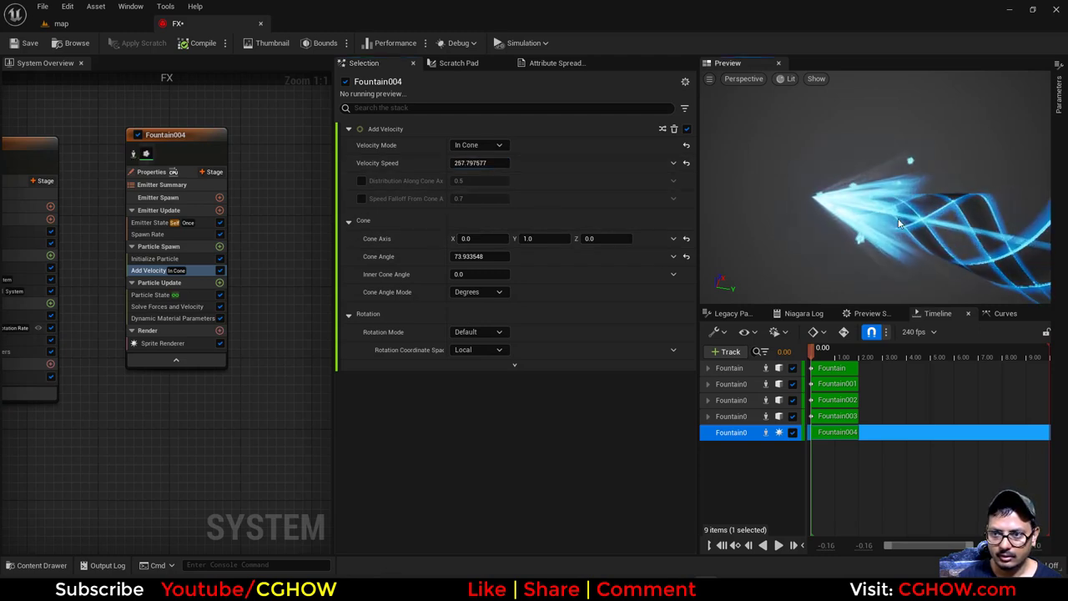
- Set Fountain004's particle color mode to Random Hue/Saturation/Value and enable the saturation, value and alpha scale ranges
{"action": "left_click", "coordinate": [167, 258]}
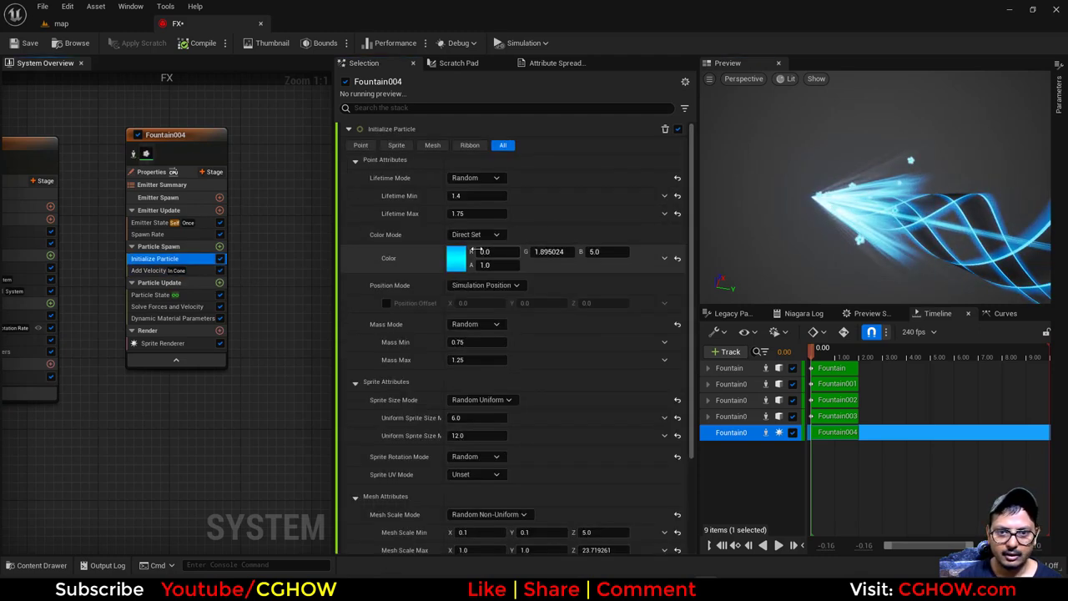
{"action": "left_click", "coordinate": [476, 234]}
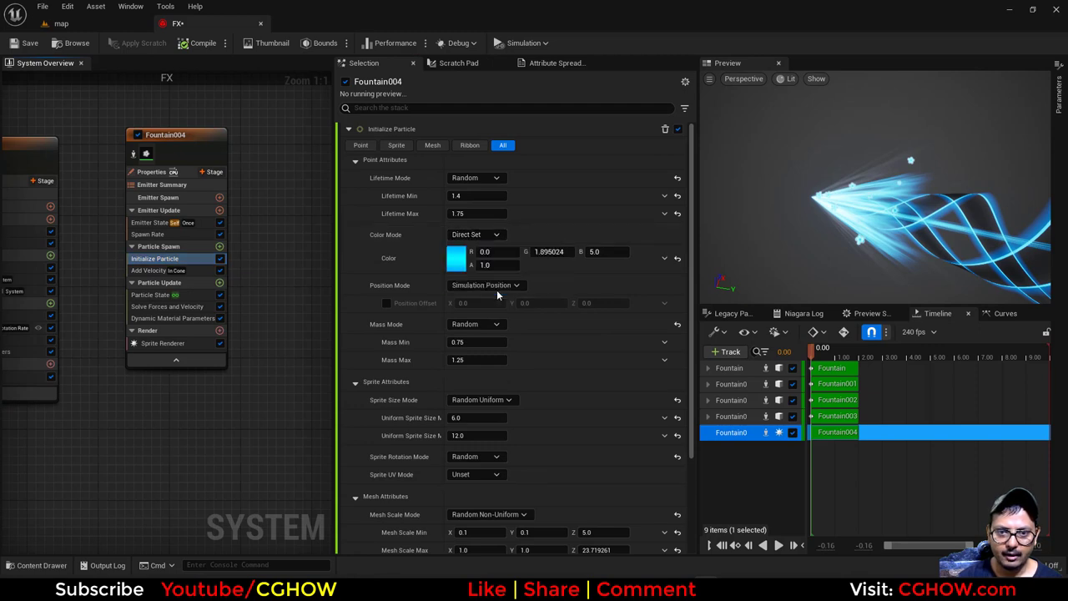
{"action": "left_click", "coordinate": [497, 289]}
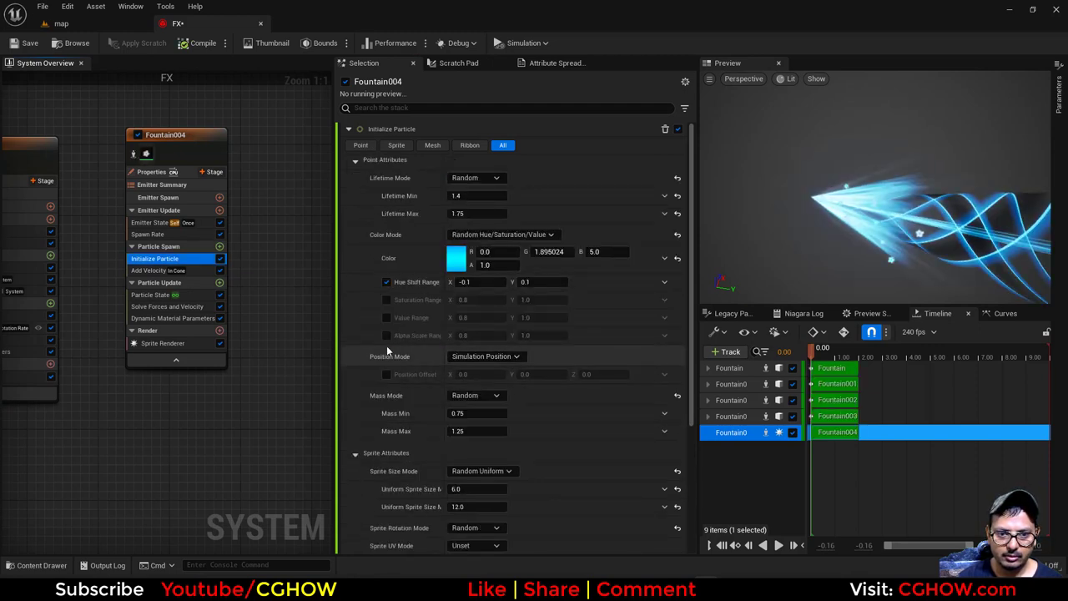
{"action": "left_click", "coordinate": [386, 335]}
{"action": "left_click", "coordinate": [387, 317]}
{"action": "left_click", "coordinate": [387, 300]}
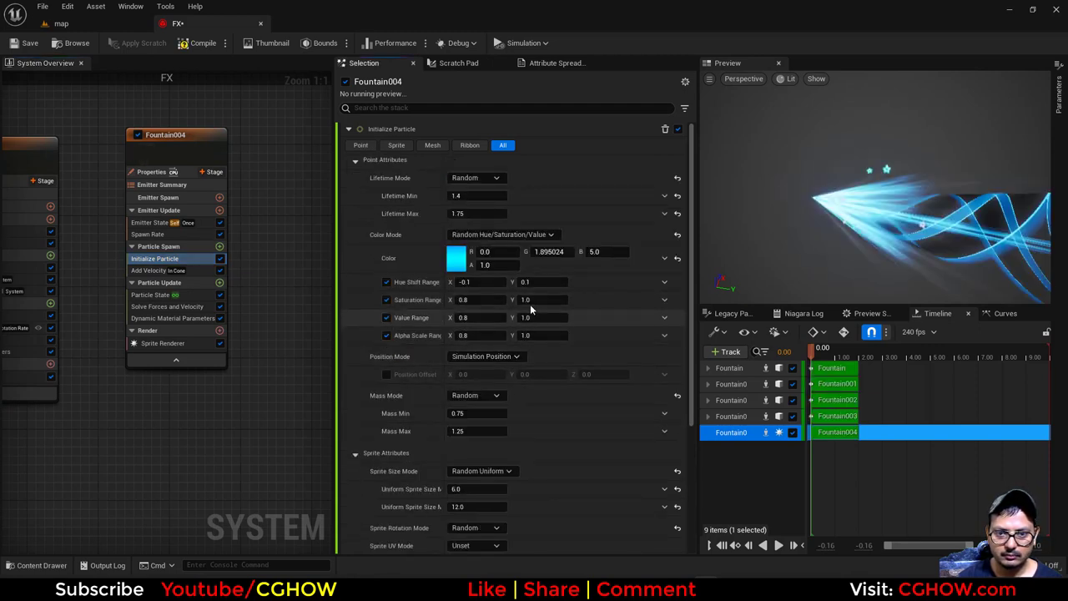
- Set the saturation range's maximum to 5 and the value range's minimum to 0.2
{"action": "left_click", "coordinate": [532, 304]}
{"action": "type", "text": "5"}
{"action": "key", "text": "Return"}
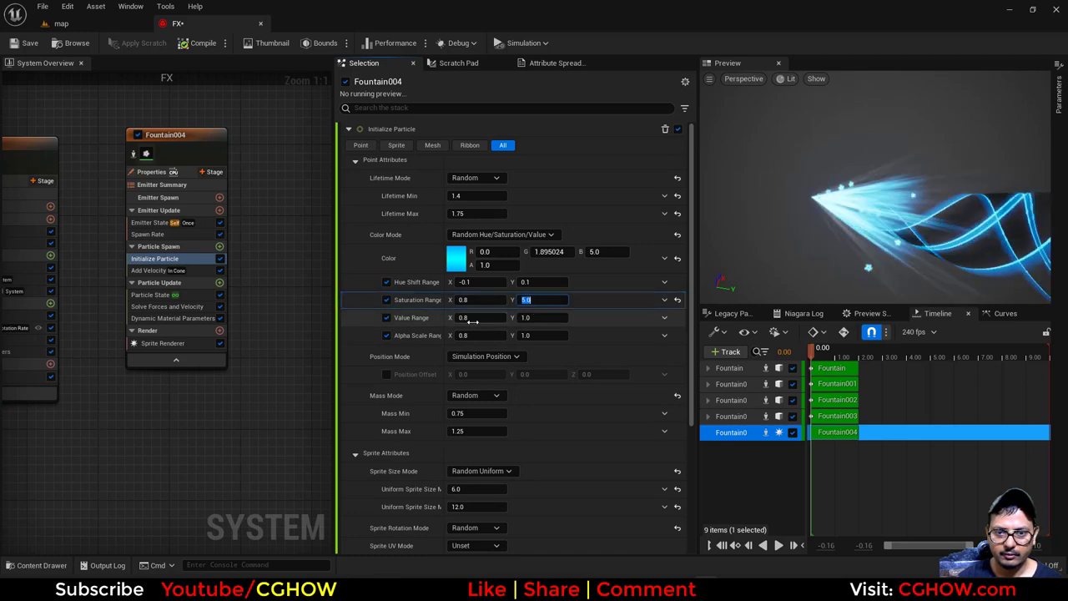
{"action": "type", "text": "0.2"}
{"action": "key", "text": "Return"}
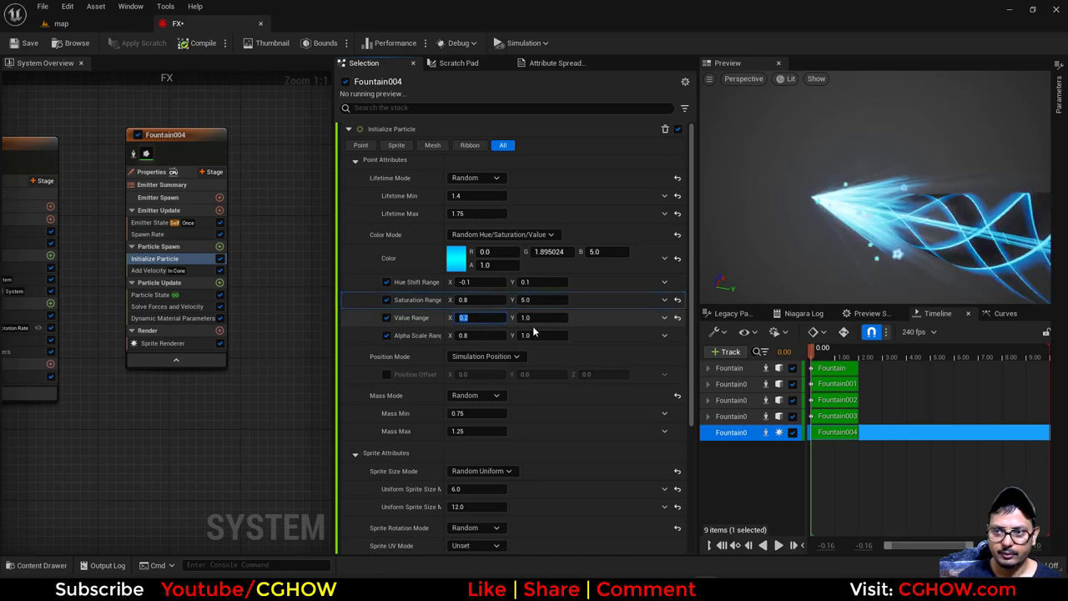
- Set Fountain004's mass mode to Unset / (Mass of 1) and its maximum uniform sprite size to 20
{"action": "left_click", "coordinate": [473, 396]}
{"action": "left_click", "coordinate": [479, 410]}
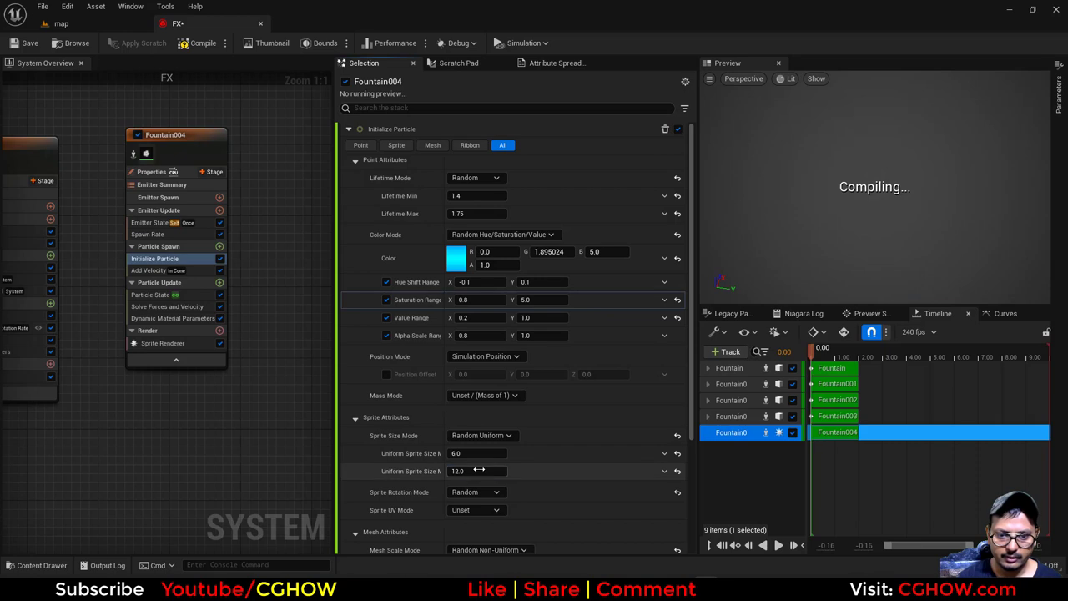
{"action": "left_click", "coordinate": [480, 471]}
{"action": "type", "text": "20"}
{"action": "key", "text": "Return"}
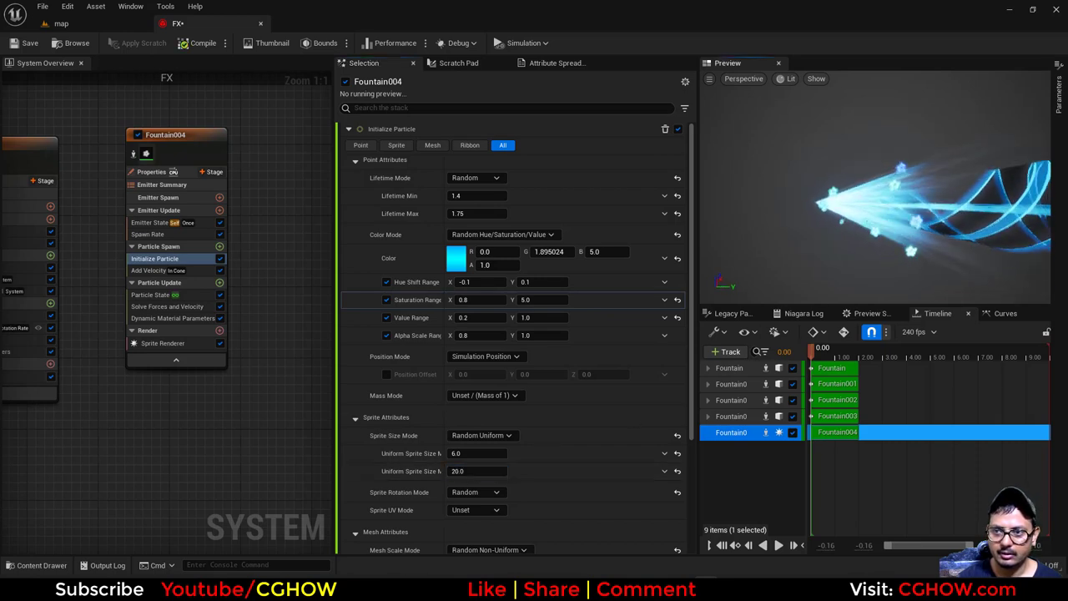
- Add a Sprite Rotation Rate module to Fountain004's Particle Update and drive its rotation rate with Random Range Float
{"action": "left_click", "coordinate": [218, 283]}
{"action": "type", "text": "rate"}
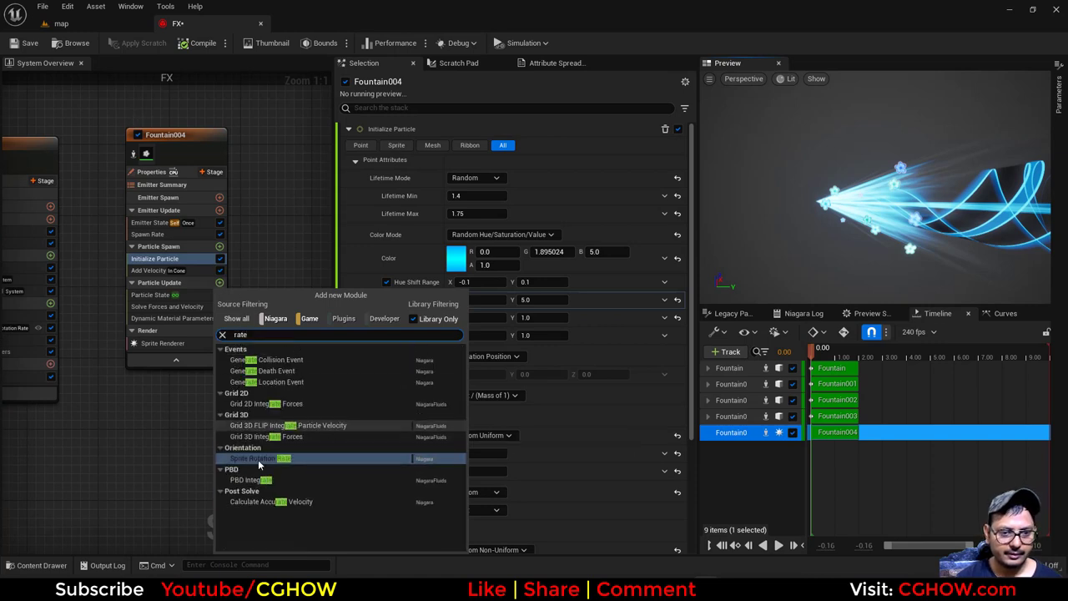
{"action": "left_click", "coordinate": [259, 460]}
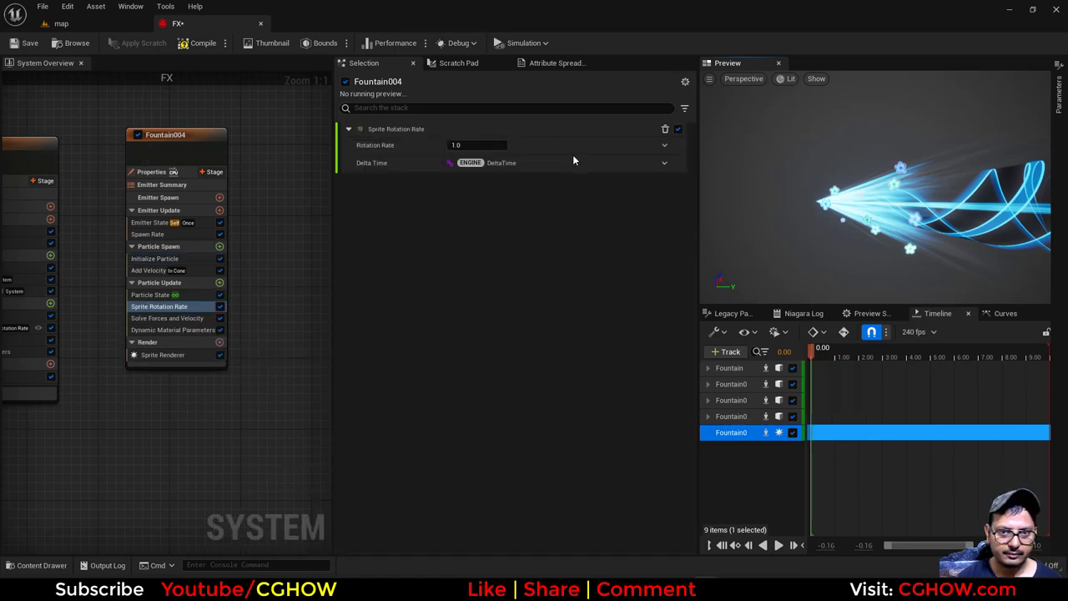
{"action": "left_click", "coordinate": [674, 147]}
{"action": "type", "text": "ra"}
{"action": "left_click", "coordinate": [502, 218]}
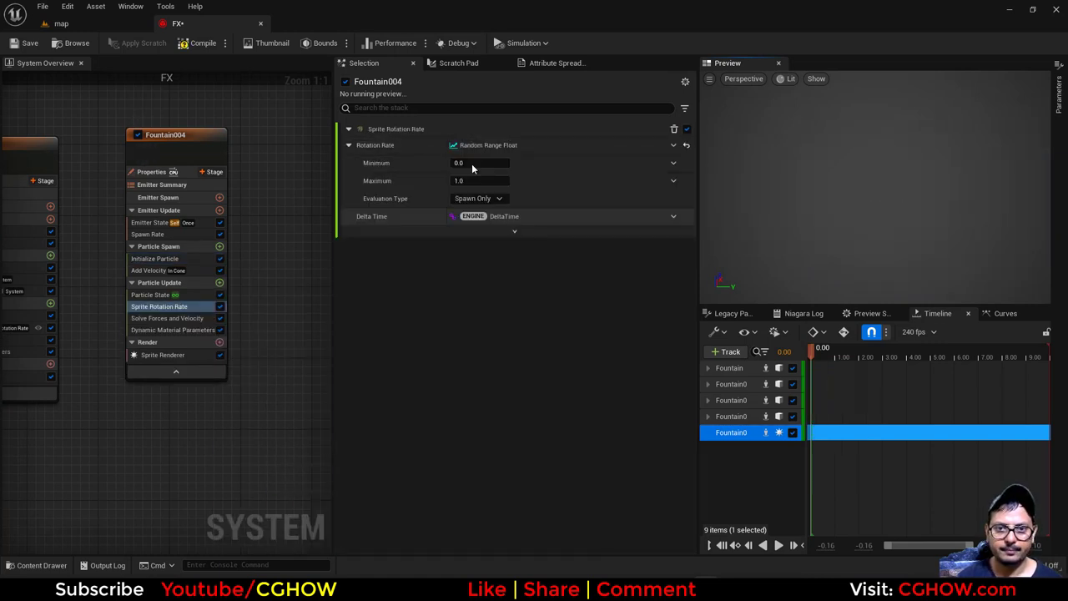
- Set the random sprite rotation rate to range from -50 to 50
{"action": "left_click", "coordinate": [476, 181]}
{"action": "type", "text": "50"}
{"action": "left_click", "coordinate": [476, 163]}
{"action": "type", "text": "-50"}
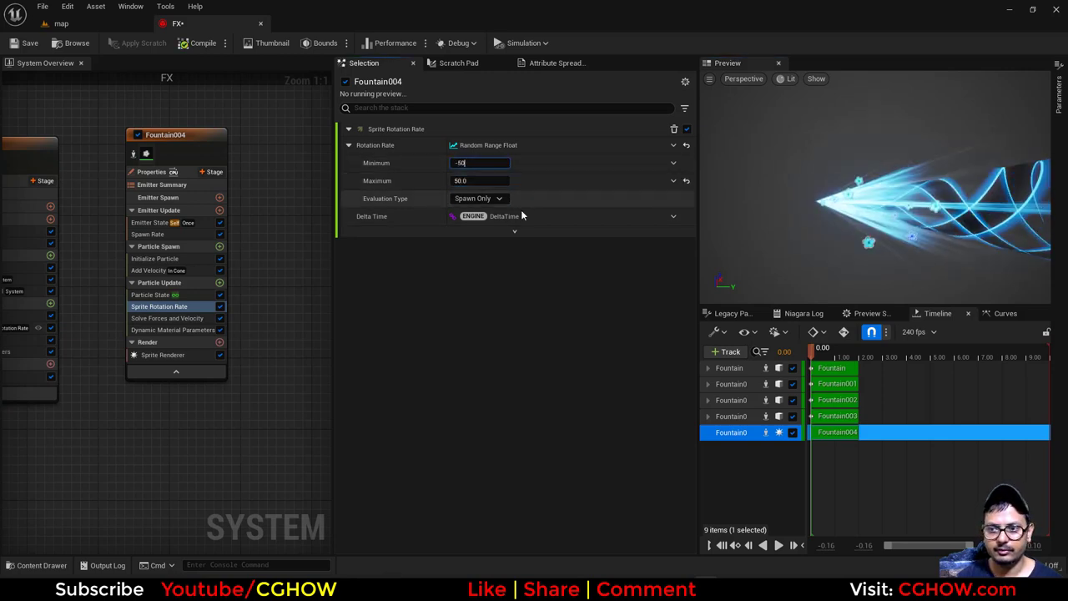
{"action": "key", "text": "Return"}
- Play the simulation and reset Fountain004's loop behavior to Infinite
{"action": "left_click", "coordinate": [778, 545]}
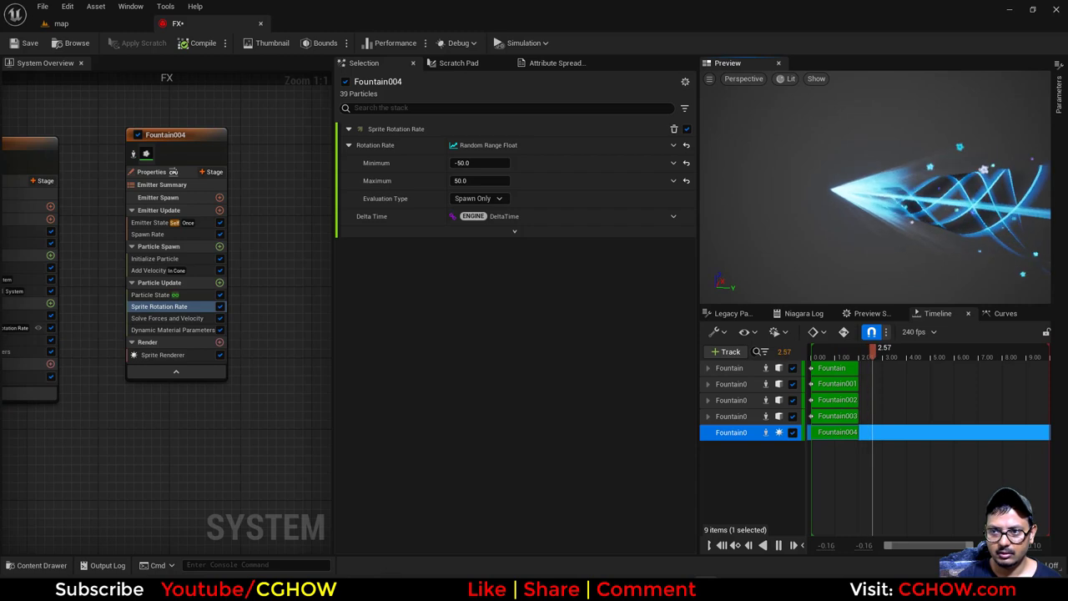
{"action": "left_click", "coordinate": [130, 223]}
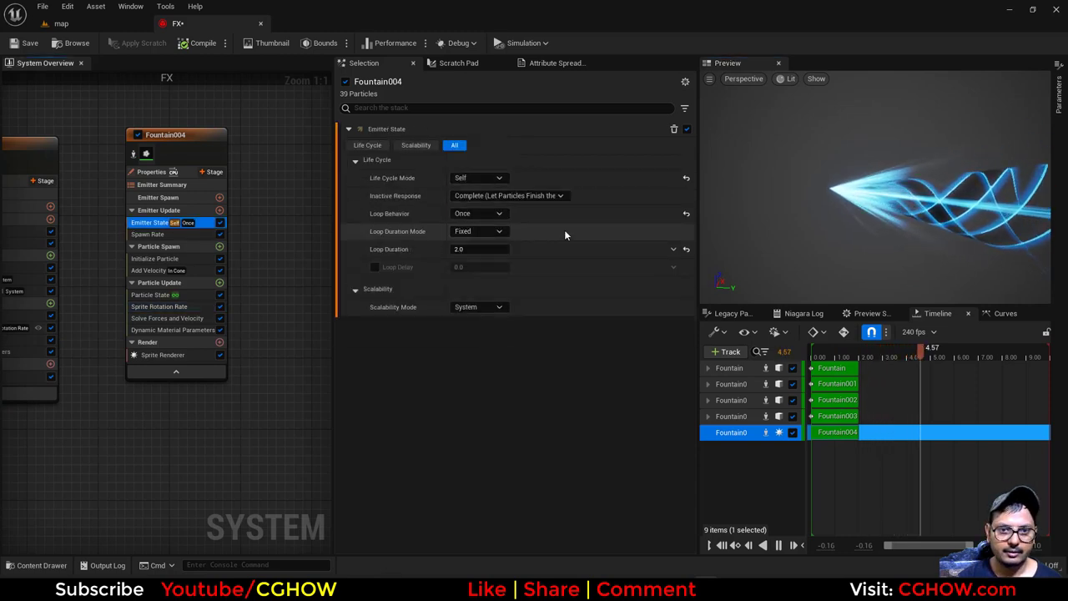
{"action": "left_click", "coordinate": [686, 215]}
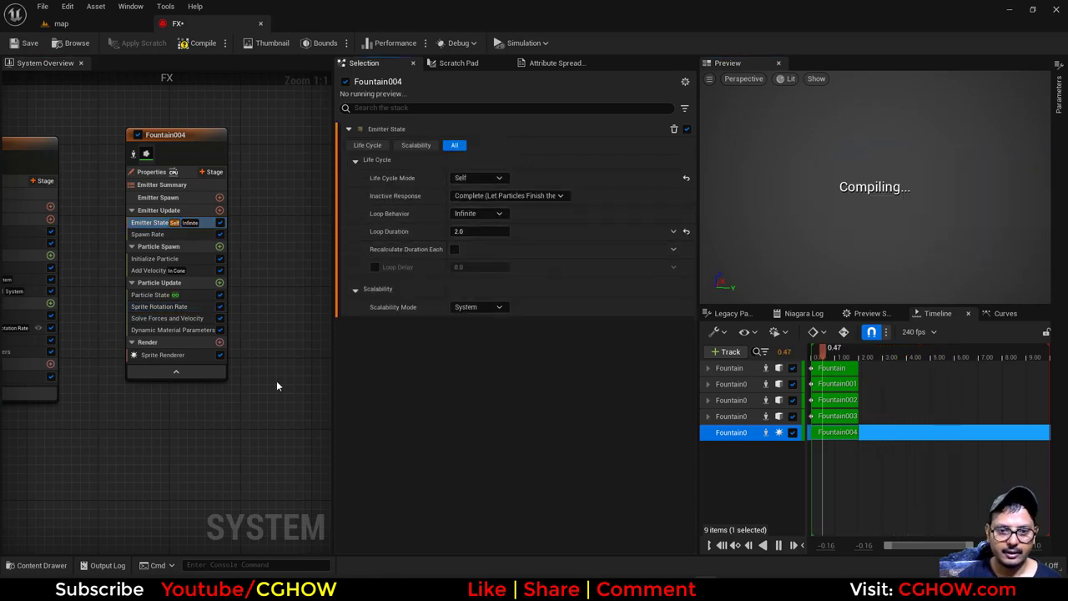
- Add a Drag module to Fountain004's Particle Update, driven by Float from Curve with a rising S-shaped curve scaled by 5
{"action": "left_click", "coordinate": [220, 282]}
{"action": "type", "text": "dra"}
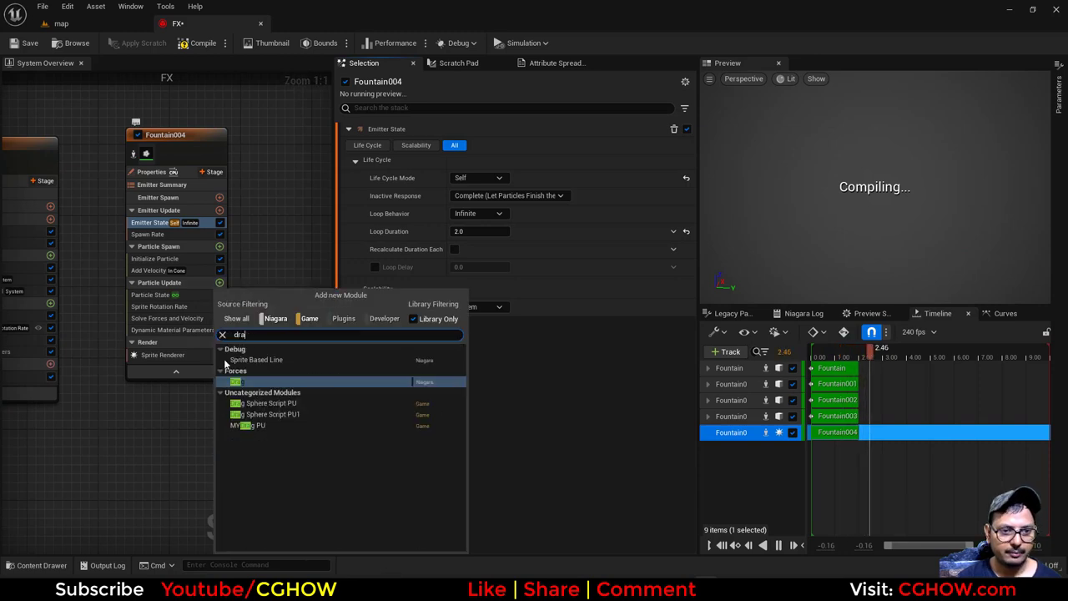
{"action": "left_click", "coordinate": [246, 381]}
{"action": "left_click", "coordinate": [672, 145]}
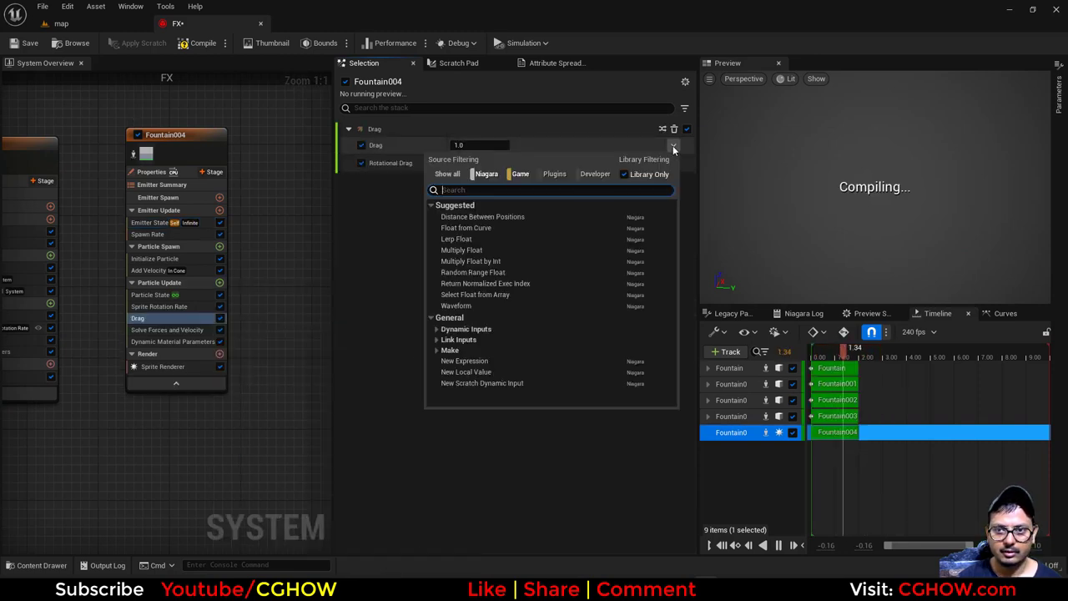
{"action": "left_click", "coordinate": [494, 230]}
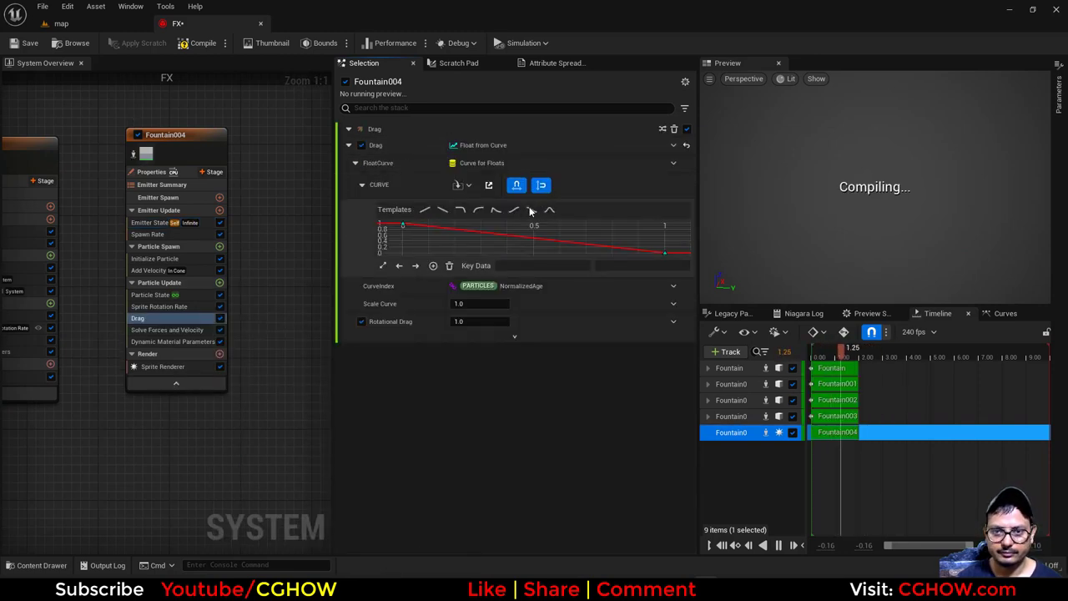
{"action": "left_click", "coordinate": [513, 209]}
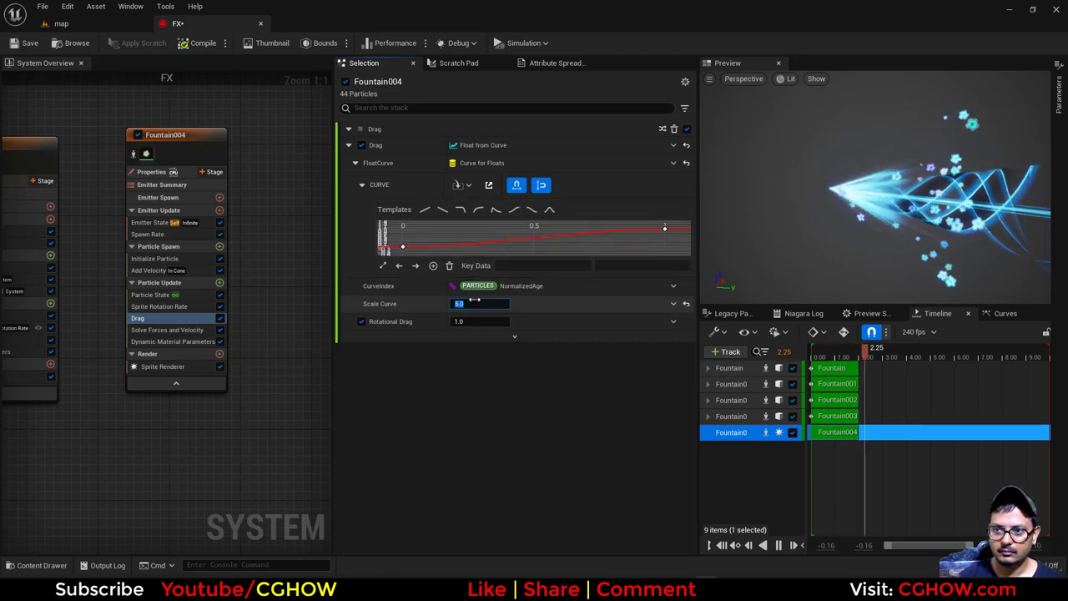
- Enable killing particles when their lifetime has elapsed in Fountain004's Particle State module, and review its Initialize Particle settings
{"action": "left_click", "coordinate": [152, 294]}
{"action": "left_click", "coordinate": [454, 145]}
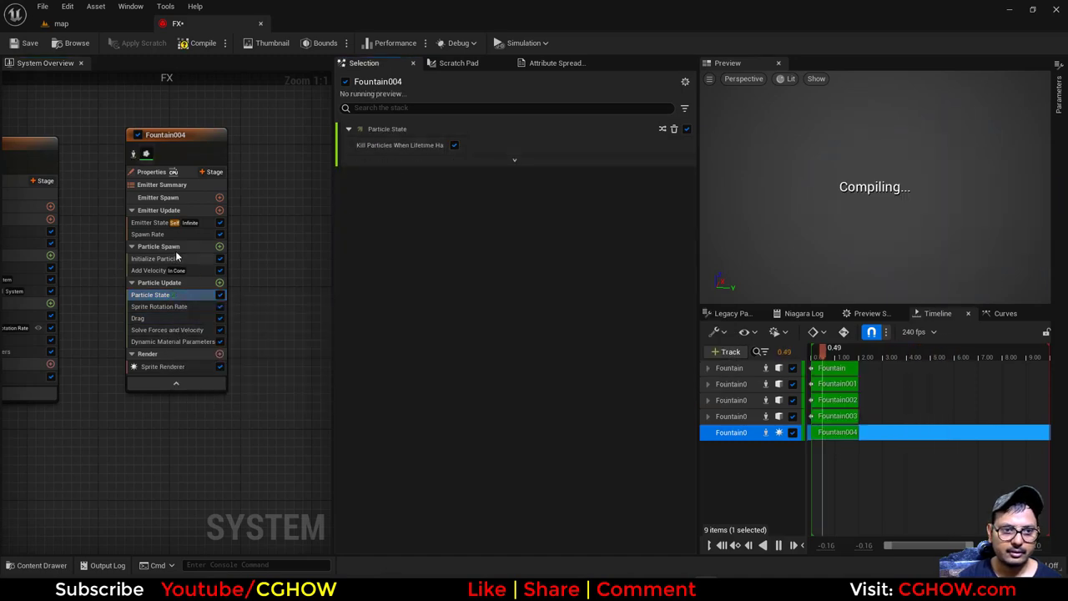
{"action": "left_click", "coordinate": [151, 259]}
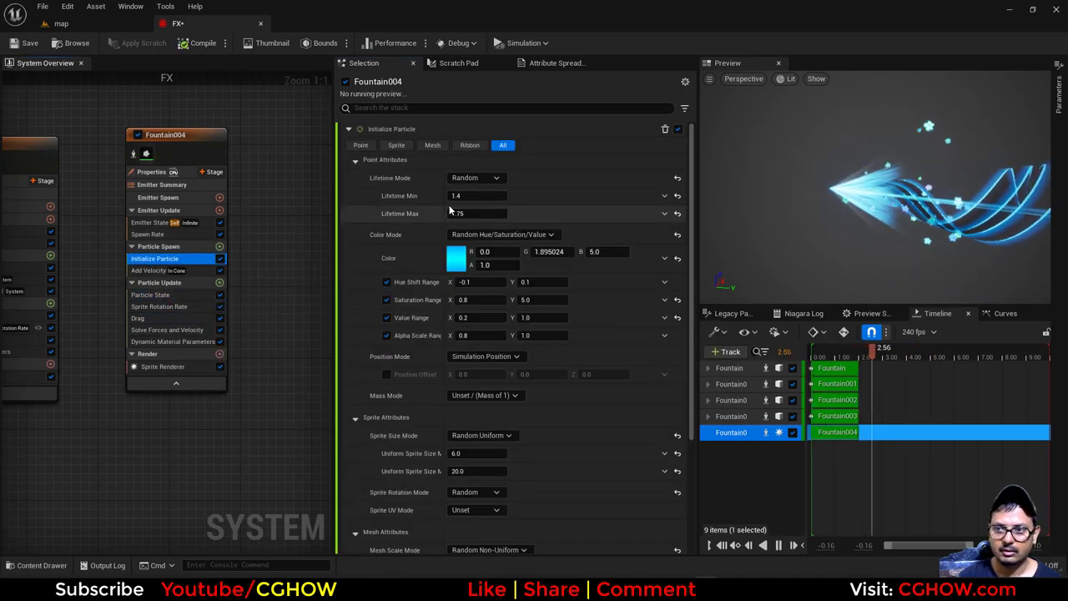
- Add a Scale Sprite Size module to Fountain004's Particle Update and give it the falling S-shaped curve template
{"action": "left_click", "coordinate": [220, 283]}
{"action": "type", "text": "size"}
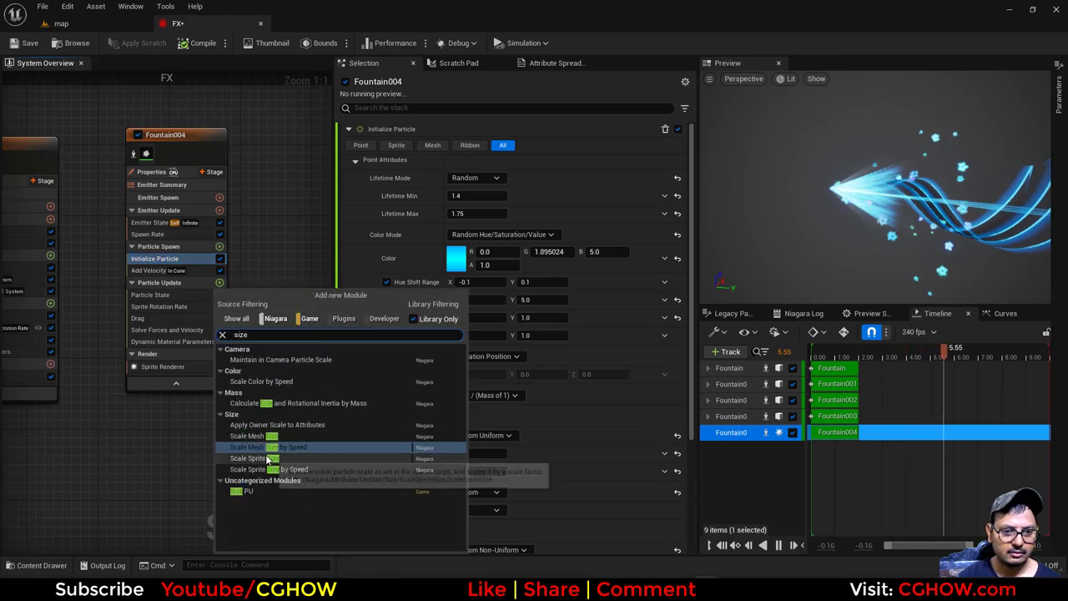
{"action": "left_click", "coordinate": [267, 459]}
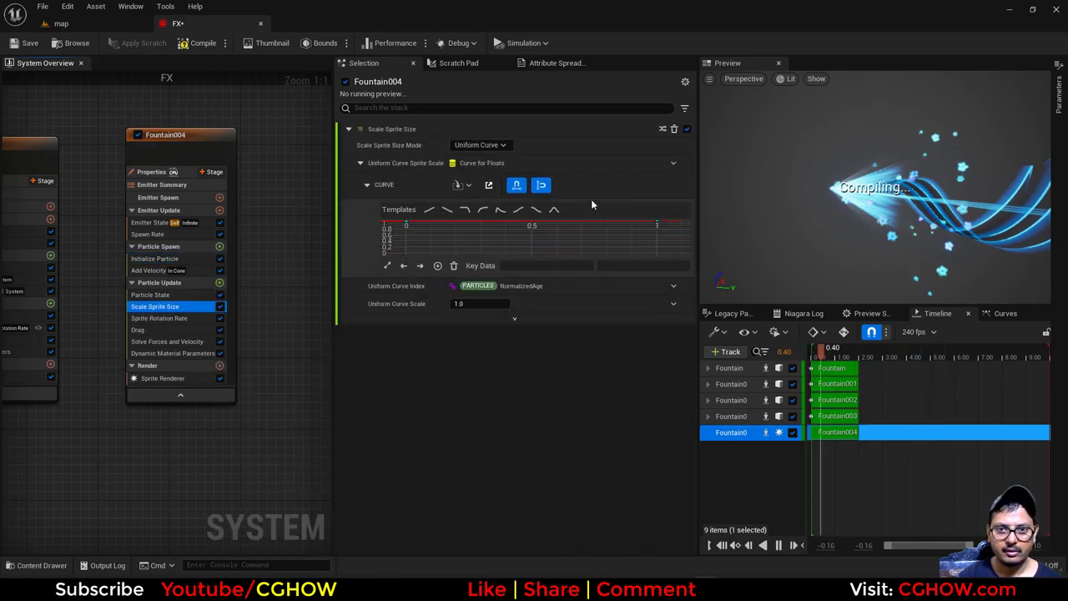
{"action": "left_click", "coordinate": [536, 210]}
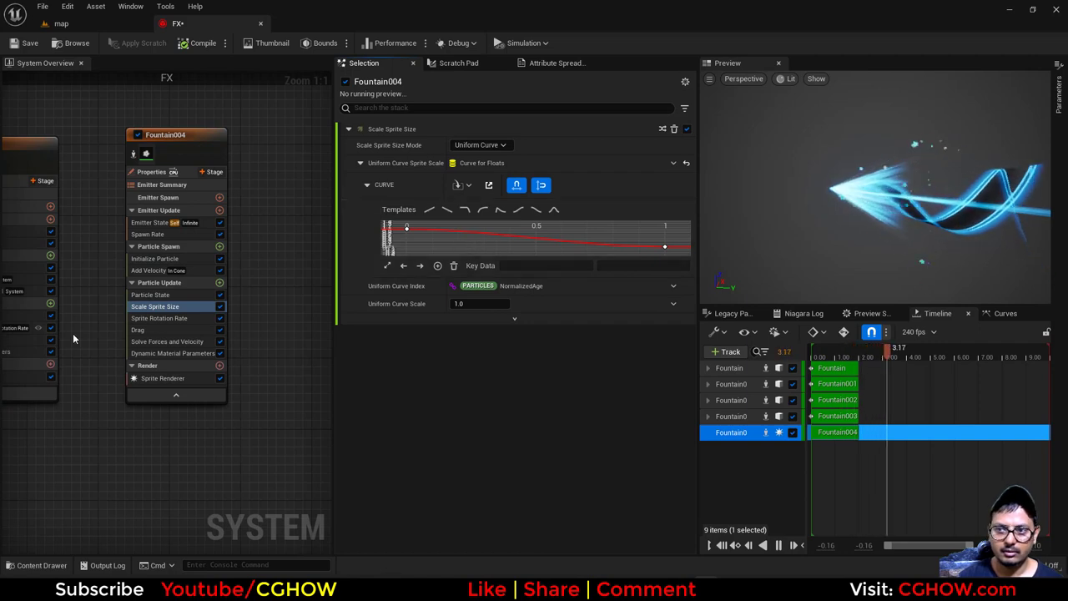
- Set the Drag module's curve scale to 3 and check the effect in the map level
{"action": "left_click", "coordinate": [138, 329]}
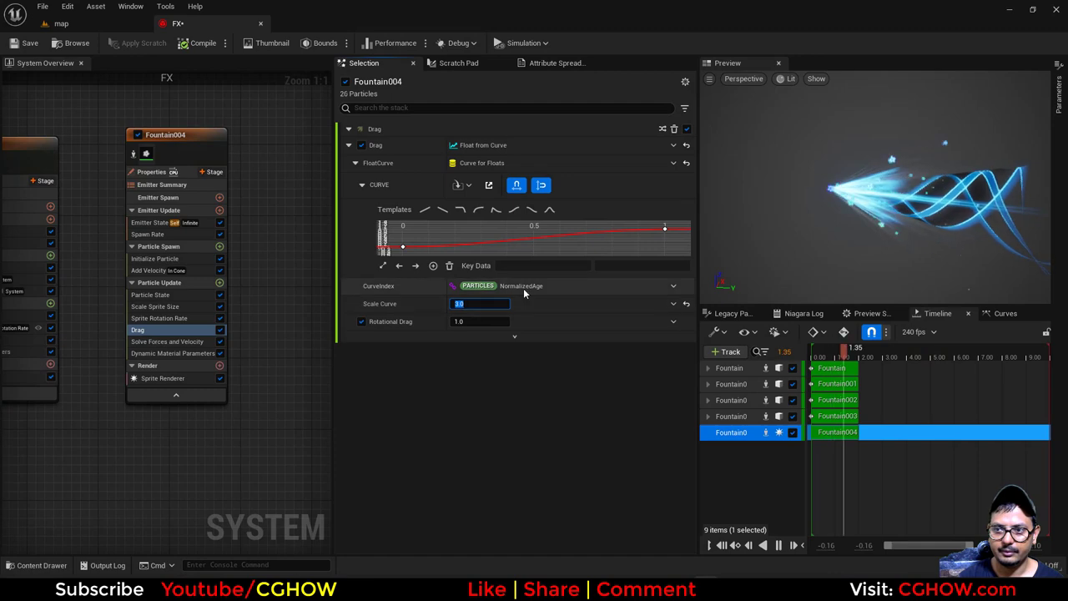
{"action": "left_click", "coordinate": [140, 27]}
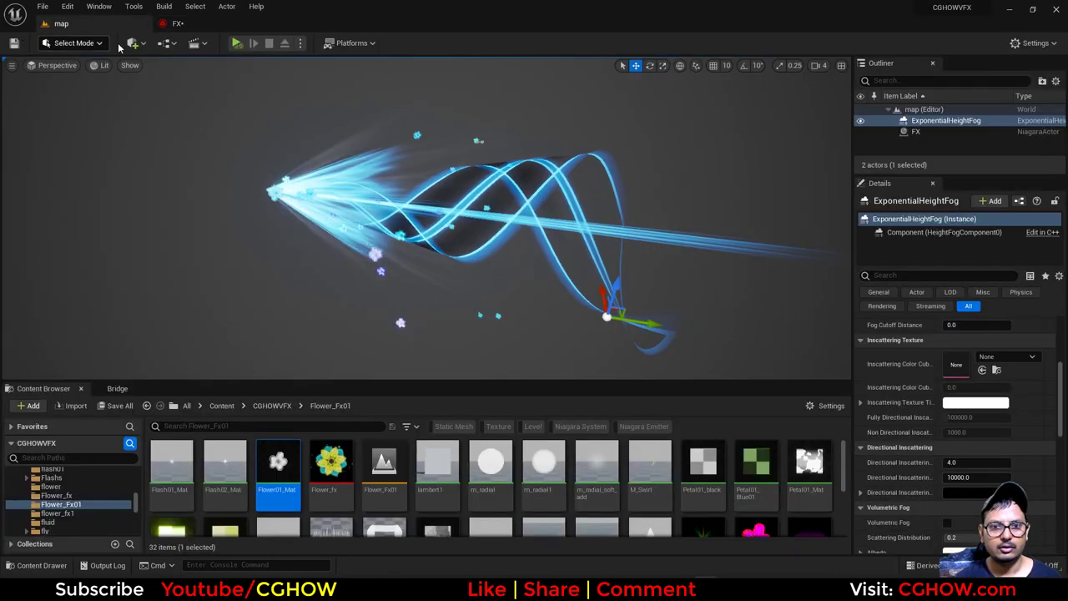
- Set Fountain004's Add Velocity speed to a Random Range Float from 100 to 250 and check the effect in the map level
{"action": "left_click", "coordinate": [202, 24]}
{"action": "left_click", "coordinate": [147, 271]}
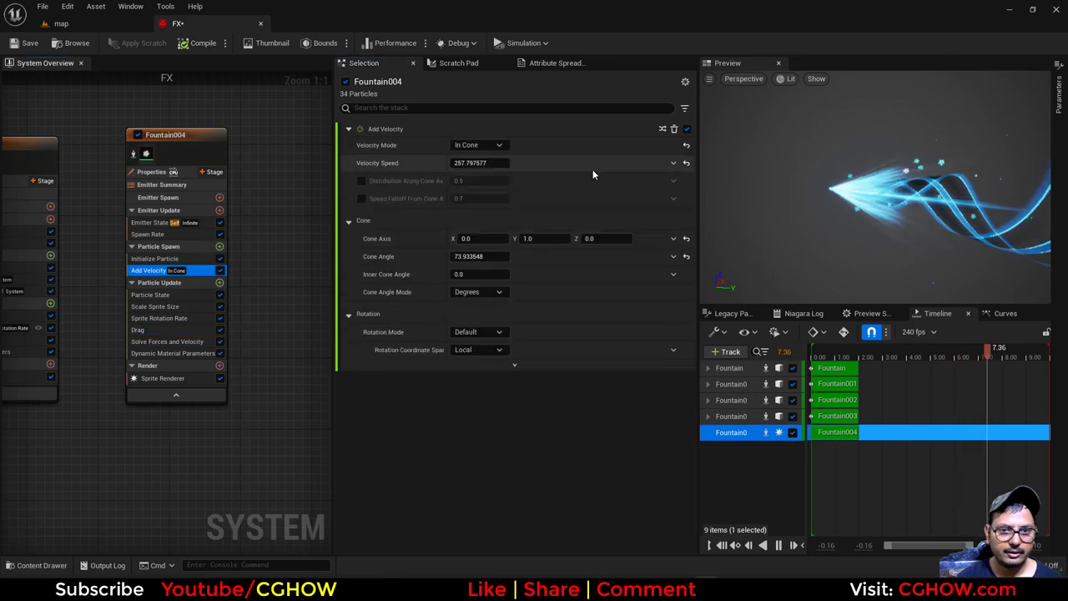
{"action": "left_click", "coordinate": [671, 163]}
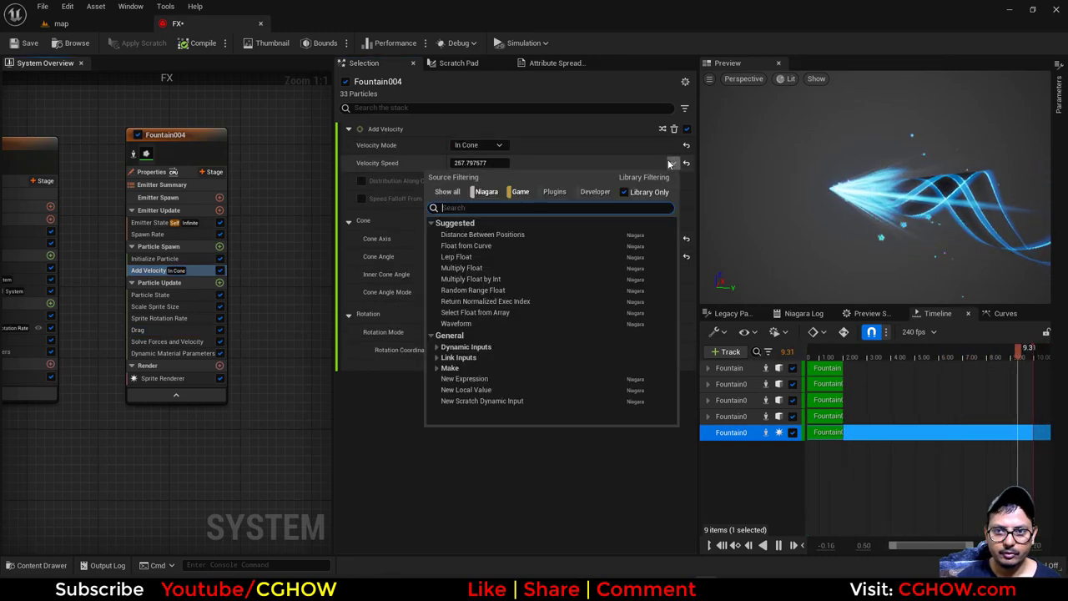
{"action": "type", "text": "random"}
{"action": "left_click", "coordinate": [517, 232]}
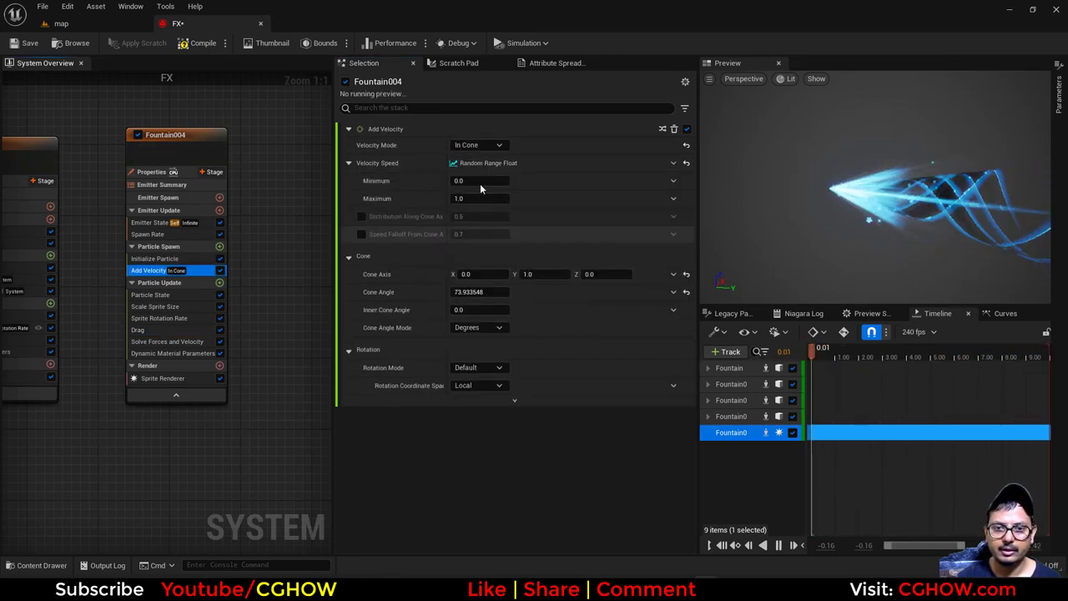
{"action": "left_click", "coordinate": [471, 180]}
{"action": "type", "text": "10"}
{"action": "left_click", "coordinate": [481, 197]}
{"action": "type", "text": "200"}
{"action": "key", "text": "Return"}
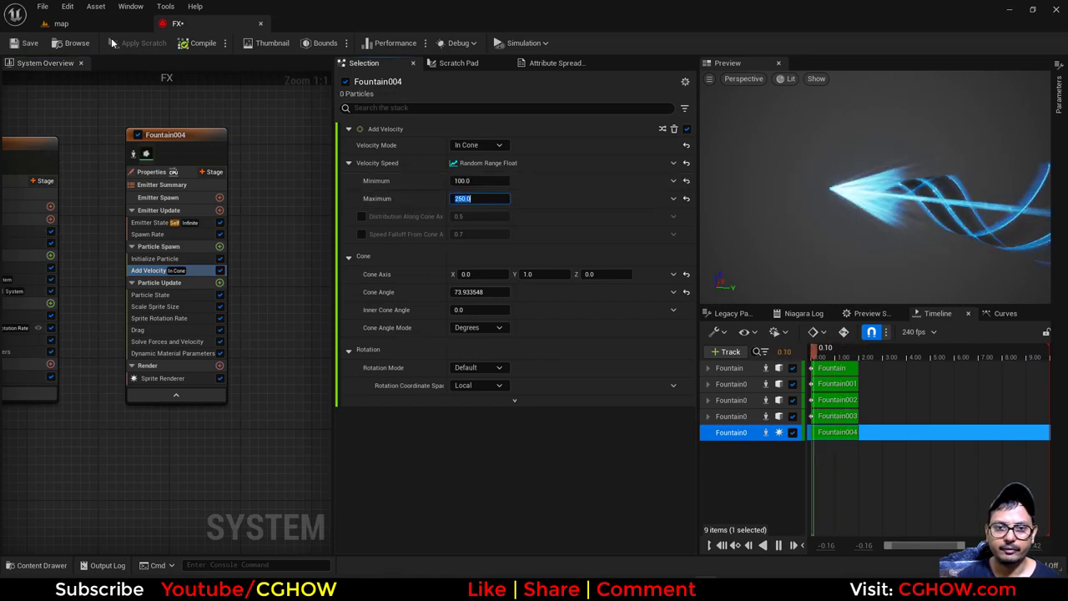
{"action": "left_click", "coordinate": [89, 28]}
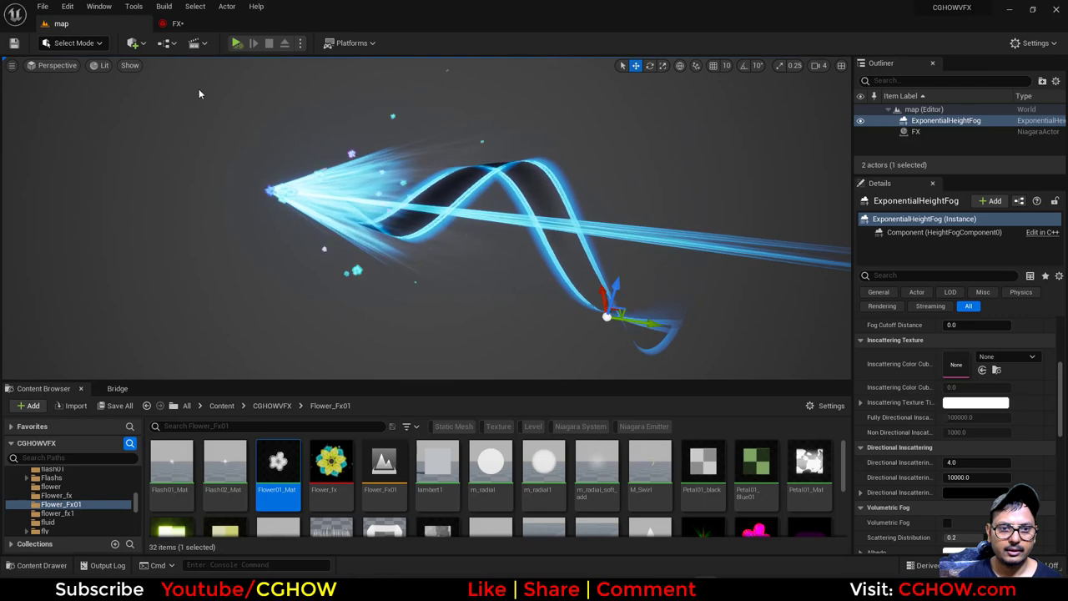
- Add a key at 0.2 with value 1 to Fountain004's Scale Sprite Size curve
{"action": "left_click", "coordinate": [177, 24]}
{"action": "left_click", "coordinate": [159, 318]}
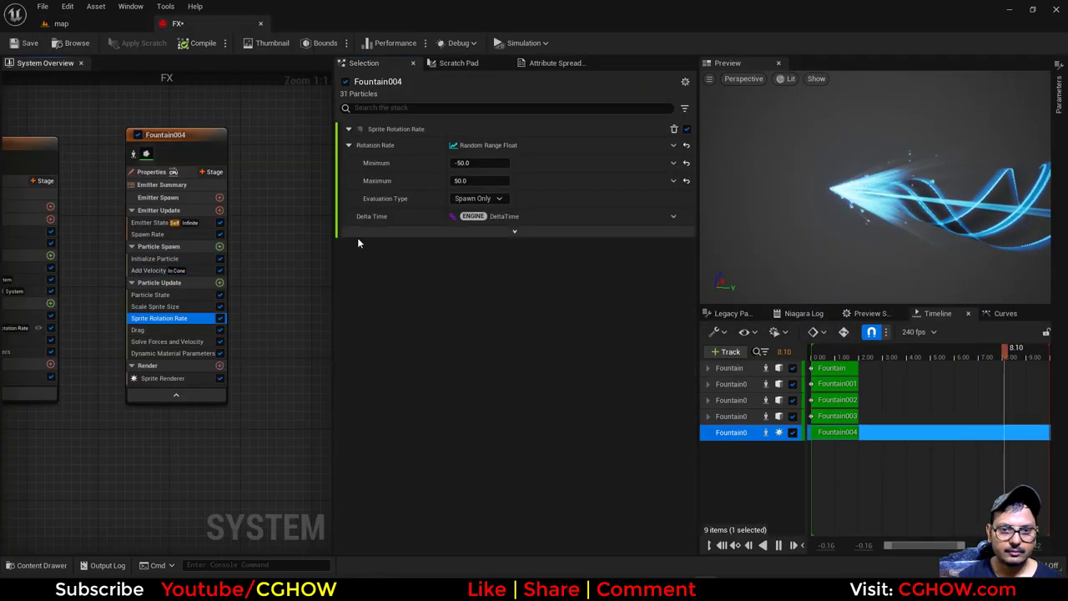
{"action": "left_click", "coordinate": [155, 306]}
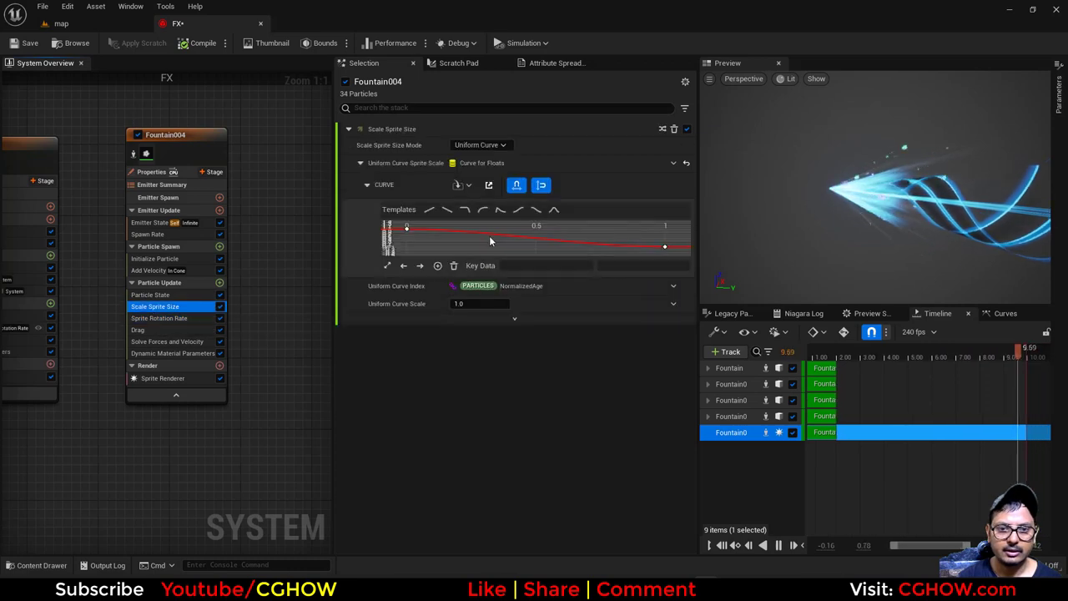
{"action": "left_click", "coordinate": [432, 230]}
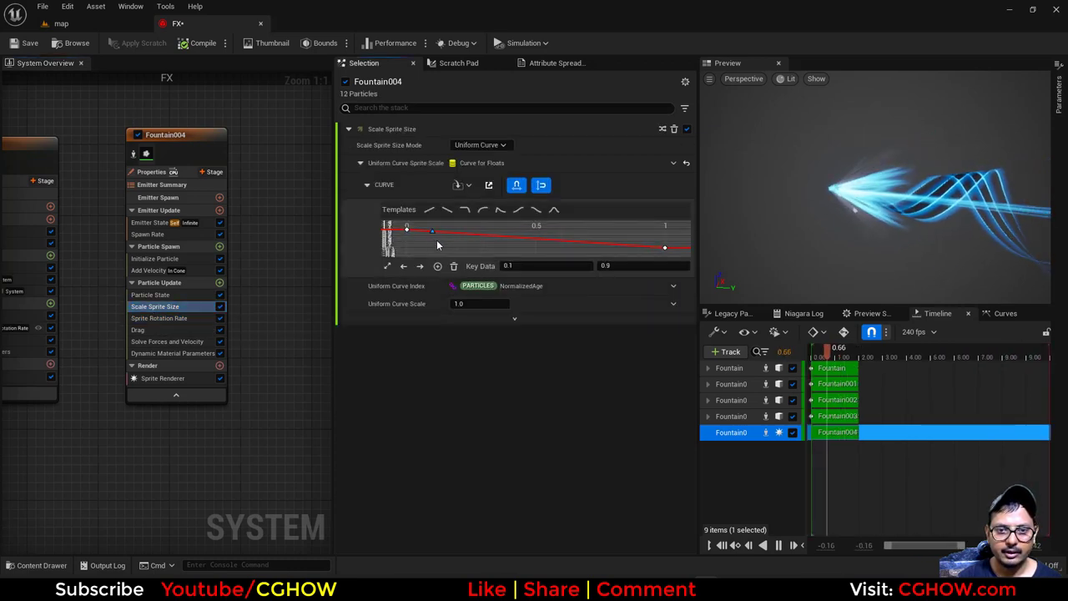
{"action": "left_click", "coordinate": [517, 267]}
{"action": "type", "text": ".2"}
{"action": "key", "text": "Return"}
{"action": "left_click", "coordinate": [632, 267]}
{"action": "type", "text": "1"}
{"action": "key", "text": "Return"}
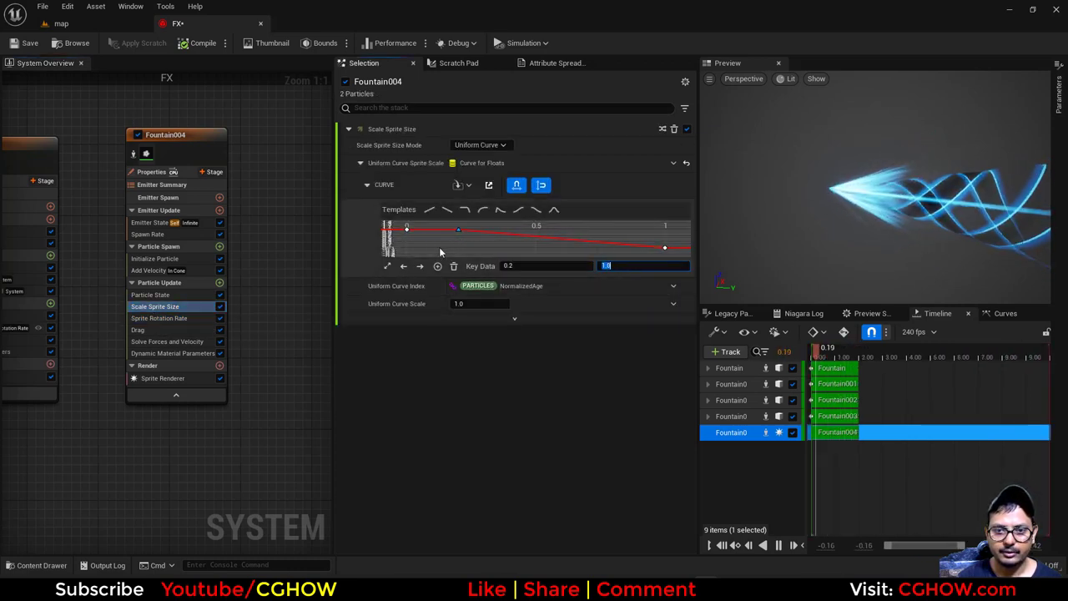
- Set the first key of Fountain004's Scale Sprite Size curve to value 0
{"action": "left_click_drag", "start_coordinate": [411, 244], "coordinate": [379, 211]}
{"action": "left_click", "coordinate": [618, 266]}
{"action": "type", "text": "0"}
{"action": "key", "text": "Return"}
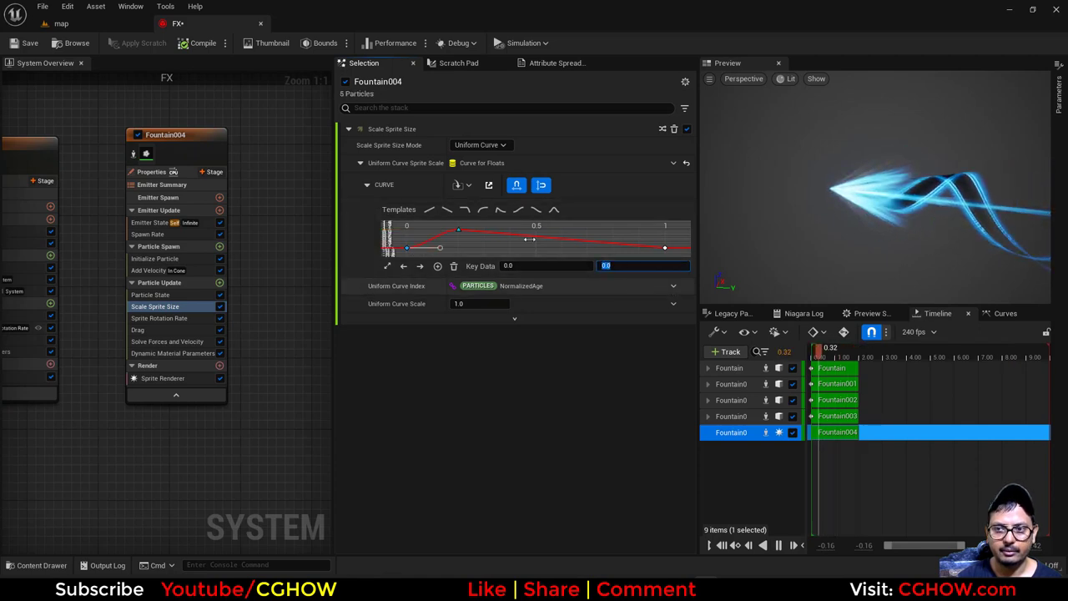
- Compare the effect in the map level with the reference image in the browser
{"action": "left_click", "coordinate": [83, 24]}
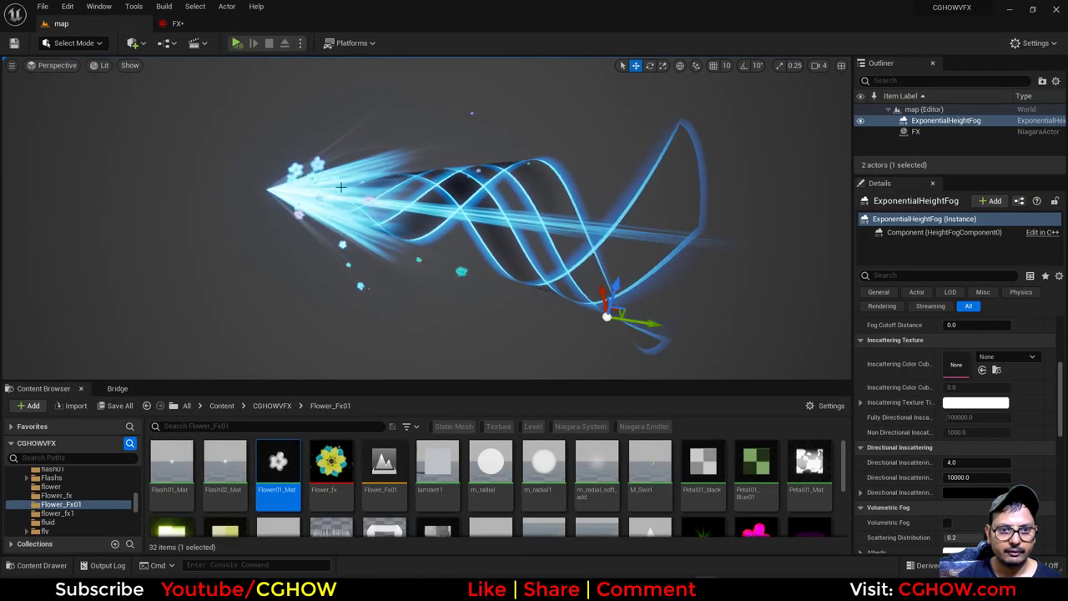
{"action": "left_click_drag", "start_coordinate": [510, 306], "coordinate": [551, 334], "text": "alt"}
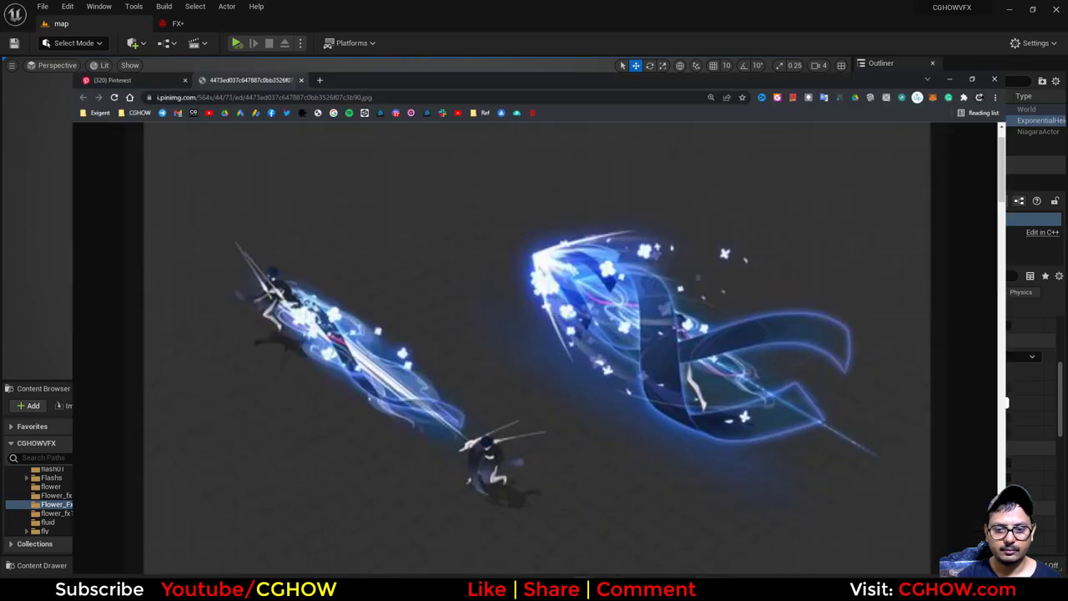
{"action": "key", "text": "alt+Tab"}
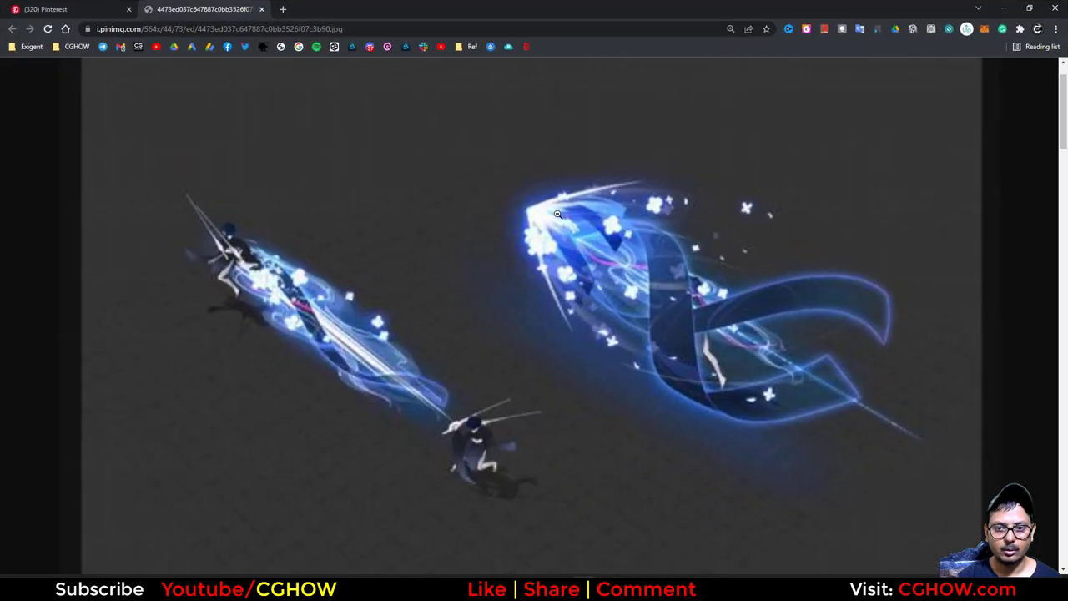
{"action": "left_click", "coordinate": [1008, 7]}
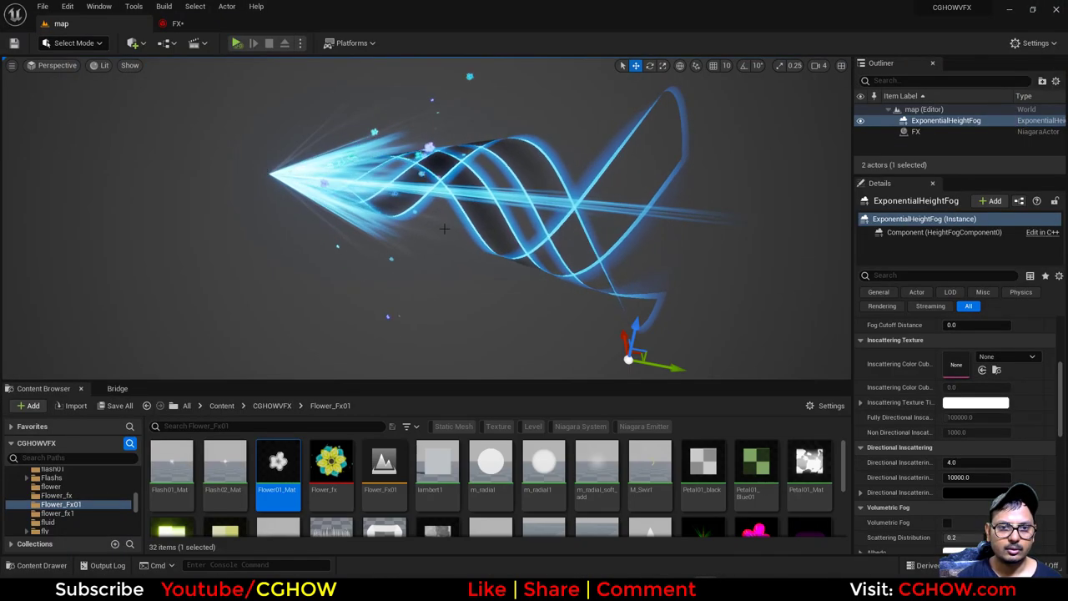
- Add a PostProcessVolume to the map level and enable its Infinite Extent option
{"action": "left_click", "coordinate": [134, 43]}
{"action": "mouse_move", "coordinate": [200, 185]}
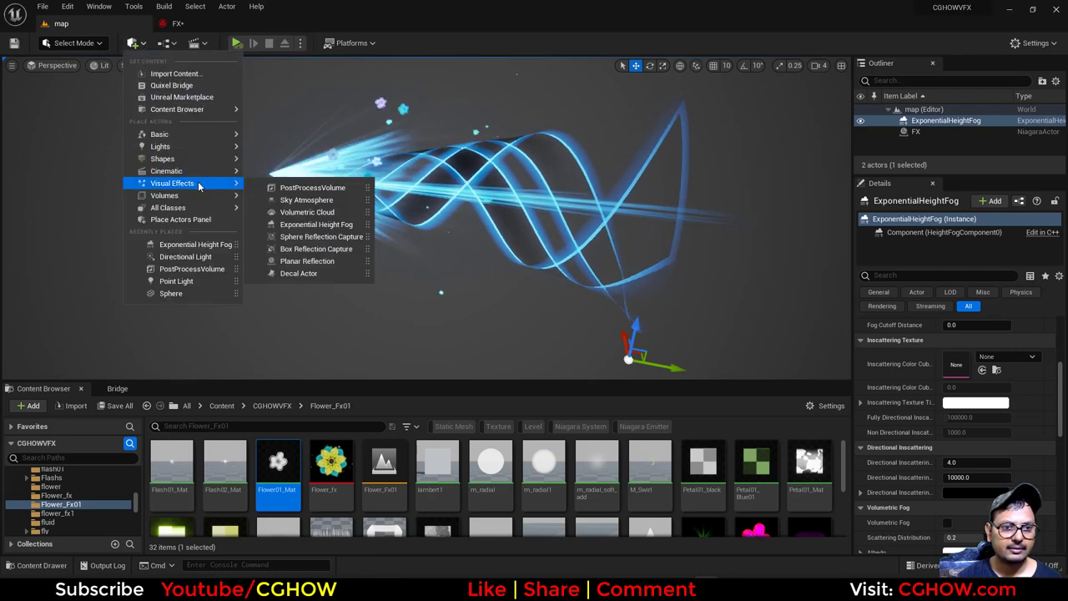
{"action": "left_click_drag", "start_coordinate": [284, 199], "coordinate": [311, 189]}
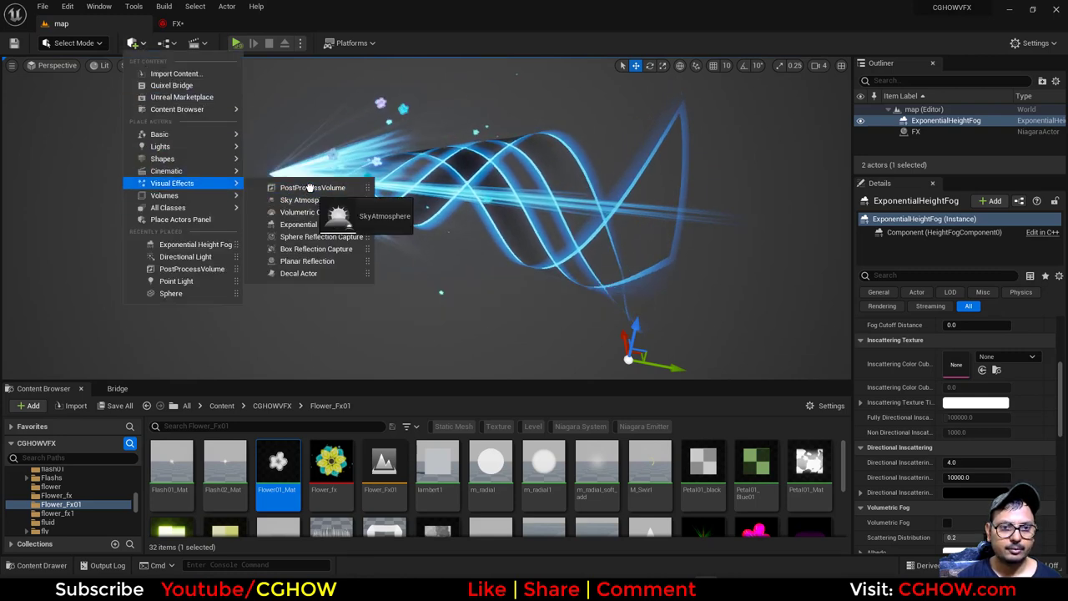
{"action": "left_click", "coordinate": [292, 187]}
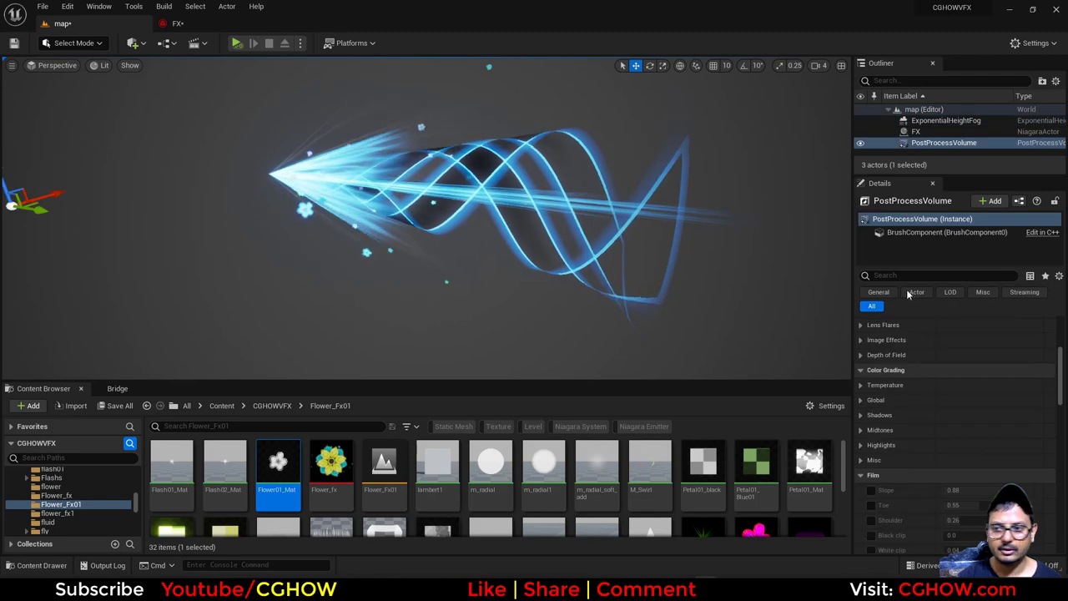
{"action": "scroll", "coordinate": [906, 353], "scroll_direction": "down", "scroll_amount": 6}
{"action": "scroll", "coordinate": [952, 401], "scroll_direction": "down", "scroll_amount": 5}
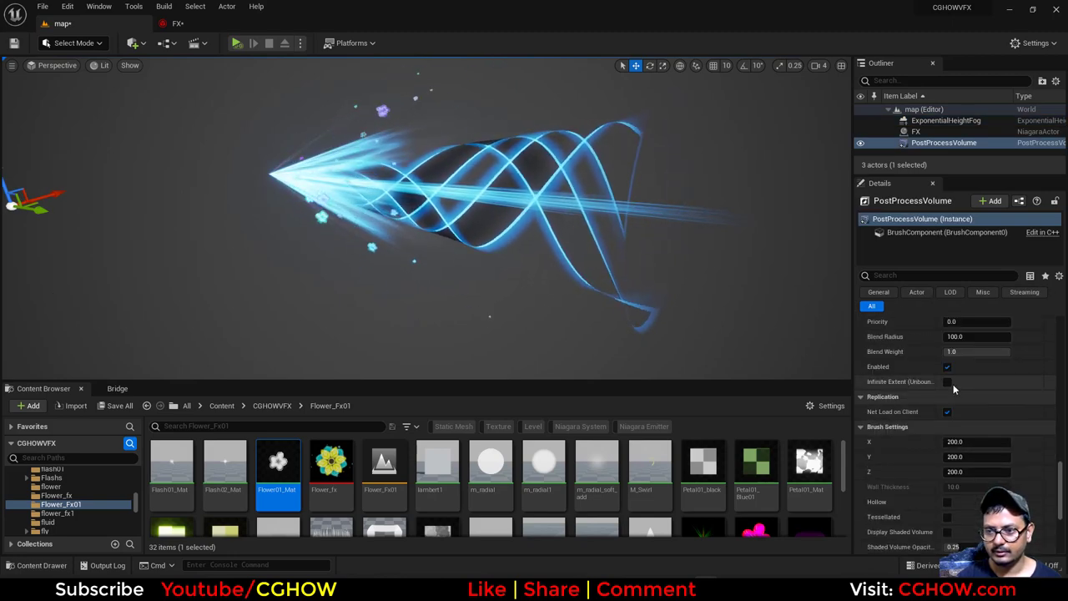
{"action": "left_click", "coordinate": [949, 382]}
- Enable the PostProcessVolume's vignette intensity under Image Effects and set it to 0.792
{"action": "scroll", "coordinate": [1060, 495], "scroll_direction": "up", "scroll_amount": 10}
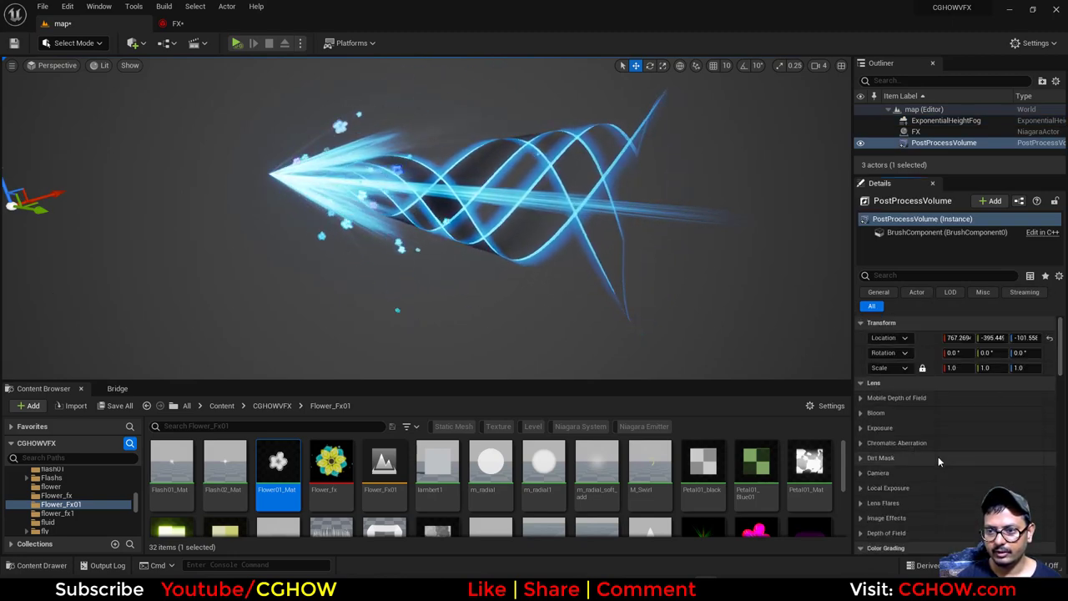
{"action": "left_click", "coordinate": [861, 430]}
{"action": "left_click", "coordinate": [880, 445]}
{"action": "left_click_drag", "start_coordinate": [952, 444], "coordinate": [995, 444]}
- Enable the PostProcessVolume's Standard bloom with an intensity of 7.779 and raise its threshold
{"action": "scroll", "coordinate": [920, 422], "scroll_direction": "up", "scroll_amount": 3}
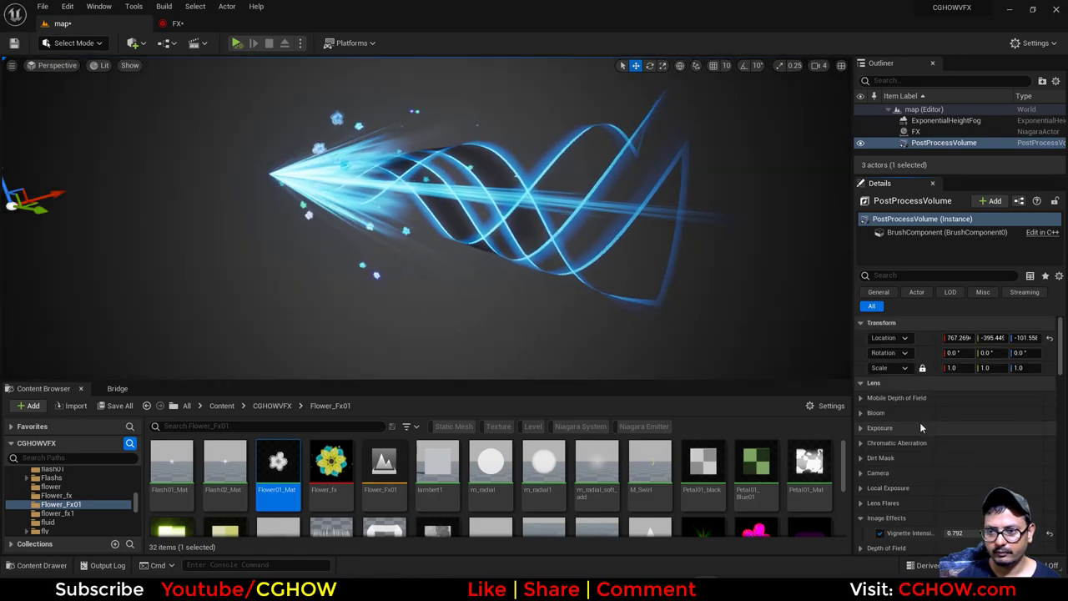
{"action": "left_click", "coordinate": [862, 412]}
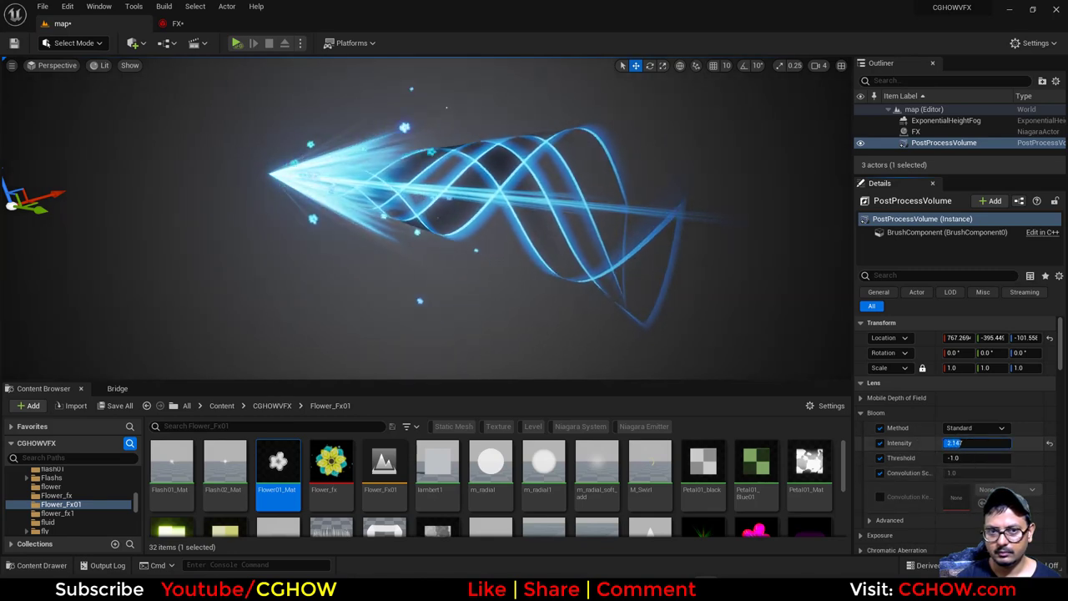
{"action": "mouse_move", "coordinate": [971, 442]}
{"action": "left_mouse_down"}
{"action": "mouse_move", "coordinate": [993, 443]}
{"action": "mouse_move", "coordinate": [985, 458]}
{"action": "left_mouse_up"}
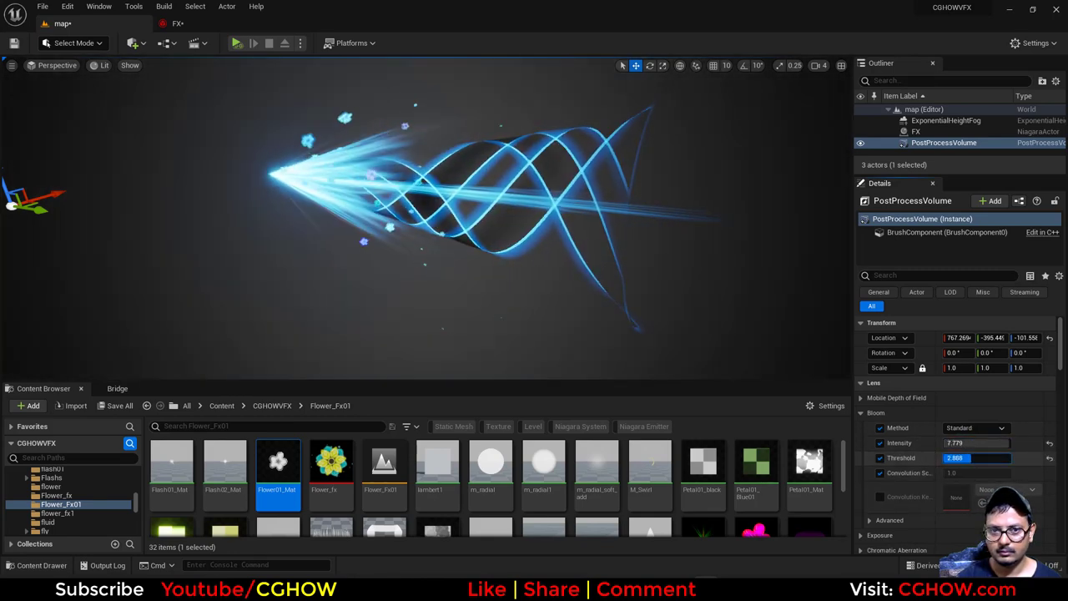
- Enable the global color grading saturation of the PostProcessVolume and raise it to 1.58
{"action": "scroll", "coordinate": [918, 451], "scroll_direction": "down", "scroll_amount": 10}
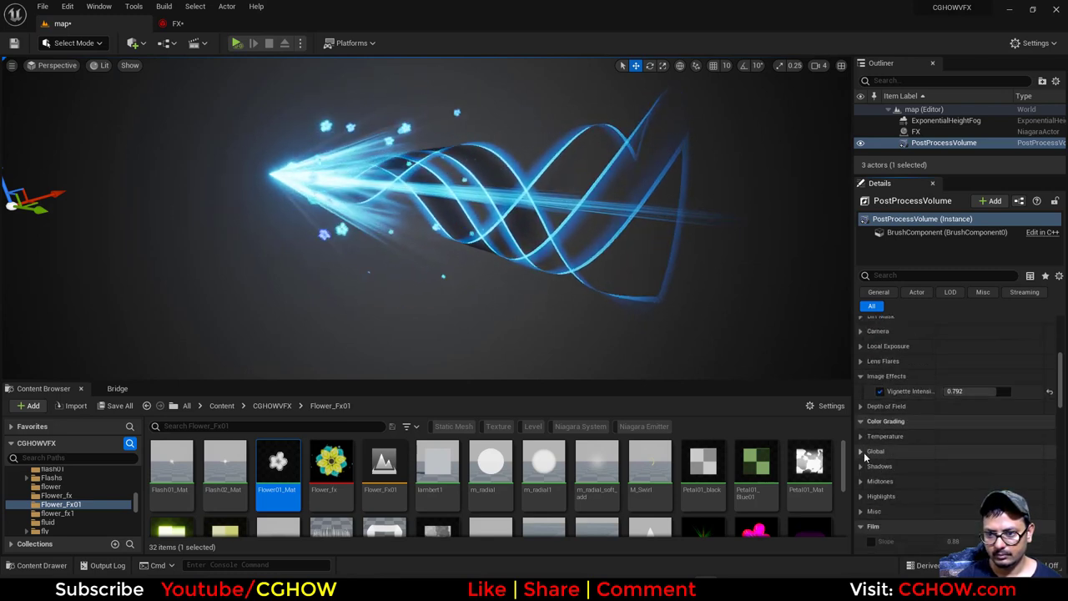
{"action": "left_click", "coordinate": [862, 453]}
{"action": "scroll", "coordinate": [876, 451], "scroll_direction": "down", "scroll_amount": 1}
{"action": "left_click", "coordinate": [880, 413]}
{"action": "left_click", "coordinate": [869, 413]}
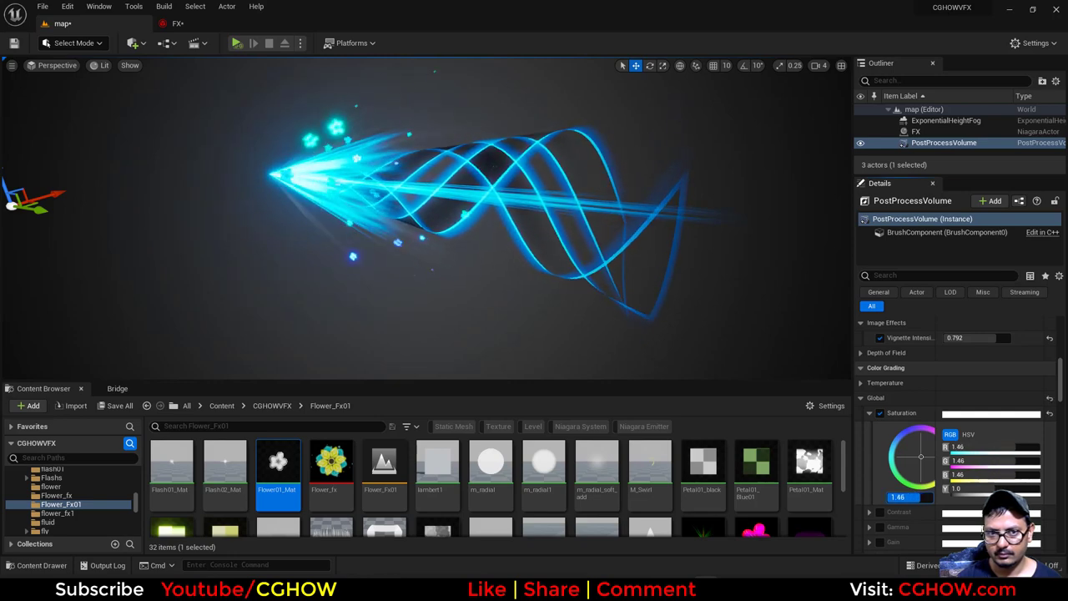
- Enable the PostProcessVolume's global gamma, set it to 1.18, and check the effect from another angle
{"action": "scroll", "coordinate": [916, 495], "scroll_direction": "down", "scroll_amount": 1}
{"action": "left_click", "coordinate": [881, 456]}
{"action": "left_click", "coordinate": [871, 457]}
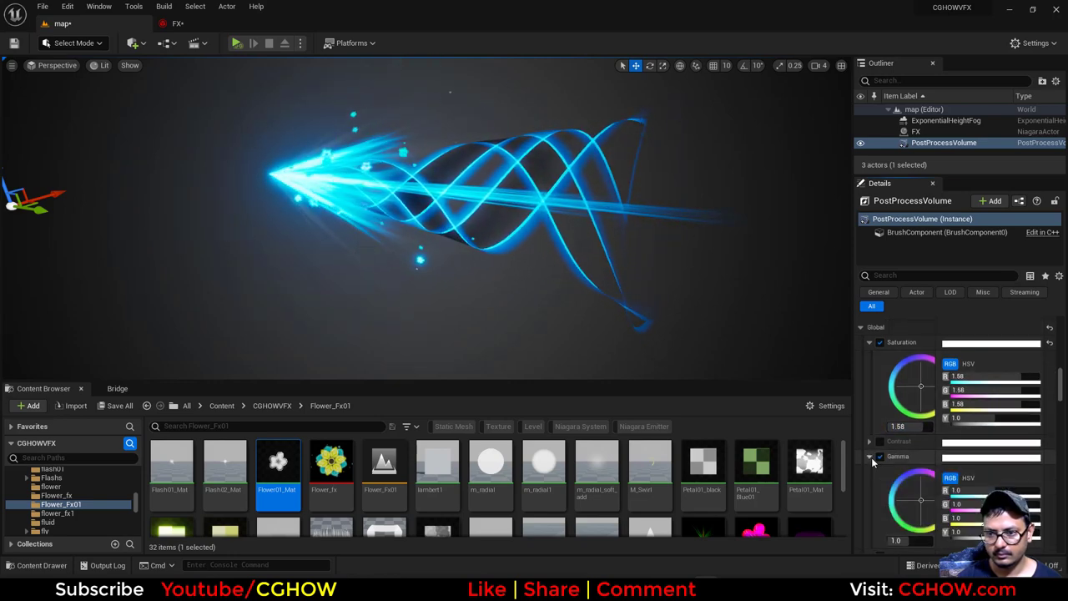
{"action": "left_click_drag", "start_coordinate": [903, 541], "coordinate": [915, 541]}
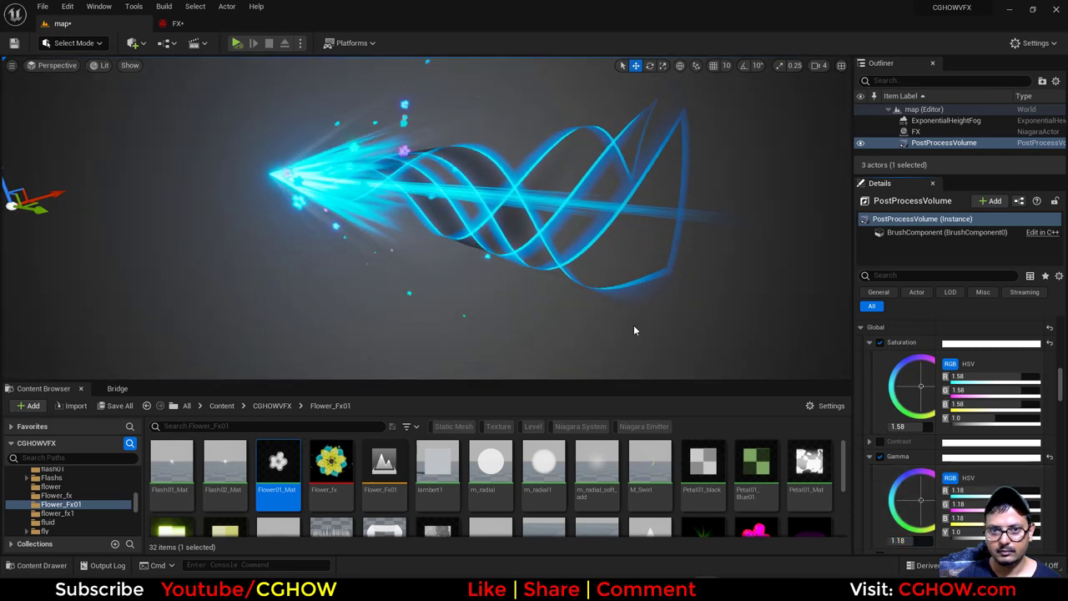
{"action": "left_click_drag", "start_coordinate": [634, 324], "coordinate": [534, 343], "text": "alt"}
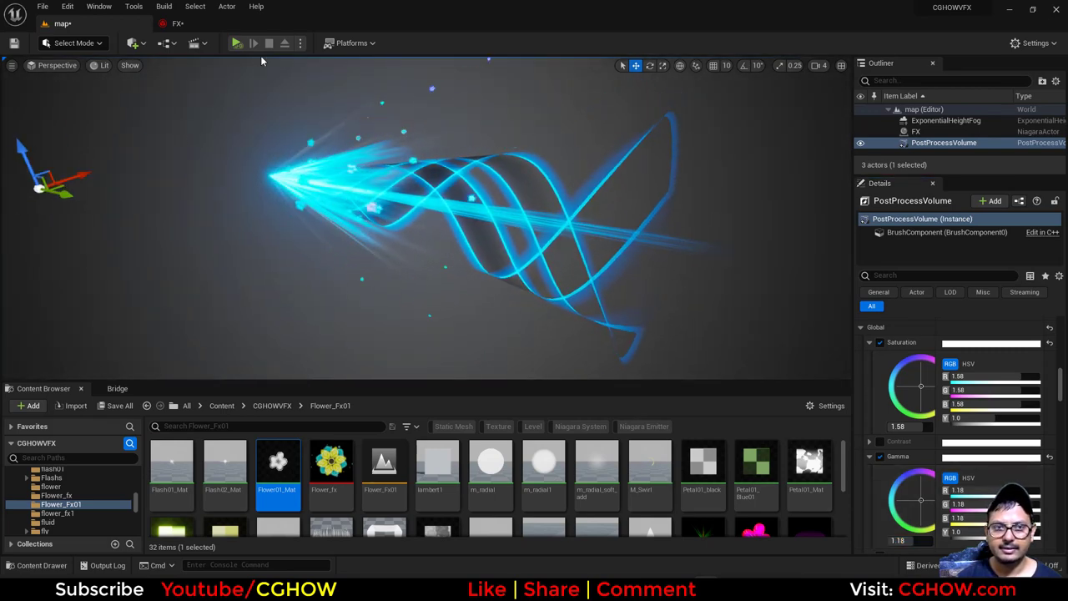
- Set Fountain003's Mesh Scale Max to 0.1 in X and Y in Initialize Particle and check the effect in the map level
{"action": "left_click", "coordinate": [209, 23]}
{"action": "right_click_drag", "start_coordinate": [250, 202], "coordinate": [384, 193]}
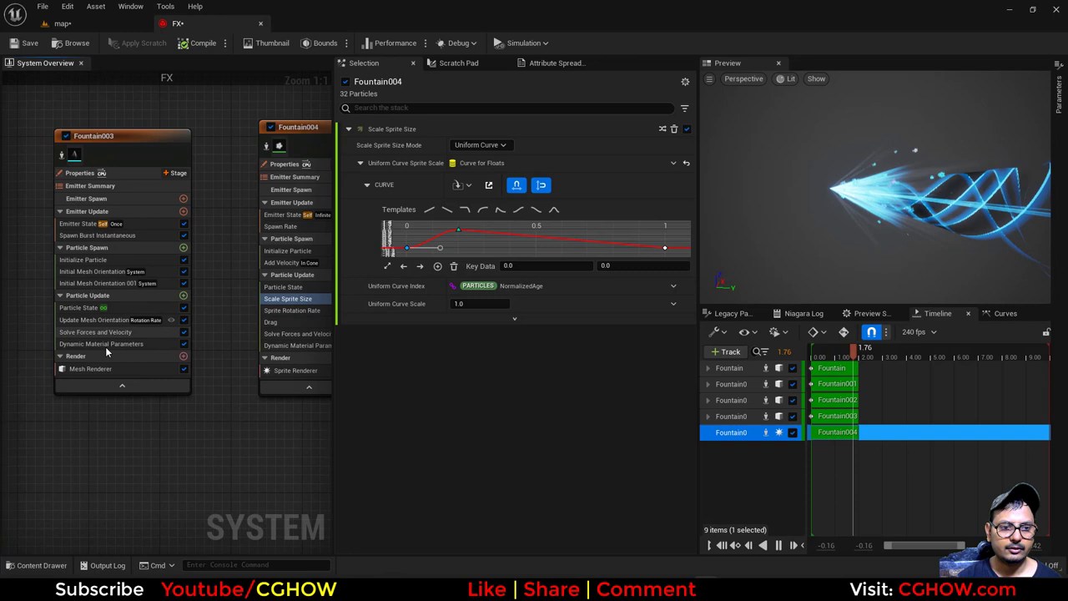
{"action": "left_click", "coordinate": [84, 261]}
{"action": "scroll", "coordinate": [545, 380], "scroll_direction": "down", "scroll_amount": 3}
{"action": "left_click", "coordinate": [480, 479]}
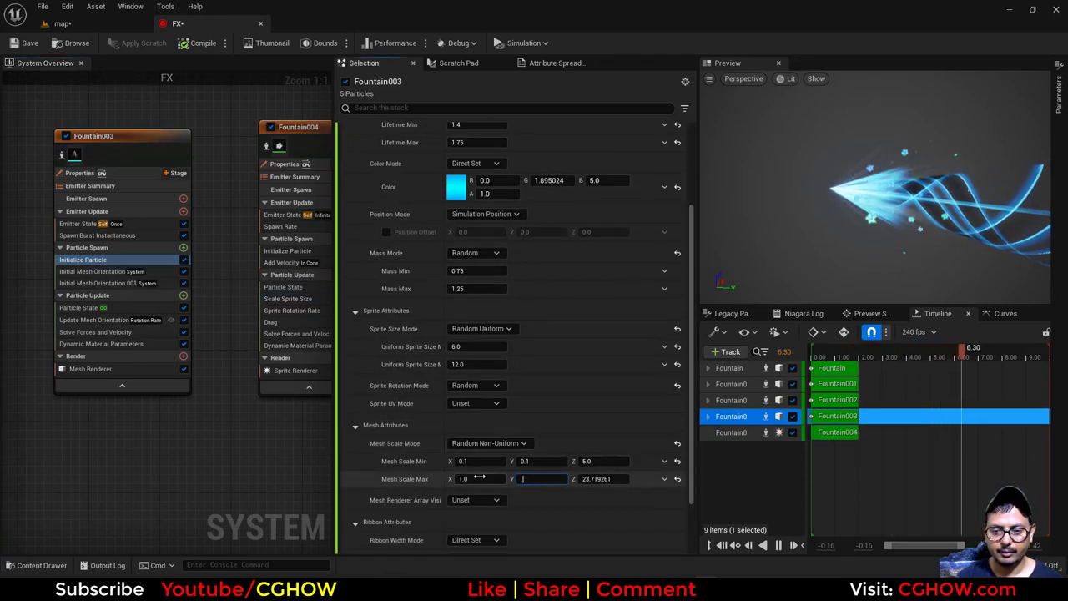
{"action": "key", "text": "BackSpace"}
{"action": "left_click", "coordinate": [88, 27]}
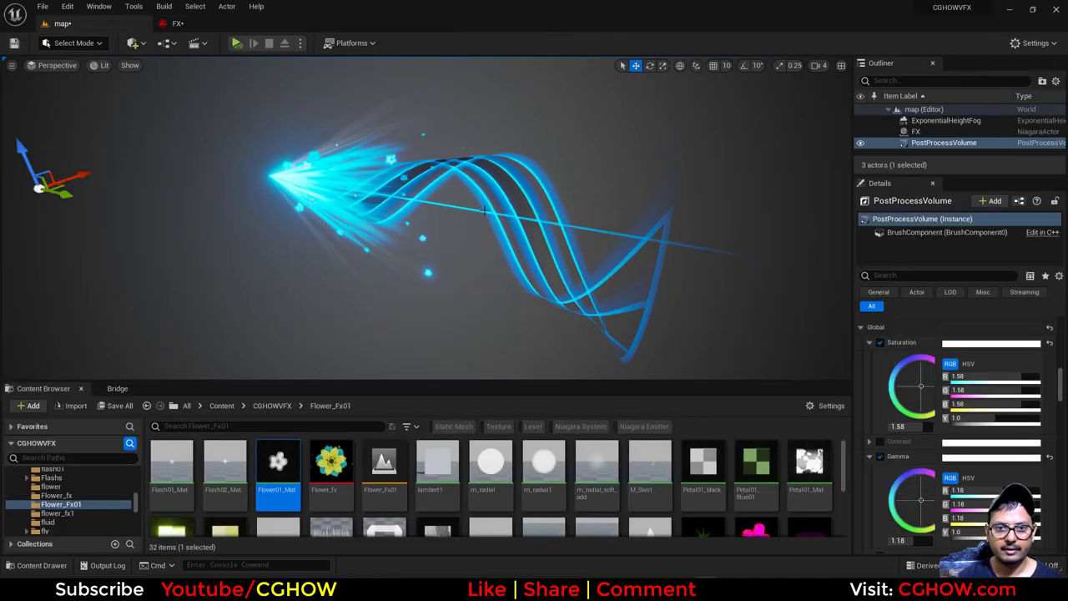
- Duplicate the Fountain004 emitter next to the original and isolate the copy in the preview
{"action": "left_click", "coordinate": [177, 24]}
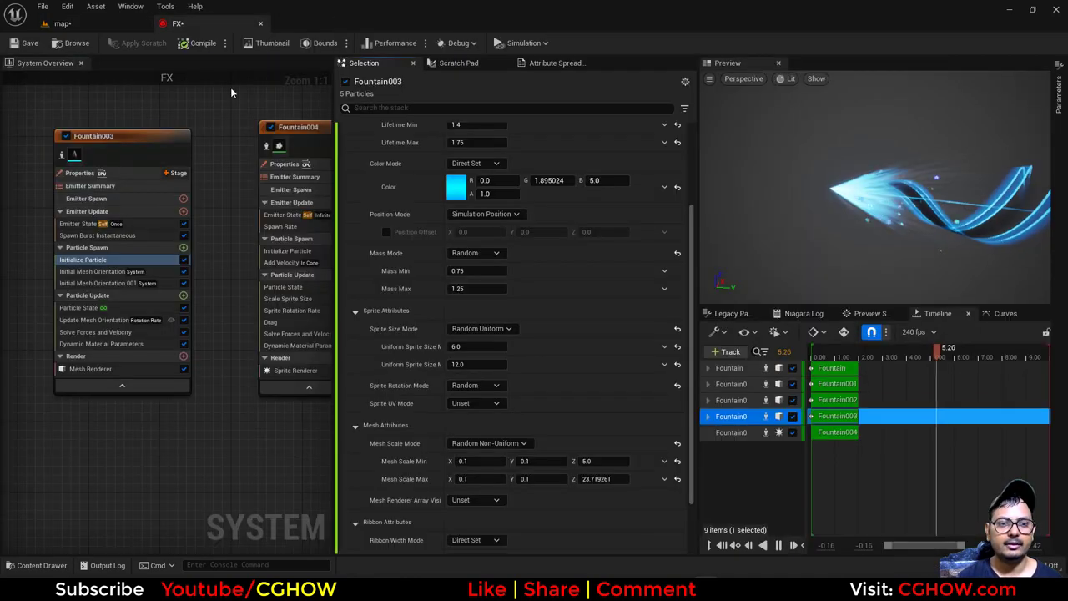
{"action": "left_click", "coordinate": [97, 122]}
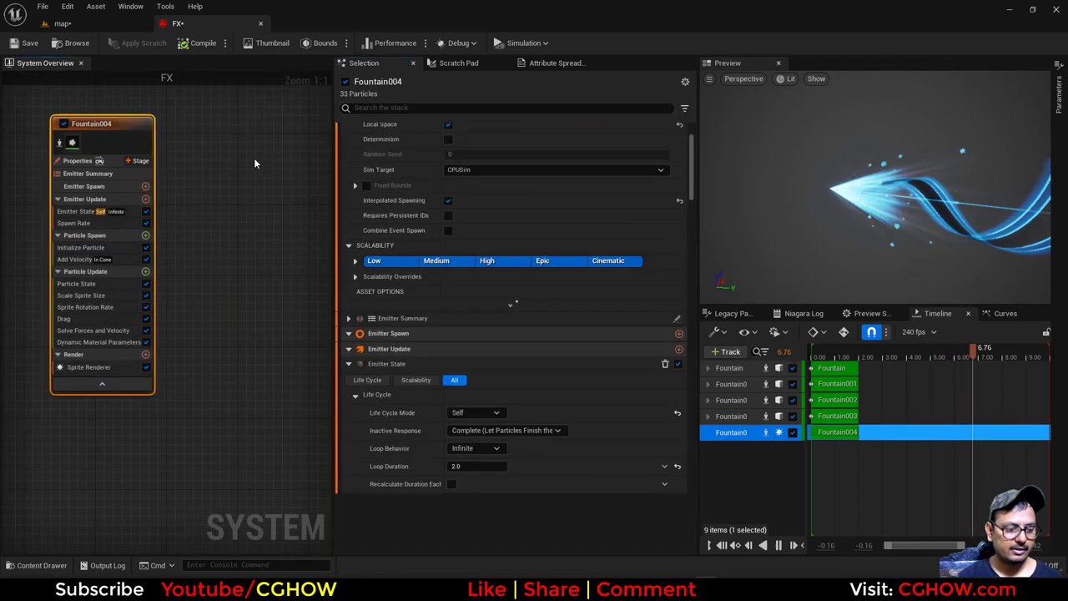
{"action": "left_click", "coordinate": [211, 126]}
{"action": "key", "text": "ctrl+v"}
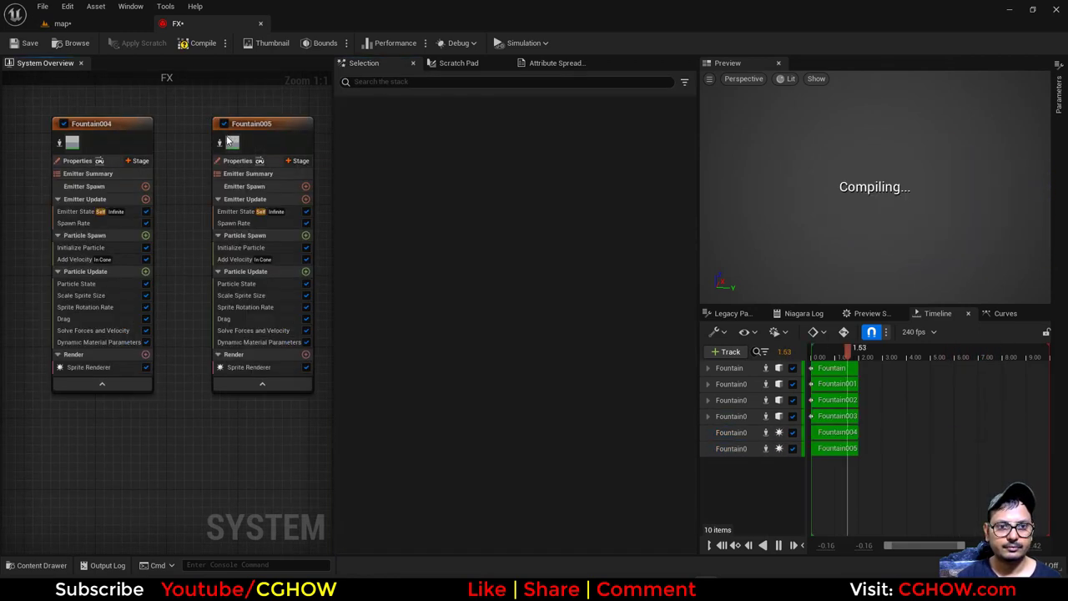
- Assign the m_radial material to Fountain005's Sprite Renderer and set its Add Velocity cone angle to 20
{"action": "right_click_drag", "start_coordinate": [247, 386], "coordinate": [166, 371]}
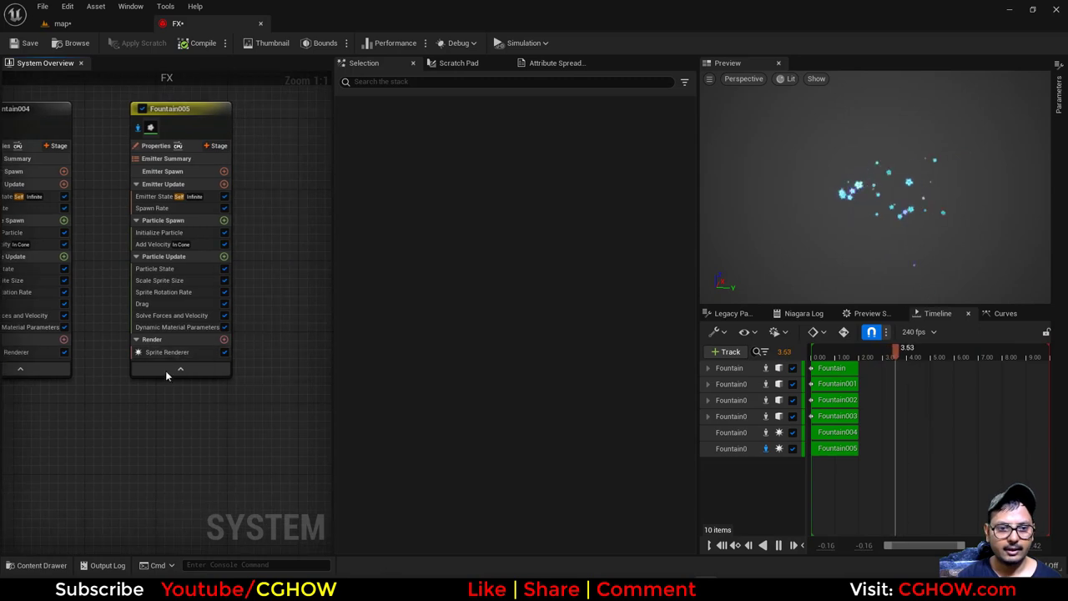
{"action": "left_click", "coordinate": [190, 351]}
{"action": "left_click", "coordinate": [516, 165]}
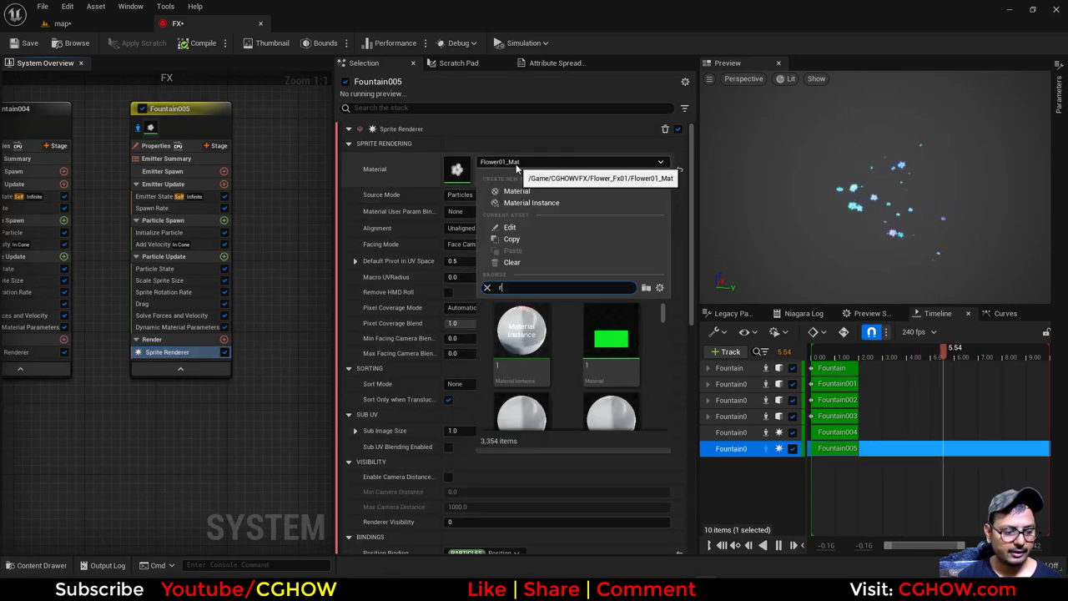
{"action": "type", "text": "radial"}
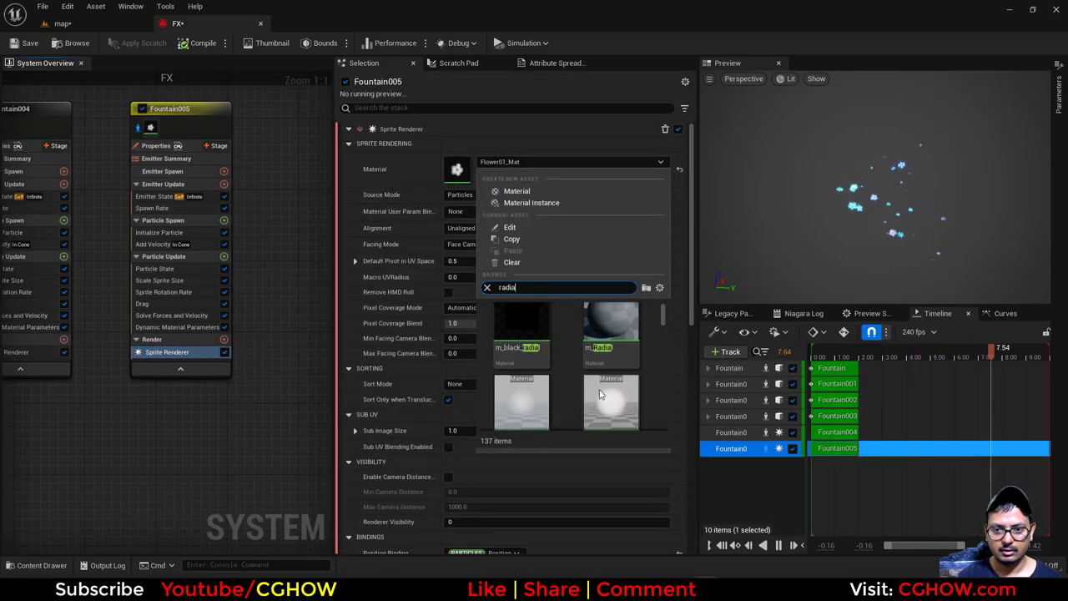
{"action": "left_click", "coordinate": [533, 414]}
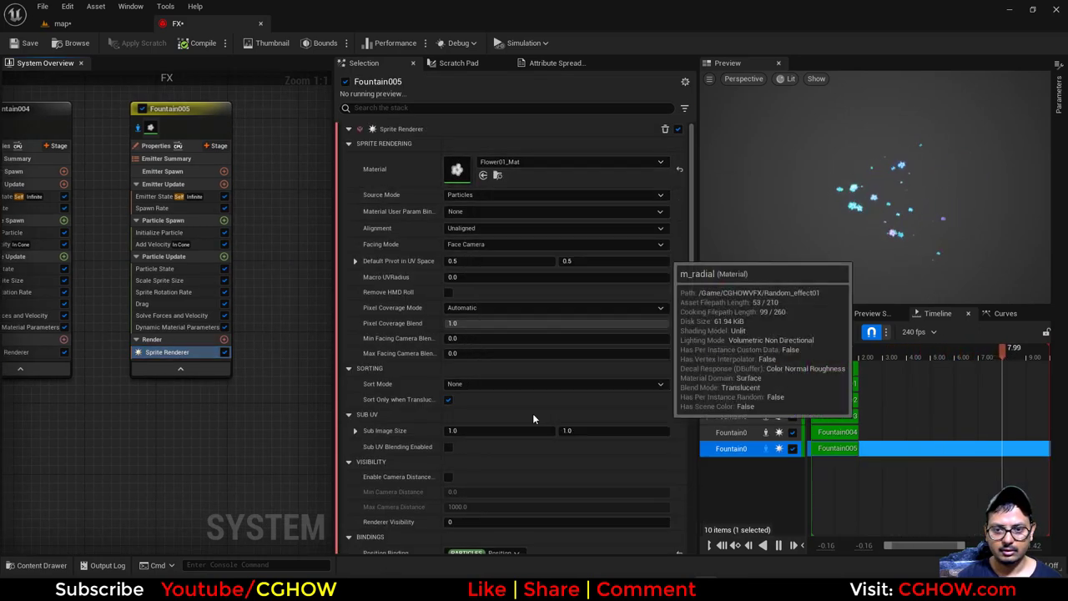
{"action": "left_click", "coordinate": [154, 244]}
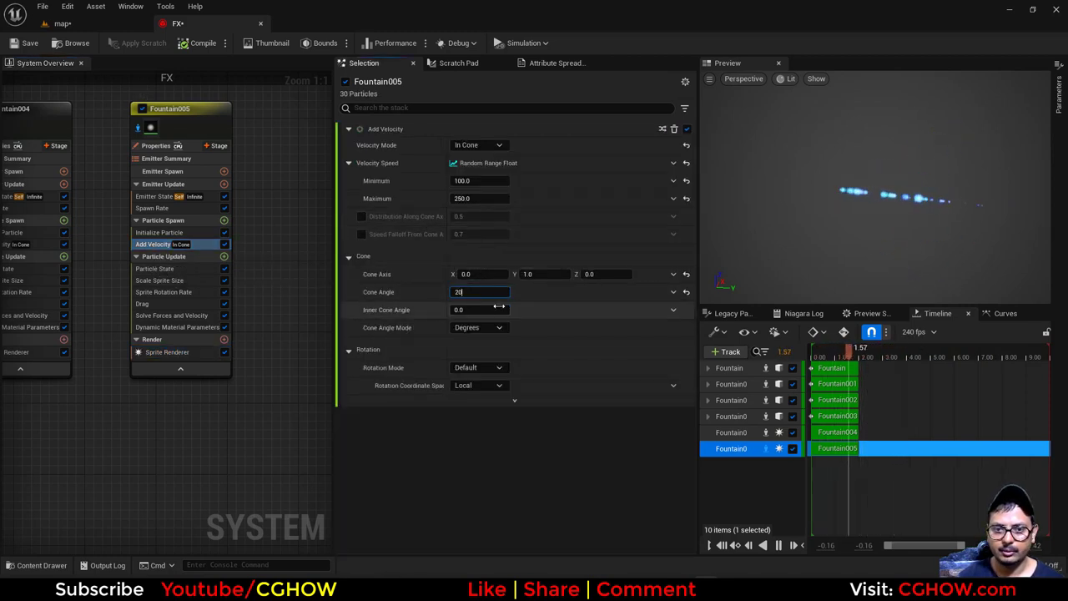
{"action": "key", "text": "Return"}
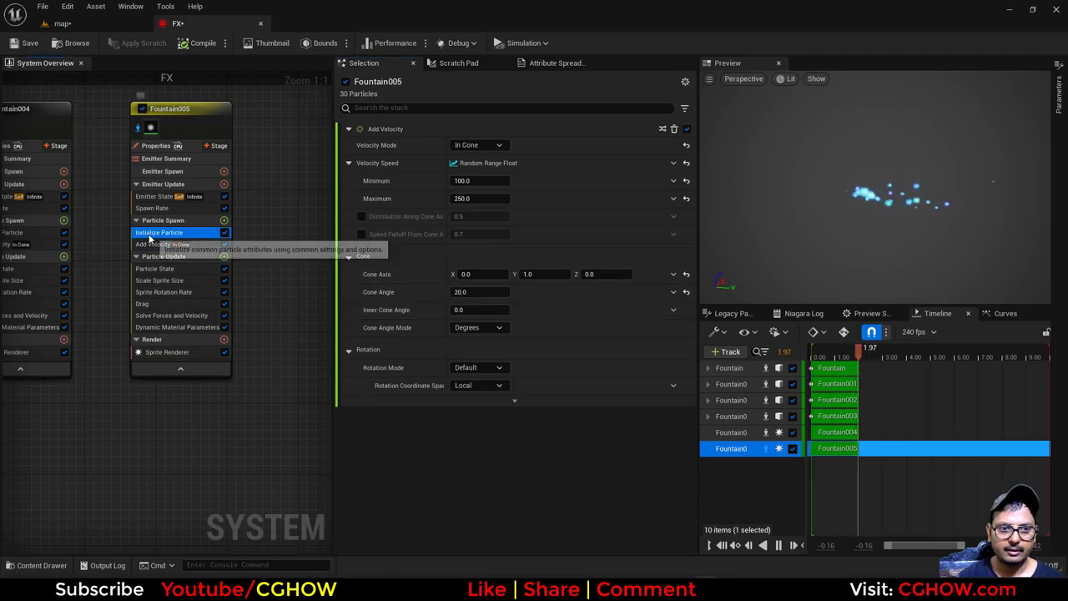
- Set Fountain005's uniform sprite size to a minimum of 50 and a maximum of 100 in Initialize Particle
{"action": "left_click", "coordinate": [155, 232]}
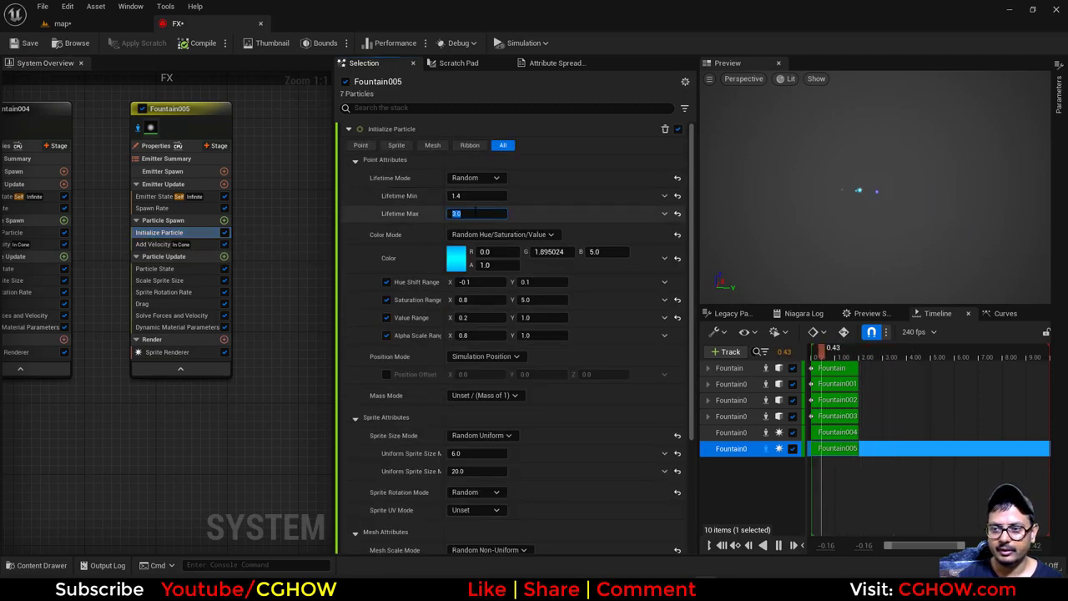
{"action": "key", "text": "Return"}
{"action": "left_click", "coordinate": [481, 471]}
{"action": "type", "text": "10"}
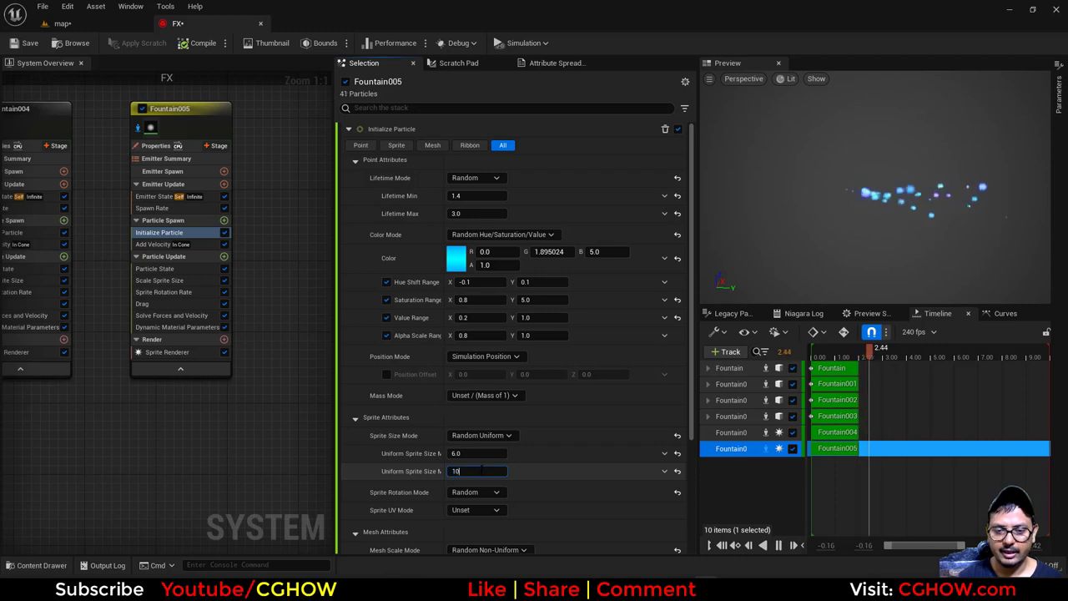
{"action": "type", "text": "0"}
{"action": "key", "text": "Return"}
{"action": "left_click", "coordinate": [469, 453]}
{"action": "type", "text": "50"}
{"action": "key", "text": "Return"}
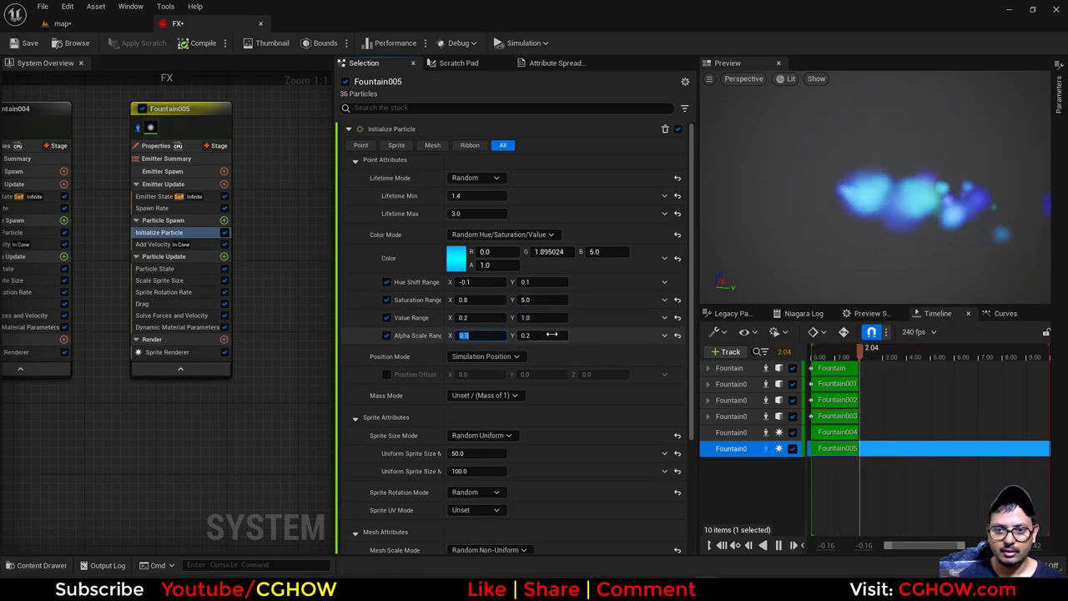
- Set Fountain005's Hue Shift Range maximum to 0 and its Alpha Scale Range to 0.01 and 0.02
{"action": "left_click", "coordinate": [529, 282]}
{"action": "type", "text": "0"}
{"action": "key", "text": "Return"}
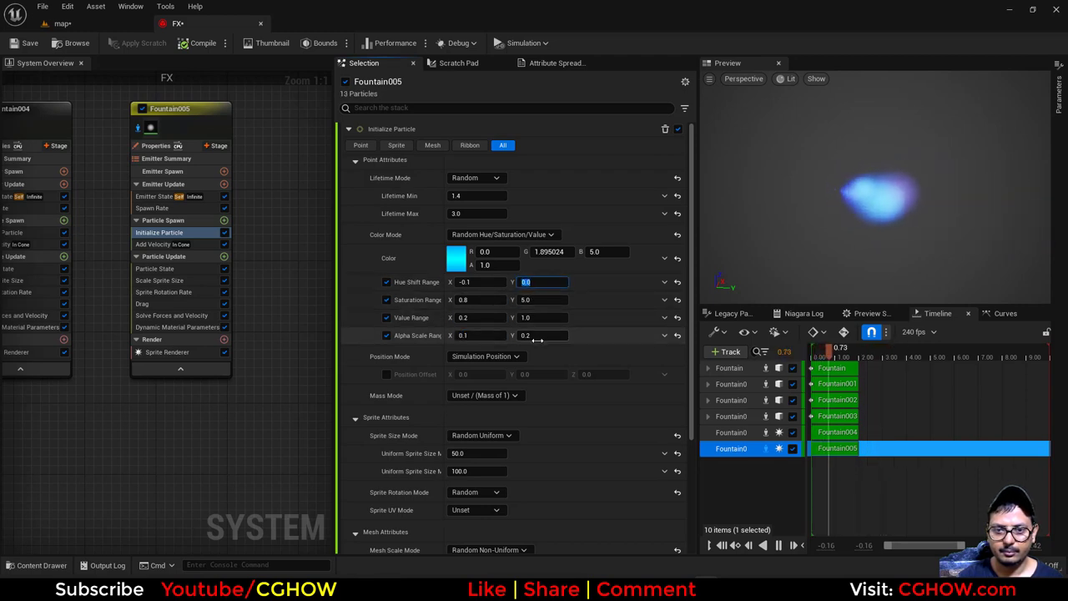
{"action": "type", "text": "0.01"}
{"action": "key", "text": "Return"}
{"action": "left_click", "coordinate": [486, 337]}
{"action": "type", "text": ".0"}
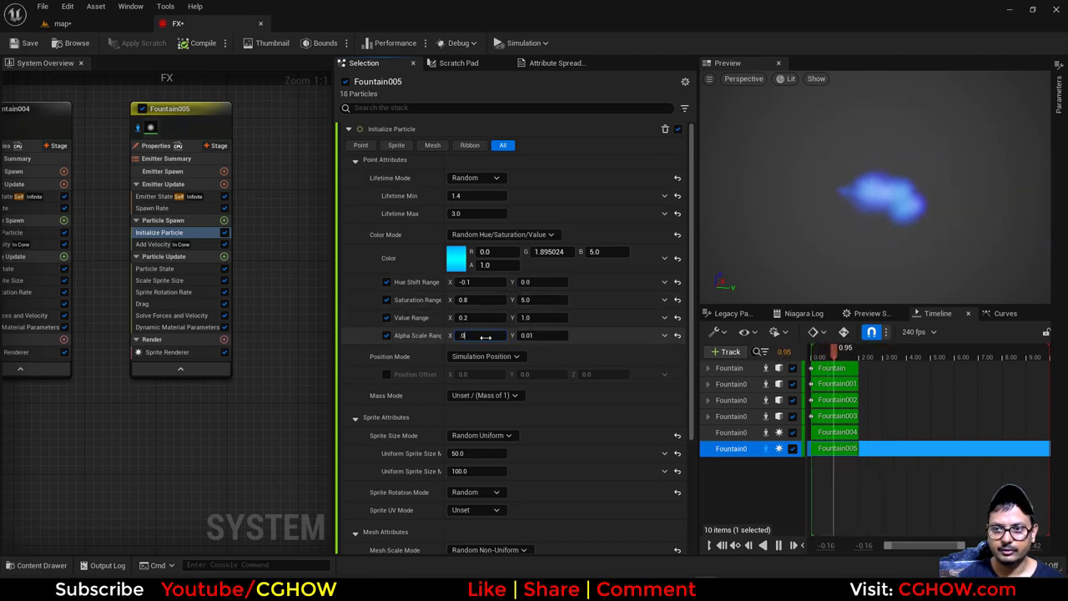
{"action": "type", "text": "5"}
{"action": "key", "text": "Return"}
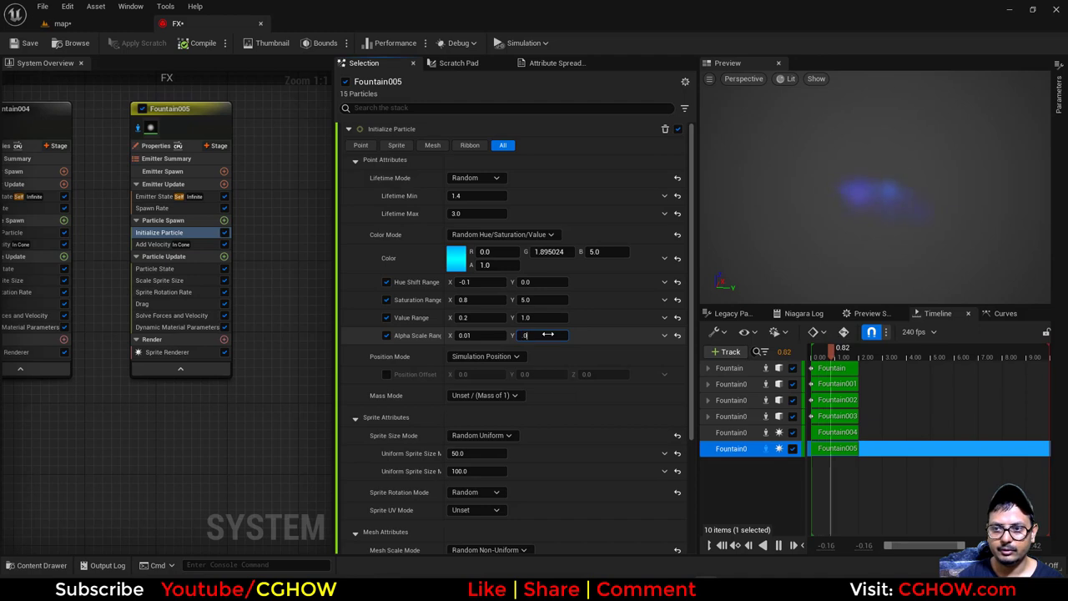
- End Fountain005's isolation in the preview and set its uniform sprite size to a minimum of 200 and a maximum of 300
{"action": "left_click", "coordinate": [138, 129]}
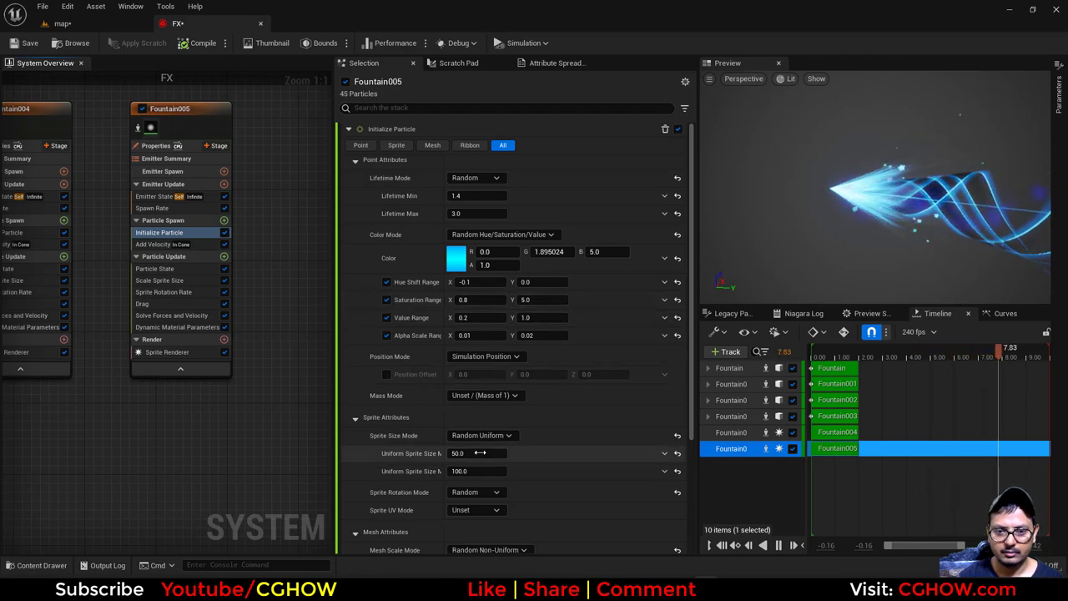
{"action": "left_click", "coordinate": [478, 471]}
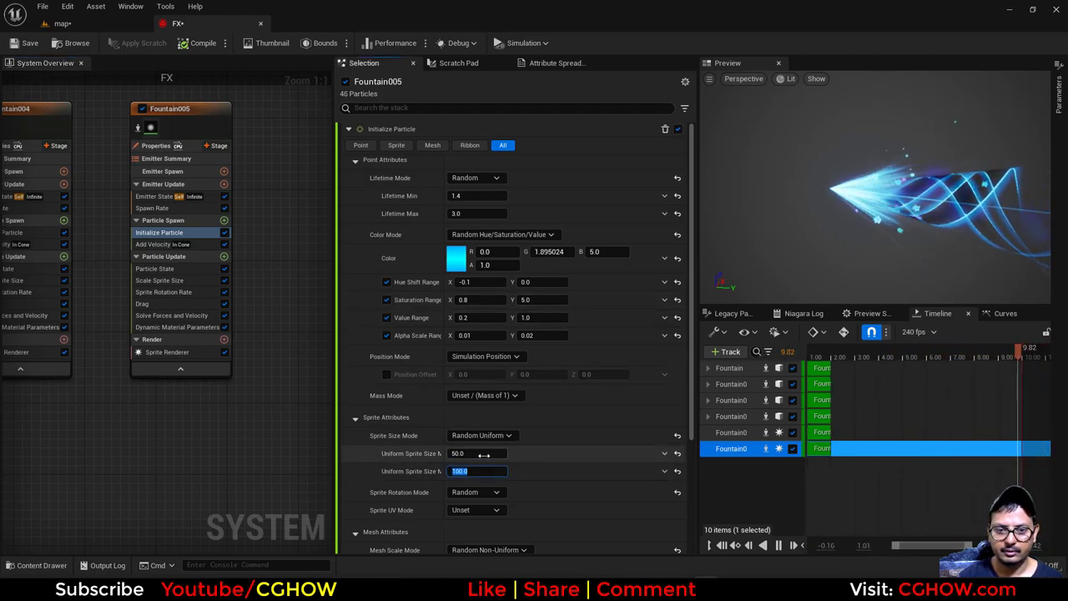
{"action": "type", "text": "300"}
{"action": "left_click", "coordinate": [471, 453]}
{"action": "type", "text": "200"}
{"action": "key", "text": "Return"}
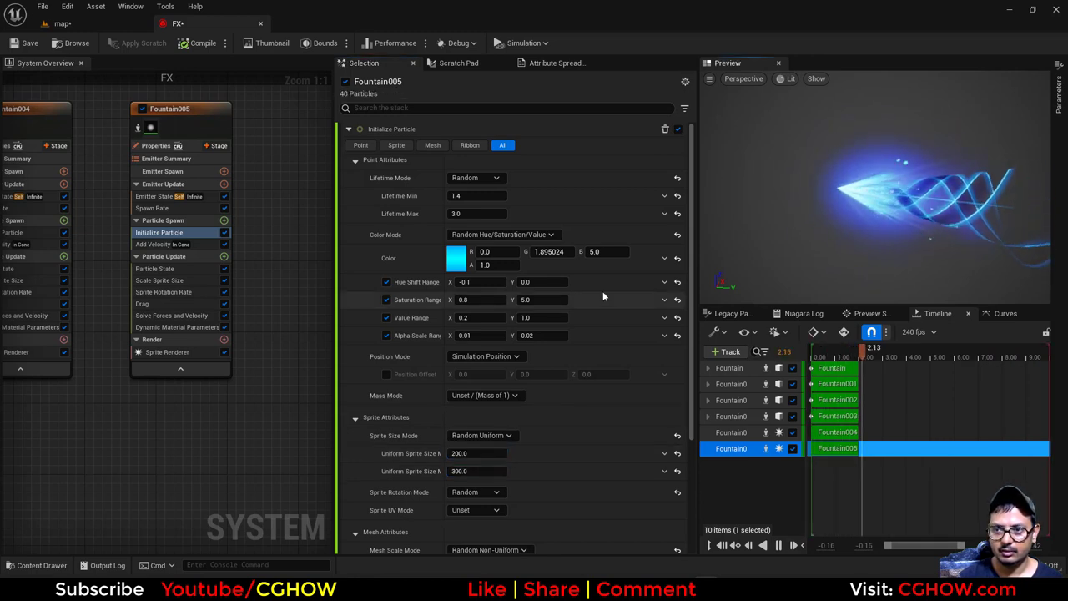
- Raise Fountain005's Add Velocity speed range to a minimum of about 245 and a maximum of about 319
{"action": "scroll", "coordinate": [601, 293], "scroll_direction": "down", "scroll_amount": 1}
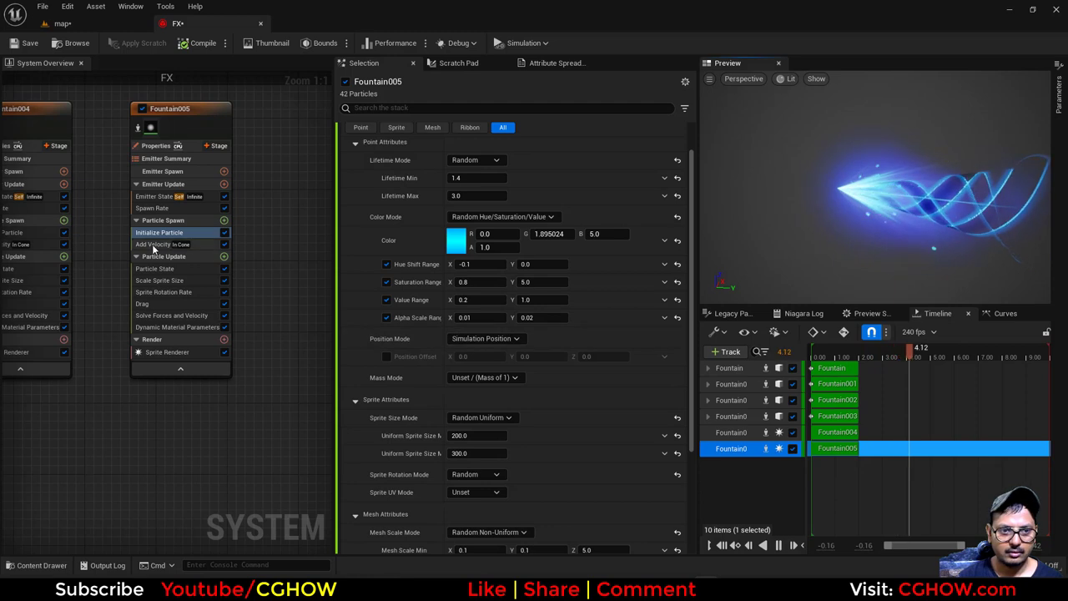
{"action": "left_click", "coordinate": [158, 244]}
{"action": "left_click_drag", "start_coordinate": [475, 198], "coordinate": [561, 181]}
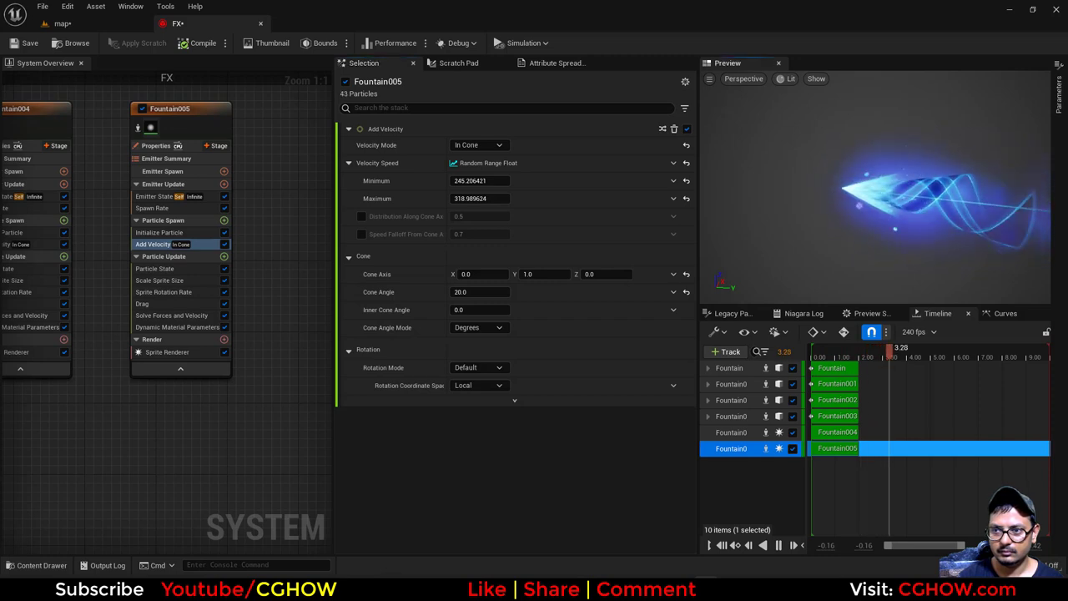
- Delete the Sprite Rotation Rate and Scale Sprite Size modules from Fountain005's Particle Update
{"action": "left_click", "coordinate": [163, 292]}
{"action": "key", "text": "Delete"}
{"action": "left_click", "coordinate": [165, 281]}
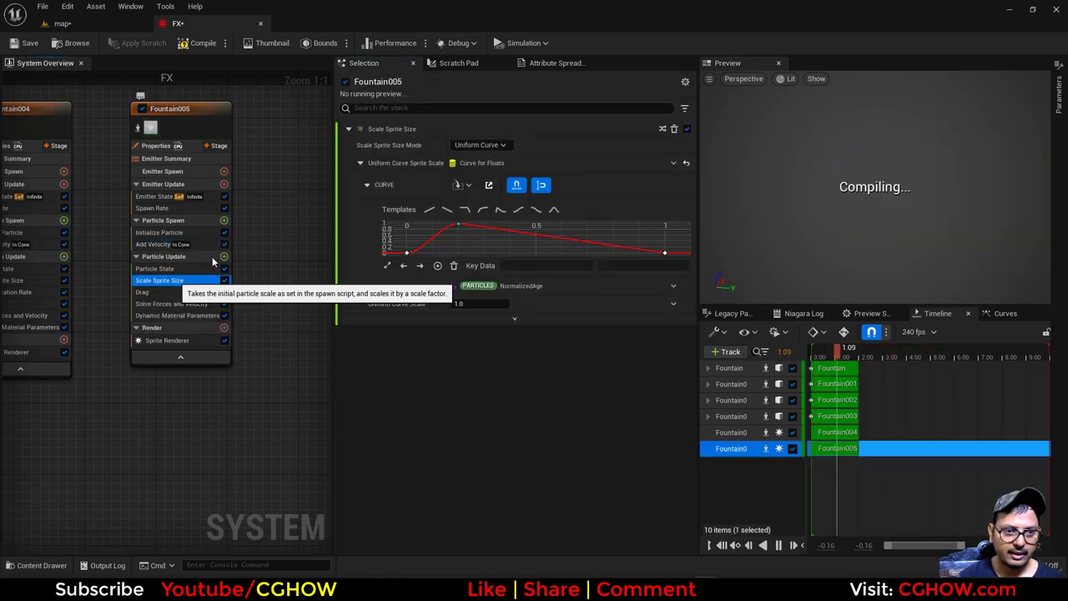
{"action": "key", "text": "Delete"}
- Add a Scale Color module to Fountain005's Particle Update and drive Scale Alpha with a Float from Curve using the peak-shaped template
{"action": "left_click", "coordinate": [224, 257]}
{"action": "type", "text": "scale"}
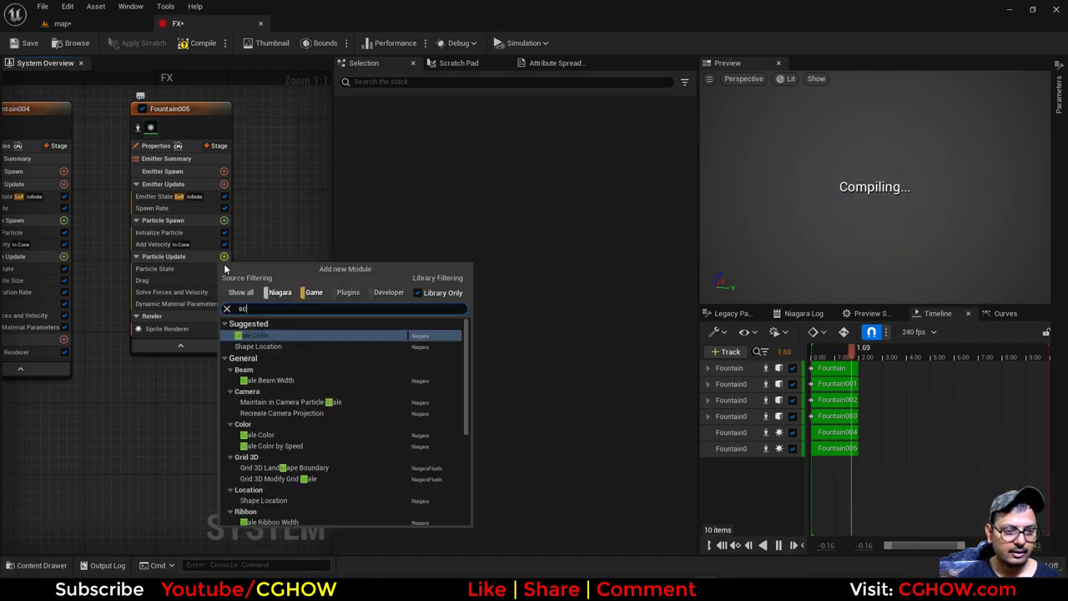
{"action": "left_click", "coordinate": [259, 334]}
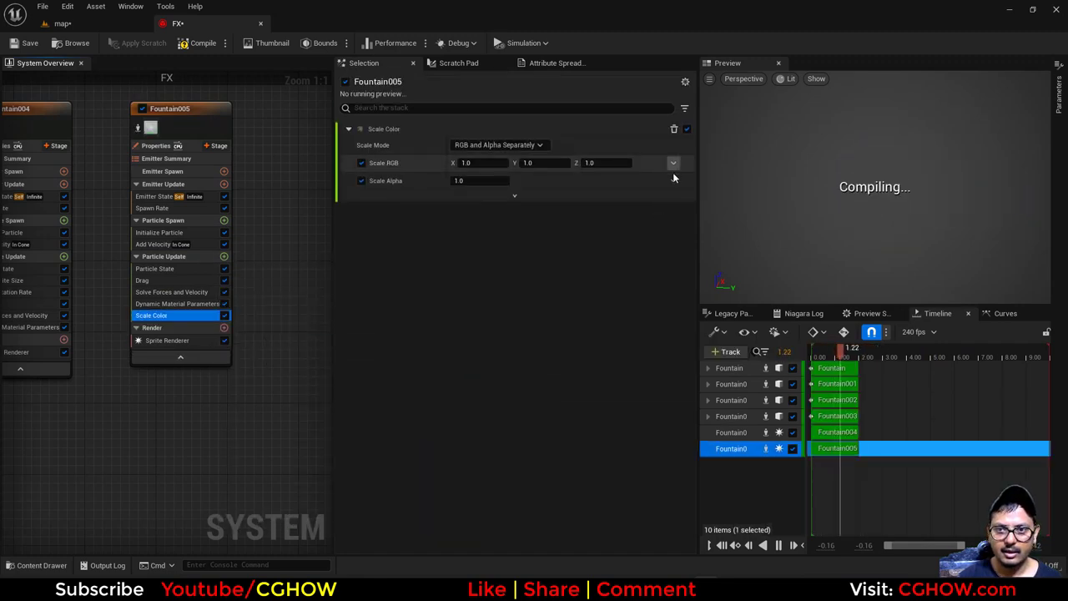
{"action": "left_click", "coordinate": [674, 180]}
{"action": "left_click", "coordinate": [485, 263]}
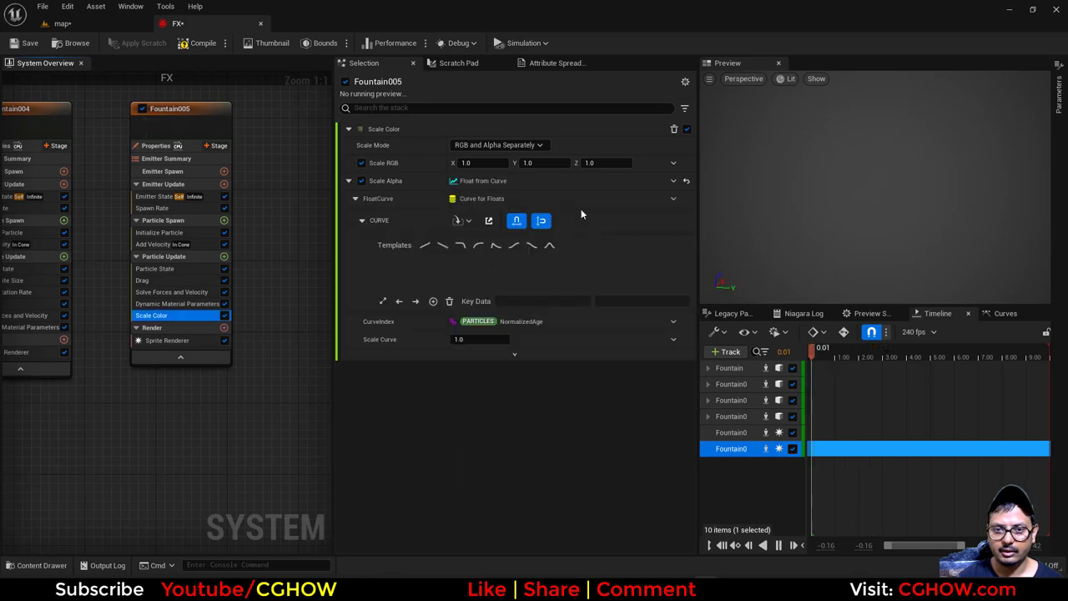
{"action": "left_click", "coordinate": [550, 245]}
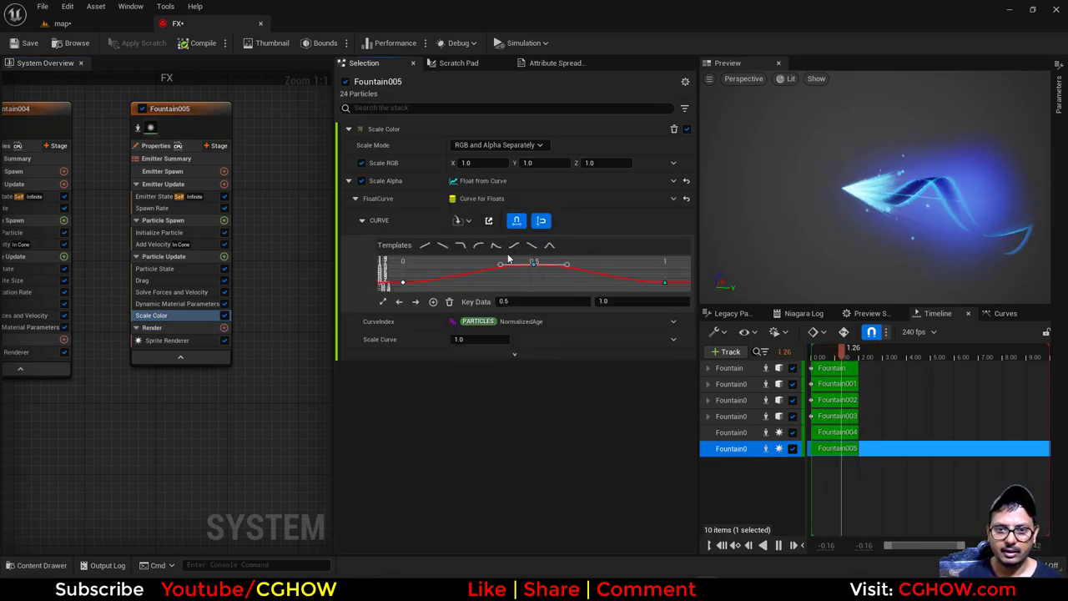
{"action": "left_click", "coordinate": [509, 301]}
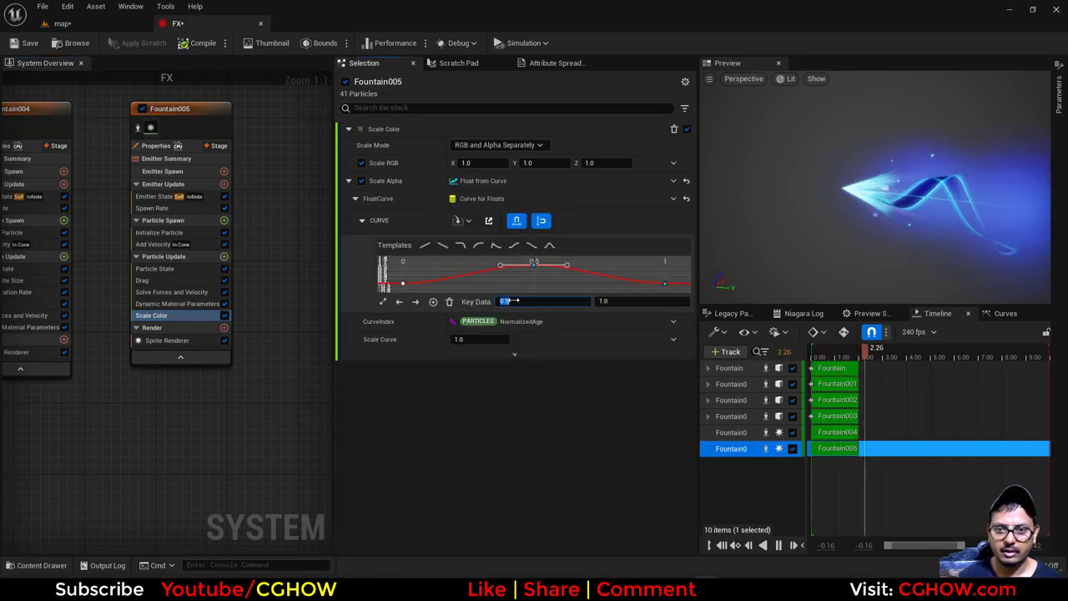
- Set Fountain005's Hue Shift Range minimum to 0 and its color alpha to 0.3 in Initialize Particle
{"action": "left_click", "coordinate": [151, 234]}
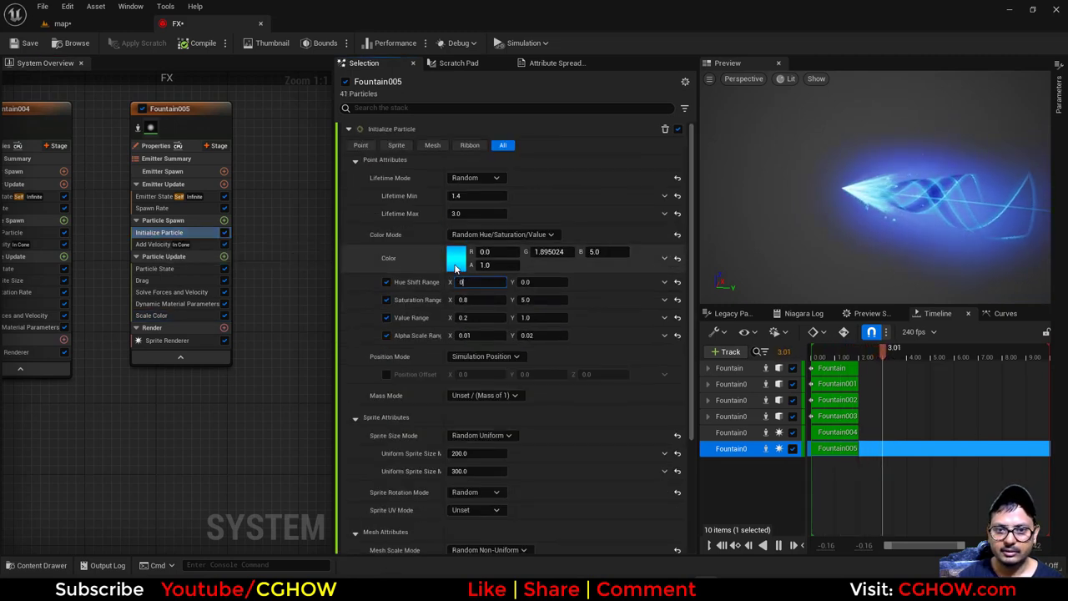
{"action": "left_click", "coordinate": [456, 260]}
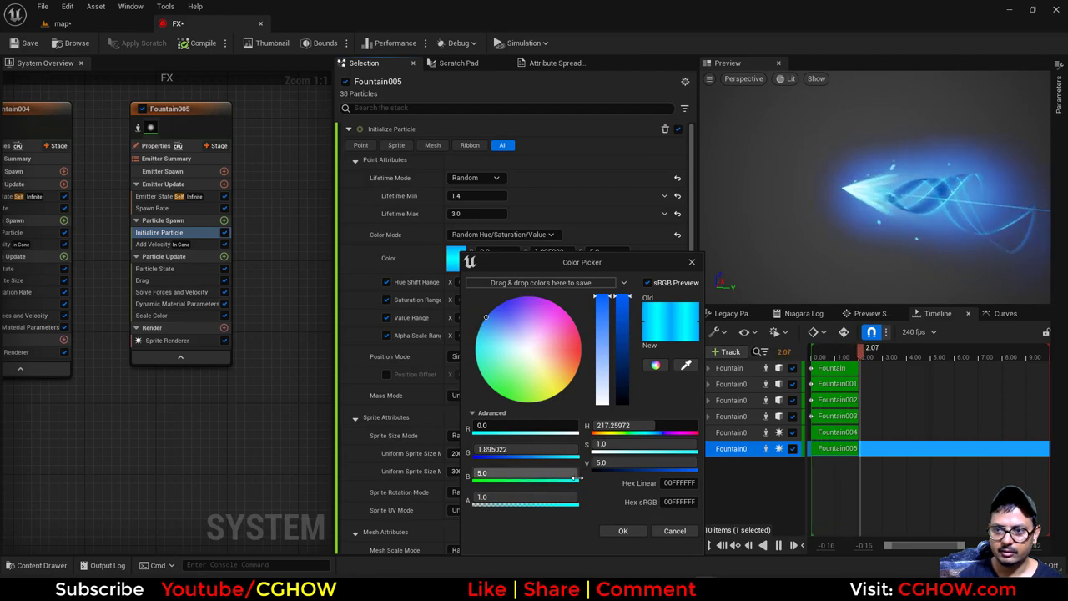
{"action": "left_click", "coordinate": [622, 532]}
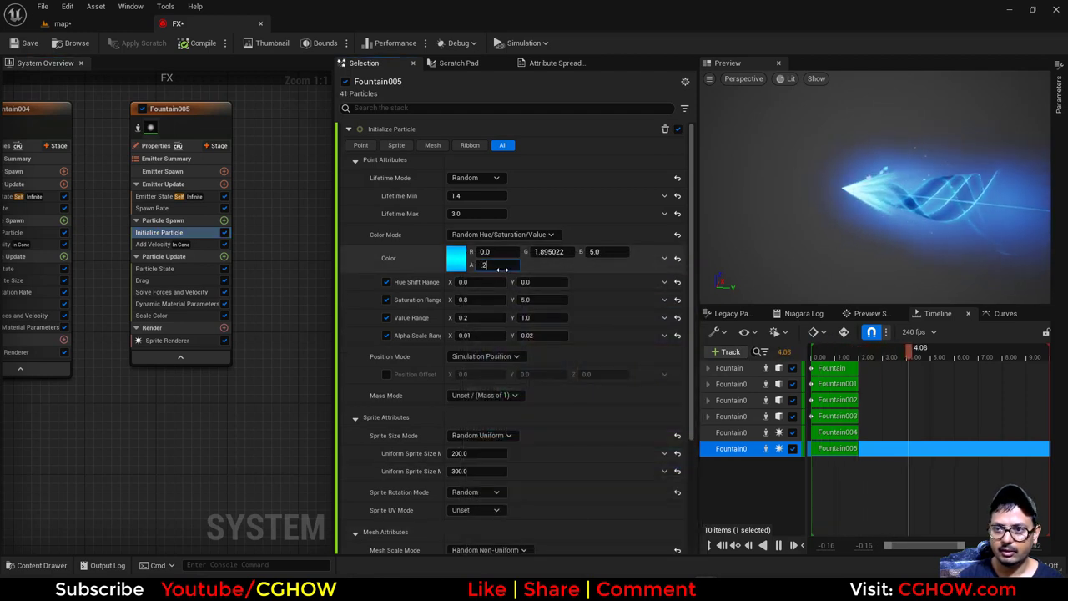
{"action": "left_click", "coordinate": [503, 269]}
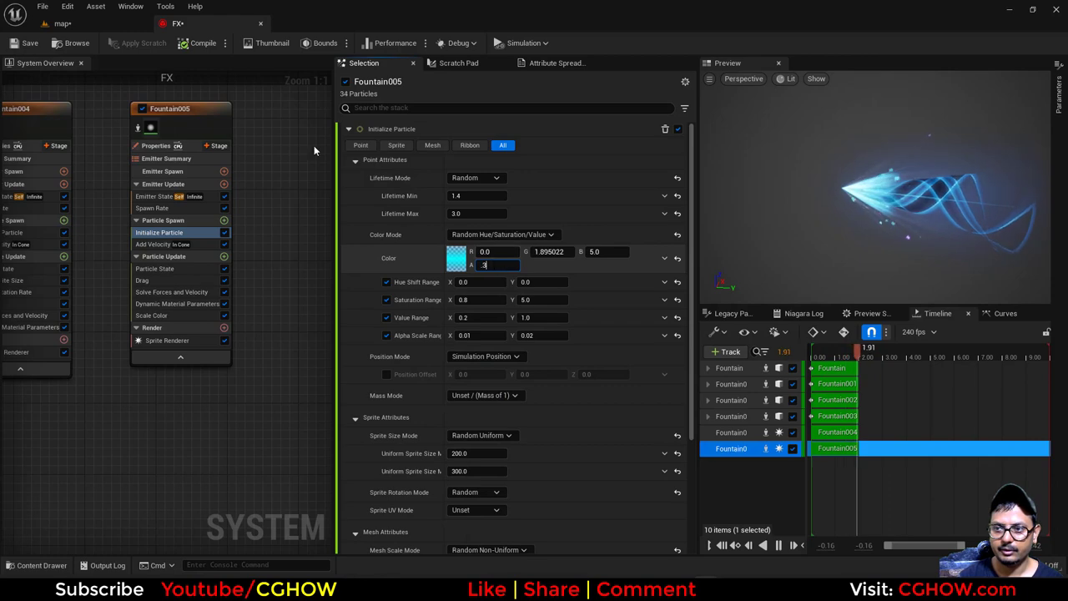
{"action": "type", "text": ".3"}
{"action": "key", "text": "Return"}
- Check the effect in the map level from slightly different angles and compare it with the reference image in the browser
{"action": "left_click", "coordinate": [60, 24]}
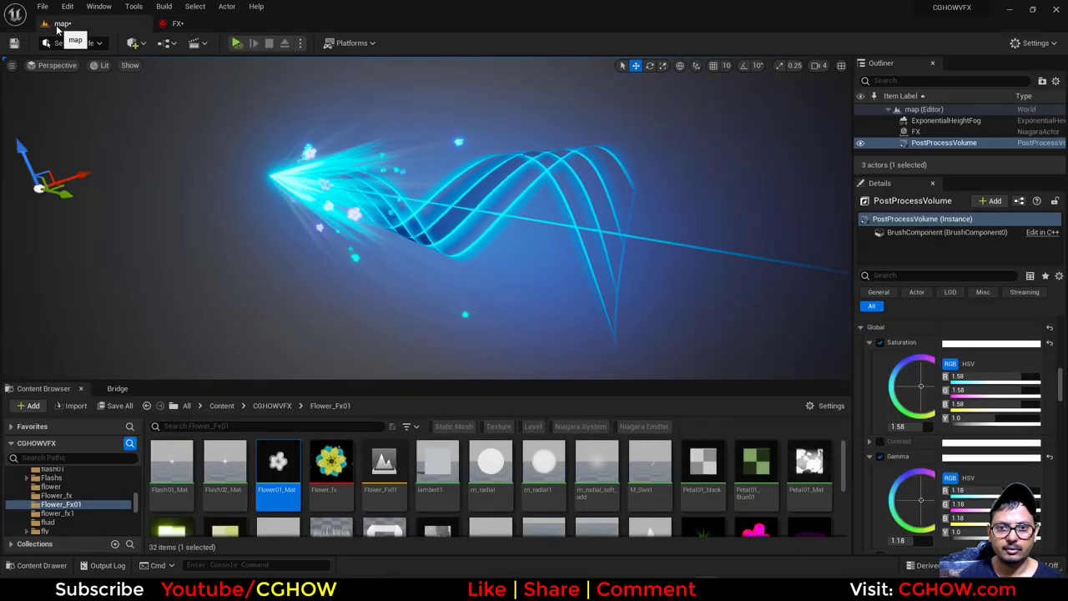
{"action": "left_click", "coordinate": [187, 28]}
{"action": "left_click", "coordinate": [500, 265]}
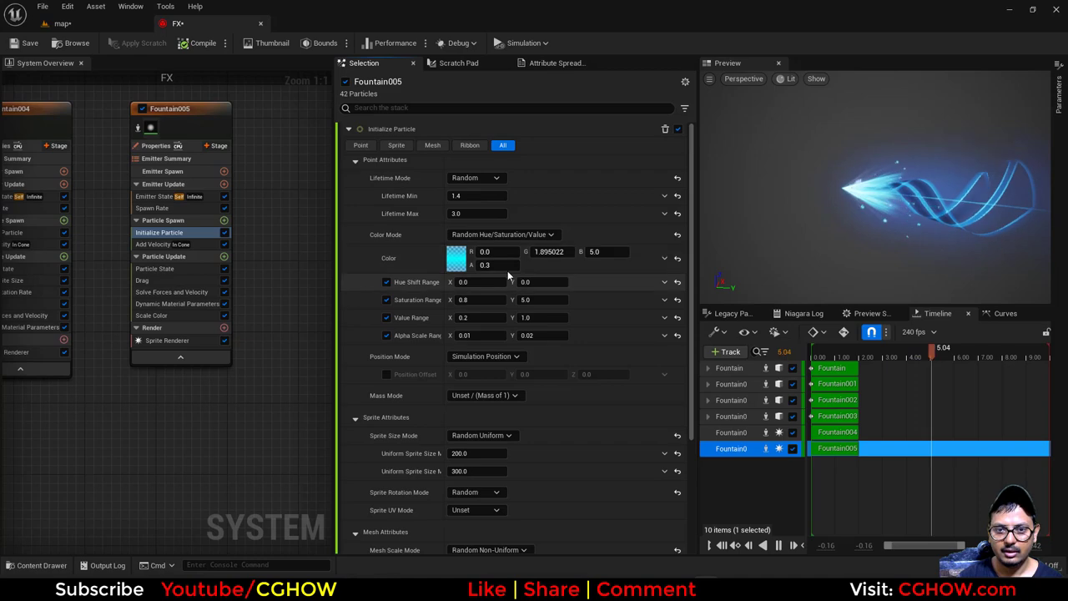
{"action": "left_click", "coordinate": [129, 23]}
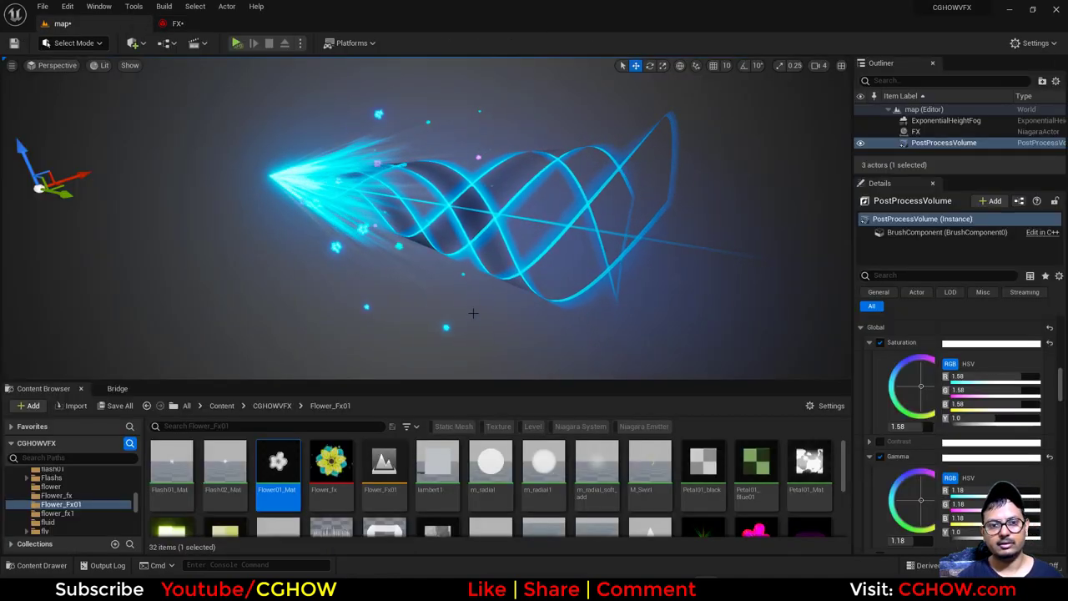
{"action": "left_click_drag", "start_coordinate": [474, 313], "coordinate": [498, 331], "text": "alt"}
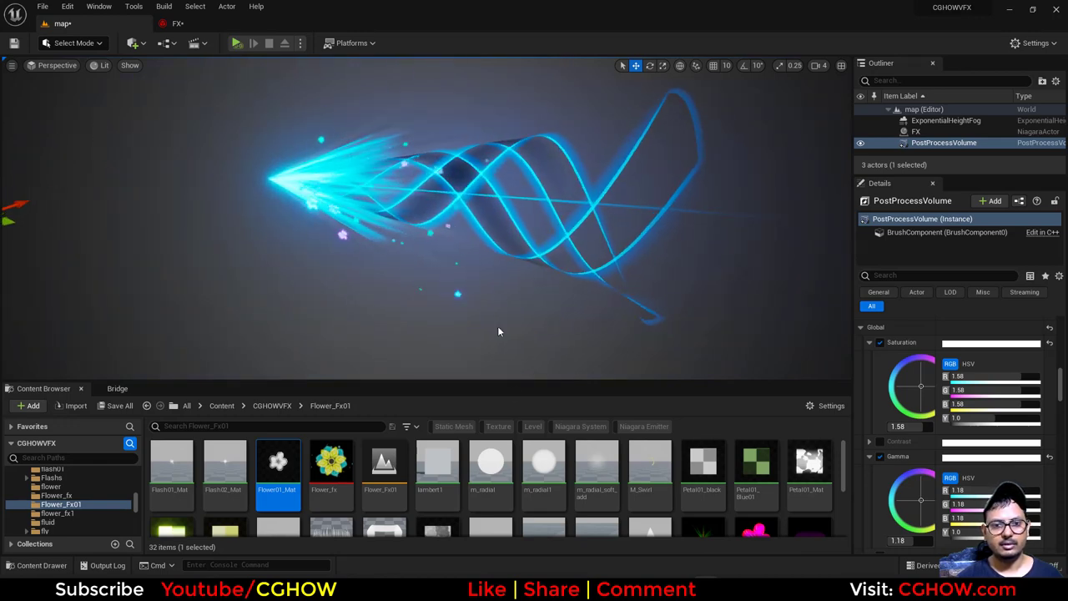
{"action": "left_click", "coordinate": [573, 588]}
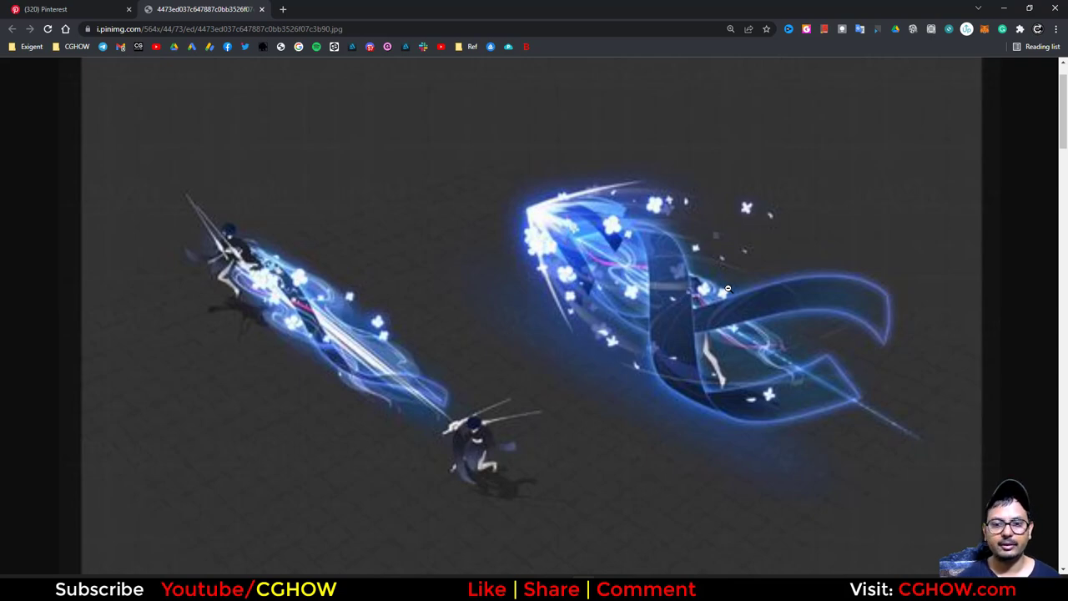
{"action": "left_click", "coordinate": [1003, 8]}
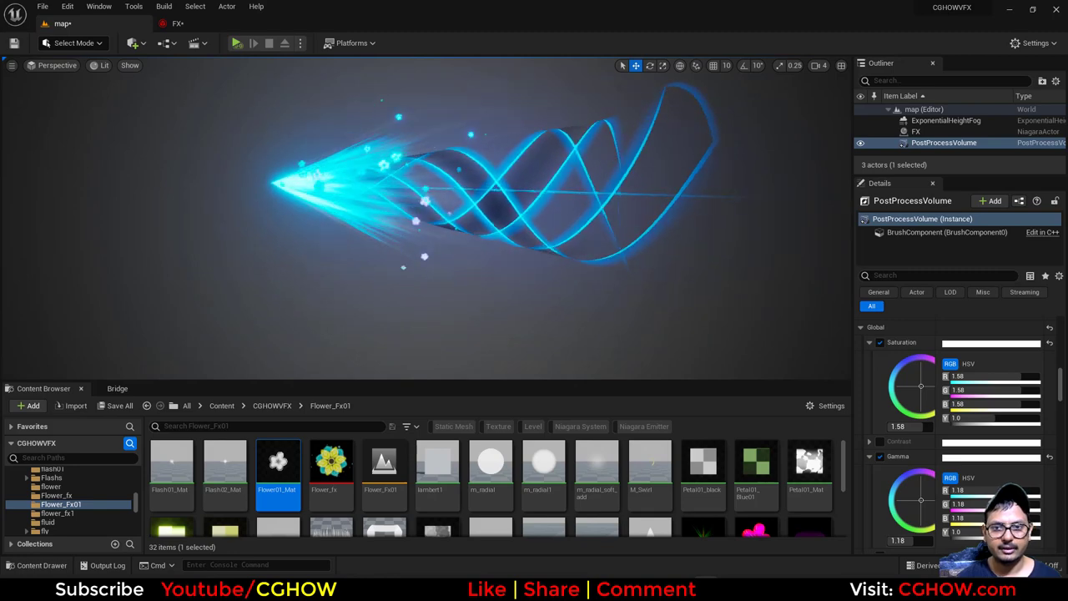
{"action": "left_click_drag", "start_coordinate": [428, 218], "coordinate": [480, 205], "text": "alt"}
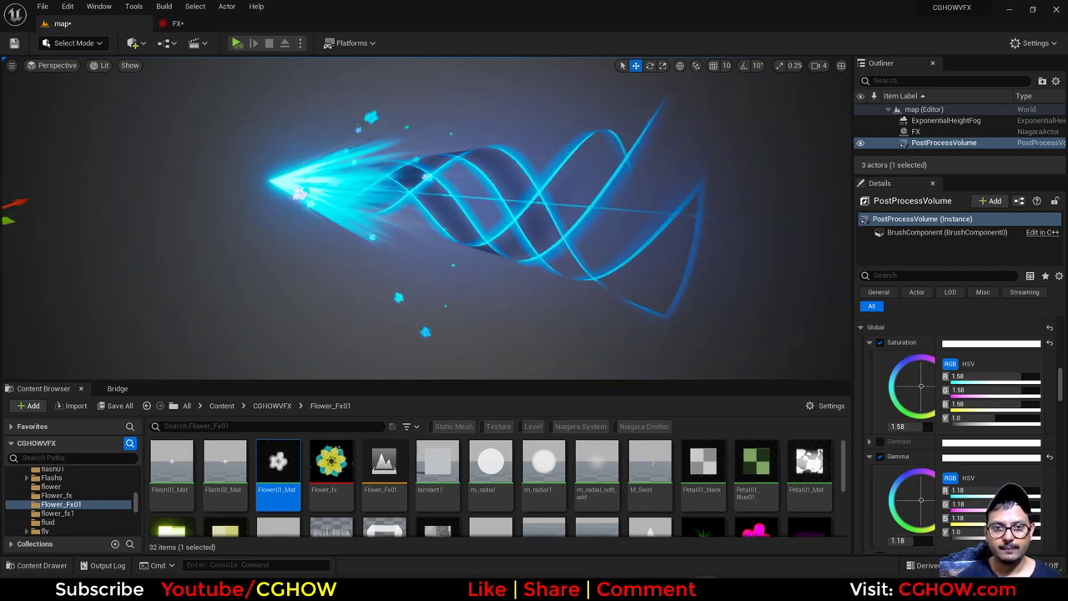
{"action": "key", "text": "alt+Tab"}
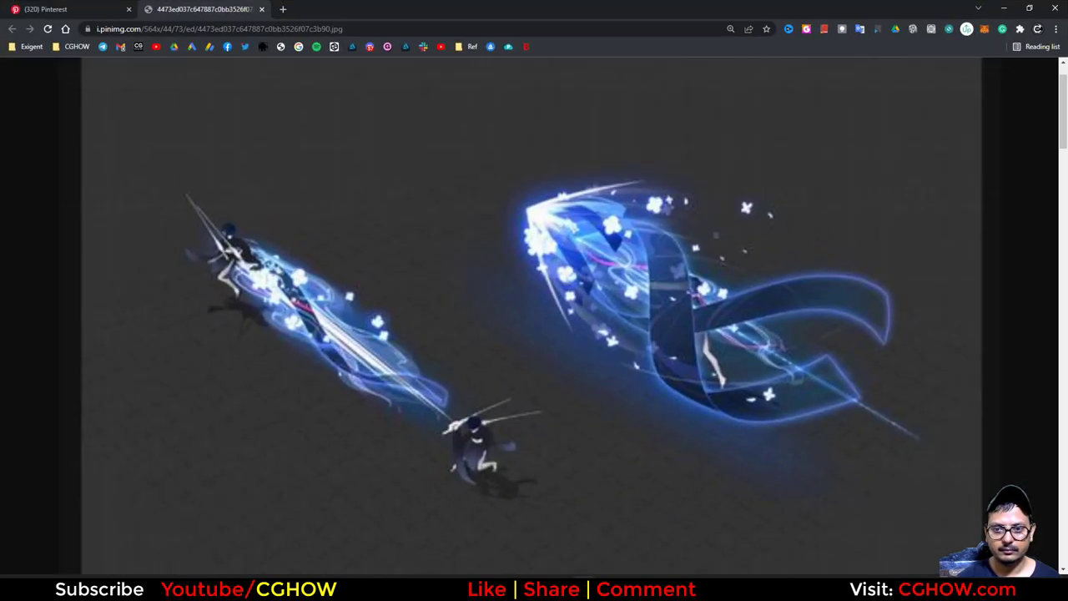
- Compare the effect in the map level with the reference image in the browser
{"action": "key", "text": "alt+Tab"}
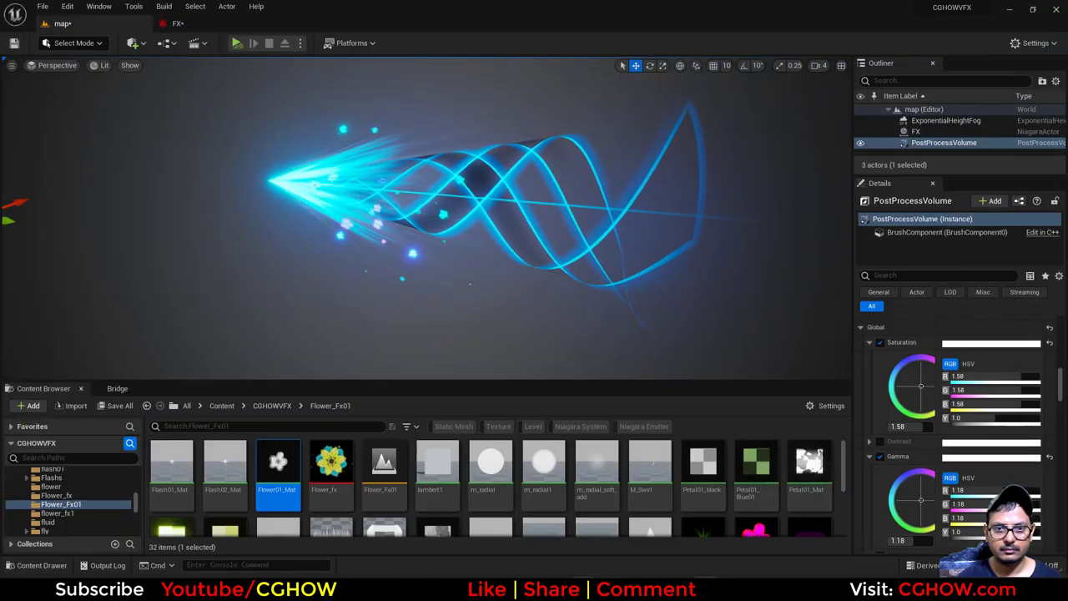
{"action": "key", "text": "alt+Tab"}
{"action": "key", "text": "super+Up"}
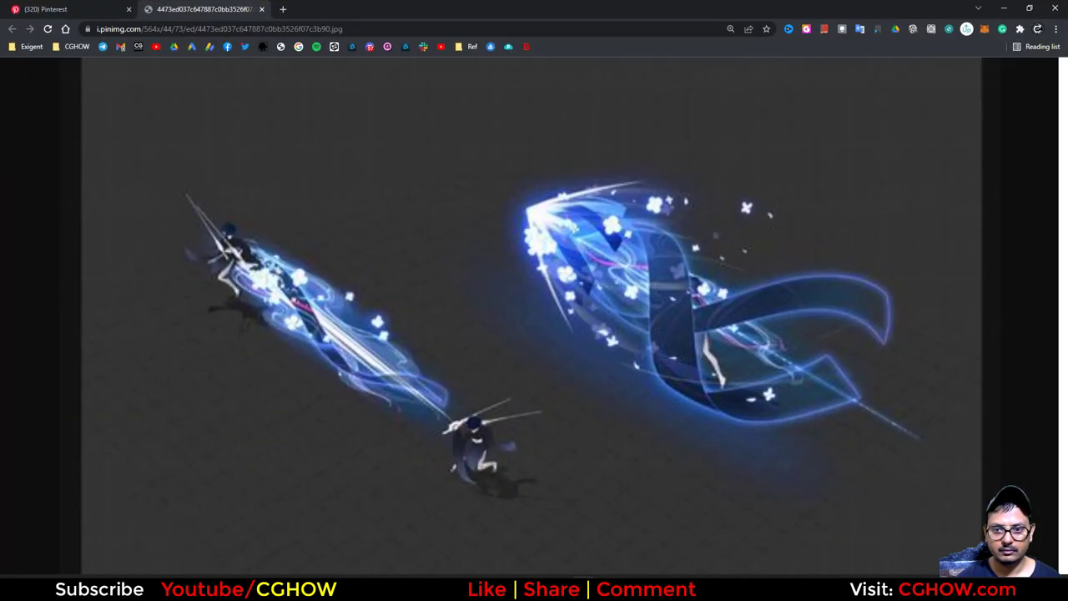
{"action": "key", "text": "alt+Tab"}
{"action": "key", "text": "alt+Tab"}
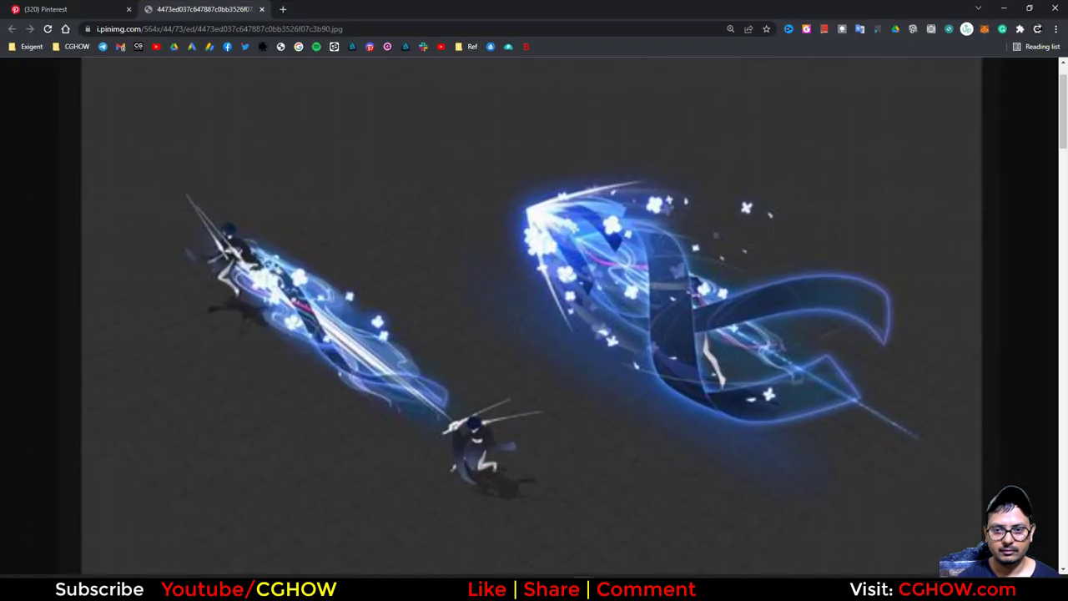
{"action": "key", "text": "alt+Tab"}
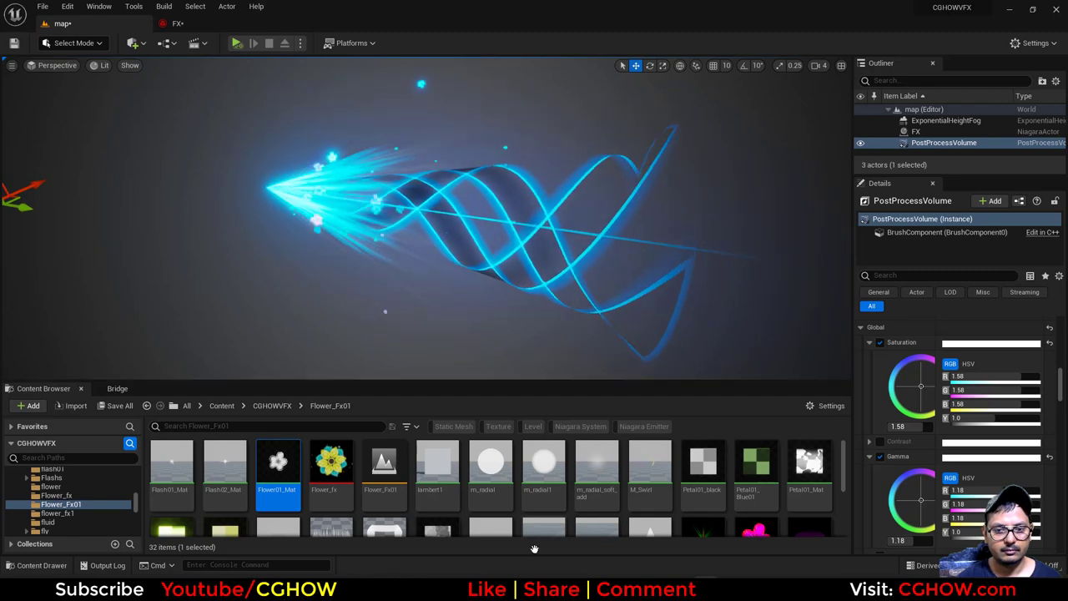
{"action": "key", "text": "alt+Tab"}
{"action": "key", "text": "alt+Tab"}
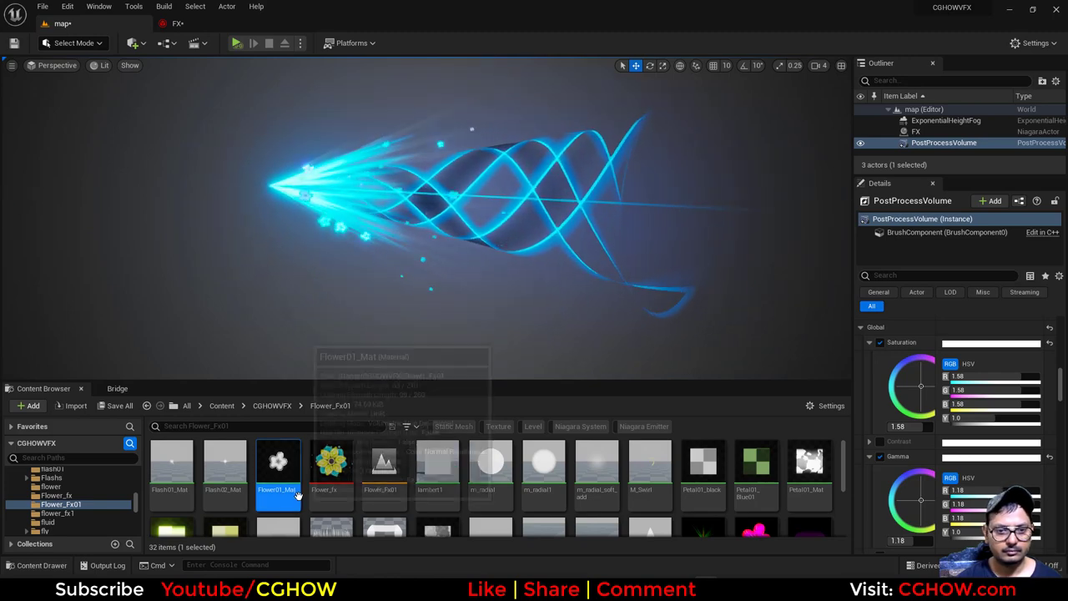
- Open the M_Spiral material in the hit_spiral folder, set its blue color constant to 0, 0.035615, 0.78125, save, and check it in the map level
{"action": "left_click", "coordinate": [175, 24]}
{"action": "left_click", "coordinate": [71, 44]}
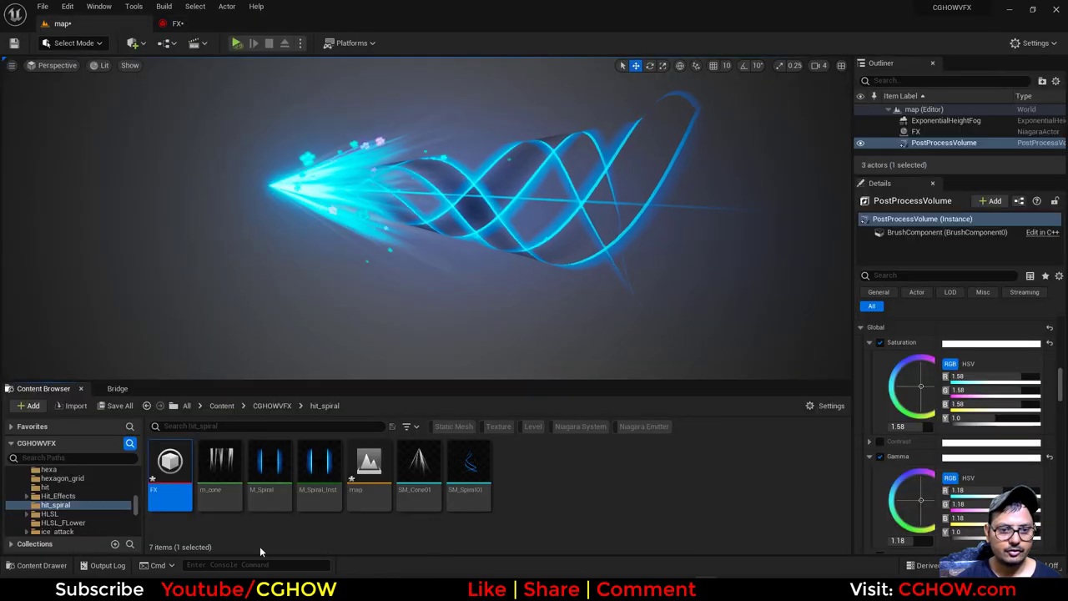
{"action": "double_click", "coordinate": [272, 503]}
{"action": "right_click_drag", "start_coordinate": [559, 156], "coordinate": [733, 345]}
{"action": "double_click", "coordinate": [377, 276]}
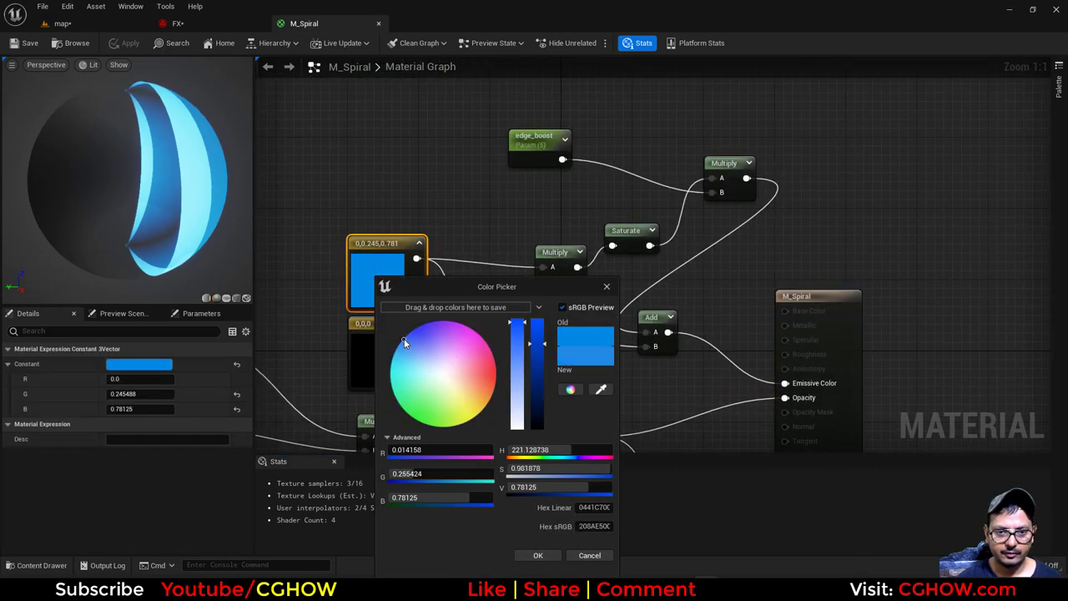
{"action": "left_click", "coordinate": [536, 556]}
{"action": "key", "text": "ctrl+s"}
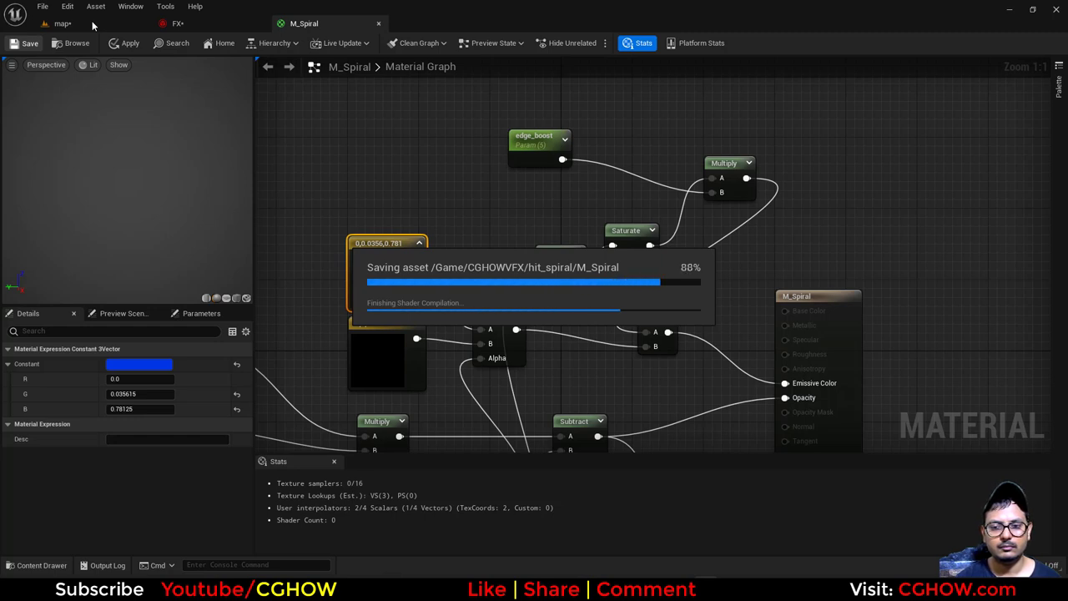
{"action": "left_click", "coordinate": [92, 23]}
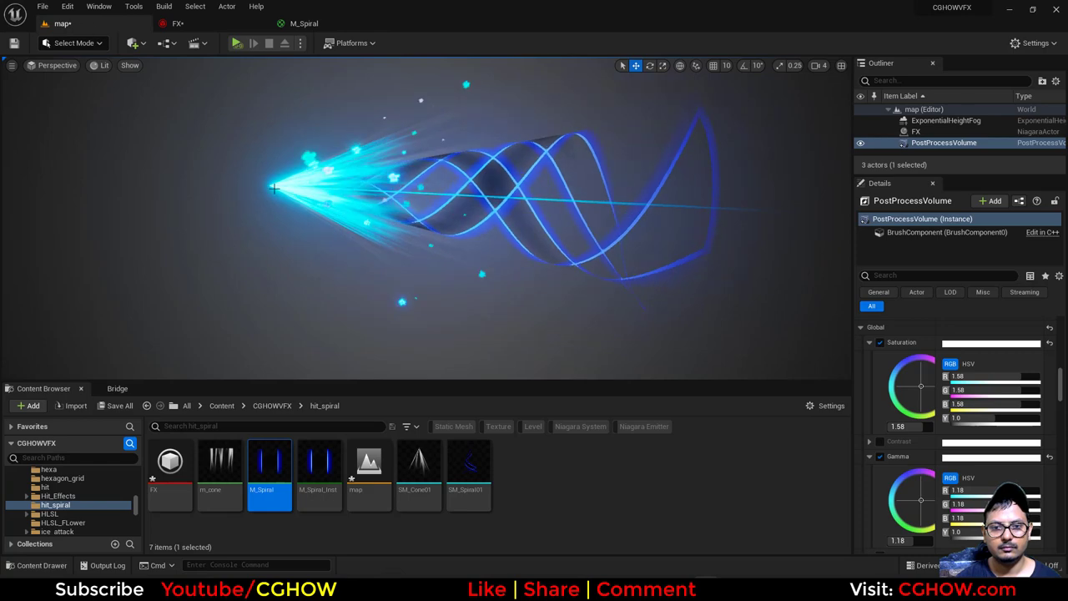
{"action": "mouse_move", "coordinate": [299, 192]}
{"action": "left_mouse_down", "text": "alt"}
{"action": "mouse_move", "coordinate": [391, 239]}
{"action": "mouse_move", "coordinate": [298, 184]}
{"action": "left_mouse_up", "text": "alt"}
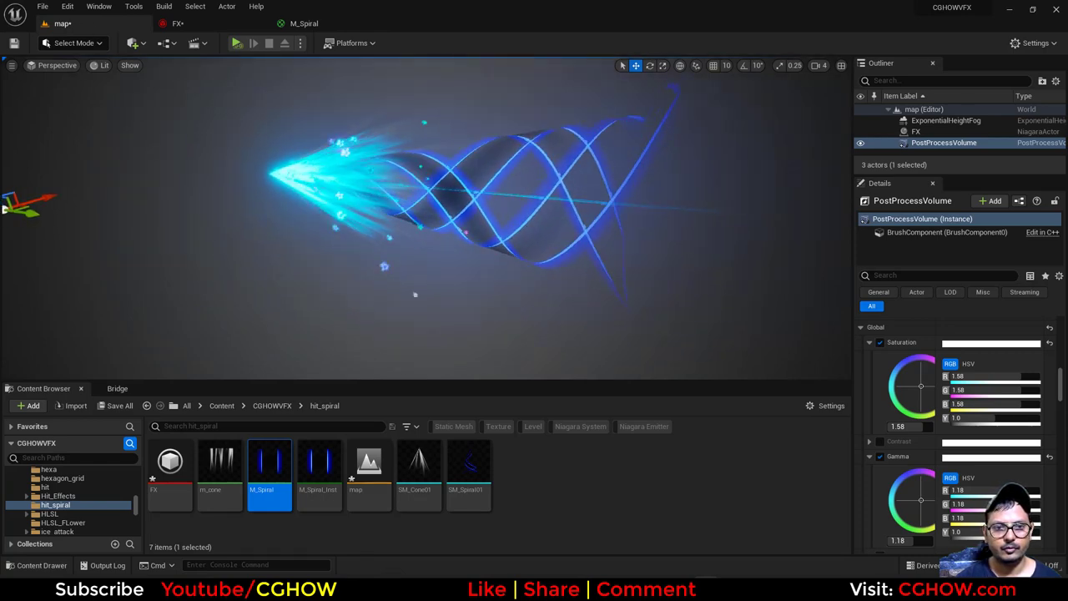
- Set Fountain004's Spawn Rate to 10 in the FX Niagara system
{"action": "left_click", "coordinate": [175, 24]}
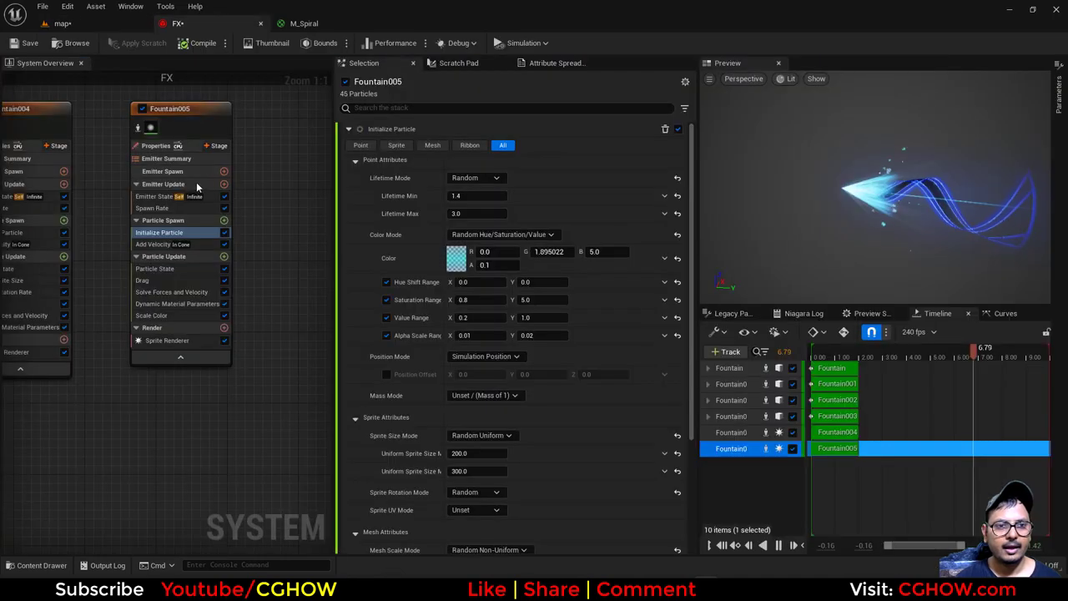
{"action": "right_click_drag", "start_coordinate": [92, 351], "coordinate": [204, 382]}
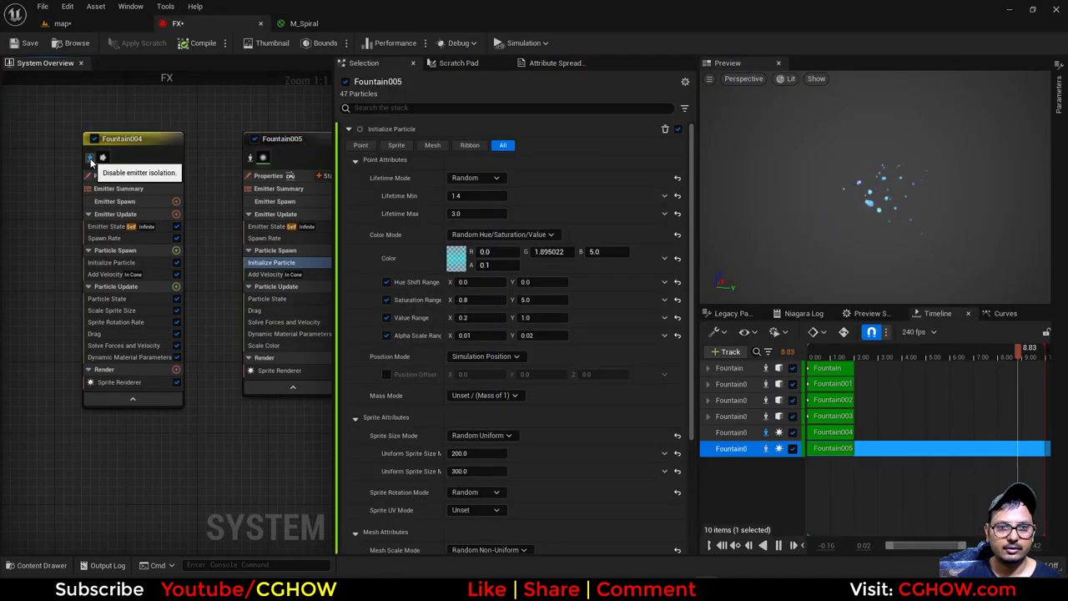
{"action": "left_click", "coordinate": [116, 240]}
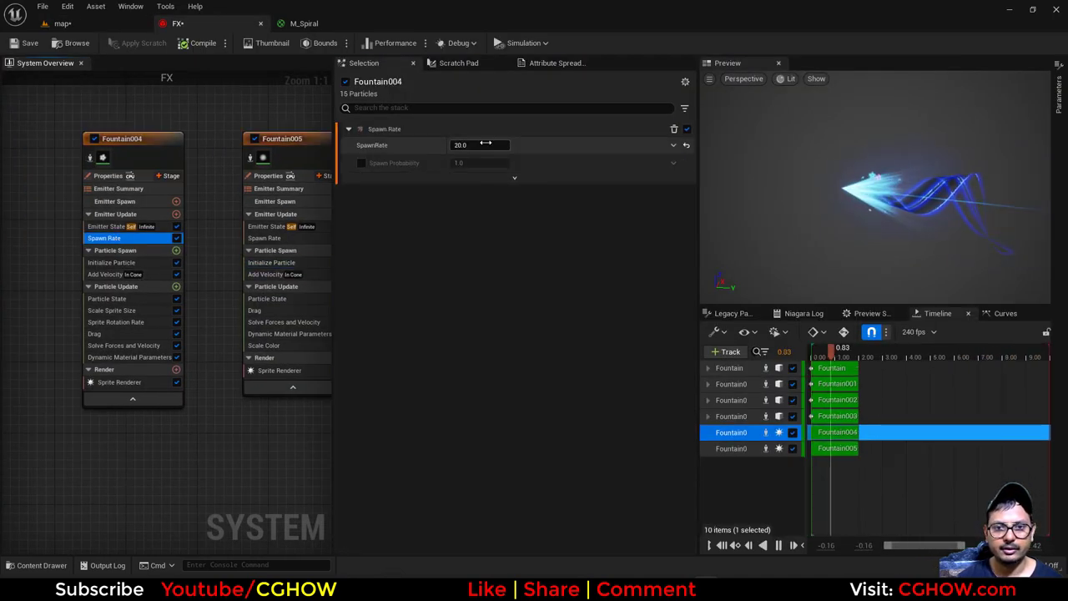
{"action": "left_click", "coordinate": [486, 144]}
{"action": "type", "text": "10"}
{"action": "key", "text": "Return"}
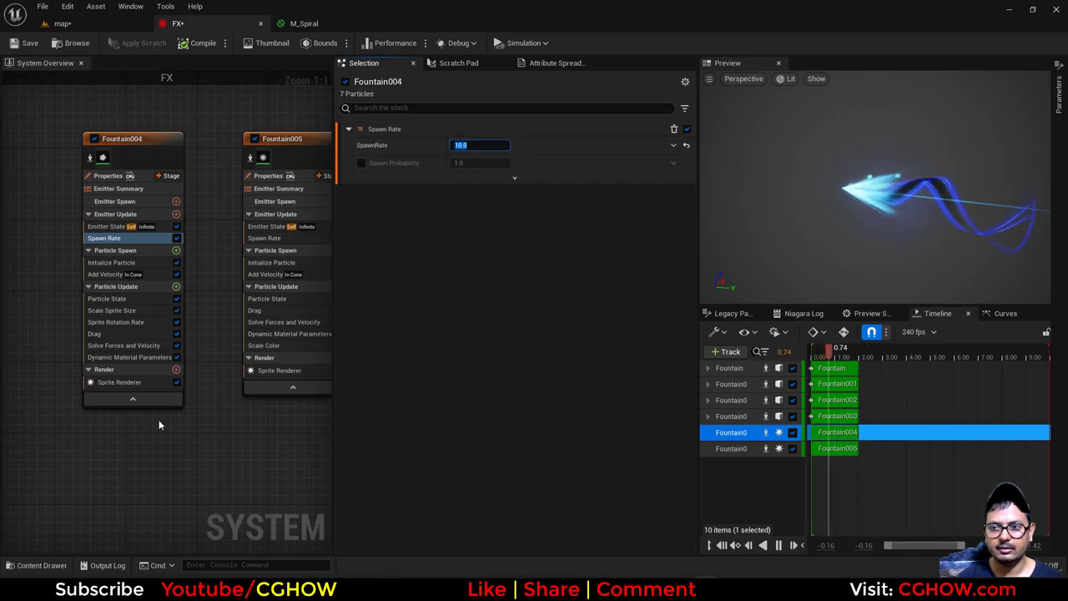
{"action": "right_click_drag", "start_coordinate": [160, 425], "coordinate": [232, 428]}
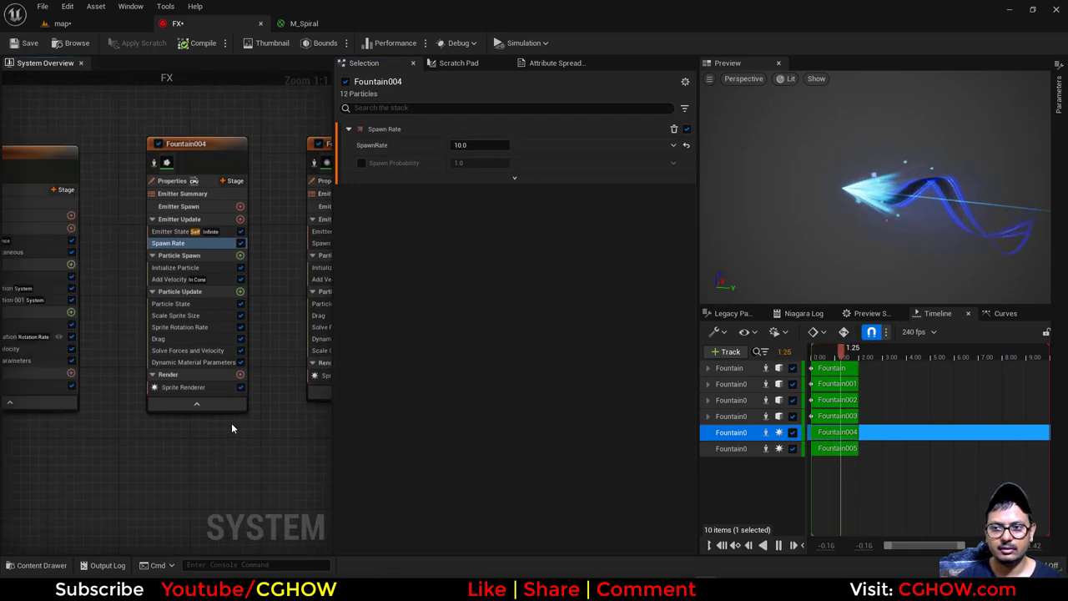
- Run a play session in the map level to check the effect, and stop it
{"action": "left_click", "coordinate": [131, 21]}
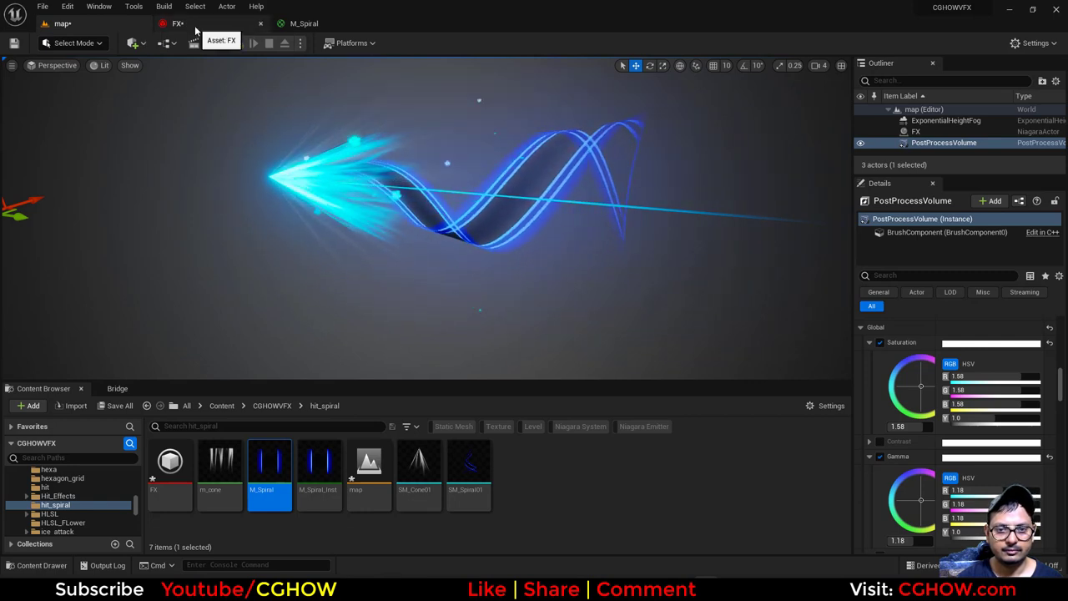
{"action": "left_click", "coordinate": [237, 43]}
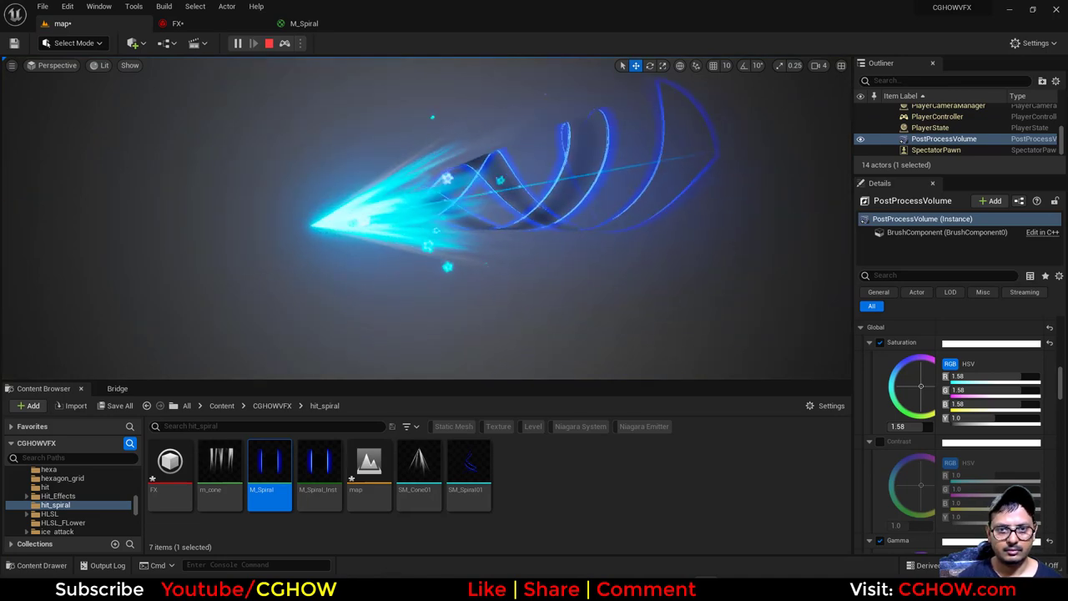
{"action": "left_click", "coordinate": [269, 43]}
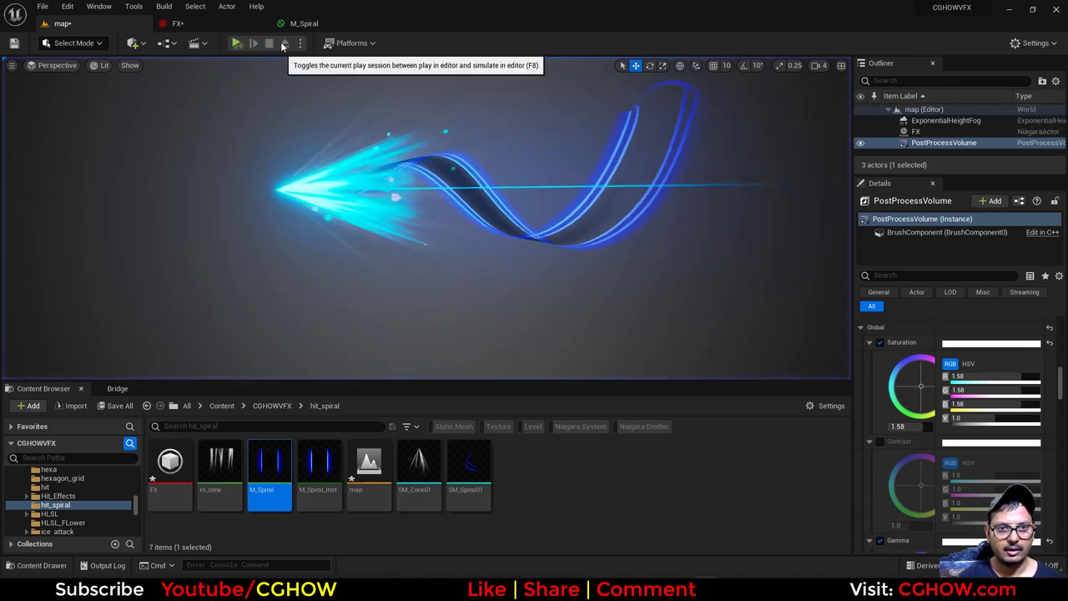
- Set M_Spiral's blue color constant to 0, 0.164245, 0.78125 and save the material
{"action": "left_click", "coordinate": [304, 23]}
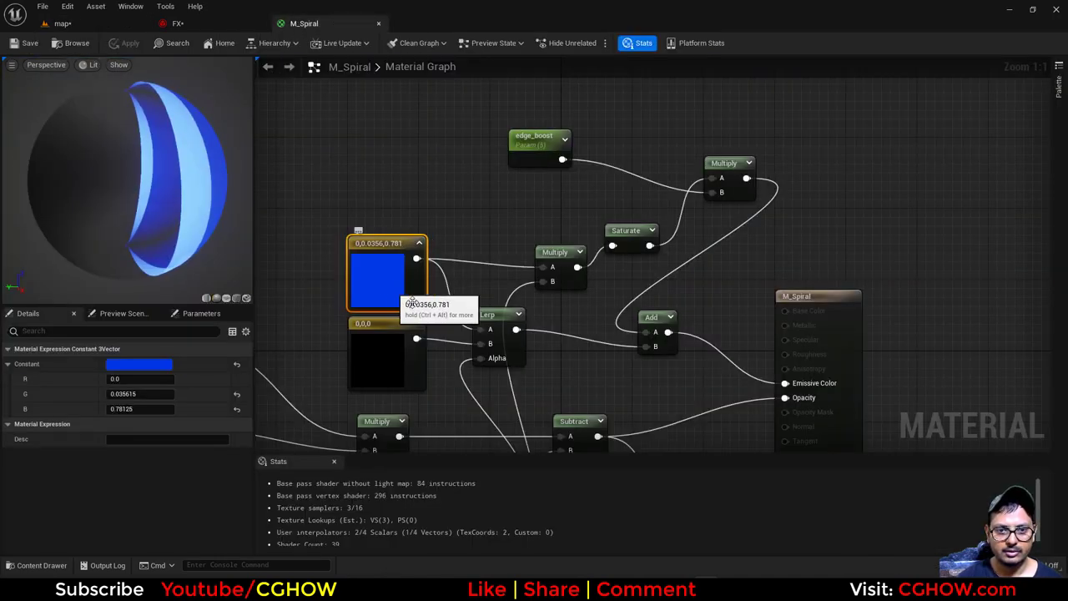
{"action": "double_click", "coordinate": [380, 282]}
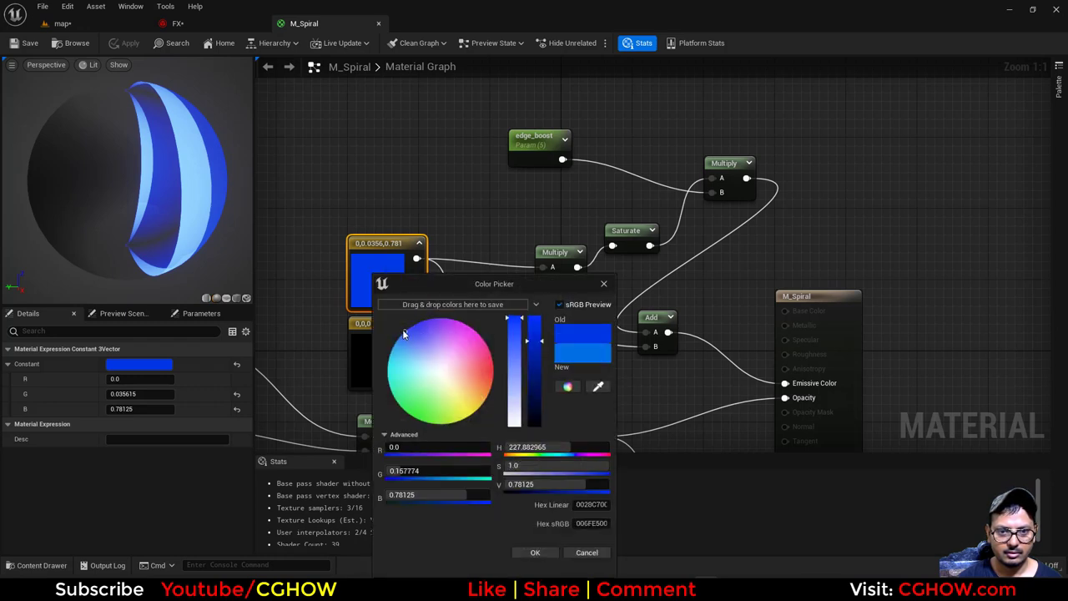
{"action": "left_click_drag", "start_coordinate": [404, 333], "coordinate": [405, 331]}
{"action": "left_click", "coordinate": [535, 552]}
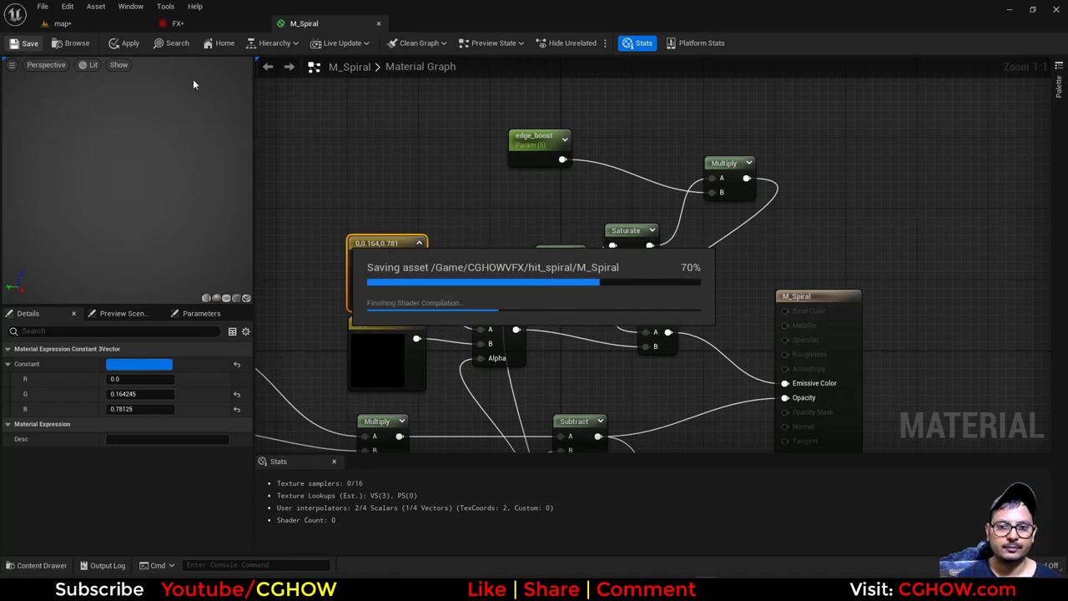
- Play the map level in a full-screen viewport and examine the recolored effect from several distances and angles
{"action": "left_click", "coordinate": [89, 26]}
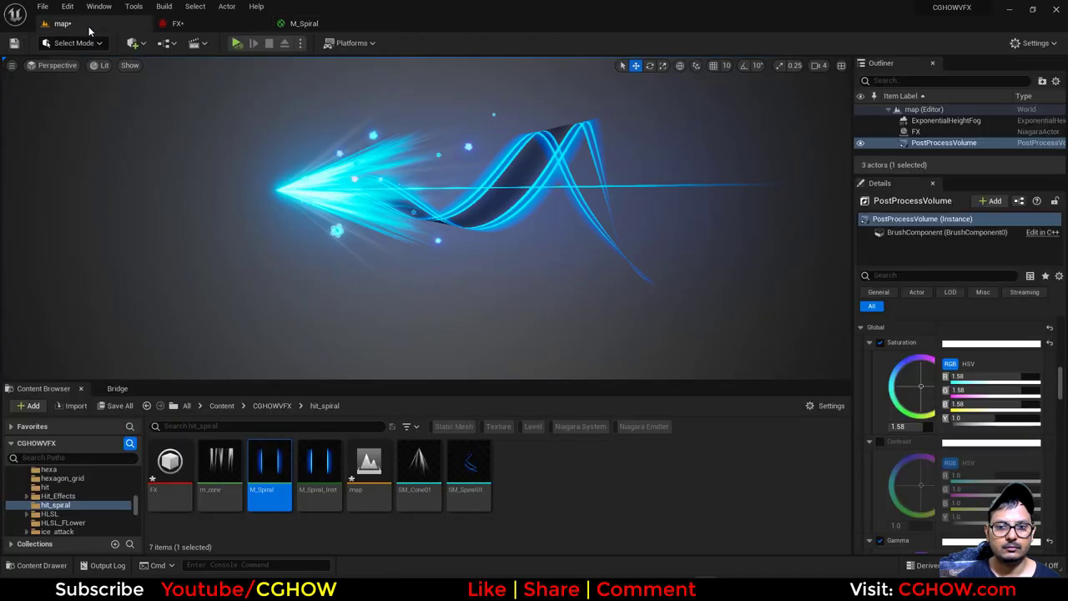
{"action": "left_click", "coordinate": [236, 43]}
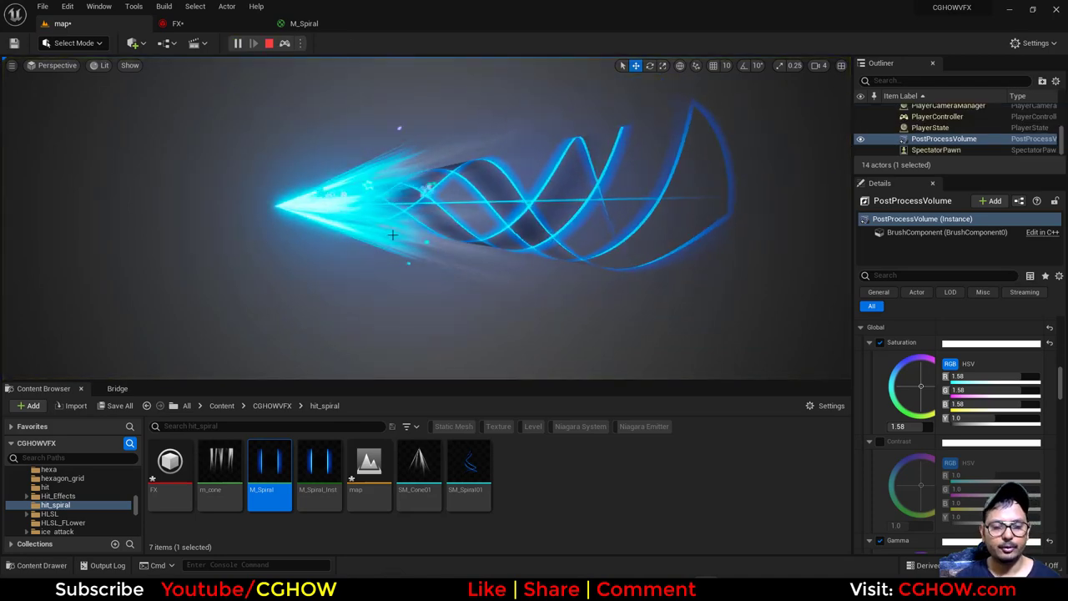
{"action": "key", "text": "F11"}
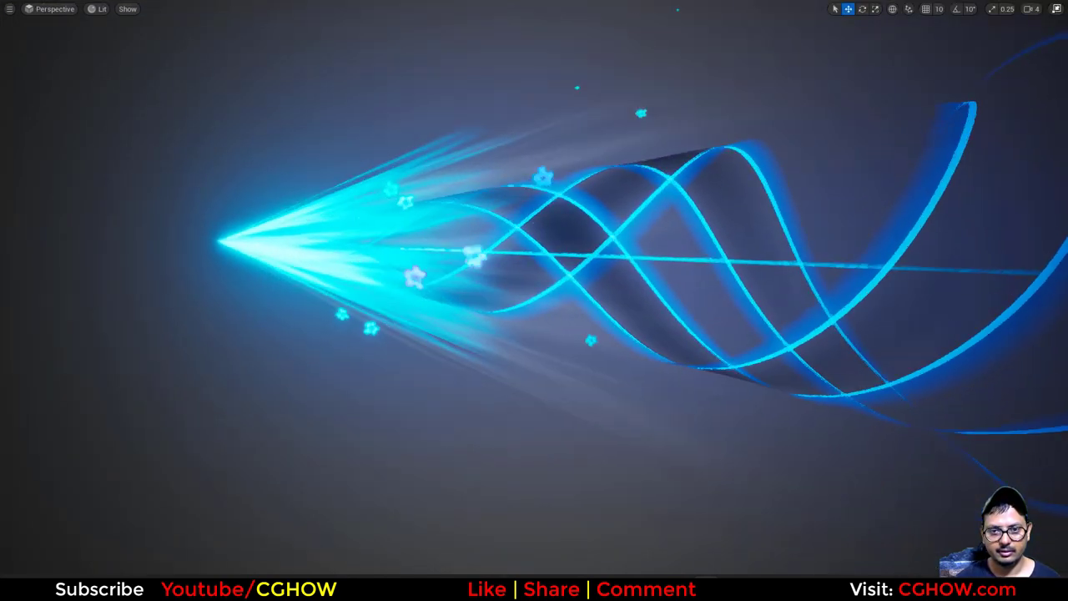
{"action": "right_click_drag", "start_coordinate": [577, 388], "coordinate": [622, 343]}
{"action": "scroll", "coordinate": [577, 390], "scroll_direction": "down", "scroll_amount": 3}
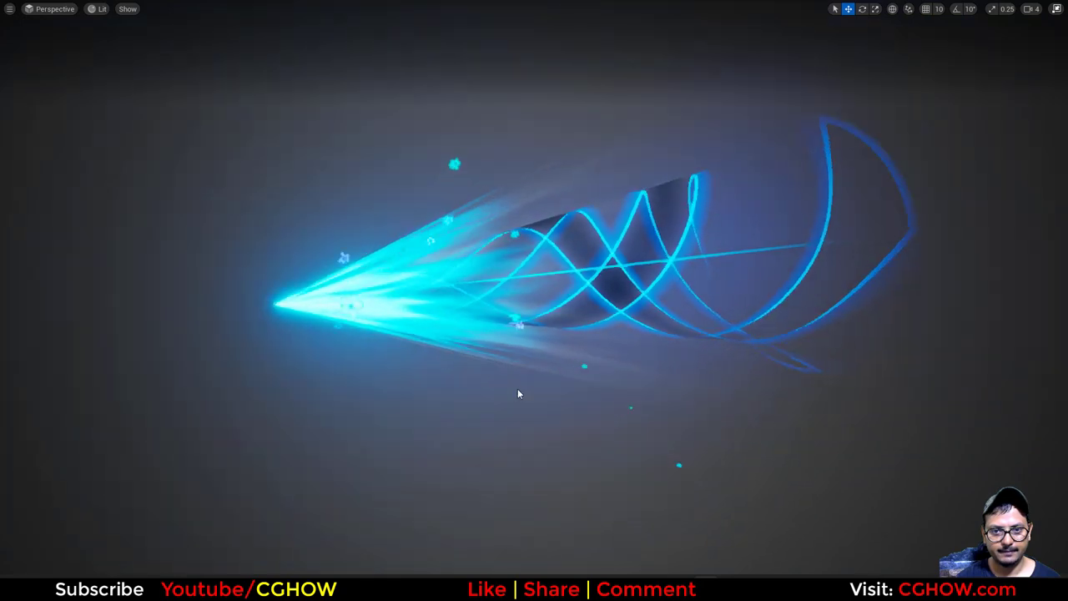
{"action": "left_click_drag", "start_coordinate": [518, 389], "coordinate": [476, 376], "text": "alt"}
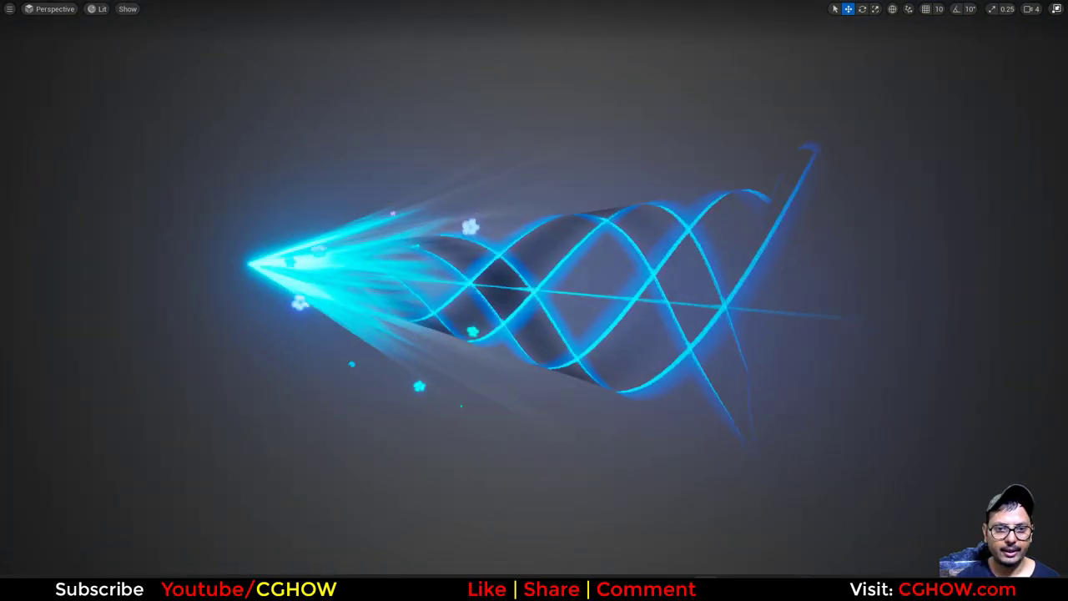